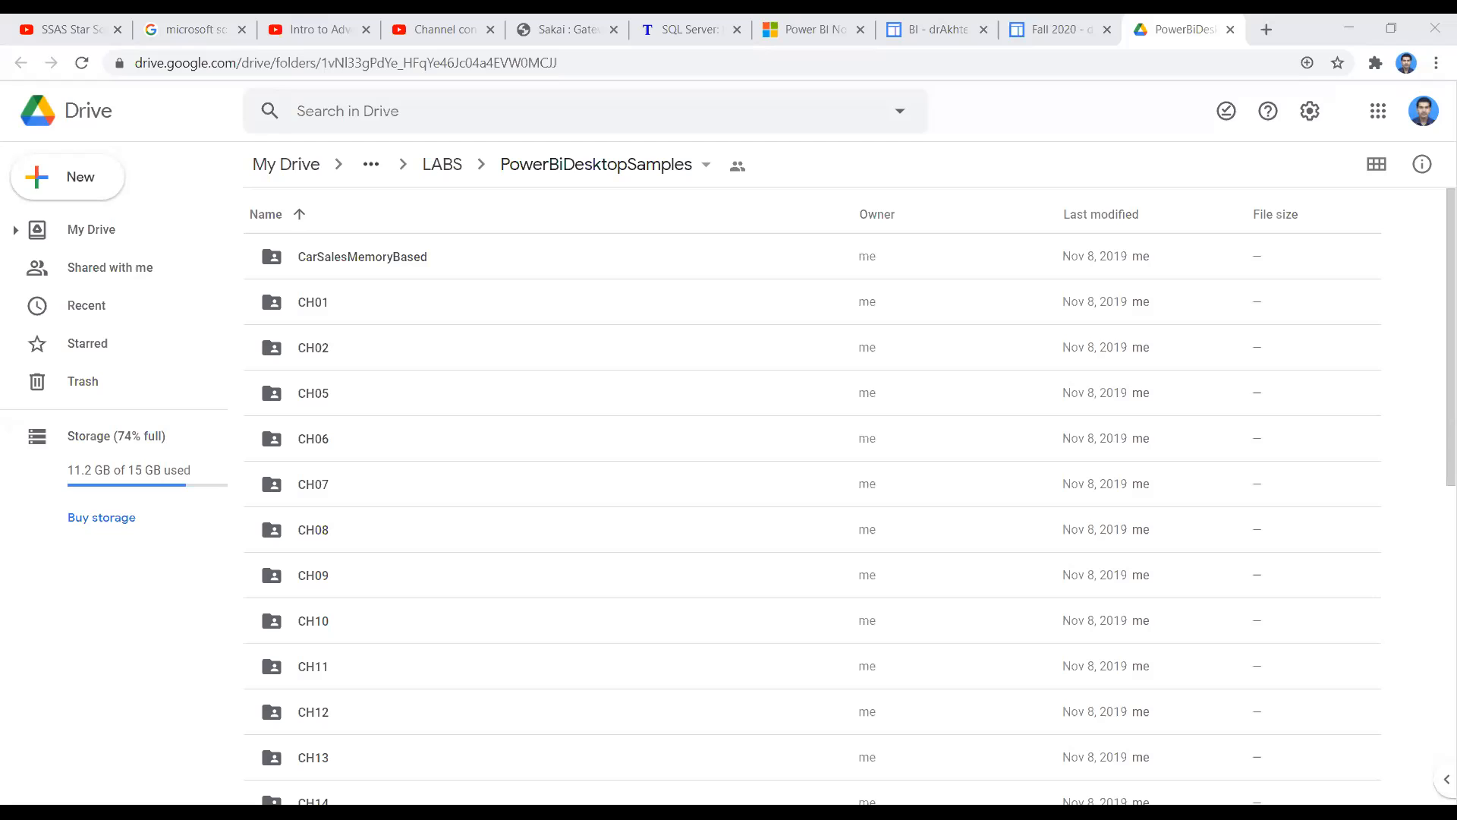
- Switch to Power BI Desktop and delete the BaseData table from the report's data
{"action": "key", "text": "alt+Tab"}
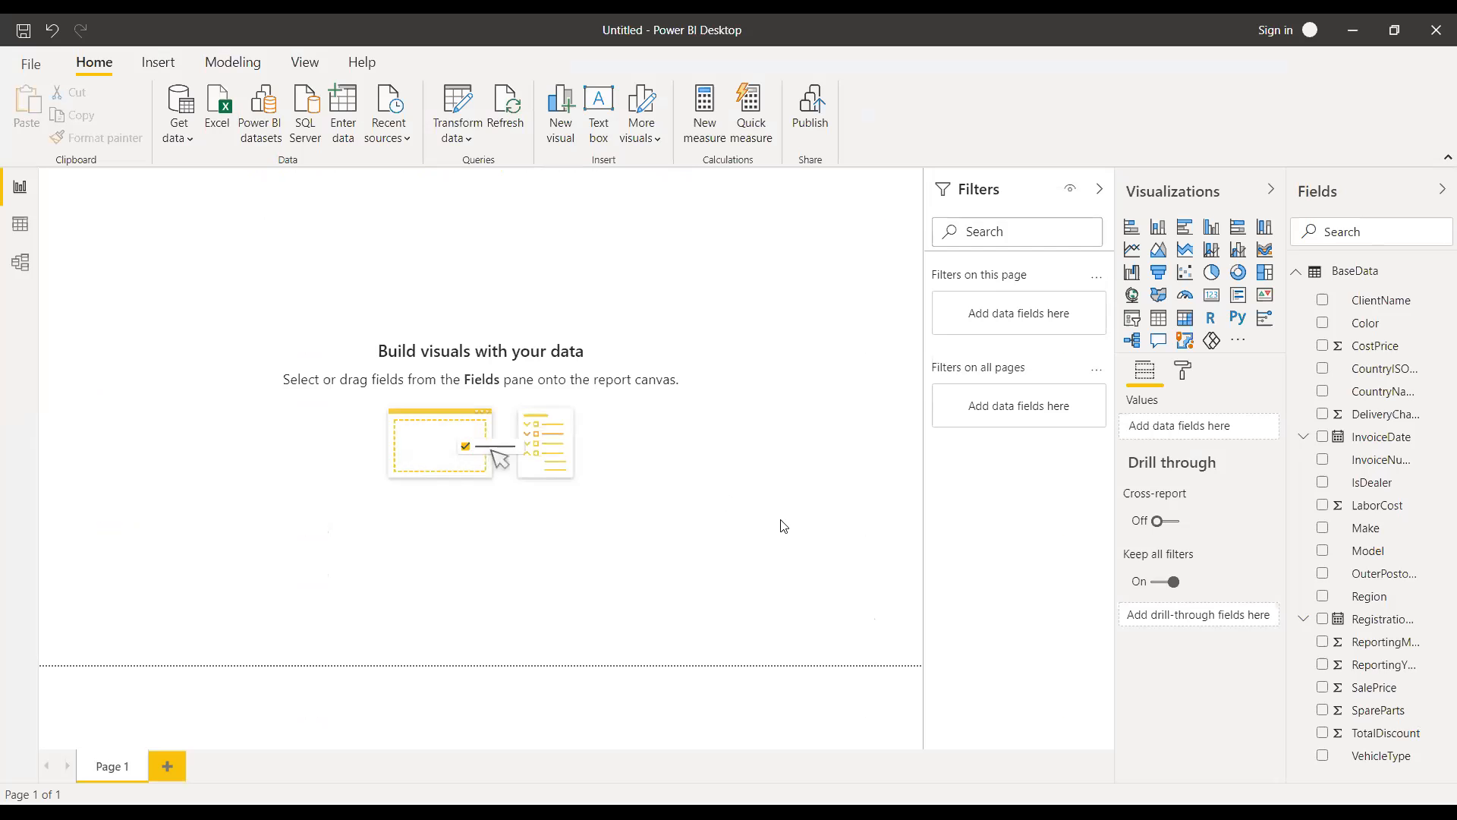
{"action": "right_click", "coordinate": [1365, 272]}
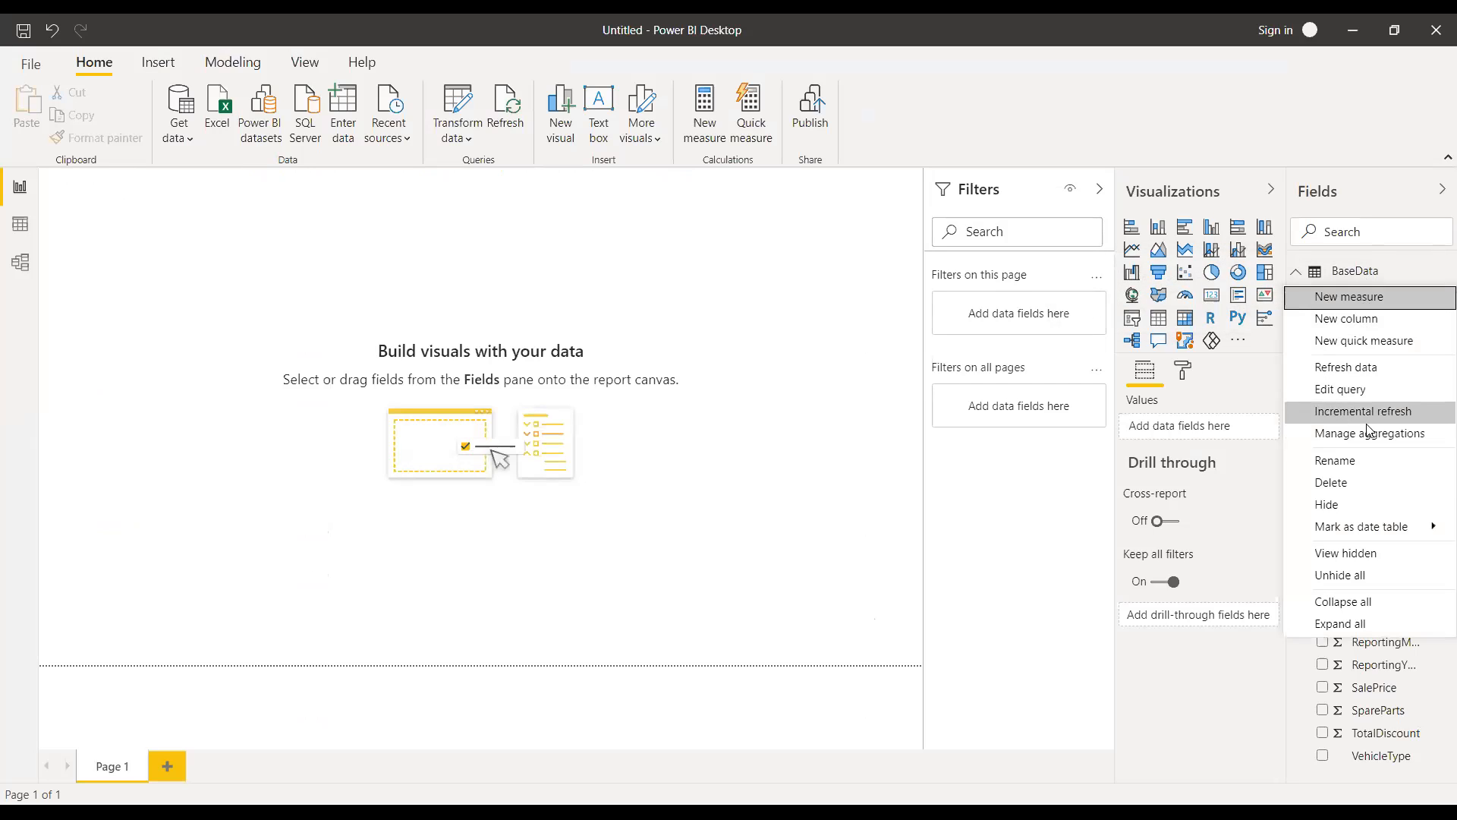
{"action": "left_click", "coordinate": [1375, 485]}
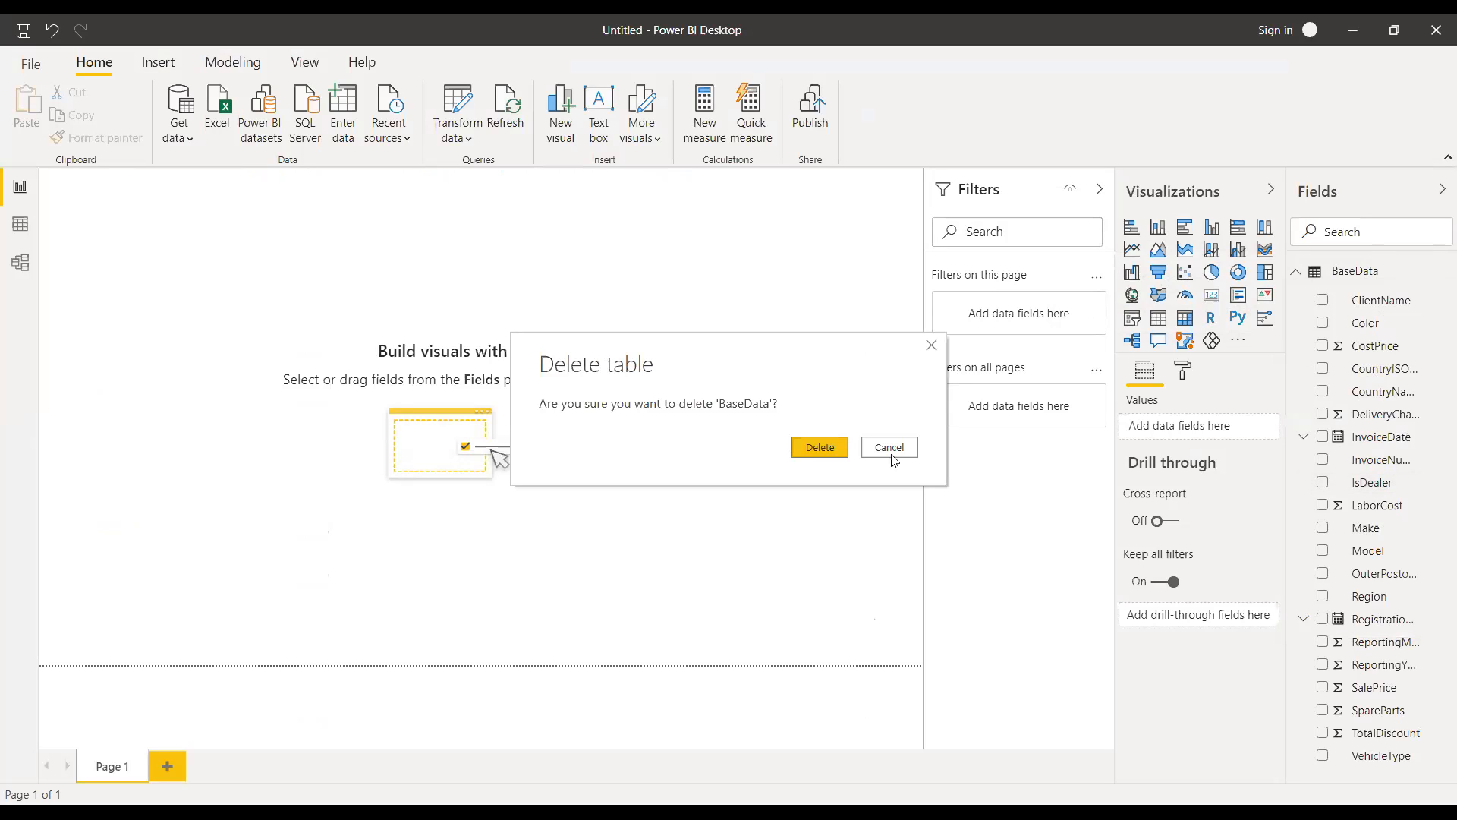
{"action": "left_click", "coordinate": [818, 448]}
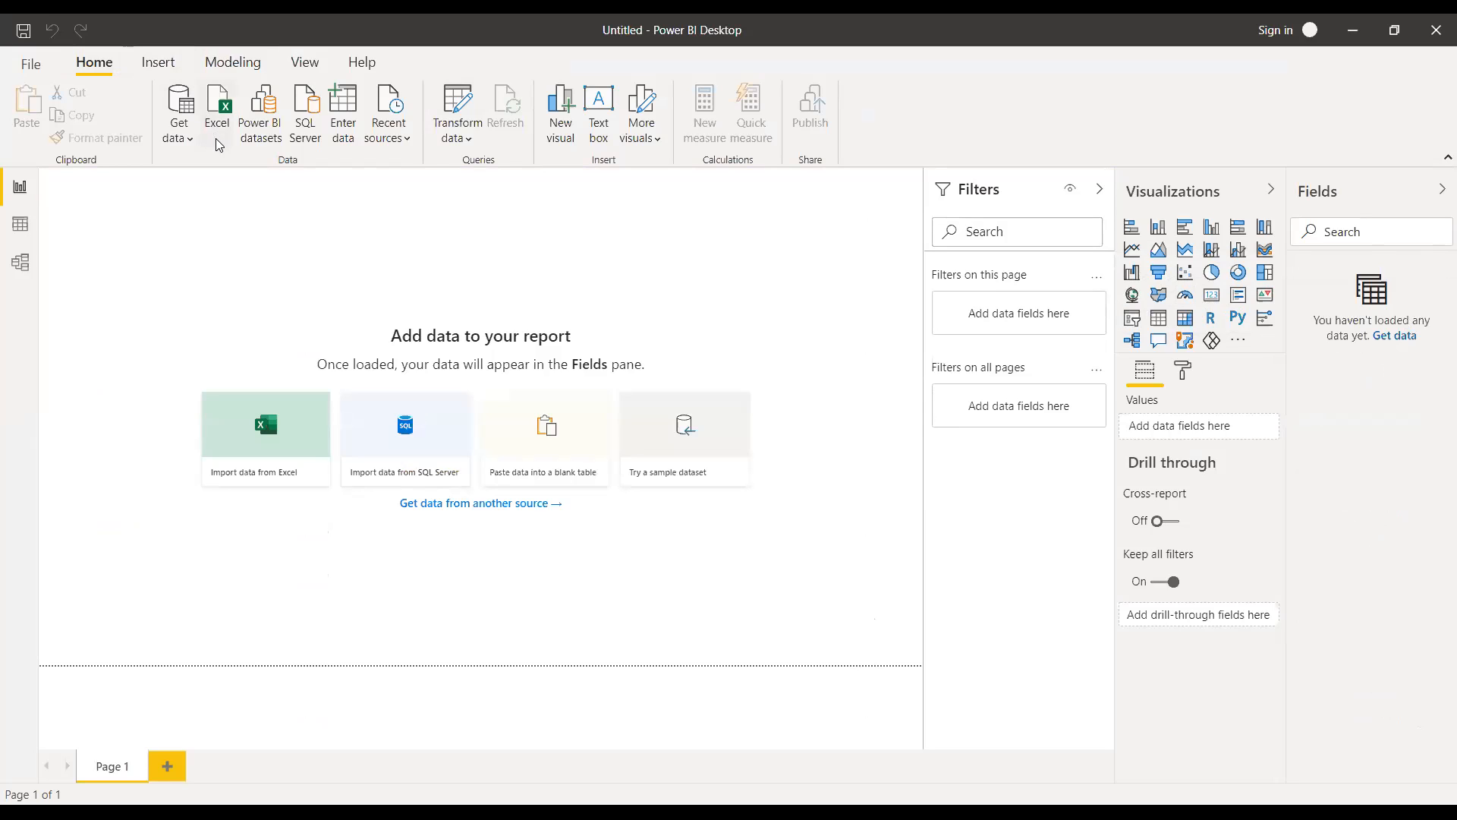
- Connect to the Access database ClientsDatabase in the CH02 folder of PowerBiDesktopSamples
{"action": "left_click", "coordinate": [180, 109]}
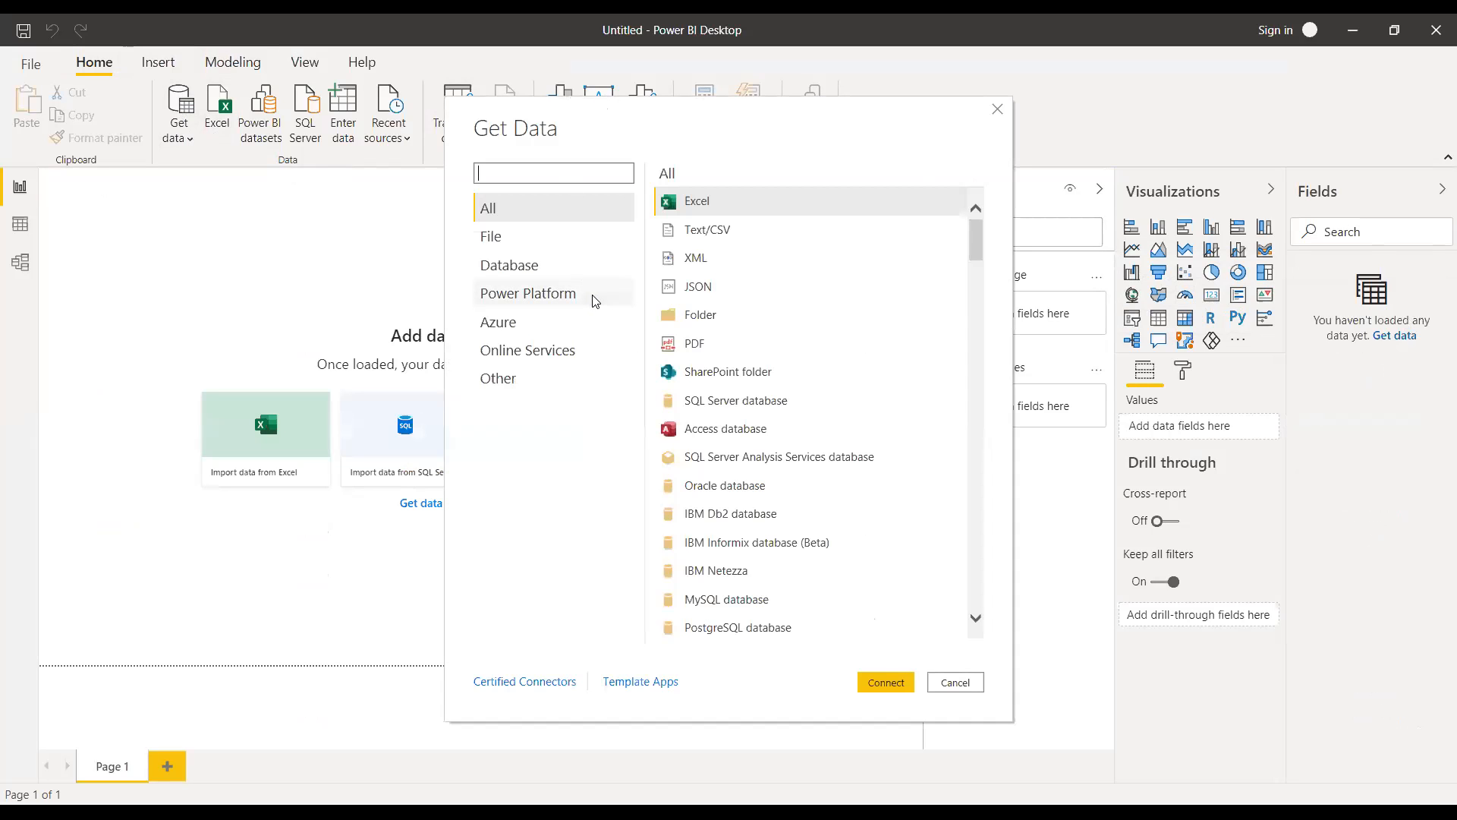
{"action": "left_click", "coordinate": [755, 433]}
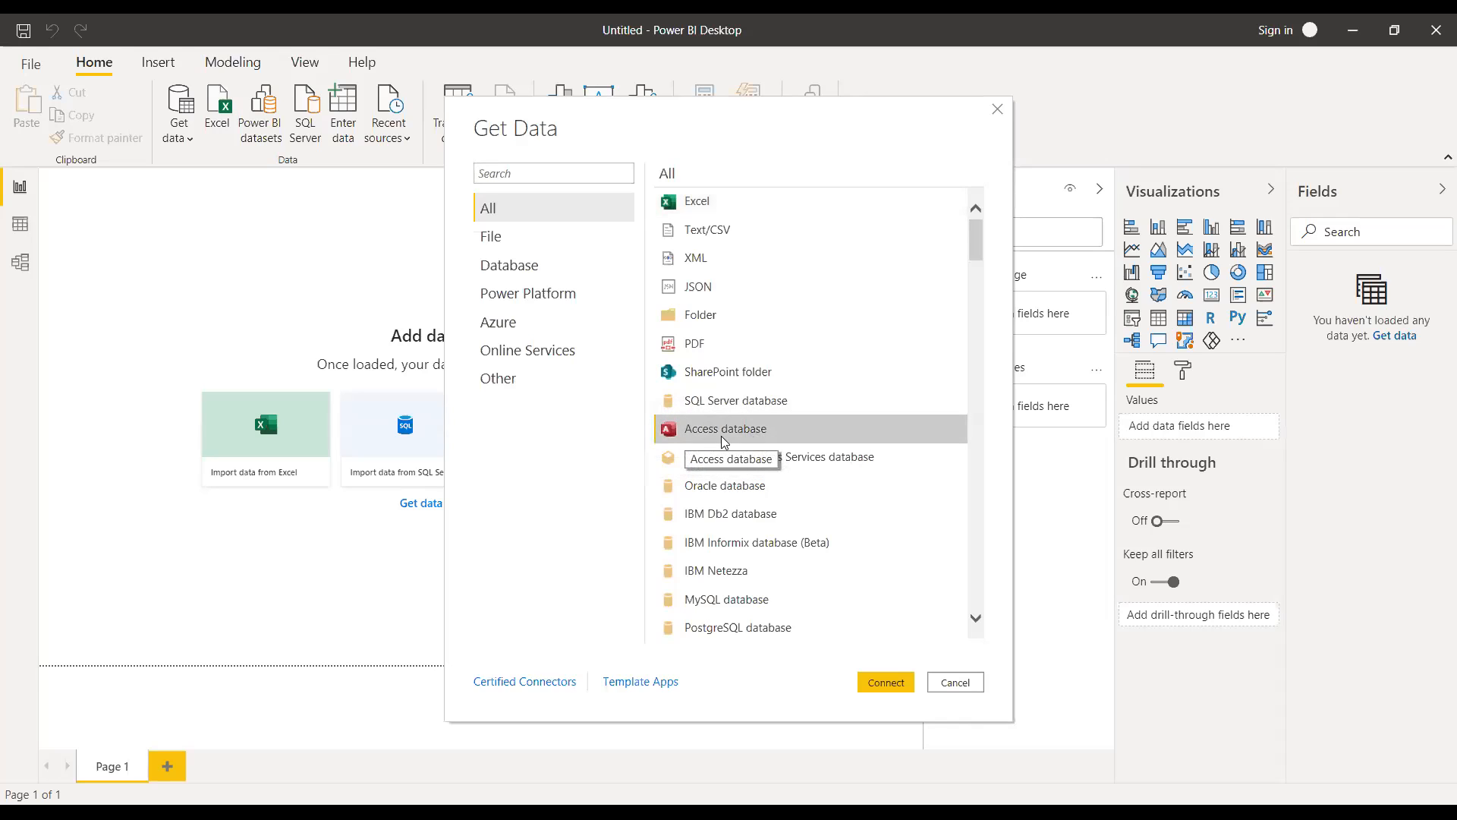
{"action": "left_click", "coordinate": [886, 684]}
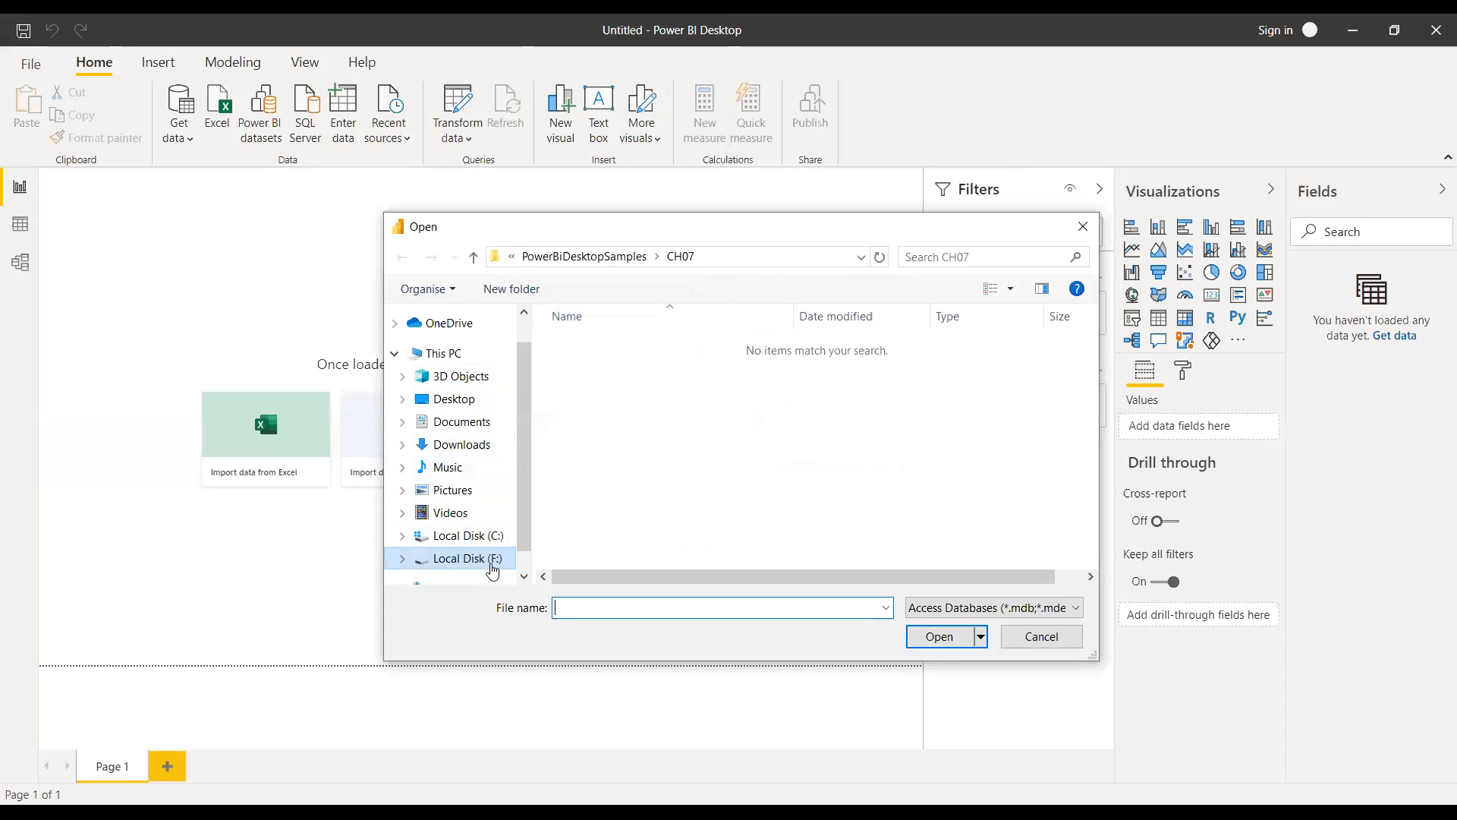
{"action": "left_click", "coordinate": [584, 257]}
{"action": "double_click", "coordinate": [611, 347]}
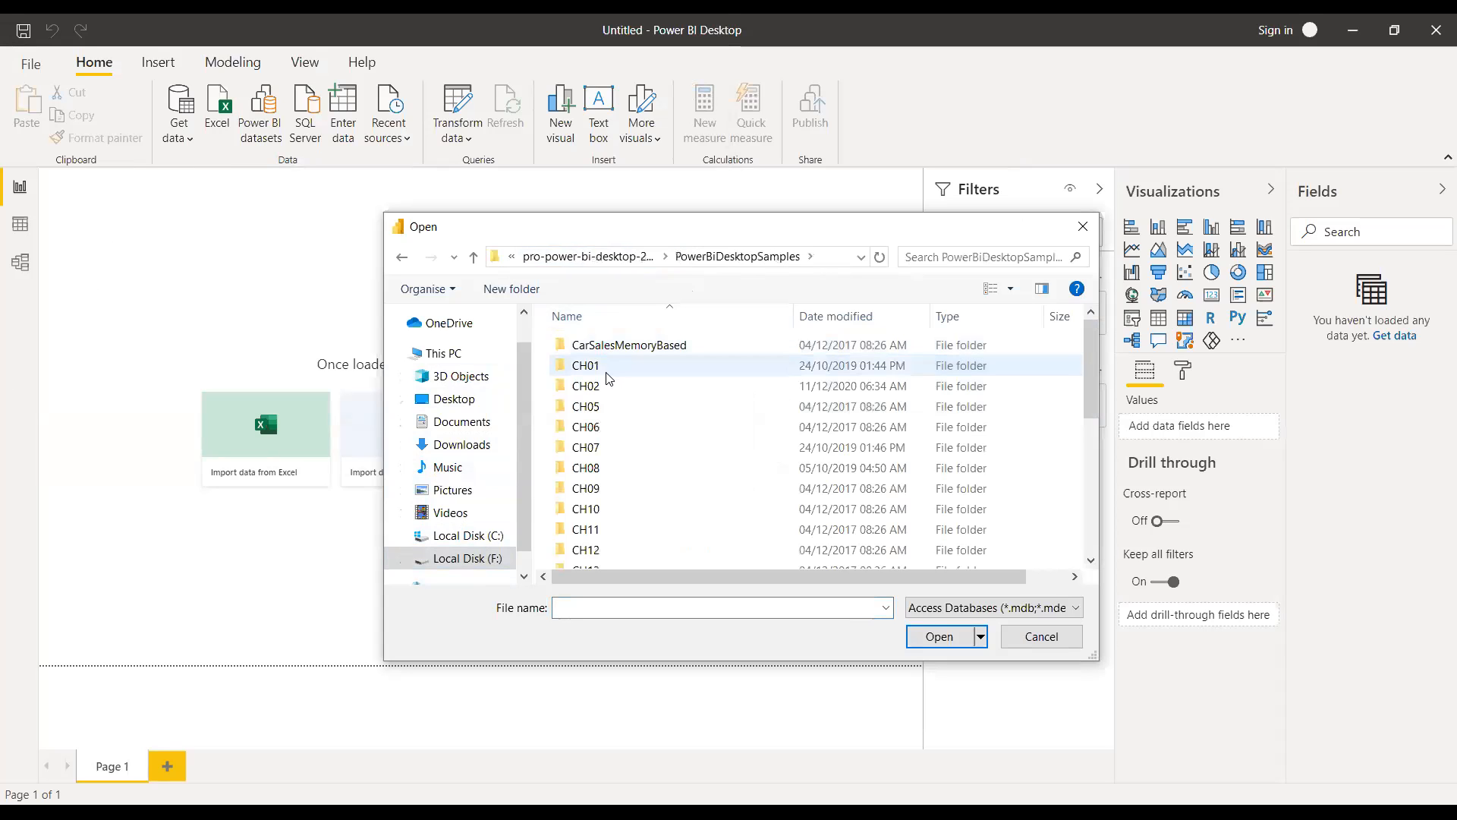
{"action": "double_click", "coordinate": [597, 383]}
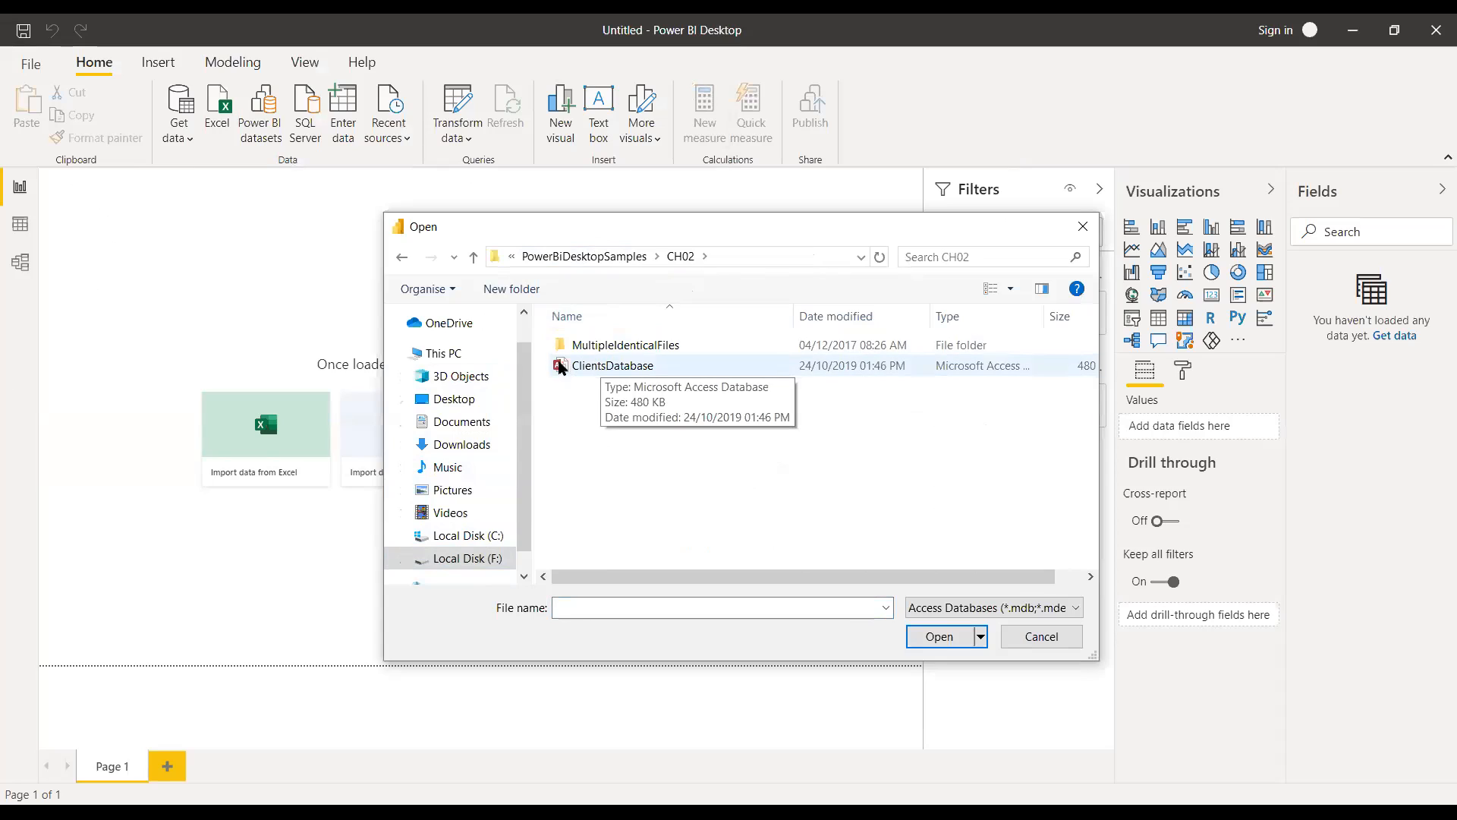
{"action": "left_click", "coordinate": [624, 368]}
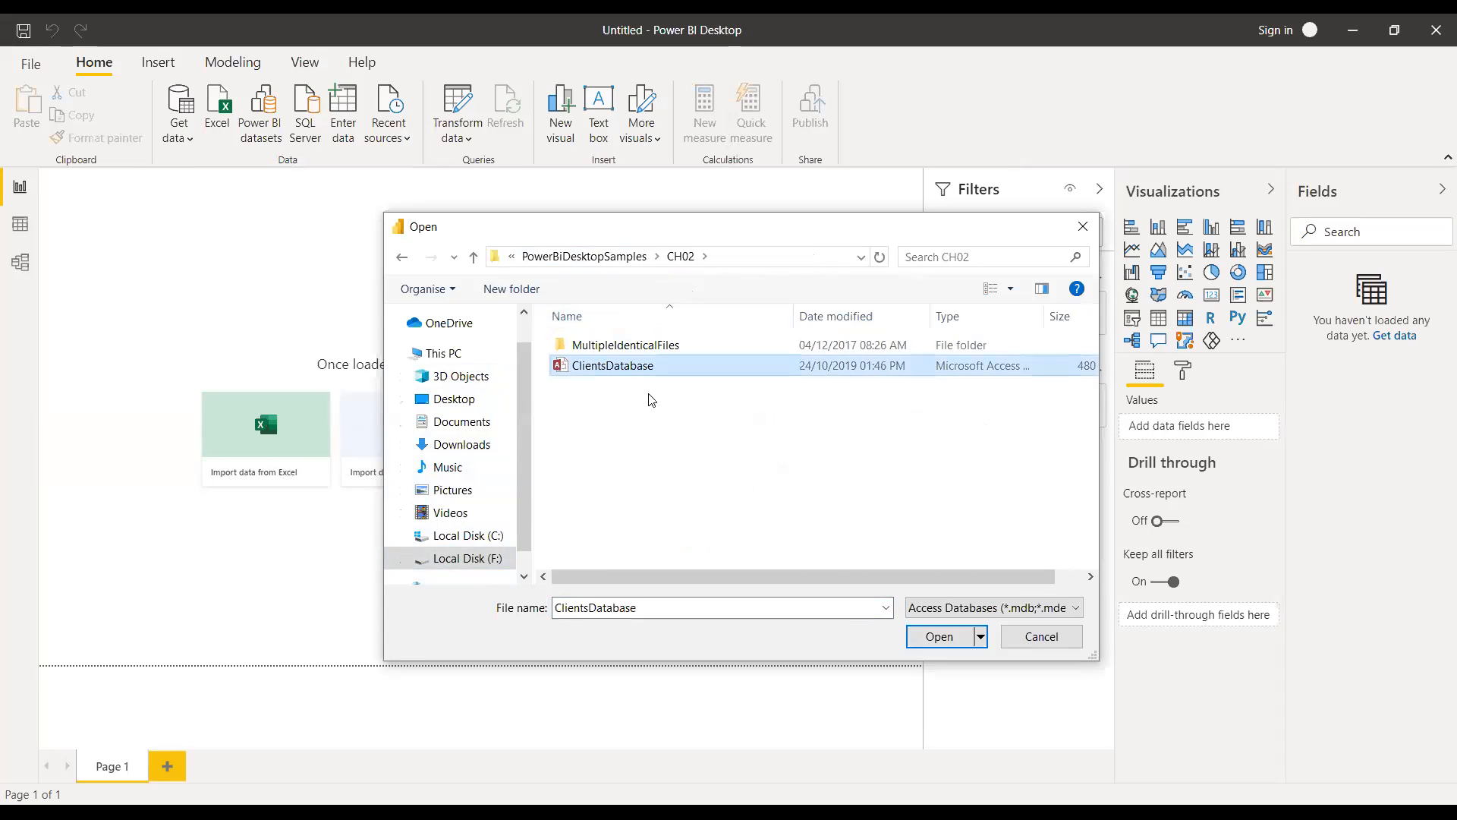
{"action": "left_click", "coordinate": [955, 642]}
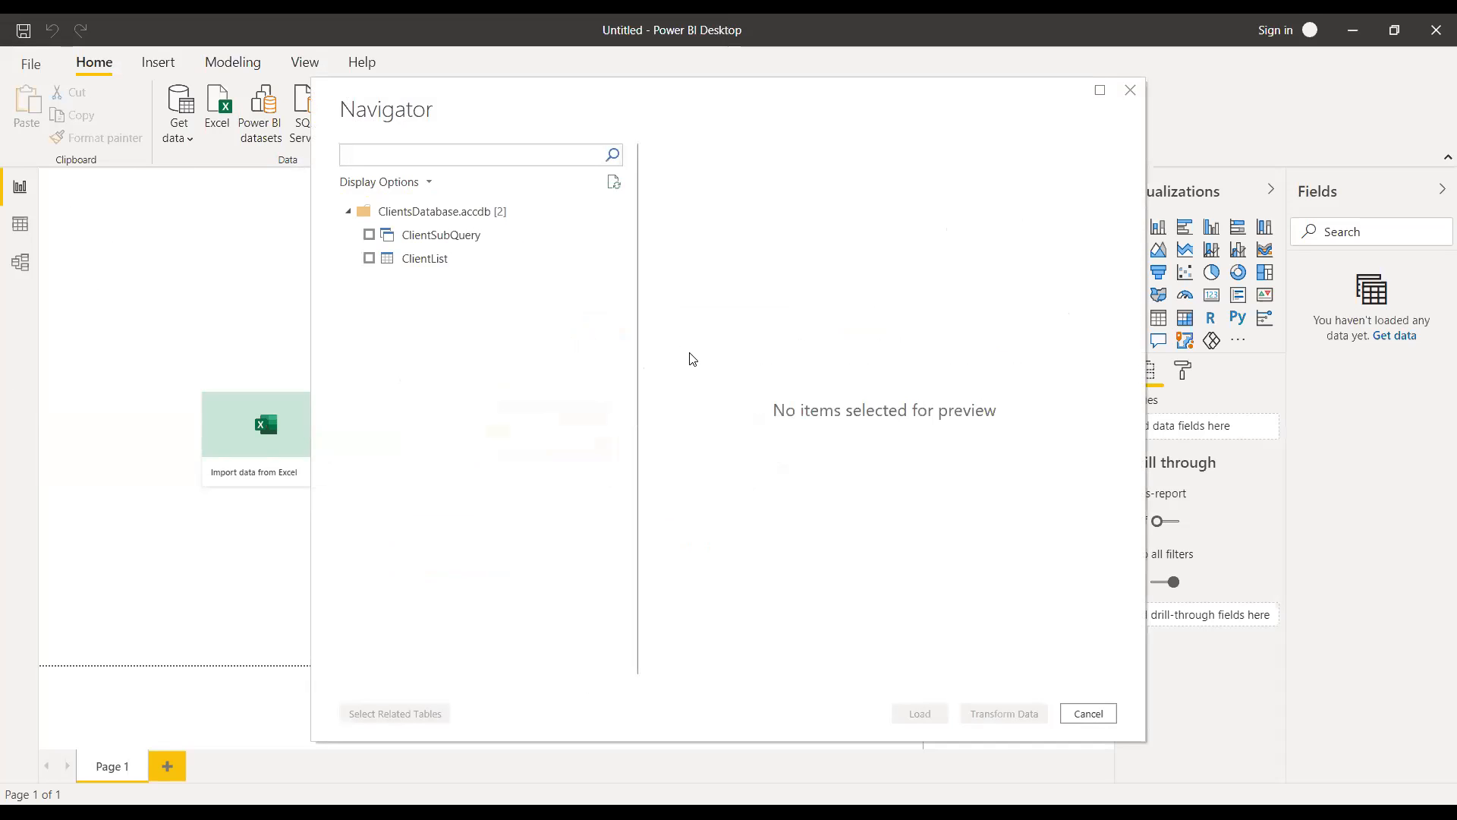
- Select ClientSubQuery and ClientList from ClientsDatabase.accdb and bring both into the report
{"action": "left_click", "coordinate": [370, 236]}
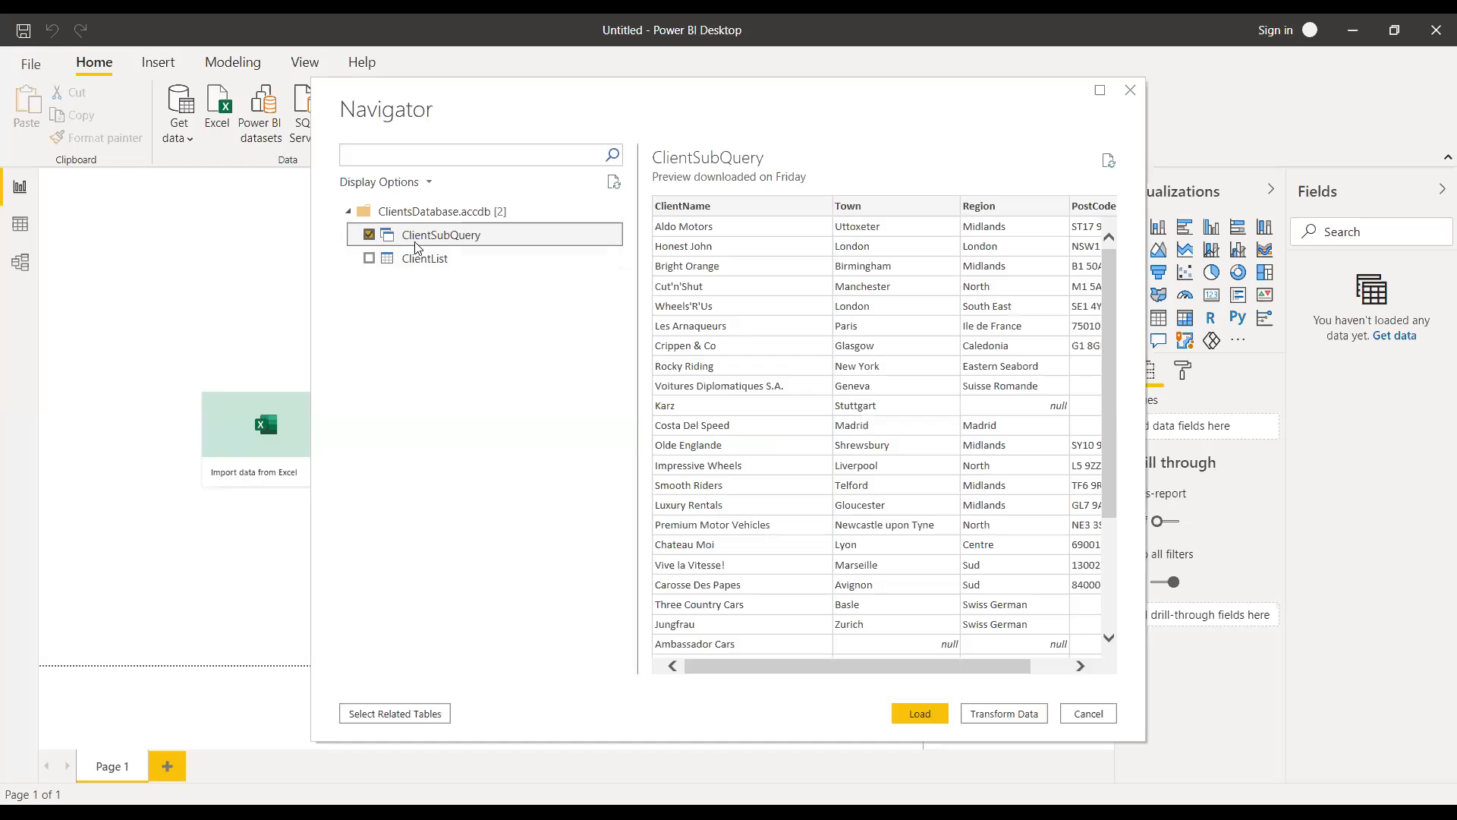
{"action": "left_click", "coordinate": [371, 261]}
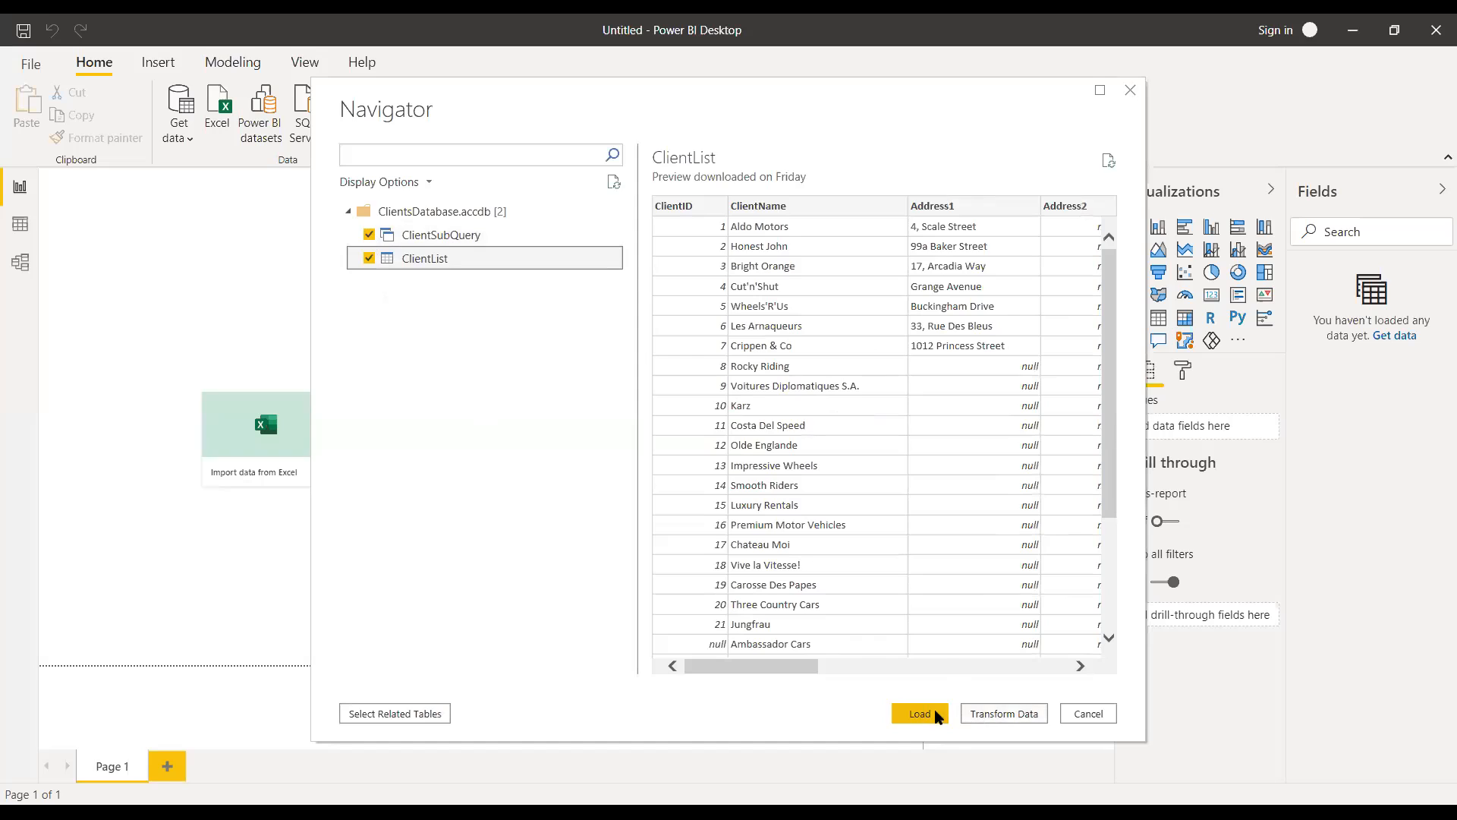
{"action": "left_click", "coordinate": [1018, 718]}
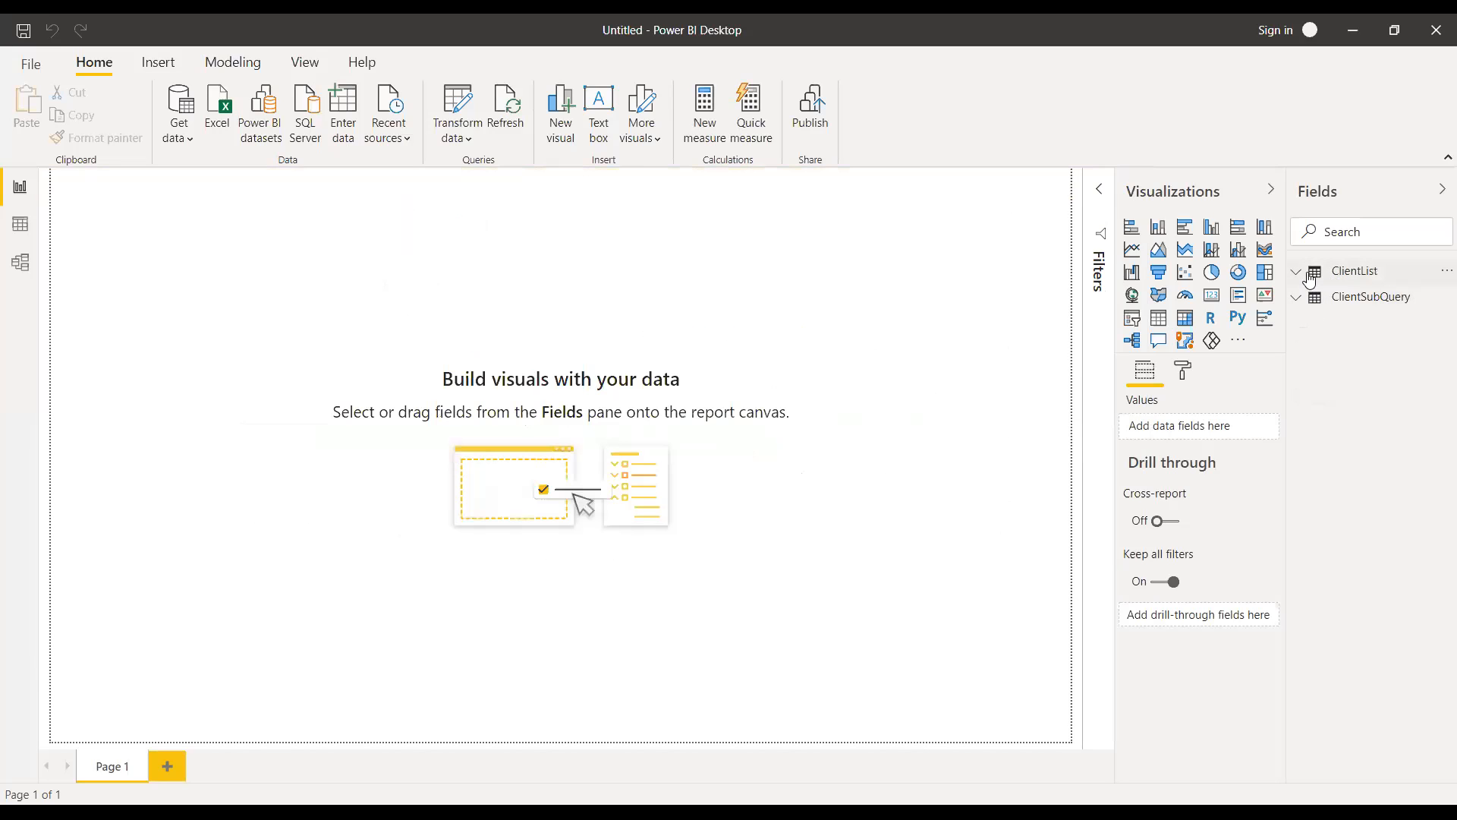
- Examine the fields of the two imported tables and look through the ClientList rows in the data view
{"action": "left_click", "coordinate": [1354, 276]}
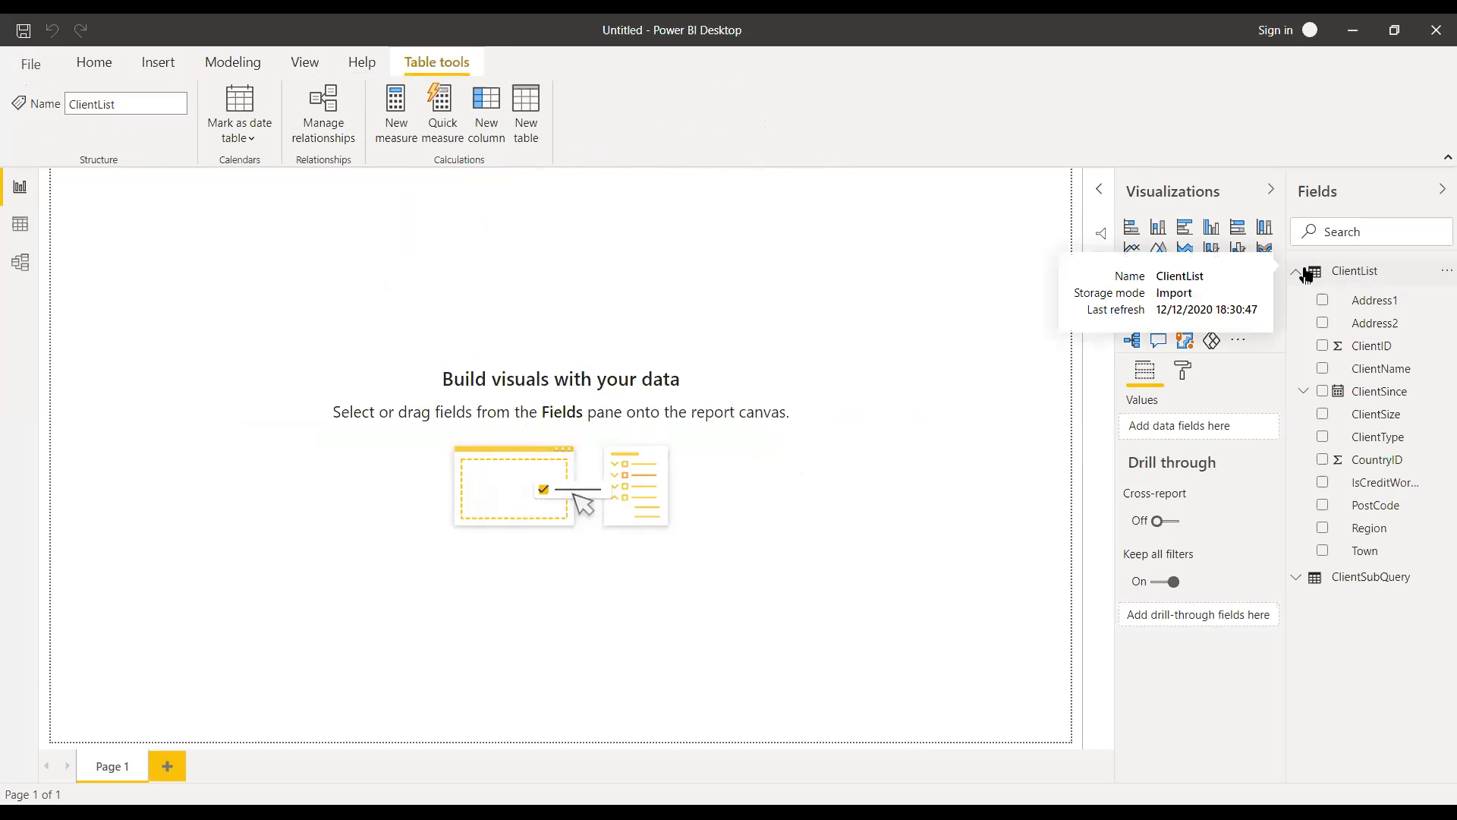
{"action": "left_click", "coordinate": [20, 224]}
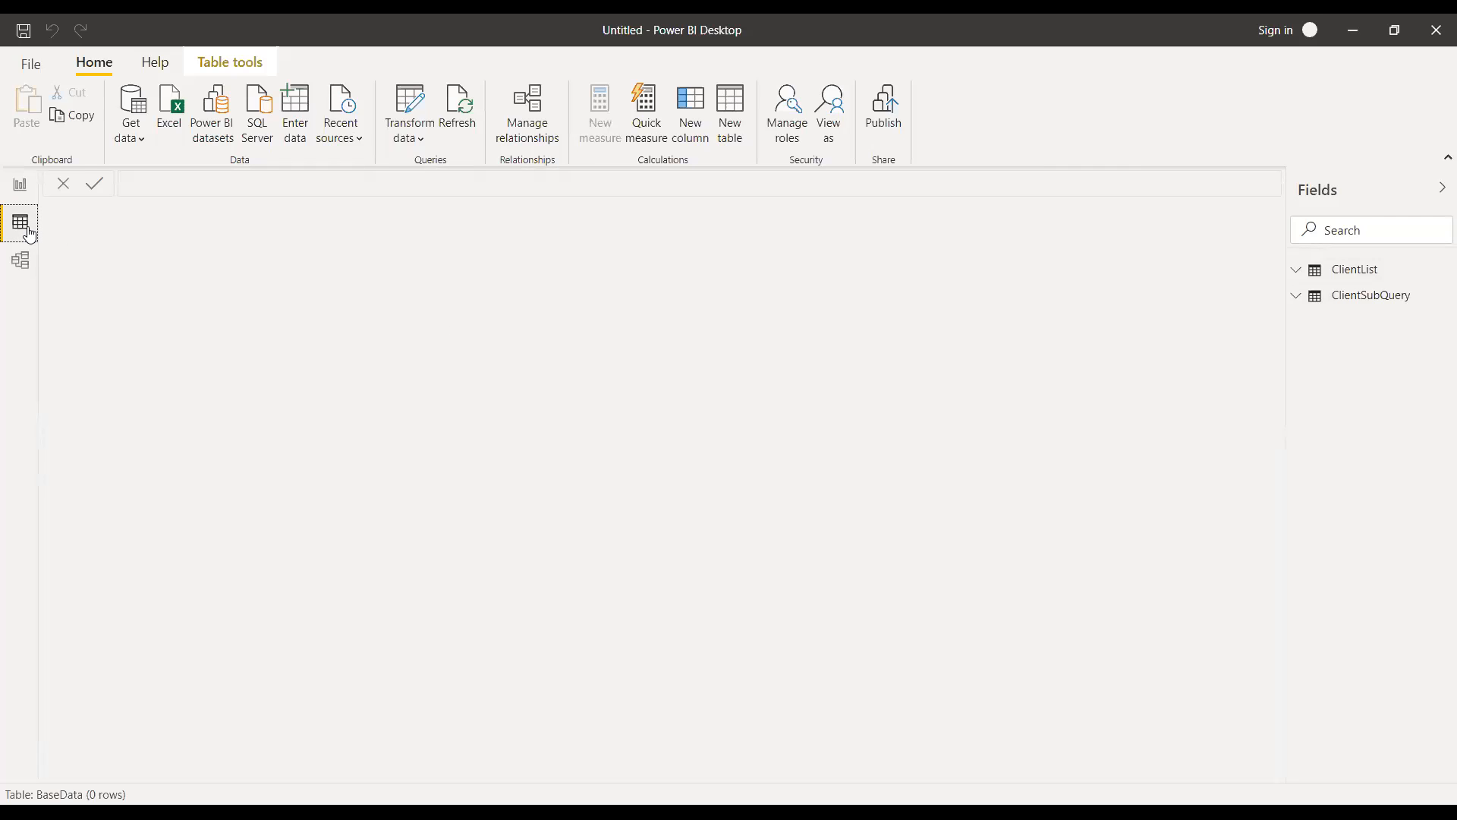
{"action": "left_click", "coordinate": [1383, 278]}
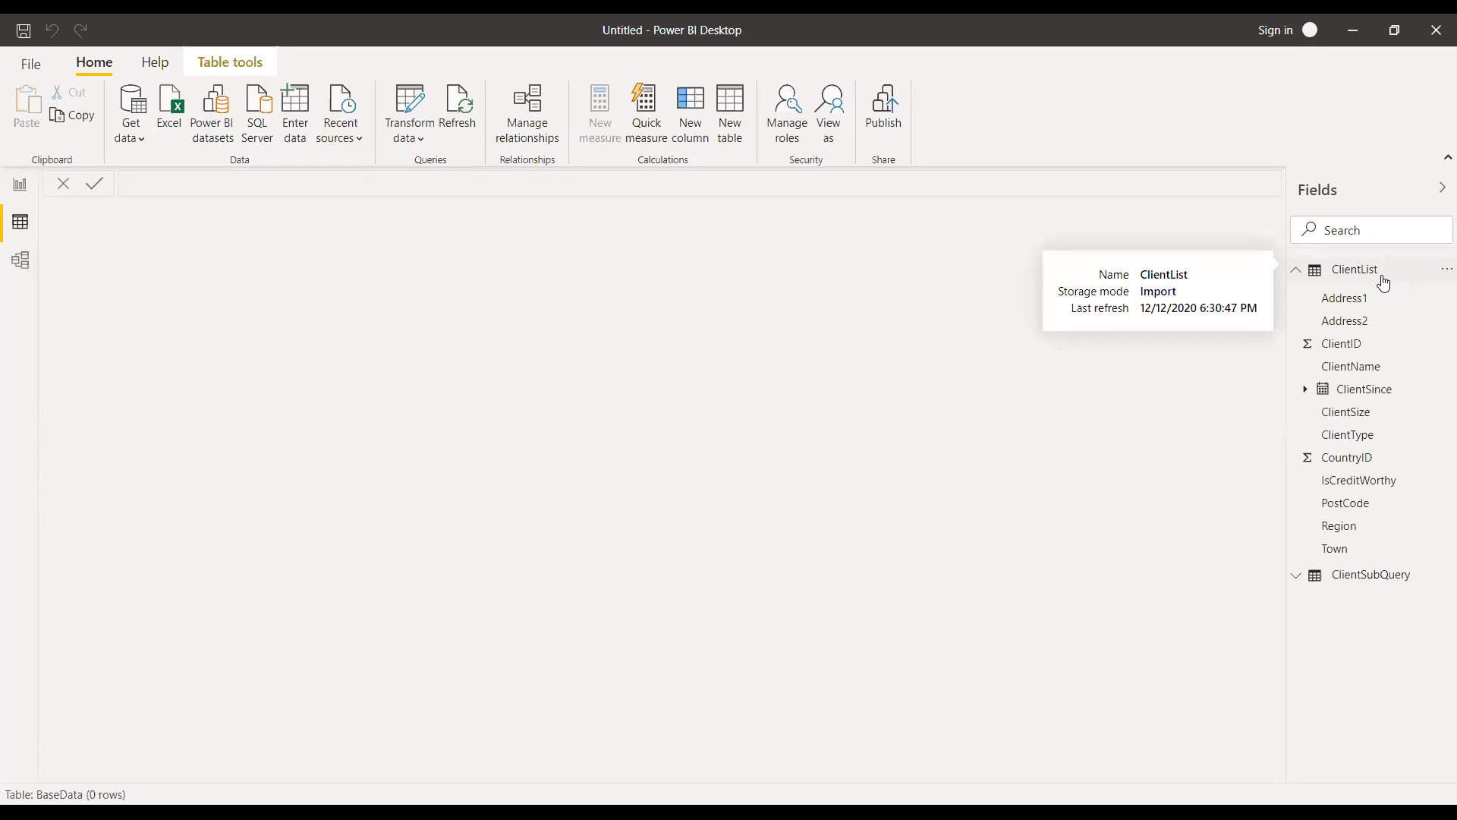
{"action": "left_click", "coordinate": [1383, 280]}
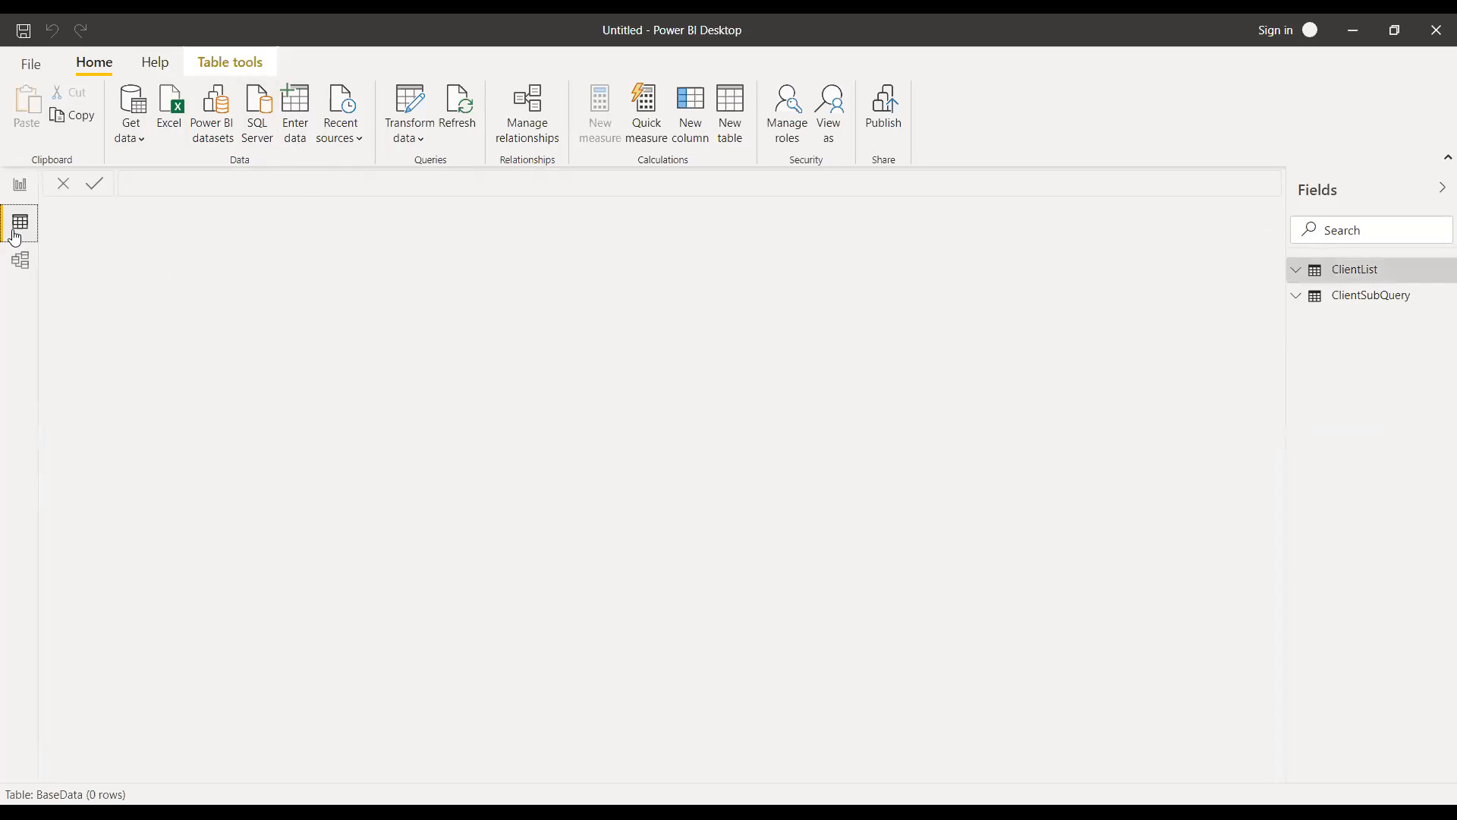
{"action": "left_click", "coordinate": [21, 186]}
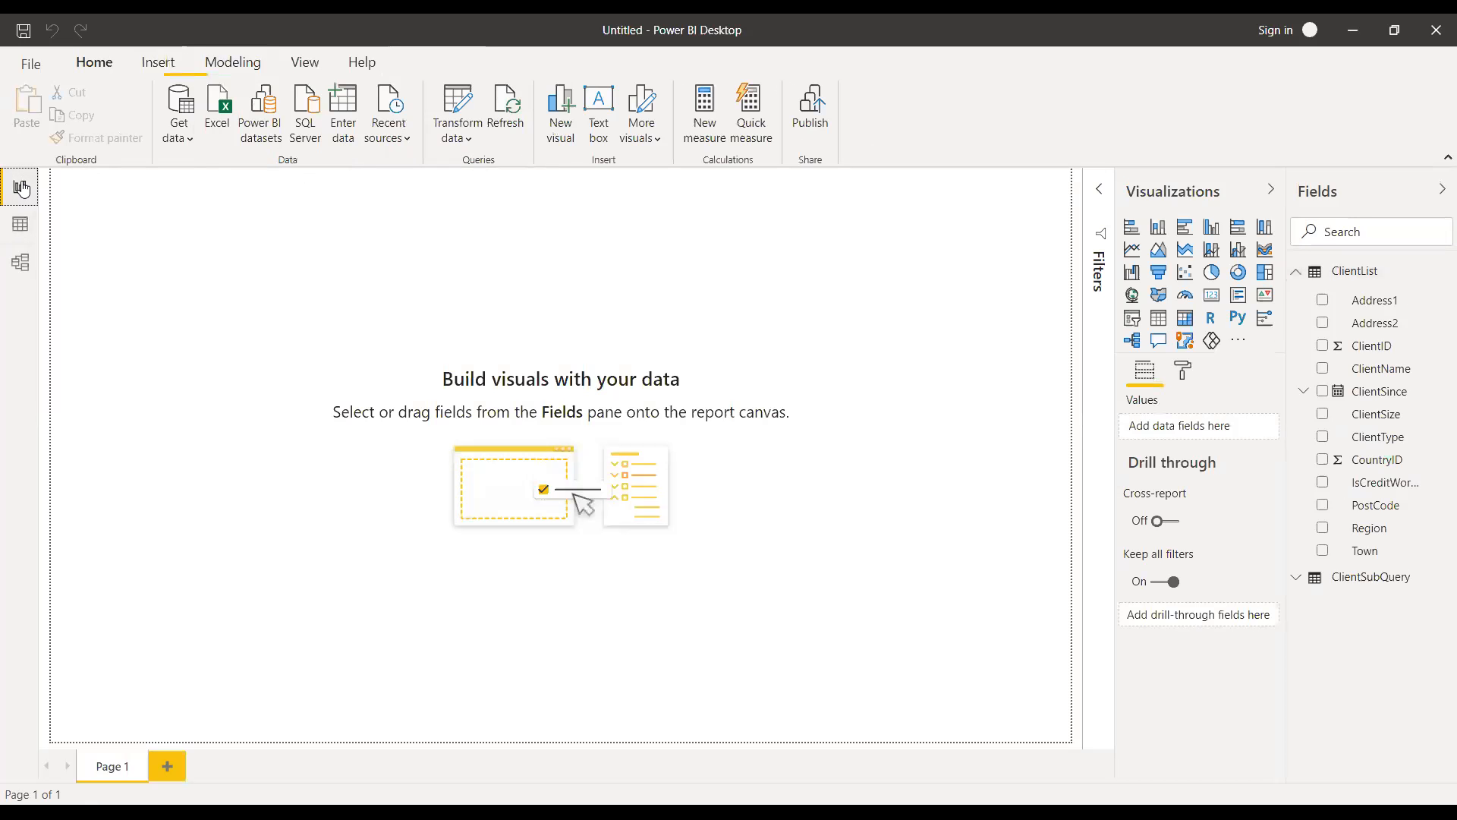
{"action": "left_click", "coordinate": [20, 224]}
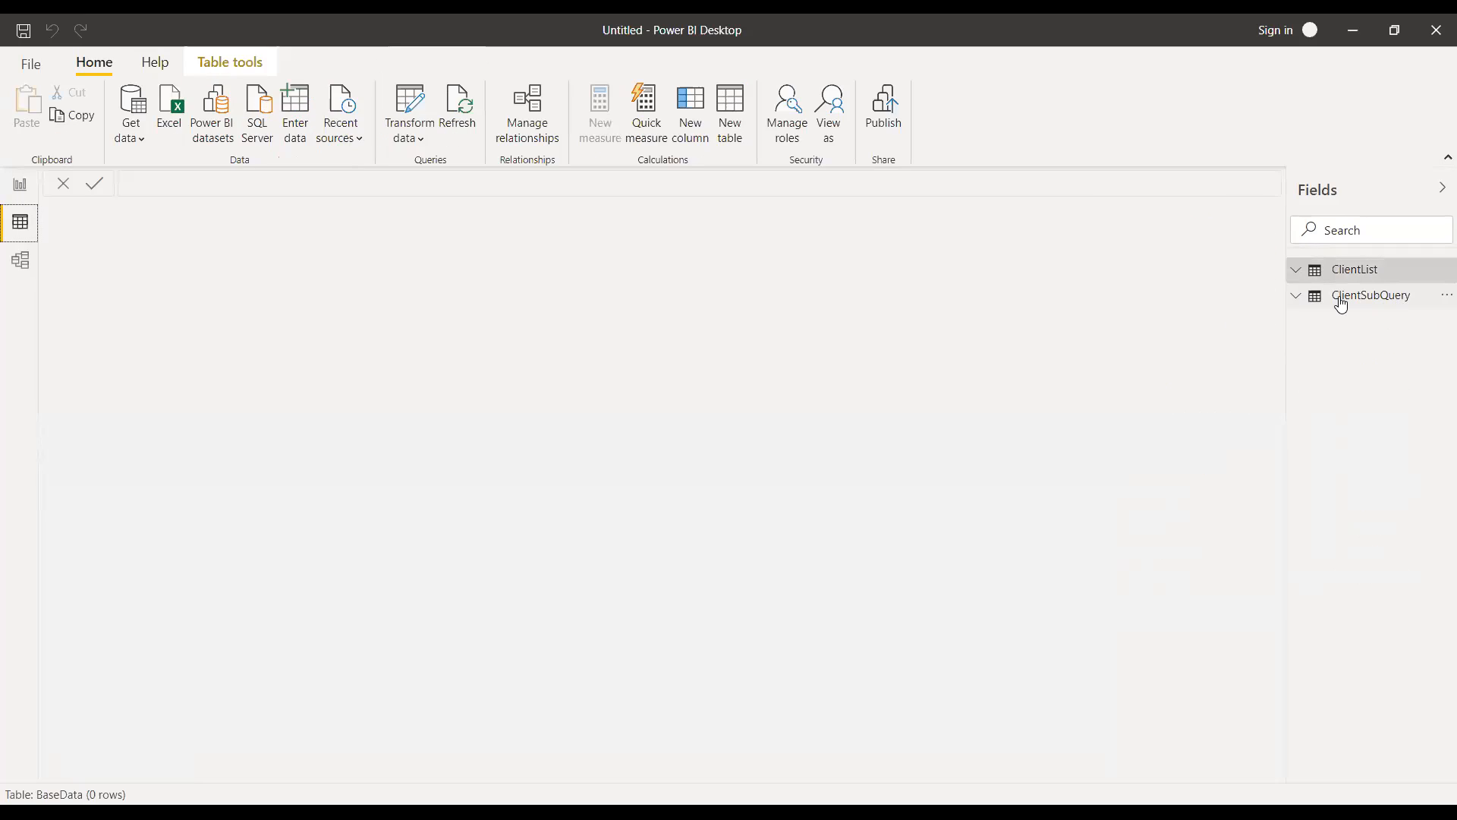
{"action": "left_click", "coordinate": [1346, 303]}
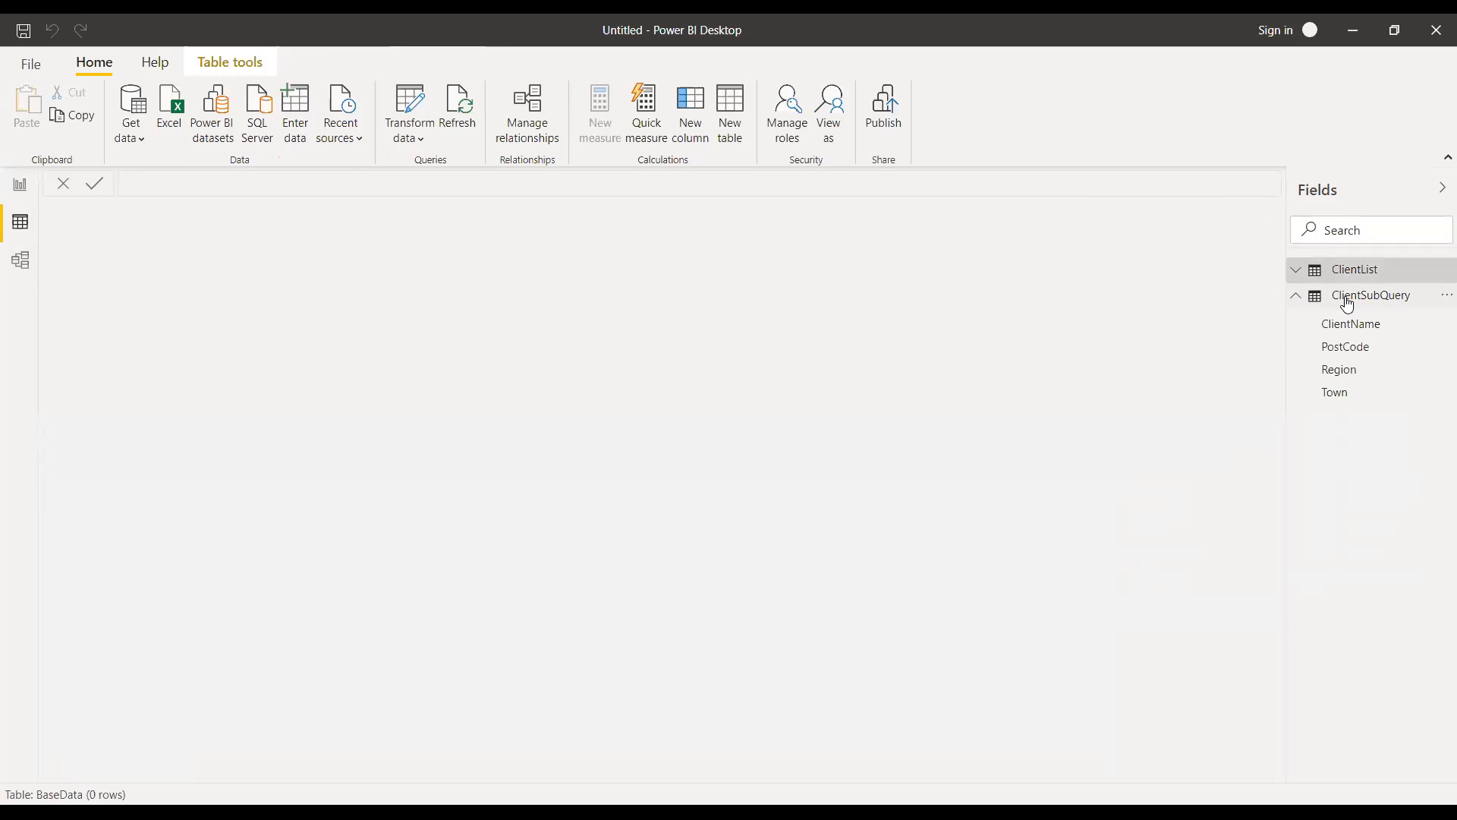
{"action": "left_click", "coordinate": [1333, 267]}
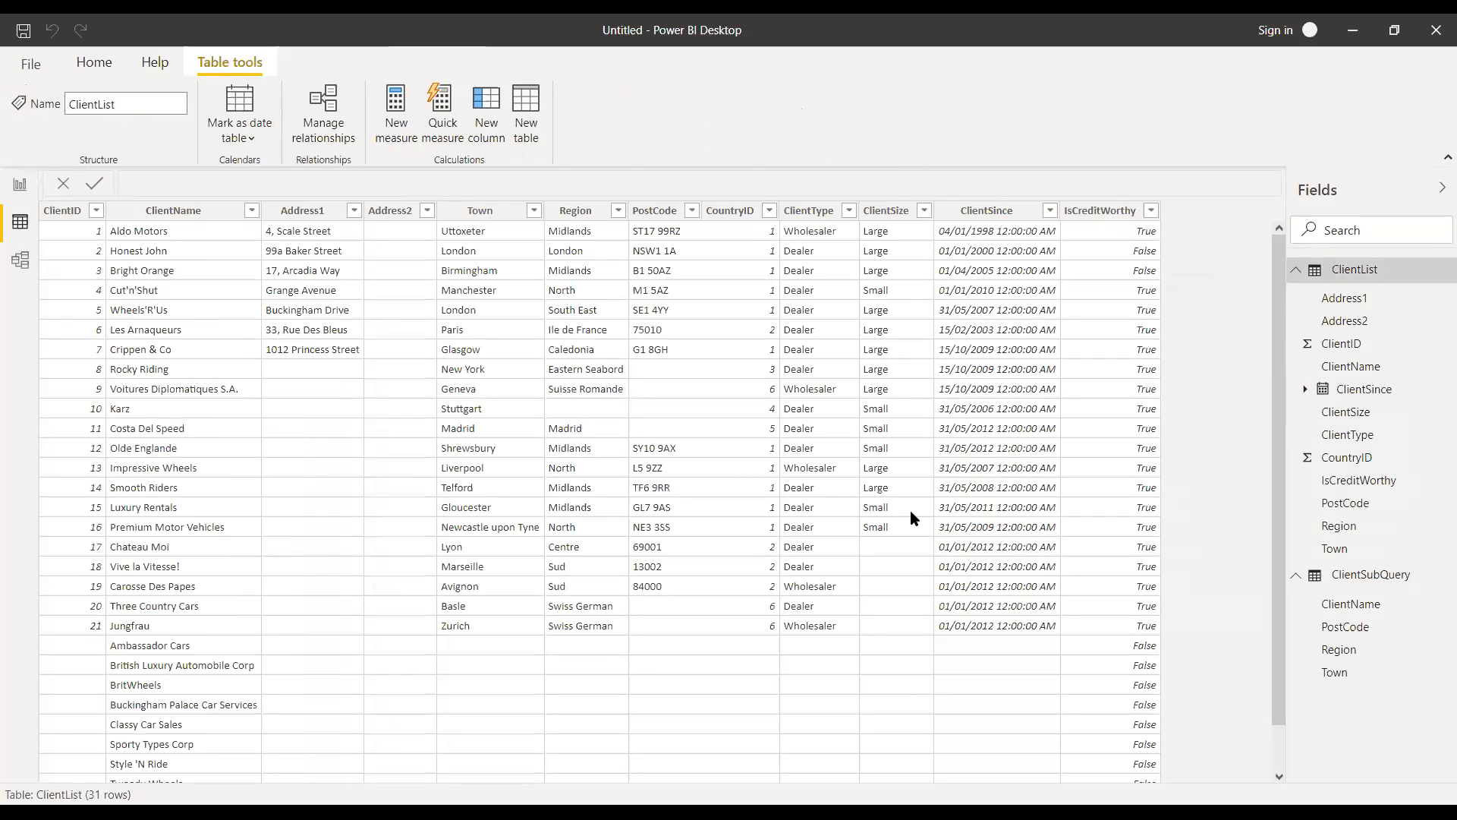
{"action": "scroll", "coordinate": [944, 524], "scroll_direction": "down", "scroll_amount": 1}
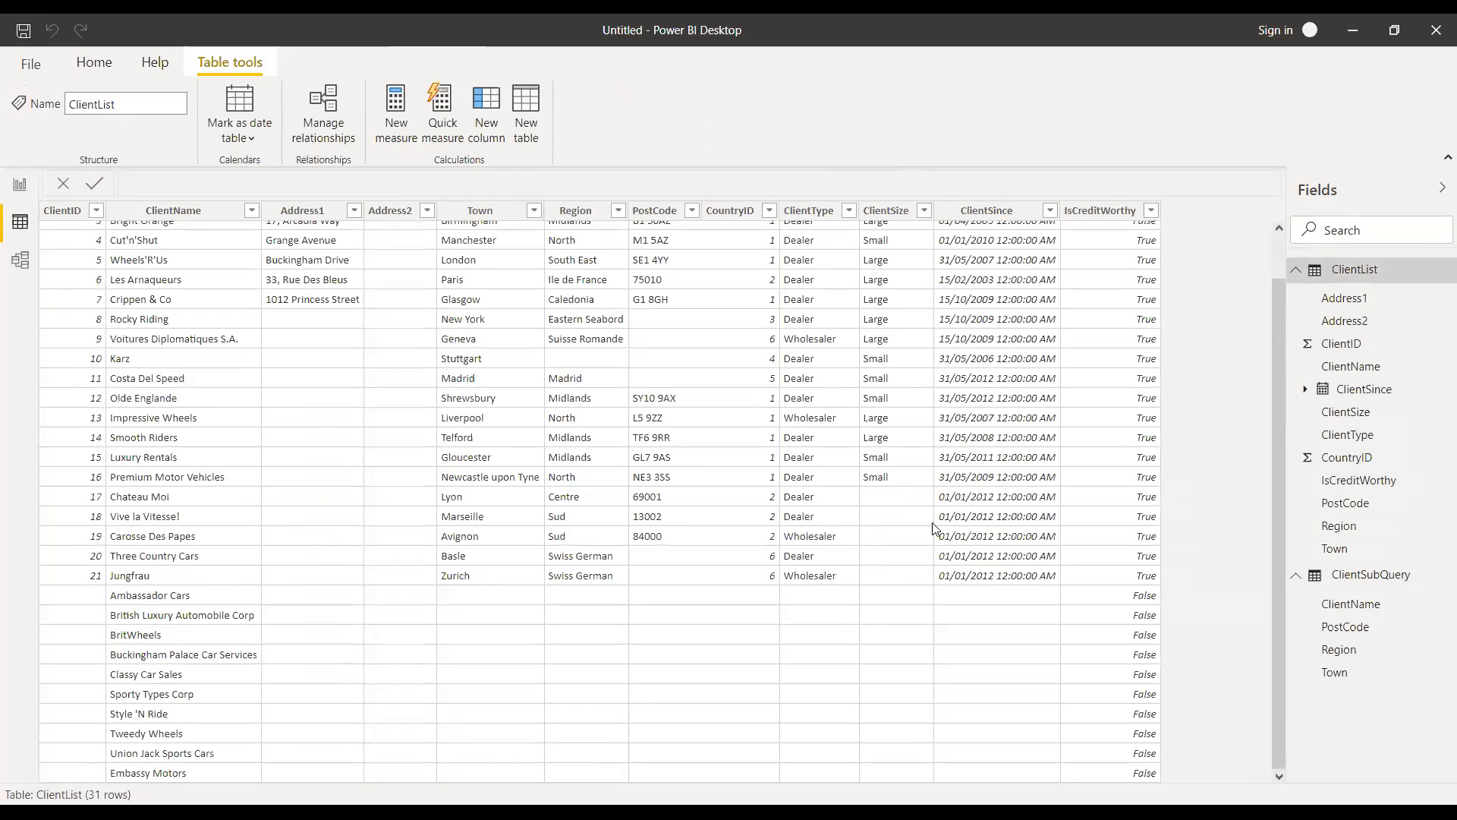
{"action": "scroll", "coordinate": [1011, 524], "scroll_direction": "up", "scroll_amount": 1}
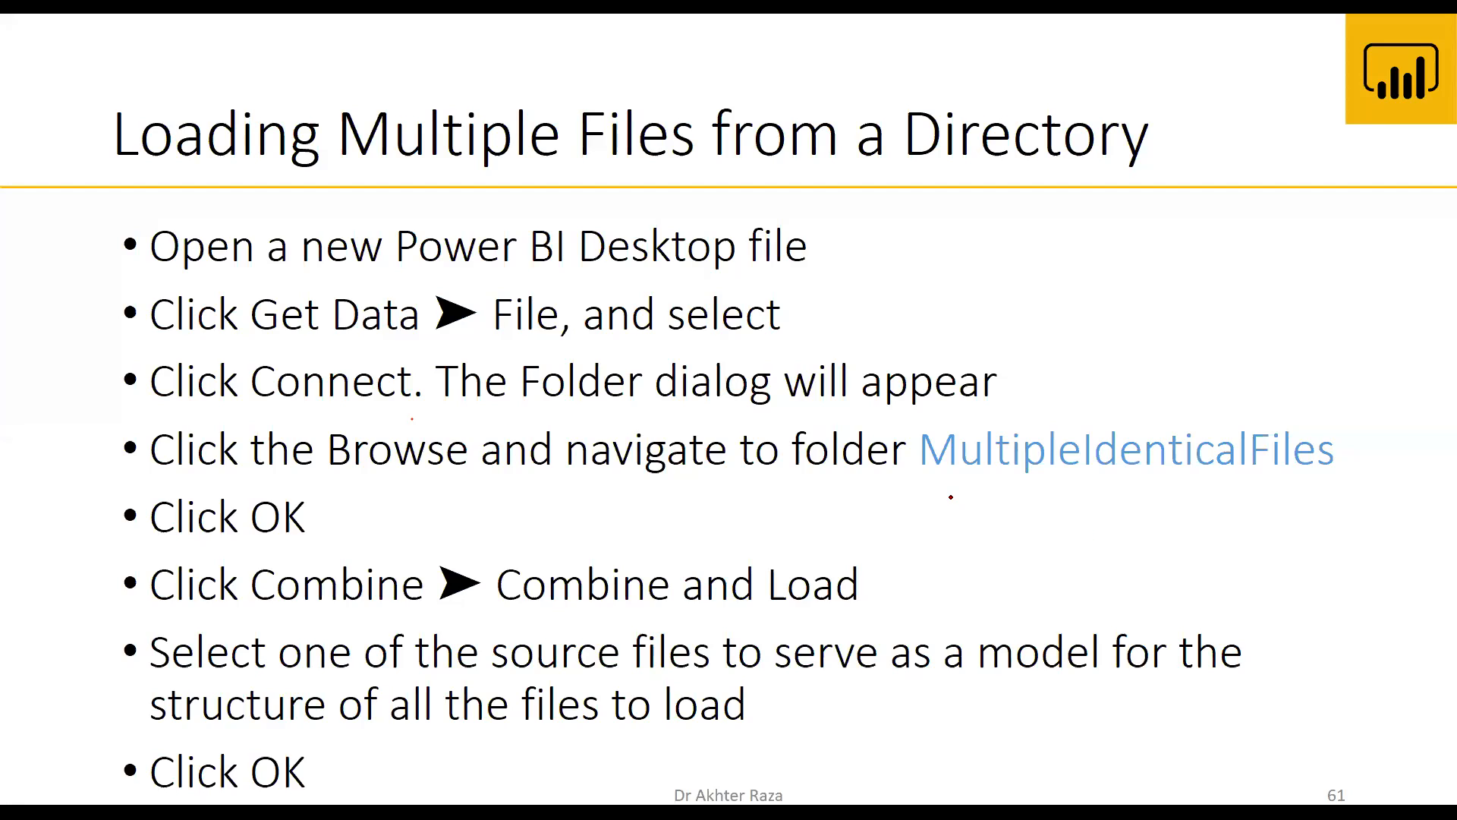
{"action": "left_click_drag", "start_coordinate": [993, 492], "coordinate": [1291, 472]}
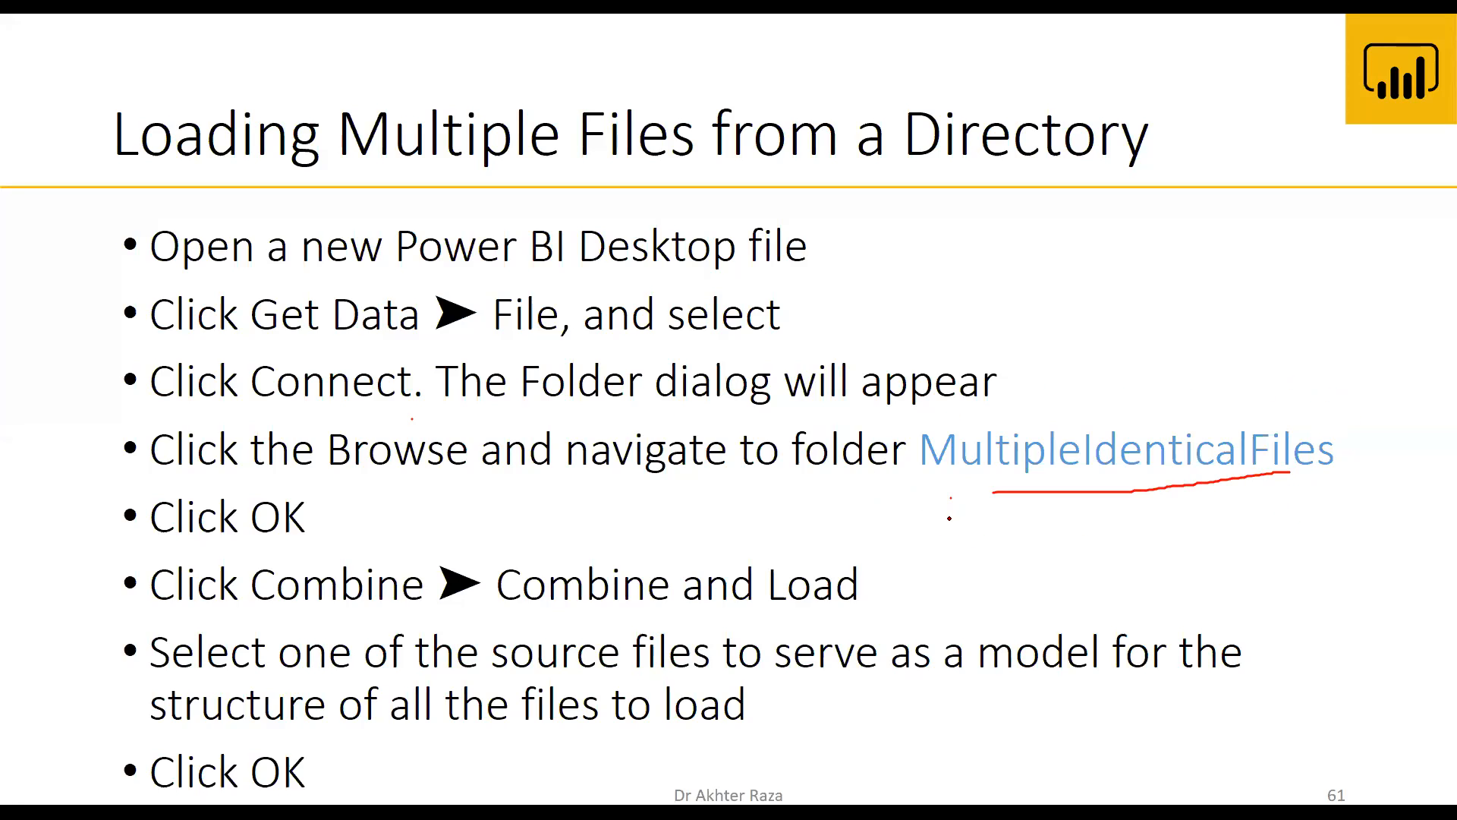
{"action": "left_click_drag", "start_coordinate": [523, 612], "coordinate": [625, 610]}
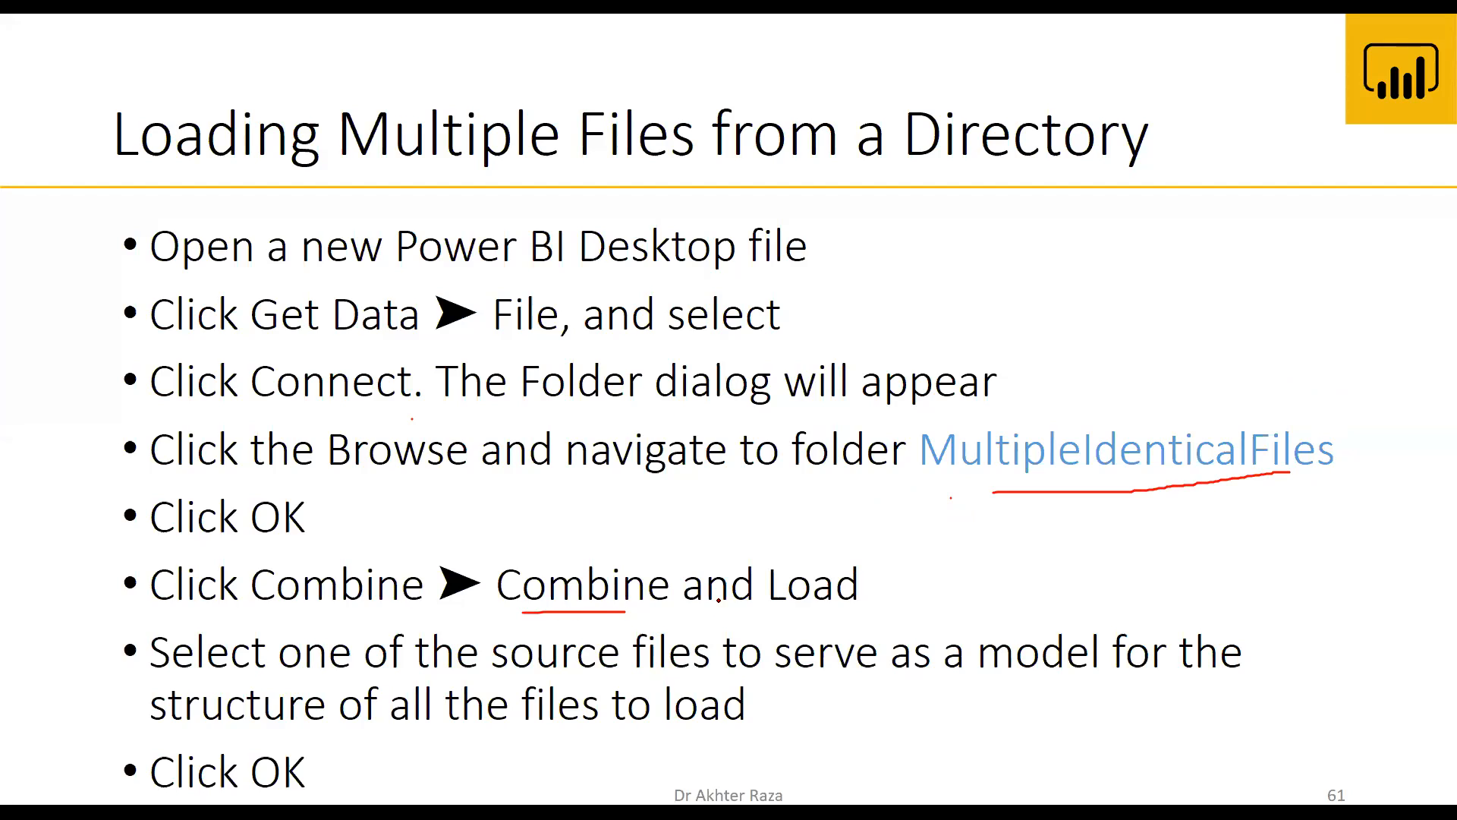
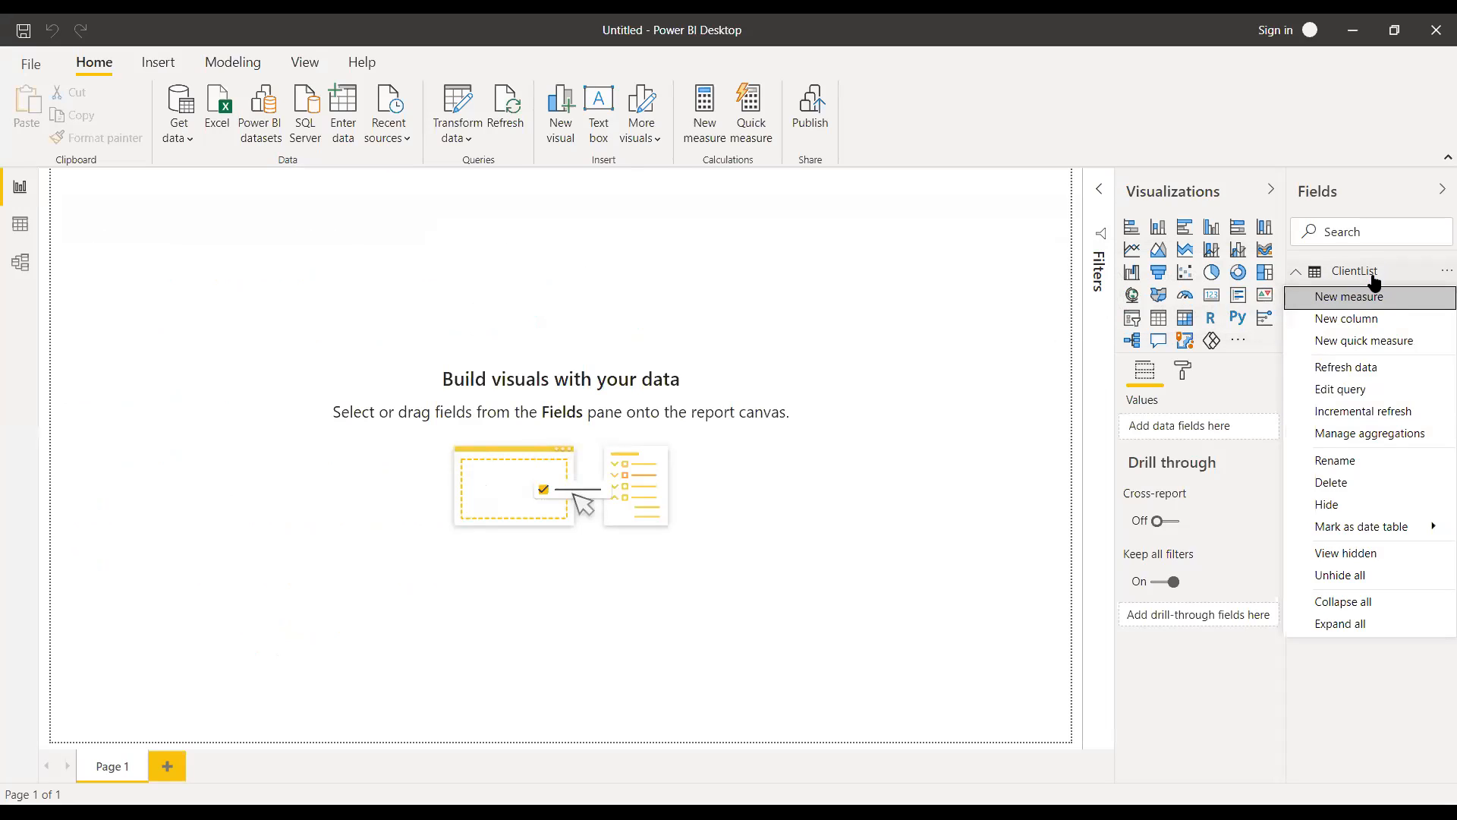
- Delete the ClientList and ClientSubQuery tables from the report, confirming each deletion
{"action": "left_click", "coordinate": [1332, 482]}
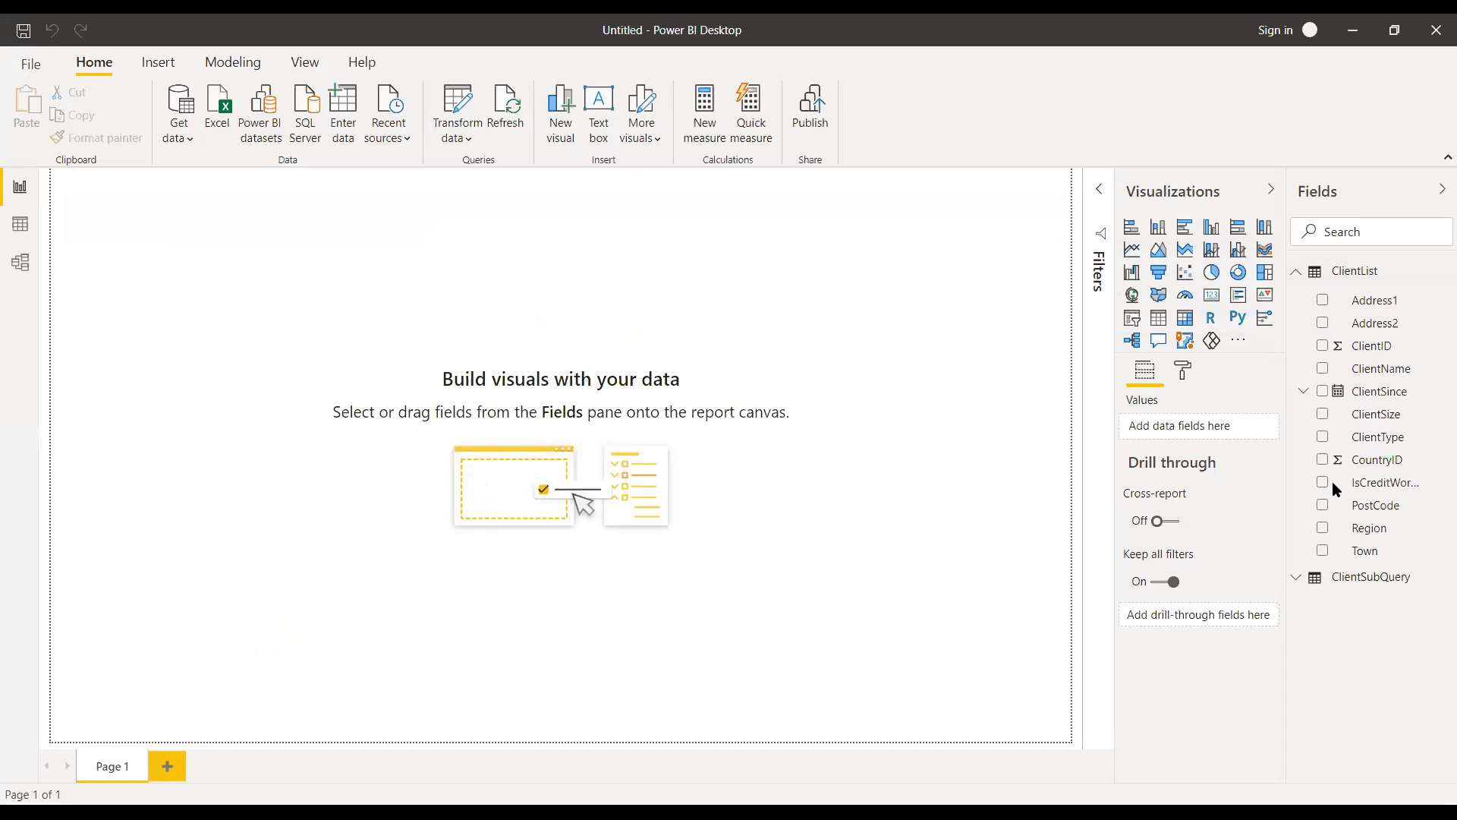
{"action": "left_click", "coordinate": [836, 453]}
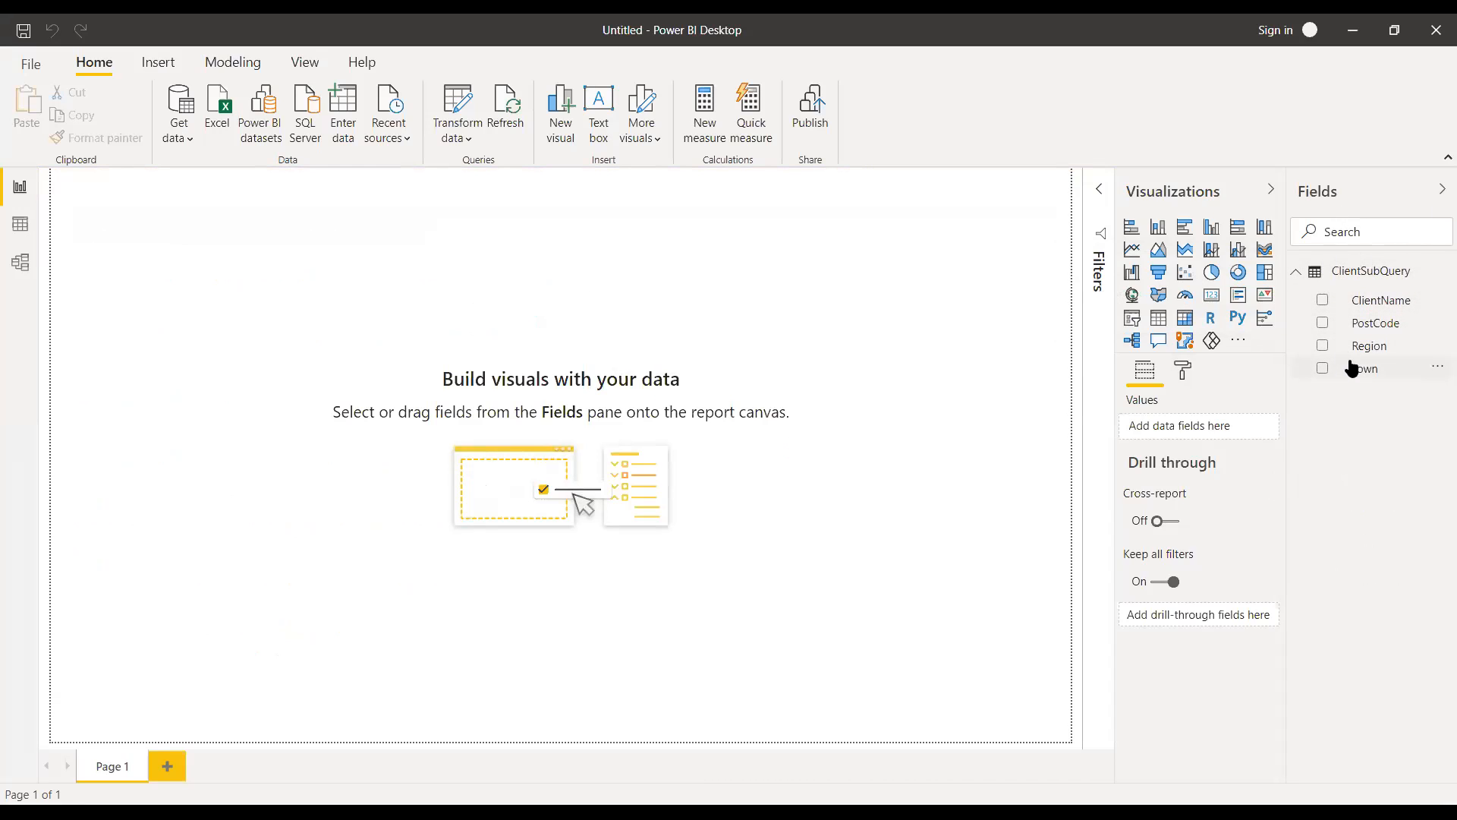
{"action": "right_click", "coordinate": [1378, 276]}
{"action": "left_click", "coordinate": [1363, 490]}
{"action": "left_click", "coordinate": [842, 451]}
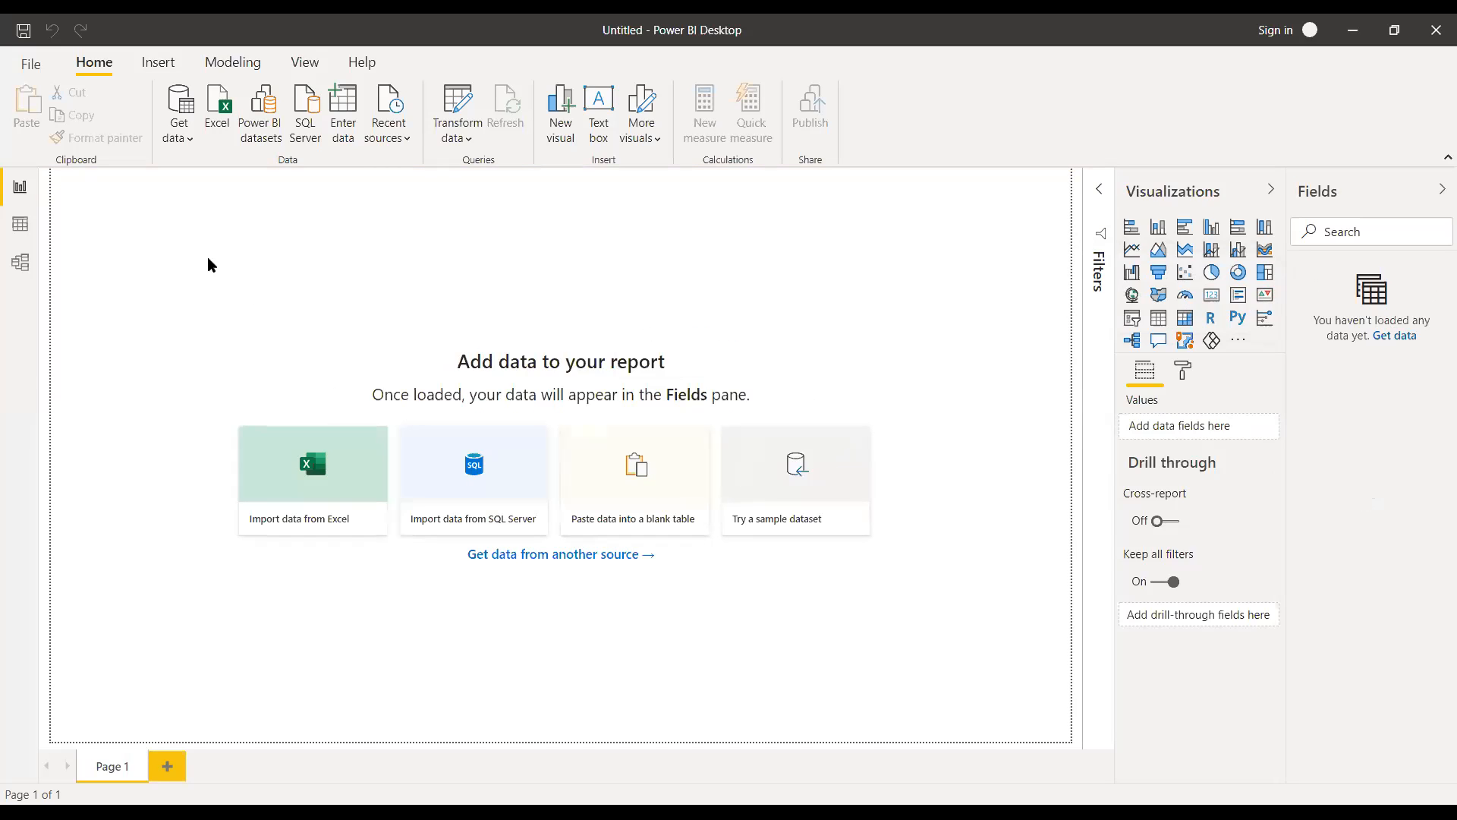
- Start a SQL Server database connection with server DESKTOP-T94NDVF and database bike_stores
{"action": "left_click", "coordinate": [191, 138]}
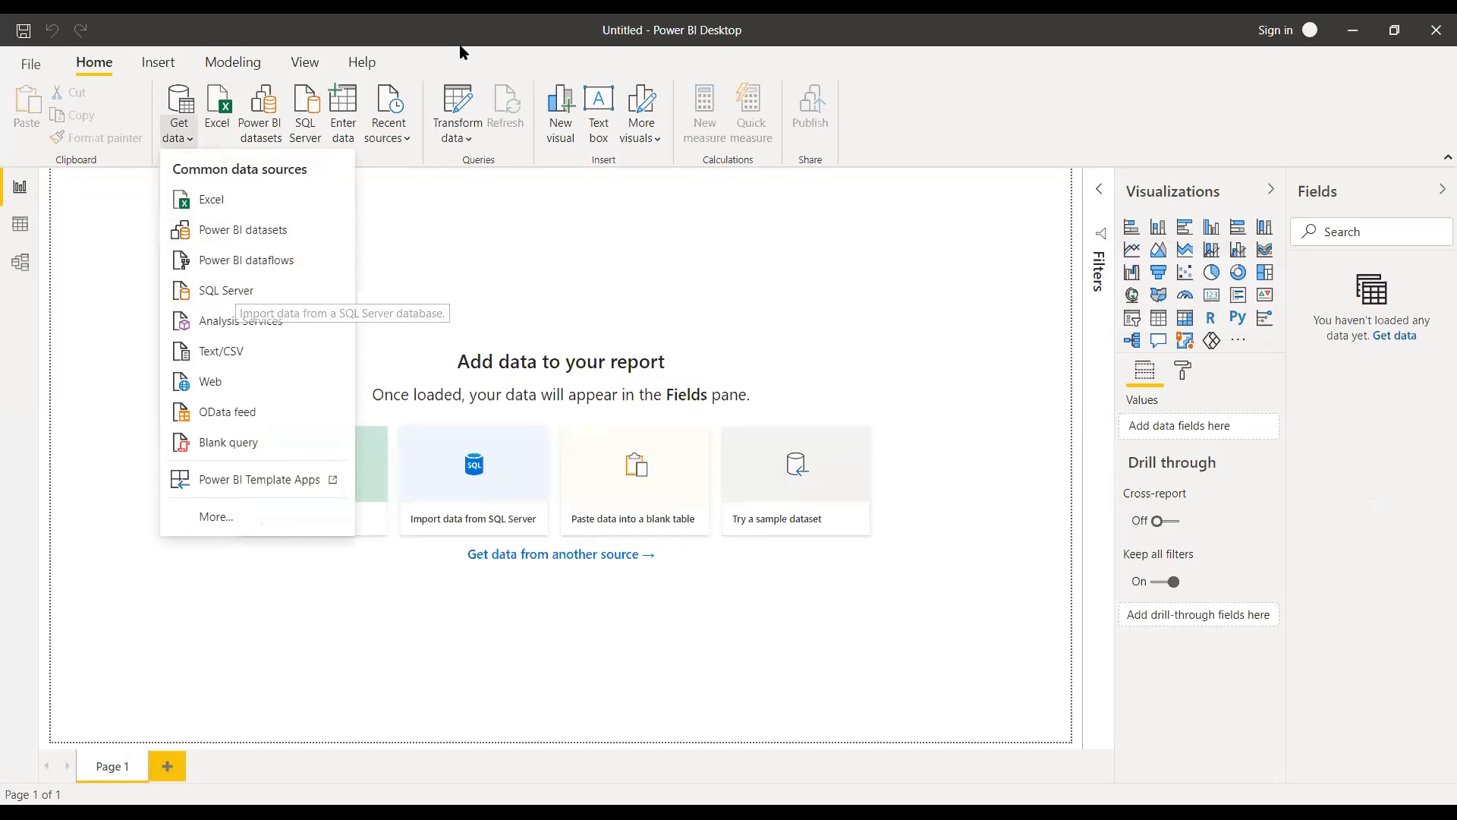
{"action": "left_click", "coordinate": [237, 292]}
{"action": "left_click", "coordinate": [482, 328]}
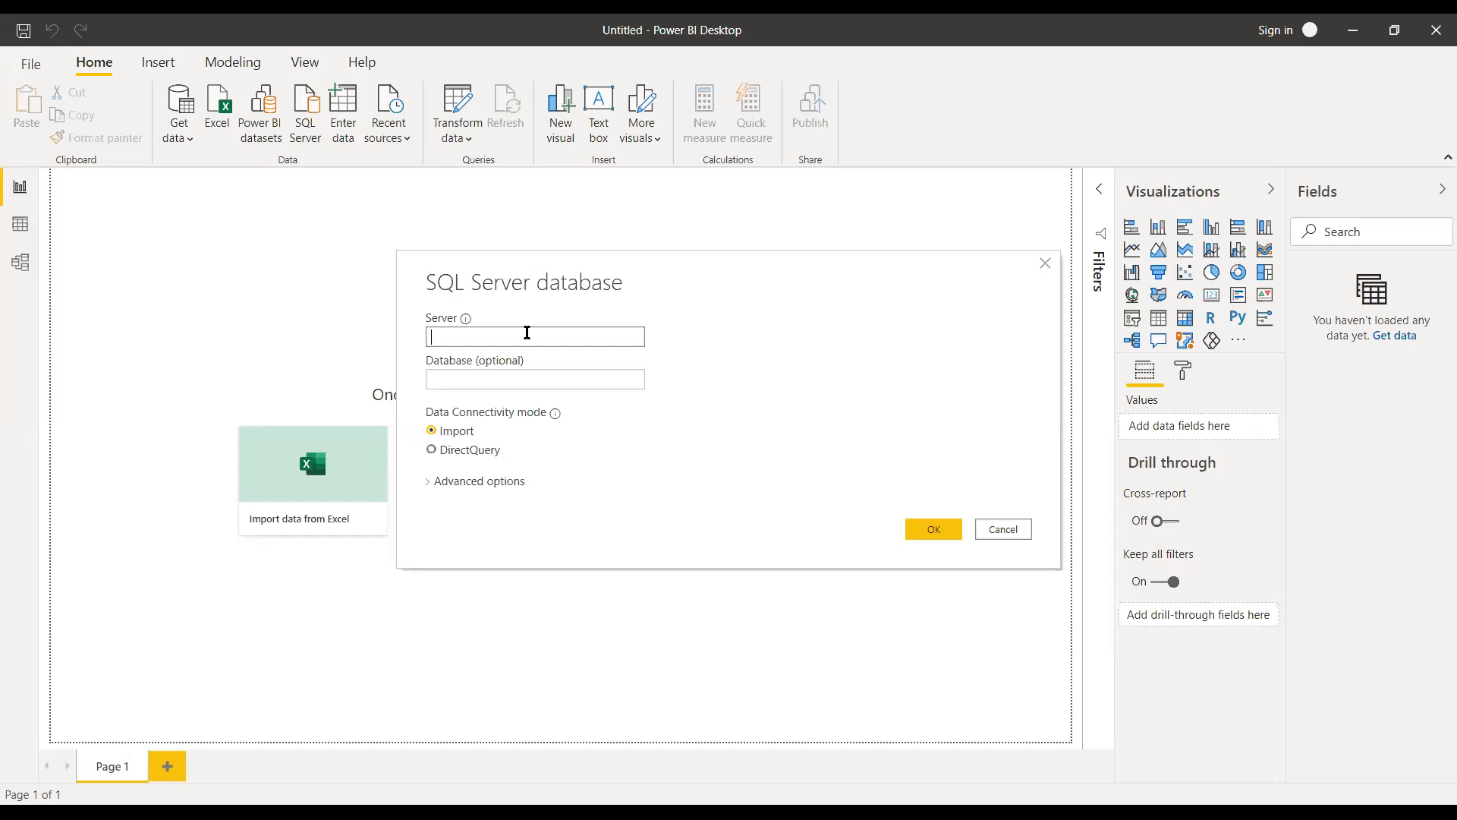
{"action": "type", "text": "DESKTOP-T94NDVF"}
{"action": "left_click", "coordinate": [537, 376]}
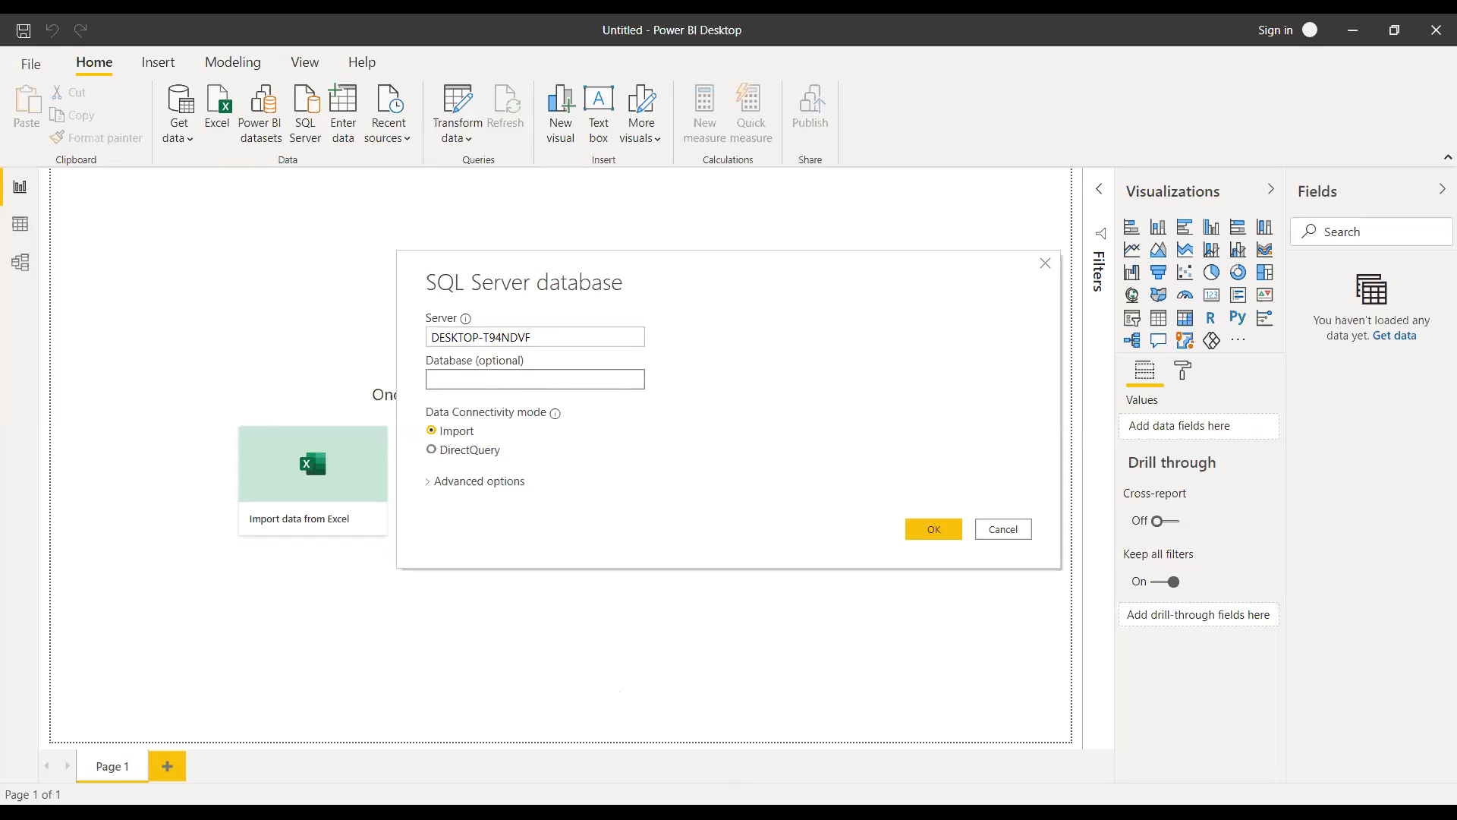
{"action": "type", "text": "bike"}
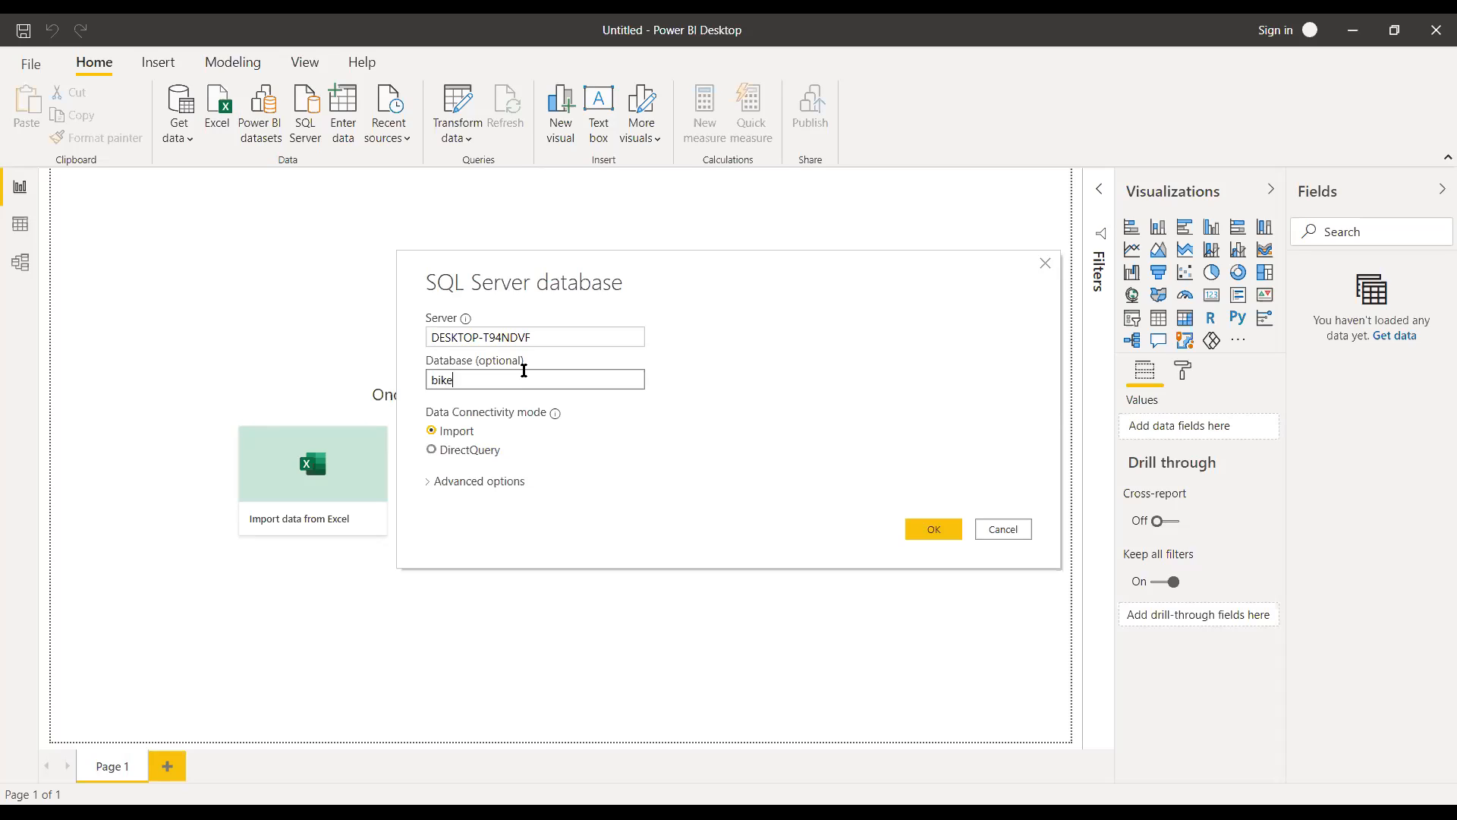
{"action": "type", "text": "_stores"}
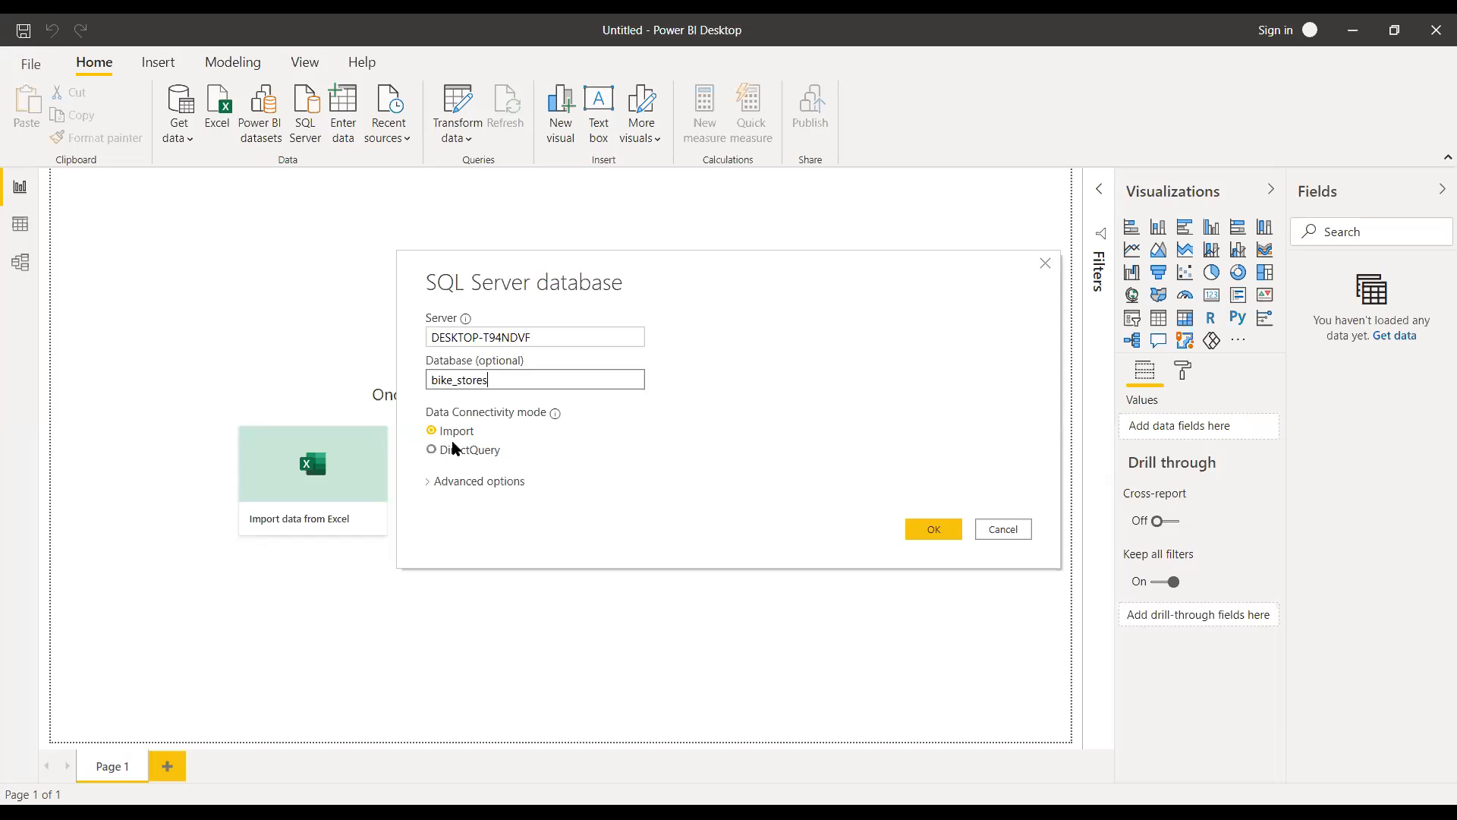
{"action": "left_click", "coordinate": [434, 451]}
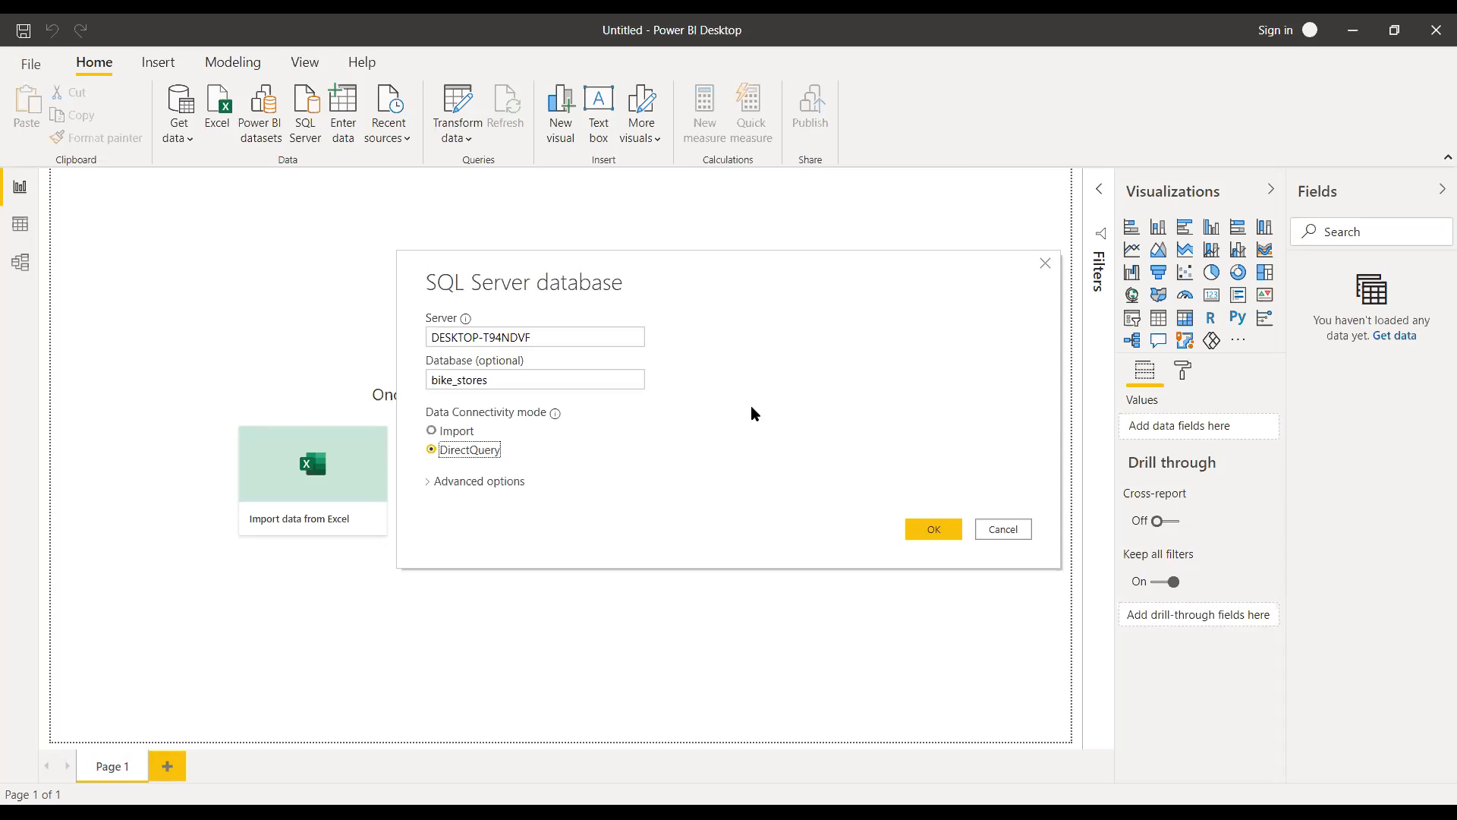
{"action": "left_click", "coordinate": [442, 431]}
{"action": "left_click", "coordinate": [454, 449]}
{"action": "left_click", "coordinate": [451, 430]}
- Expand the advanced connection options, leave the SQL statement empty, and connect to bike_stores in Import mode
{"action": "left_click", "coordinate": [476, 485]}
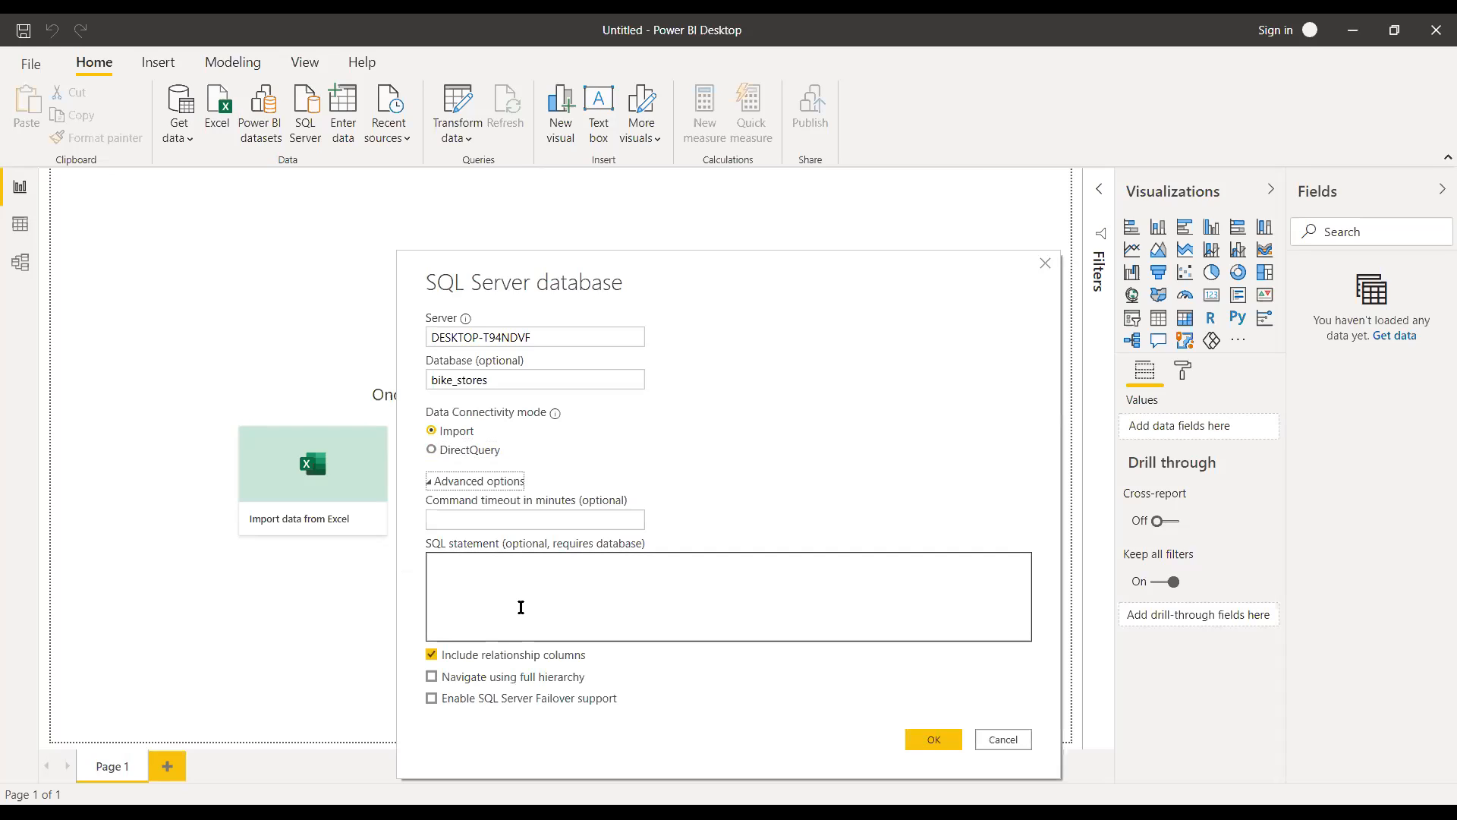
{"action": "left_click", "coordinate": [451, 575]}
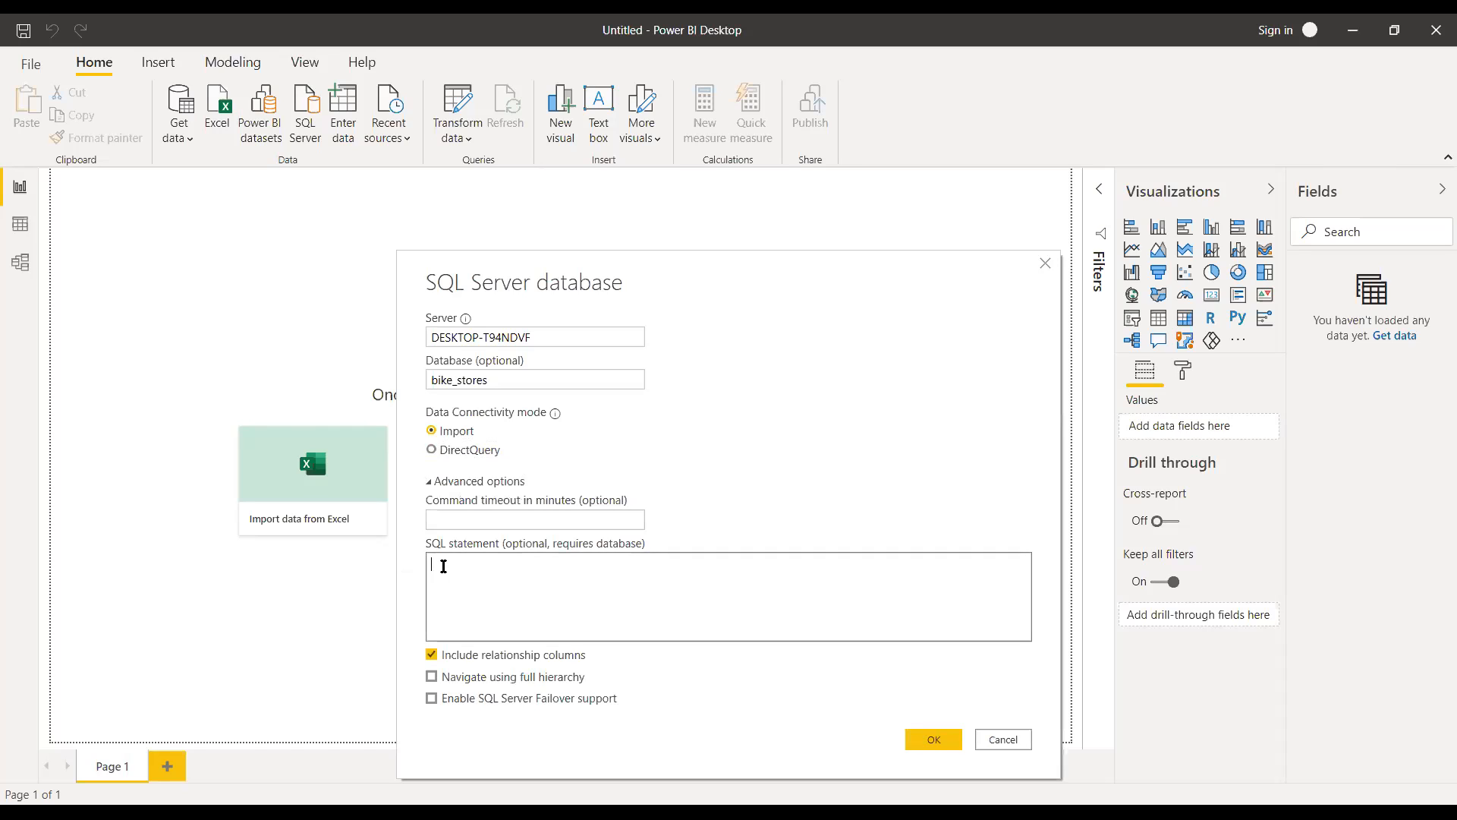
{"action": "right_click", "coordinate": [524, 584]}
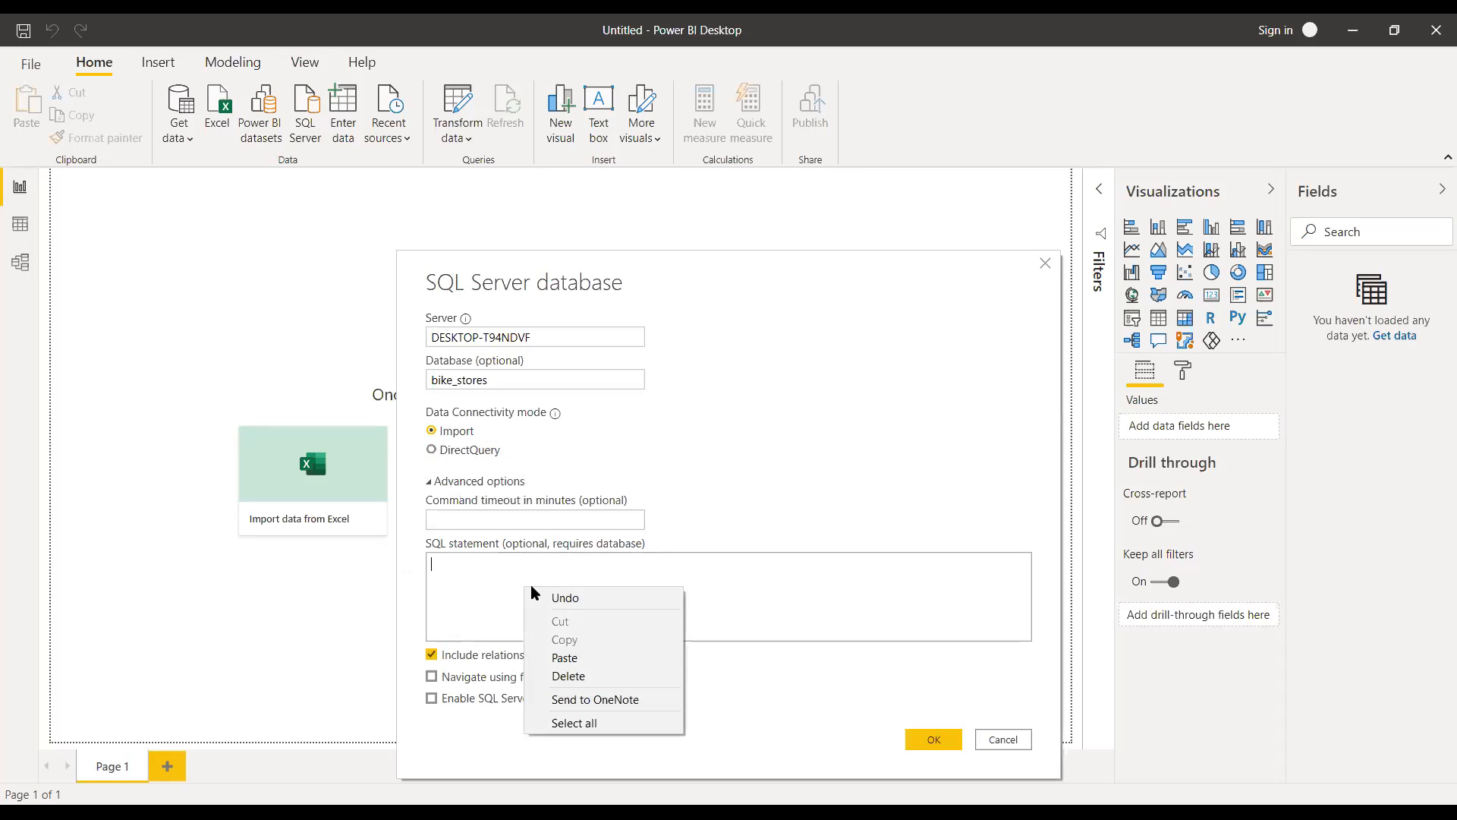
{"action": "left_click", "coordinate": [479, 587]}
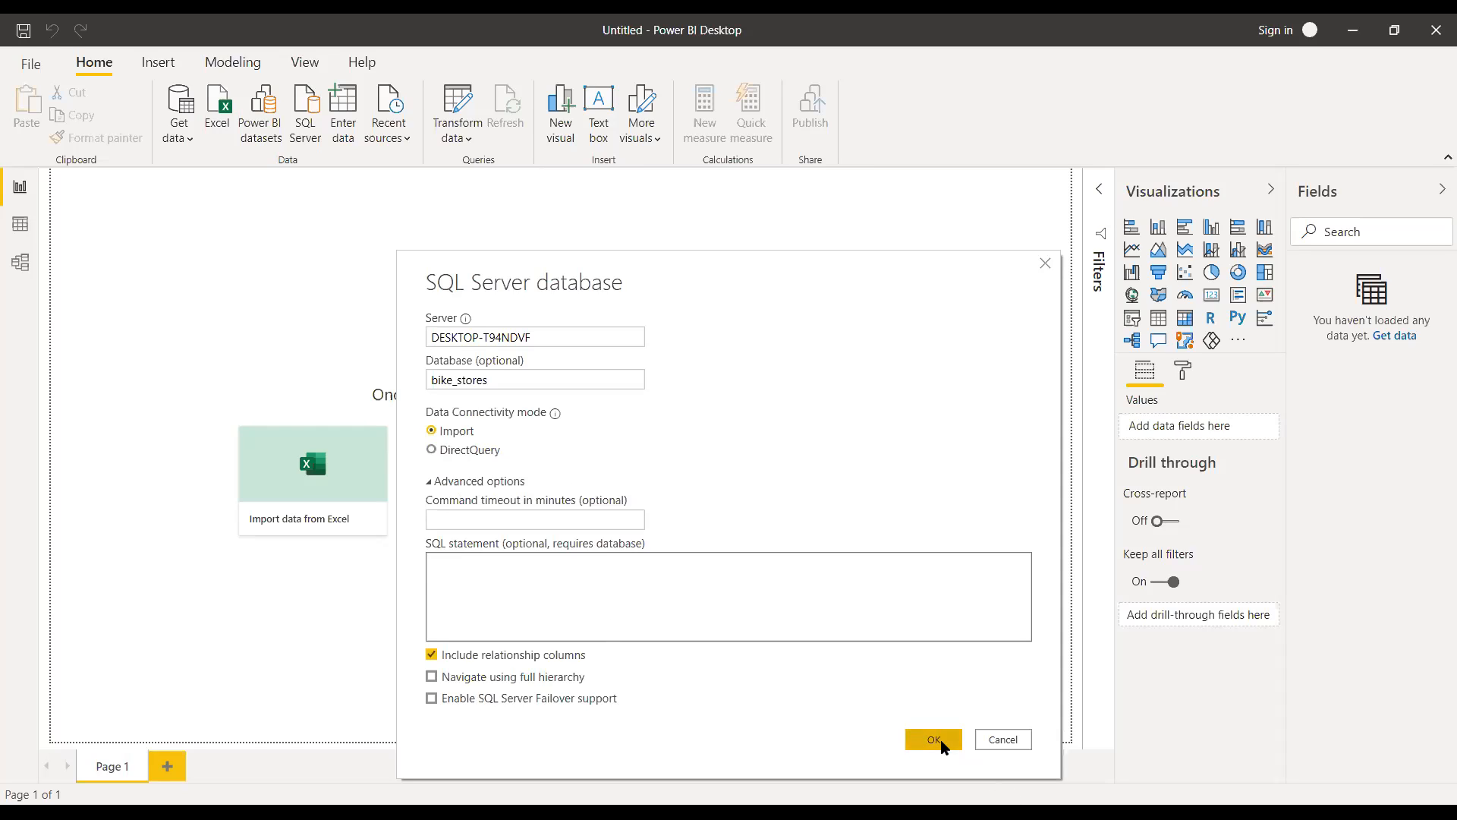
{"action": "left_click", "coordinate": [435, 431]}
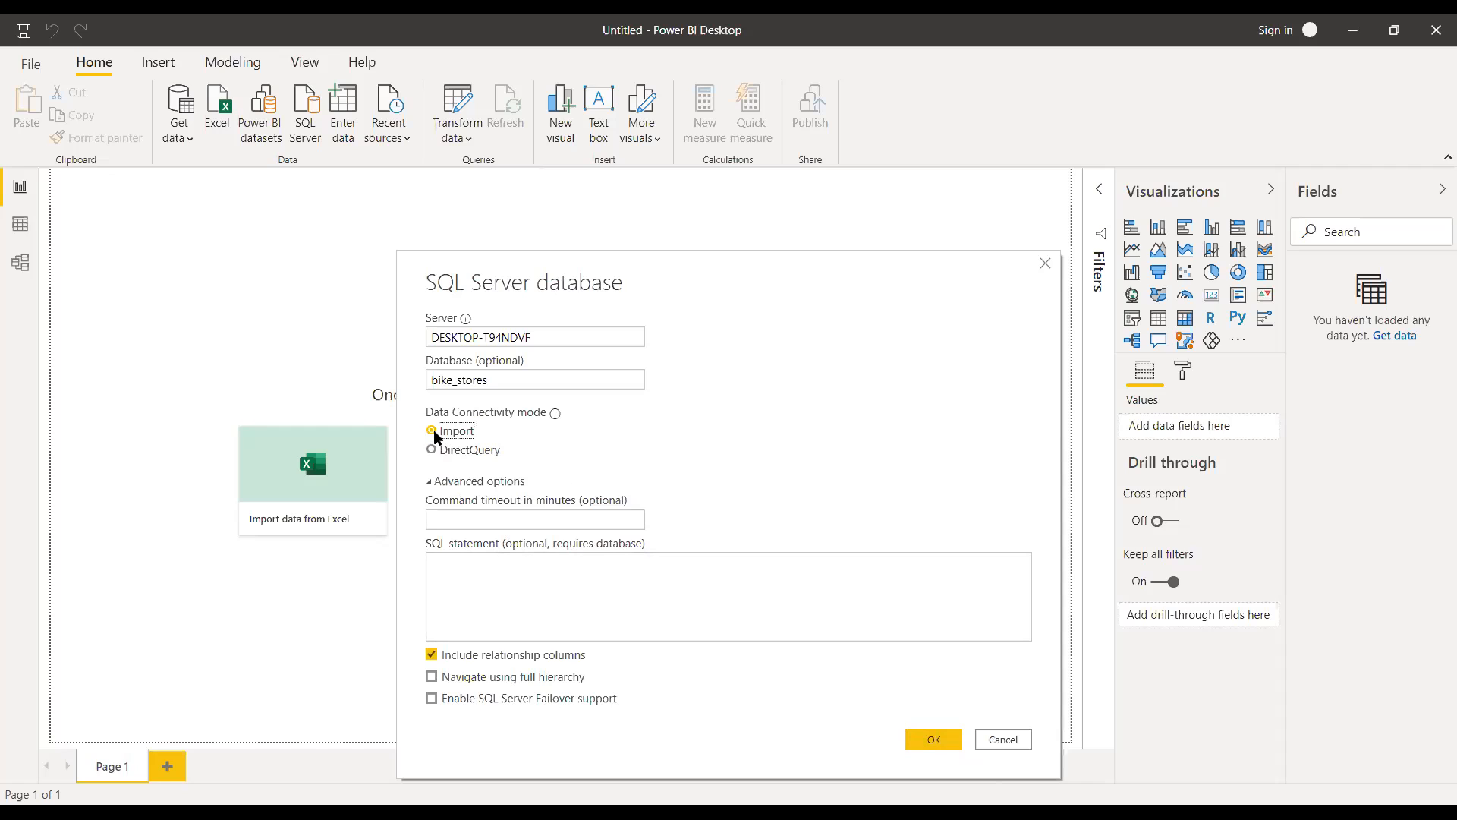
{"action": "left_click", "coordinate": [920, 739]}
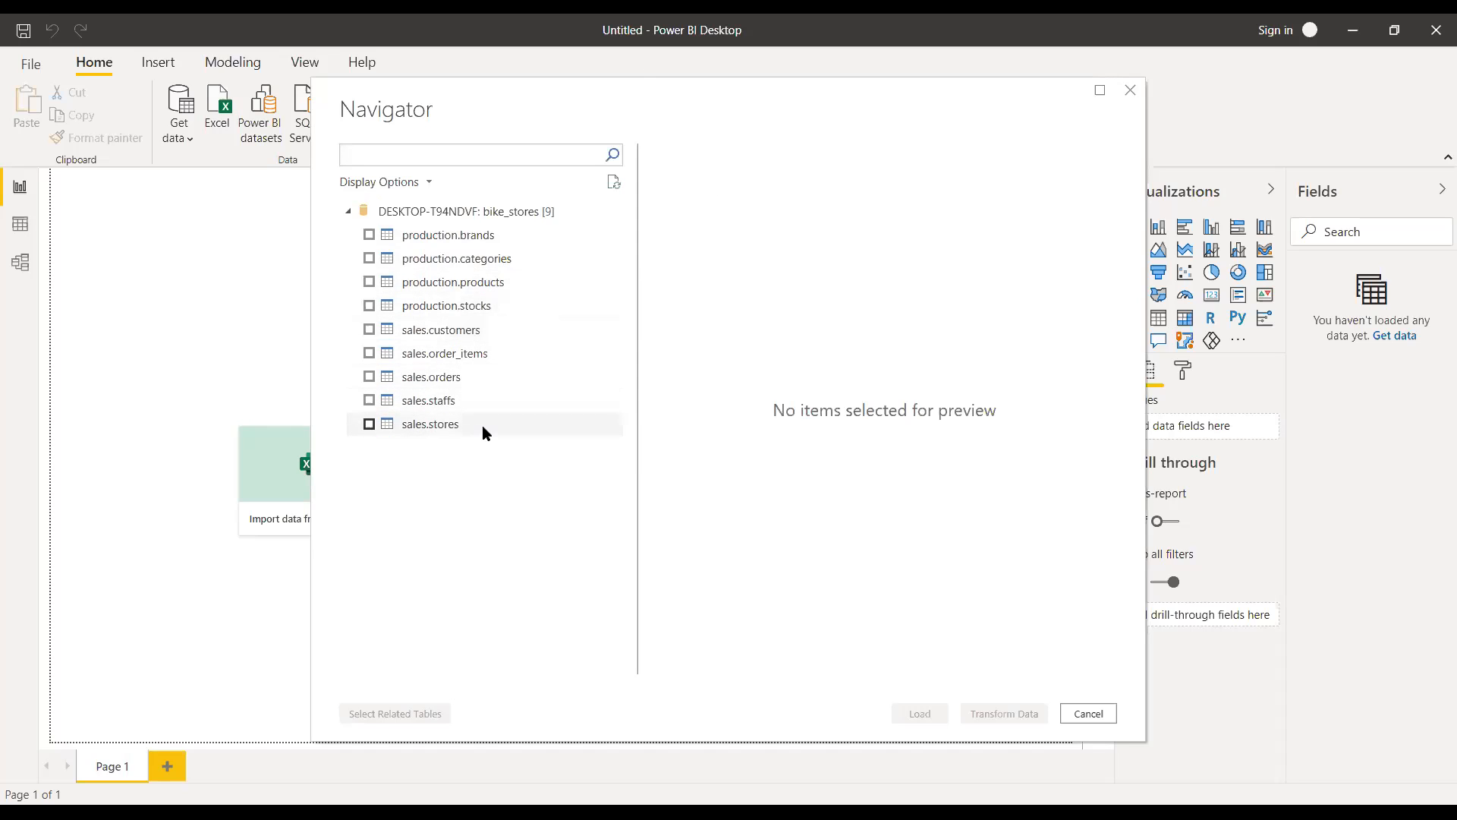
- Select all the production and sales tables of the bike_stores database and load them into the report
{"action": "left_click", "coordinate": [368, 237]}
{"action": "left_click", "coordinate": [369, 258]}
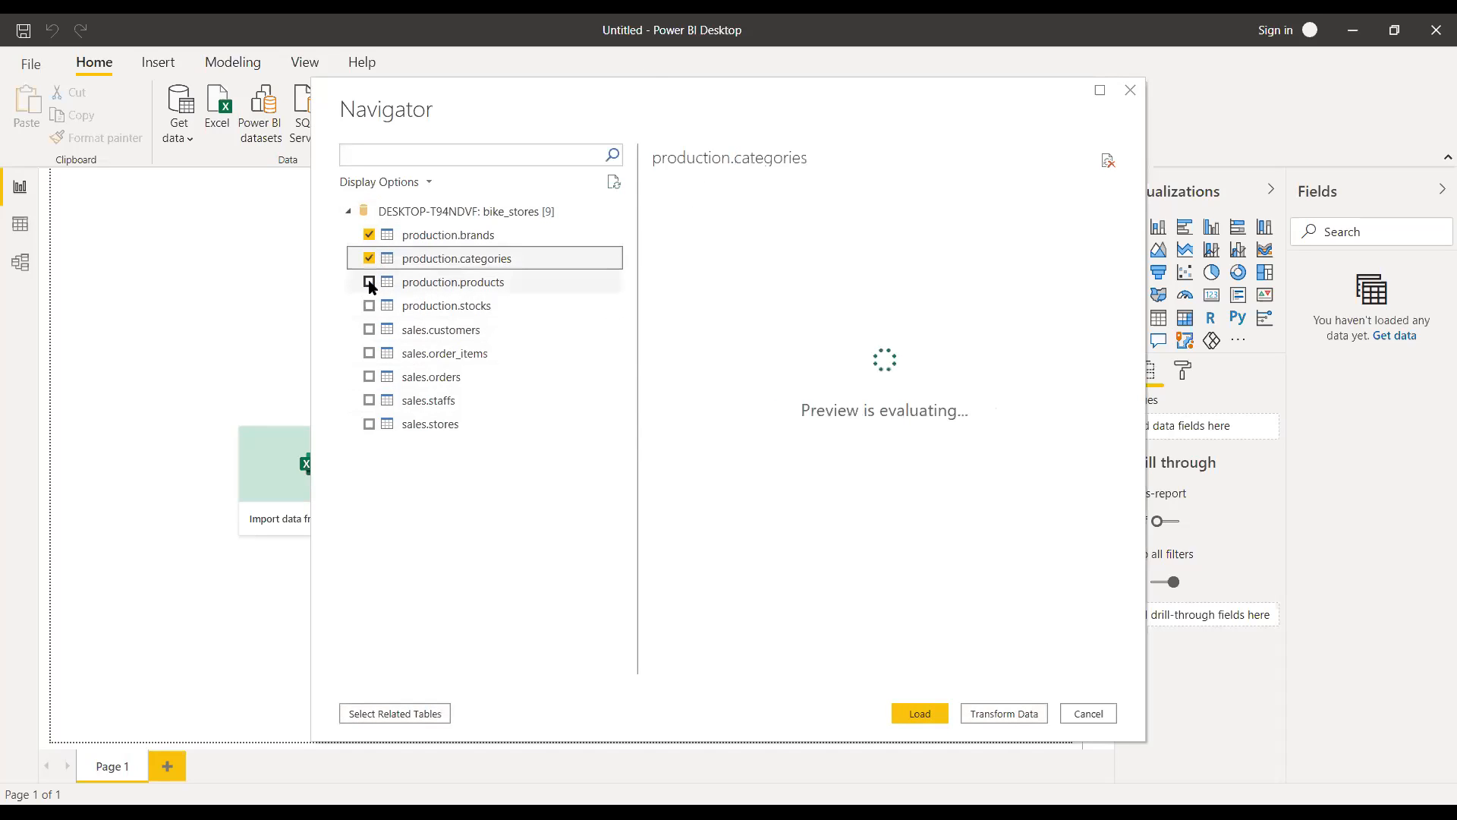
{"action": "left_click", "coordinate": [369, 282]}
{"action": "left_click", "coordinate": [369, 305]}
{"action": "left_click", "coordinate": [369, 330]}
{"action": "left_click", "coordinate": [369, 353]}
{"action": "left_click", "coordinate": [369, 377]}
{"action": "left_click", "coordinate": [369, 400]}
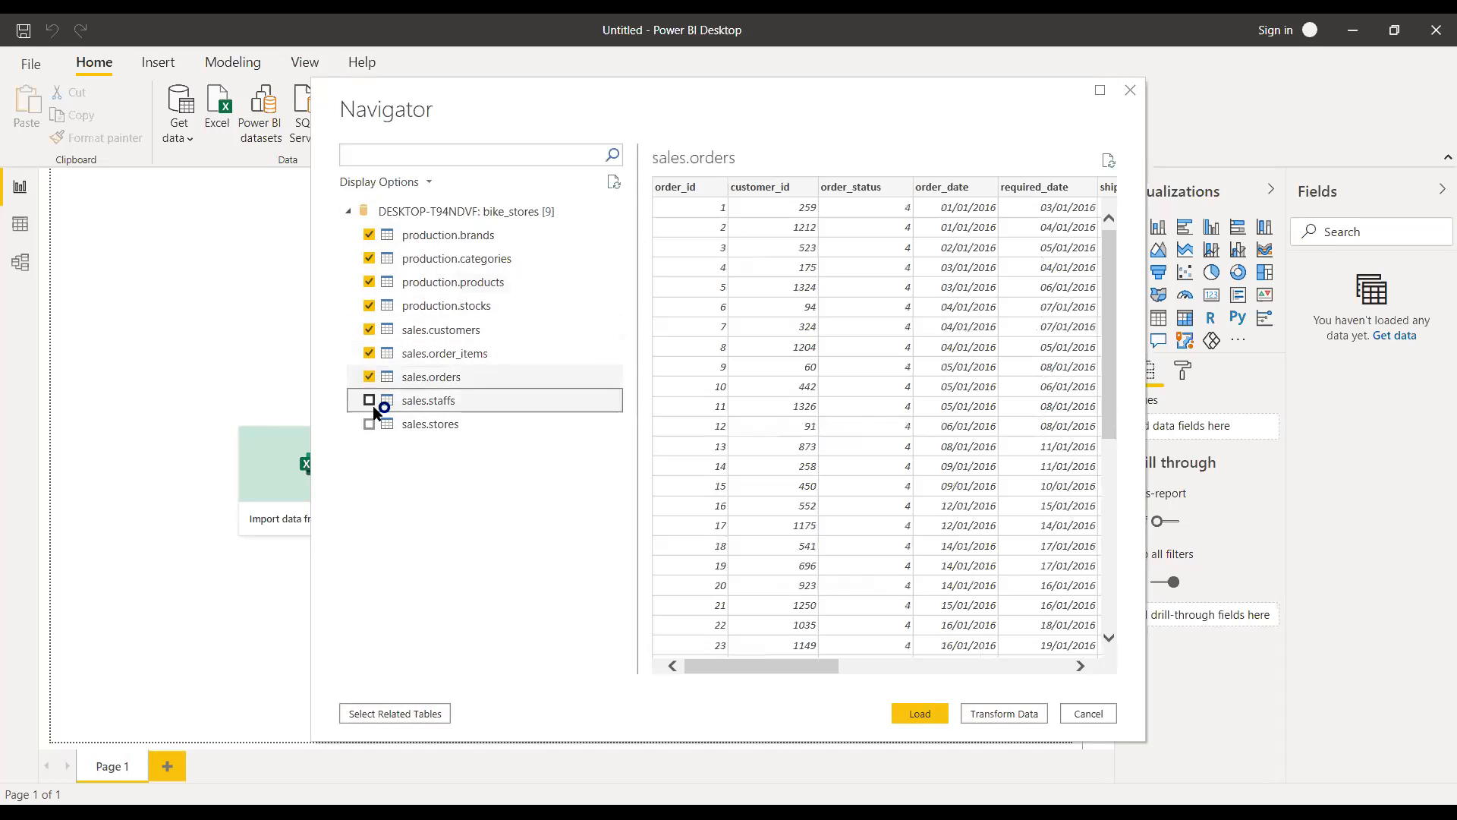
{"action": "left_click", "coordinate": [369, 423]}
{"action": "left_click", "coordinate": [369, 400]}
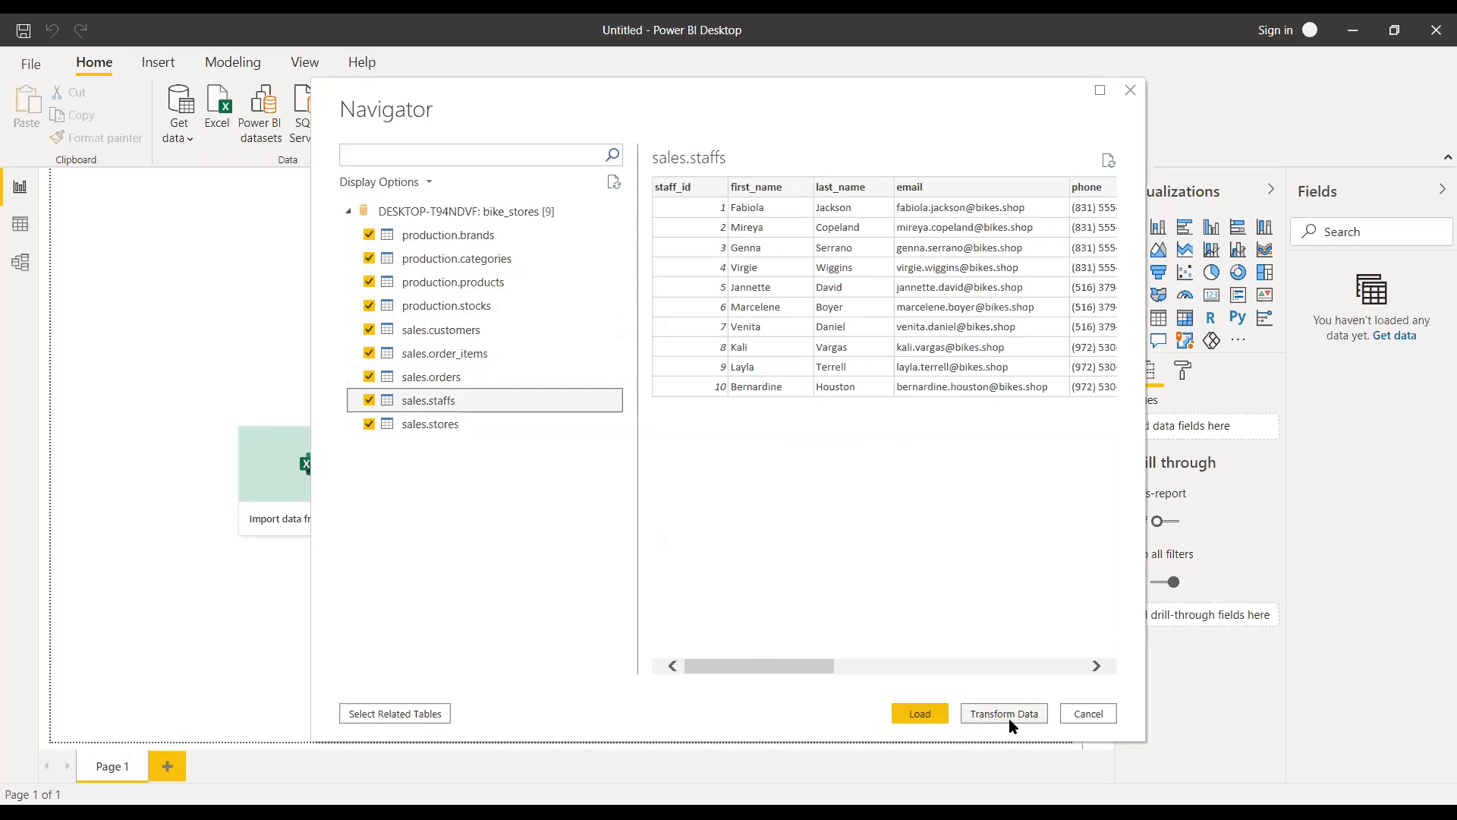
{"action": "left_click", "coordinate": [923, 714]}
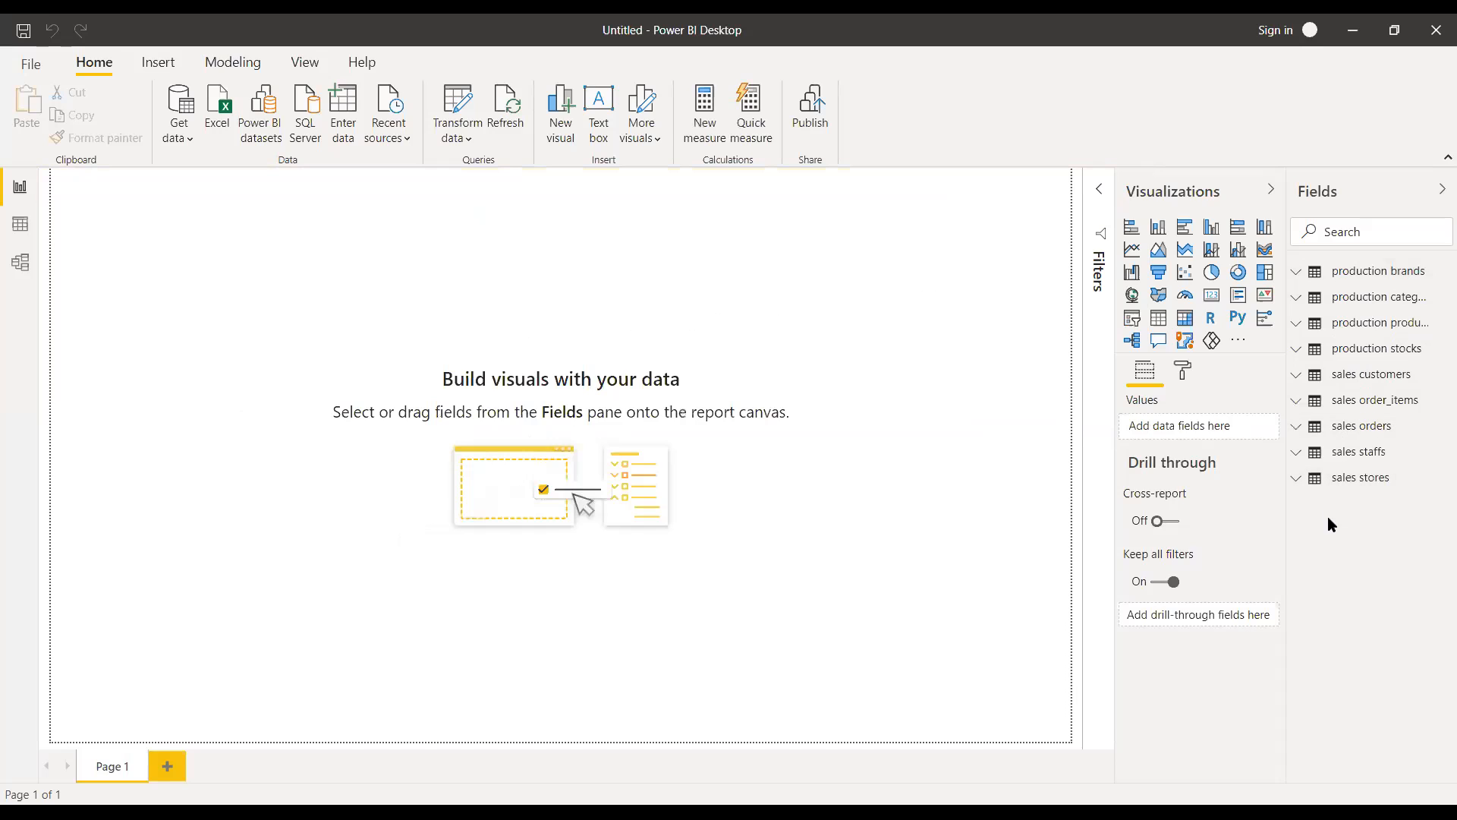
- Examine the fields of the imported production tables and view the categories, stocks and customers rows in the data view
{"action": "left_click", "coordinate": [1325, 334]}
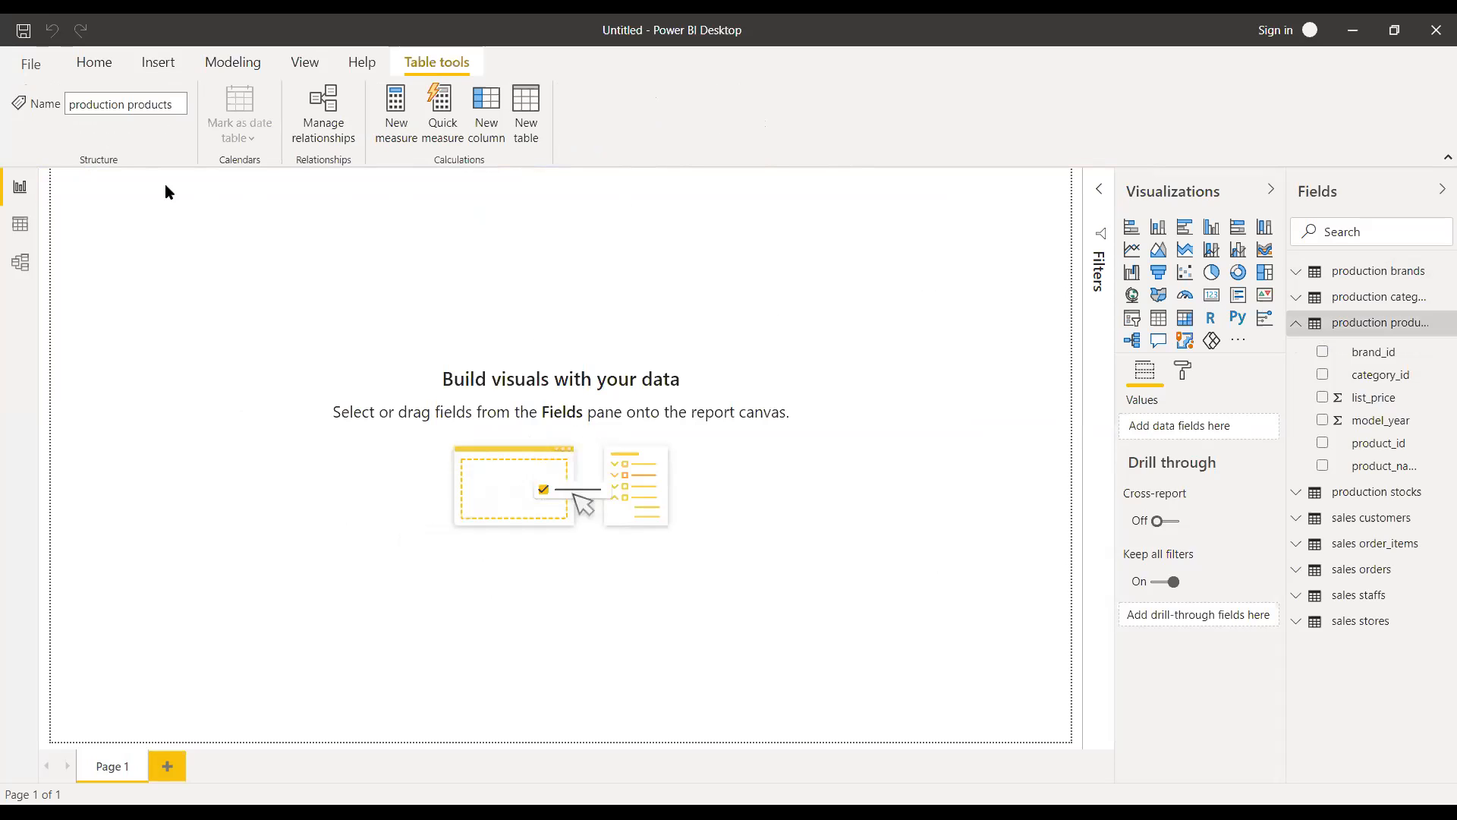
{"action": "left_click", "coordinate": [20, 228]}
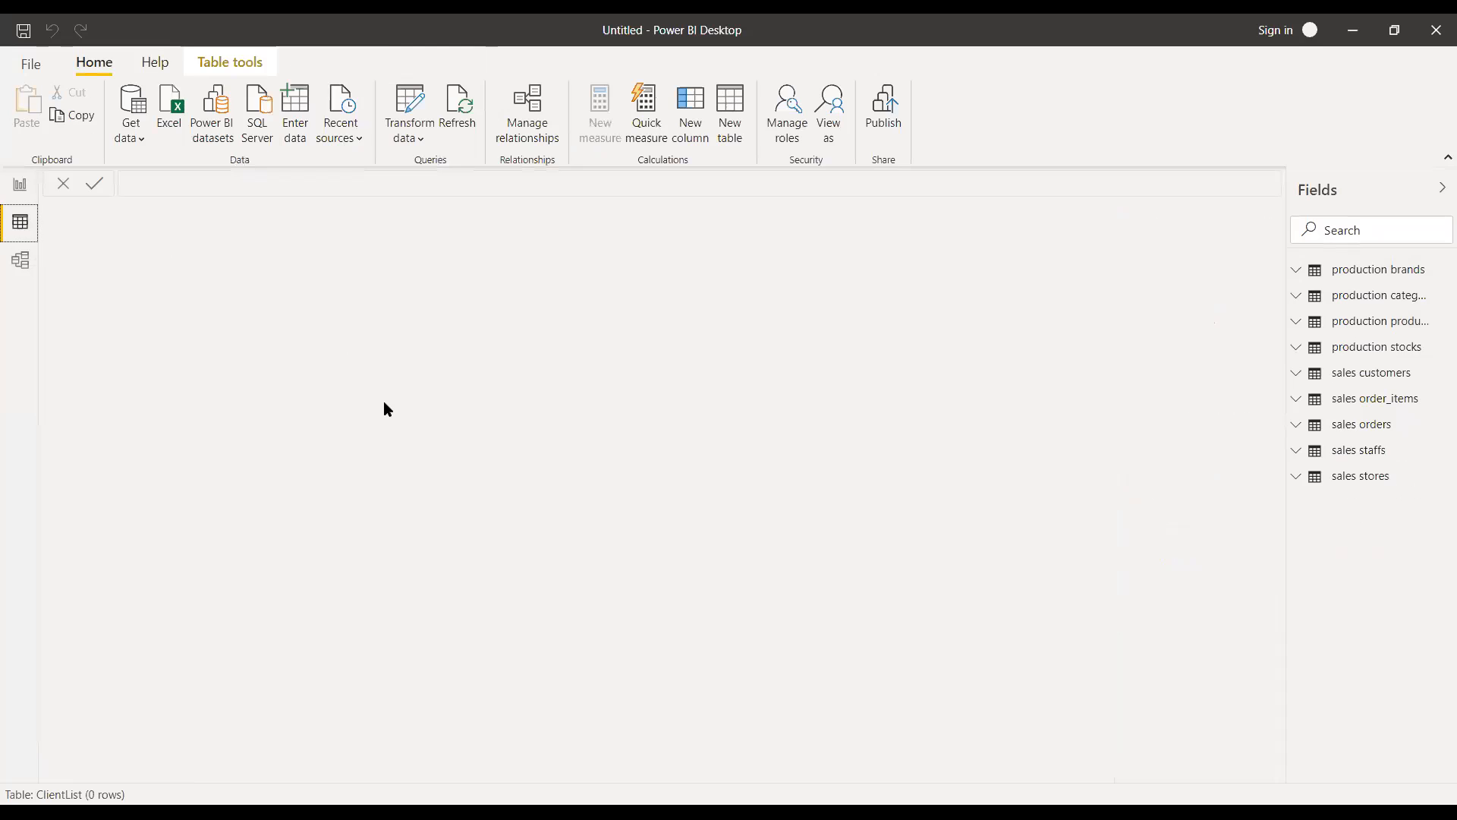
{"action": "left_click", "coordinate": [1346, 274]}
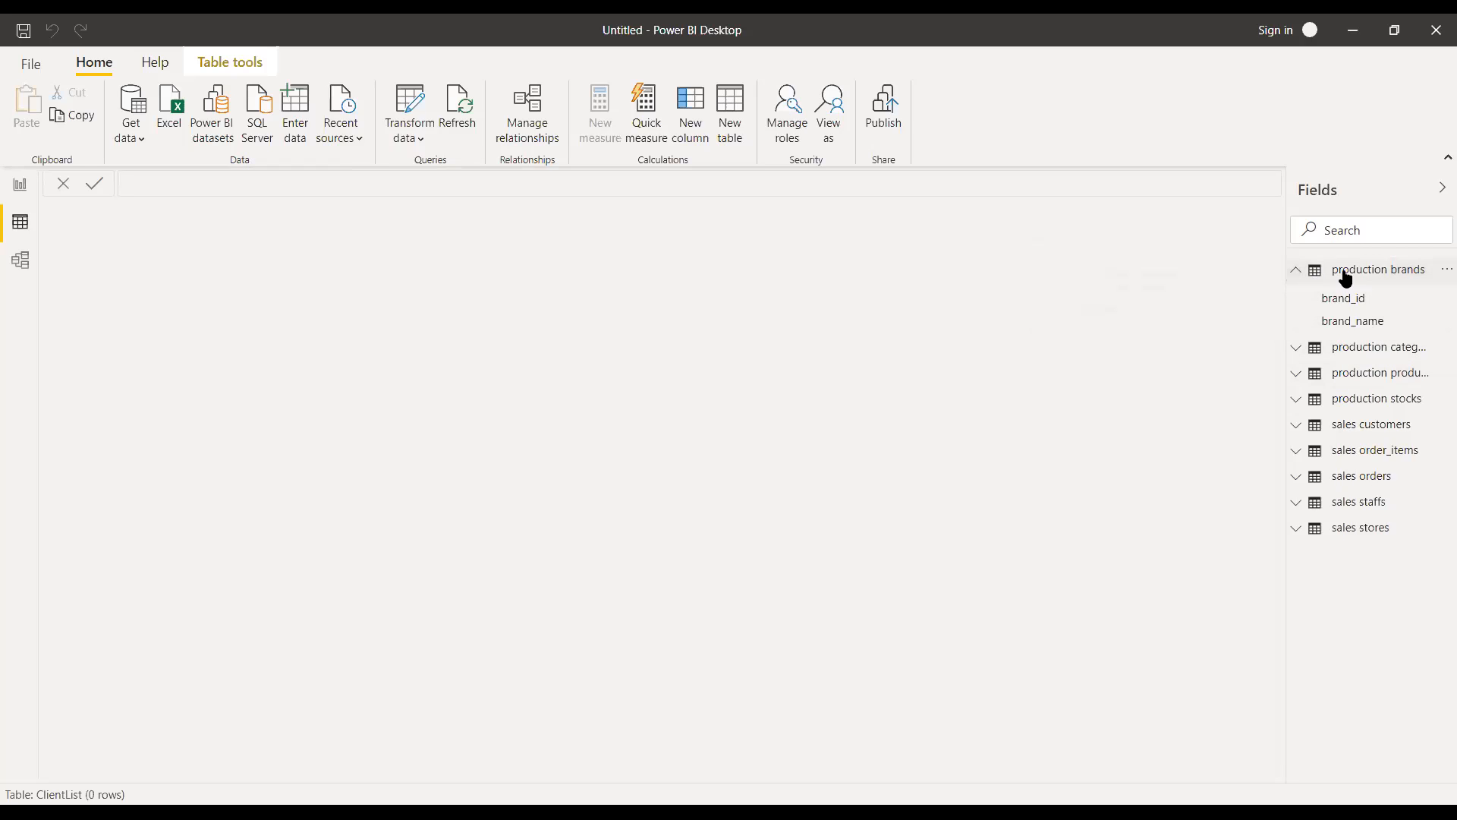
{"action": "left_click", "coordinate": [1386, 274]}
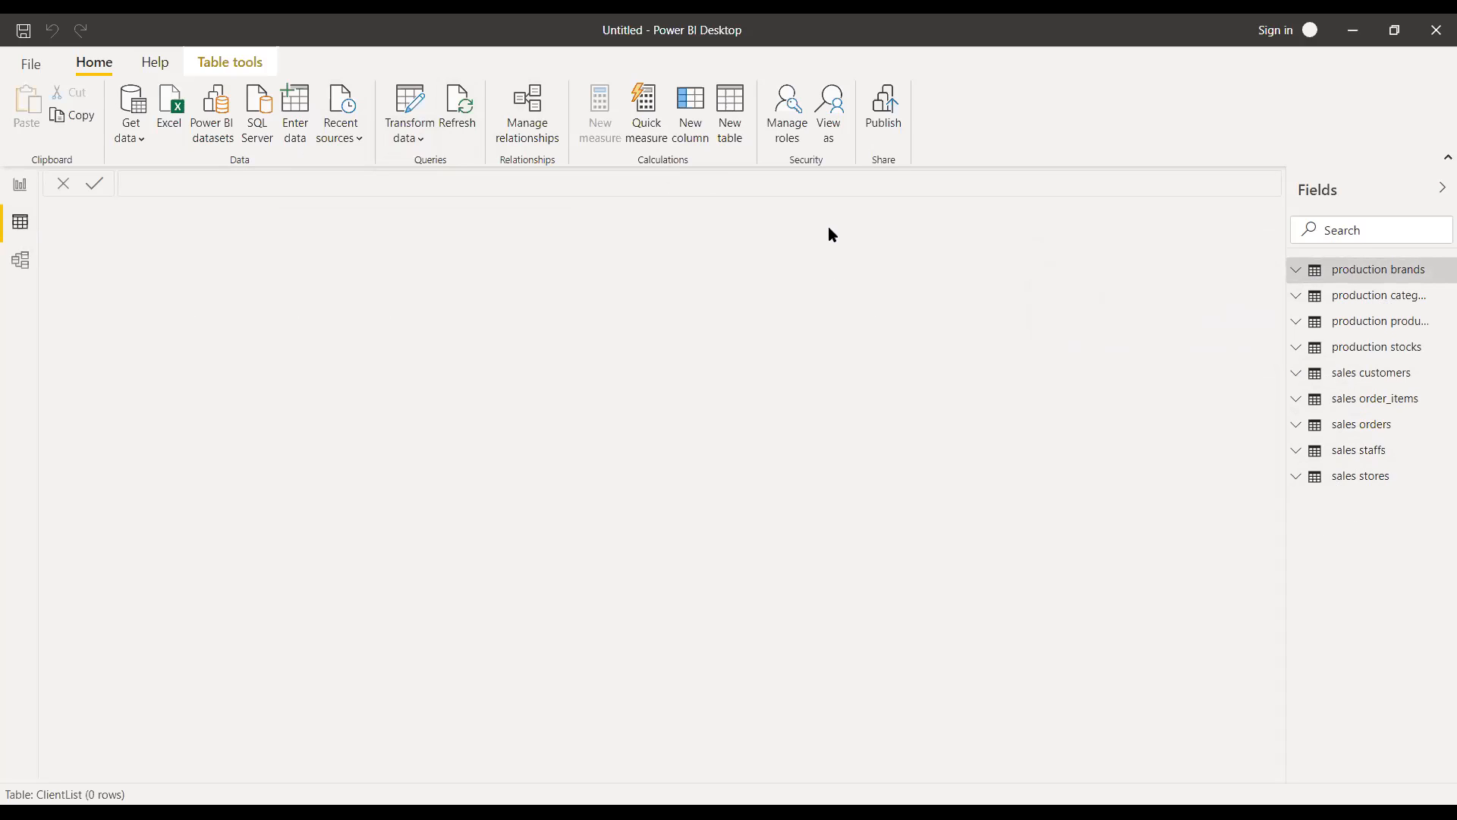
{"action": "left_click", "coordinate": [1341, 298]}
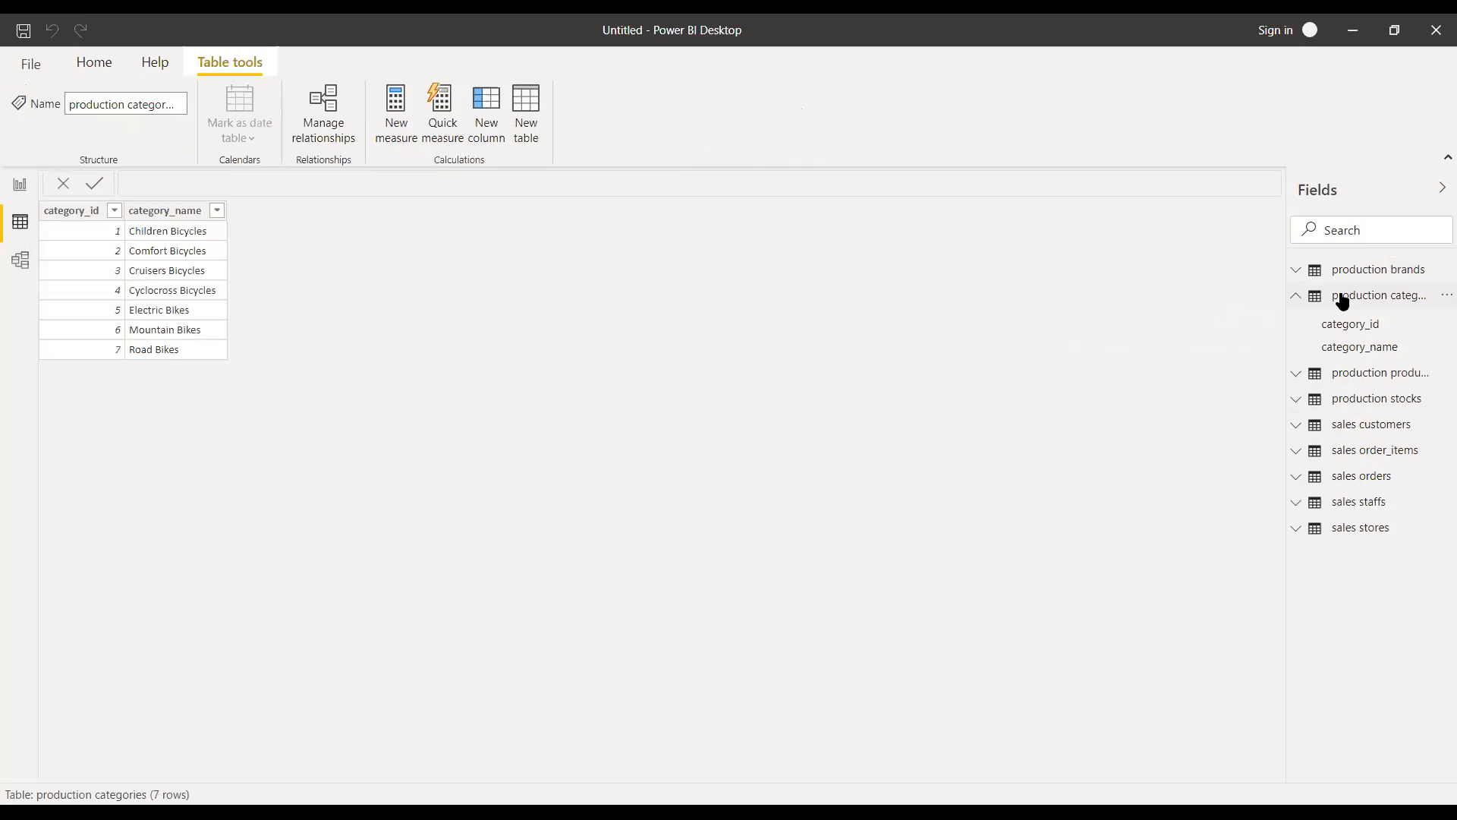
{"action": "left_click", "coordinate": [1336, 334]}
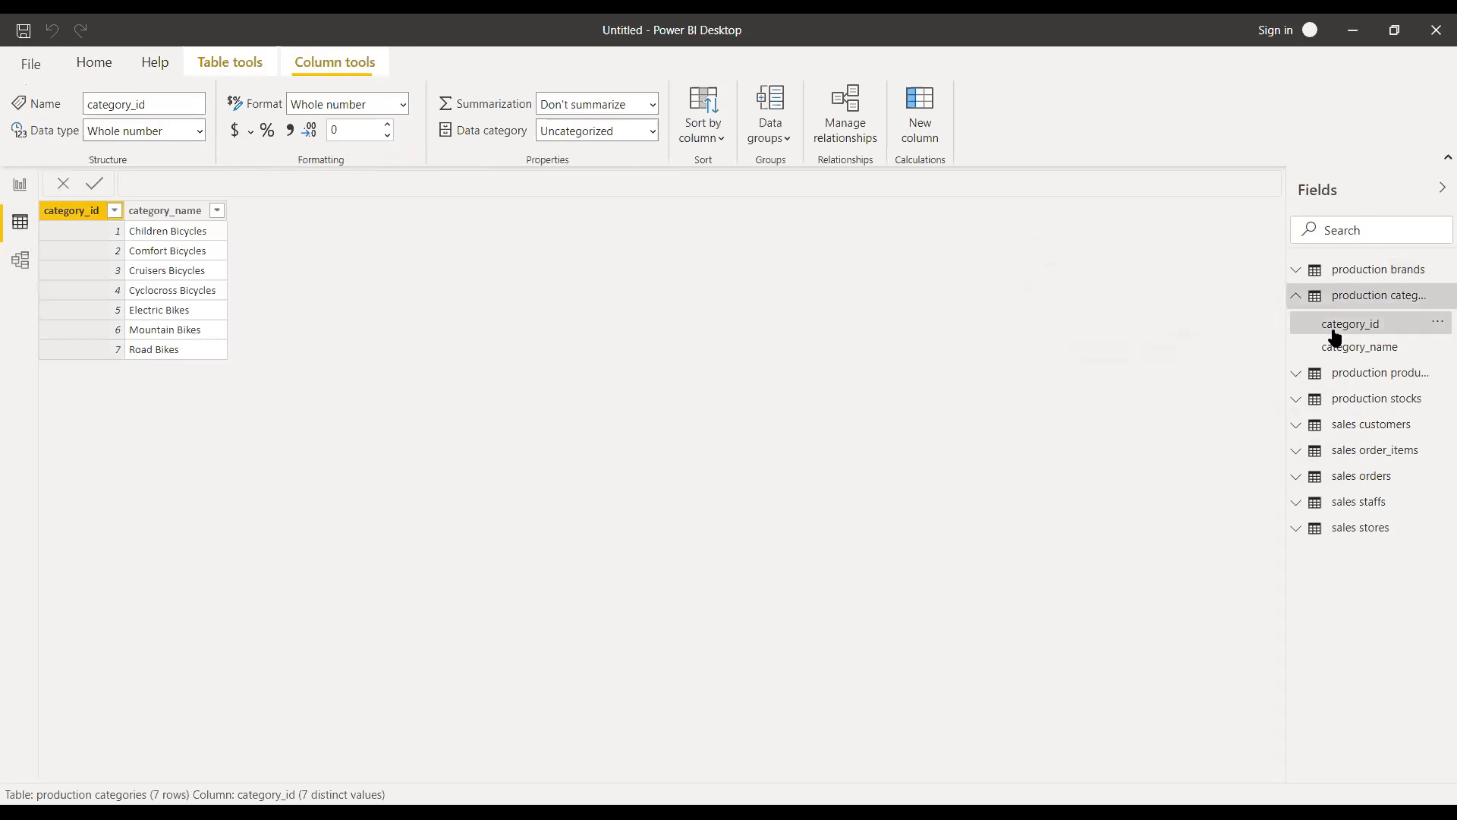
{"action": "left_click", "coordinate": [1334, 399]}
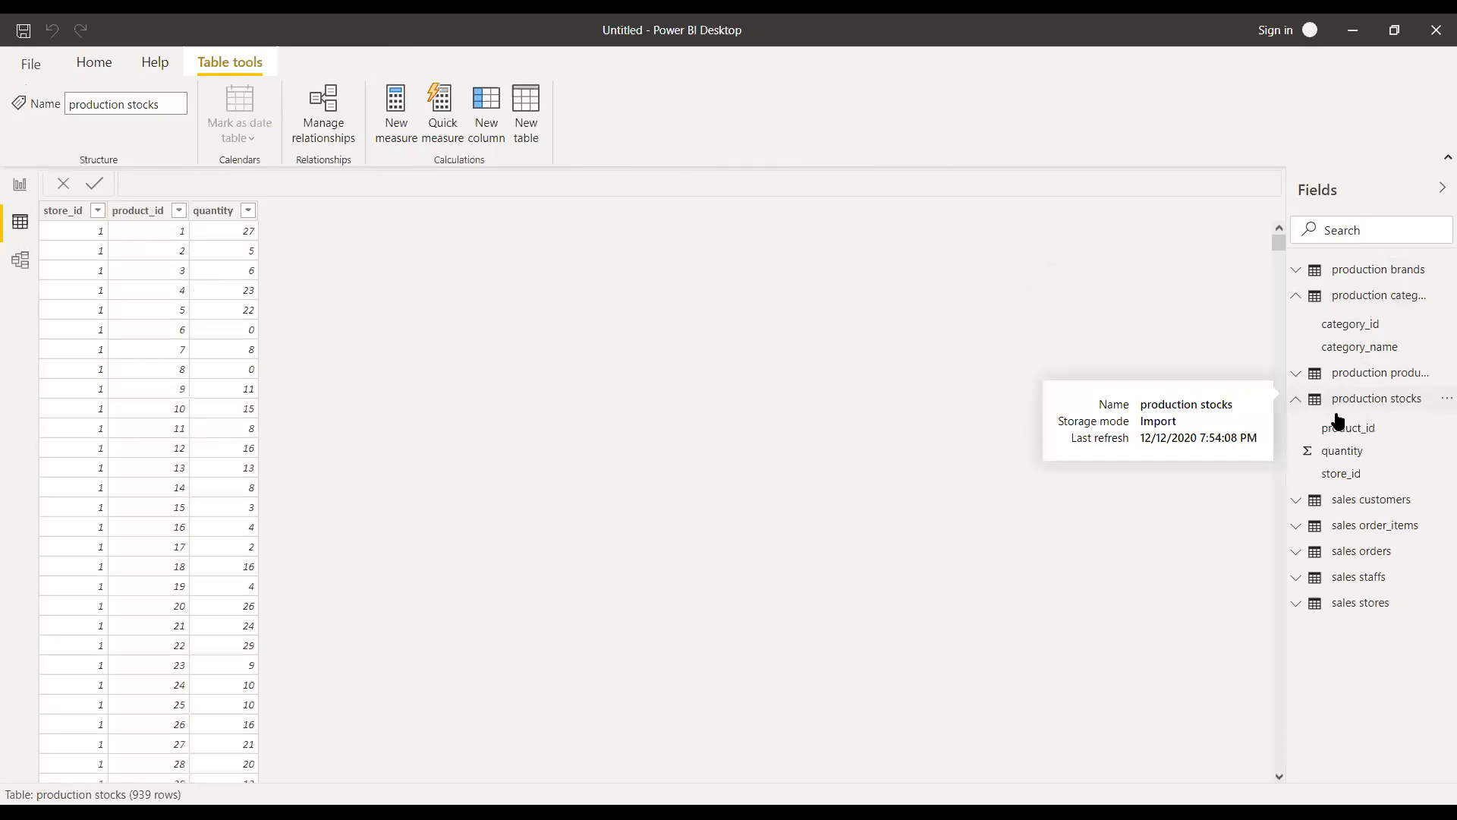
{"action": "left_click", "coordinate": [1344, 501]}
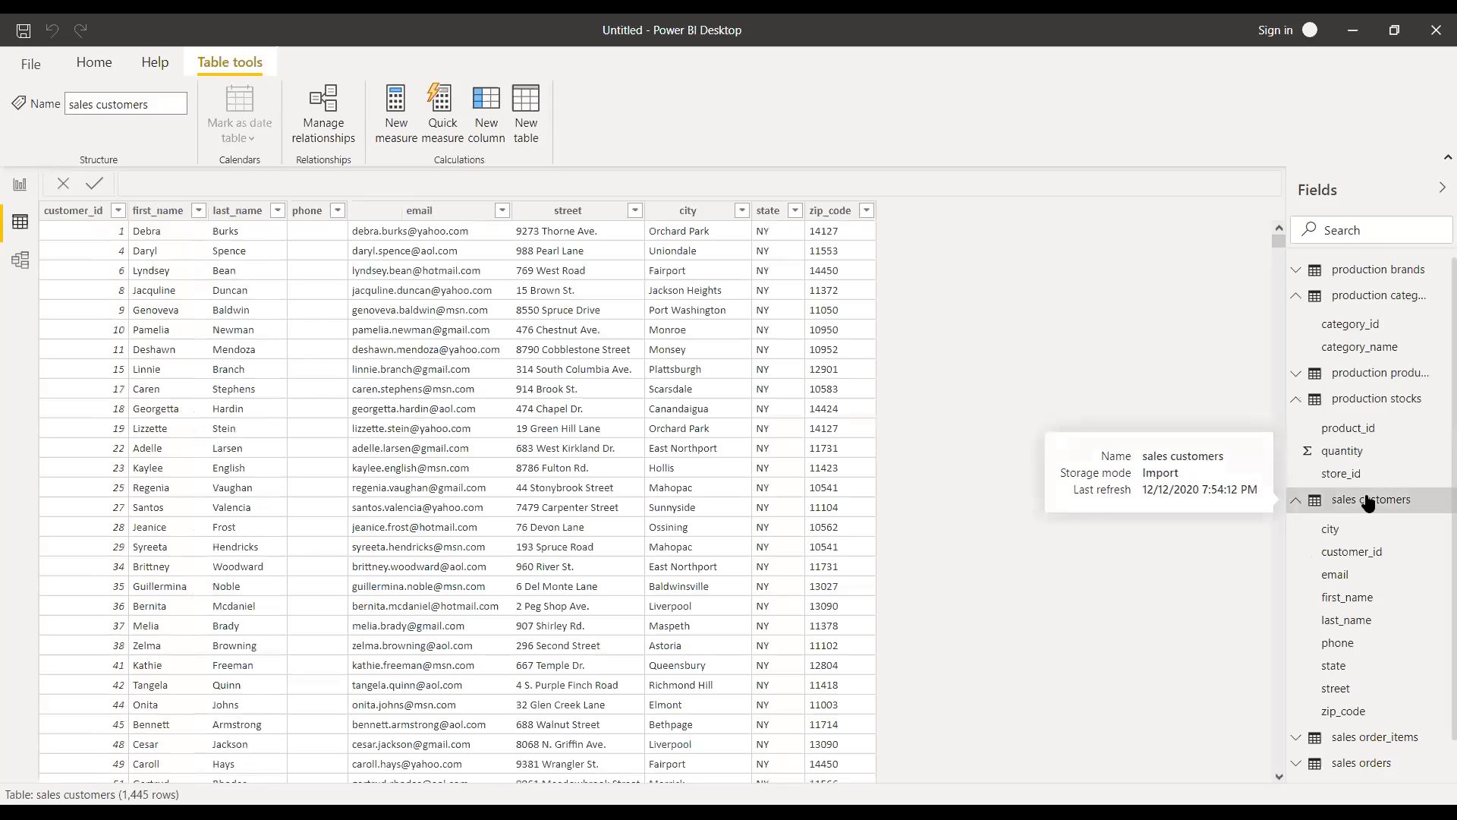
- Look through the rows of the sales order_items table in the data view
{"action": "left_click", "coordinate": [1336, 738]}
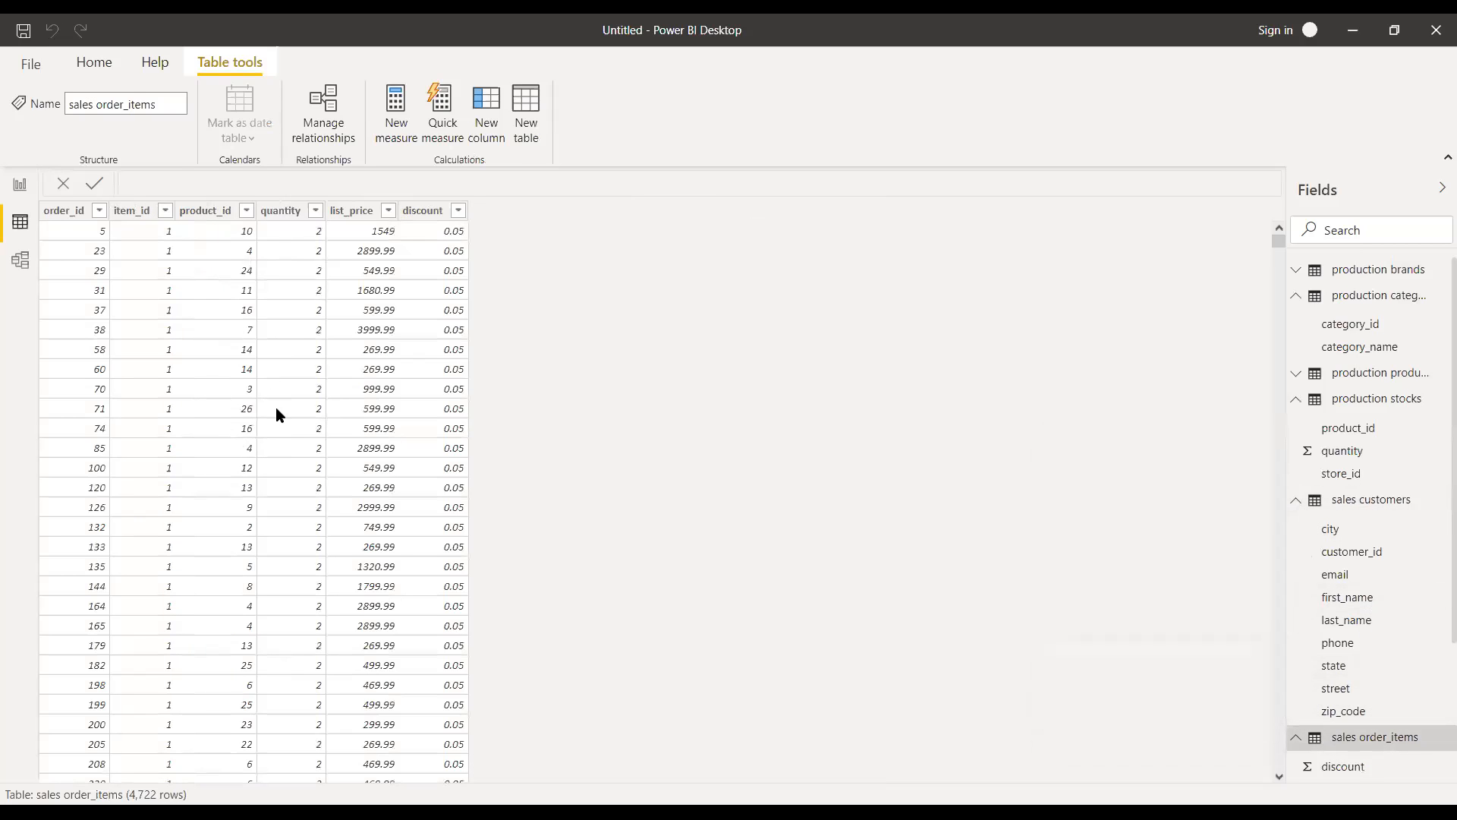
{"action": "scroll", "coordinate": [627, 338], "scroll_direction": "down", "scroll_amount": 20}
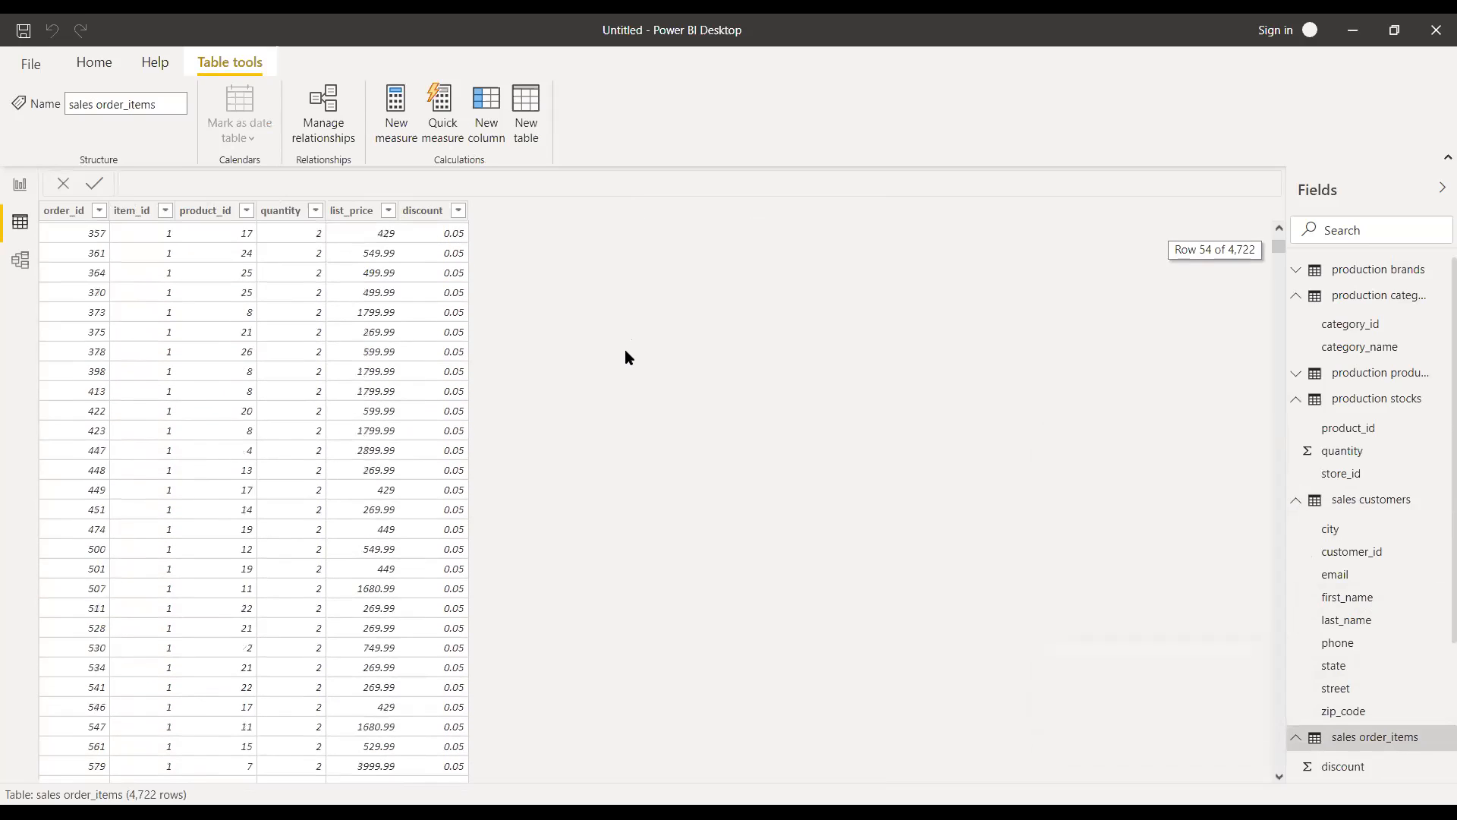
{"action": "scroll", "coordinate": [634, 343], "scroll_direction": "up", "scroll_amount": 20}
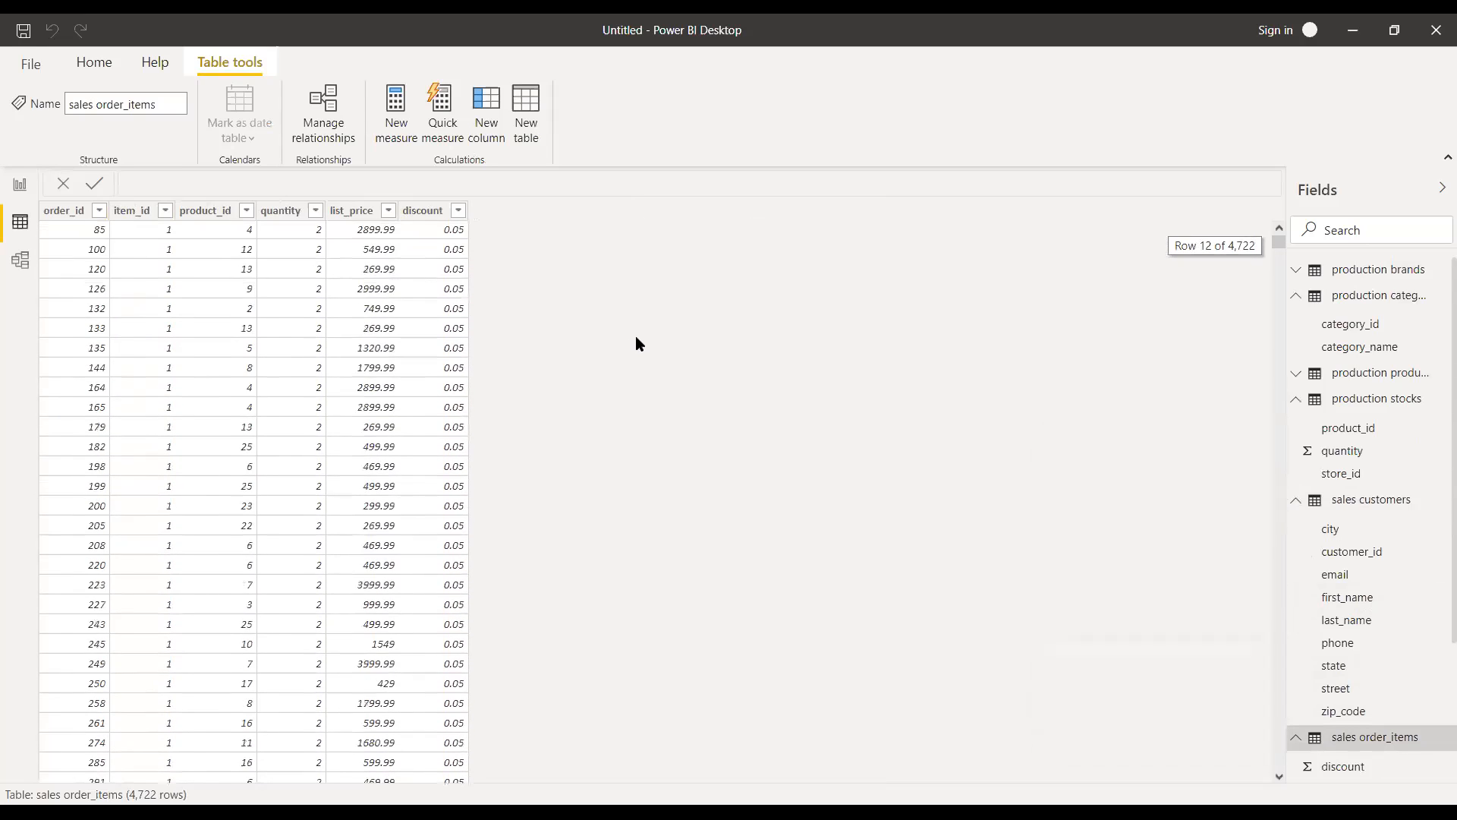
{"action": "scroll", "coordinate": [382, 338], "scroll_direction": "down", "scroll_amount": 20}
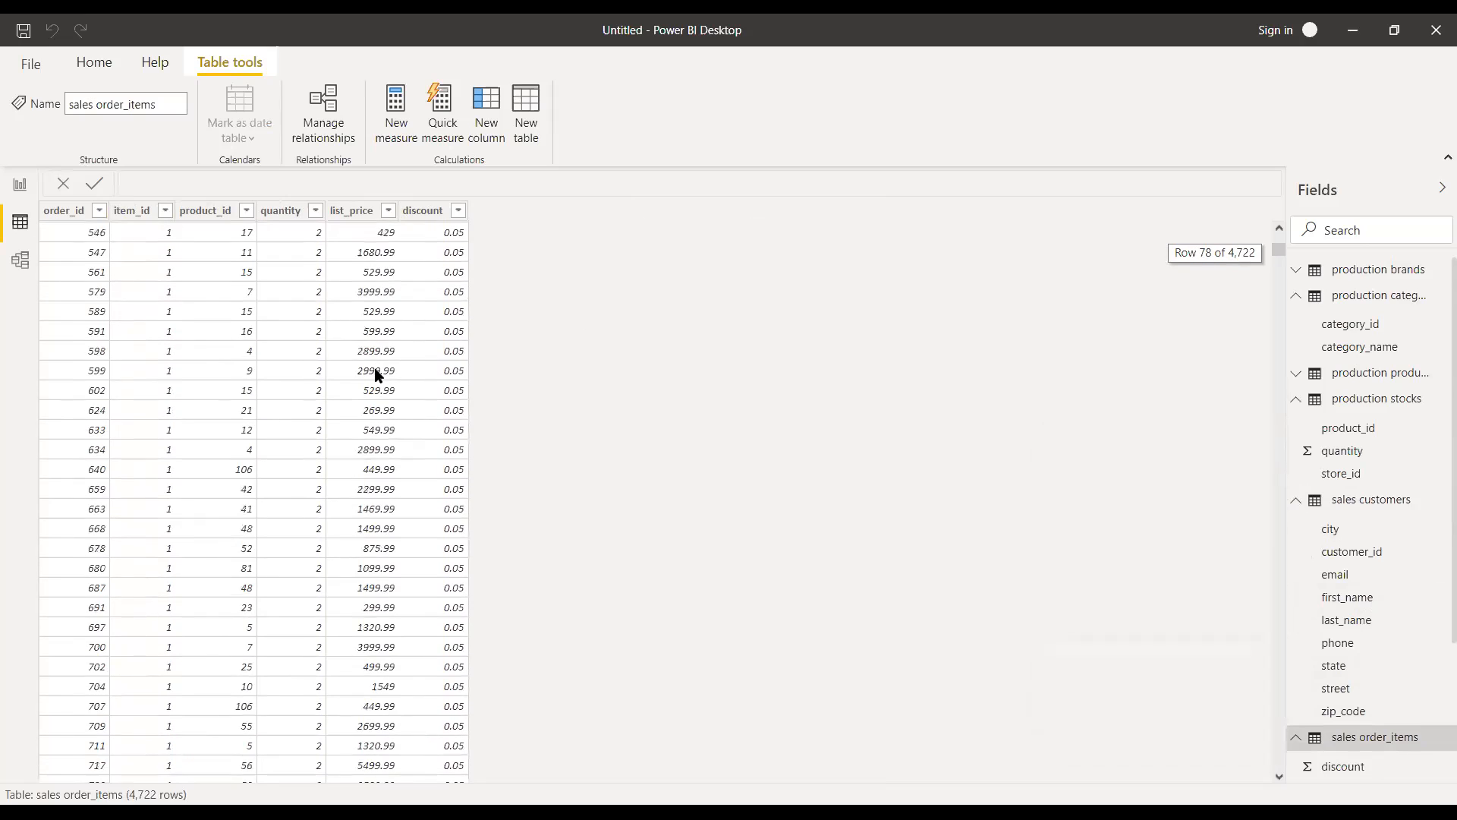
{"action": "scroll", "coordinate": [378, 374], "scroll_direction": "down", "scroll_amount": 6}
{"action": "scroll", "coordinate": [475, 359], "scroll_direction": "up", "scroll_amount": 15}
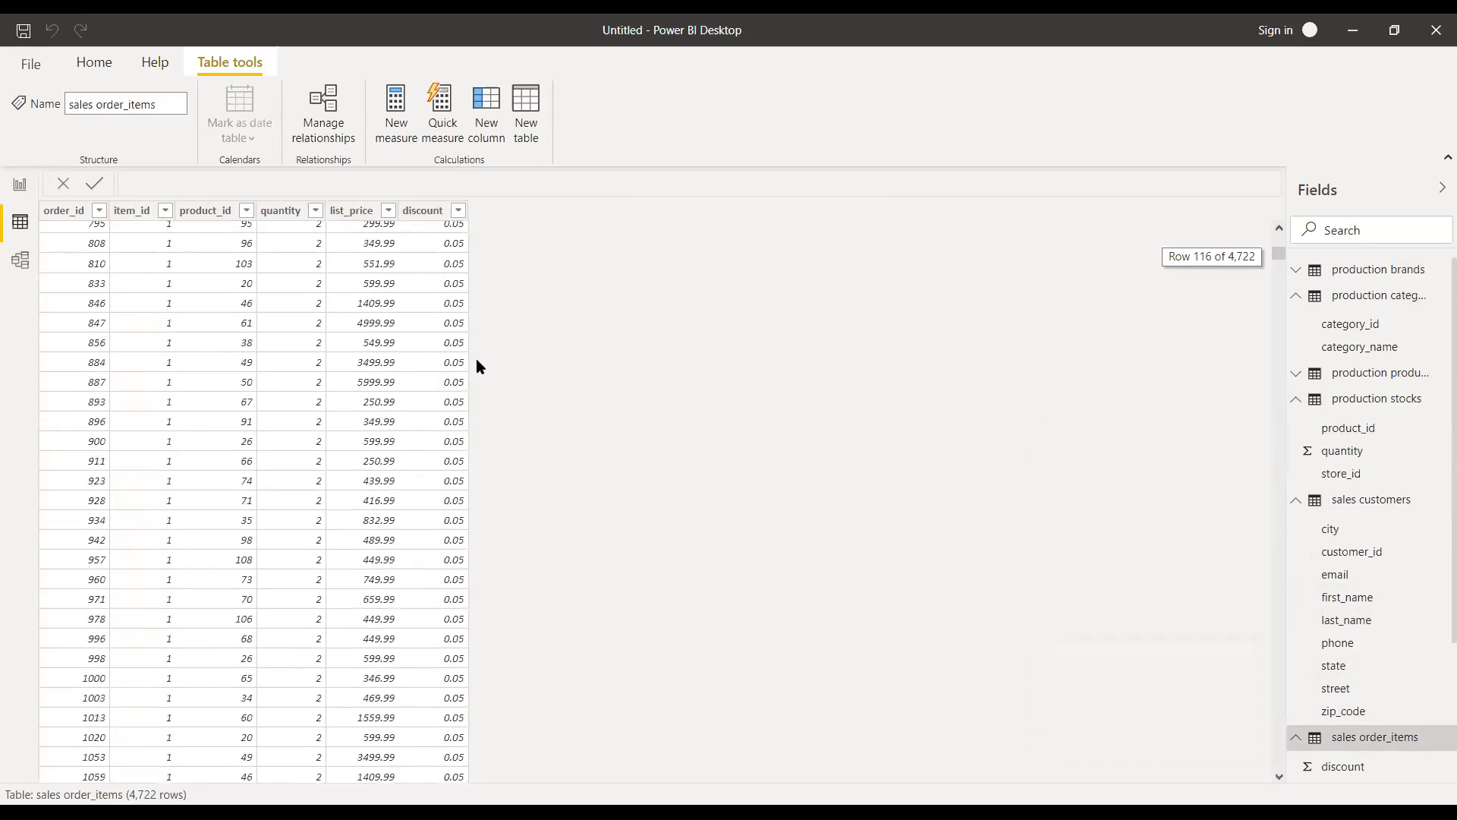
- Create a clustered bar chart of list_price by product_id from production products on the report page and enlarge it
{"action": "left_click", "coordinate": [18, 185]}
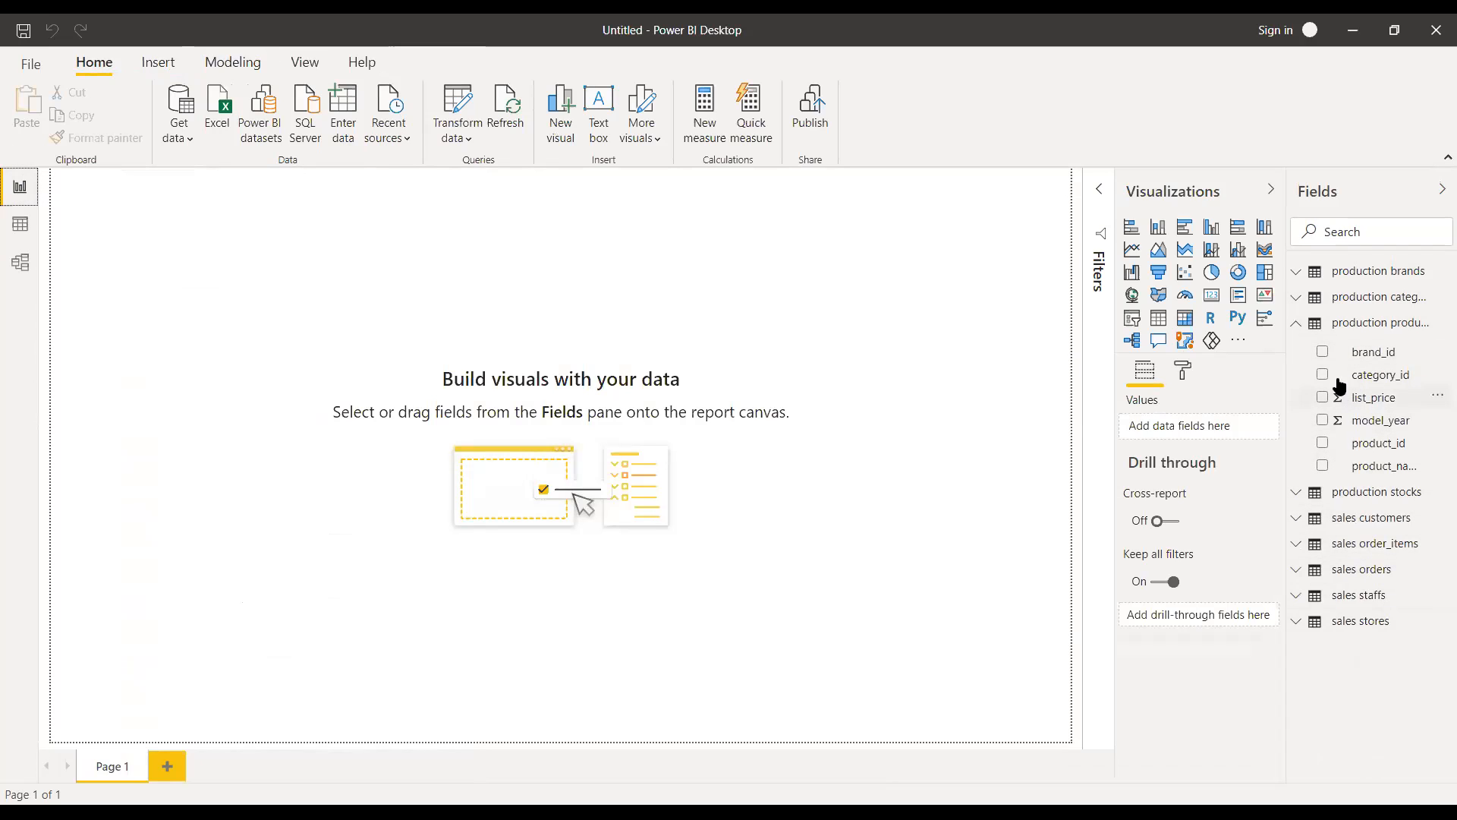
{"action": "left_click", "coordinate": [1183, 237]}
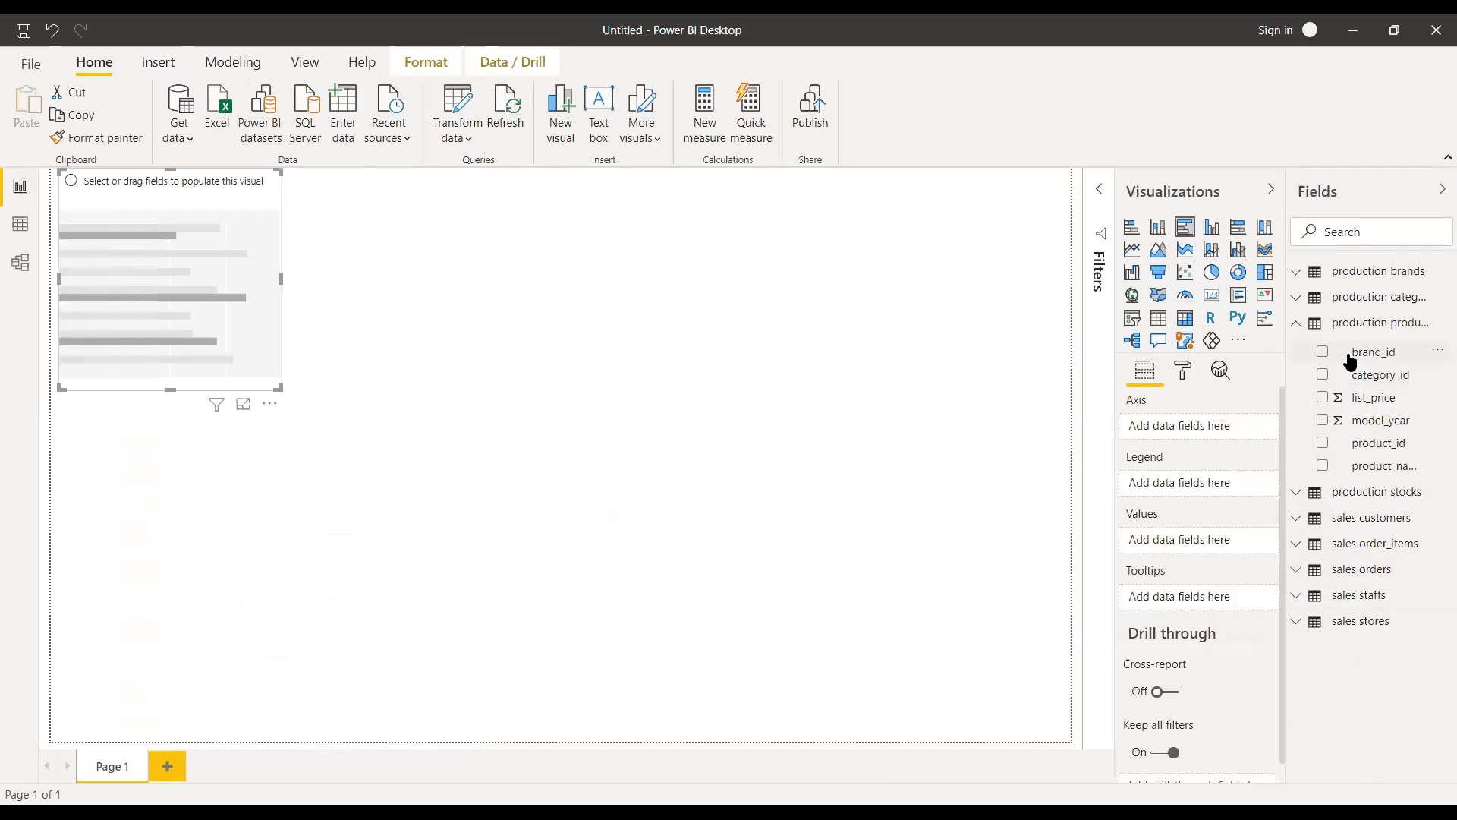
{"action": "left_click", "coordinate": [1323, 444]}
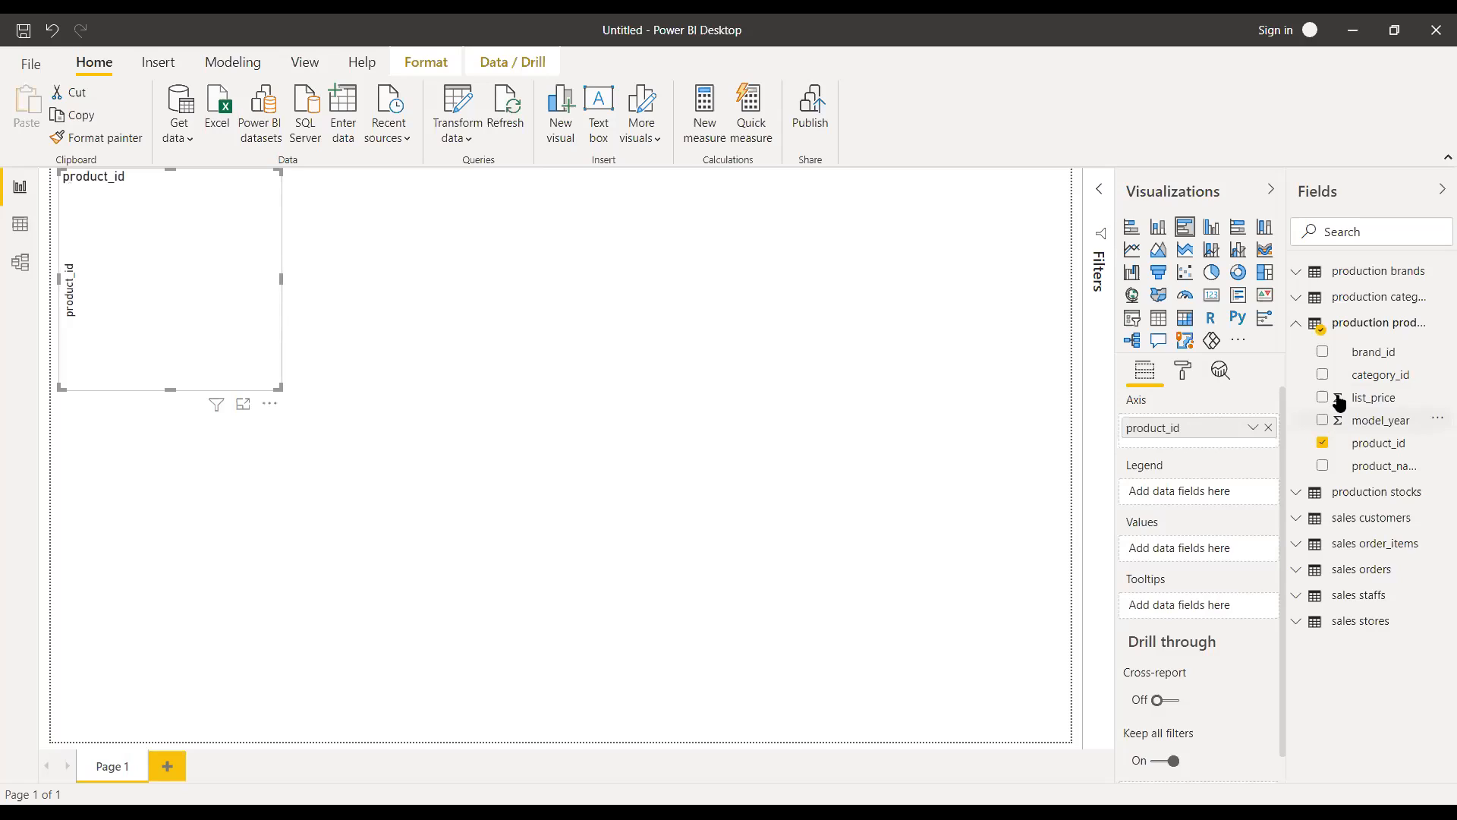
{"action": "left_click", "coordinate": [1323, 399]}
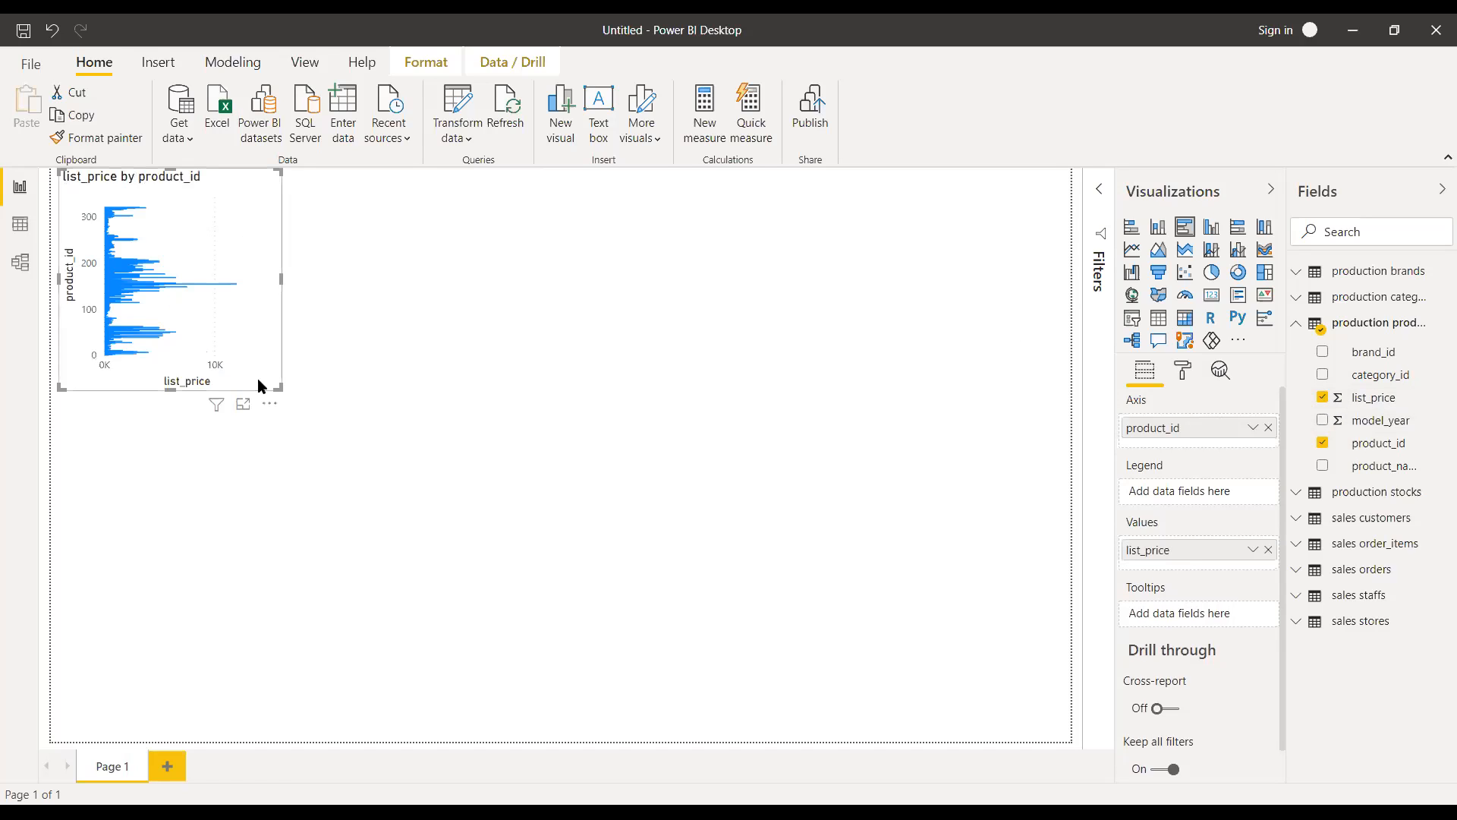
{"action": "left_click_drag", "start_coordinate": [281, 385], "coordinate": [356, 448]}
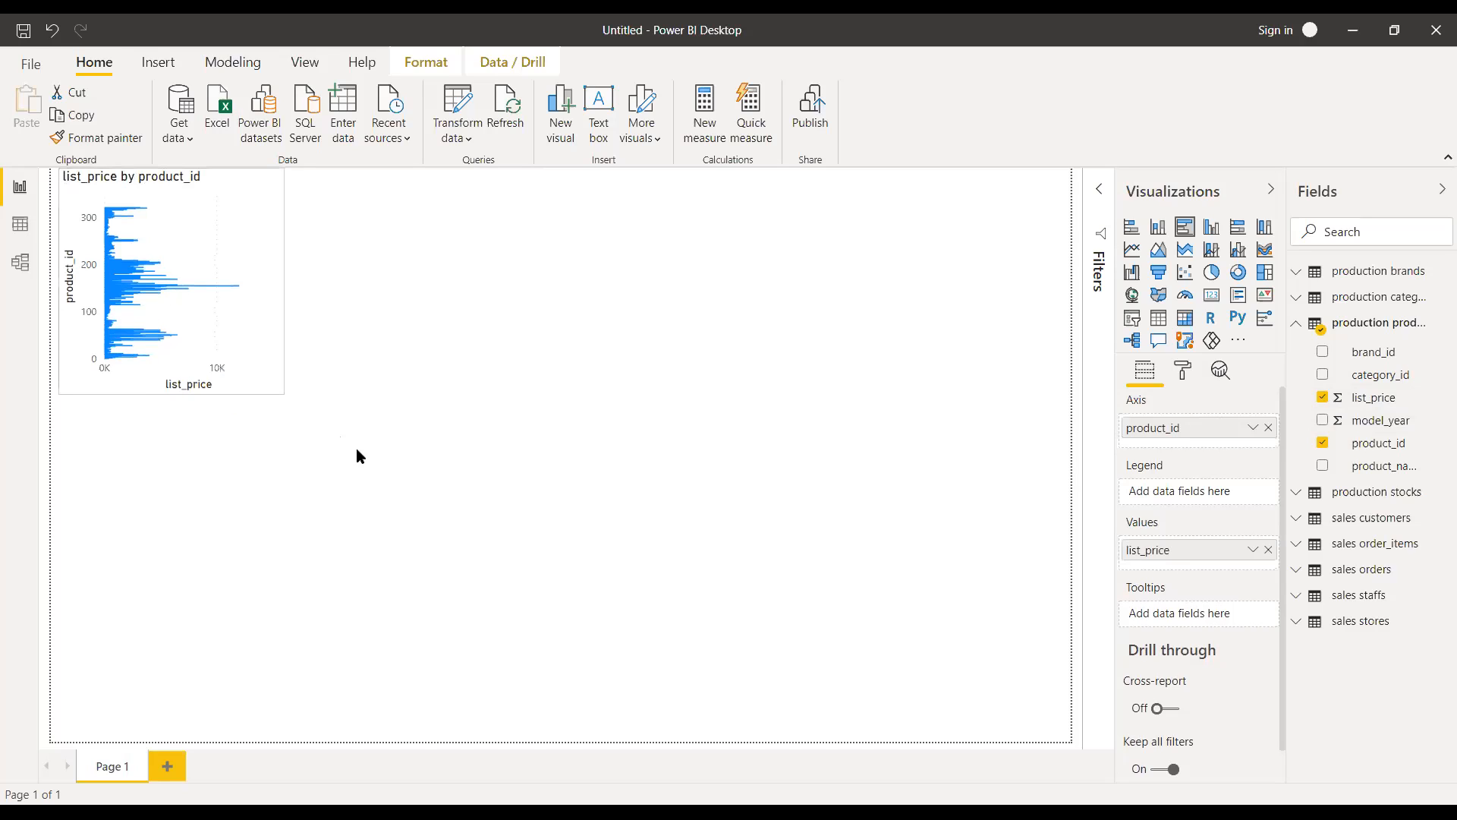
{"action": "left_click", "coordinate": [389, 475]}
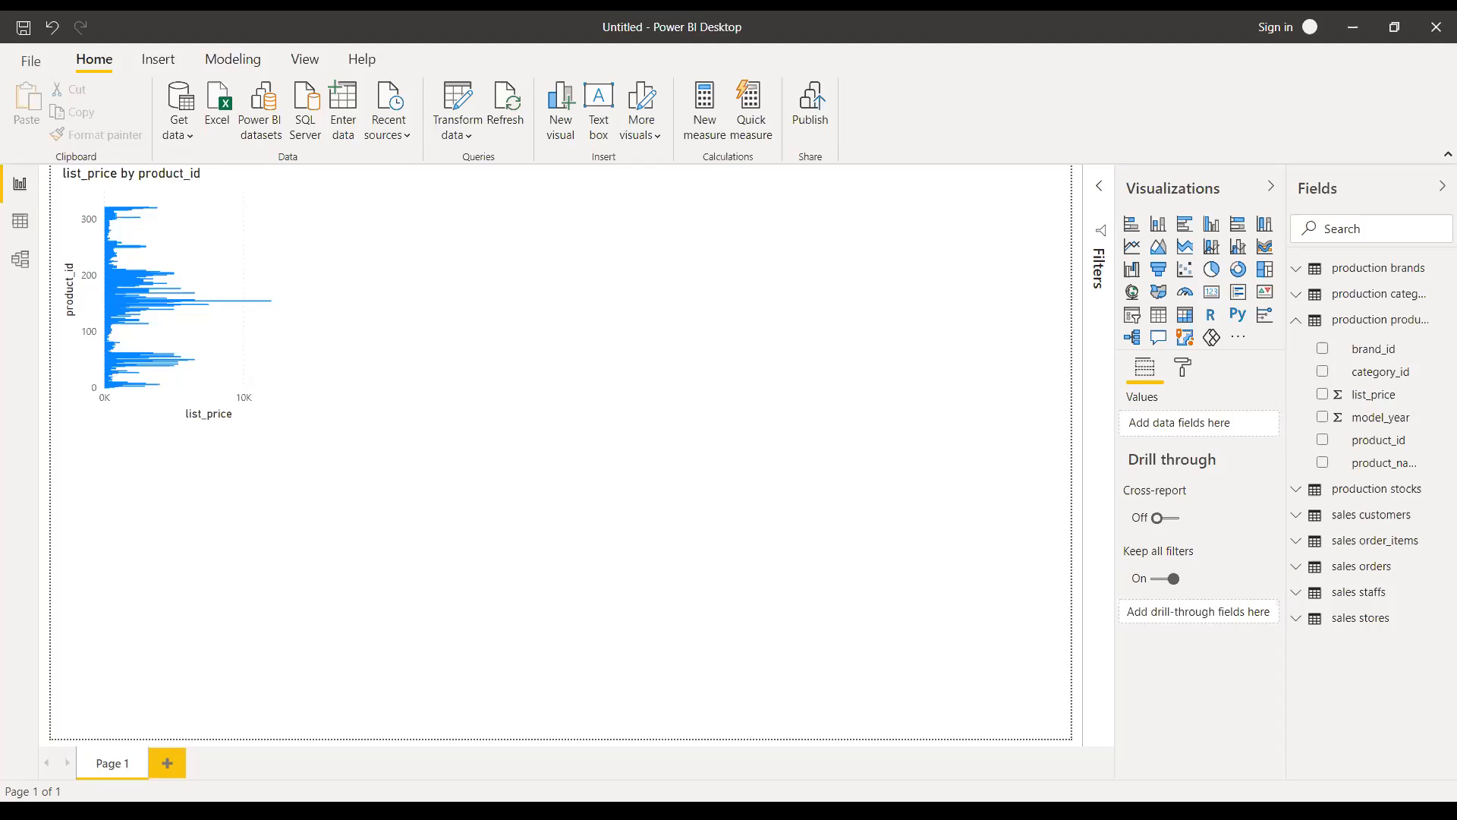
{"action": "left_click", "coordinate": [179, 133]}
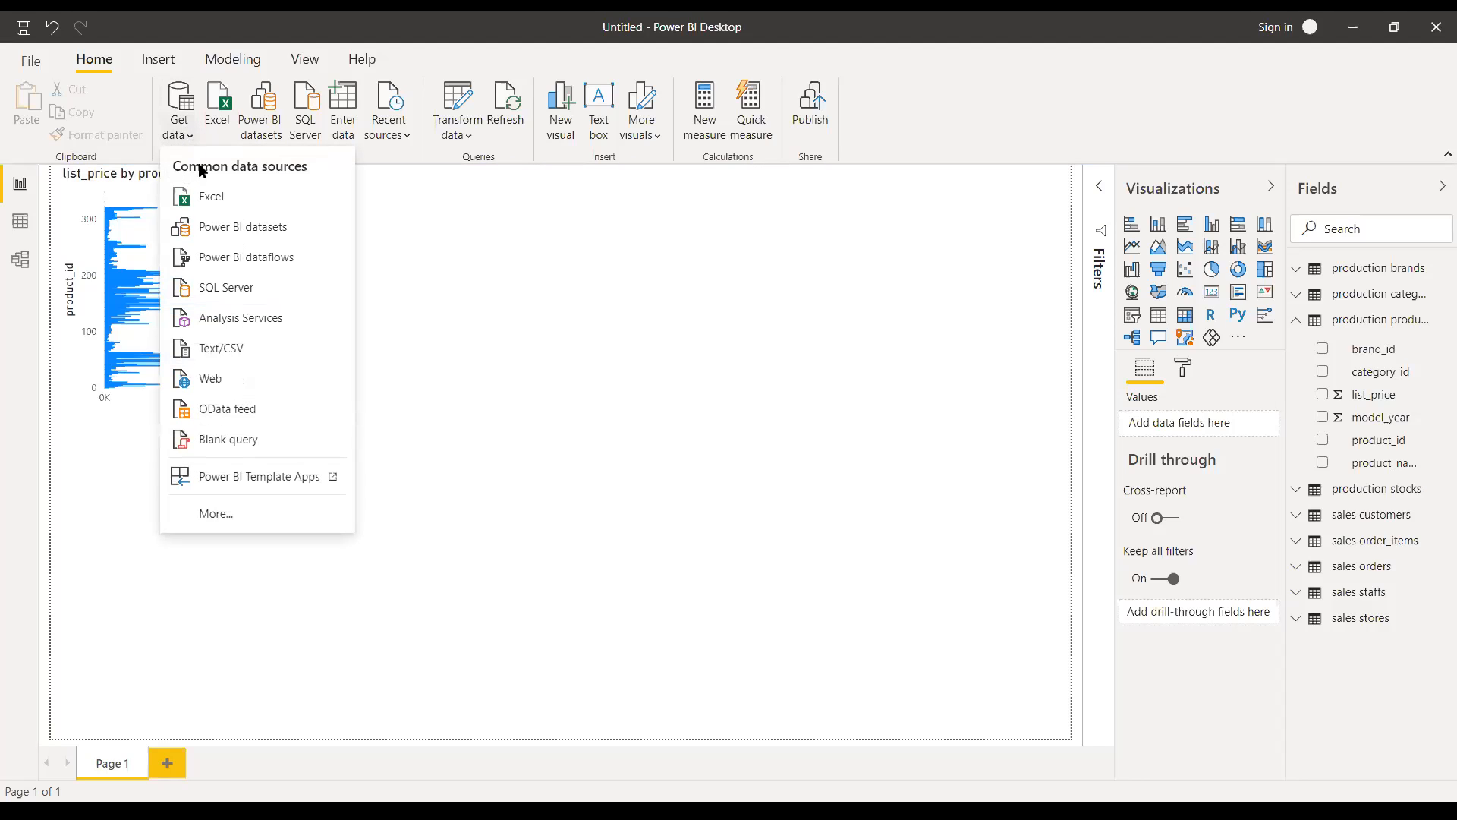
{"action": "left_click", "coordinate": [248, 289]}
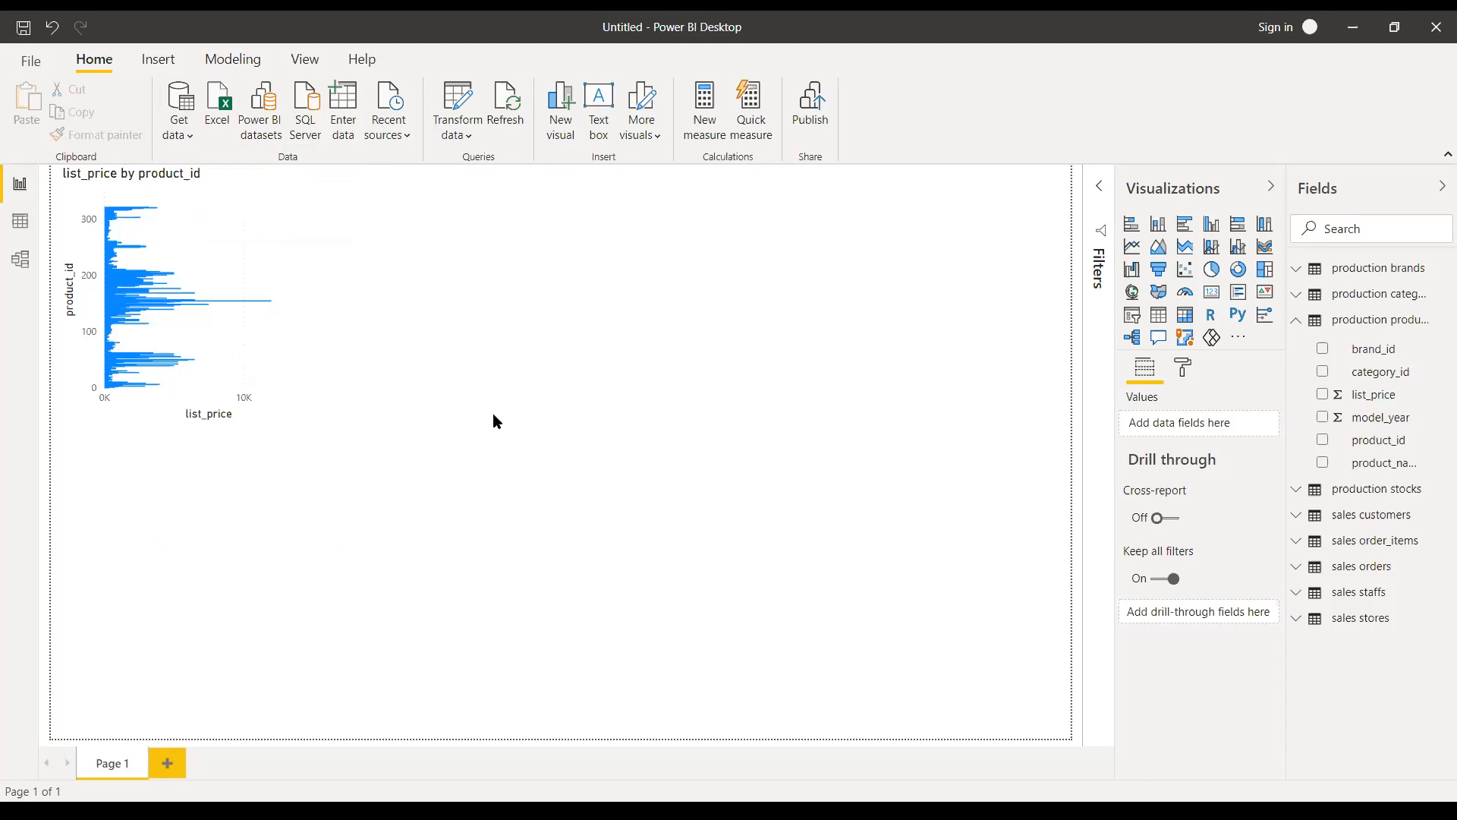
{"action": "left_click", "coordinate": [465, 450]}
{"action": "left_click", "coordinate": [446, 429]}
{"action": "left_click", "coordinate": [447, 449]}
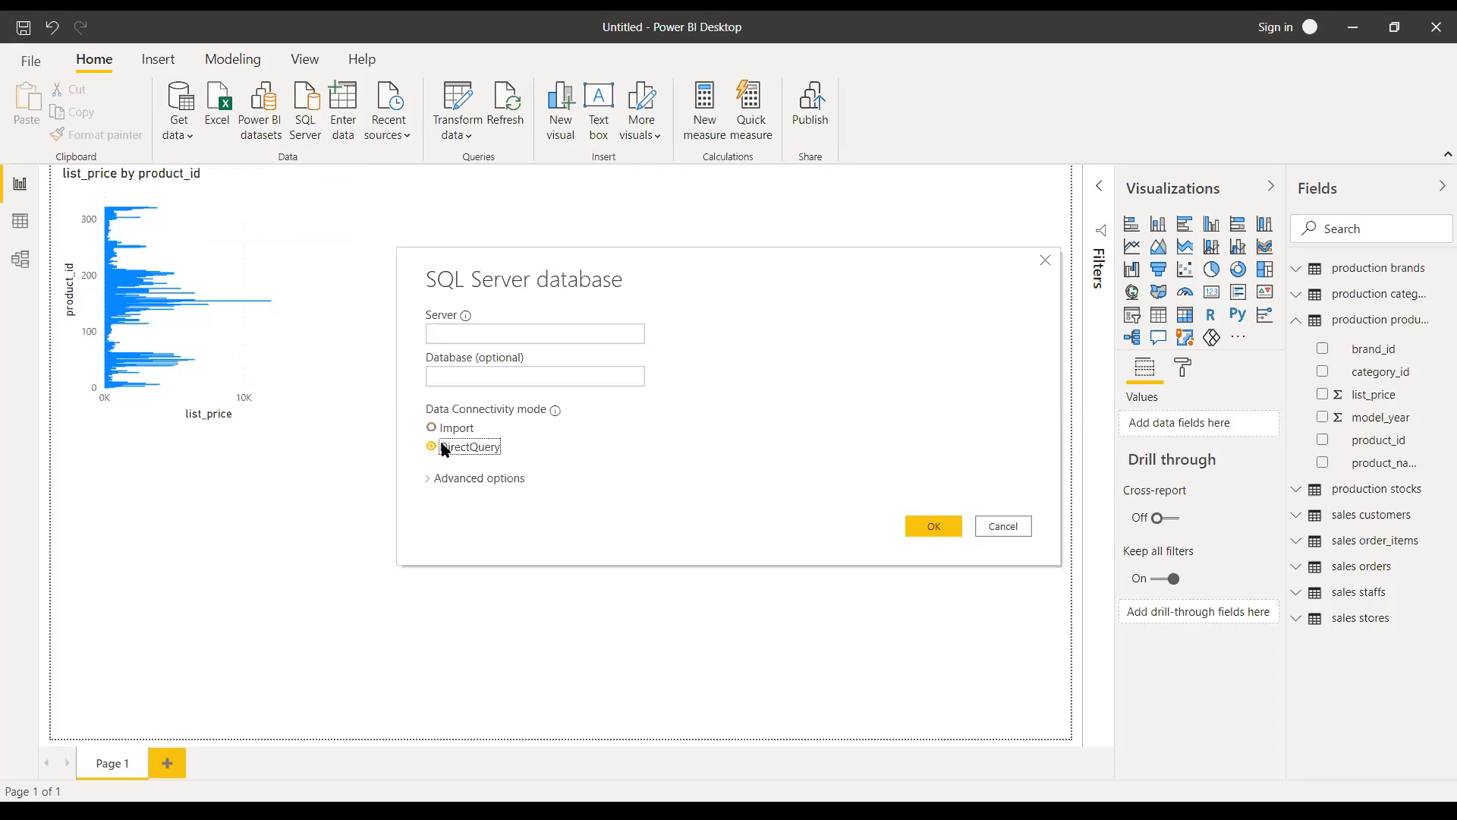
{"action": "left_click", "coordinate": [440, 428]}
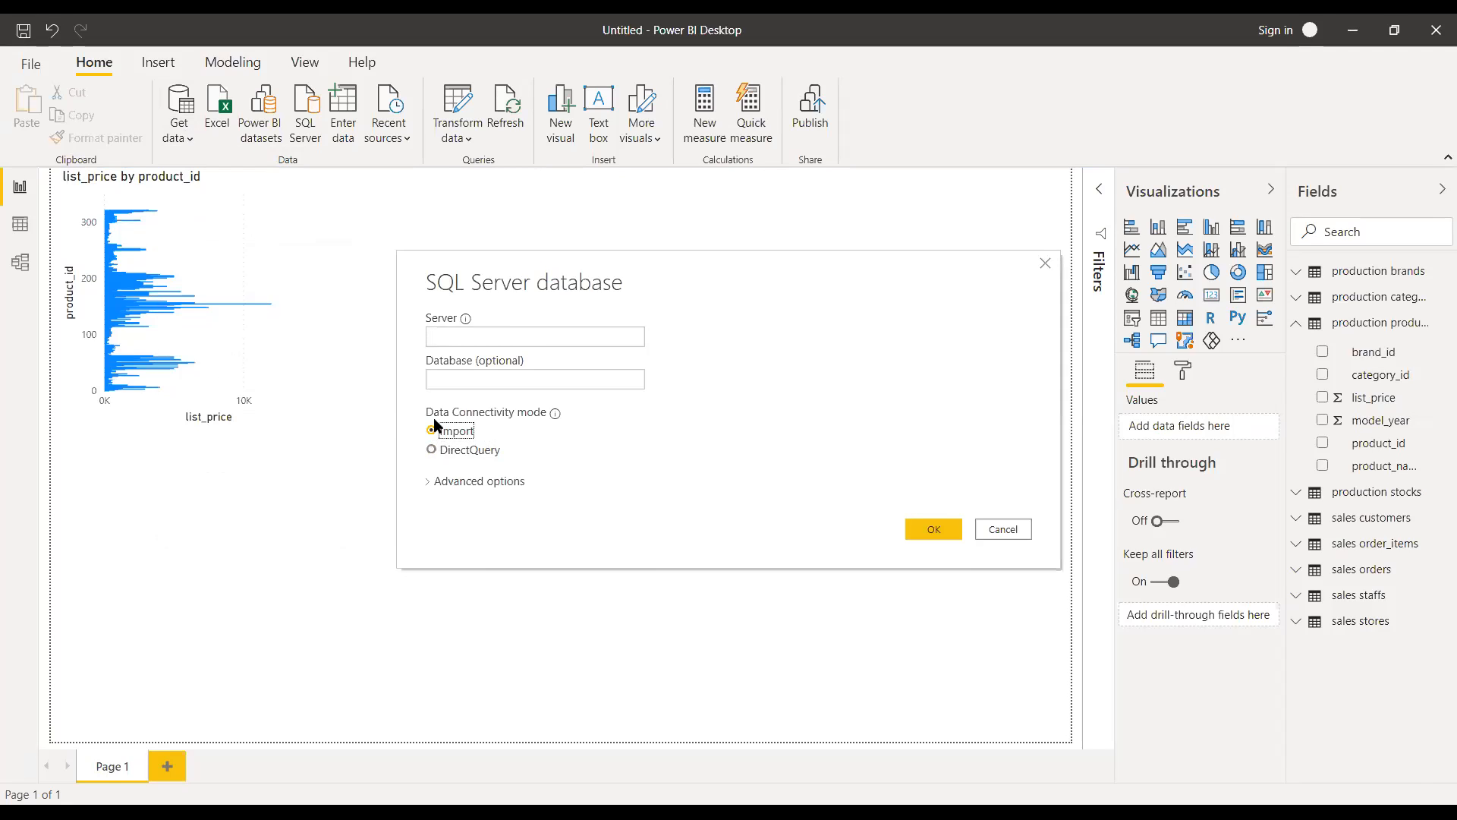
{"action": "left_click", "coordinate": [431, 450]}
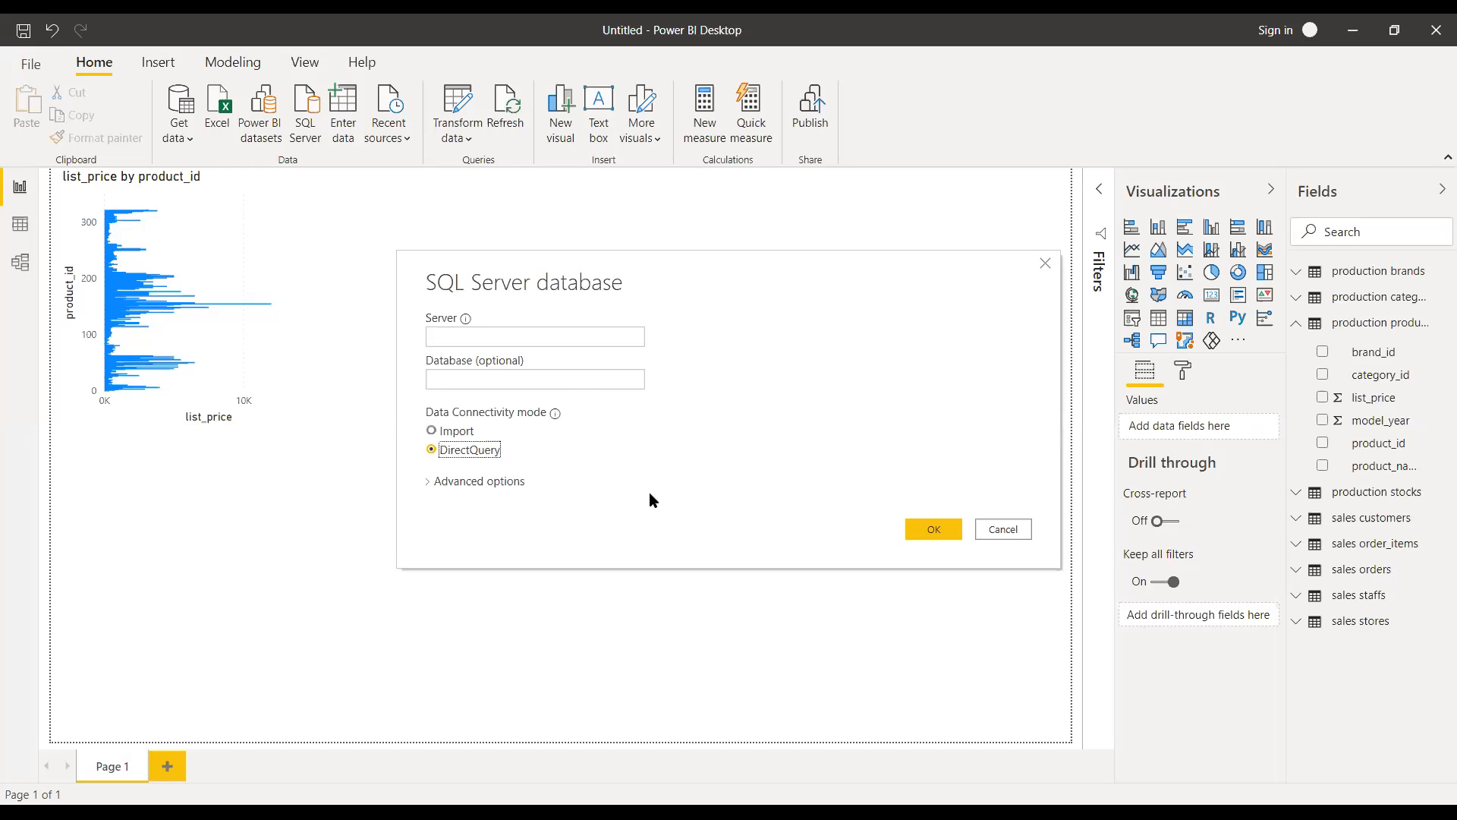
{"action": "left_click", "coordinate": [480, 482]}
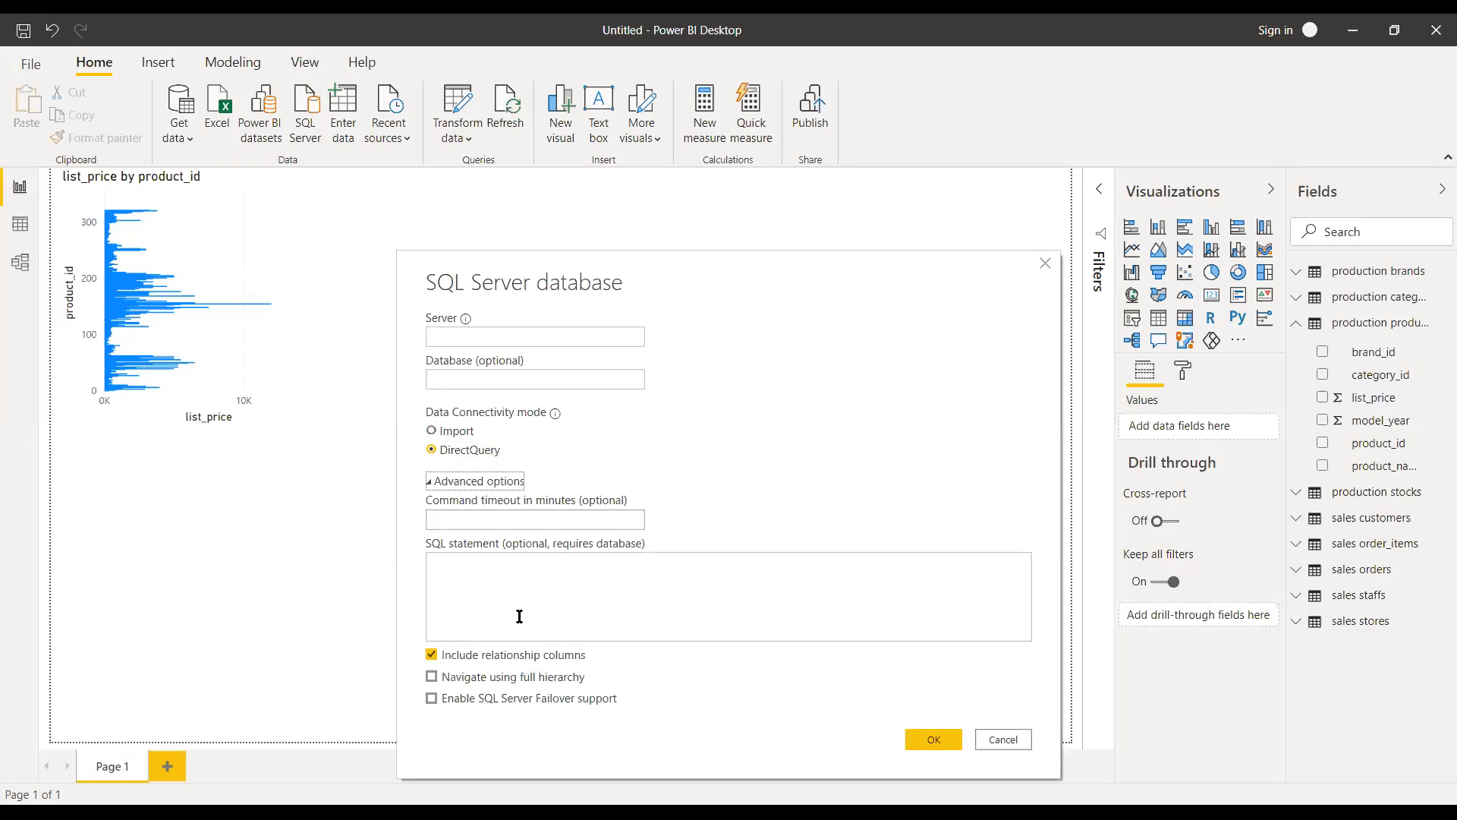
{"action": "left_click", "coordinate": [495, 579]}
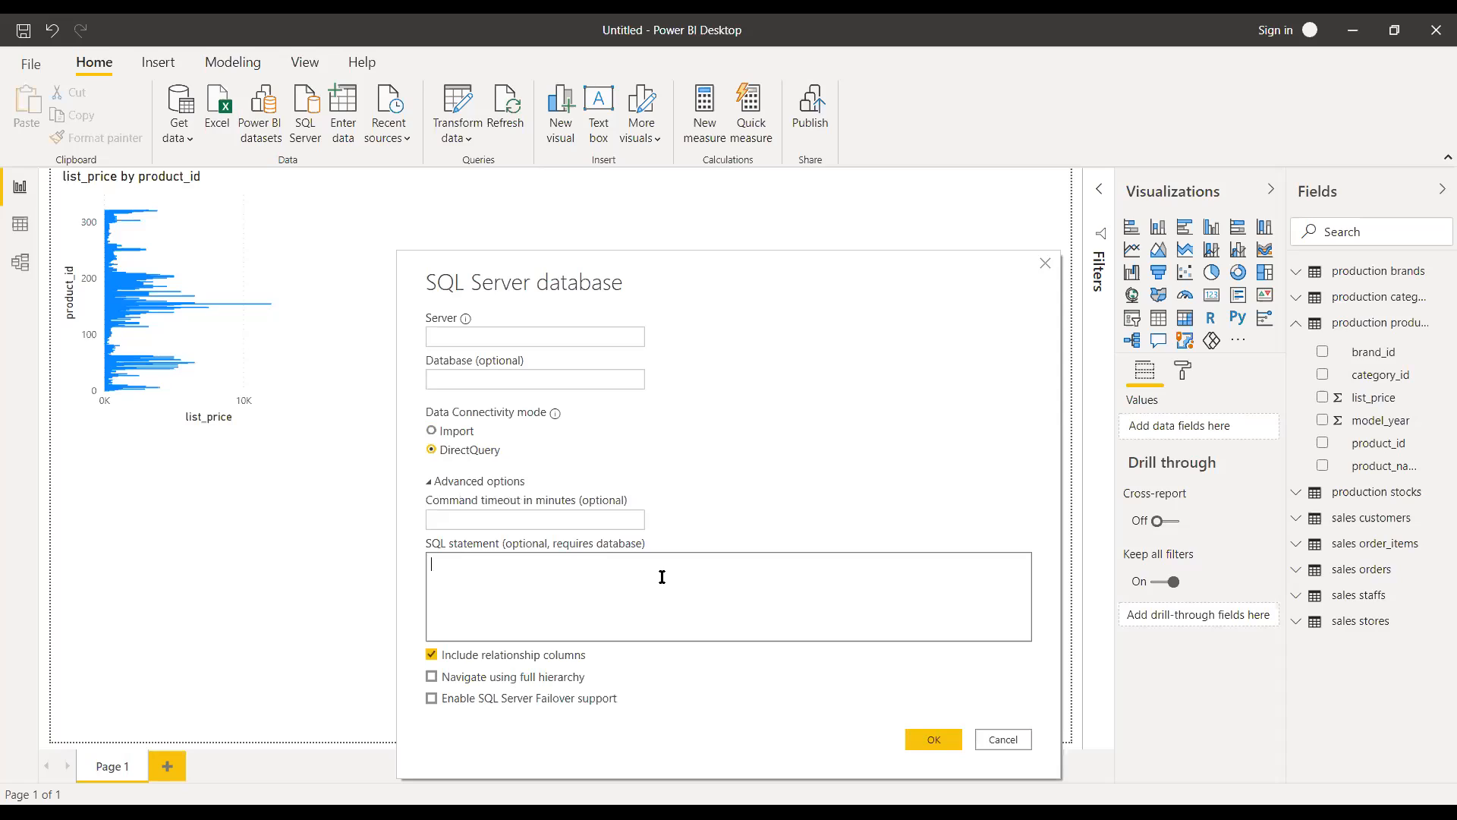
{"action": "type", "text": "select * from tablenameschemaname."}
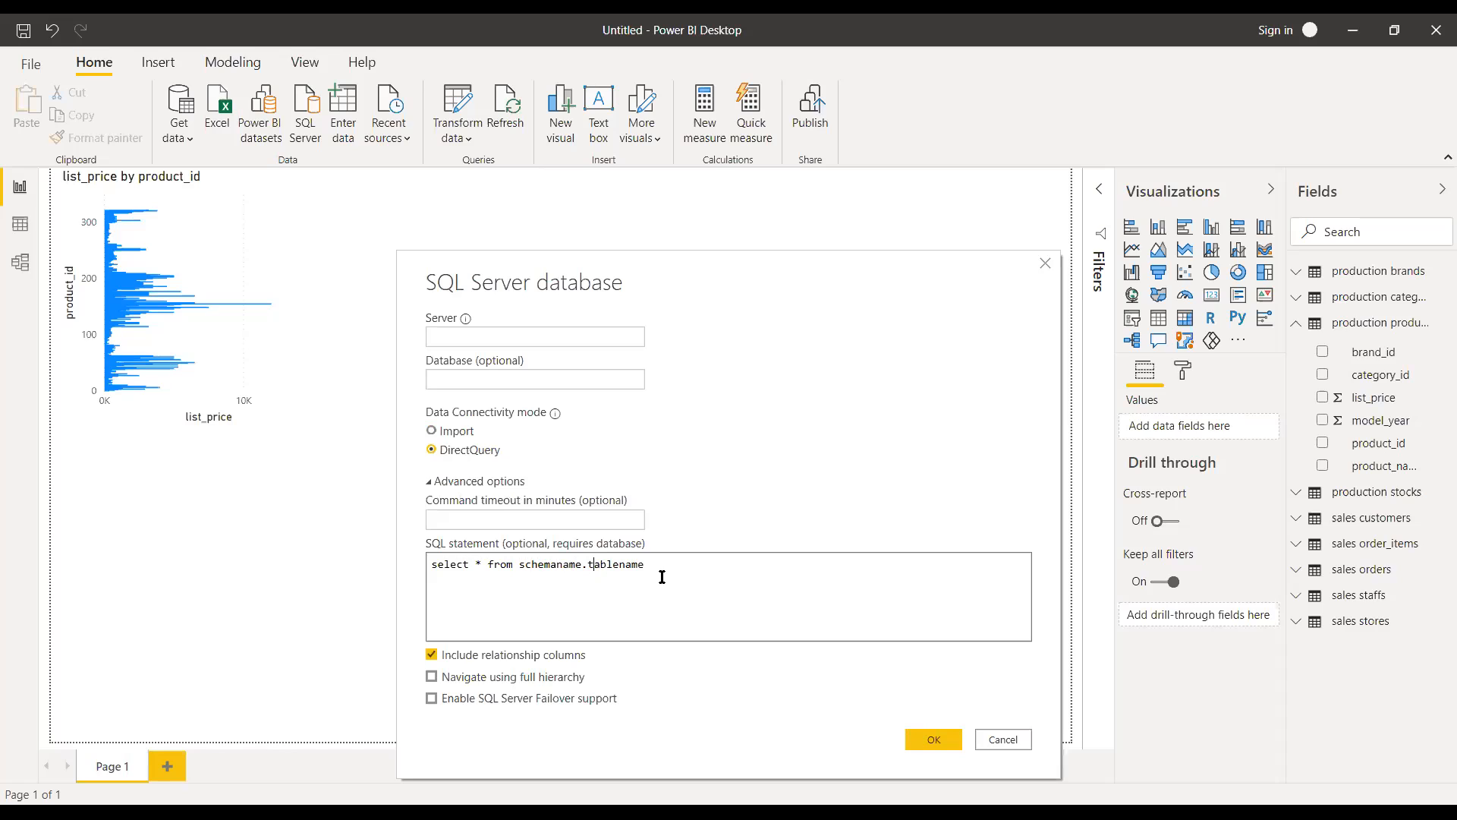
{"action": "type", "text": ";"}
{"action": "left_click_drag", "start_coordinate": [532, 564], "coordinate": [519, 564]}
{"action": "left_click", "coordinate": [667, 578]}
{"action": "left_click_drag", "start_coordinate": [646, 566], "coordinate": [448, 571]}
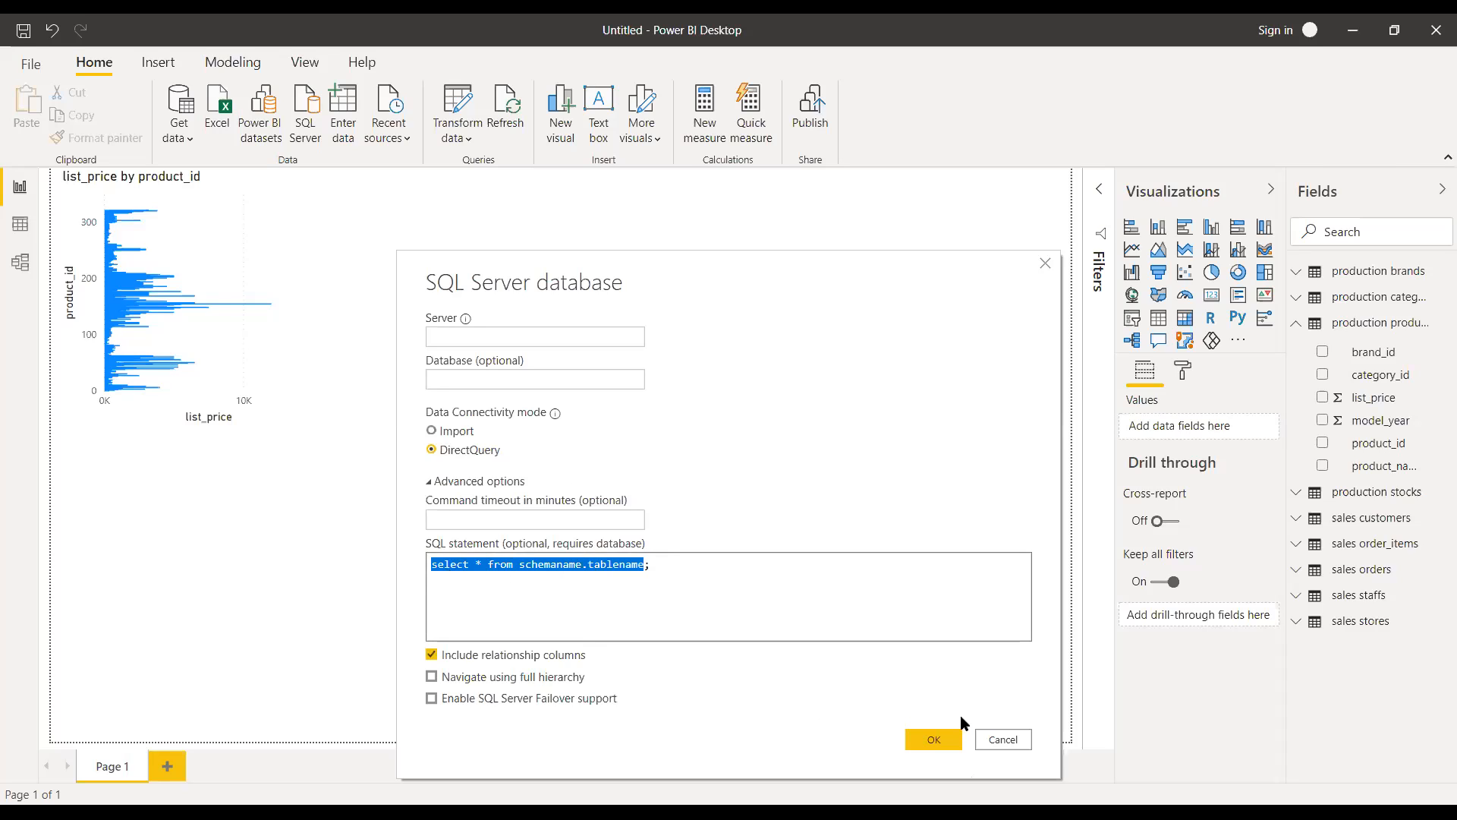
{"action": "left_click", "coordinate": [1005, 740]}
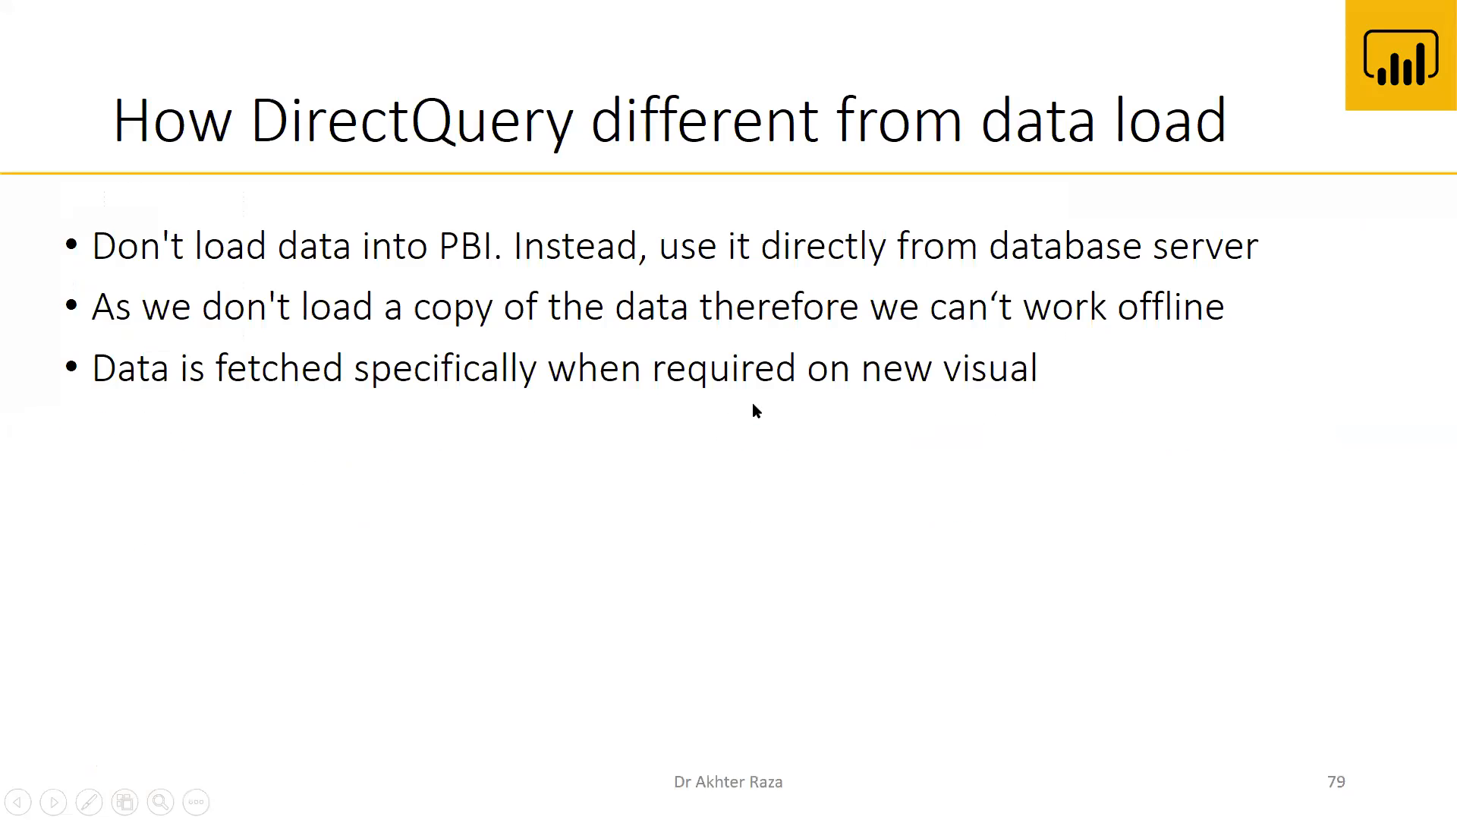
{"action": "key", "text": "Left"}
{"action": "key", "text": "Left"}
{"action": "key", "text": "Left"}
{"action": "key", "text": "Right"}
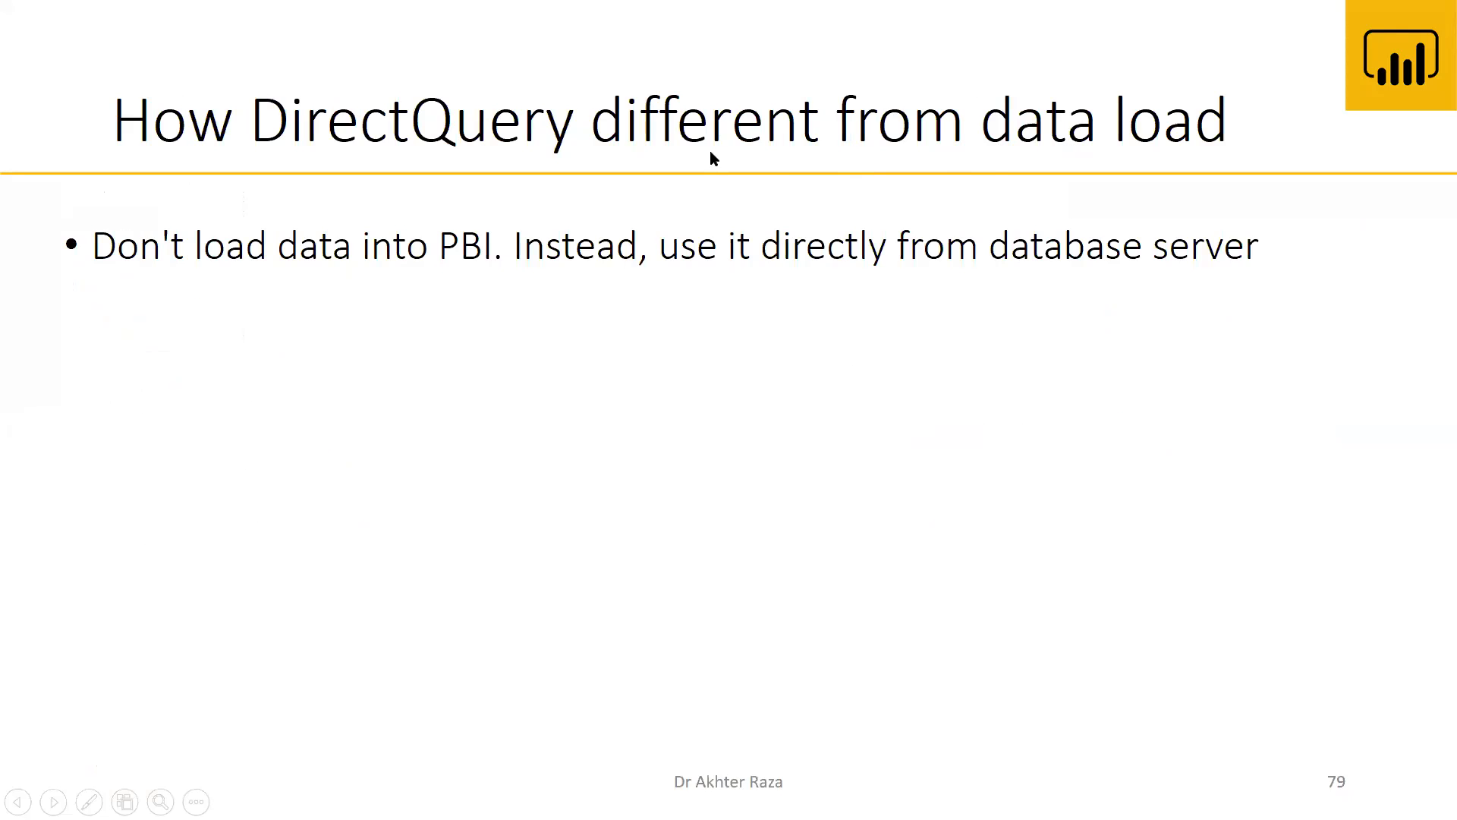
{"action": "key", "text": "Right"}
{"action": "key", "text": "Right"}
{"action": "key", "text": "Right"}
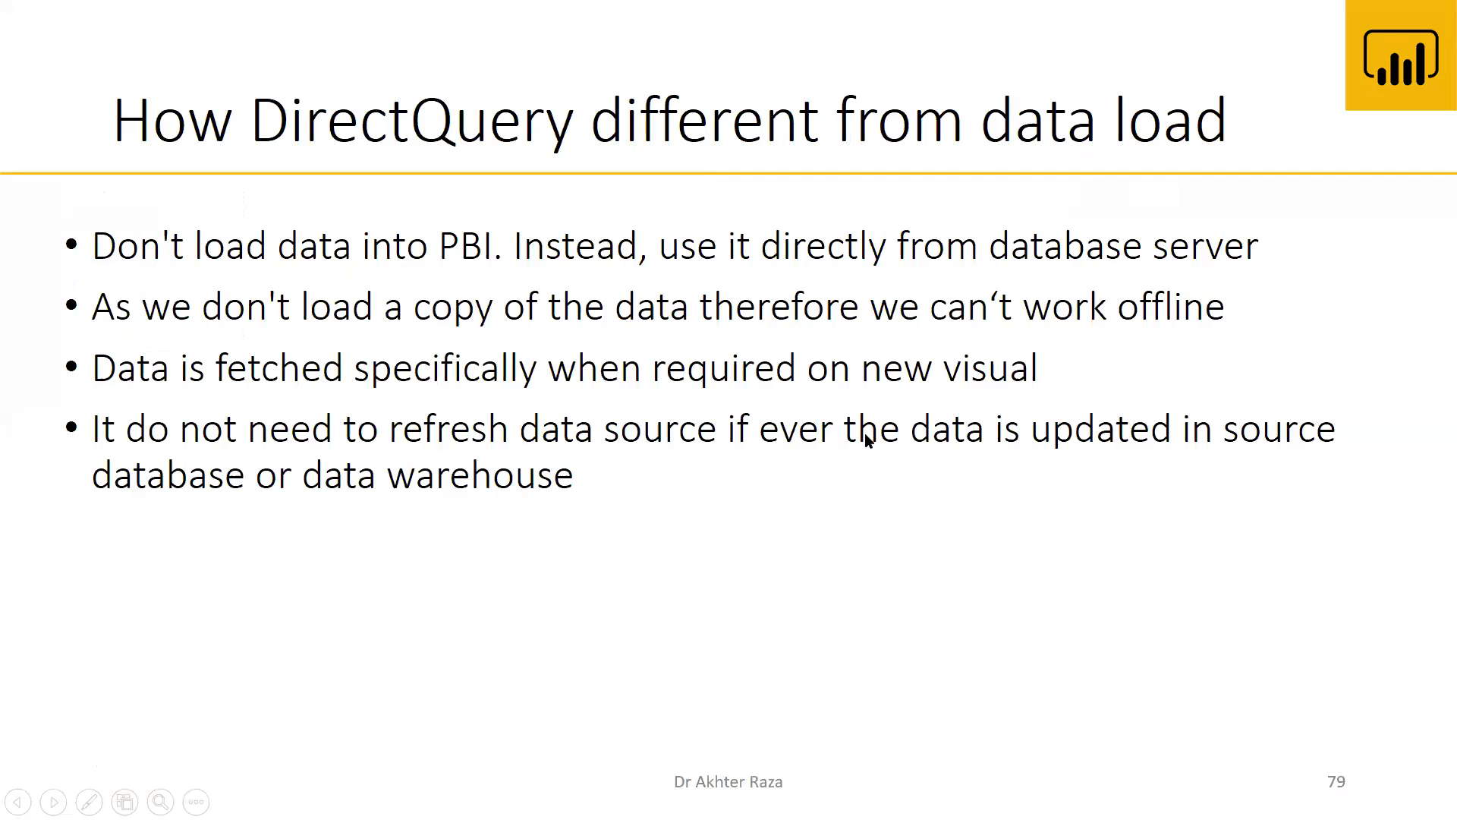
{"action": "key", "text": "Right"}
{"action": "key", "text": "Right"}
{"action": "key", "text": "Right"}
{"action": "key", "text": "Right"}
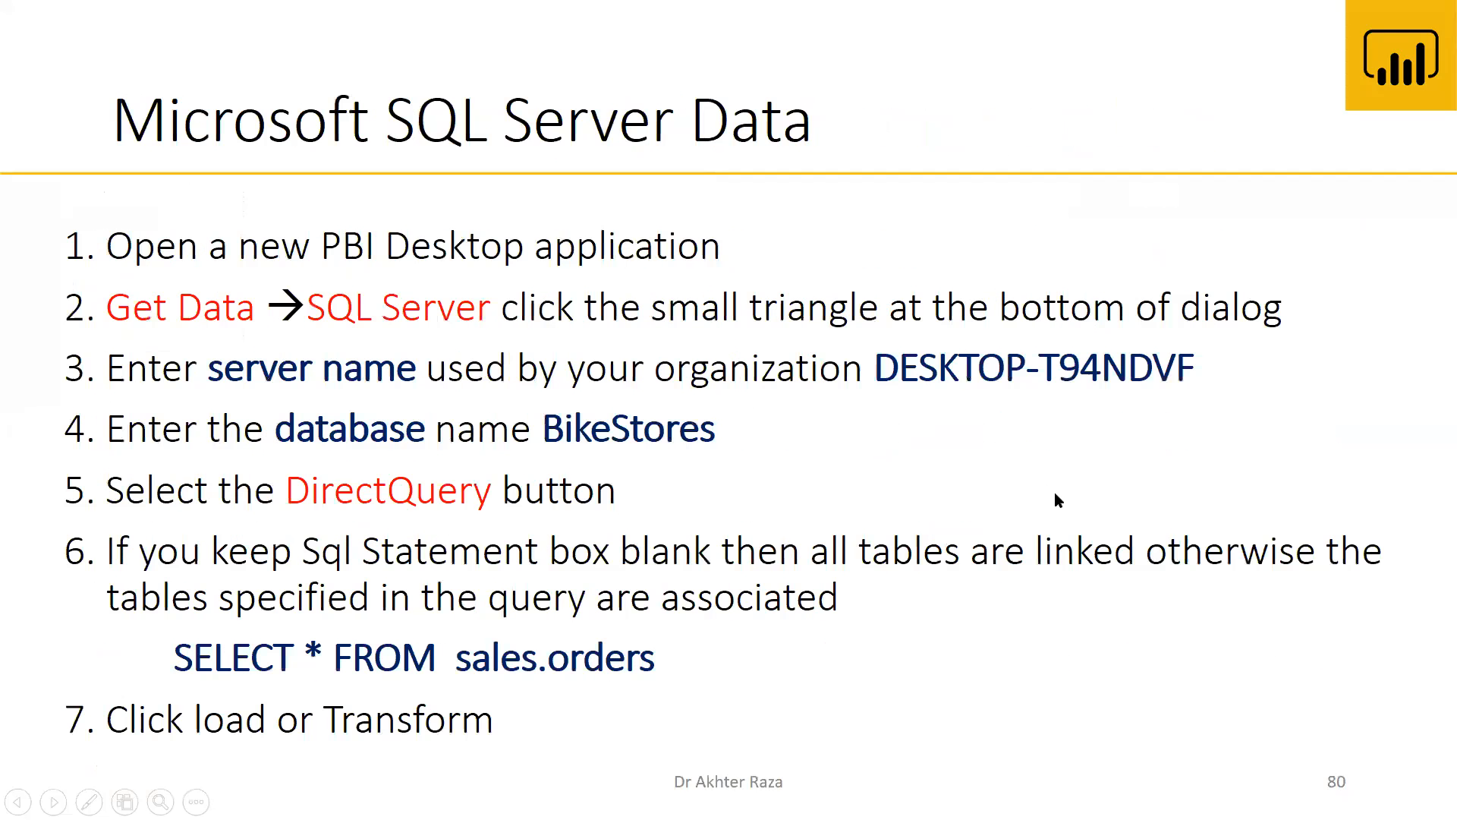
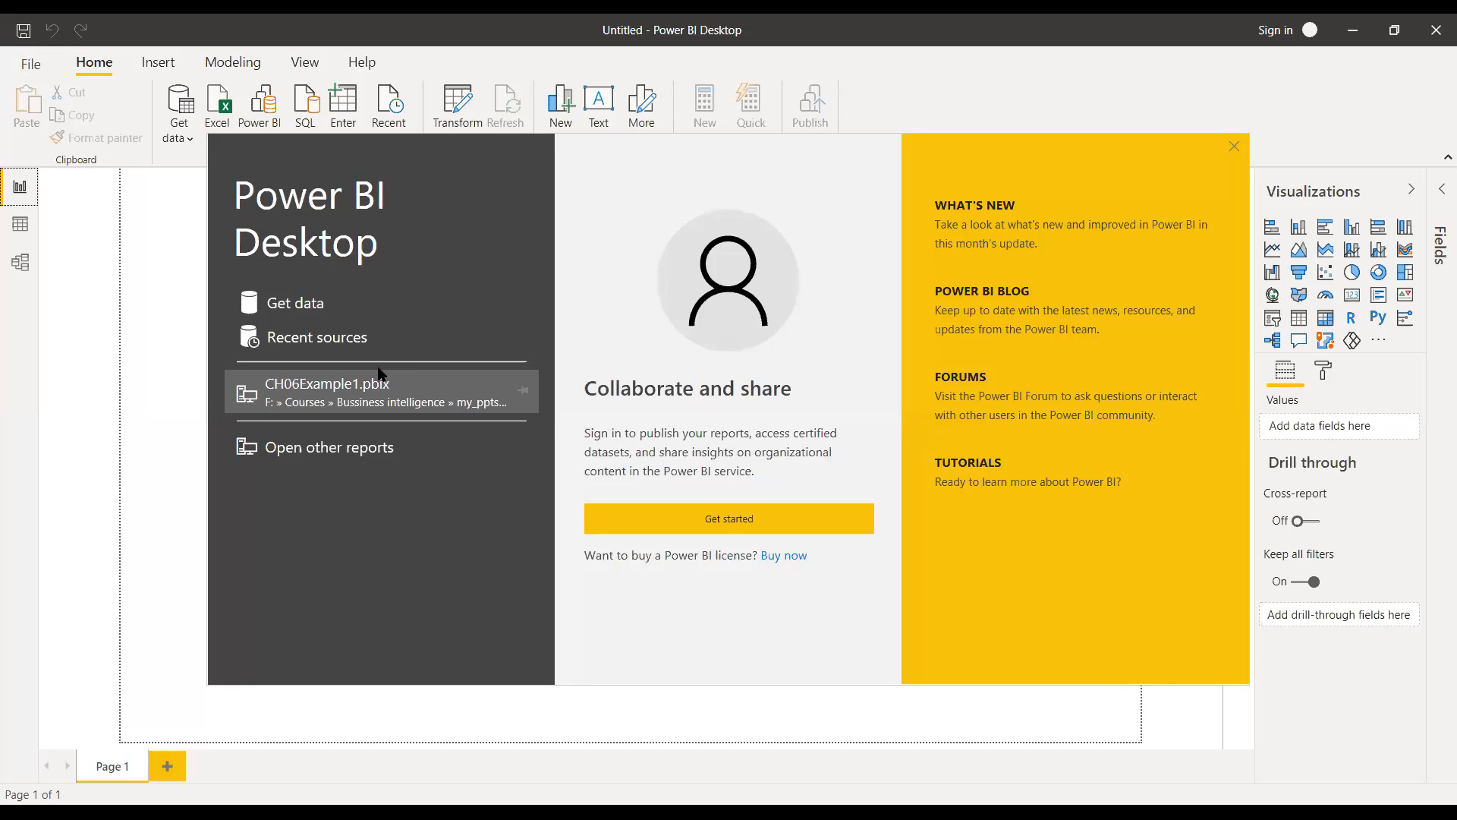
- Connect the new report to the bike_stores SQL Server database on DESKTOP-T94NDVF in DirectQuery mode, with the SQL statement left blank
{"action": "left_click", "coordinate": [316, 304]}
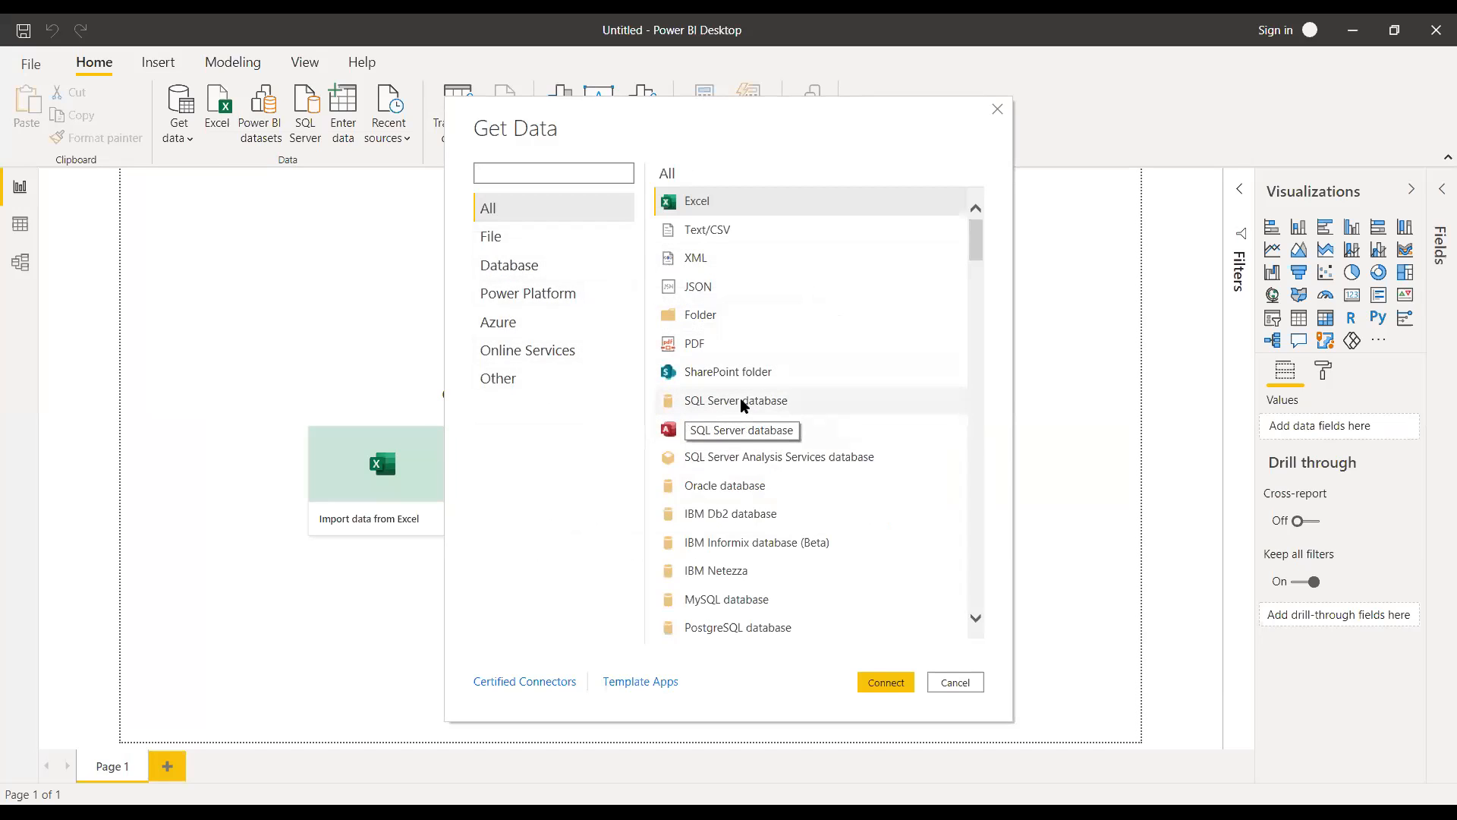
{"action": "left_click", "coordinate": [764, 397]}
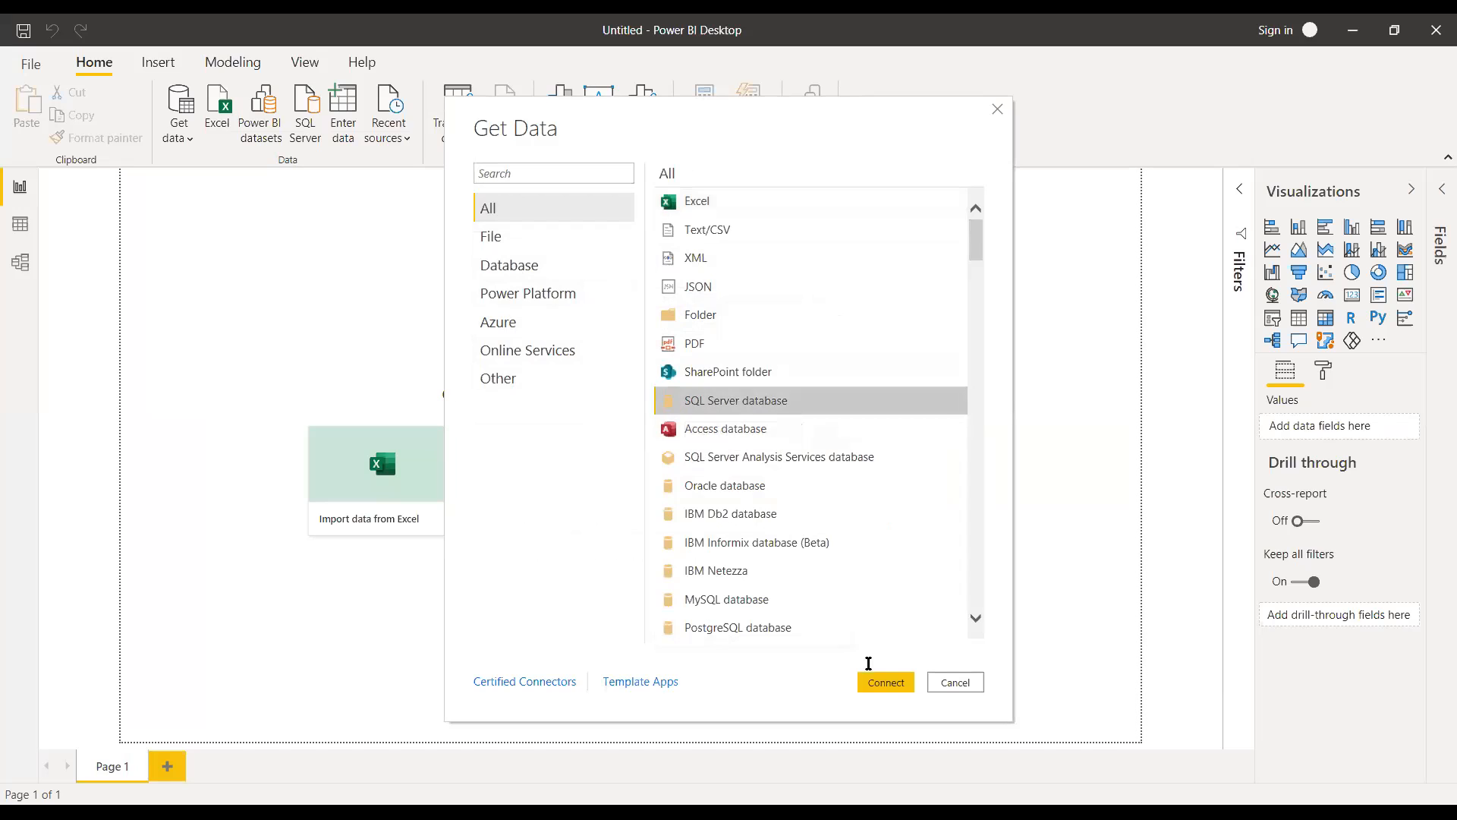
{"action": "left_click", "coordinate": [886, 687]}
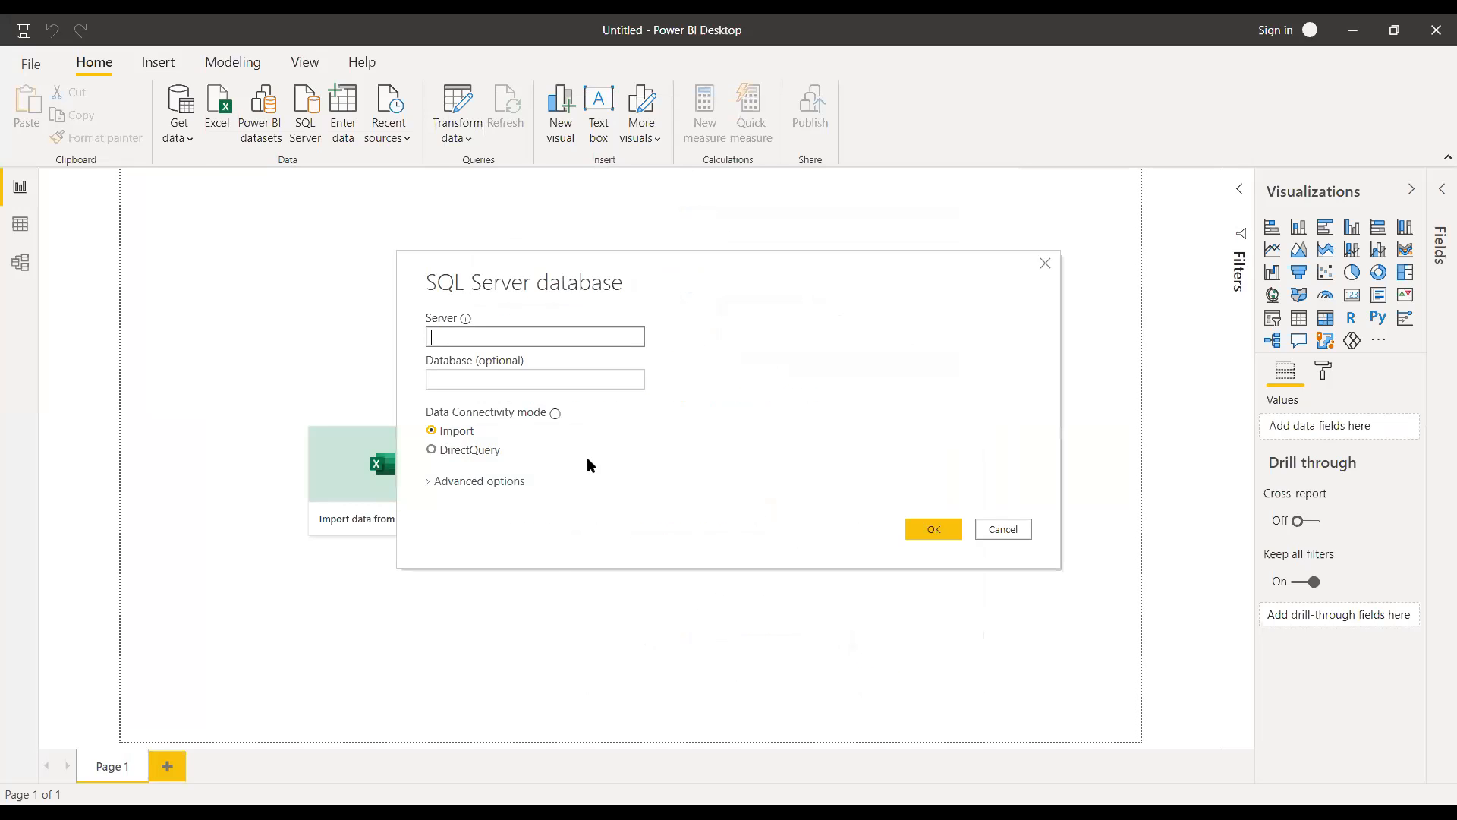
{"action": "type", "text": "DESKTOP-T94NDVF"}
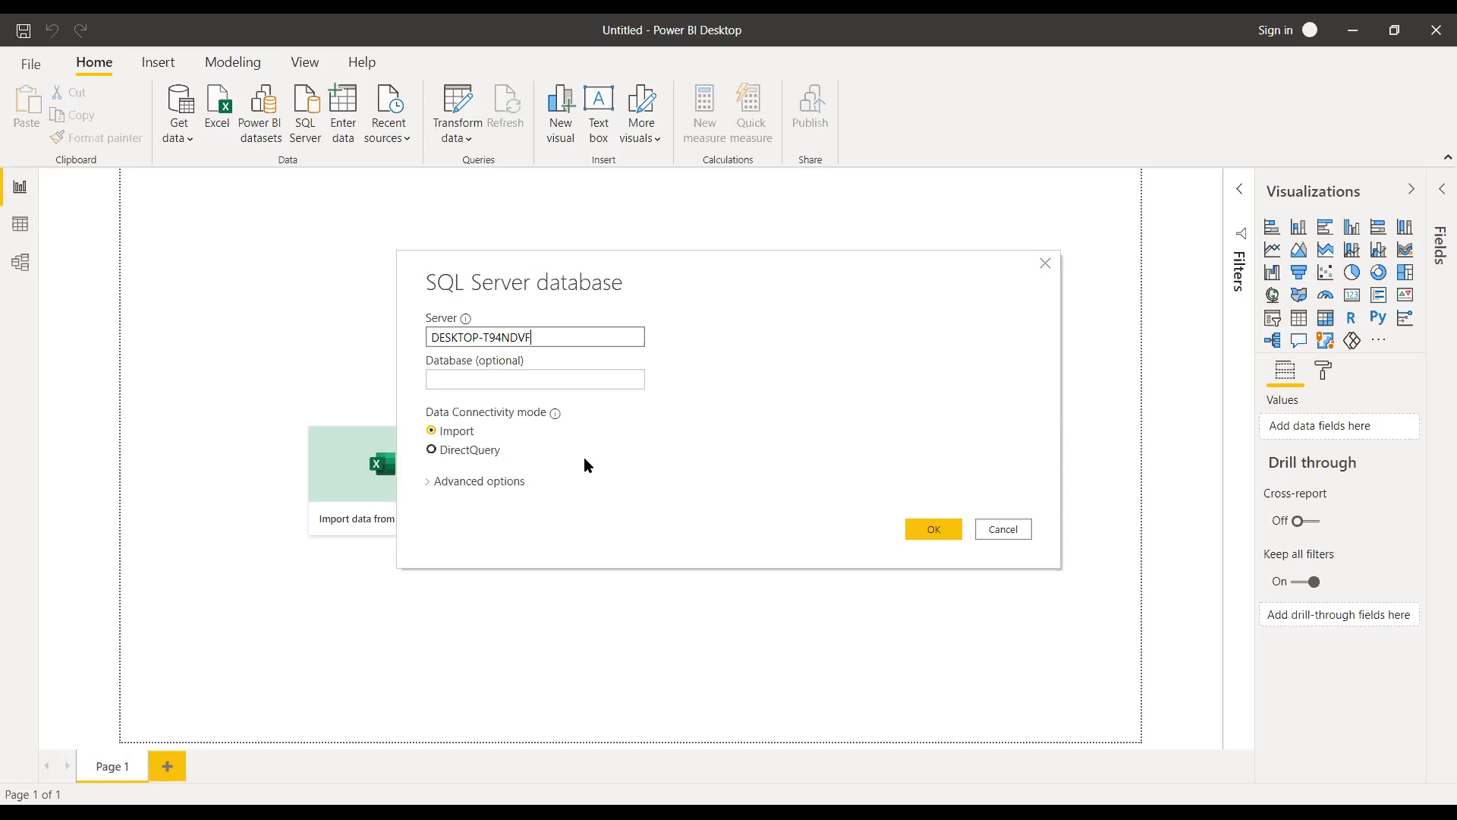
{"action": "left_click", "coordinate": [512, 380]}
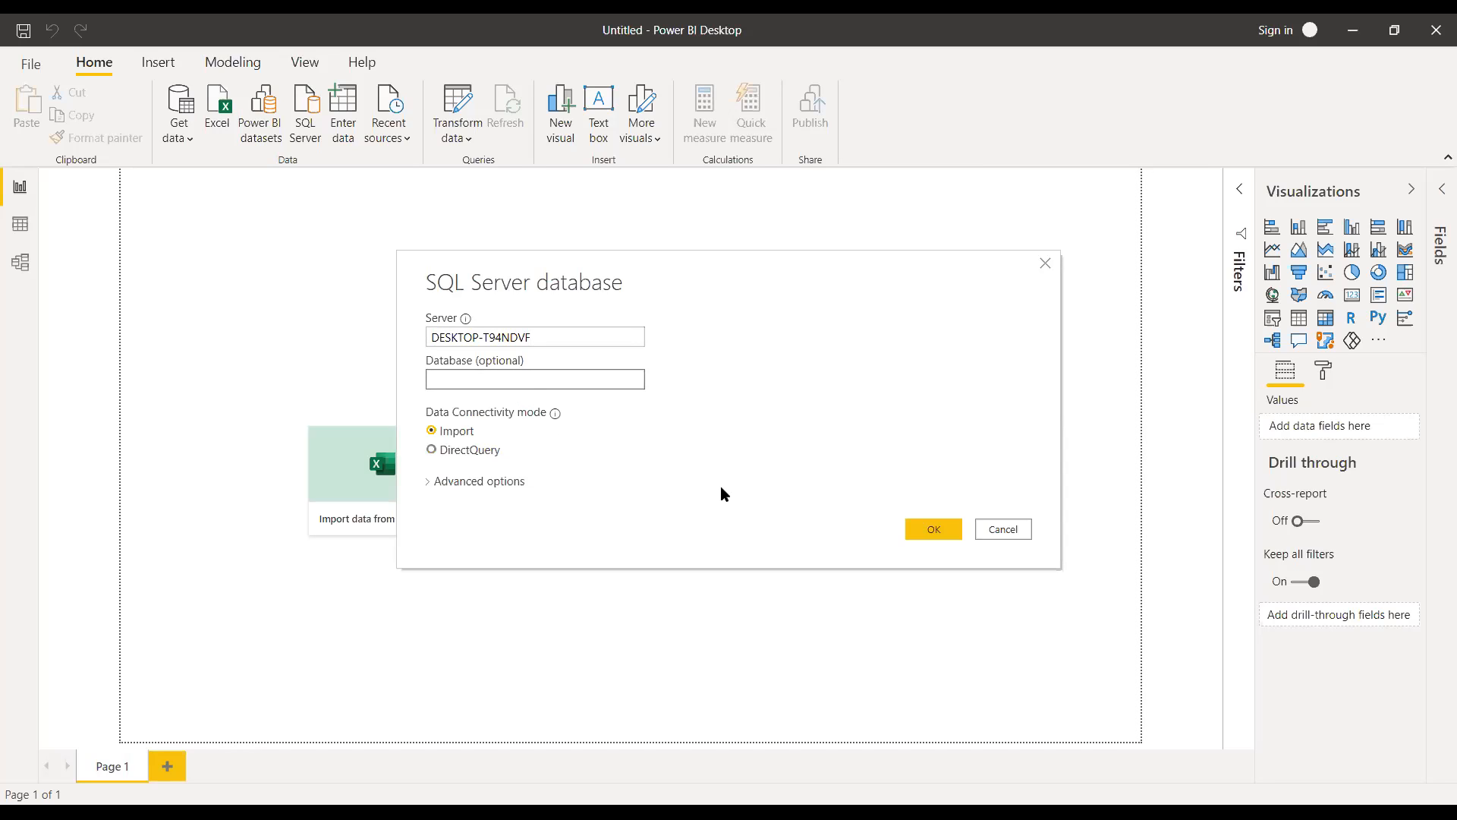
{"action": "type", "text": "bike"}
{"action": "type", "text": "_stores"}
{"action": "left_click", "coordinate": [443, 456]}
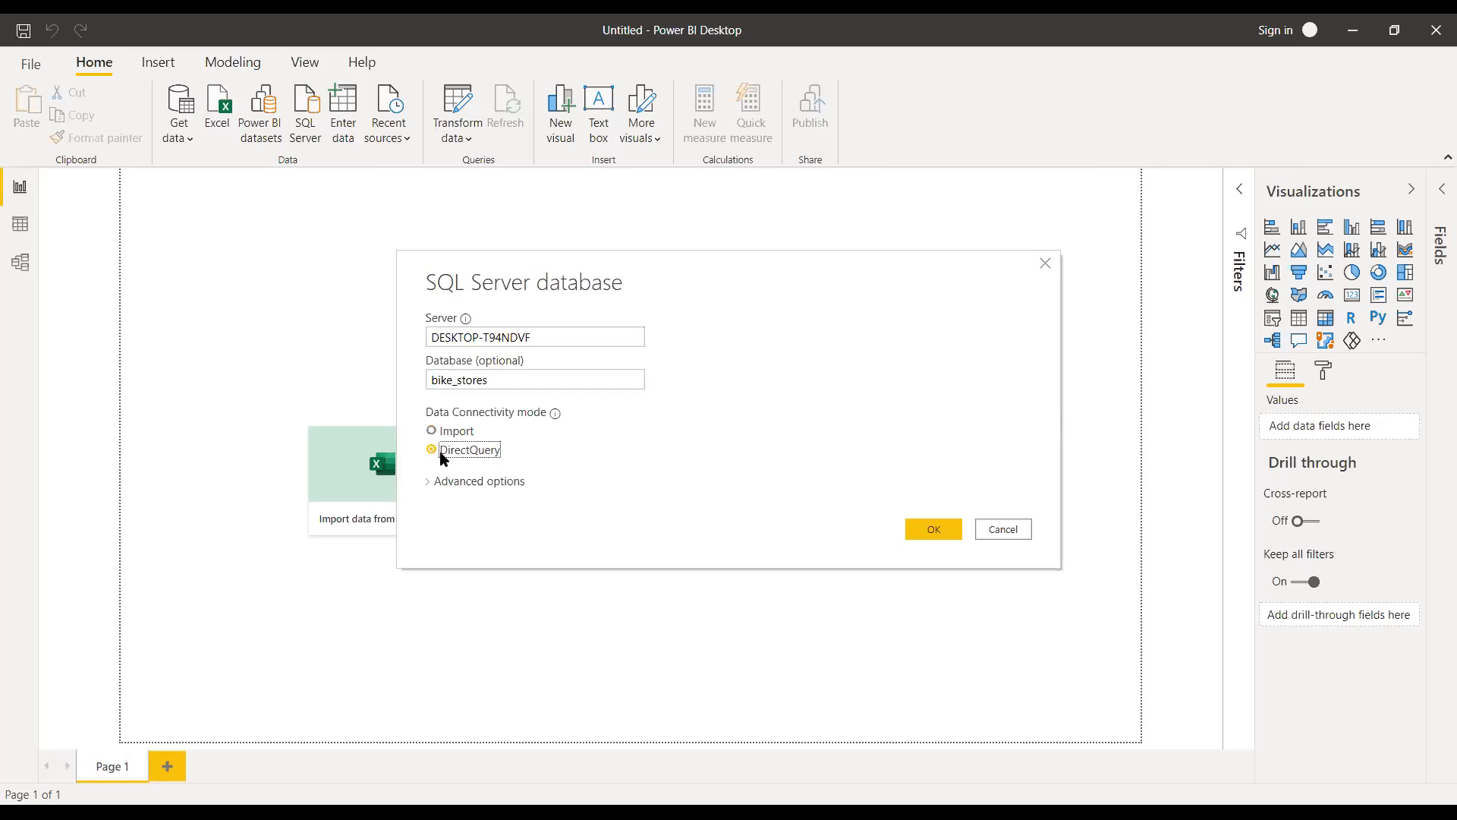
{"action": "left_click", "coordinate": [447, 484]}
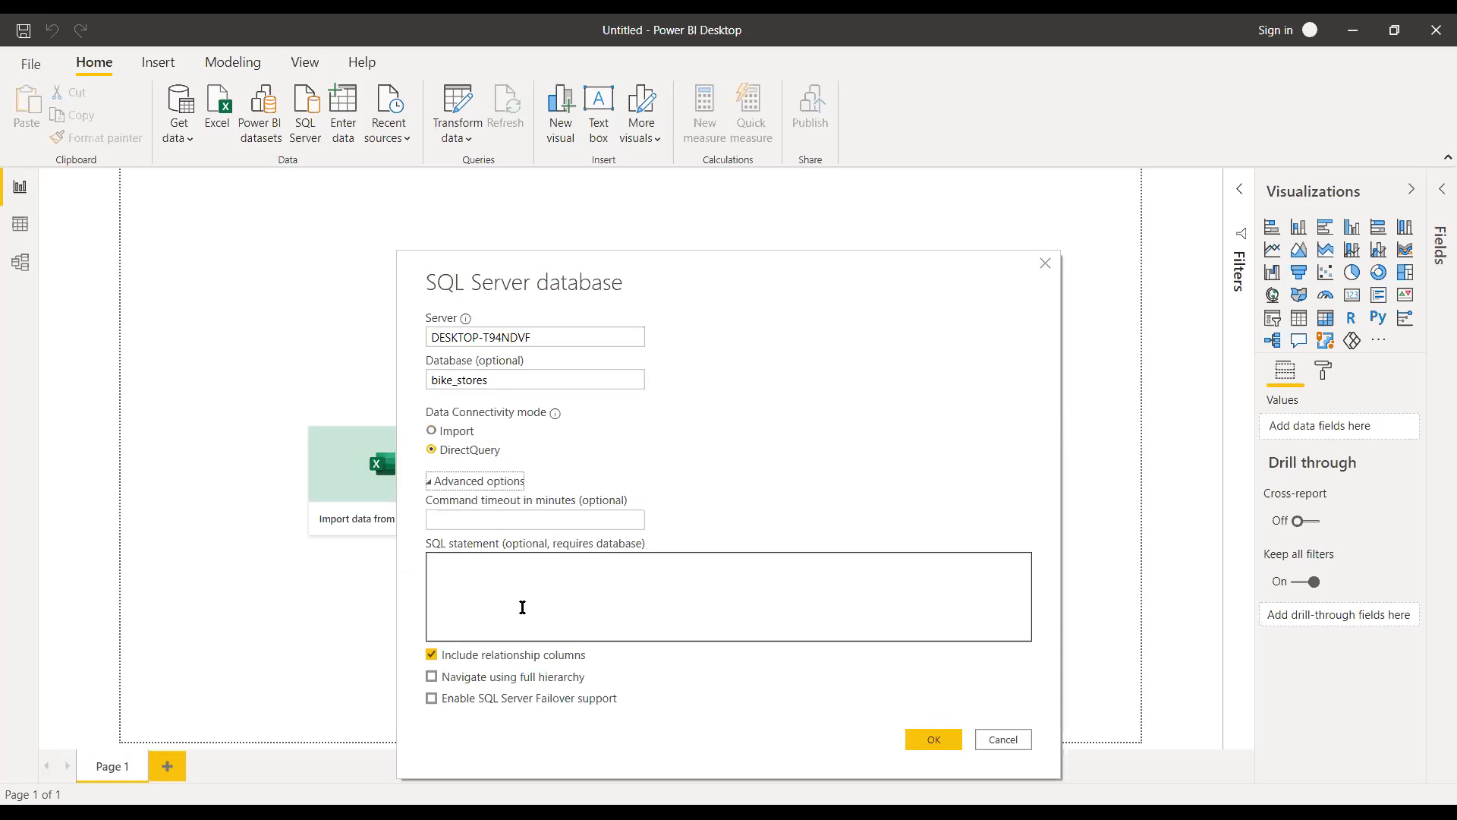
{"action": "left_click", "coordinate": [923, 741]}
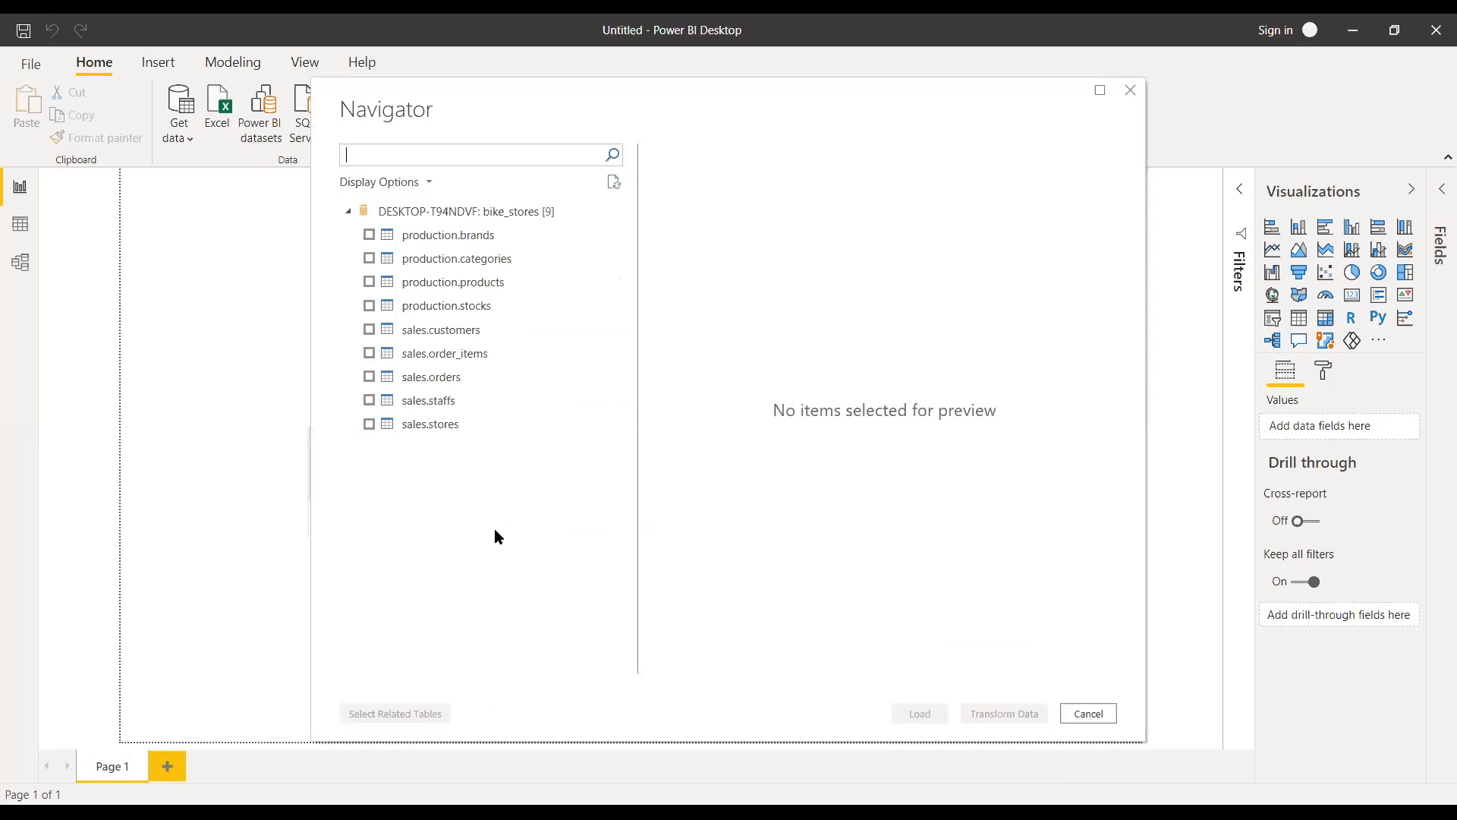
- Select all the production and sales tables of bike_stores and load them into the report as DirectQuery tables
{"action": "left_click", "coordinate": [370, 235]}
{"action": "left_click", "coordinate": [370, 259]}
{"action": "left_click", "coordinate": [370, 282]}
{"action": "left_click", "coordinate": [372, 311]}
{"action": "left_click", "coordinate": [369, 306]}
{"action": "left_click", "coordinate": [370, 329]}
{"action": "left_click", "coordinate": [369, 376]}
{"action": "left_click", "coordinate": [370, 400]}
{"action": "left_click", "coordinate": [370, 424]}
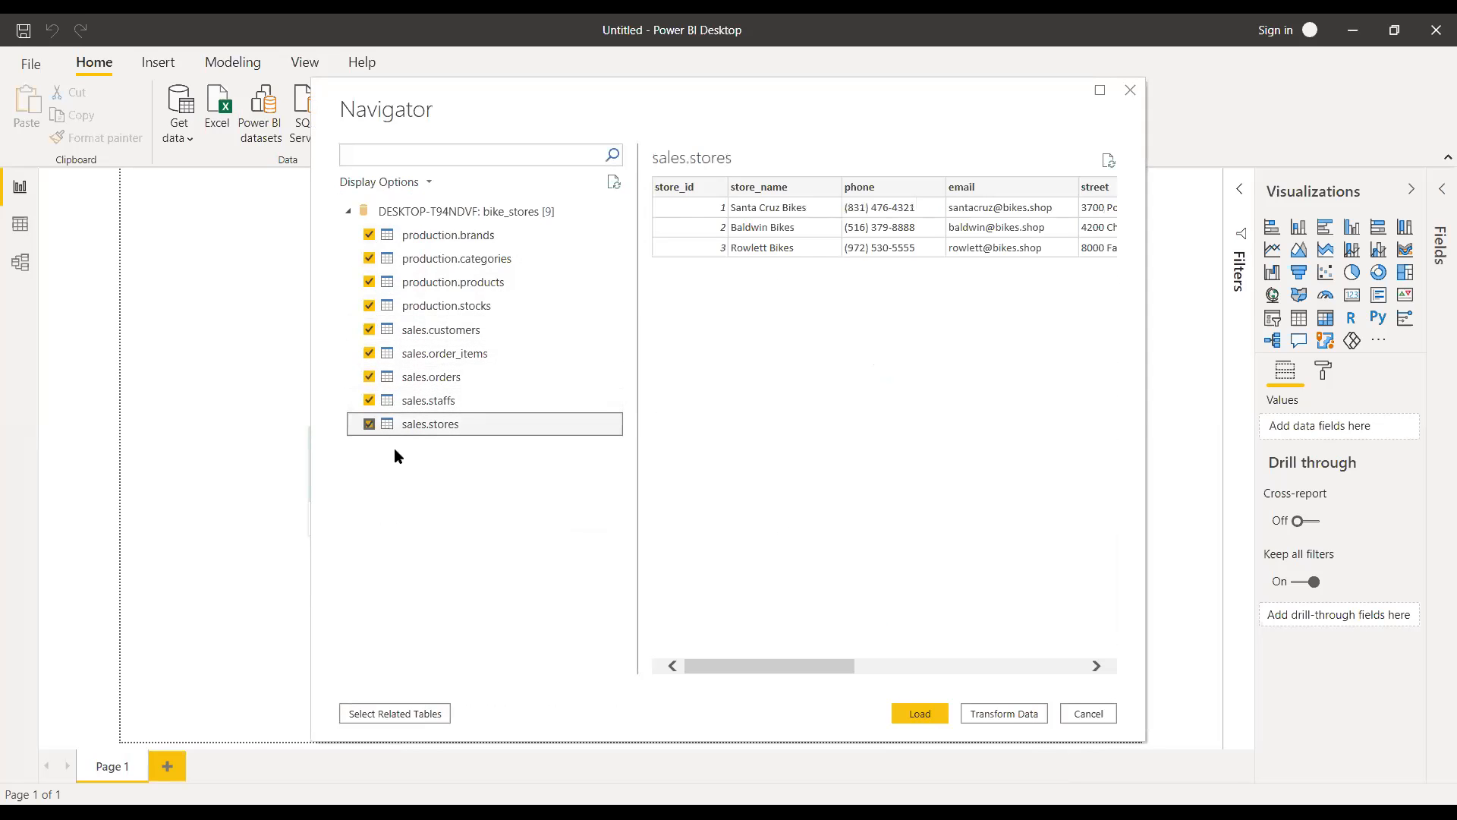
{"action": "left_click", "coordinate": [923, 716]}
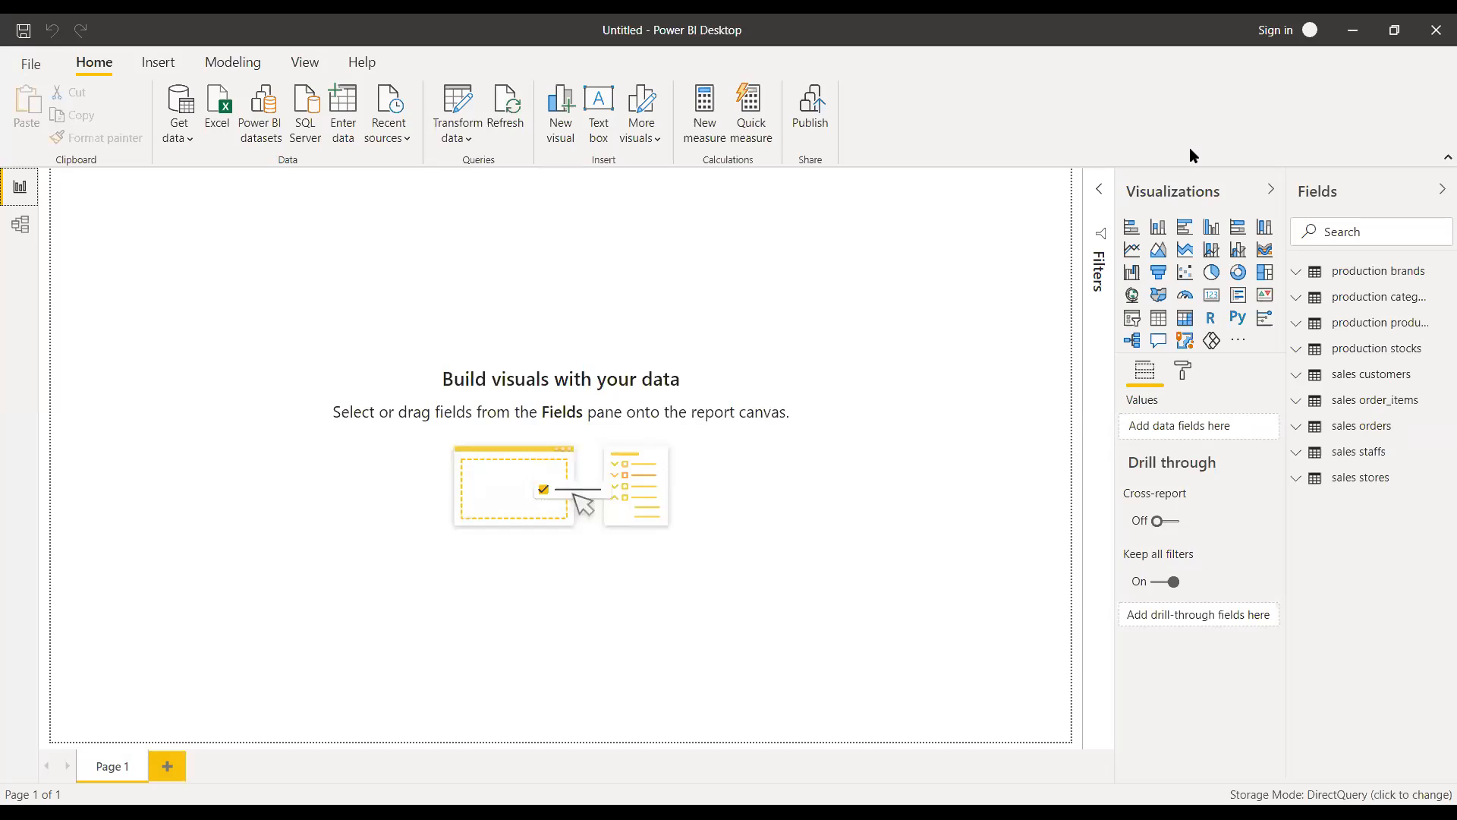
- Examine the relationships between the production and sales tables in the model view, and return to the report page
{"action": "left_click", "coordinate": [23, 230]}
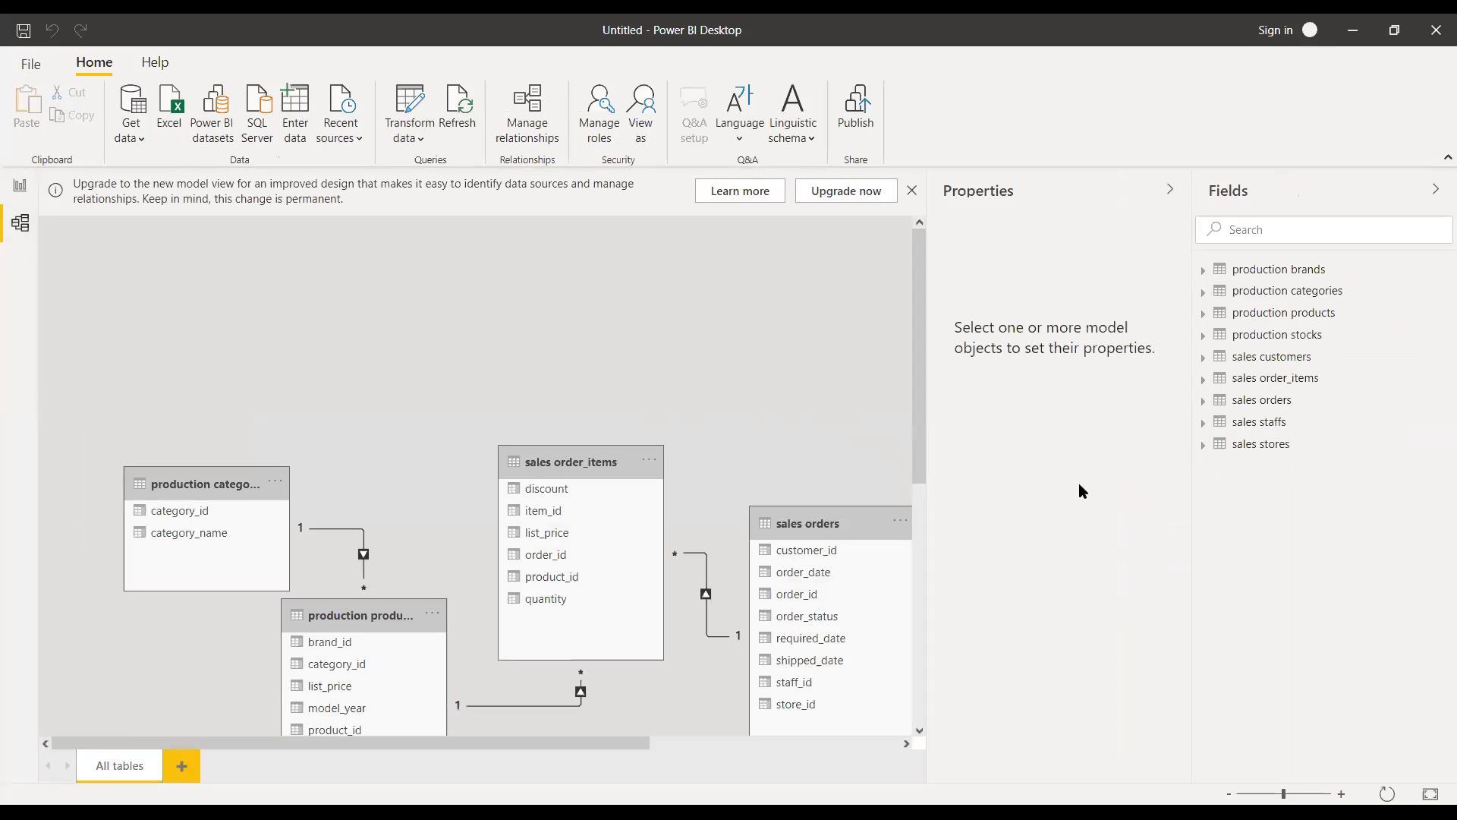
{"action": "left_click_drag", "start_coordinate": [919, 485], "coordinate": [920, 571]}
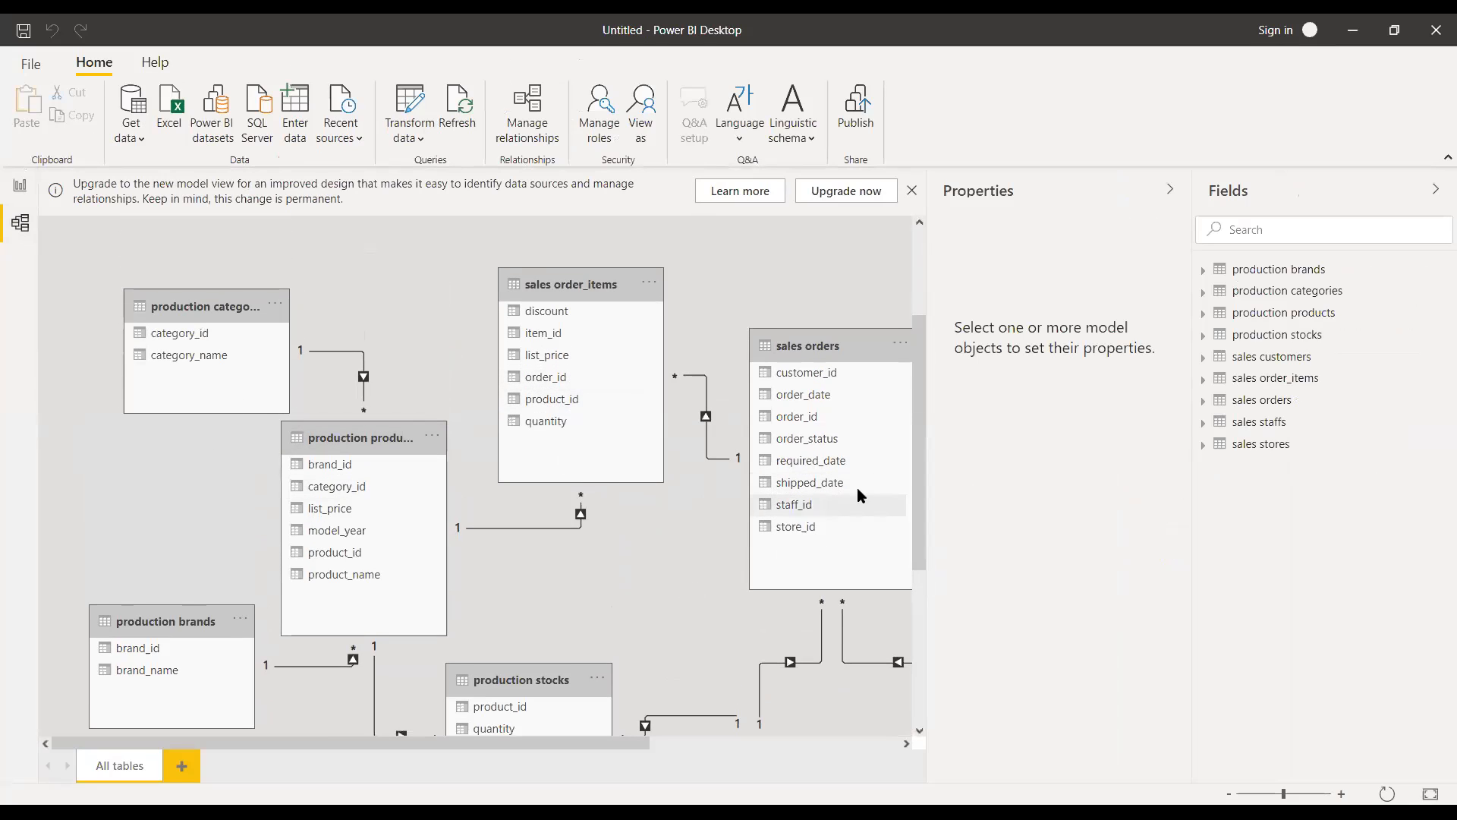
{"action": "left_click_drag", "start_coordinate": [917, 433], "coordinate": [920, 519]}
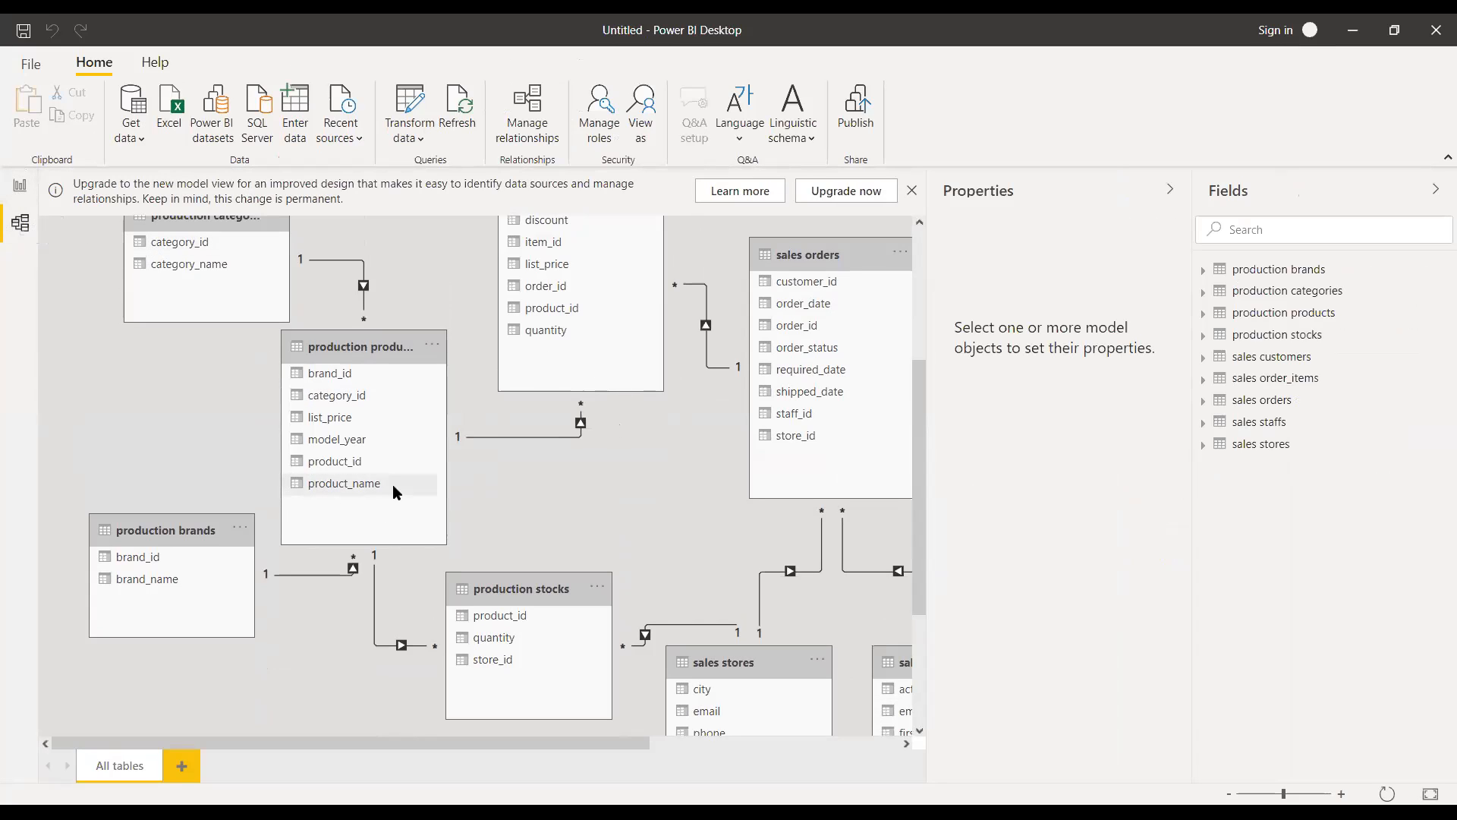
{"action": "left_click", "coordinate": [20, 190]}
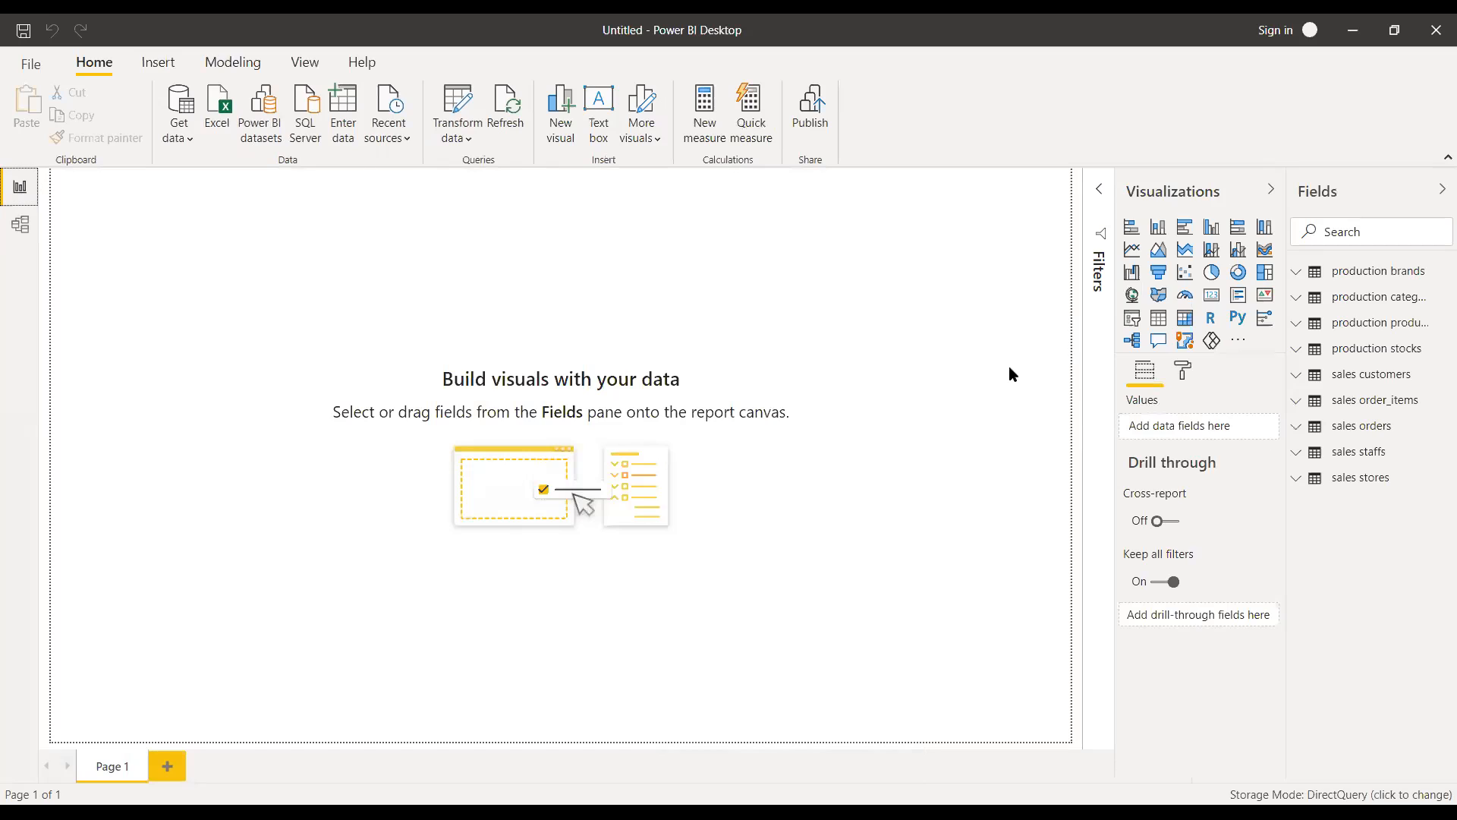
- Add an empty table visual to the report page and place it near the page's upper-left corner
{"action": "left_click", "coordinate": [1217, 302]}
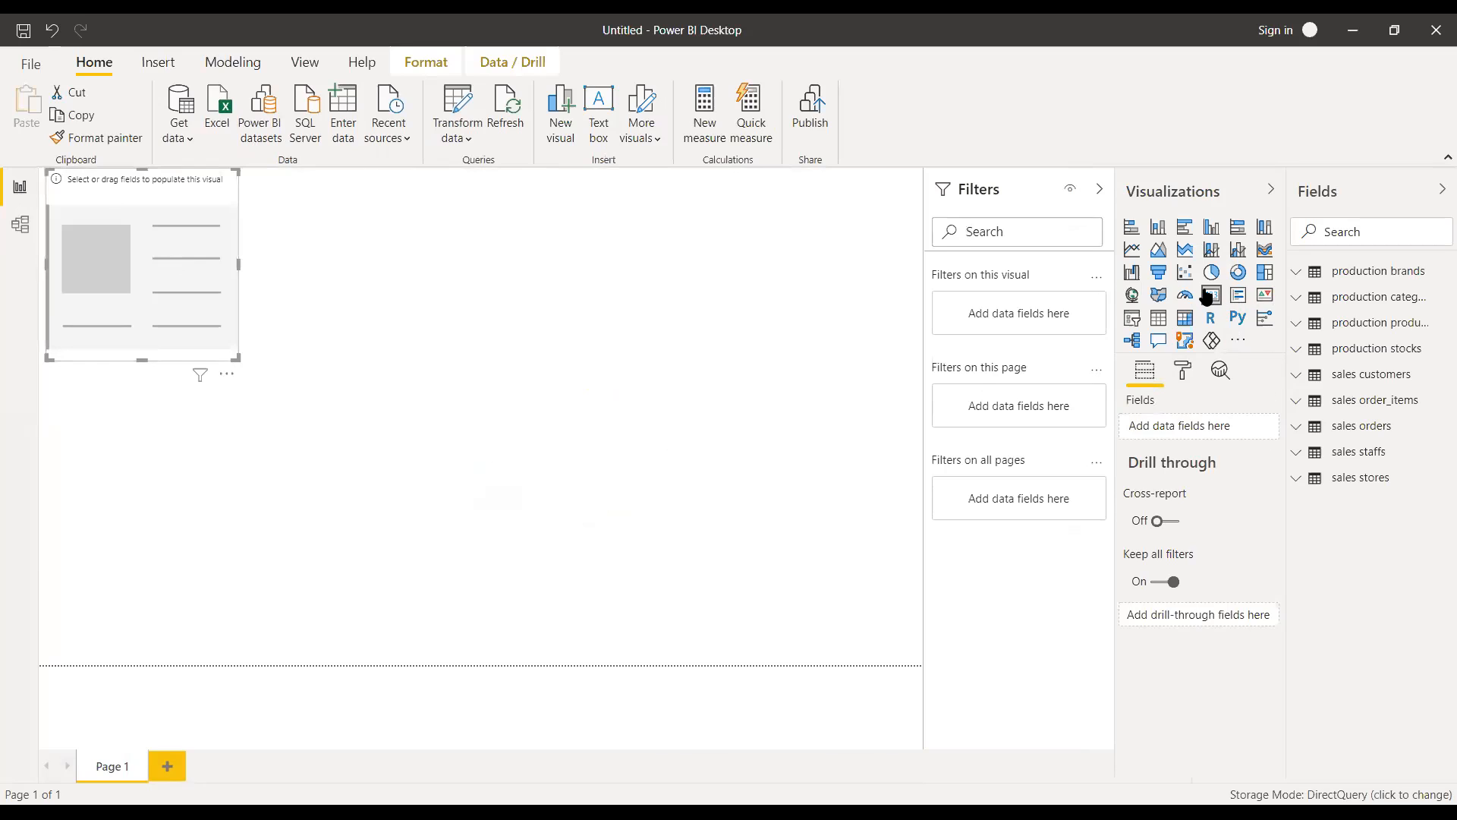
{"action": "left_click", "coordinate": [1162, 320]}
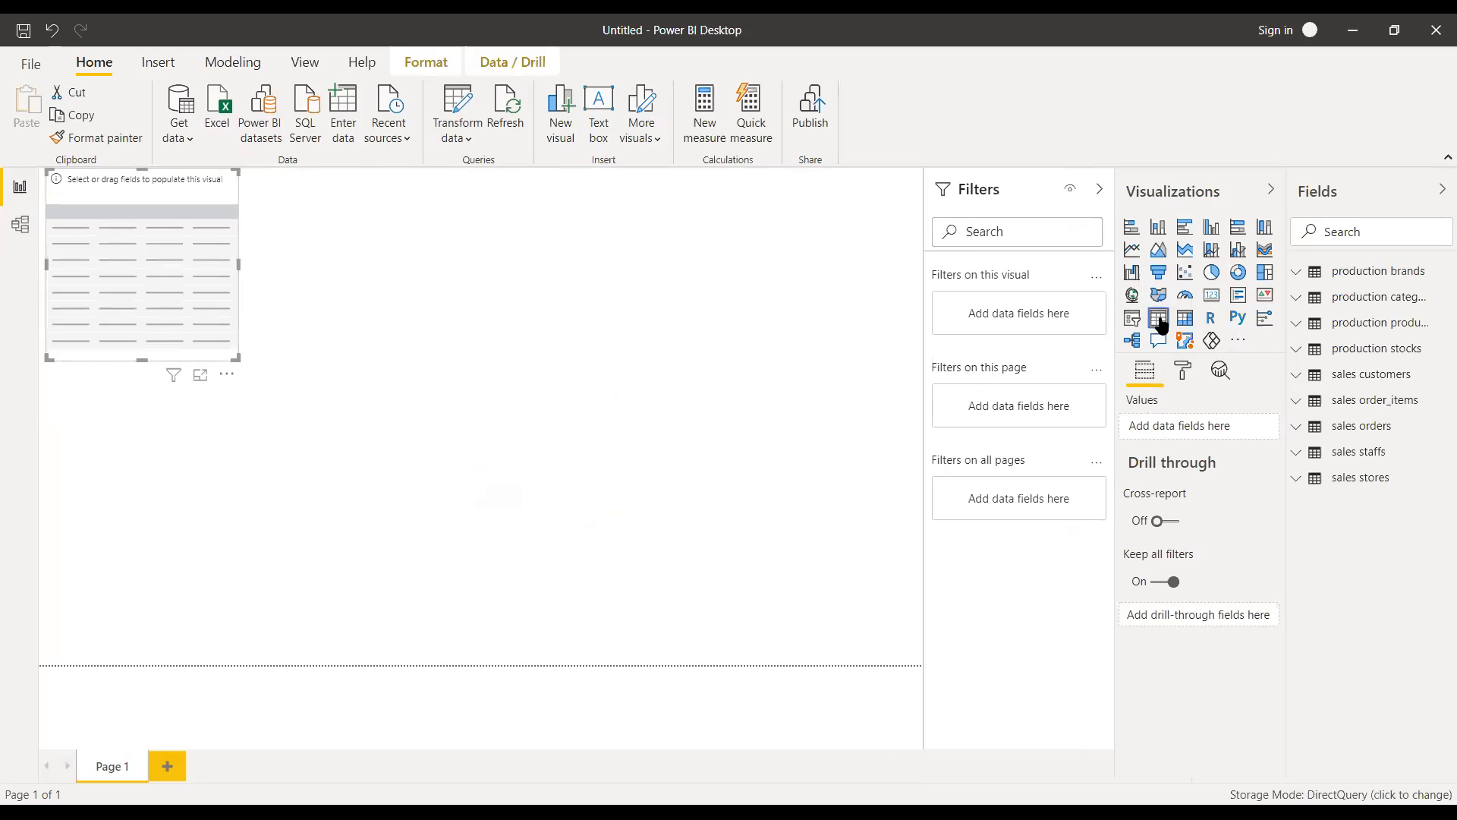
{"action": "left_click_drag", "start_coordinate": [124, 188], "coordinate": [174, 197]}
{"action": "left_click", "coordinate": [699, 417]}
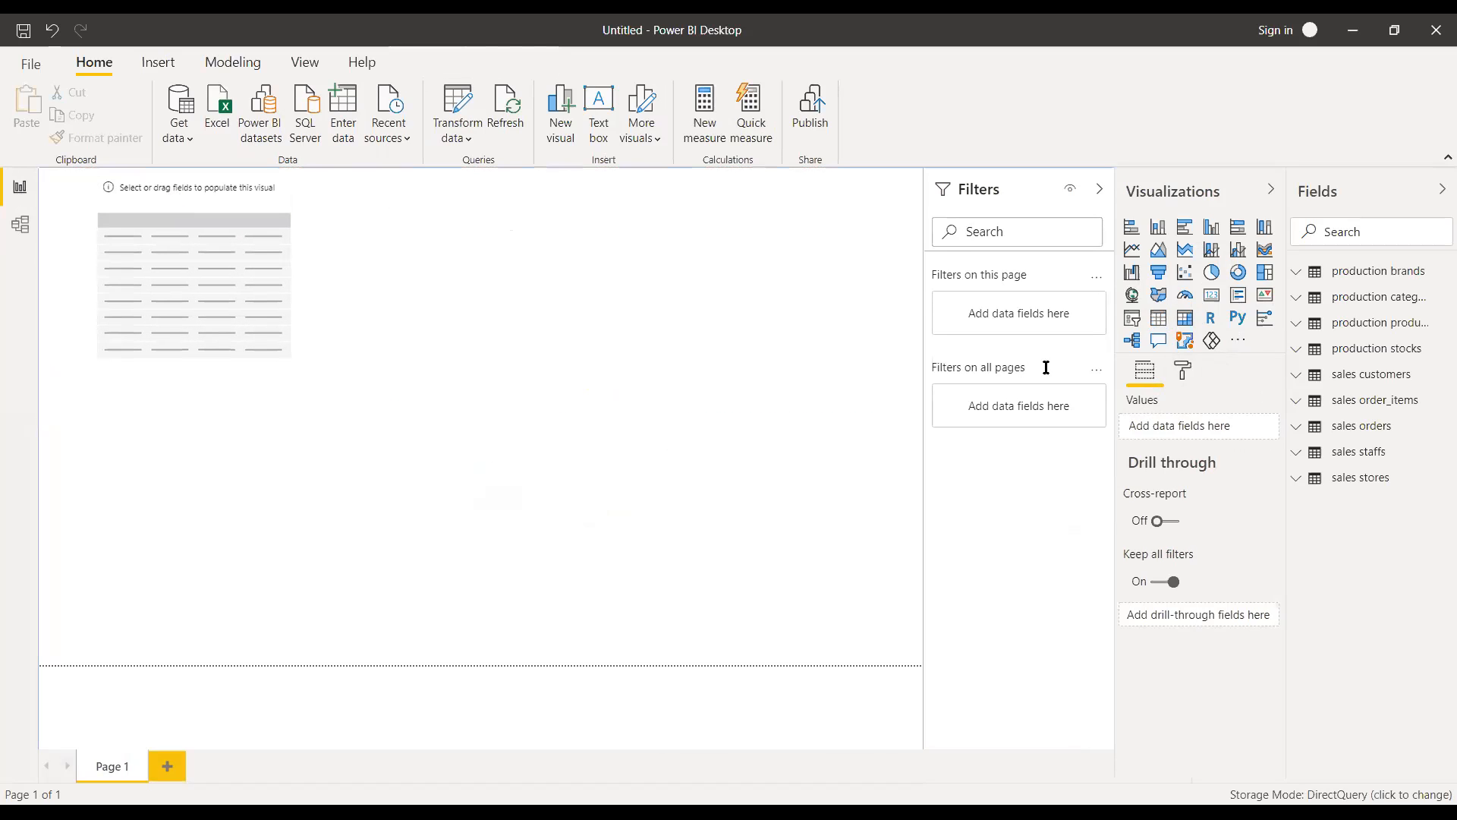
- Add a card visual to the right of the table visual, showing the count of product_id from production stocks
{"action": "left_click", "coordinate": [1217, 298]}
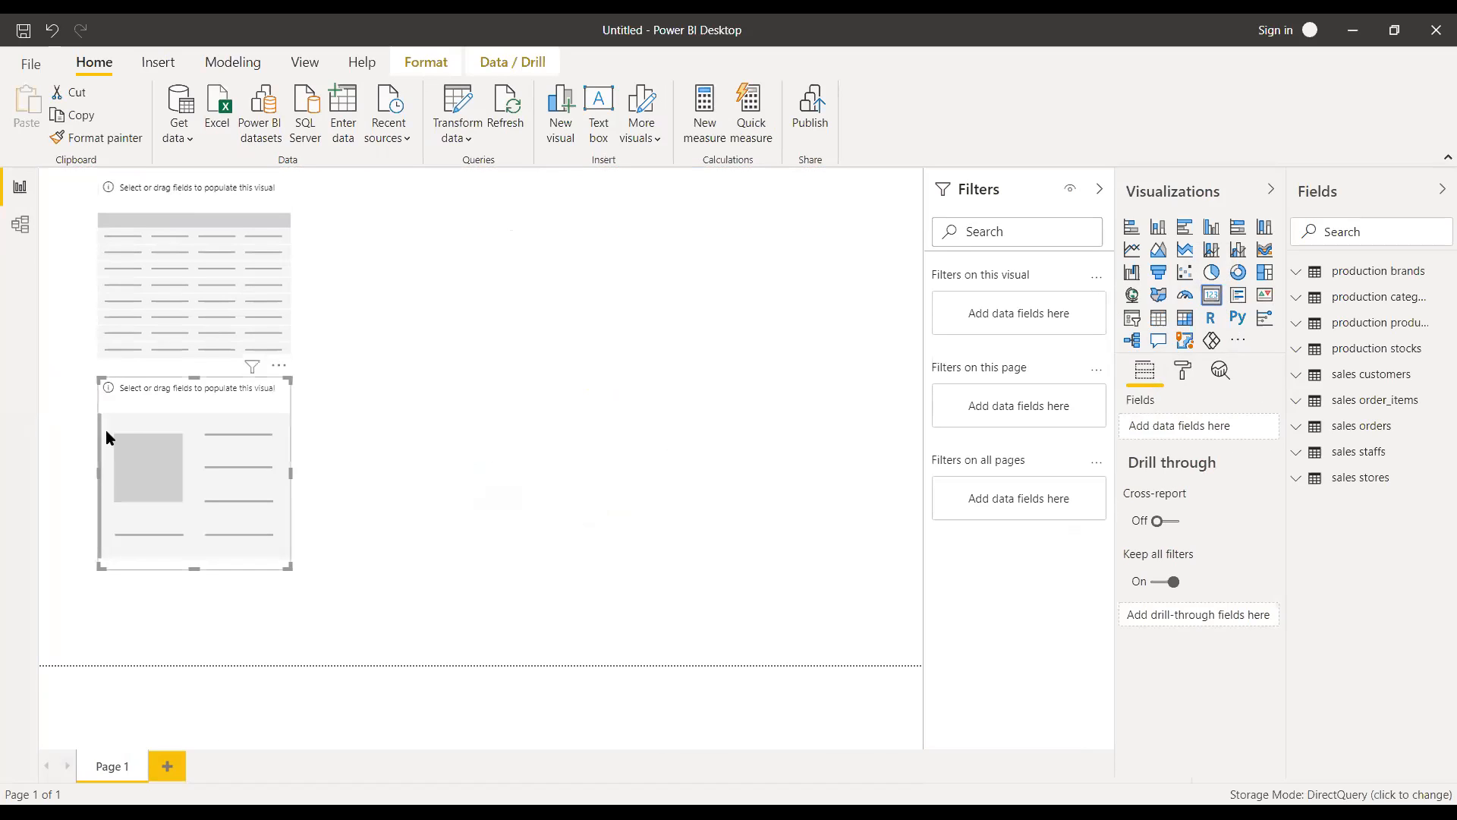
{"action": "left_click_drag", "start_coordinate": [165, 400], "coordinate": [585, 224]}
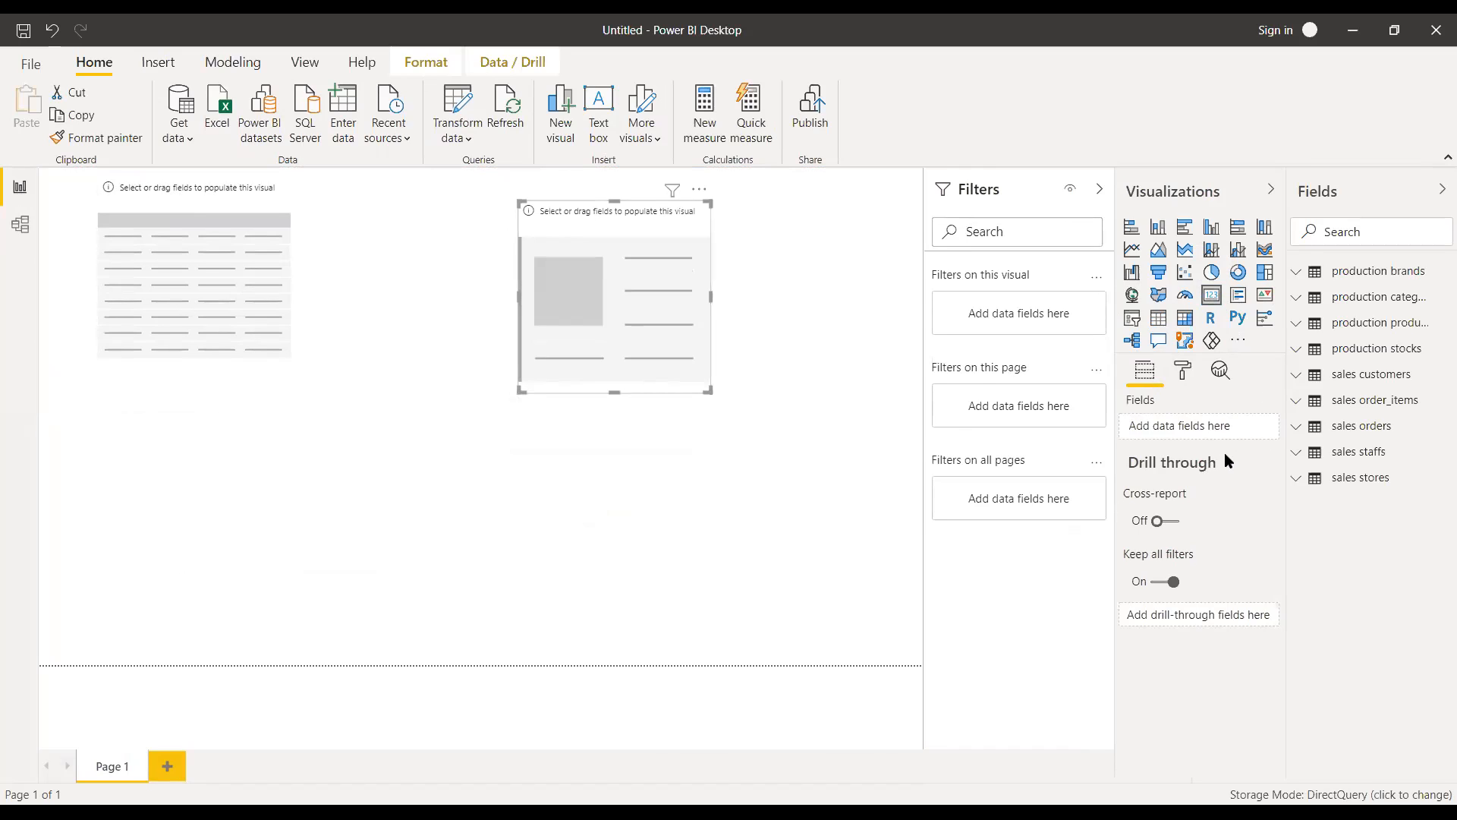
{"action": "left_click", "coordinate": [1416, 358]}
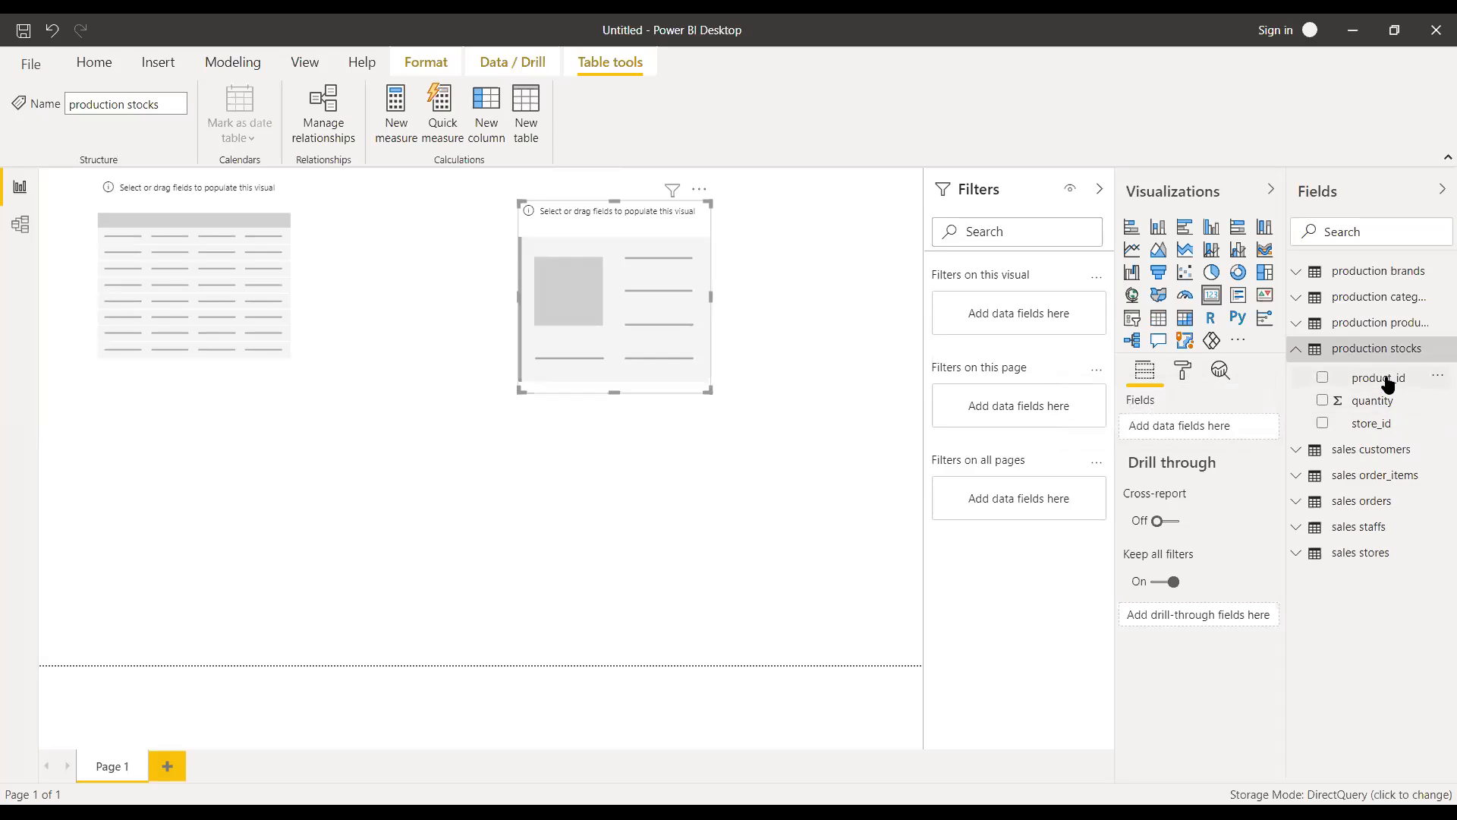
{"action": "left_click", "coordinate": [1323, 380]}
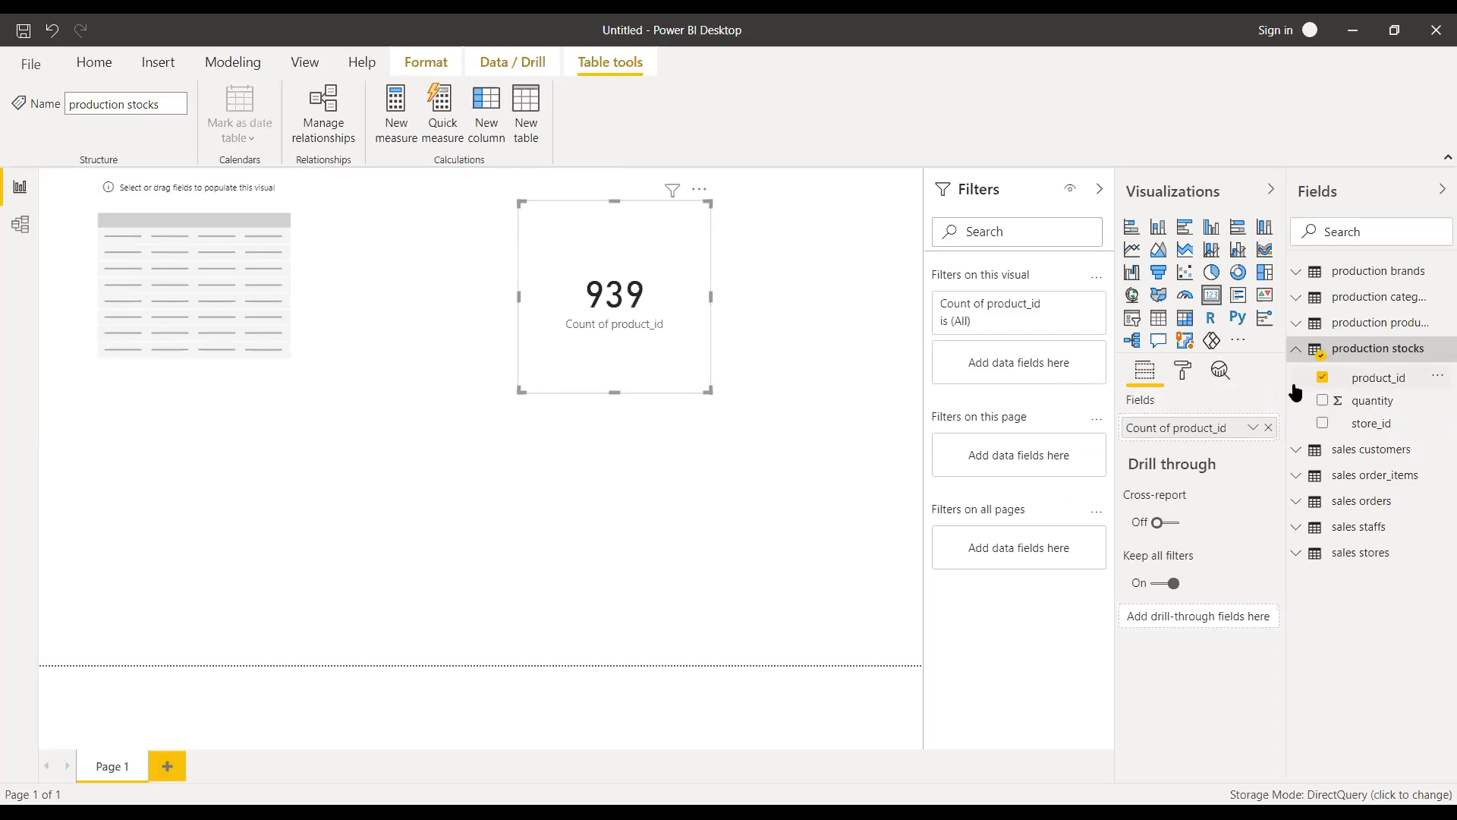
- Remove the product_id count from the card, and fill the table visual with product_id and quantity from production stocks
{"action": "left_click", "coordinate": [1269, 427]}
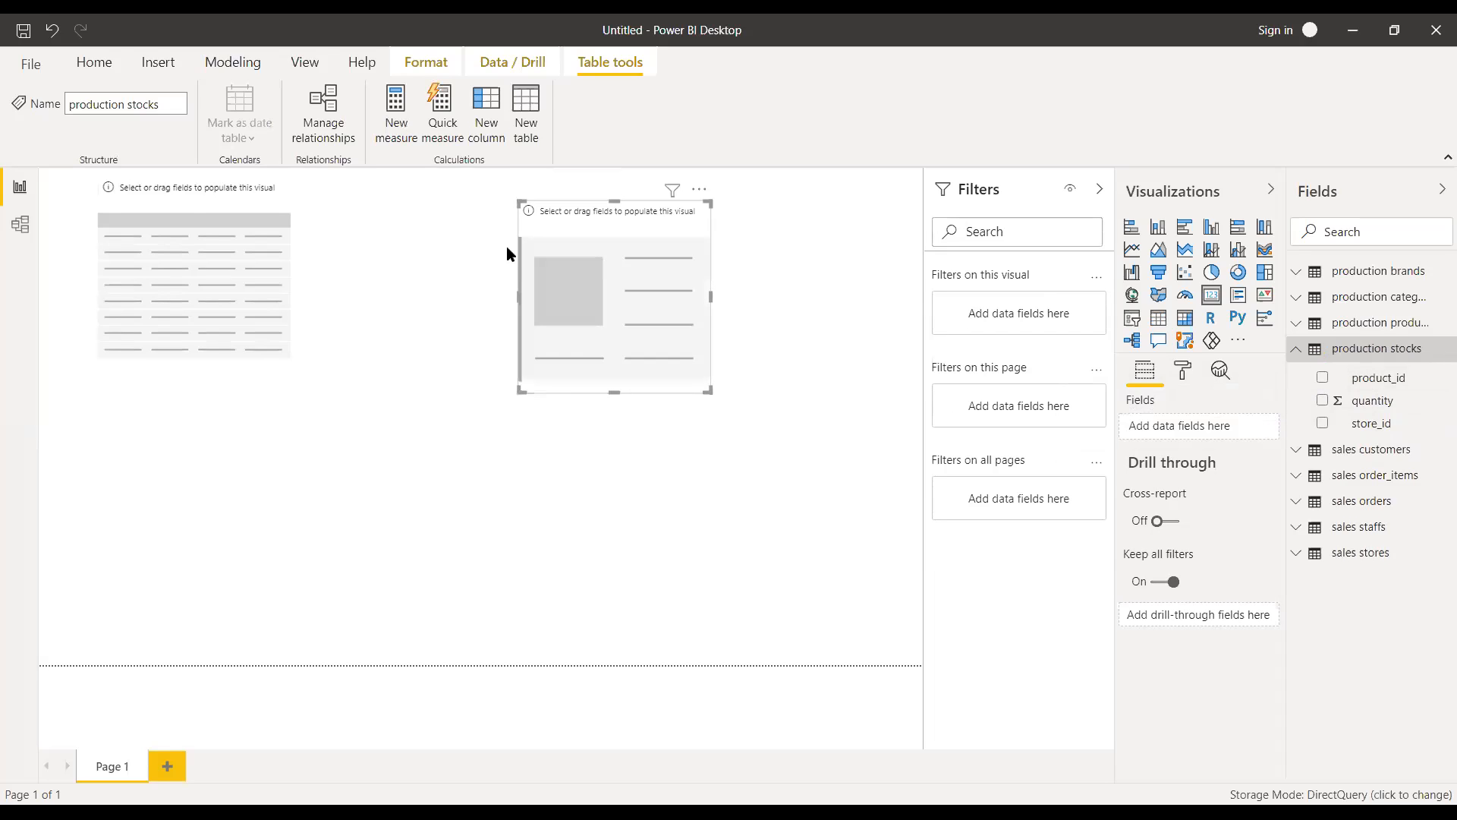
{"action": "left_click", "coordinate": [184, 205]}
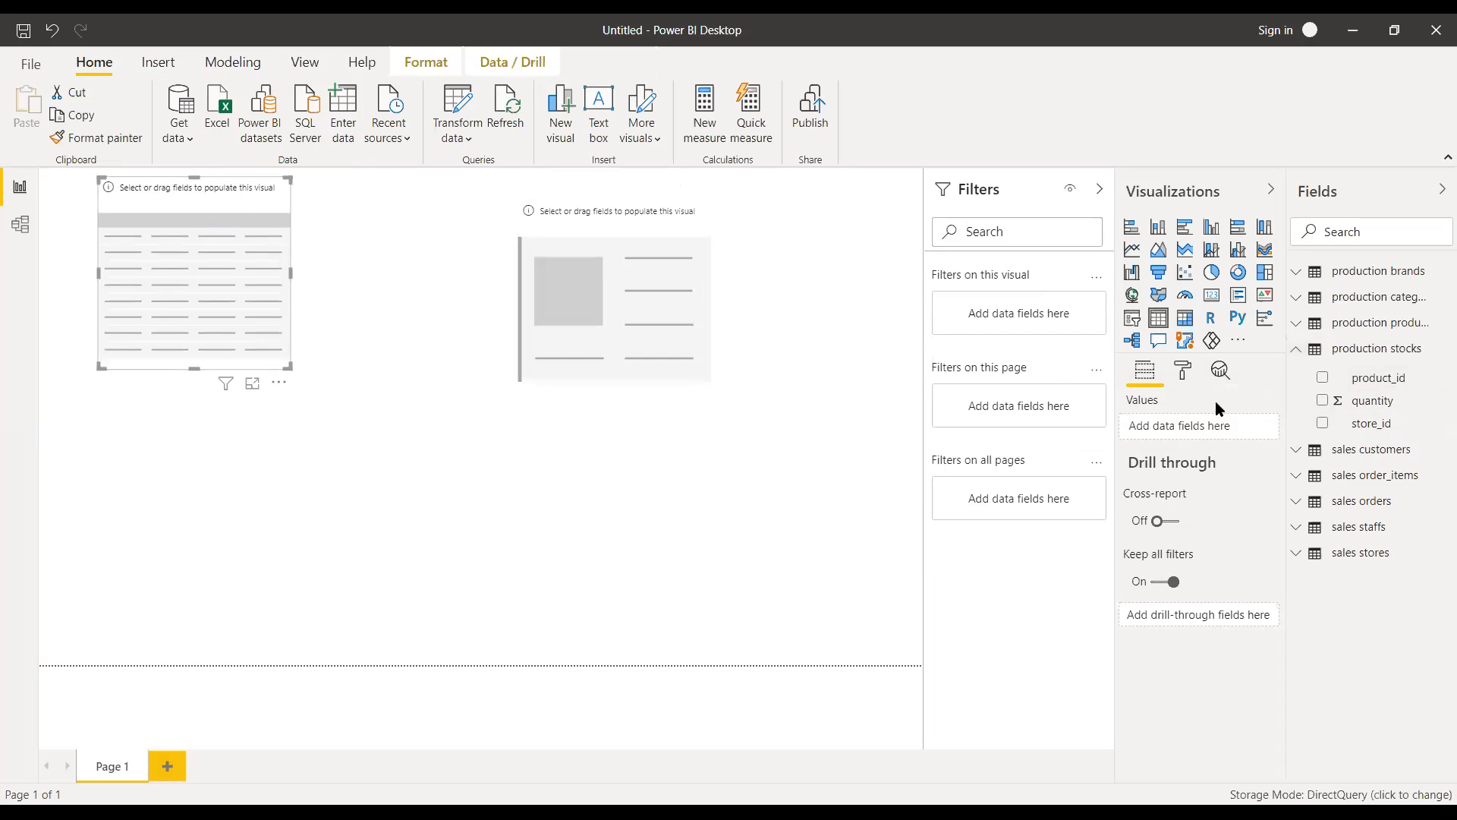
{"action": "left_click", "coordinate": [1323, 378]}
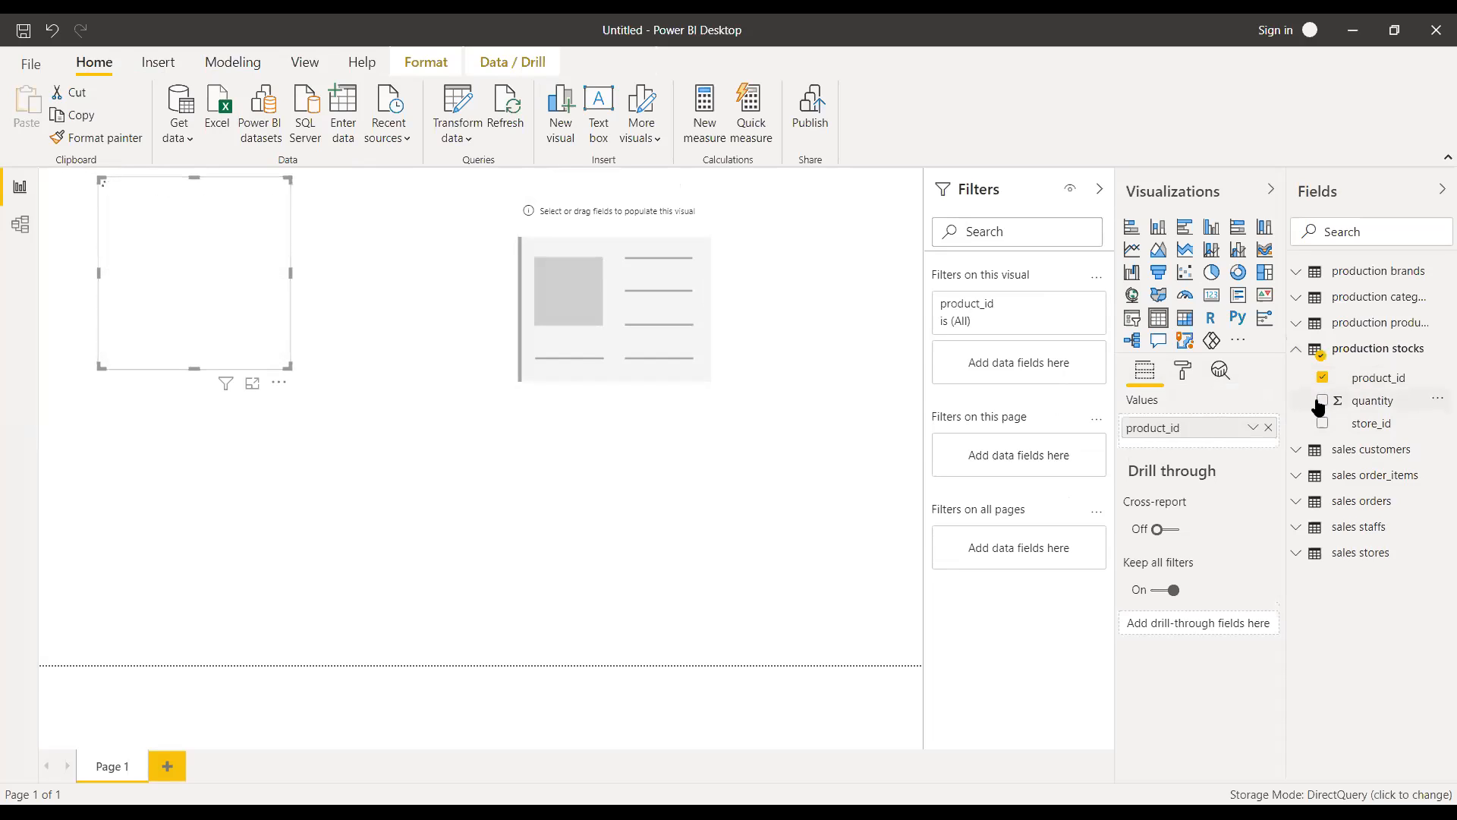
{"action": "left_click", "coordinate": [1323, 400]}
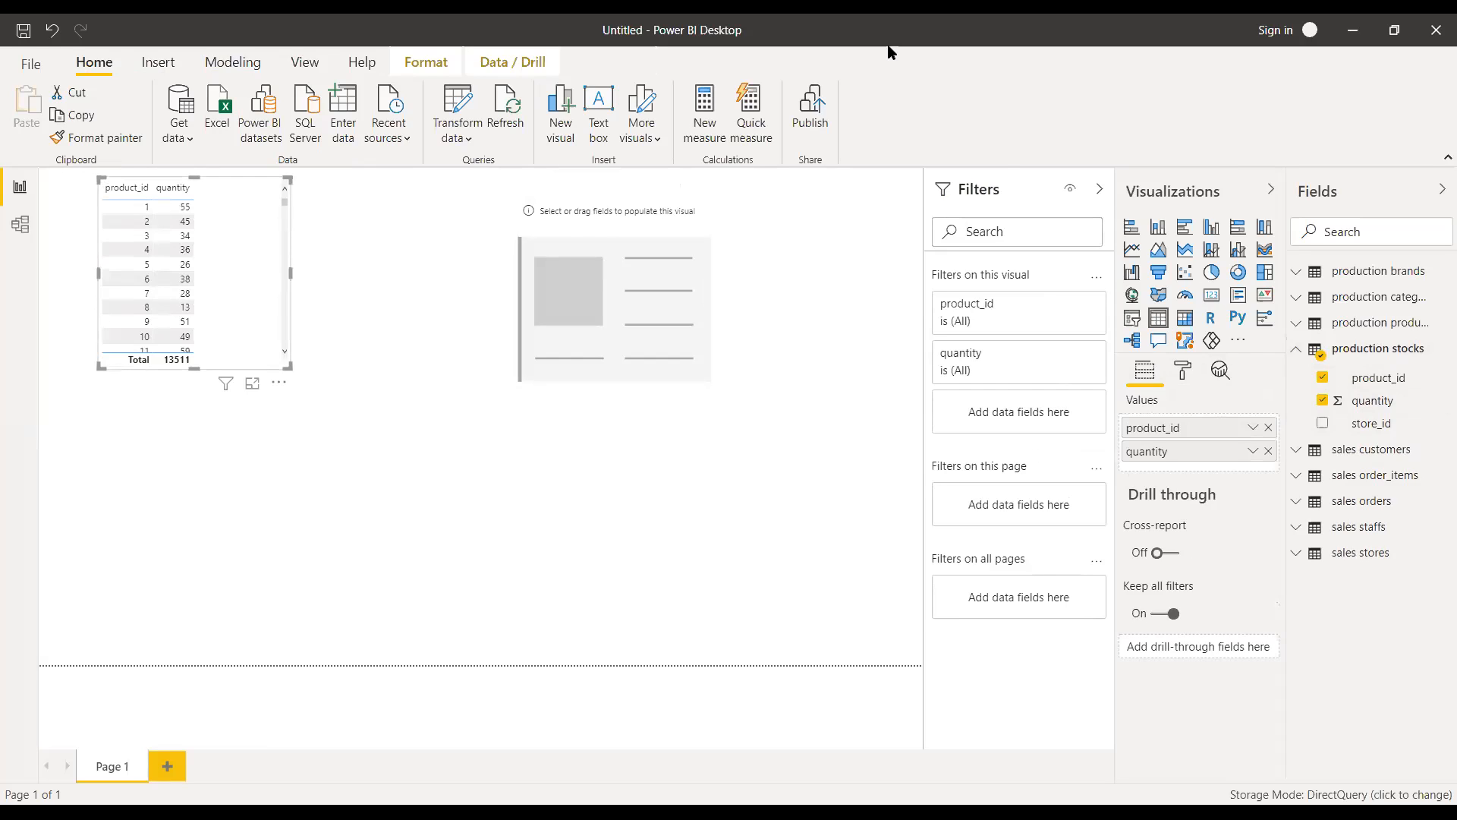
- Show the production stocks quantity in the card visual and enlarge the card to about 321 by 293
{"action": "left_click", "coordinate": [602, 228]}
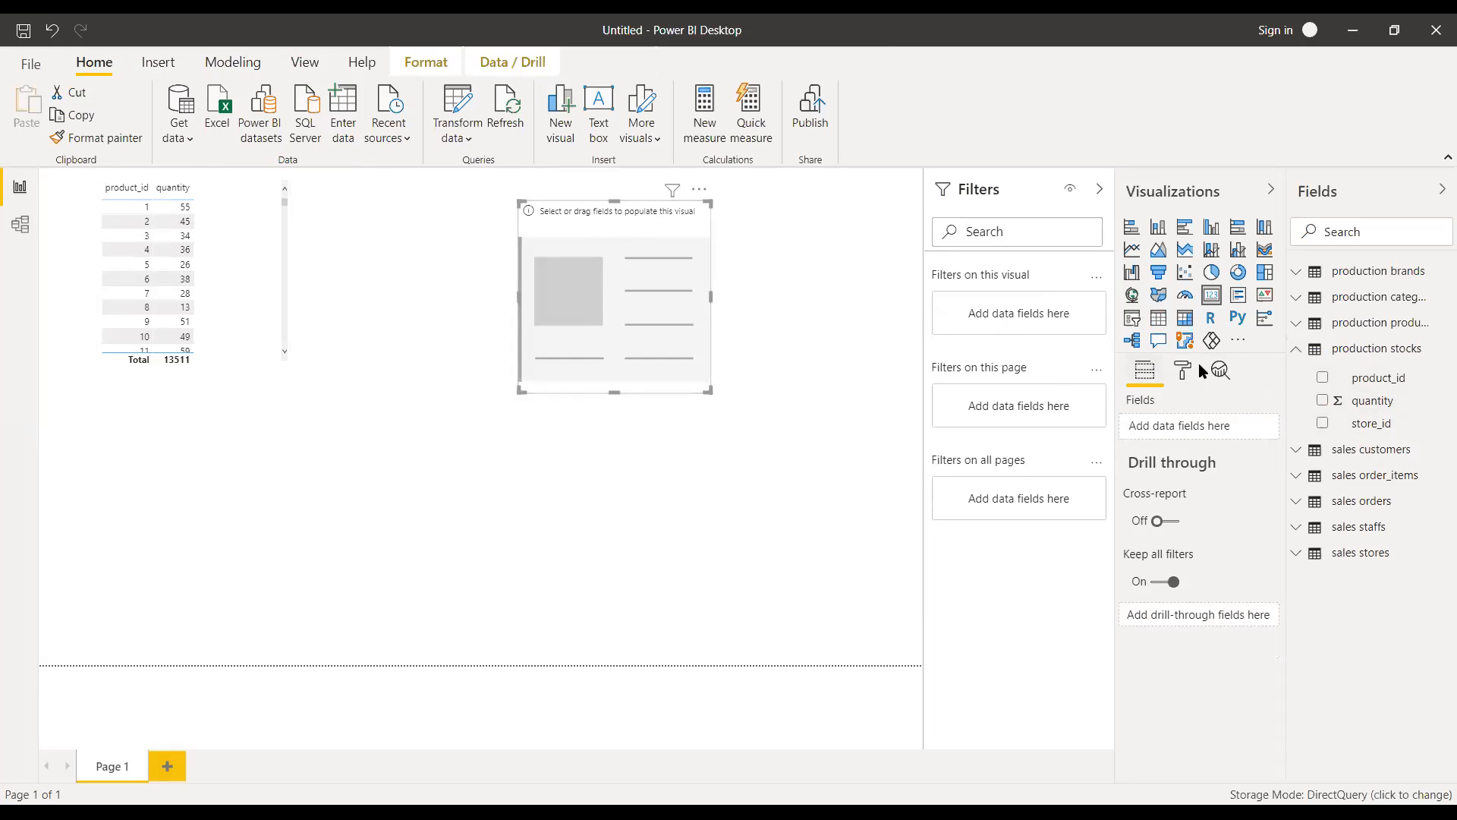
{"action": "left_click", "coordinate": [1323, 400]}
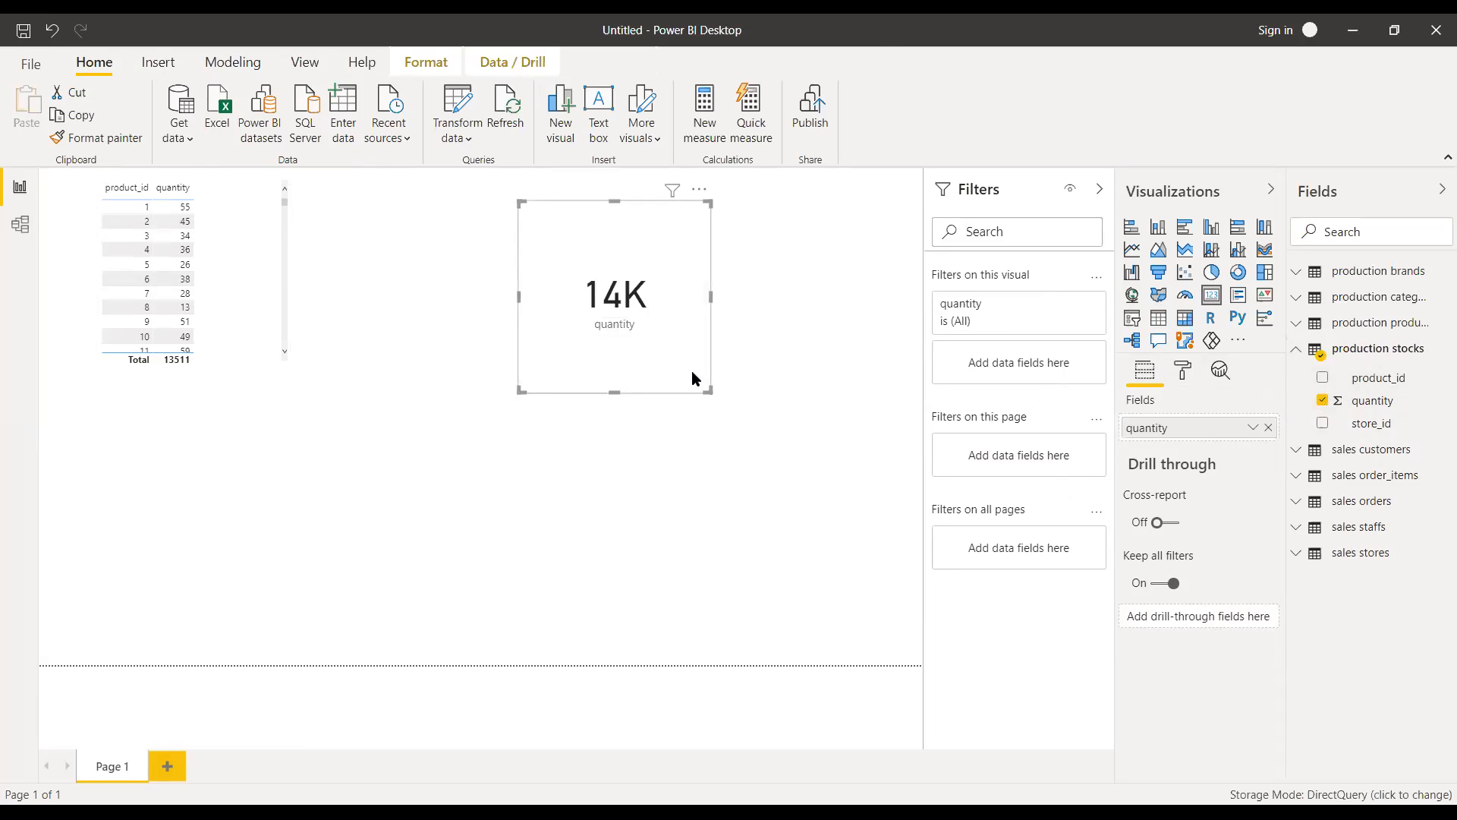
{"action": "mouse_move", "coordinate": [713, 384]}
{"action": "left_mouse_down"}
{"action": "mouse_move", "coordinate": [726, 336]}
{"action": "mouse_move", "coordinate": [797, 356]}
{"action": "left_mouse_up"}
{"action": "left_click", "coordinate": [630, 325]}
{"action": "left_click_drag", "start_coordinate": [709, 391], "coordinate": [739, 400]}
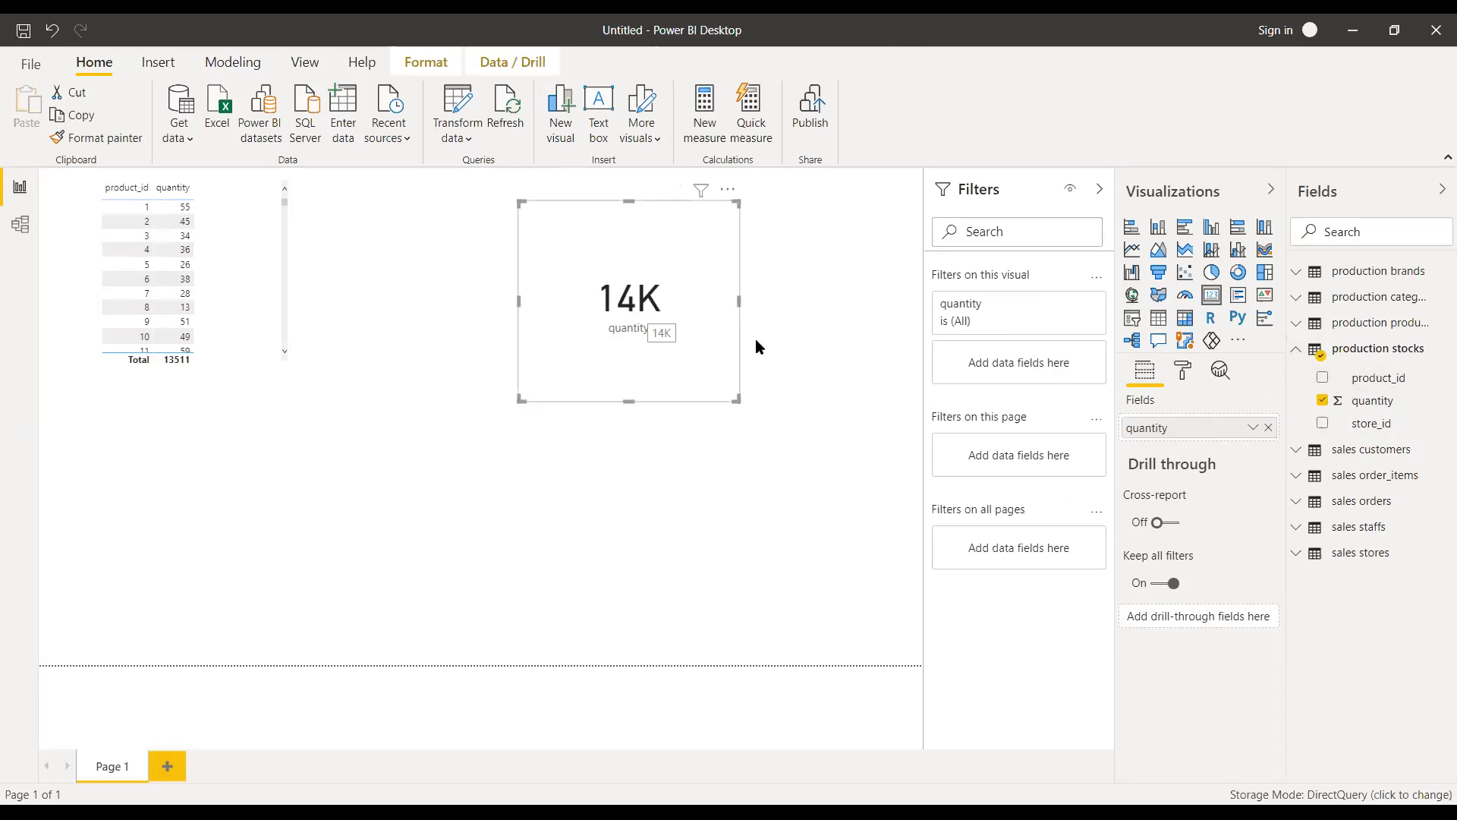
- Examine the card's formatting options, expanding its general and data label settings
{"action": "left_click", "coordinate": [1185, 372]}
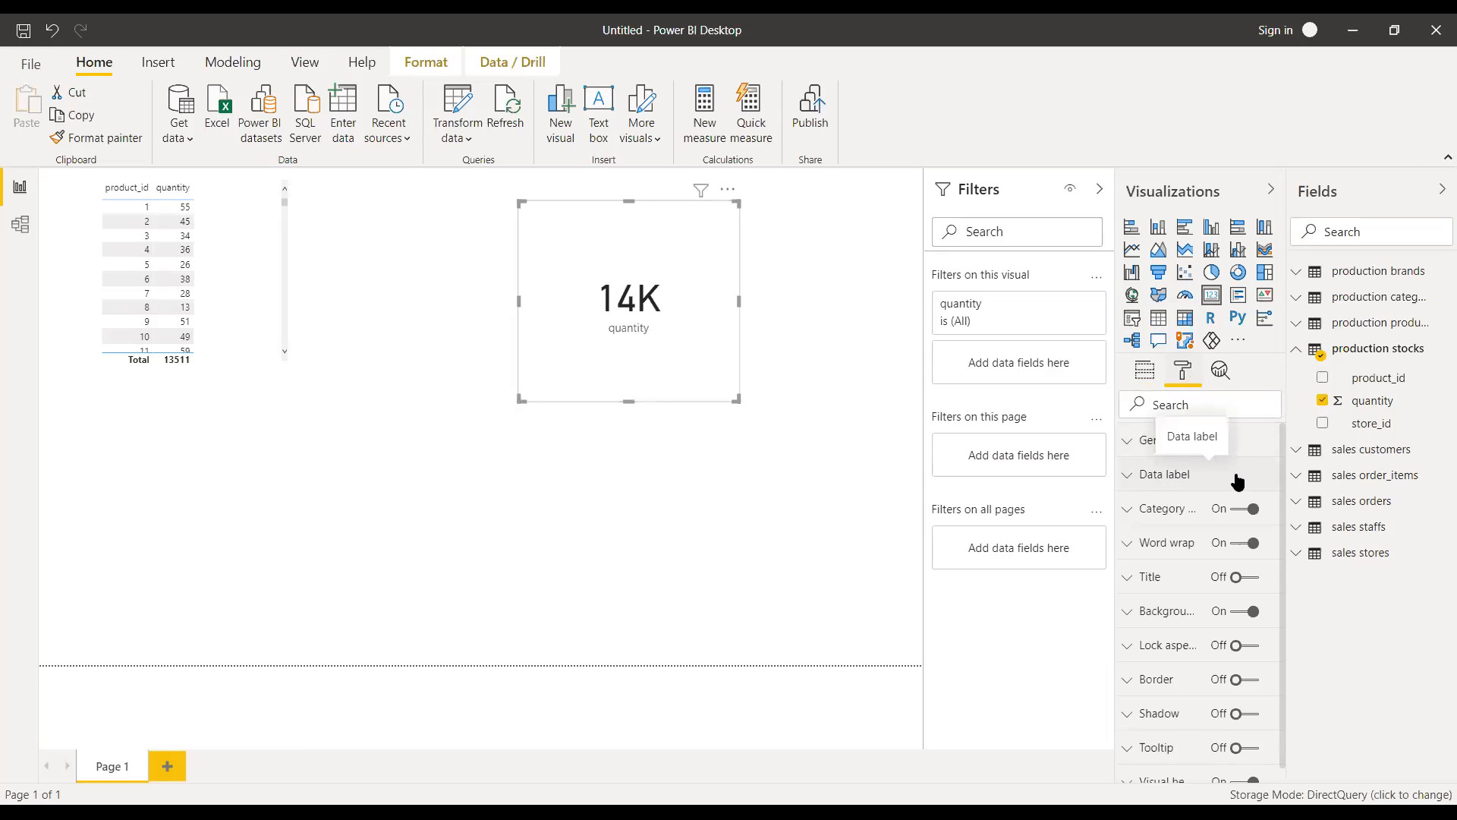
{"action": "left_click", "coordinate": [1124, 446]}
{"action": "scroll", "coordinate": [1207, 511], "scroll_direction": "down", "scroll_amount": 3}
{"action": "scroll", "coordinate": [1199, 531], "scroll_direction": "down", "scroll_amount": 3}
{"action": "scroll", "coordinate": [1200, 536], "scroll_direction": "up", "scroll_amount": 4}
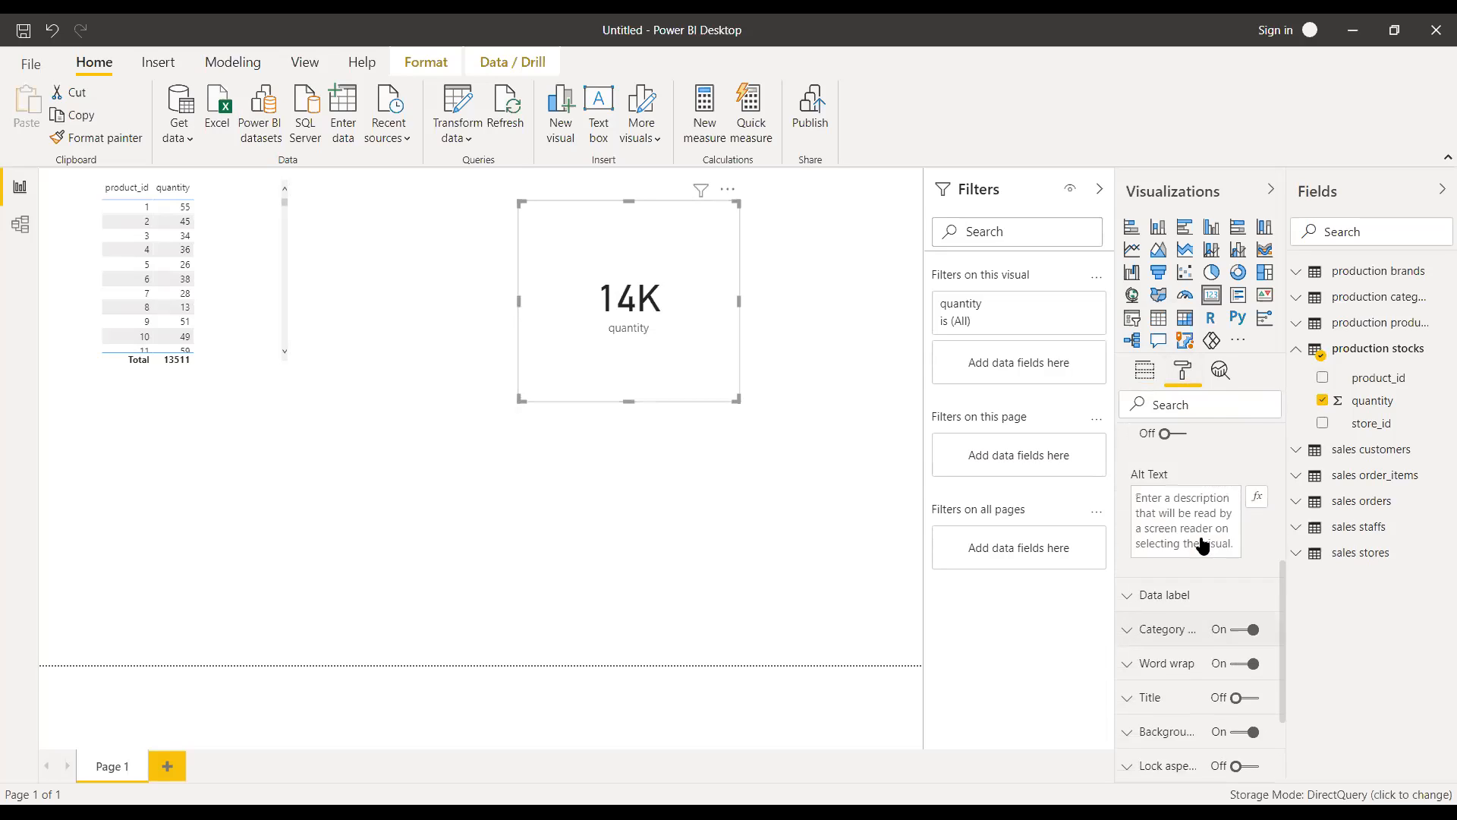
{"action": "scroll", "coordinate": [1200, 541], "scroll_direction": "up", "scroll_amount": 1}
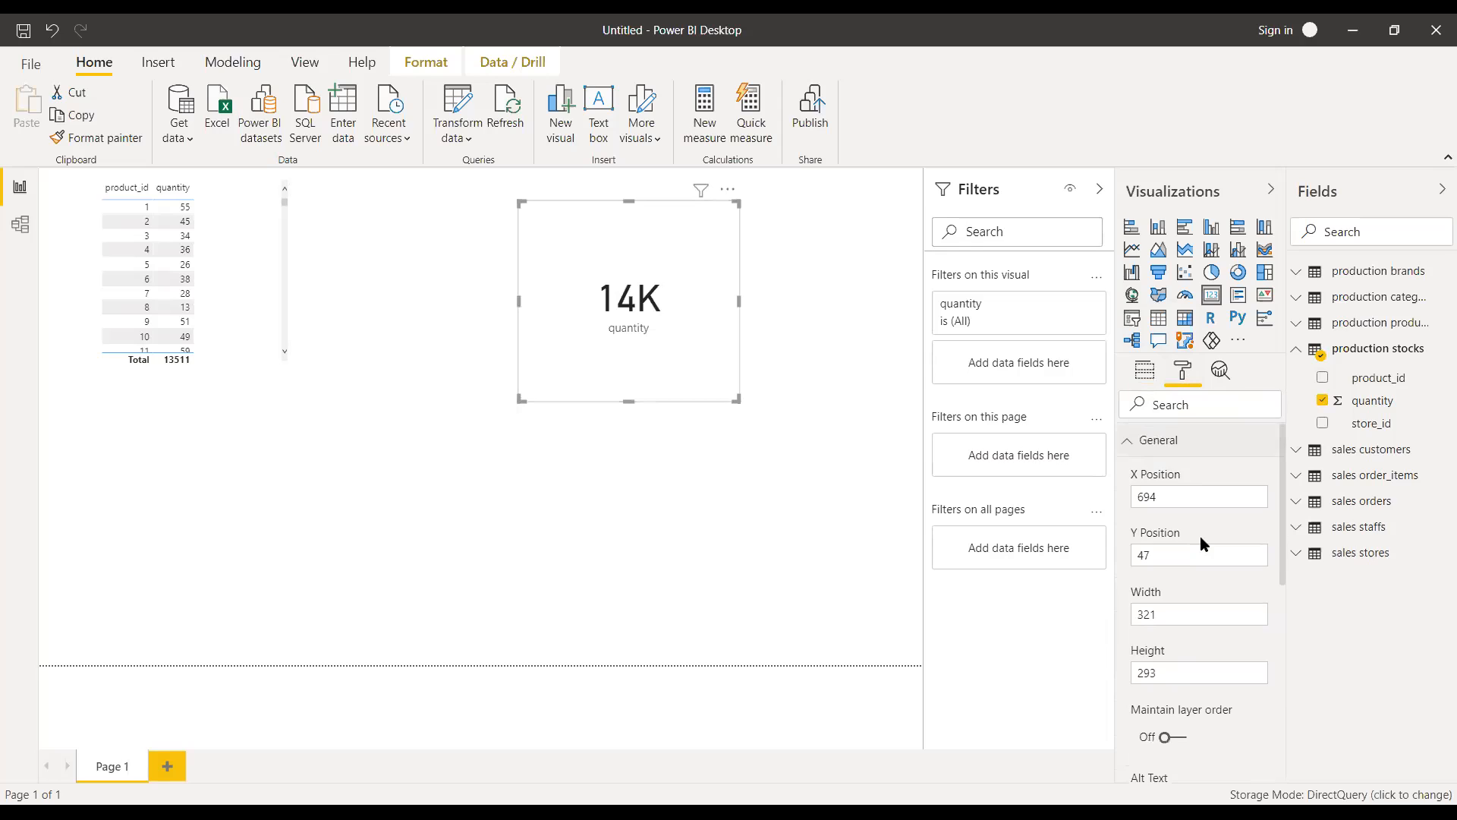
{"action": "scroll", "coordinate": [1200, 537], "scroll_direction": "down", "scroll_amount": 5}
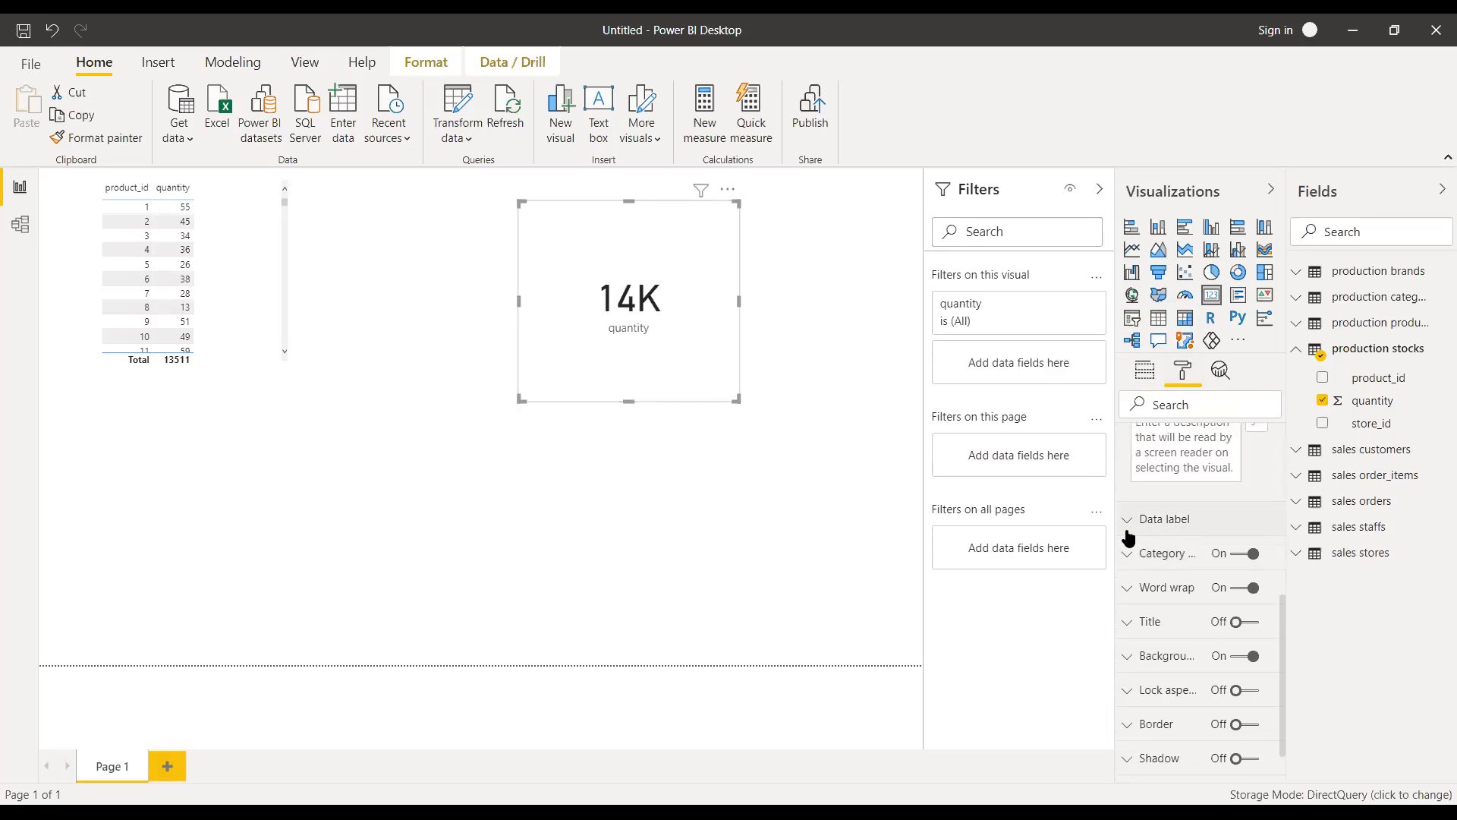
{"action": "left_click", "coordinate": [1129, 531]}
{"action": "scroll", "coordinate": [1210, 548], "scroll_direction": "down", "scroll_amount": 1}
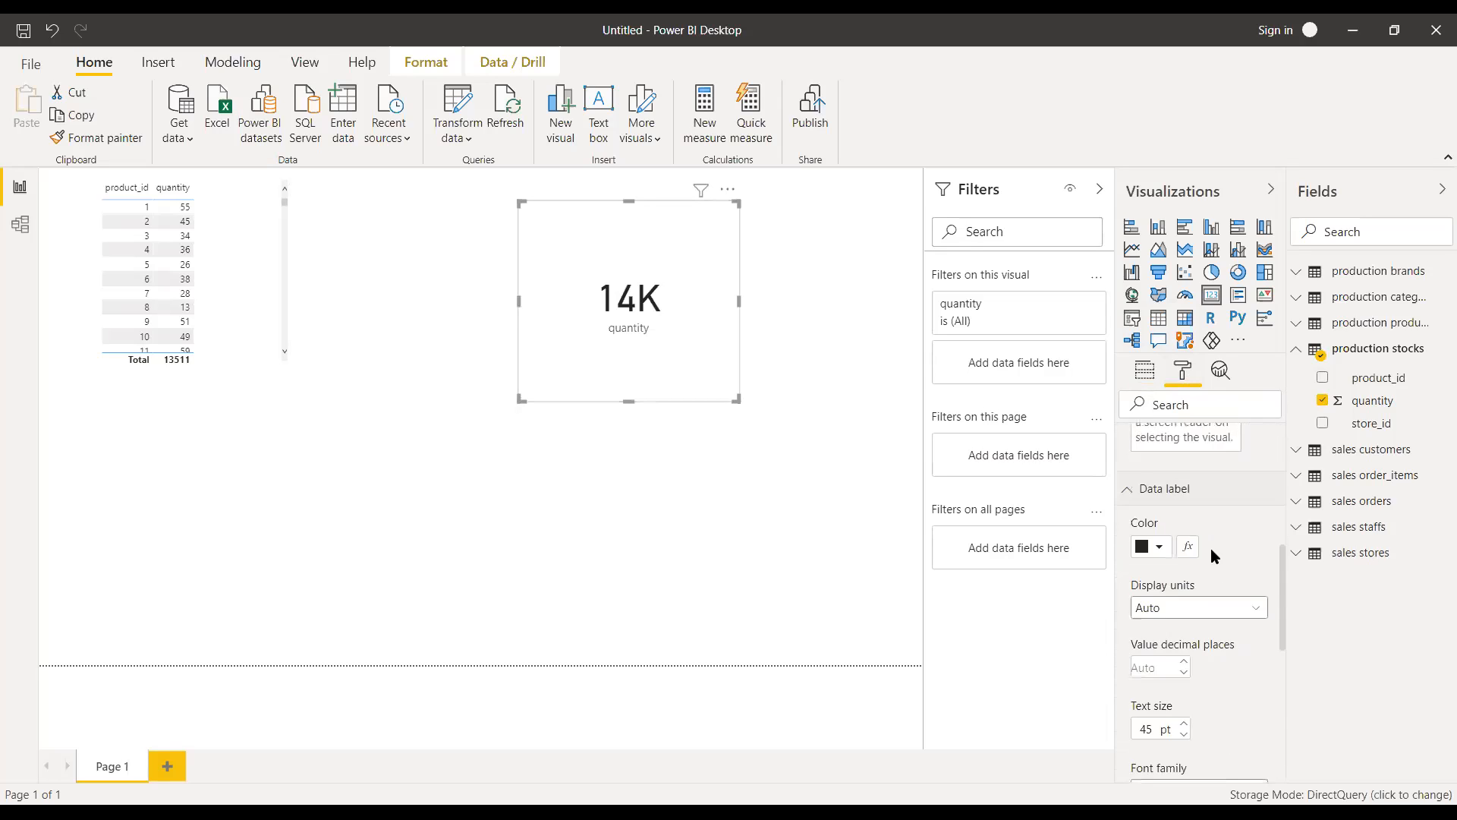
{"action": "scroll", "coordinate": [1214, 557], "scroll_direction": "down", "scroll_amount": 3}
{"action": "scroll", "coordinate": [1243, 554], "scroll_direction": "down", "scroll_amount": 3}
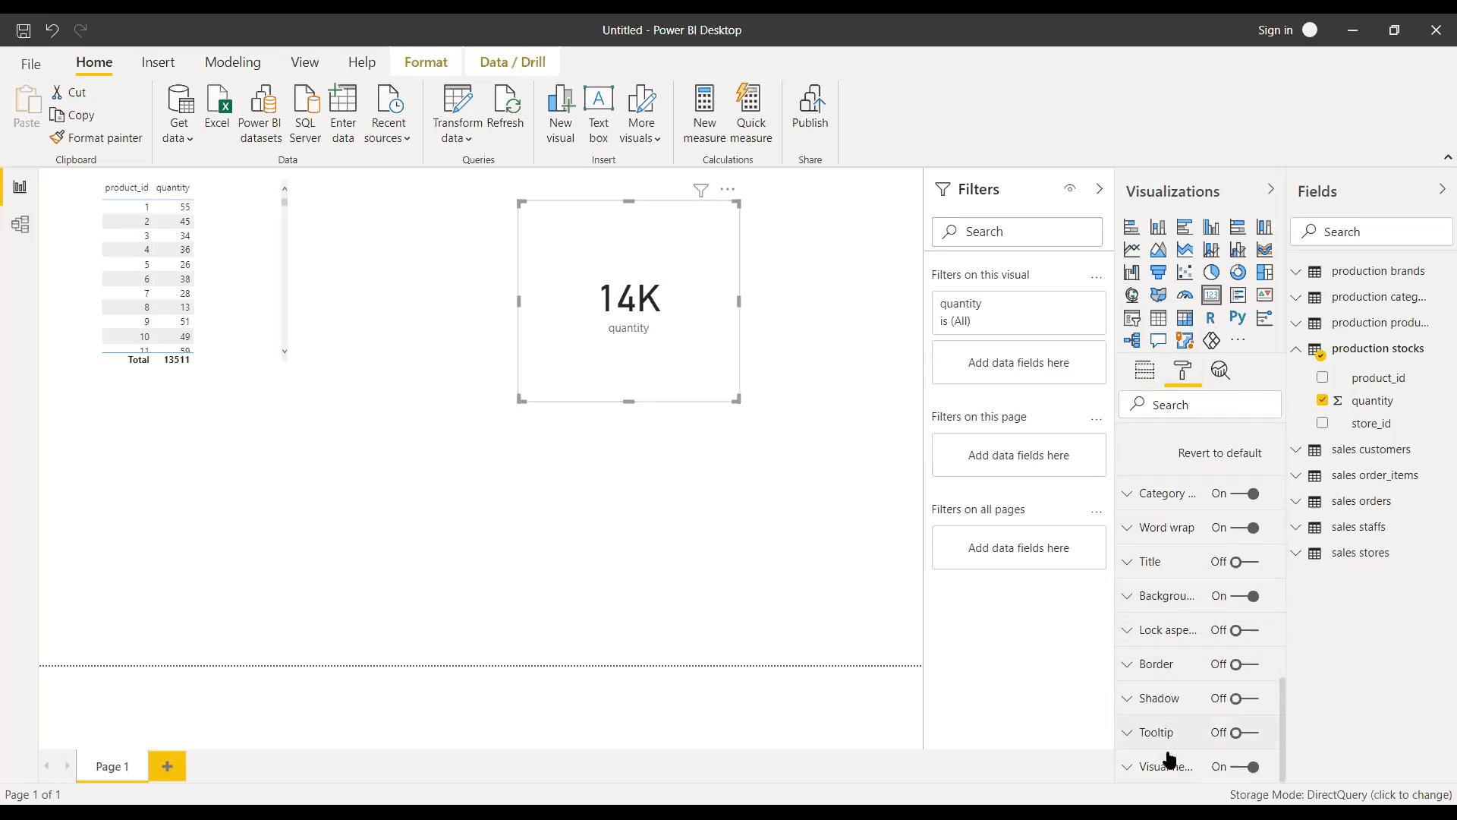
{"action": "scroll", "coordinate": [1183, 579], "scroll_direction": "up", "scroll_amount": 15}
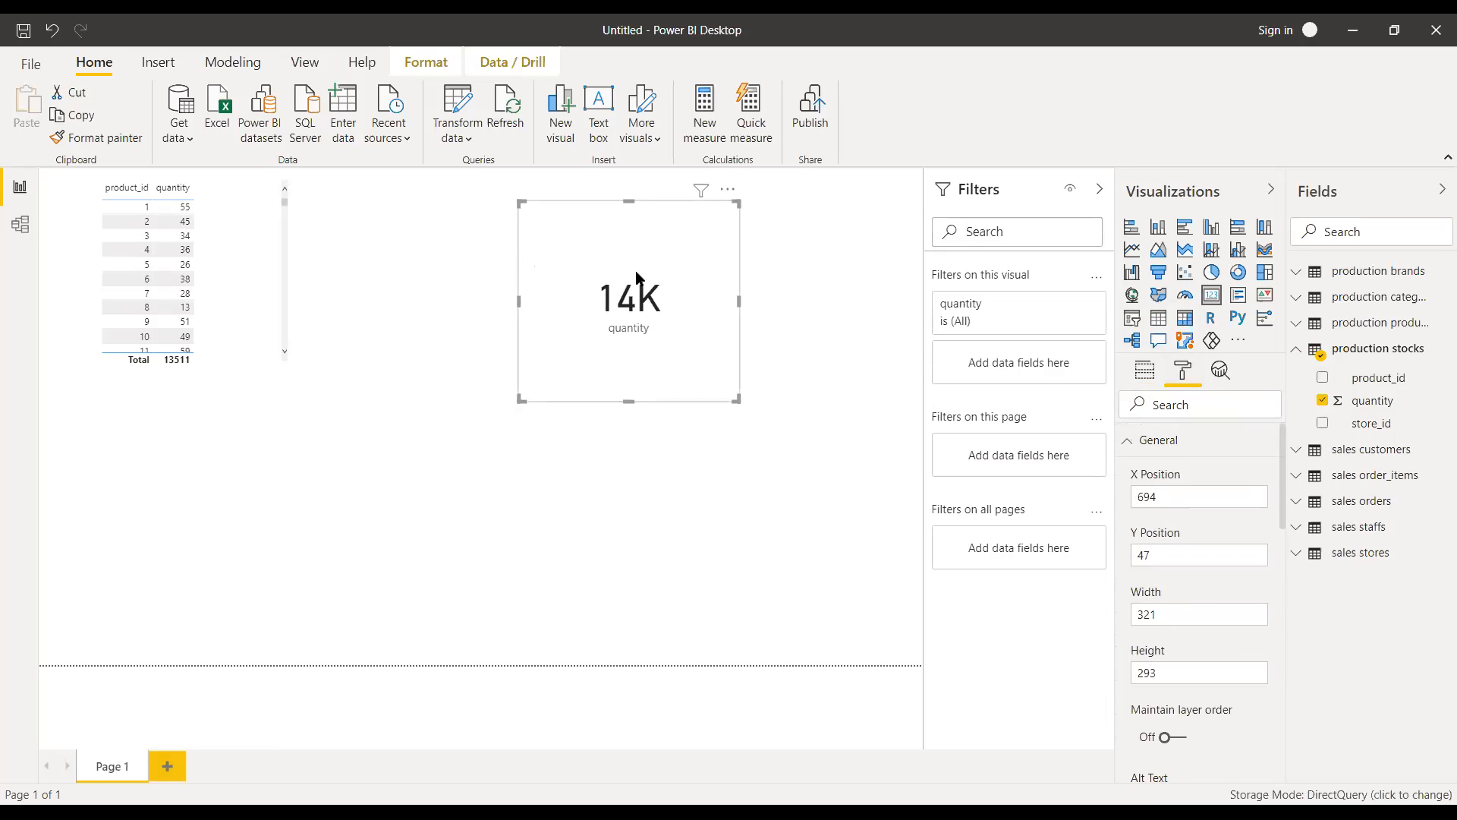
- Check the card's copy options, collapse its general settings and look through the data label and remaining formatting settings
{"action": "right_click", "coordinate": [659, 315]}
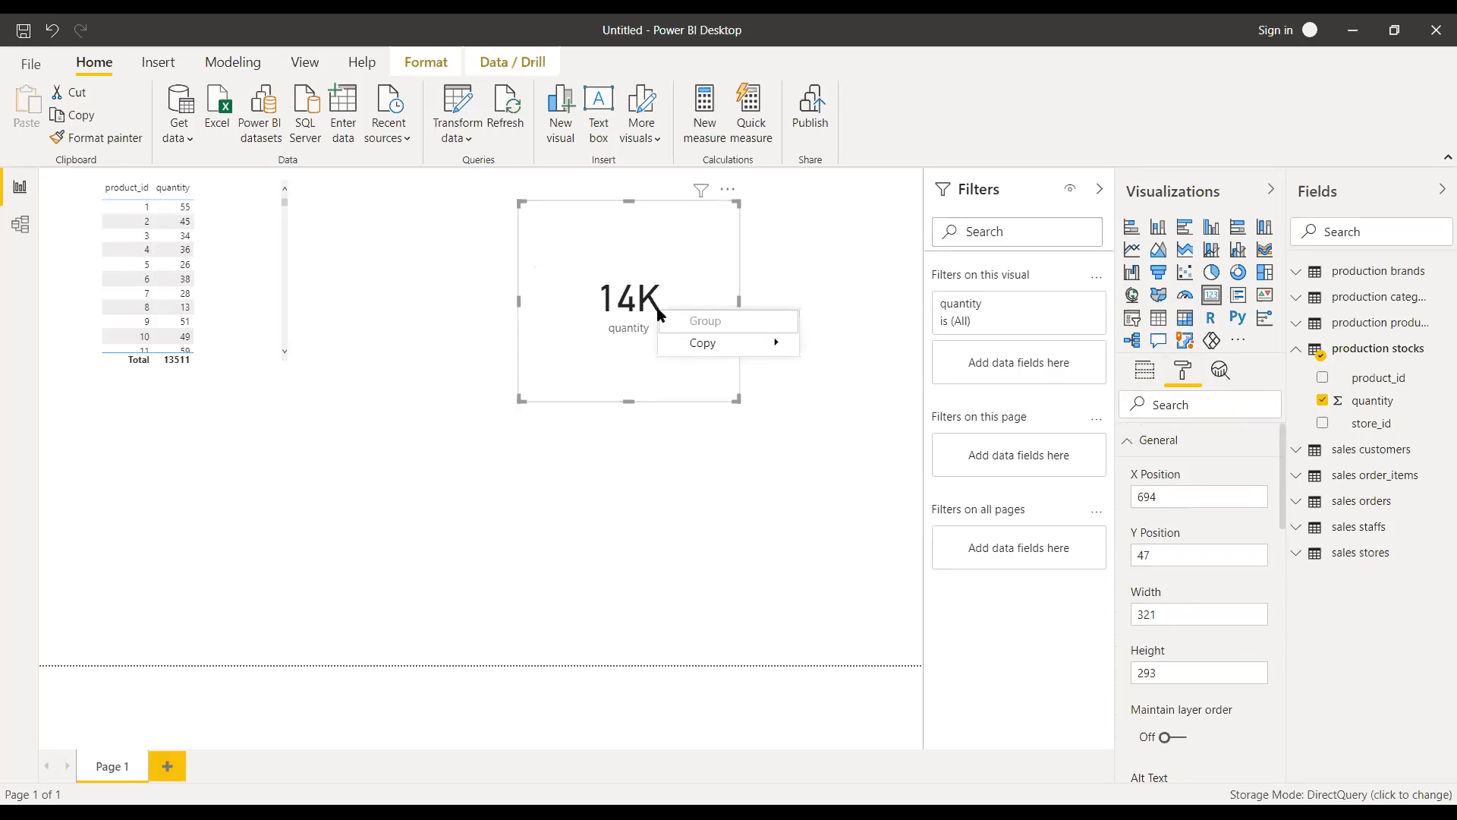
{"action": "mouse_move", "coordinate": [695, 345]}
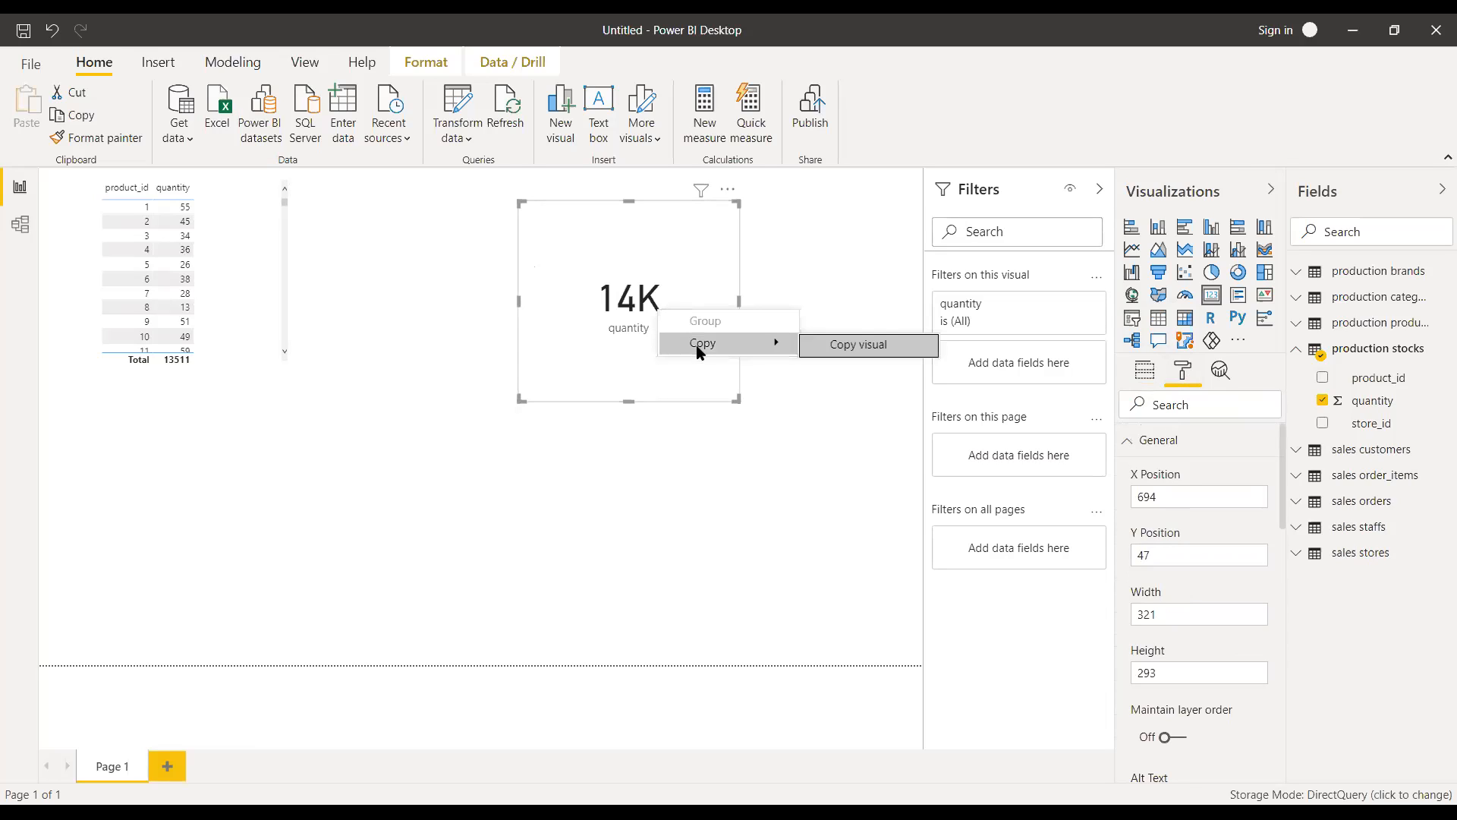
{"action": "left_click", "coordinate": [686, 396]}
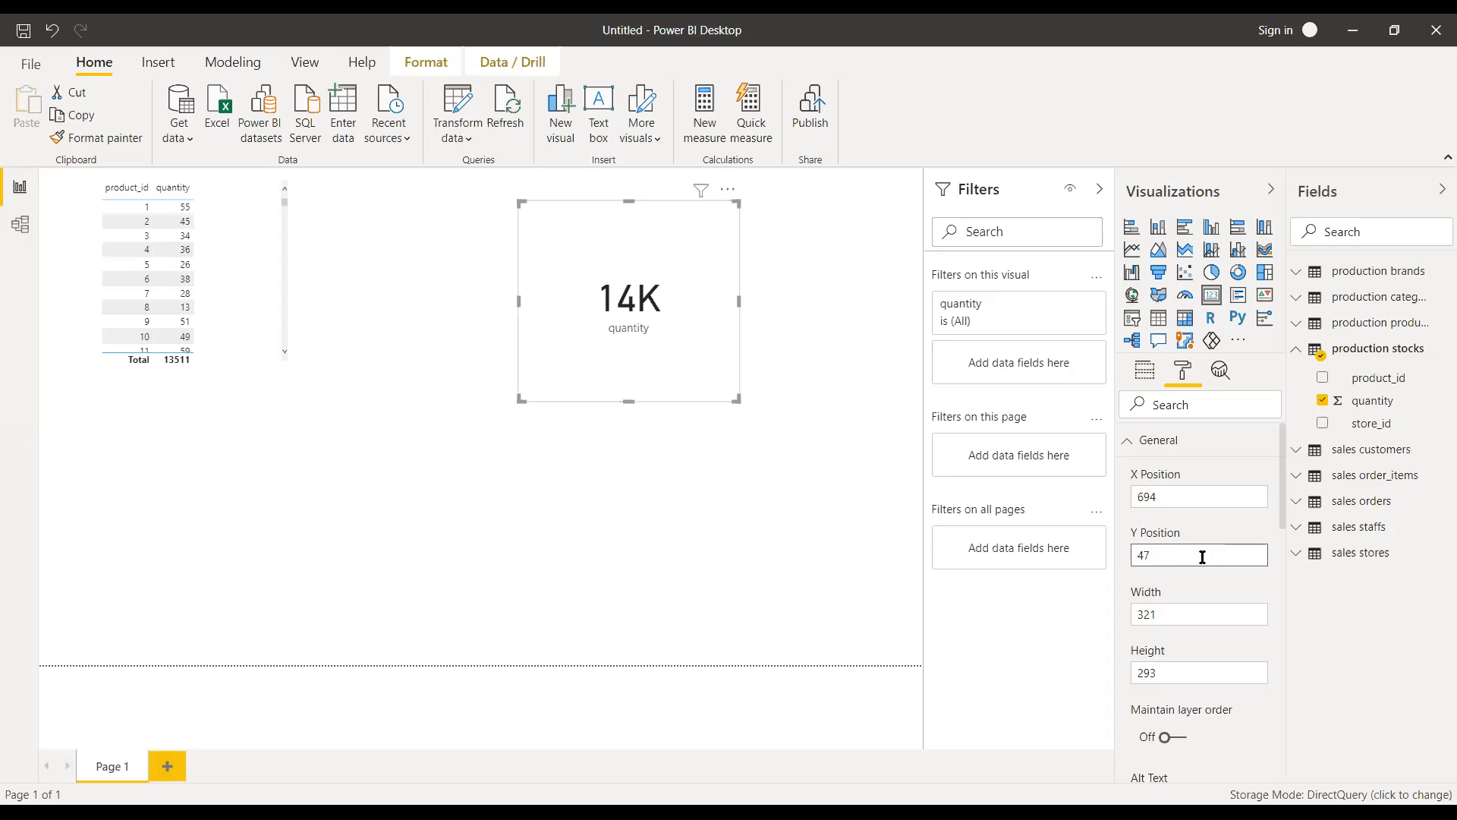
{"action": "scroll", "coordinate": [1194, 560], "scroll_direction": "down", "scroll_amount": 1}
{"action": "scroll", "coordinate": [1188, 547], "scroll_direction": "up", "scroll_amount": 1}
{"action": "left_click", "coordinate": [1129, 441]}
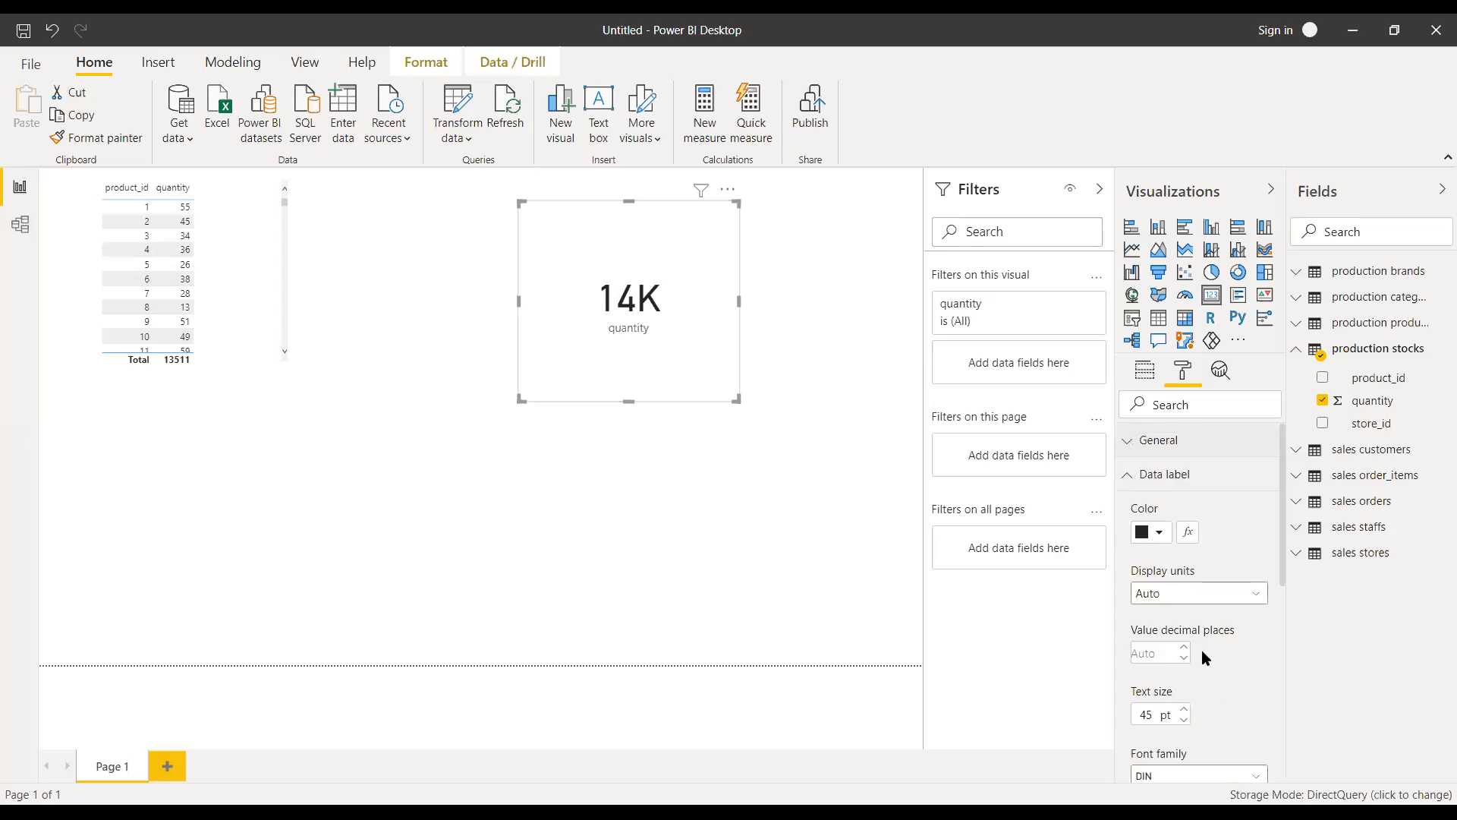
{"action": "scroll", "coordinate": [1203, 623], "scroll_direction": "down", "scroll_amount": 2}
{"action": "scroll", "coordinate": [1205, 601], "scroll_direction": "down", "scroll_amount": 2}
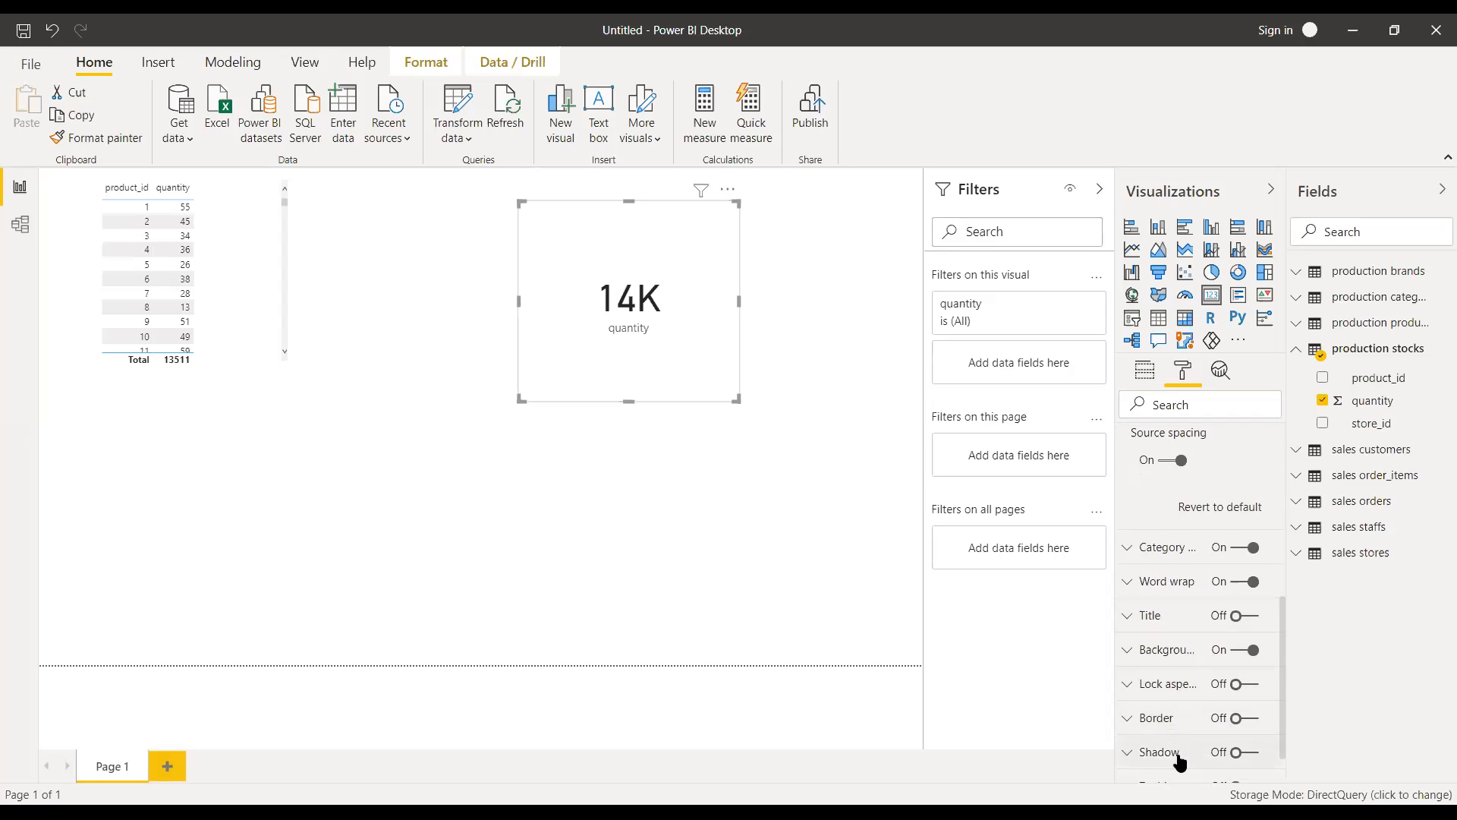
{"action": "scroll", "coordinate": [1181, 758], "scroll_direction": "down", "scroll_amount": 1}
{"action": "scroll", "coordinate": [1184, 767], "scroll_direction": "up", "scroll_amount": 2}
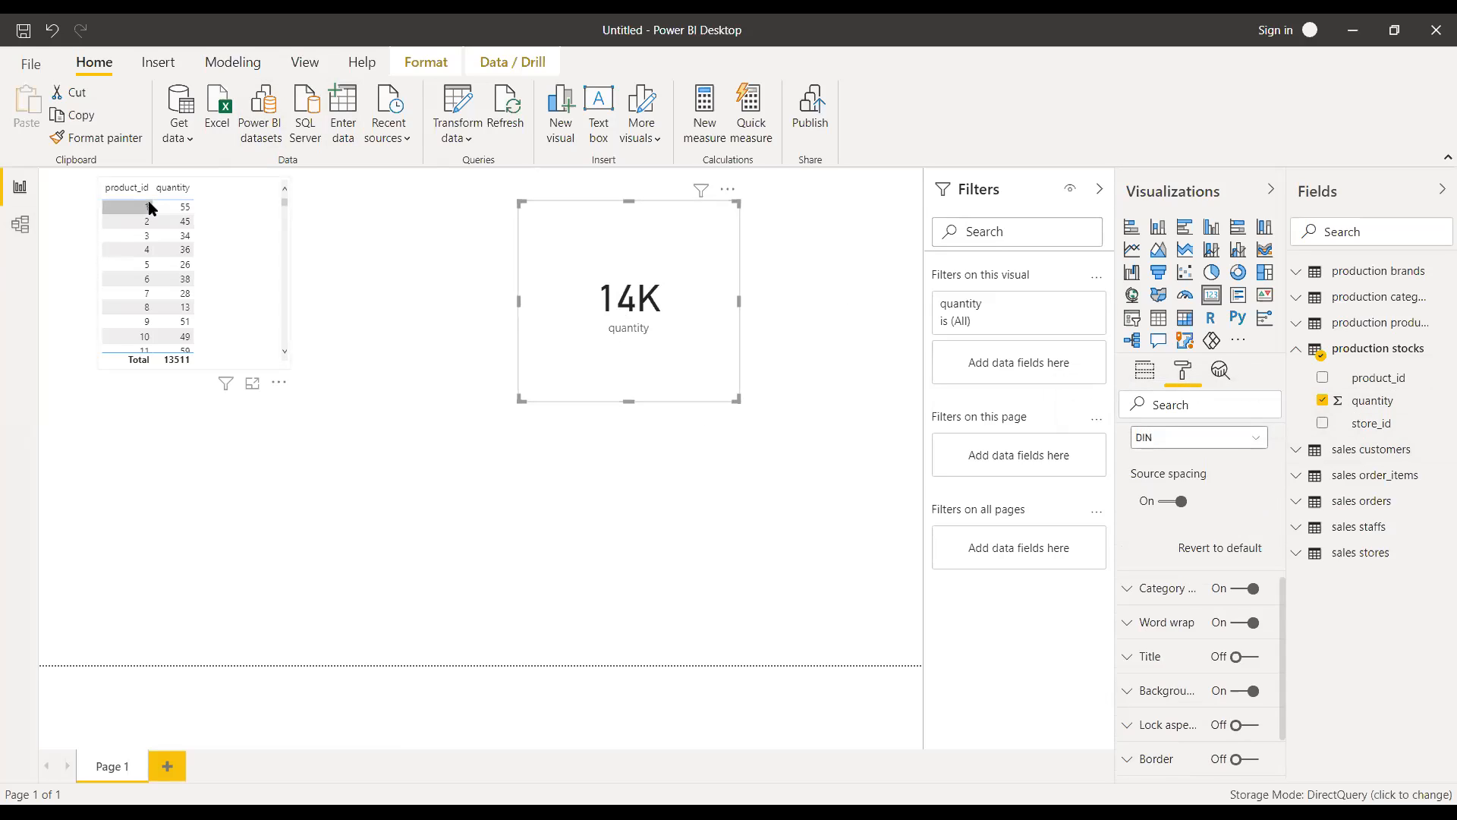
- Switch to the TechOnTheNet page on the SQL Server UPDATE statement and read the syntax for updating one table
{"action": "left_click", "coordinate": [173, 207]}
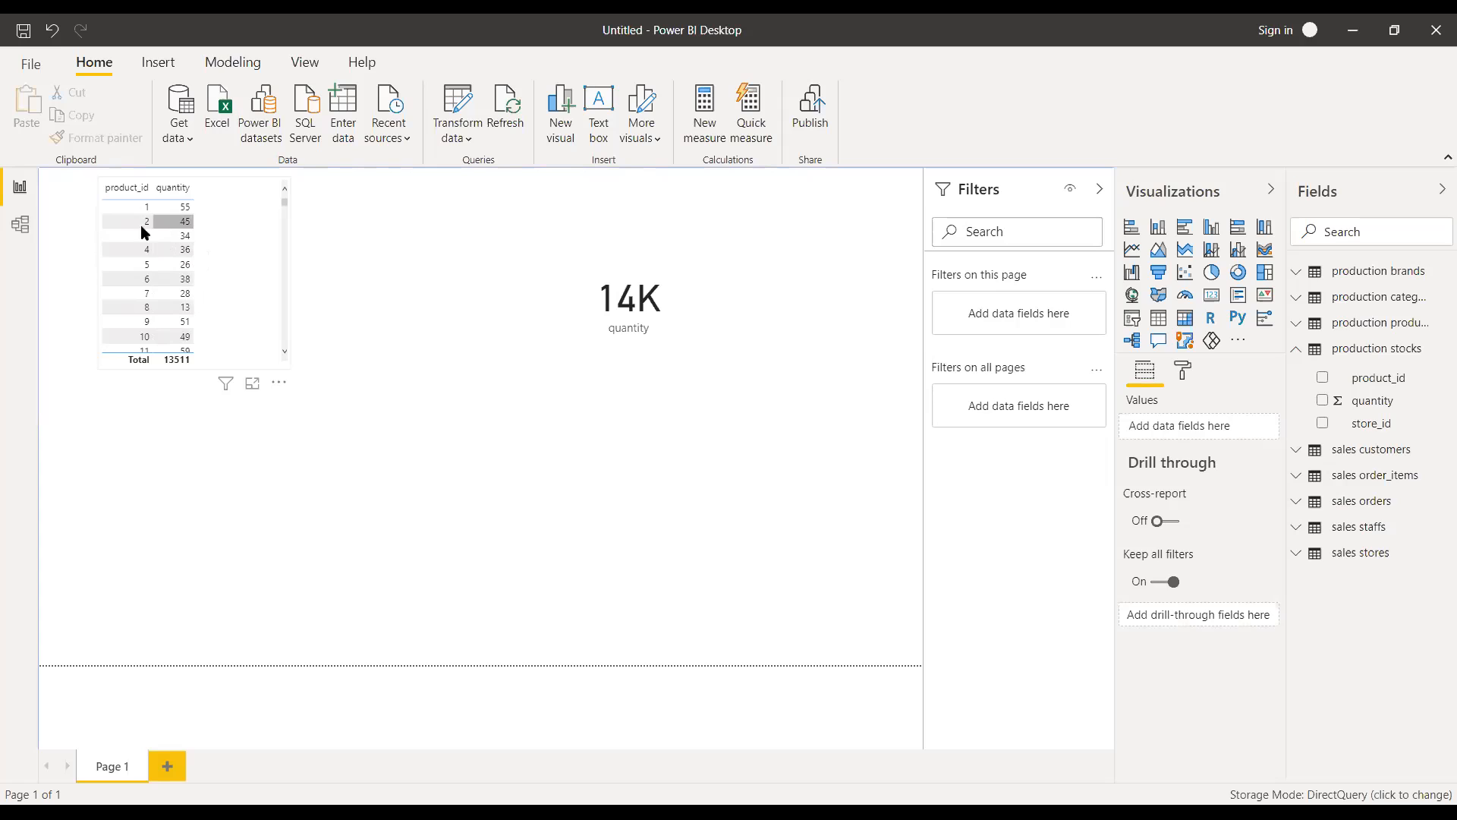
{"action": "left_click", "coordinate": [515, 120]}
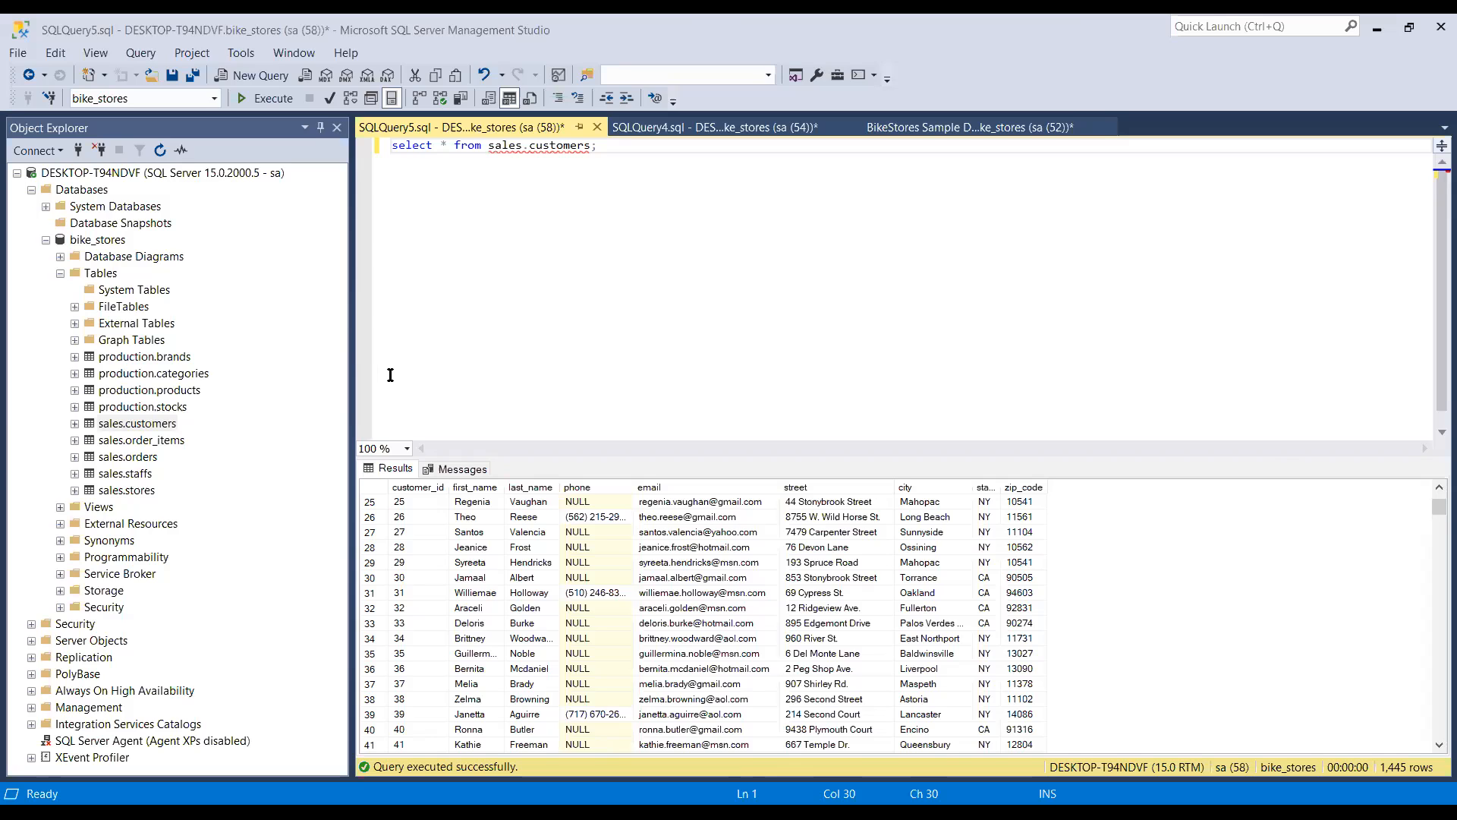
{"action": "key", "text": "alt+Tab"}
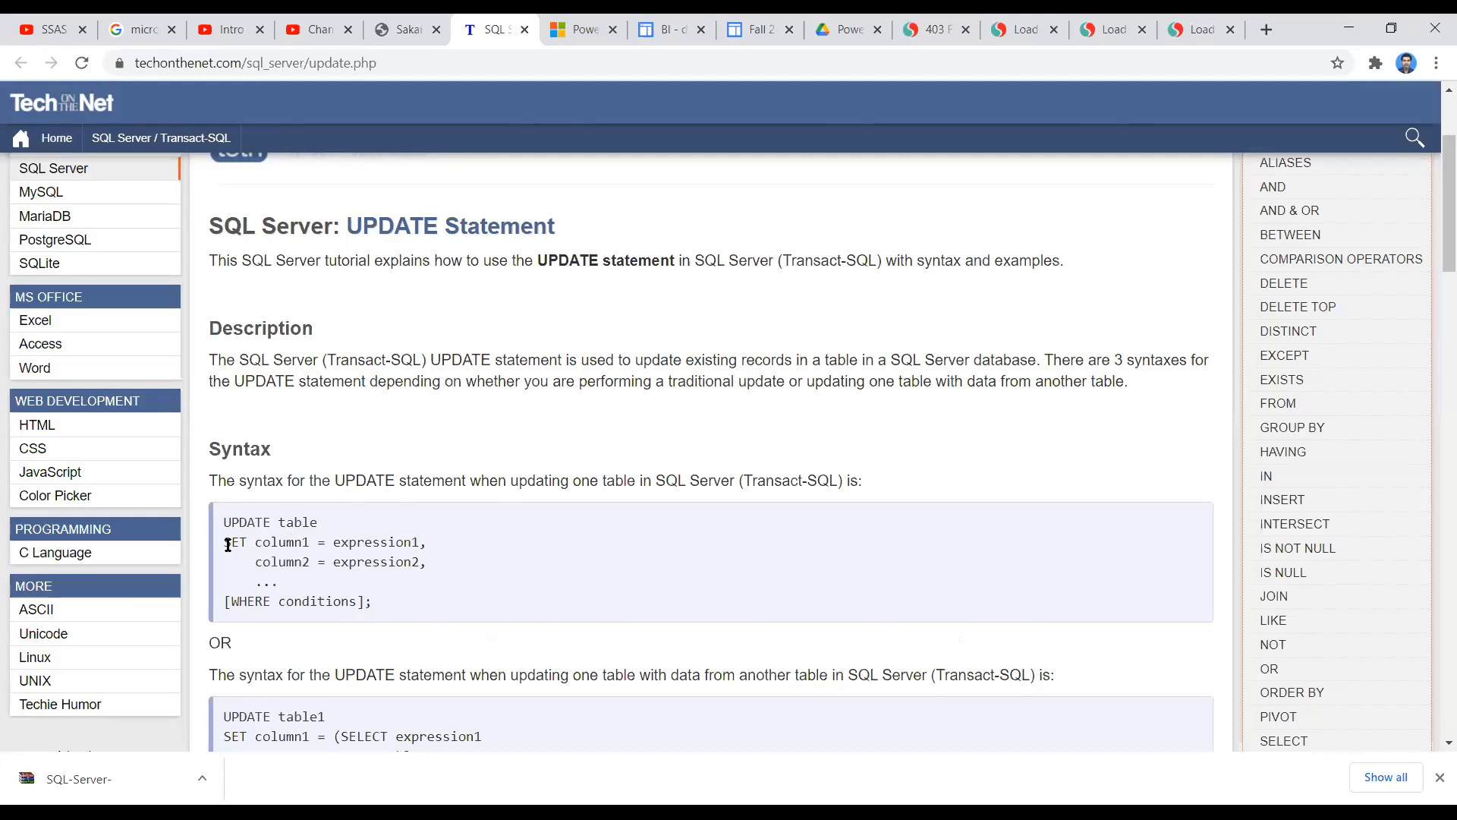
{"action": "left_click_drag", "start_coordinate": [259, 544], "coordinate": [417, 537]}
{"action": "left_click", "coordinate": [339, 538]}
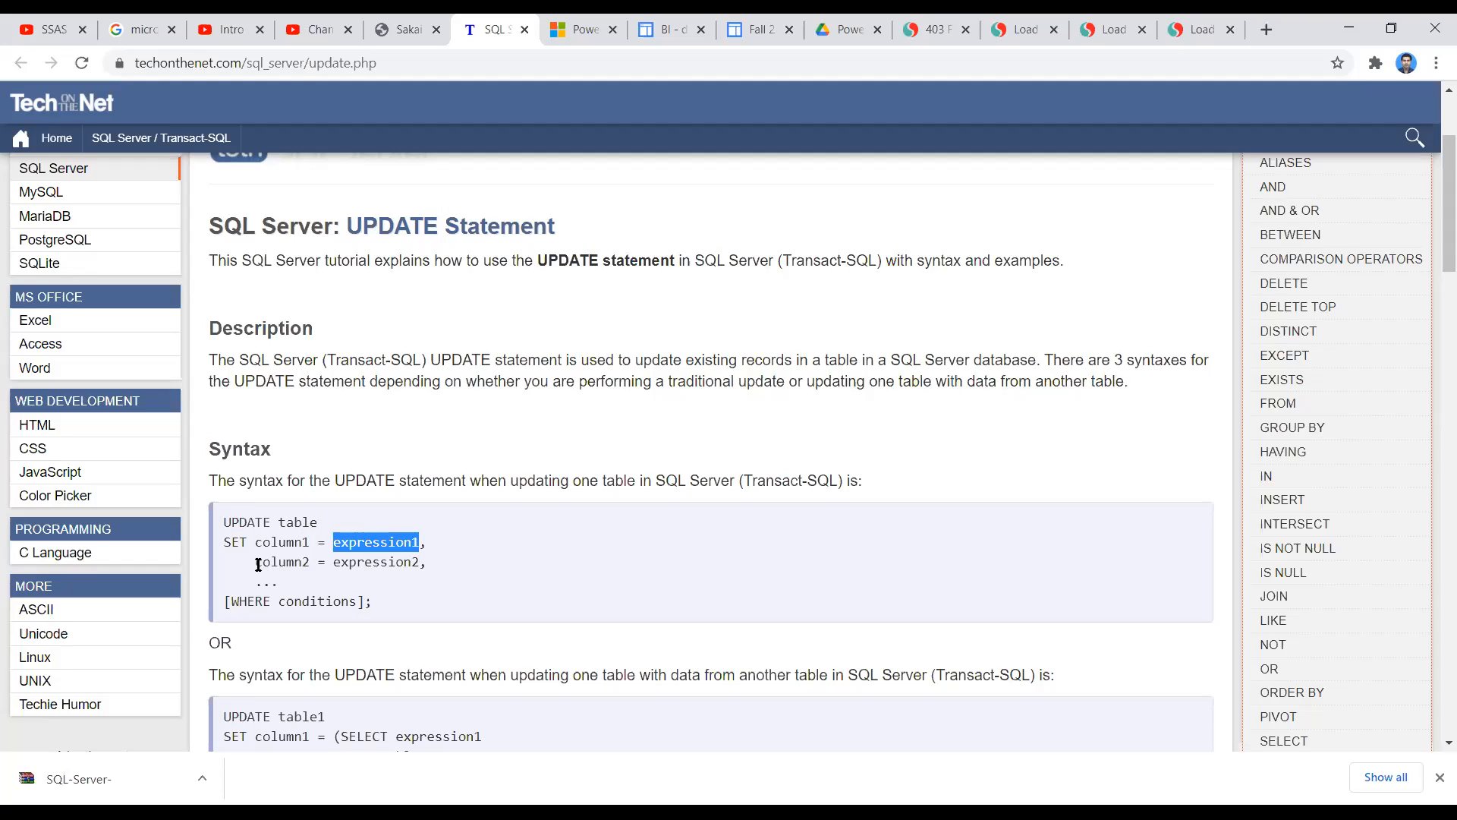
{"action": "double_click", "coordinate": [283, 562]}
{"action": "double_click", "coordinate": [360, 561]}
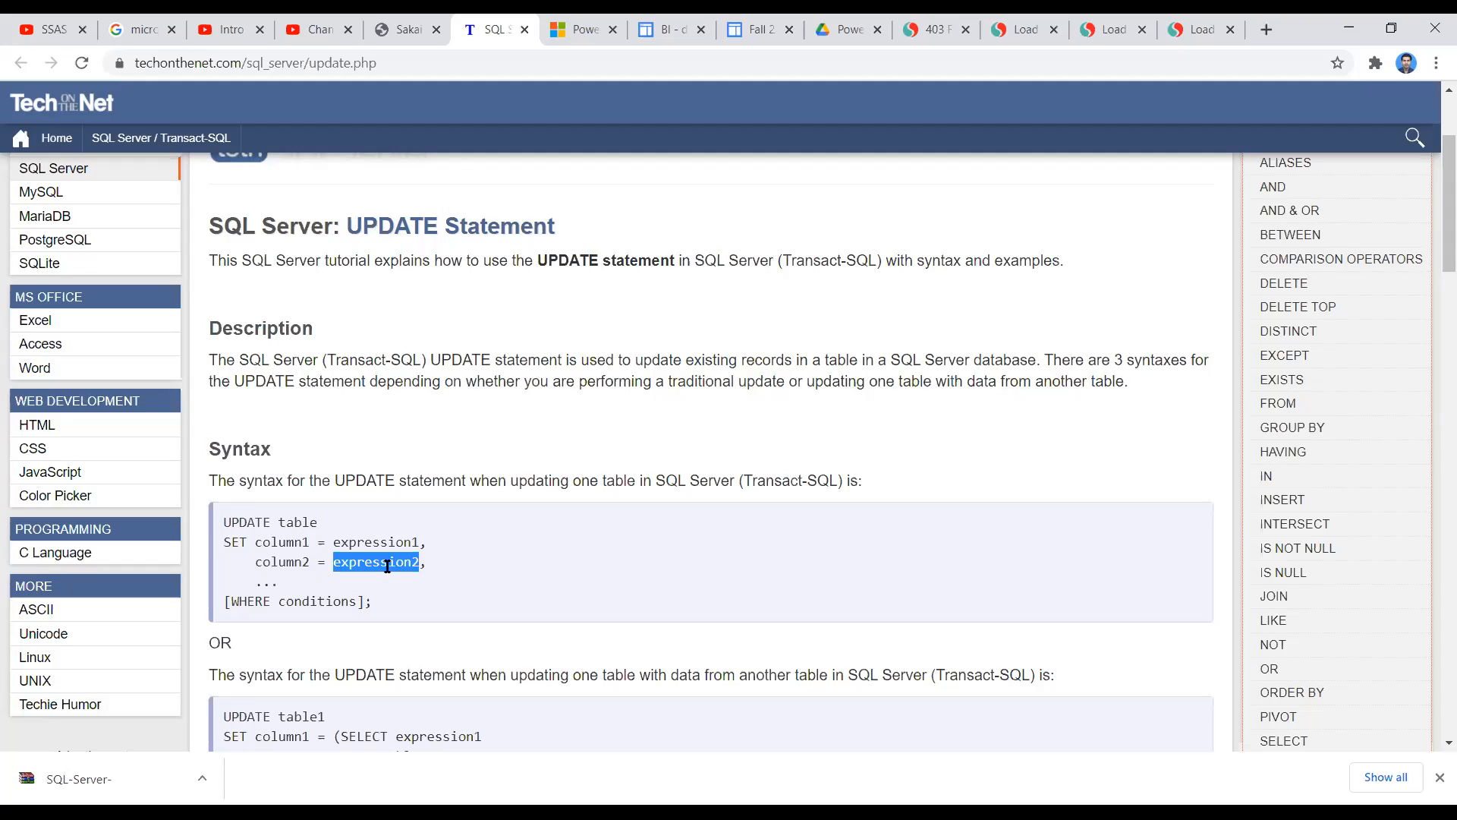
{"action": "double_click", "coordinate": [241, 601]}
{"action": "left_click_drag", "start_coordinate": [280, 601], "coordinate": [372, 601]}
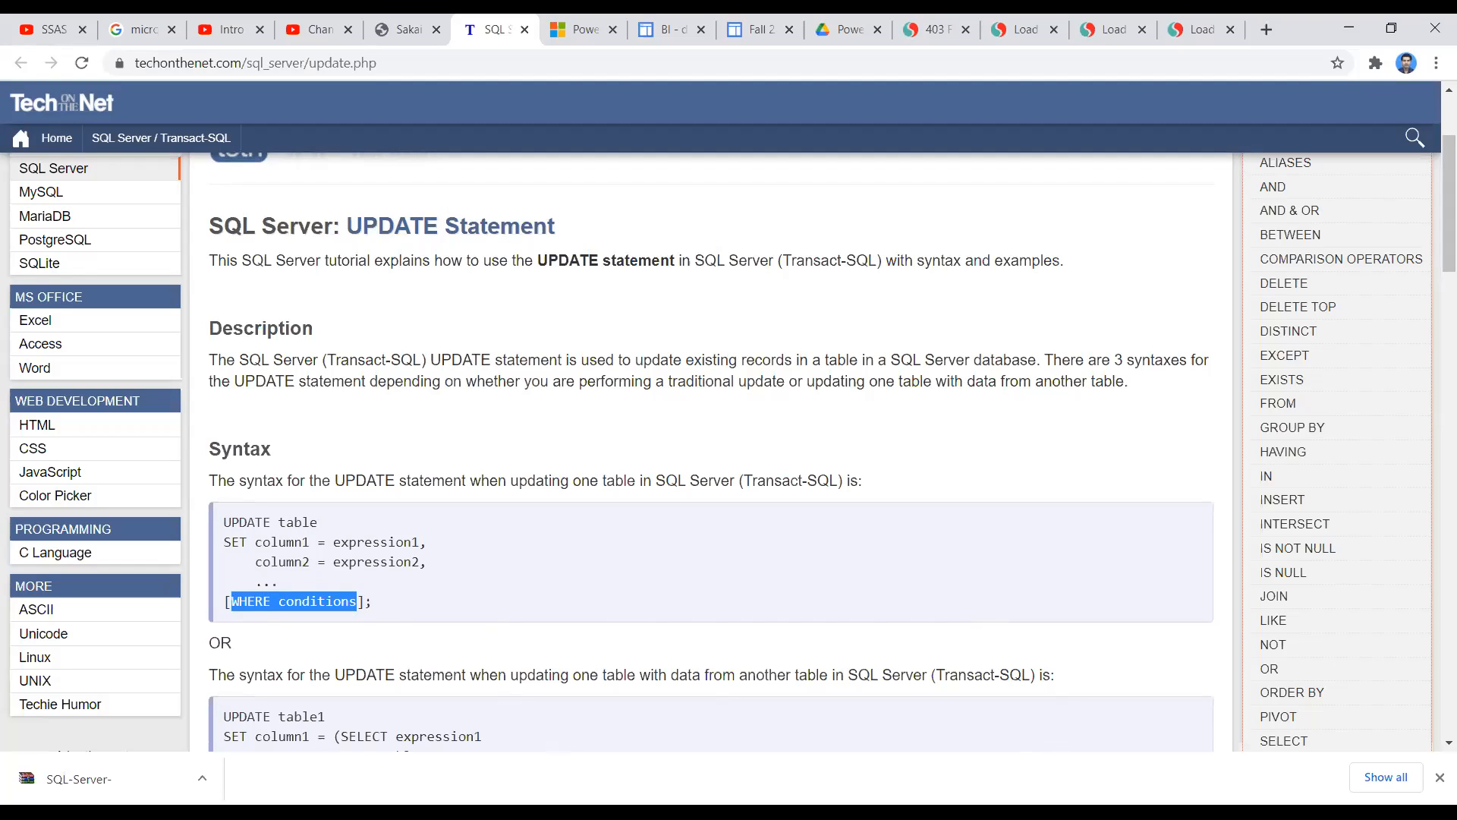
- Copy the whole UPDATE syntax block for updating one table, from UPDATE table through the WHERE conditions
{"action": "key", "text": "alt+Tab"}
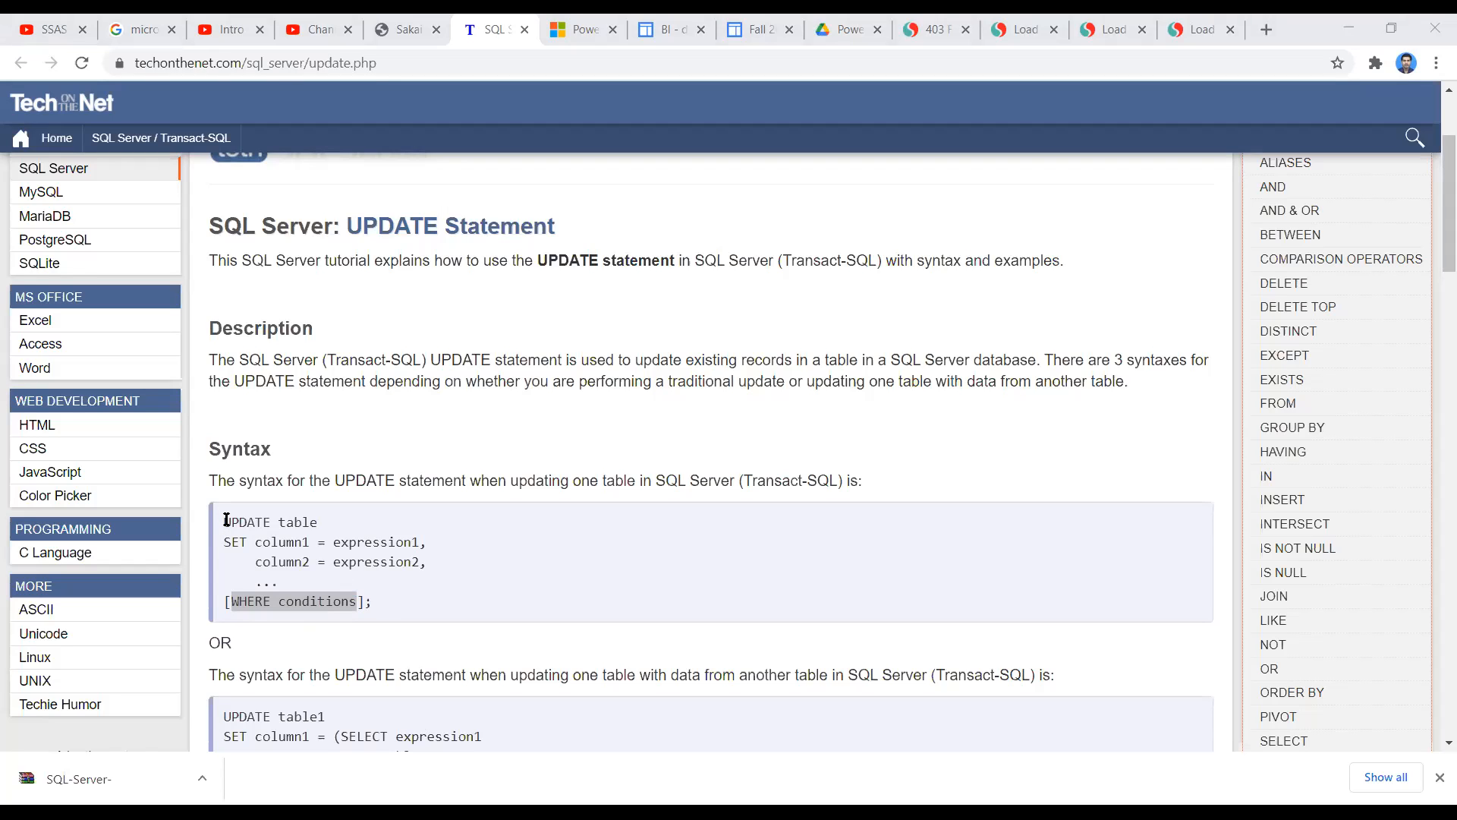
{"action": "left_click_drag", "start_coordinate": [226, 520], "coordinate": [375, 603]}
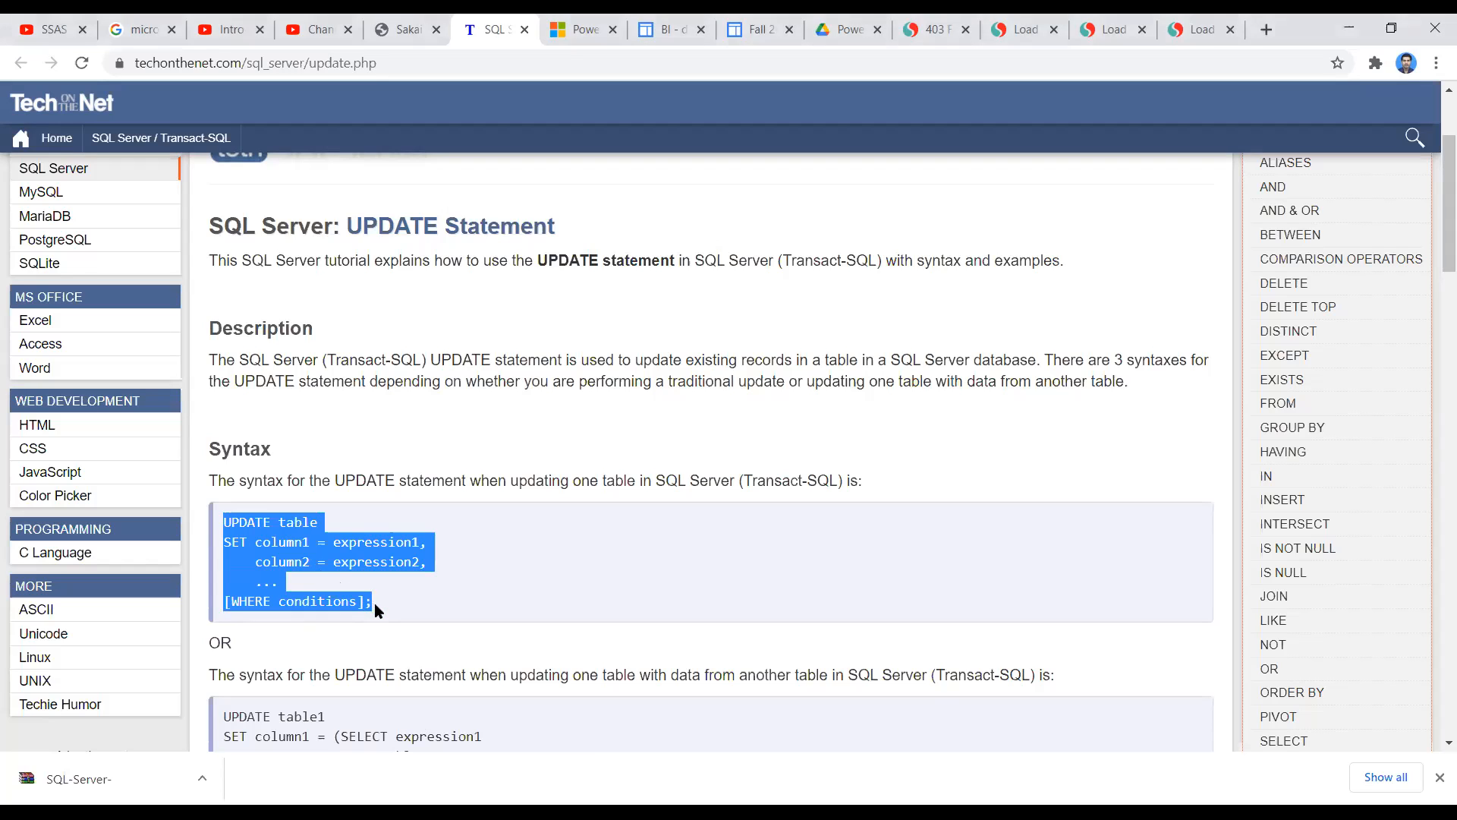
{"action": "right_click", "coordinate": [291, 531]}
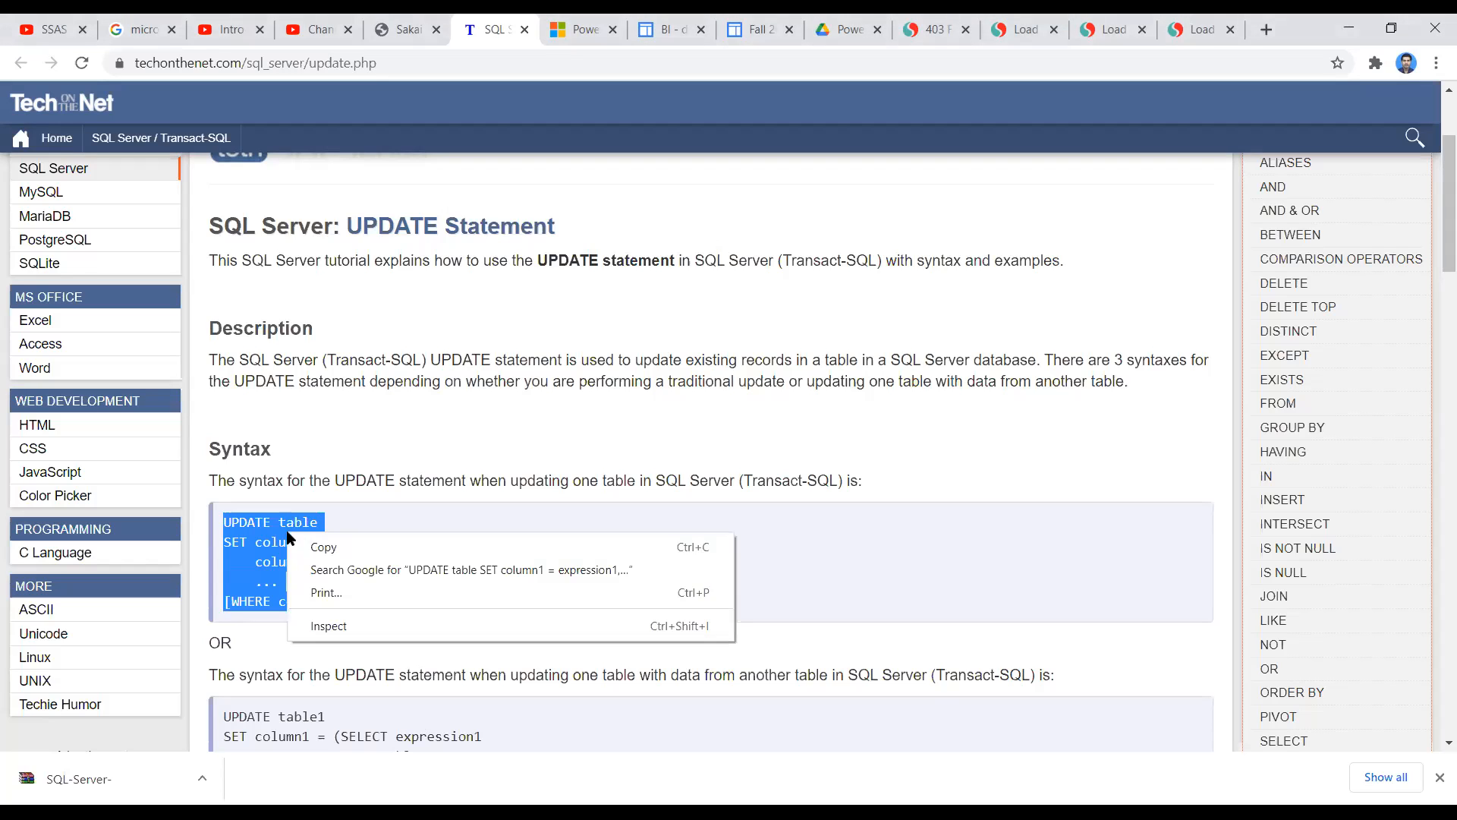
{"action": "left_click", "coordinate": [337, 547]}
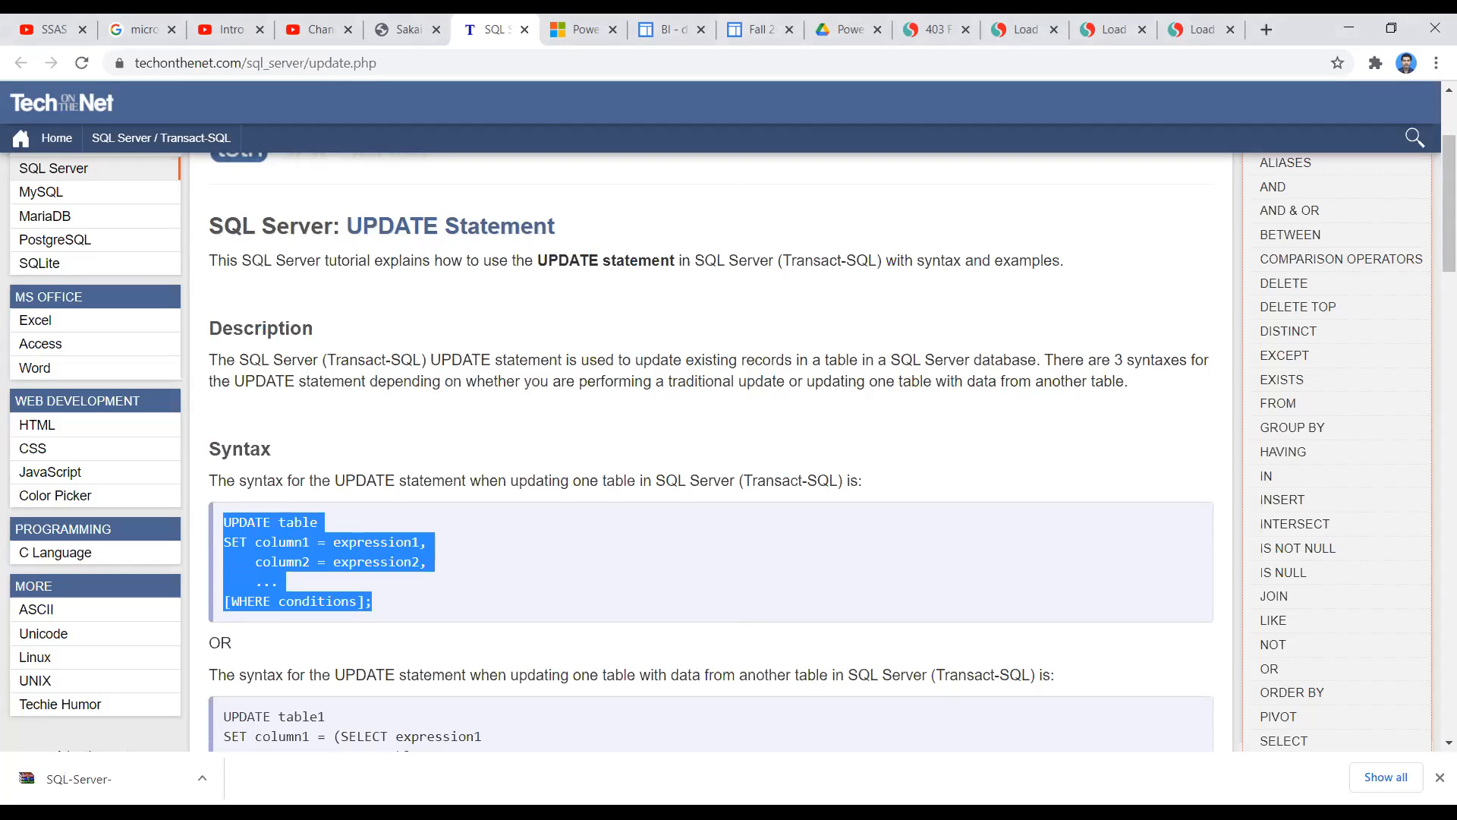
- Switch to SQL Server Management Studio and open a new query with the current bike_stores connection
{"action": "key", "text": "alt+Tab"}
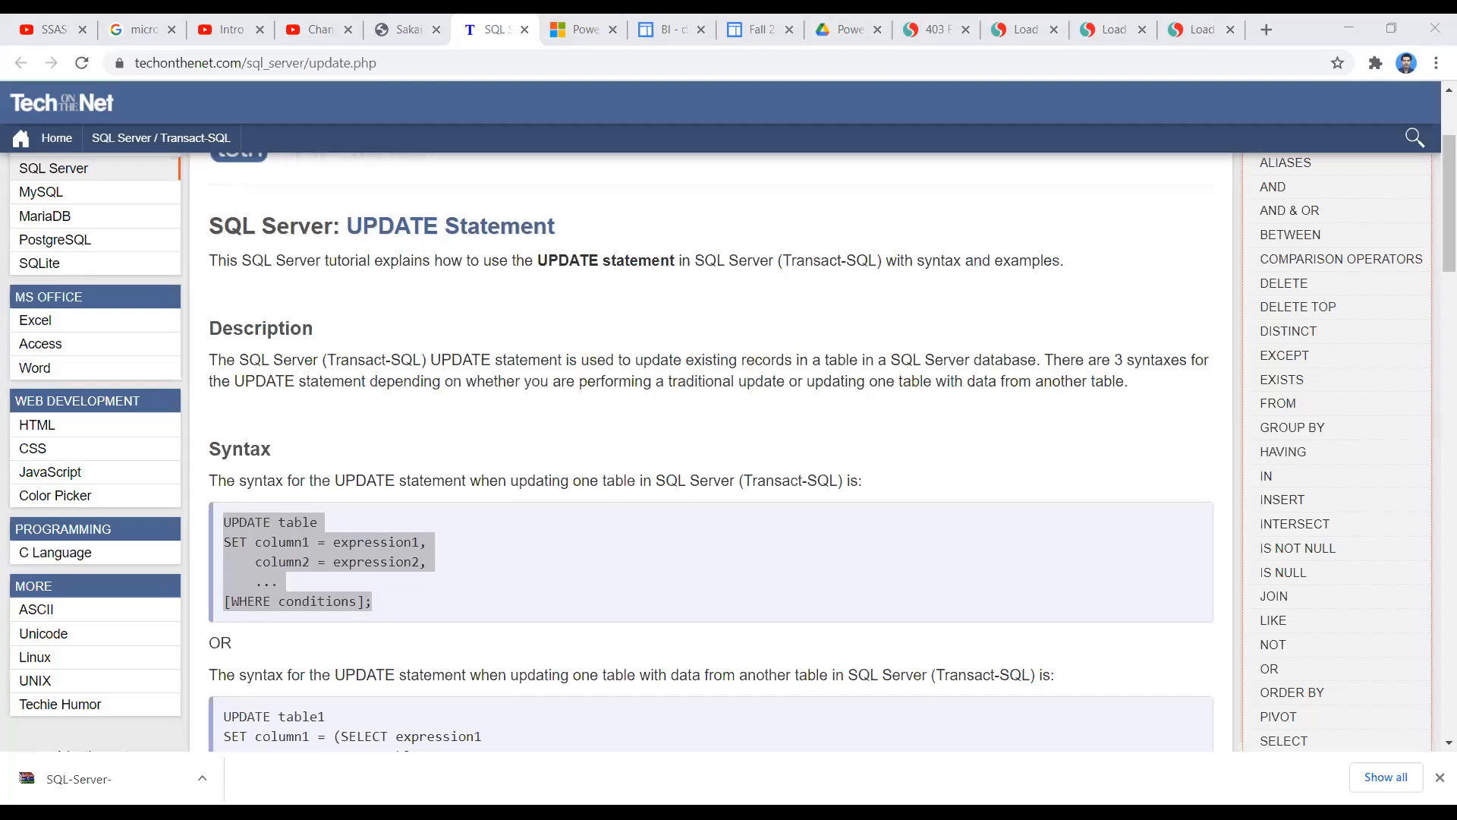
{"action": "key", "text": "alt+Tab"}
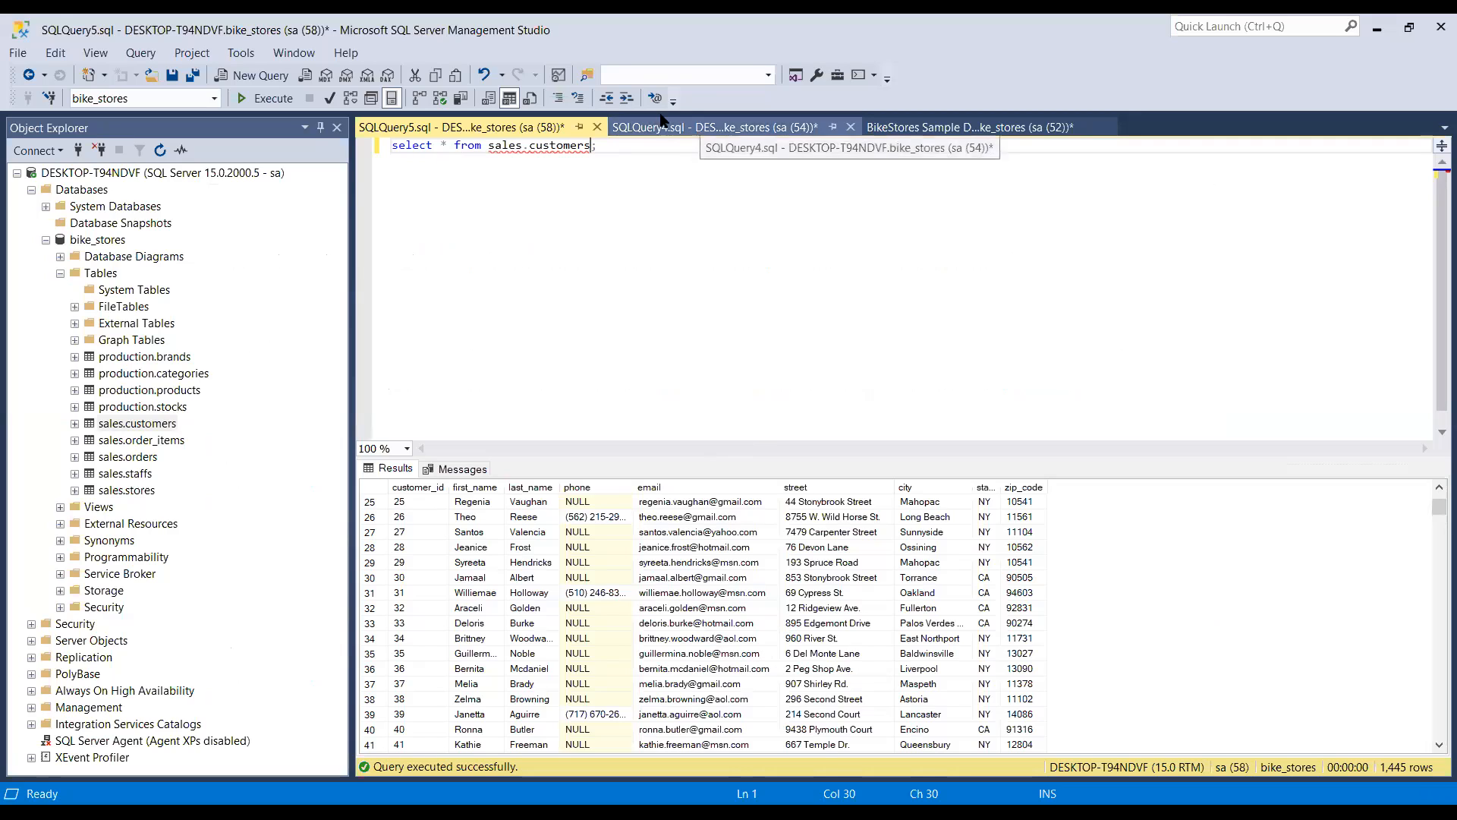
{"action": "left_click", "coordinate": [19, 55]}
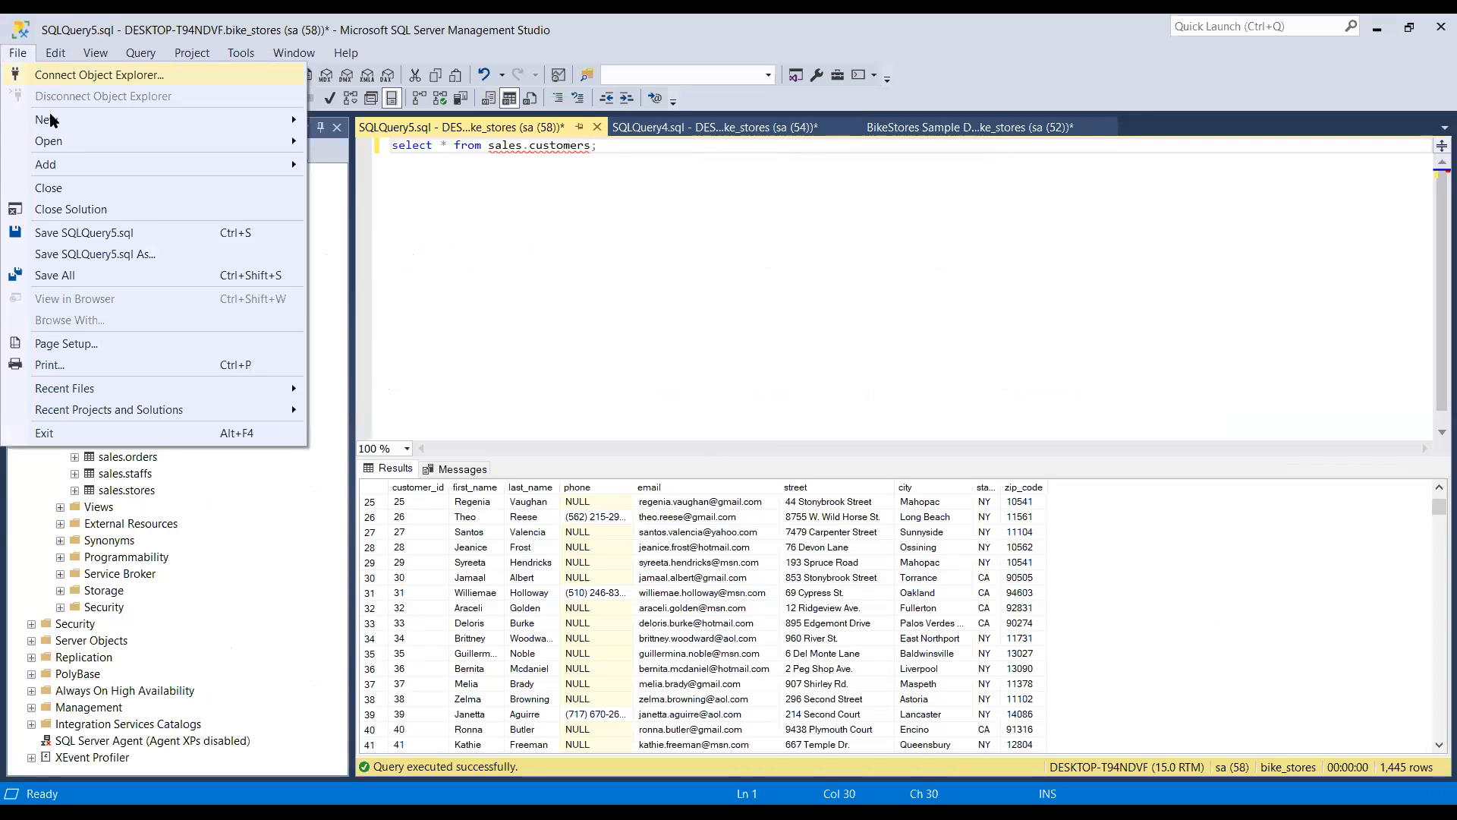
{"action": "mouse_move", "coordinate": [222, 118]}
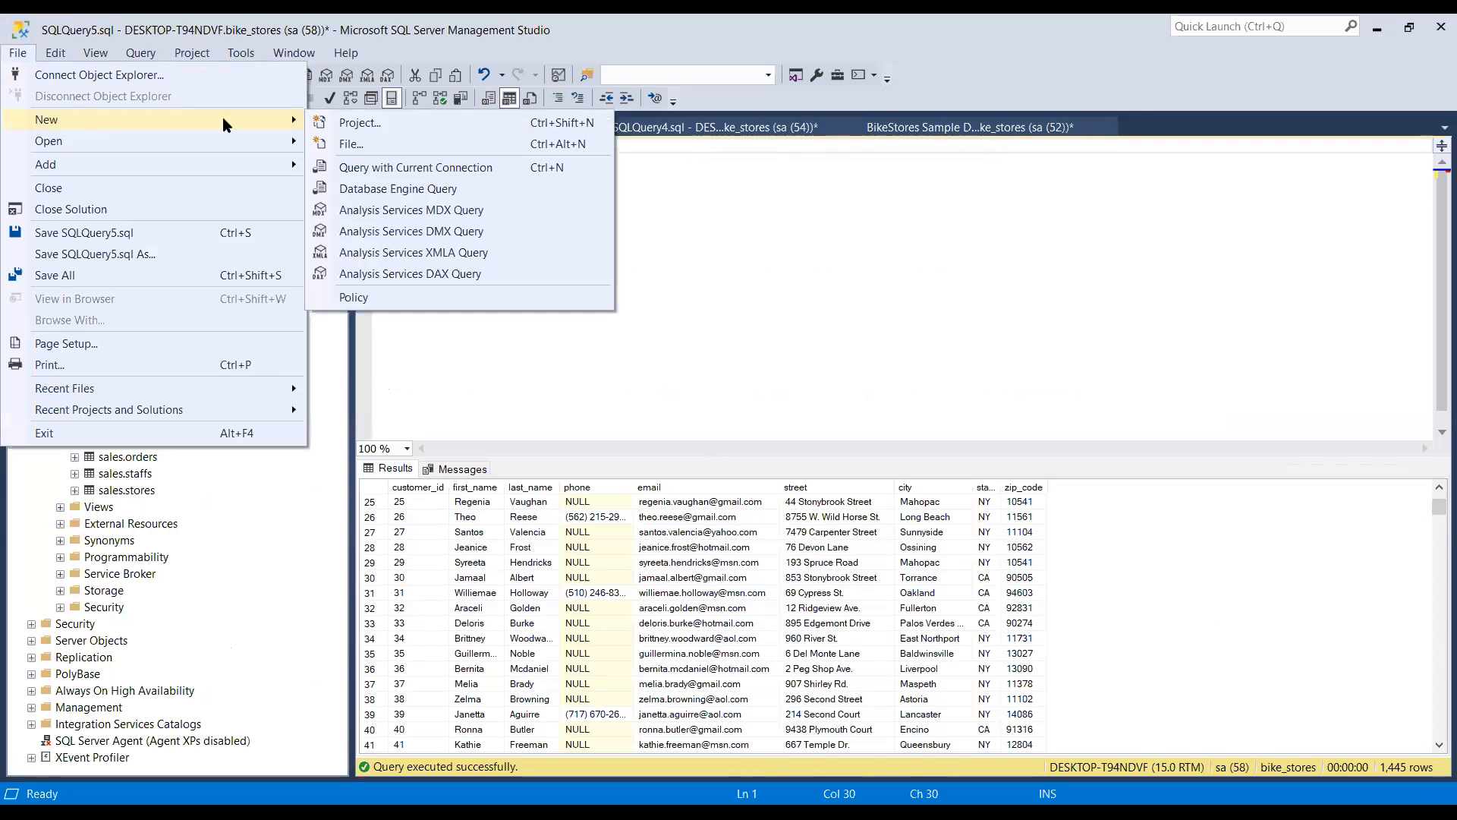
{"action": "left_click", "coordinate": [423, 172]}
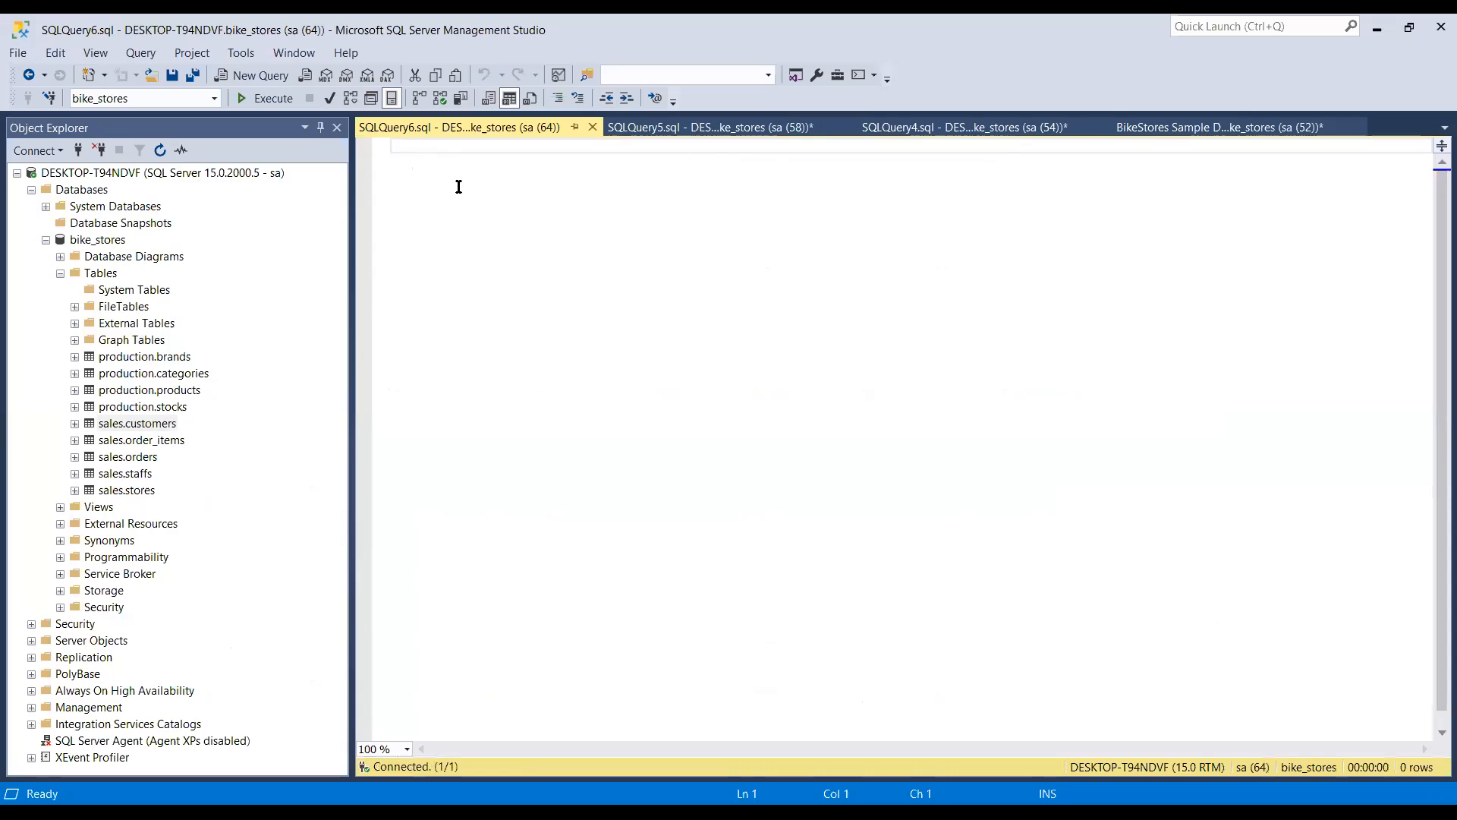
- Paste the copied UPDATE syntax into the new query and make its first assignment quantity = 65
{"action": "key", "text": "ctrl+v"}
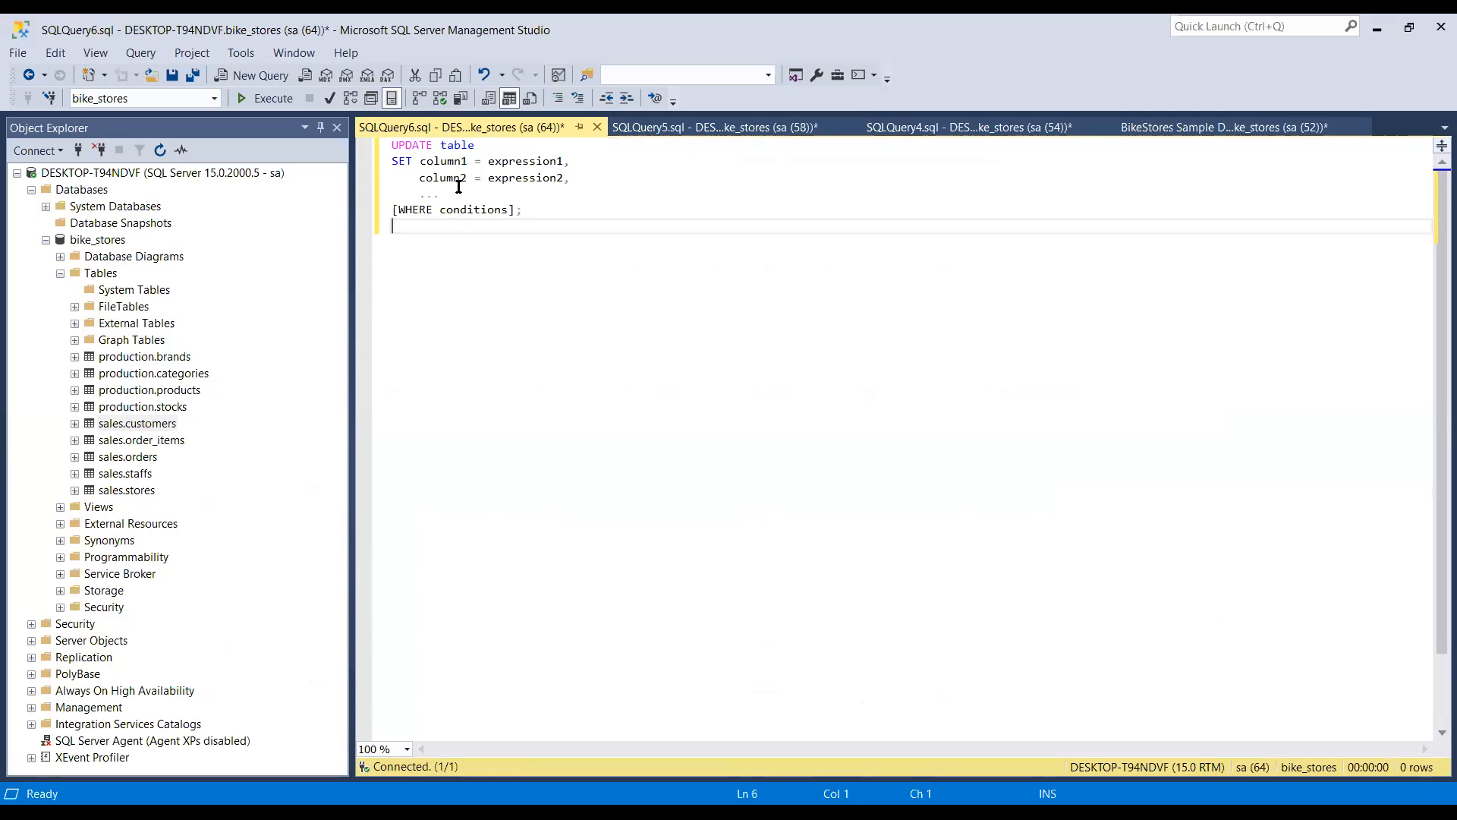
{"action": "left_click", "coordinate": [438, 158]}
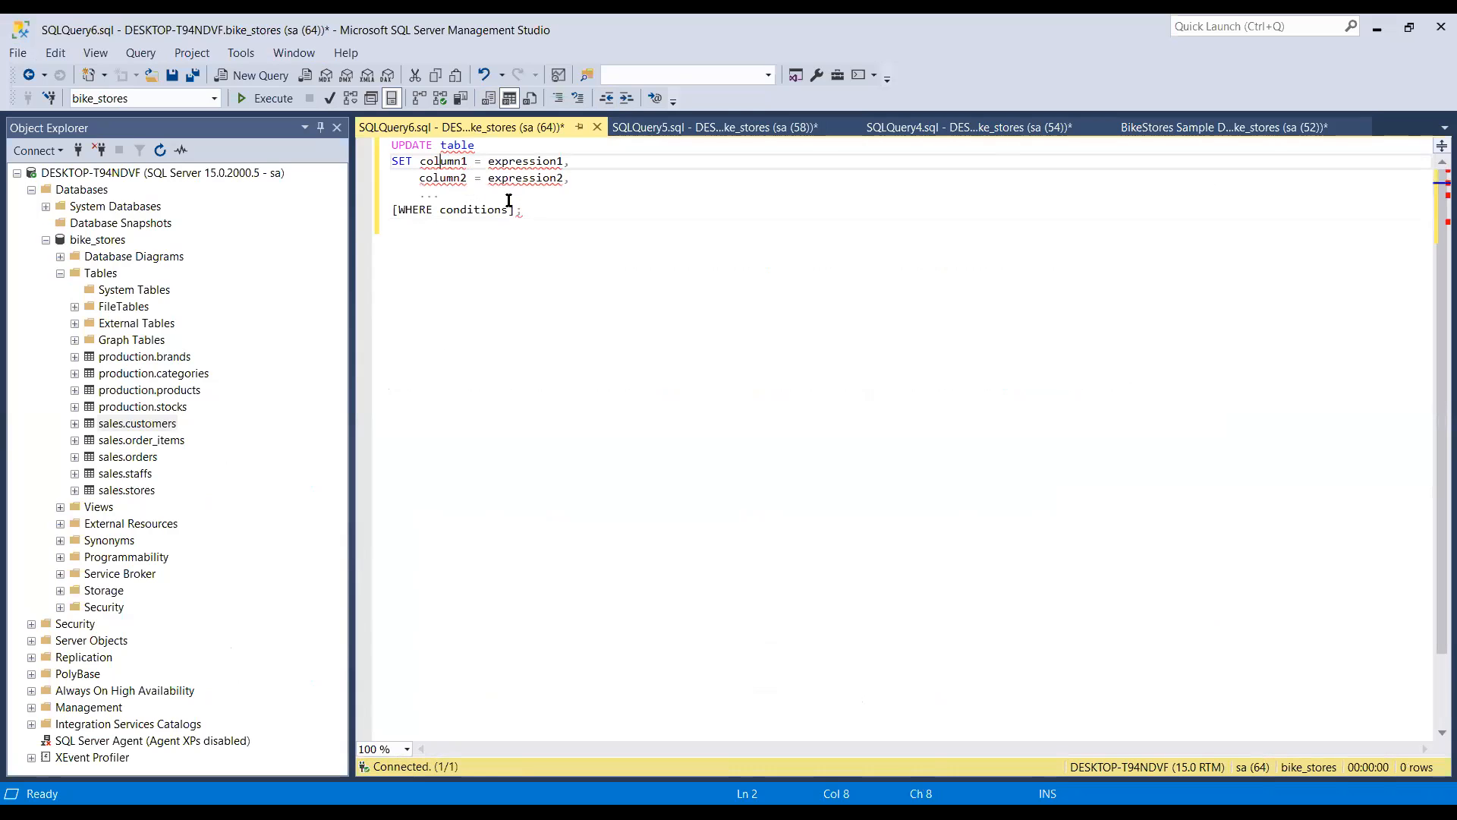
{"action": "left_click", "coordinate": [421, 162]}
{"action": "left_click_drag", "start_coordinate": [421, 162], "coordinate": [469, 164]}
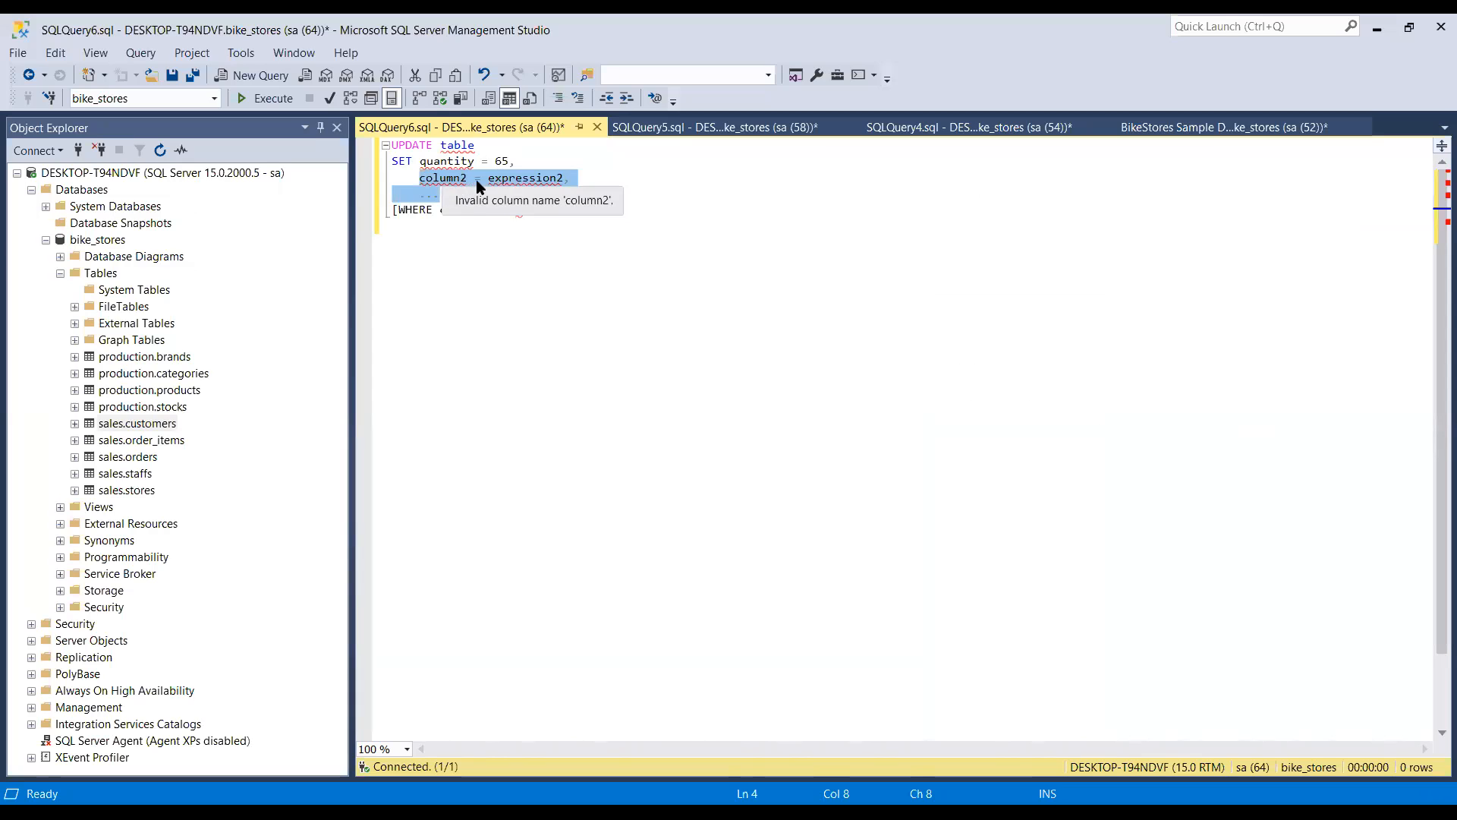
- Remove the column2 = expression2 assignment and the ellipsis line from the UPDATE statement
{"action": "right_click", "coordinate": [422, 199]}
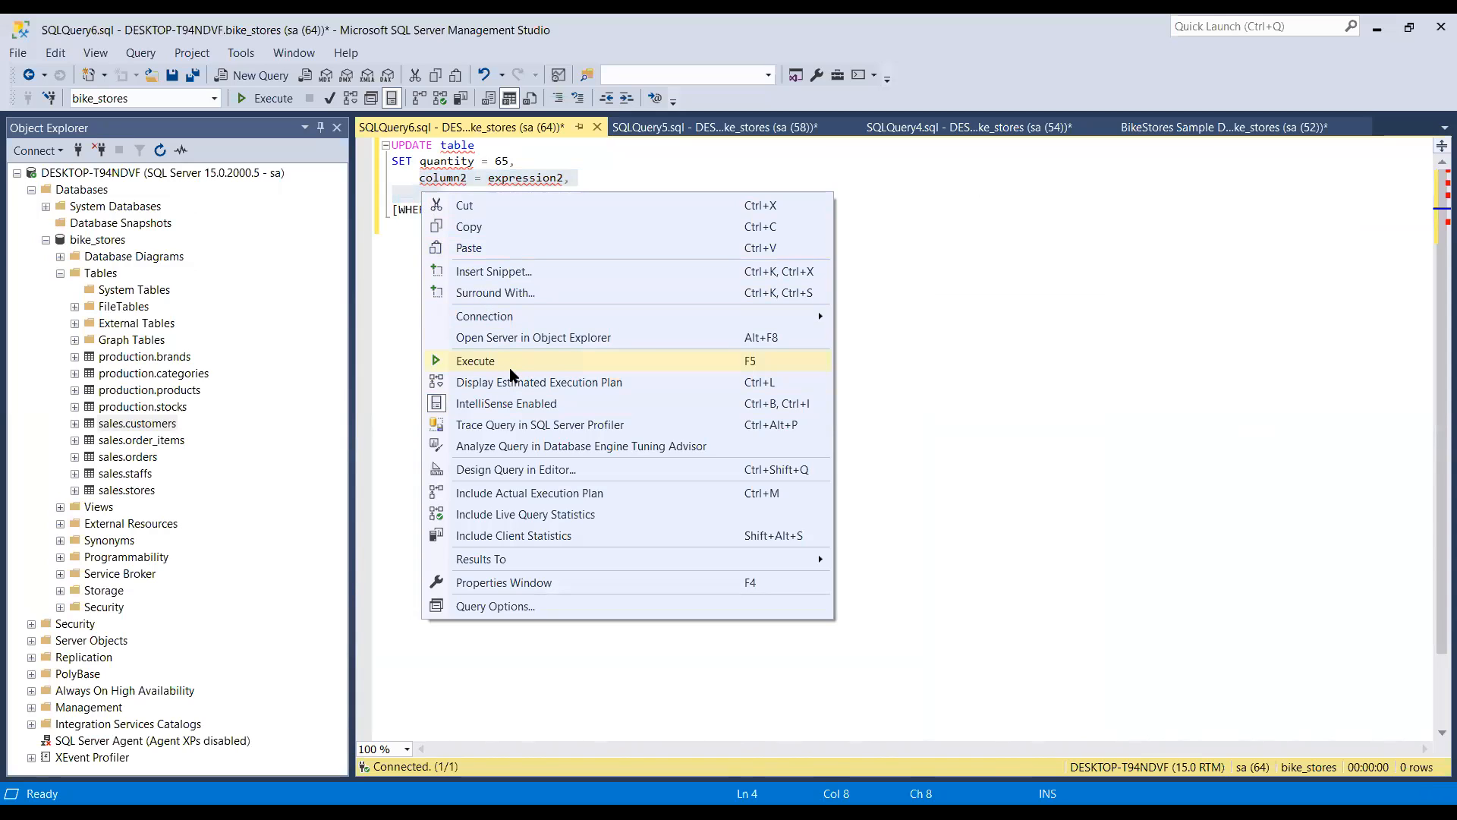
{"action": "left_click", "coordinate": [1136, 352]}
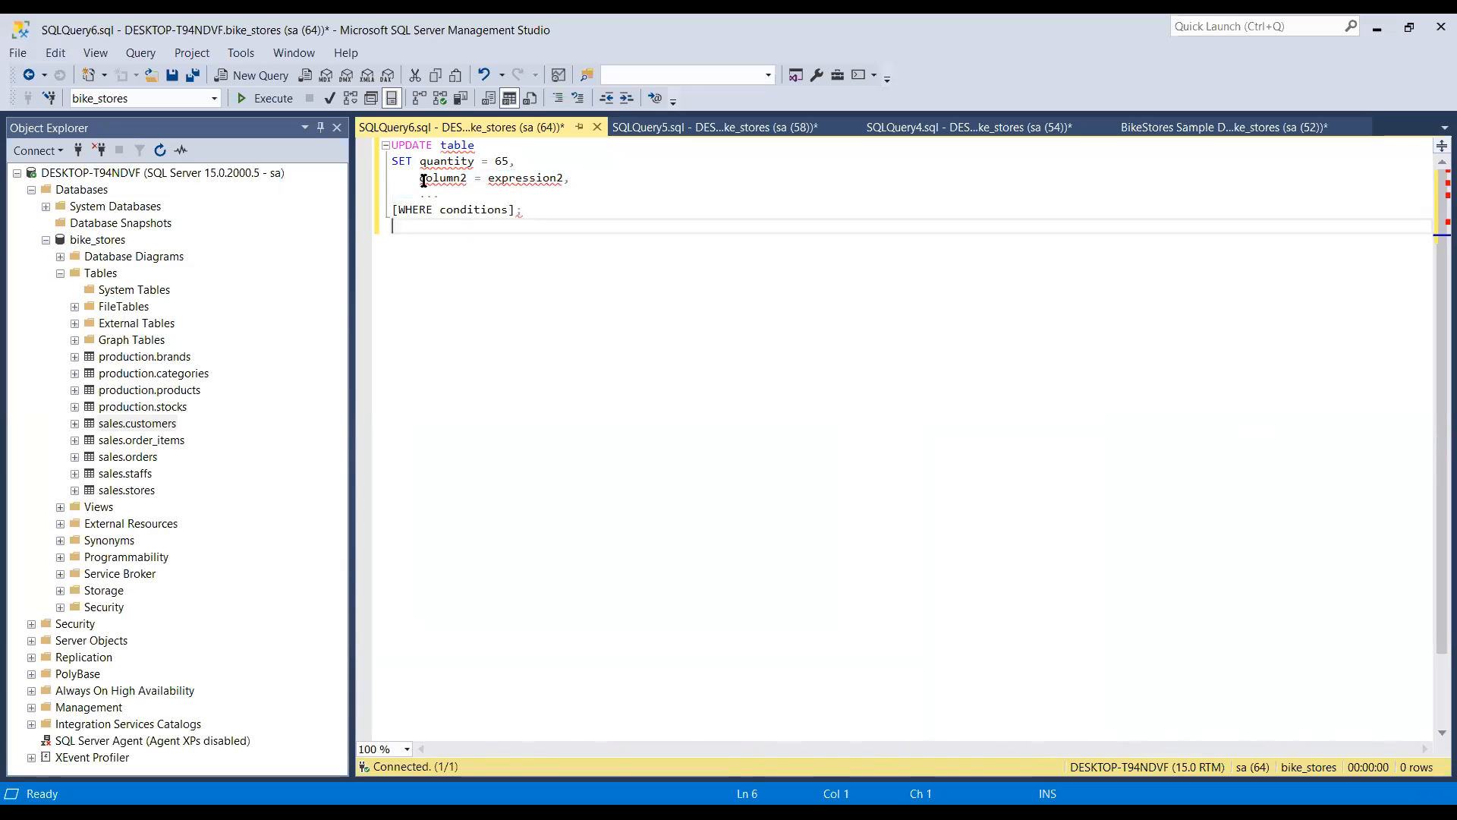
{"action": "left_click_drag", "start_coordinate": [418, 182], "coordinate": [445, 186]}
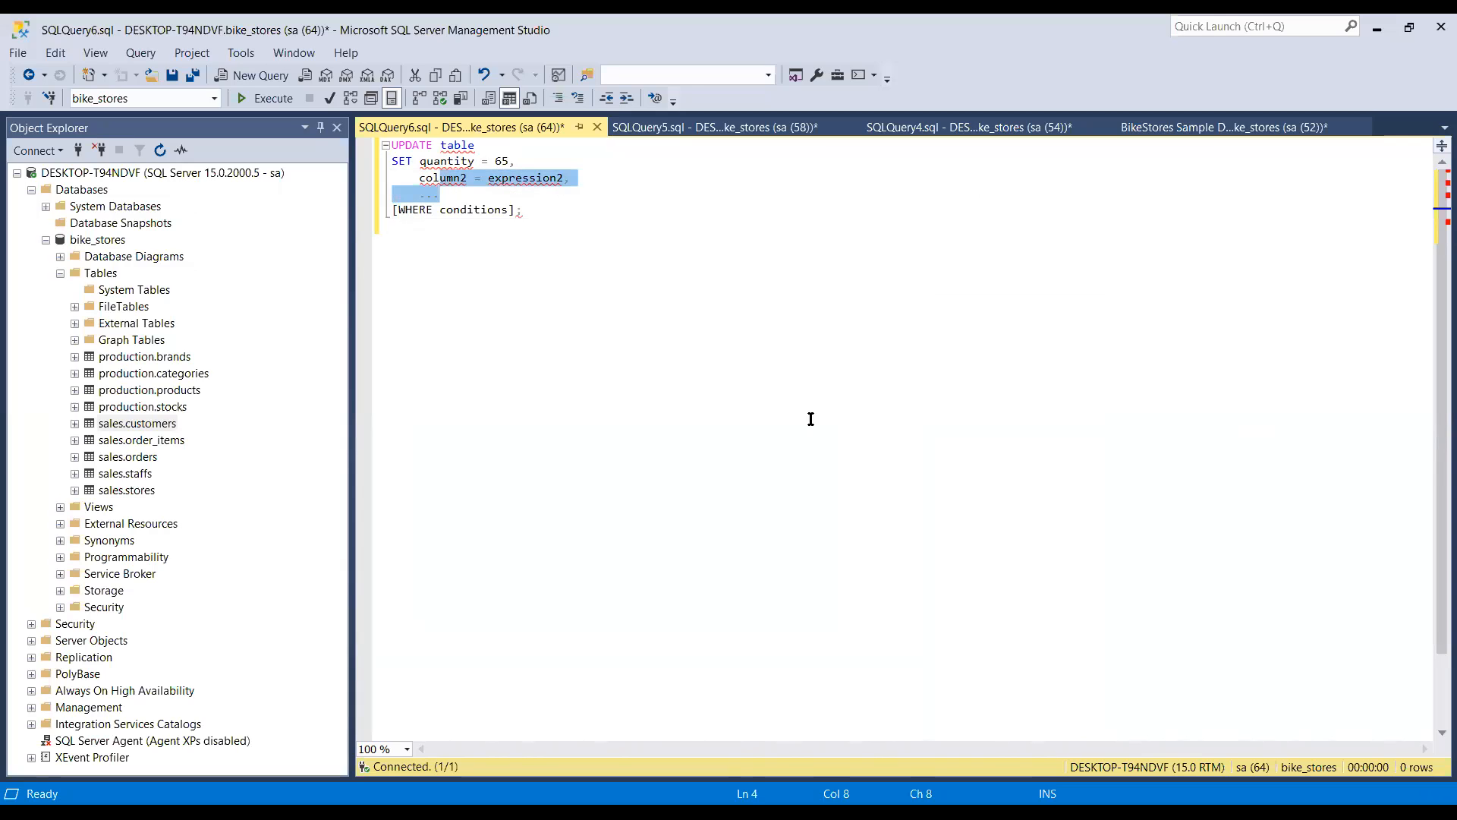
{"action": "key", "text": "BackSpace"}
{"action": "key", "text": "BackSpace"}
{"action": "key", "text": "BackSpace"}
{"action": "key", "text": "BackSpace"}
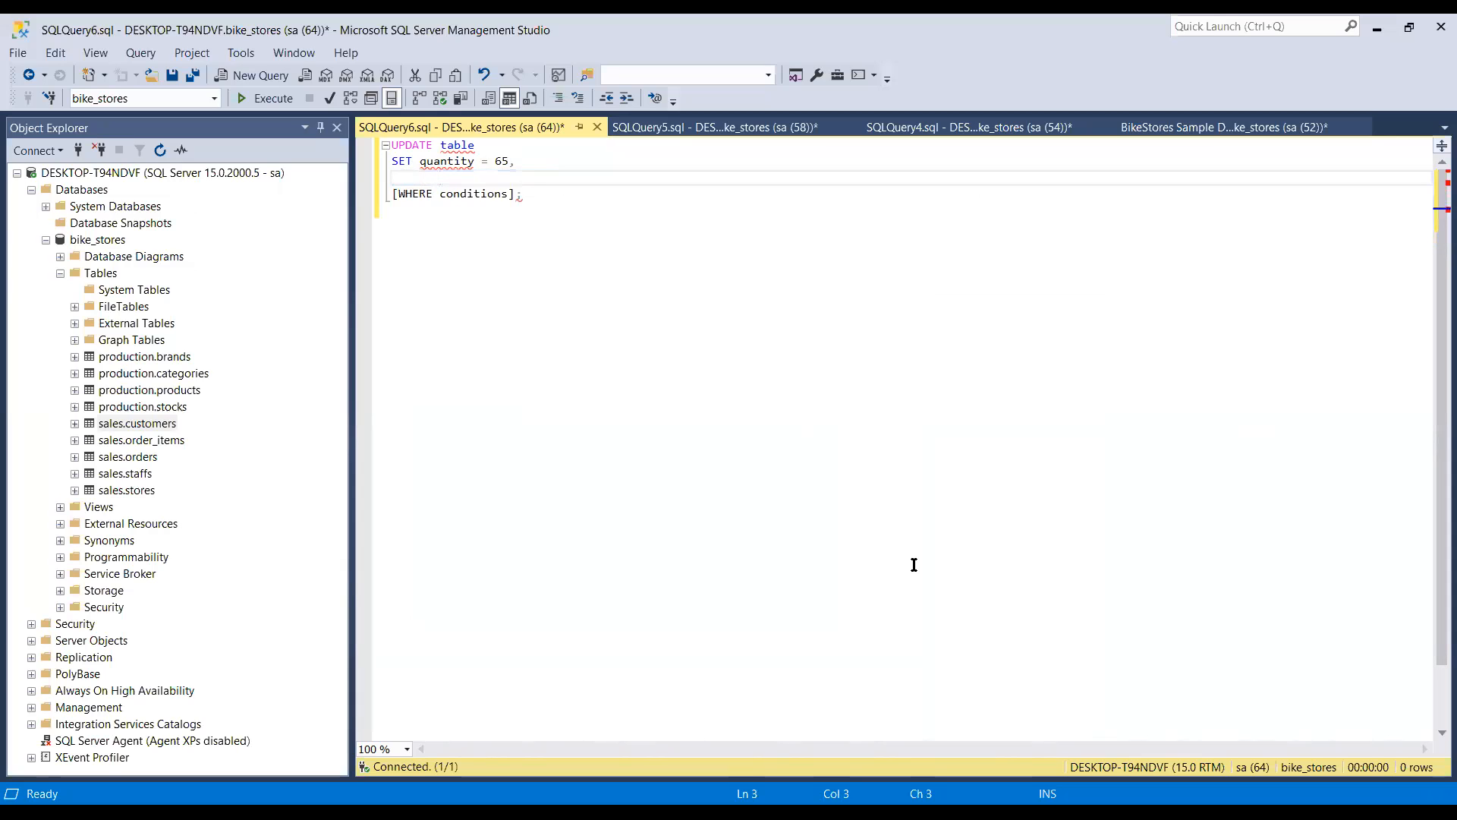
- Replace the WHERE placeholder conditions with product_id=1 and delete the blank line above the clause
{"action": "left_click", "coordinate": [510, 195]}
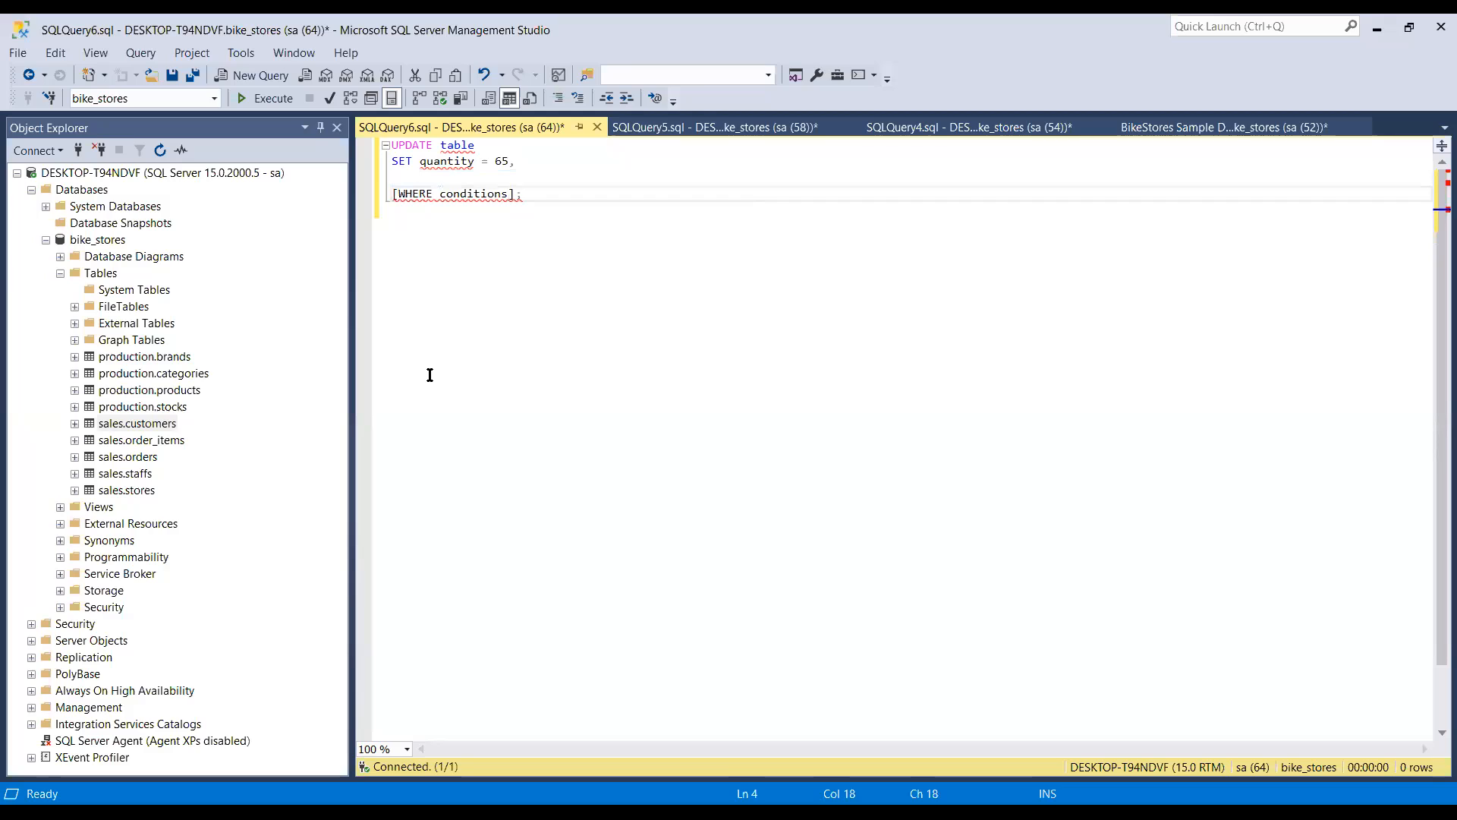
{"action": "key", "text": "BackSpace"}
{"action": "key", "text": "BackSpace"}
{"action": "key", "text": "BackSpace"}
{"action": "key", "text": "BackSpace"}
{"action": "key", "text": "BackSpace"}
{"action": "key", "text": "BackSpace"}
{"action": "key", "text": "BackSpace"}
{"action": "key", "text": "BackSpace"}
{"action": "key", "text": "BackSpace"}
{"action": "key", "text": "BackSpace"}
{"action": "type", "text": "product_id=1"}
{"action": "left_click", "coordinate": [536, 159]}
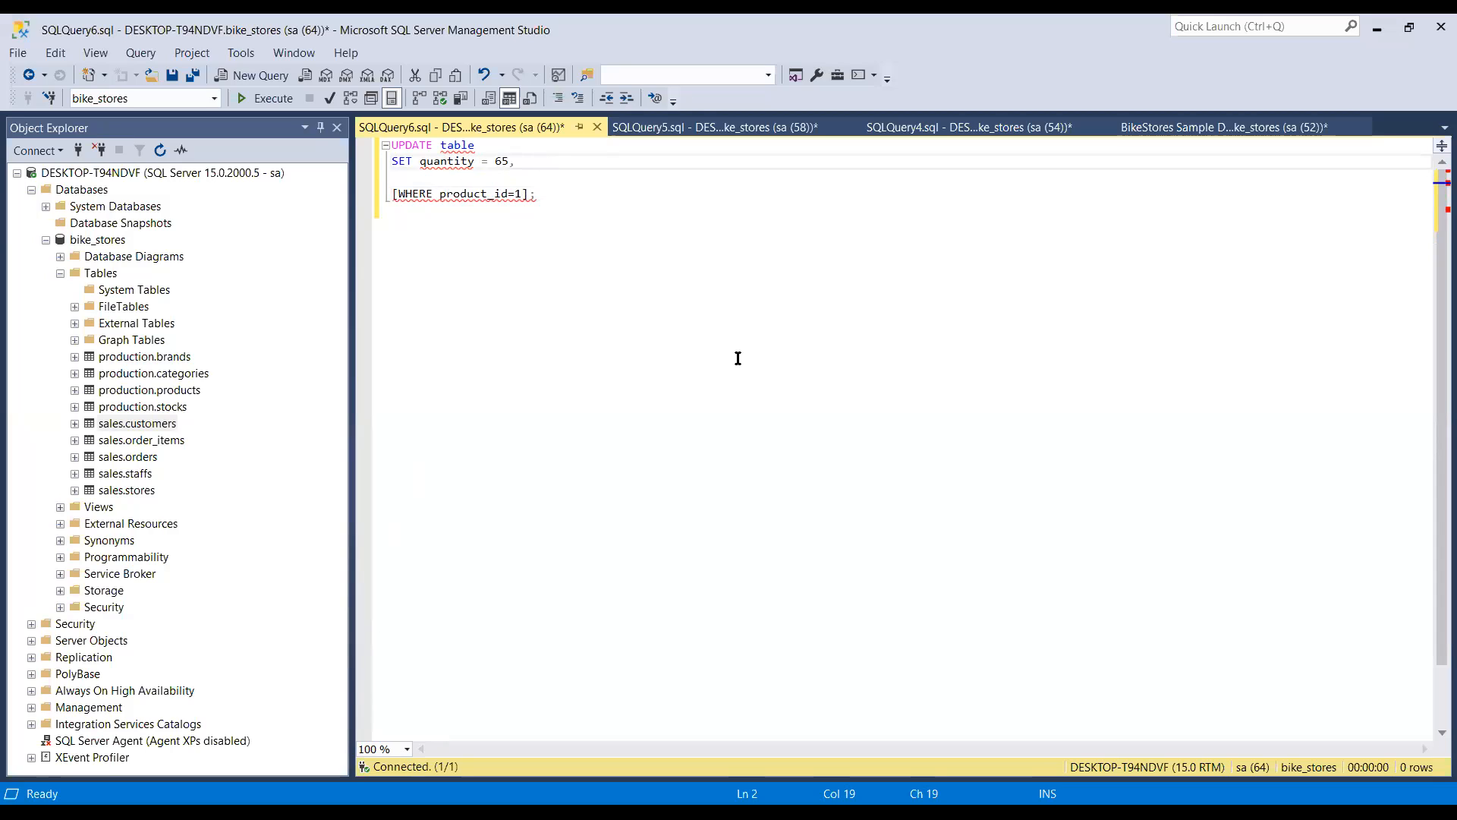
{"action": "key", "text": "Delete"}
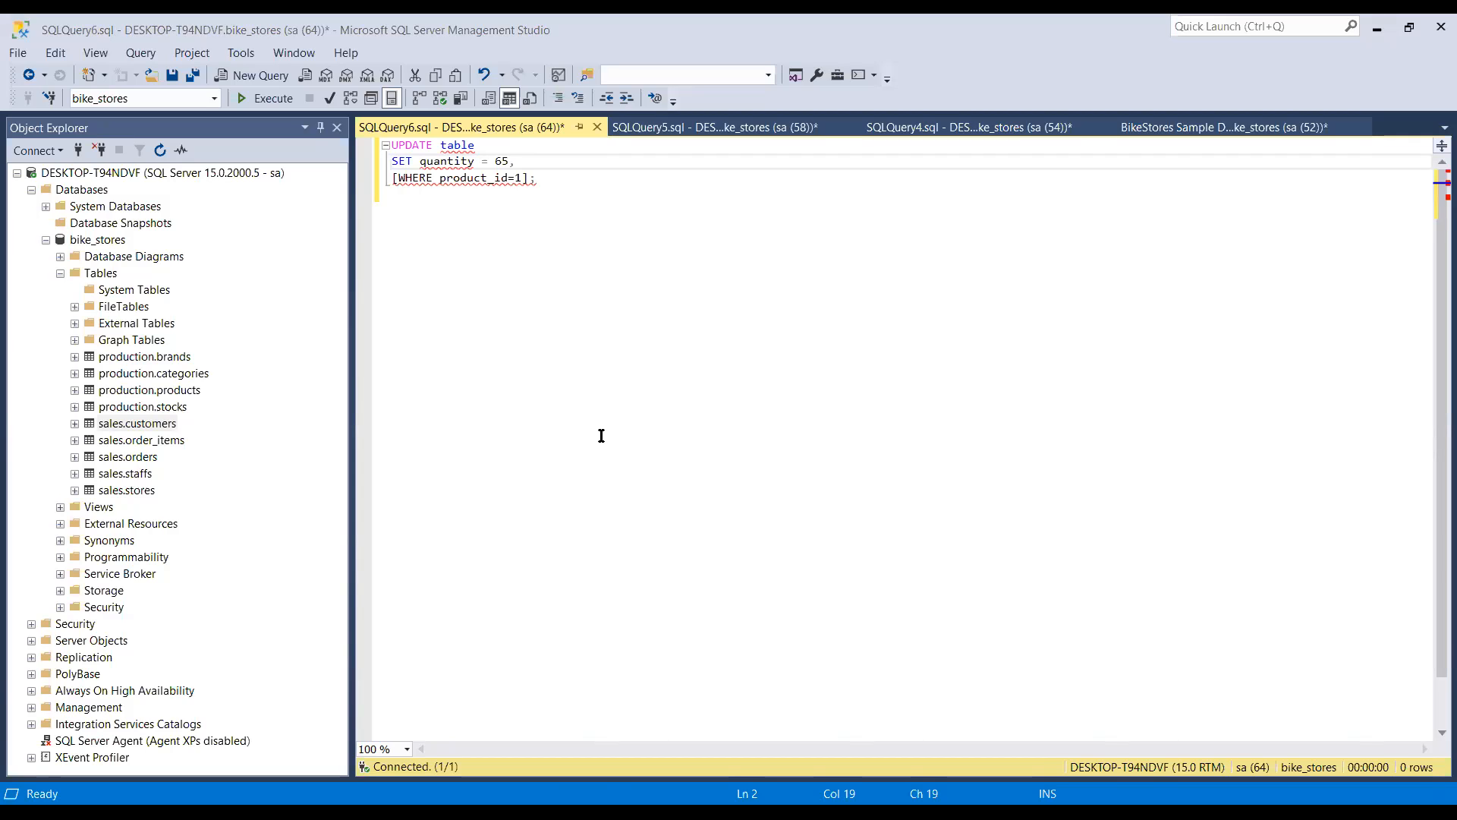
- Replace the table placeholder after UPDATE with production.stock
{"action": "mouse_move", "coordinate": [475, 145]}
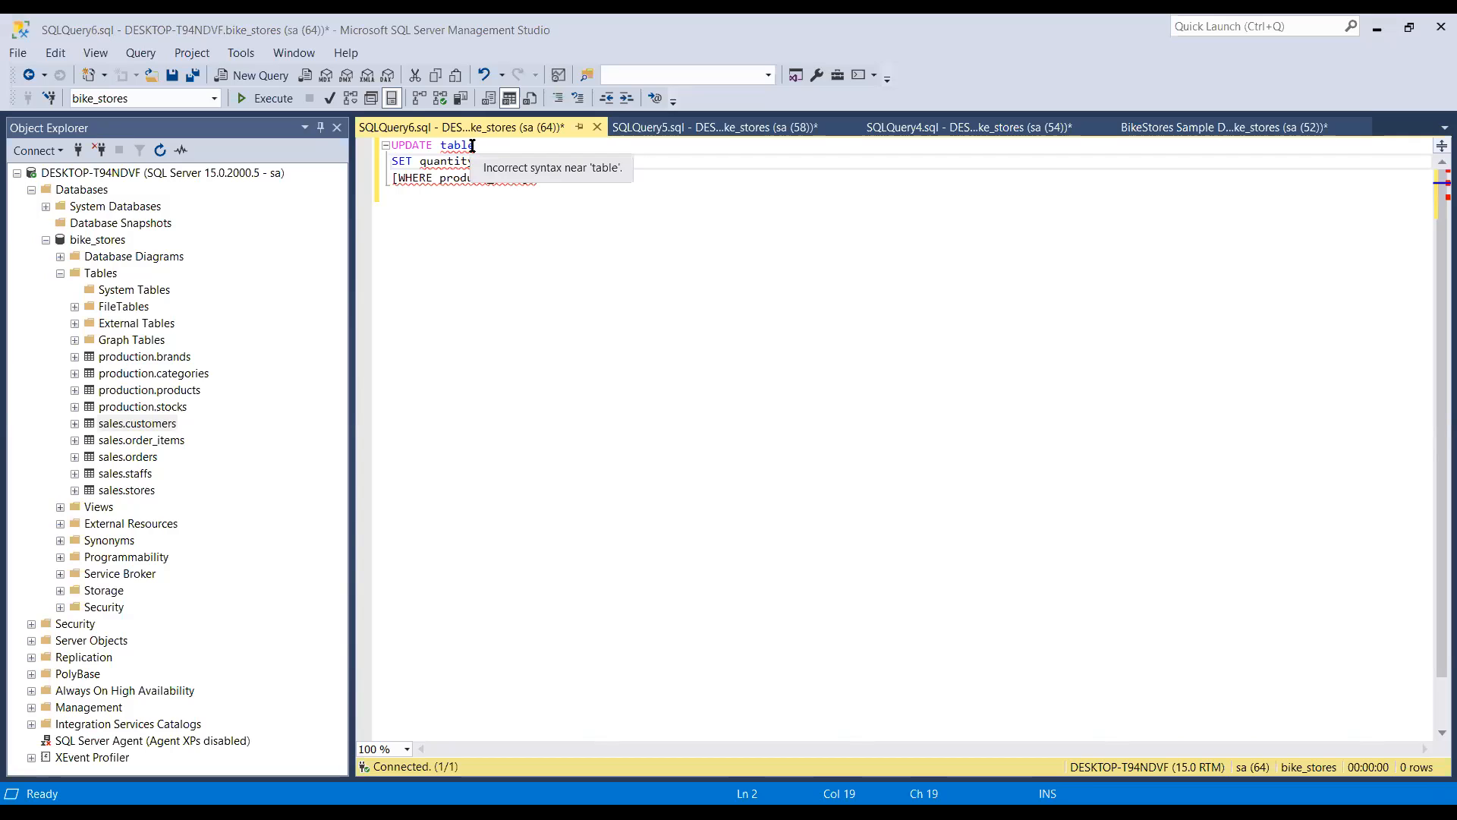
{"action": "left_click_drag", "start_coordinate": [475, 145], "coordinate": [441, 145]}
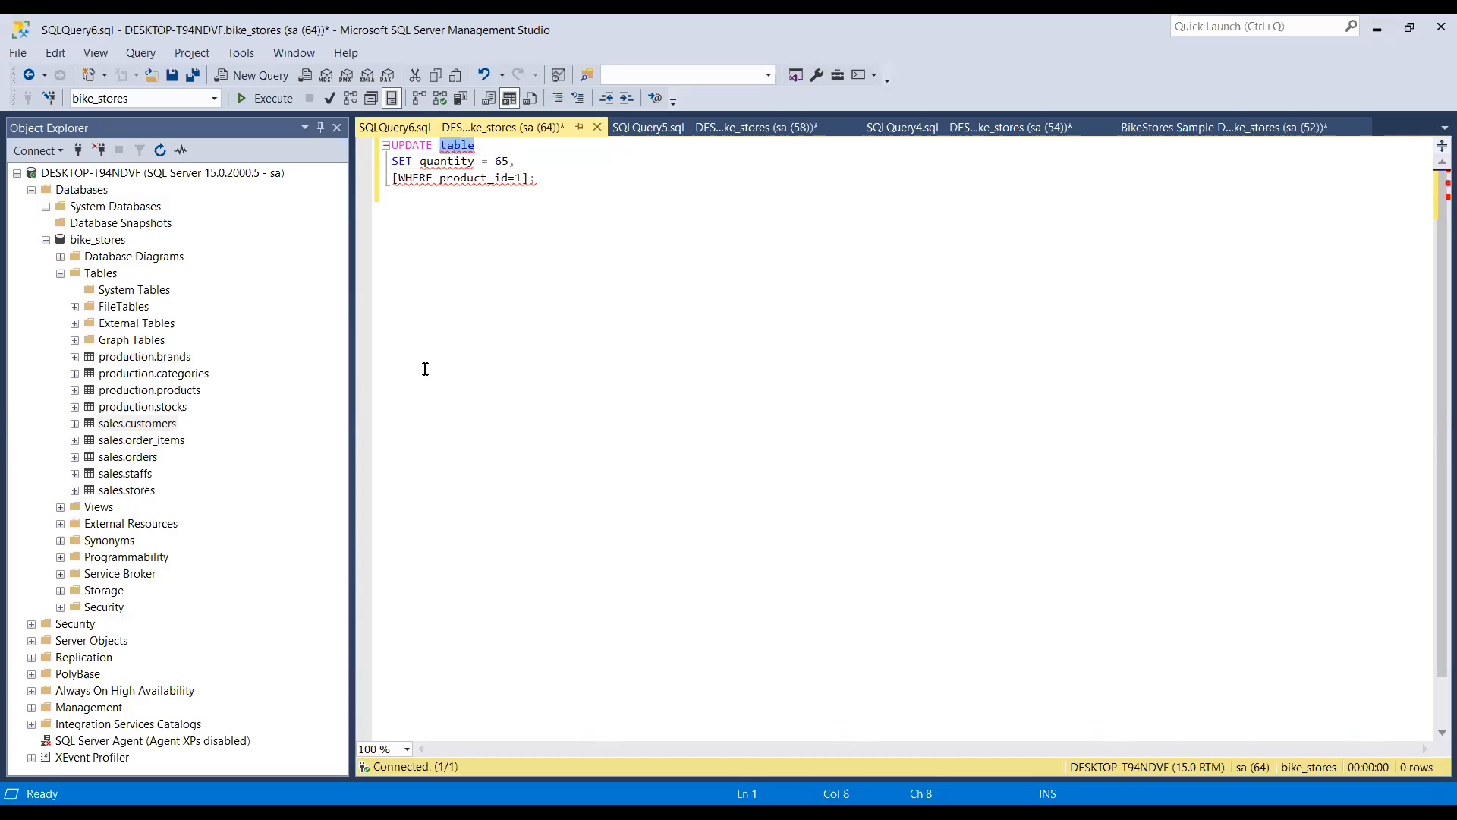
{"action": "left_click", "coordinate": [529, 795]}
{"action": "key", "text": "alt+Tab"}
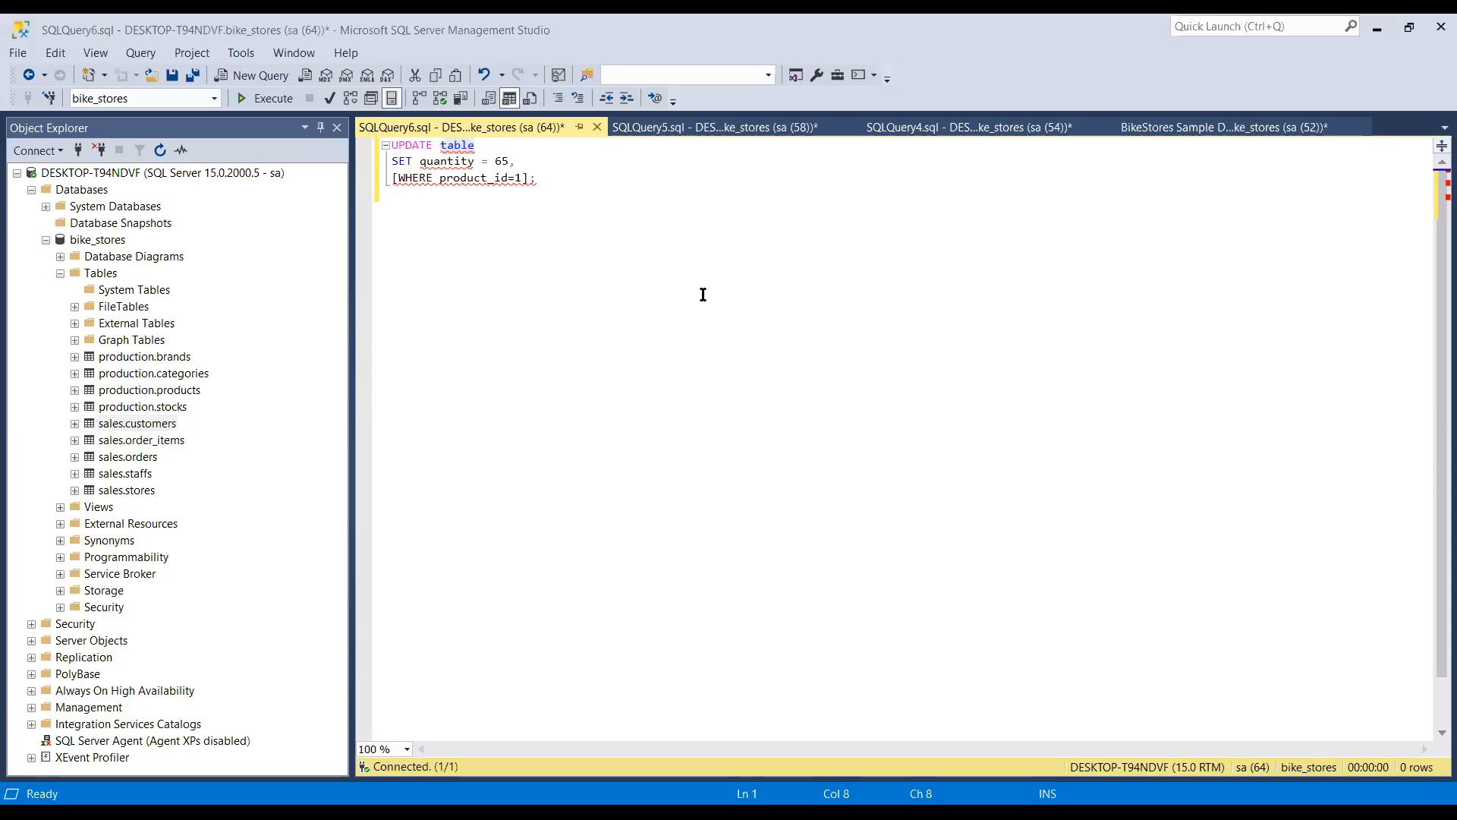
{"action": "left_click", "coordinate": [476, 148]}
{"action": "key", "text": "BackSpace"}
{"action": "key", "text": "BackSpace"}
{"action": "type", "text": "pro"}
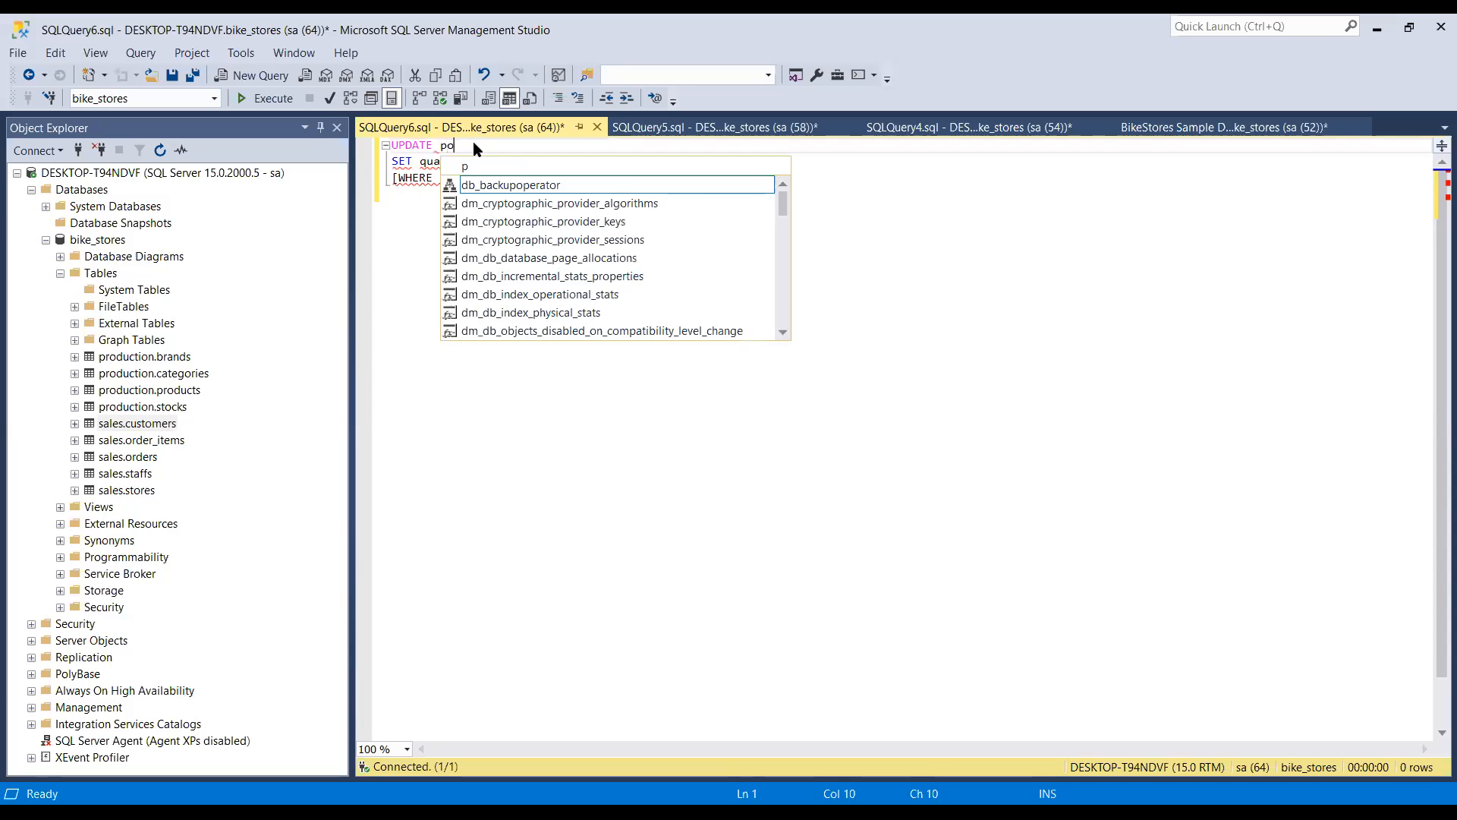
{"action": "type", "text": "duc"}
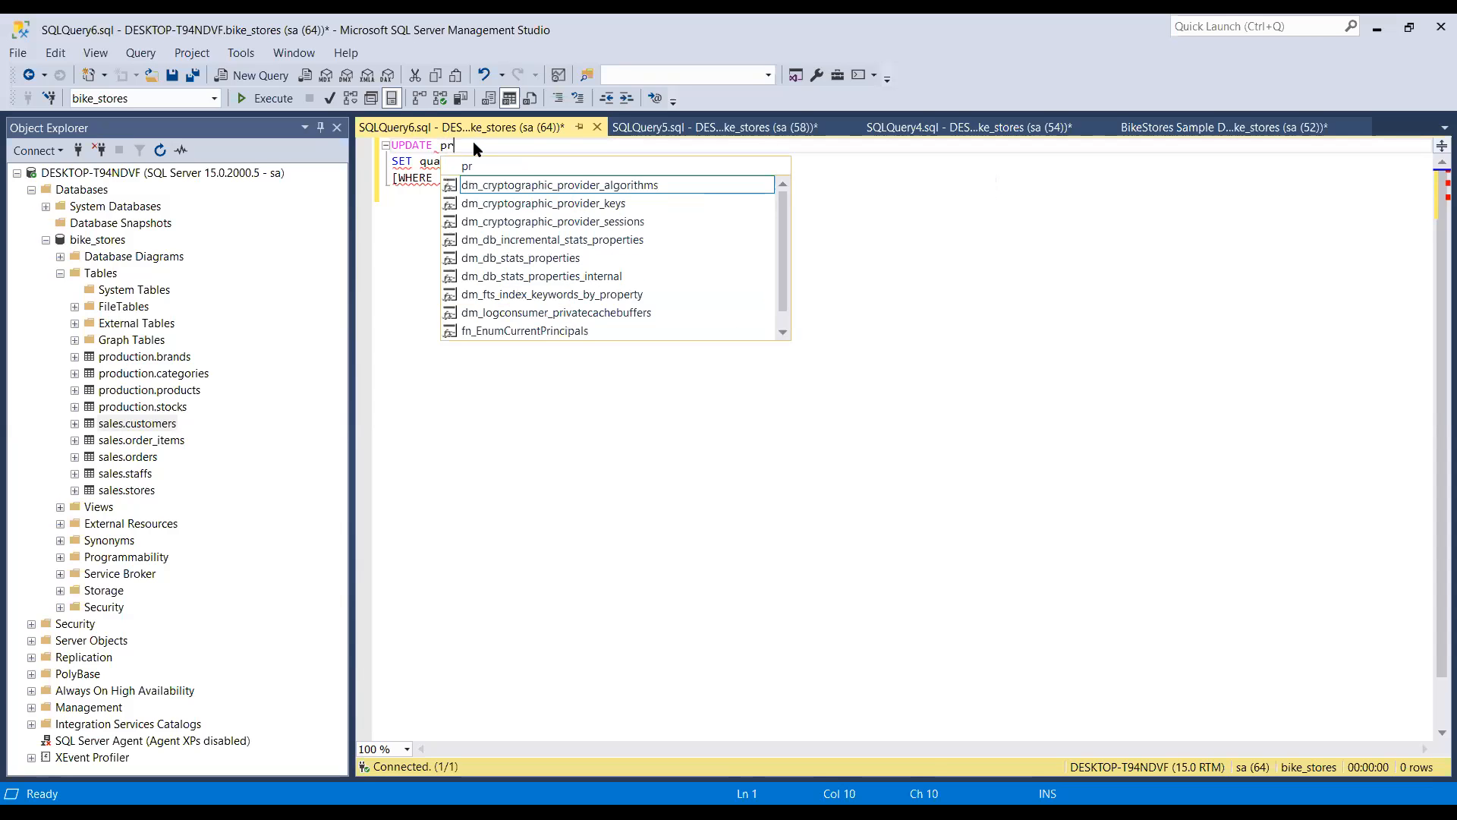
{"action": "type", "text": "tion."}
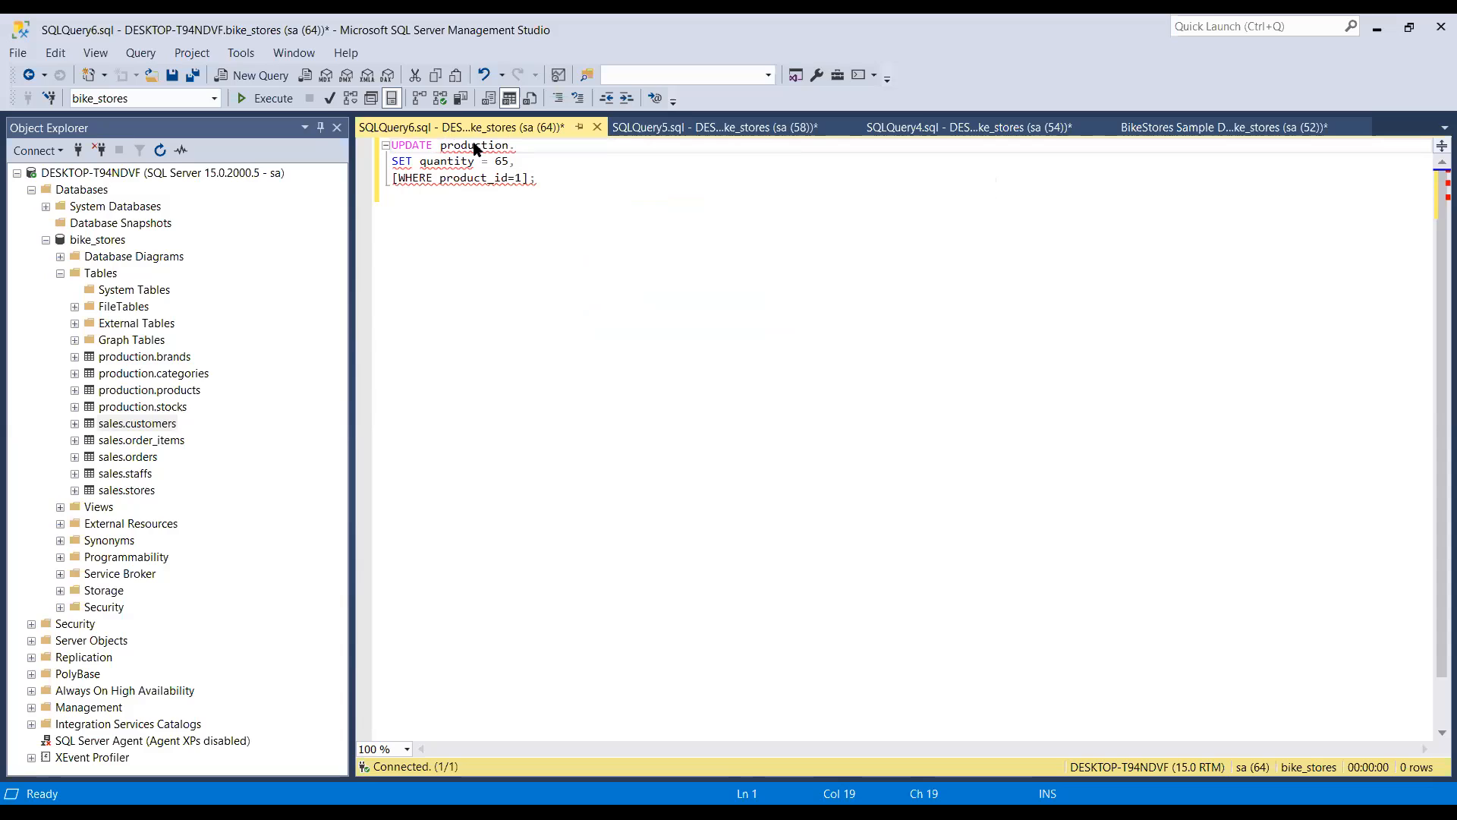
{"action": "type", "text": "stock"}
- Remove the opening and closing square brackets around the WHERE product_id=1 clause
{"action": "left_click_drag", "start_coordinate": [392, 177], "coordinate": [397, 180]}
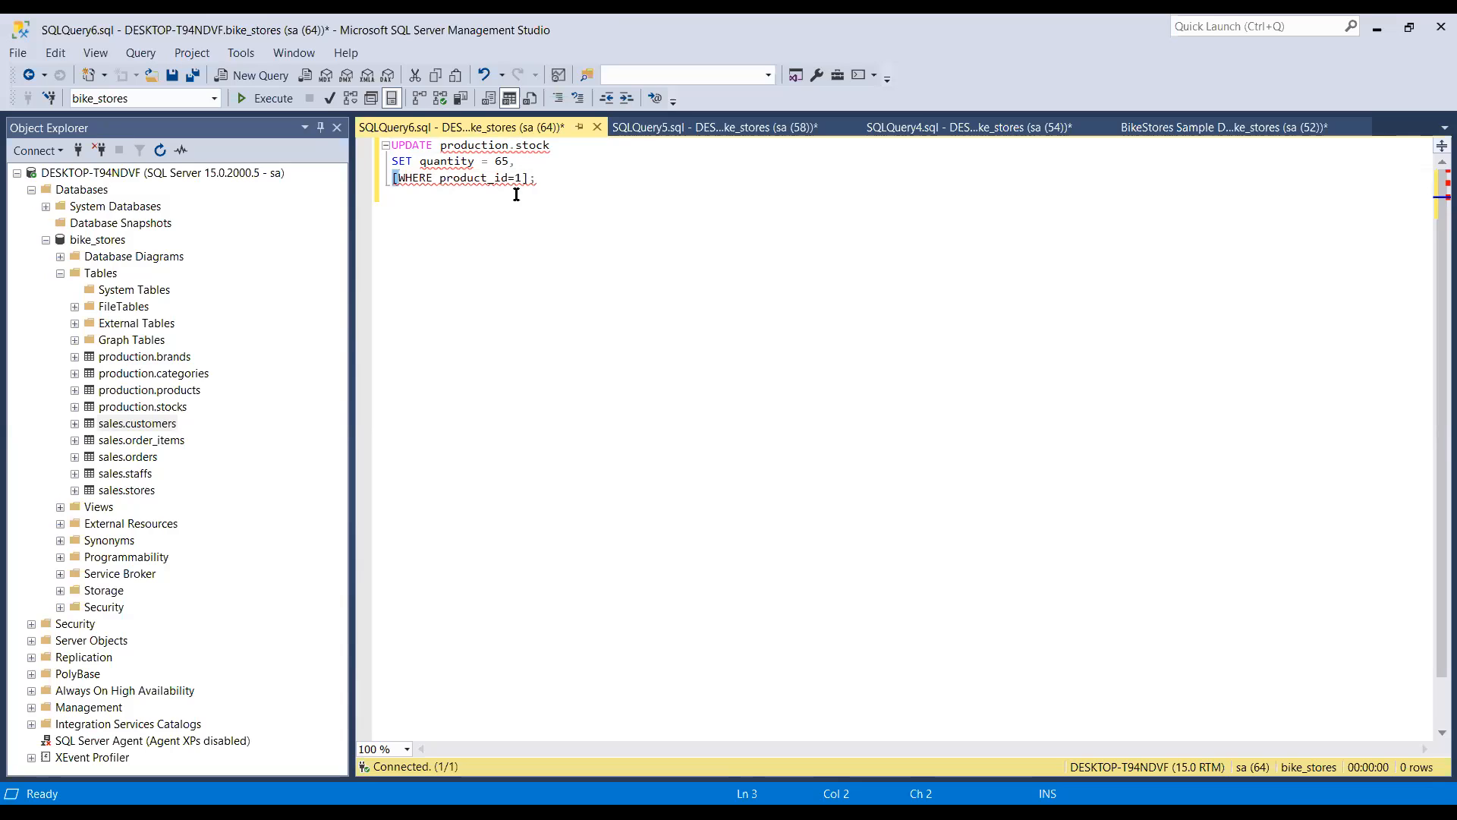
{"action": "key", "text": "BackSpace"}
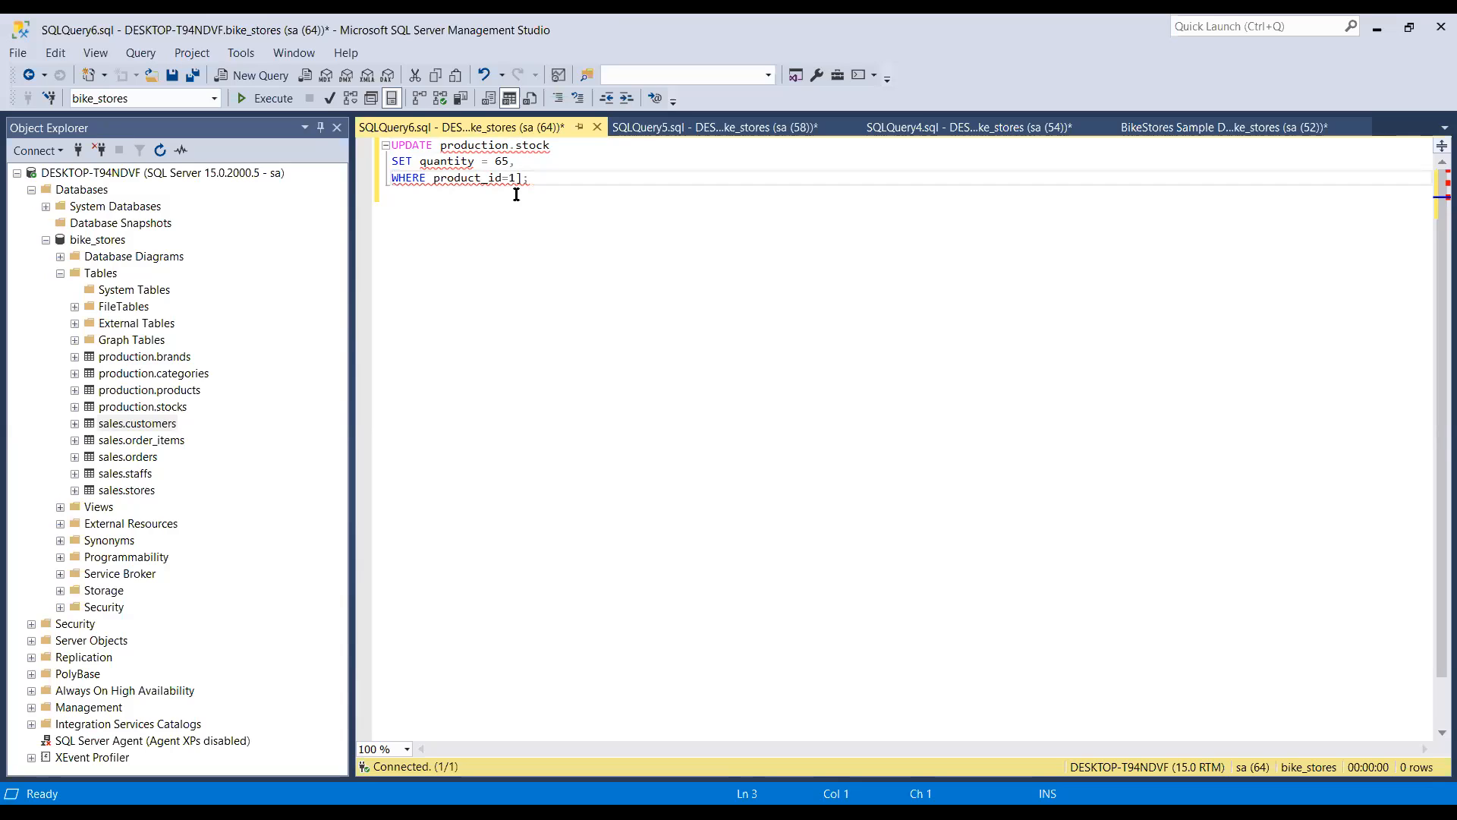
{"action": "key", "text": "Right"}
{"action": "key", "text": "Right"}
{"action": "key", "text": "Right"}
{"action": "key", "text": "Right"}
{"action": "key", "text": "Right"}
{"action": "key", "text": "Right"}
{"action": "key", "text": "Right"}
{"action": "key", "text": "Right"}
{"action": "key", "text": "Right"}
{"action": "key", "text": "Right"}
{"action": "key", "text": "Right"}
{"action": "key", "text": "Right"}
{"action": "key", "text": "Right"}
{"action": "key", "text": "Right"}
{"action": "key", "text": "BackSpace"}
- Correct the table name to production.stocks and remove the trailing comma after quantity = 65
{"action": "left_click", "coordinate": [551, 146]}
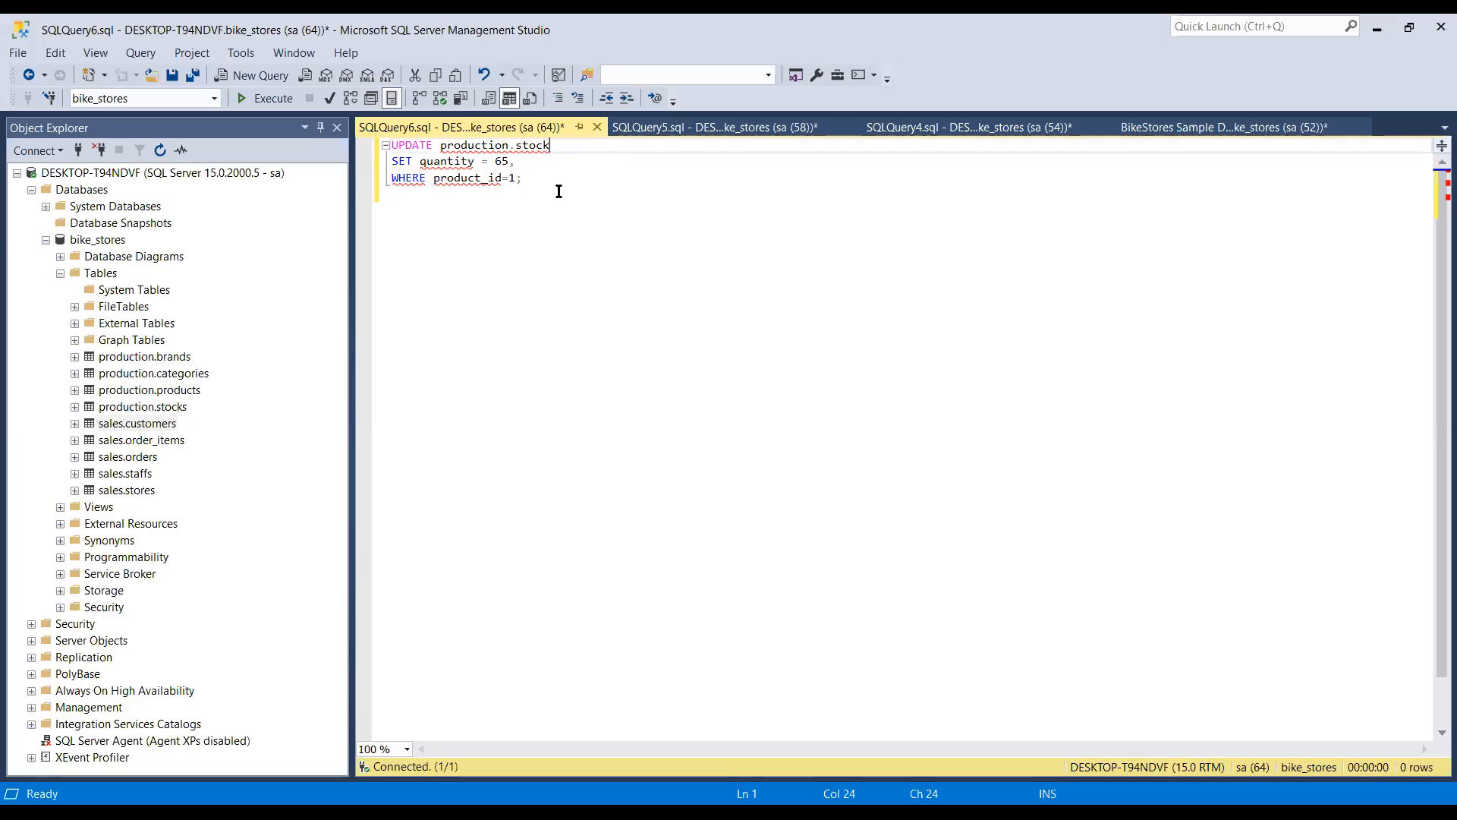
{"action": "type", "text": "s"}
{"action": "left_click", "coordinate": [510, 161]}
{"action": "type", "text": ";"}
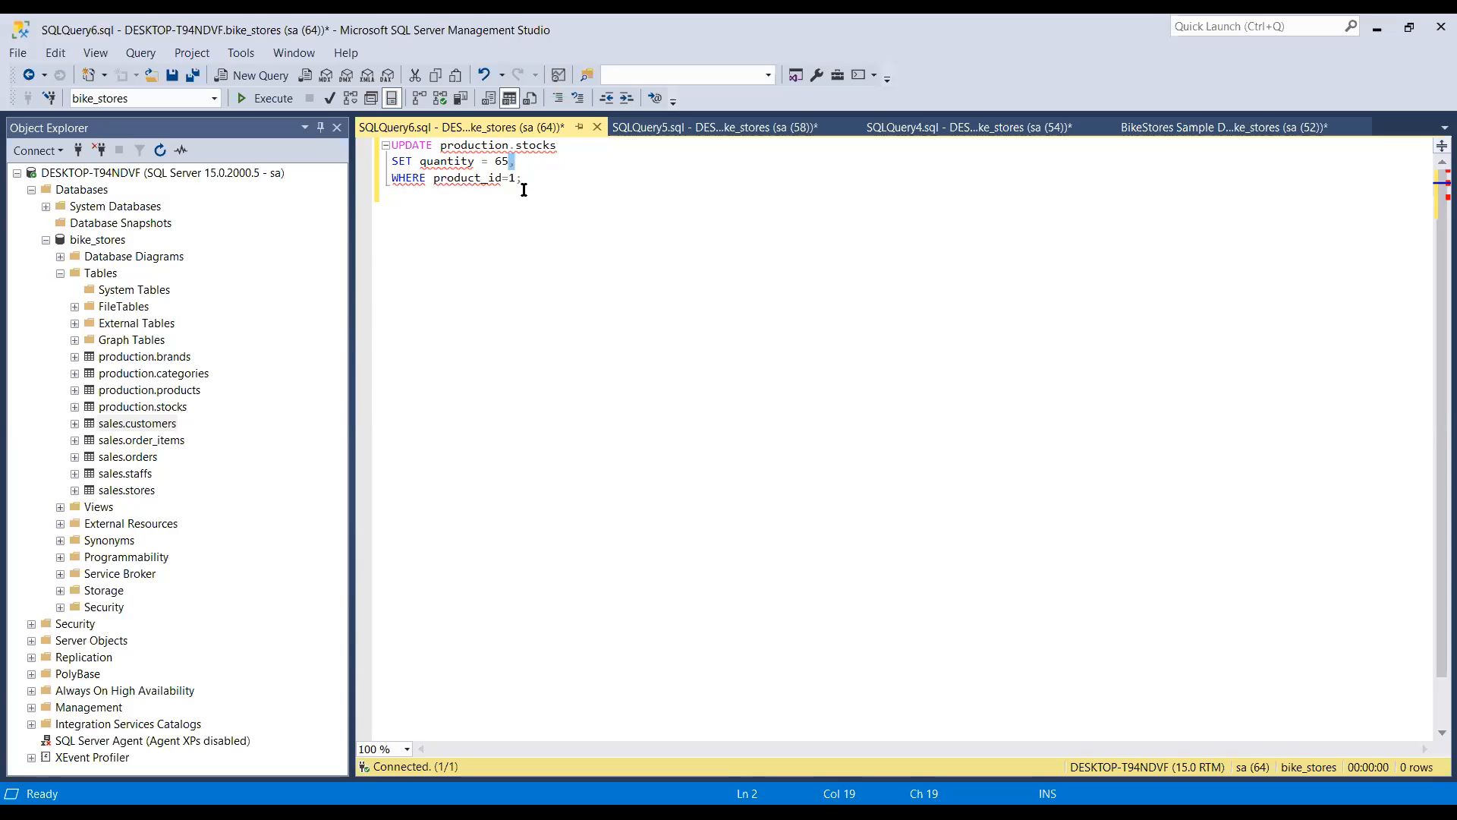
{"action": "key", "text": "BackSpace"}
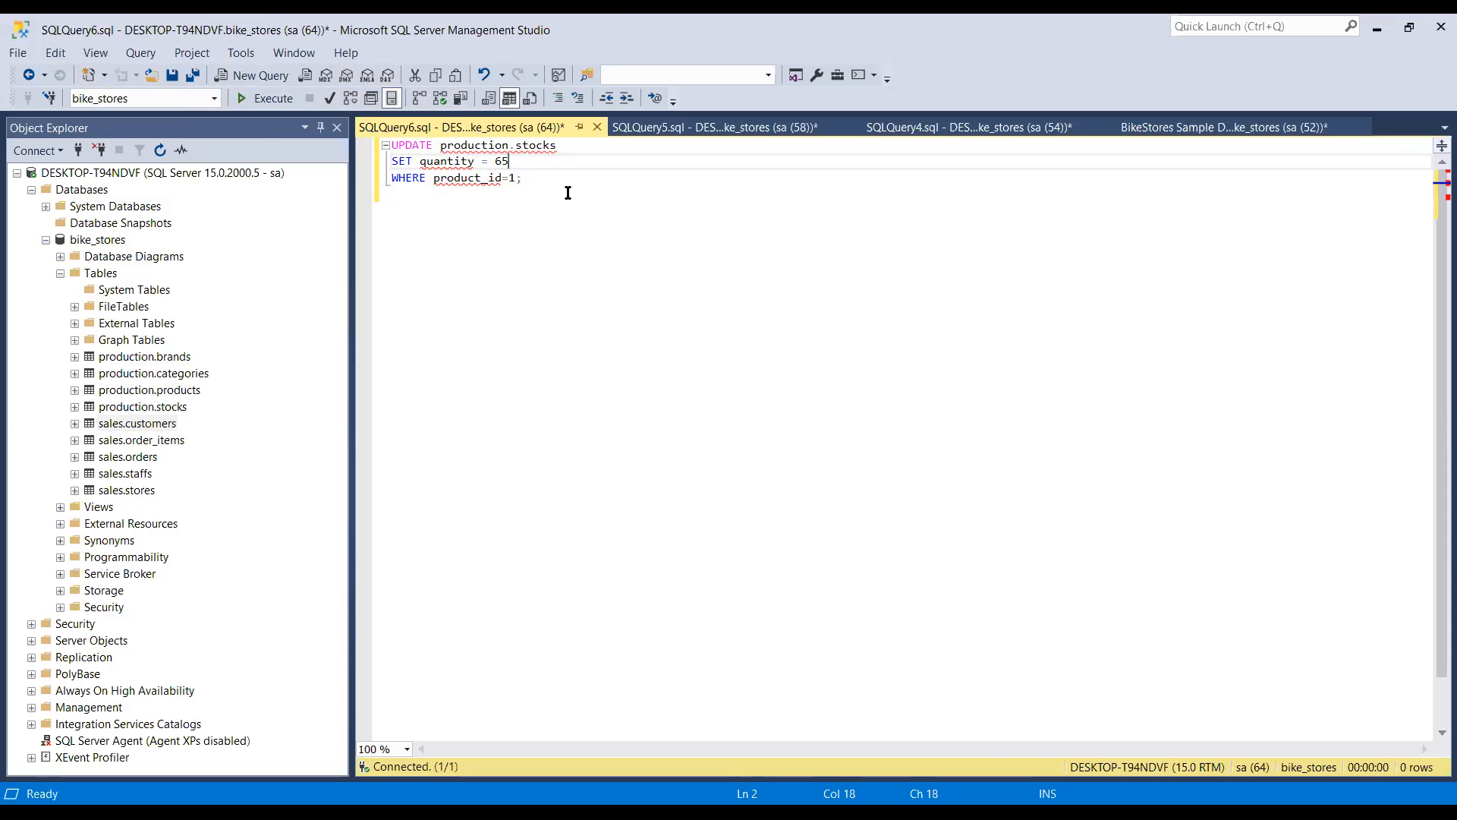
- Put spaces around the equals sign in the product_id condition and execute the UPDATE query
{"action": "left_click", "coordinate": [502, 178]}
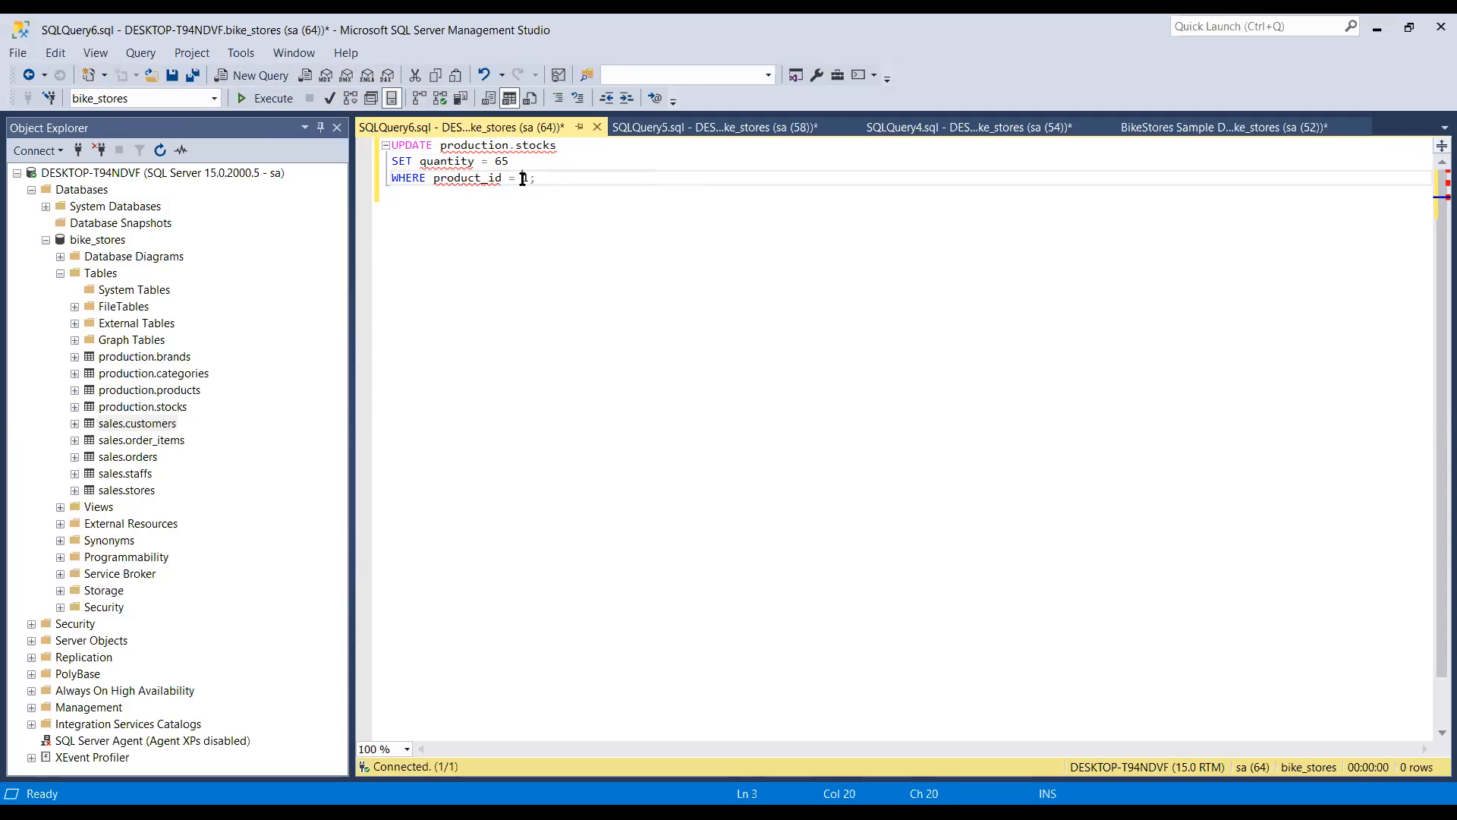
{"action": "left_click", "coordinate": [483, 161]}
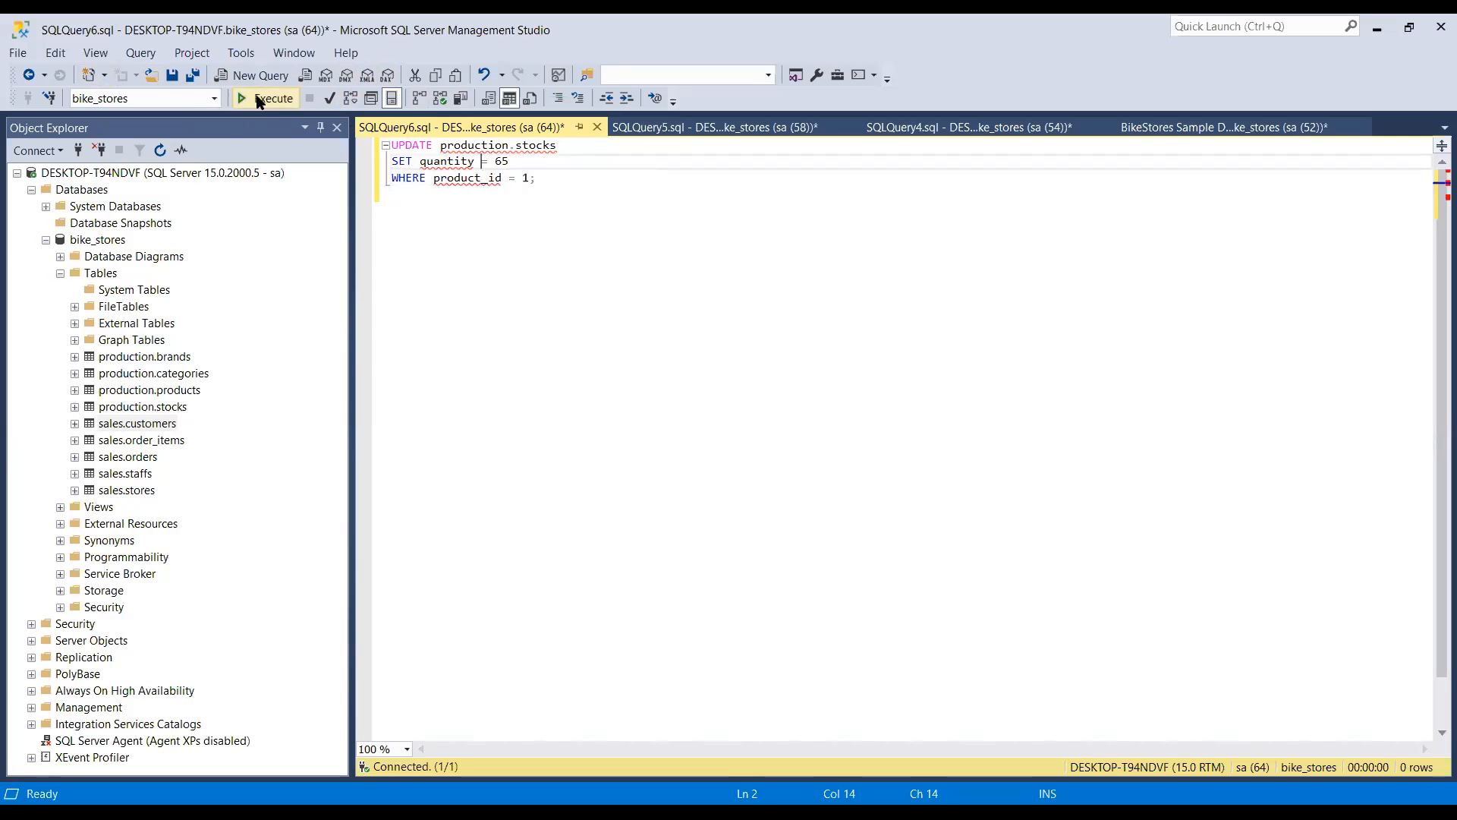
{"action": "left_click", "coordinate": [267, 98]}
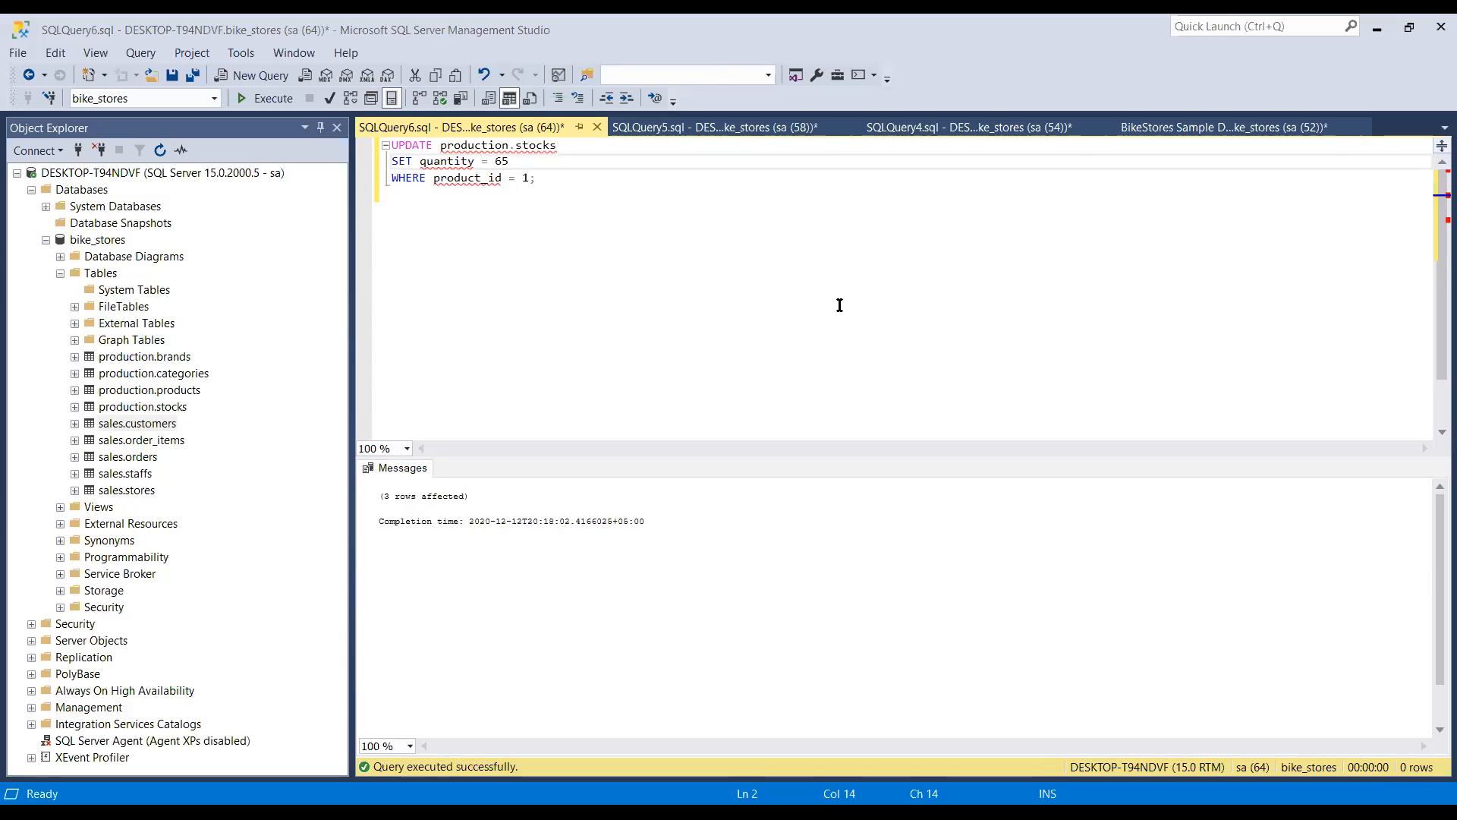
- Switch to Power BI Desktop and refresh the report data for the quantity table and card
{"action": "key", "text": "alt+Tab"}
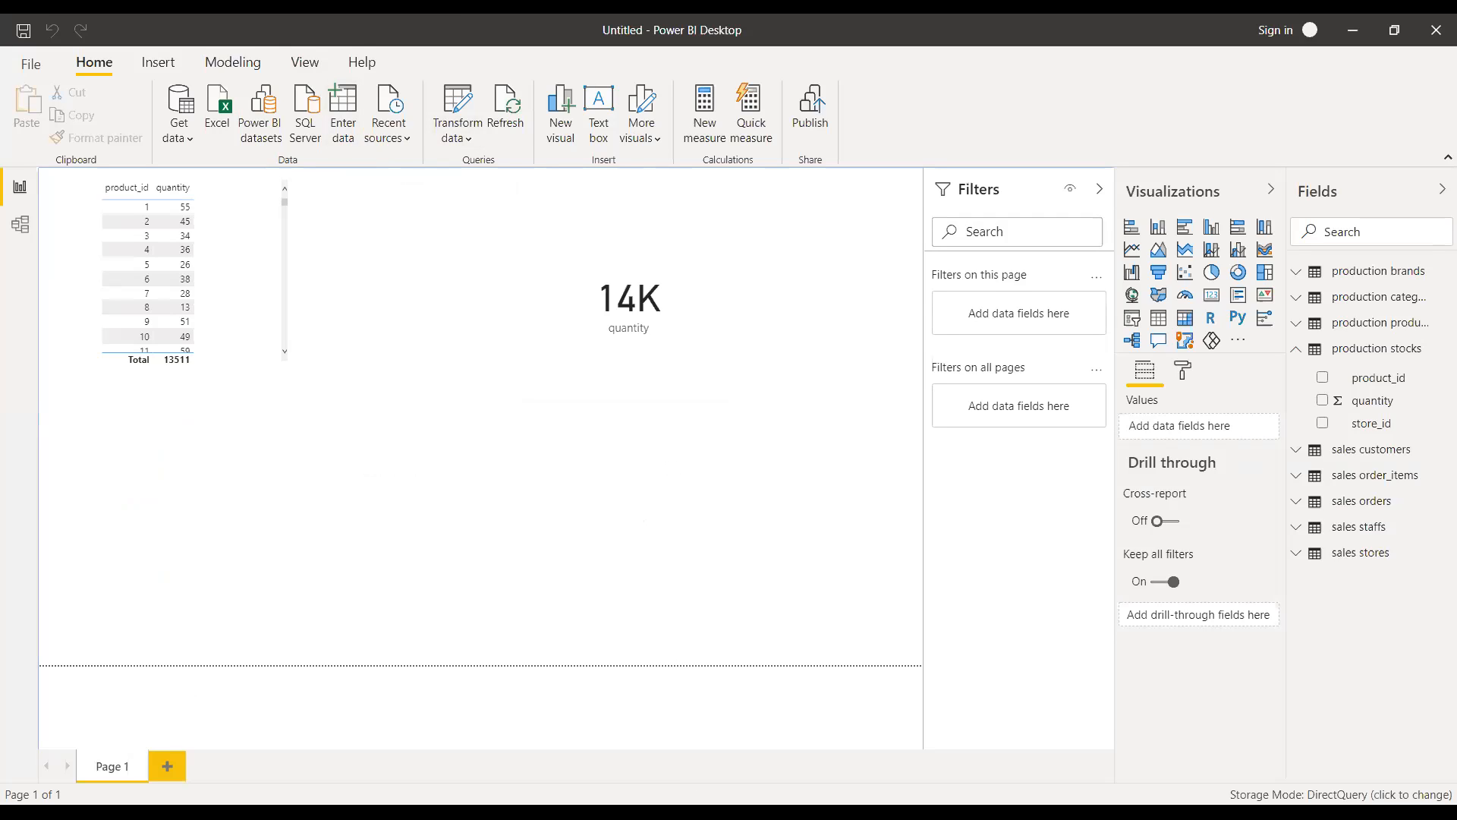
{"action": "mouse_move", "coordinate": [203, 283]}
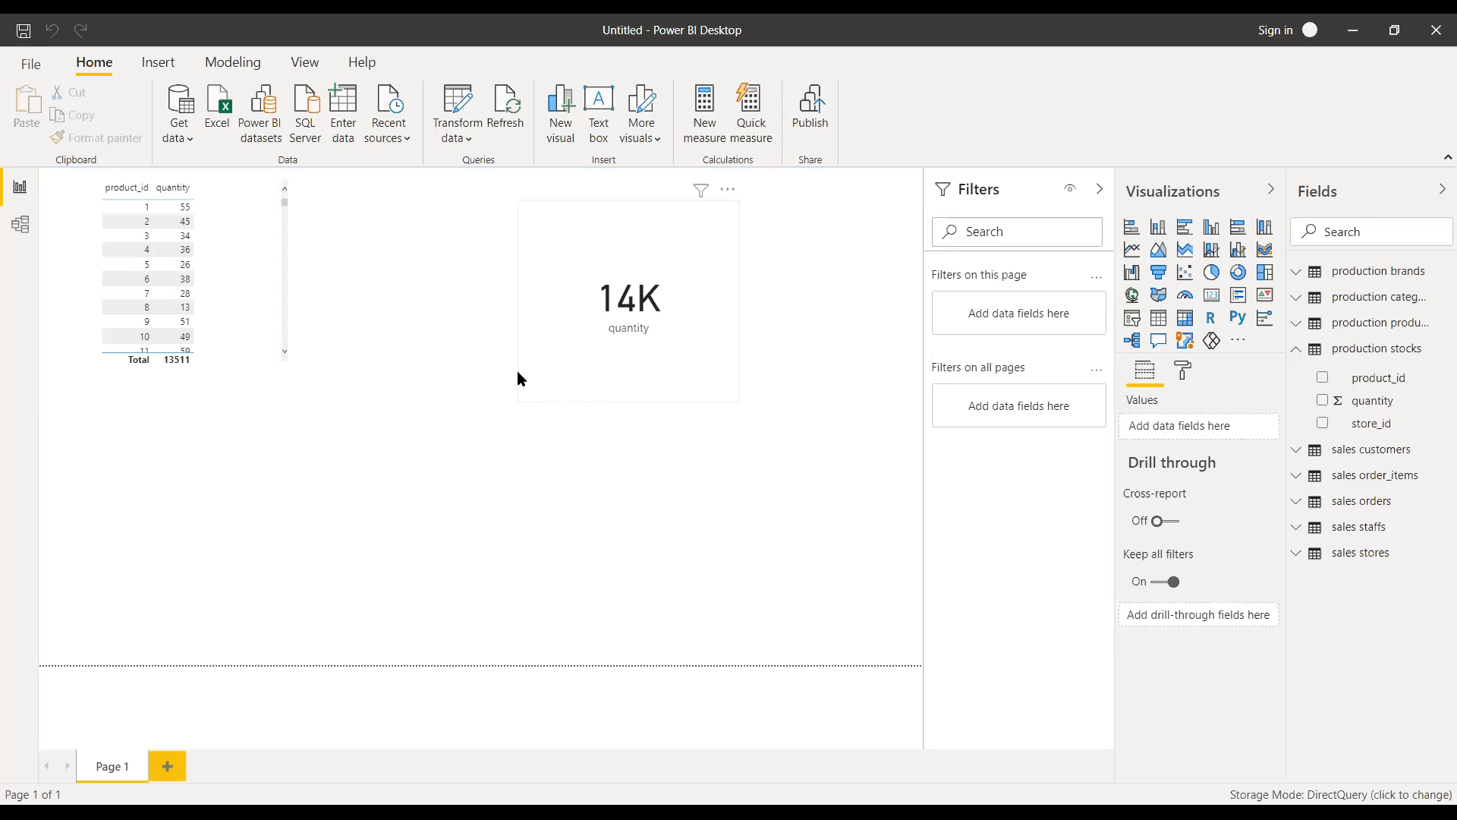
{"action": "left_click", "coordinate": [507, 116]}
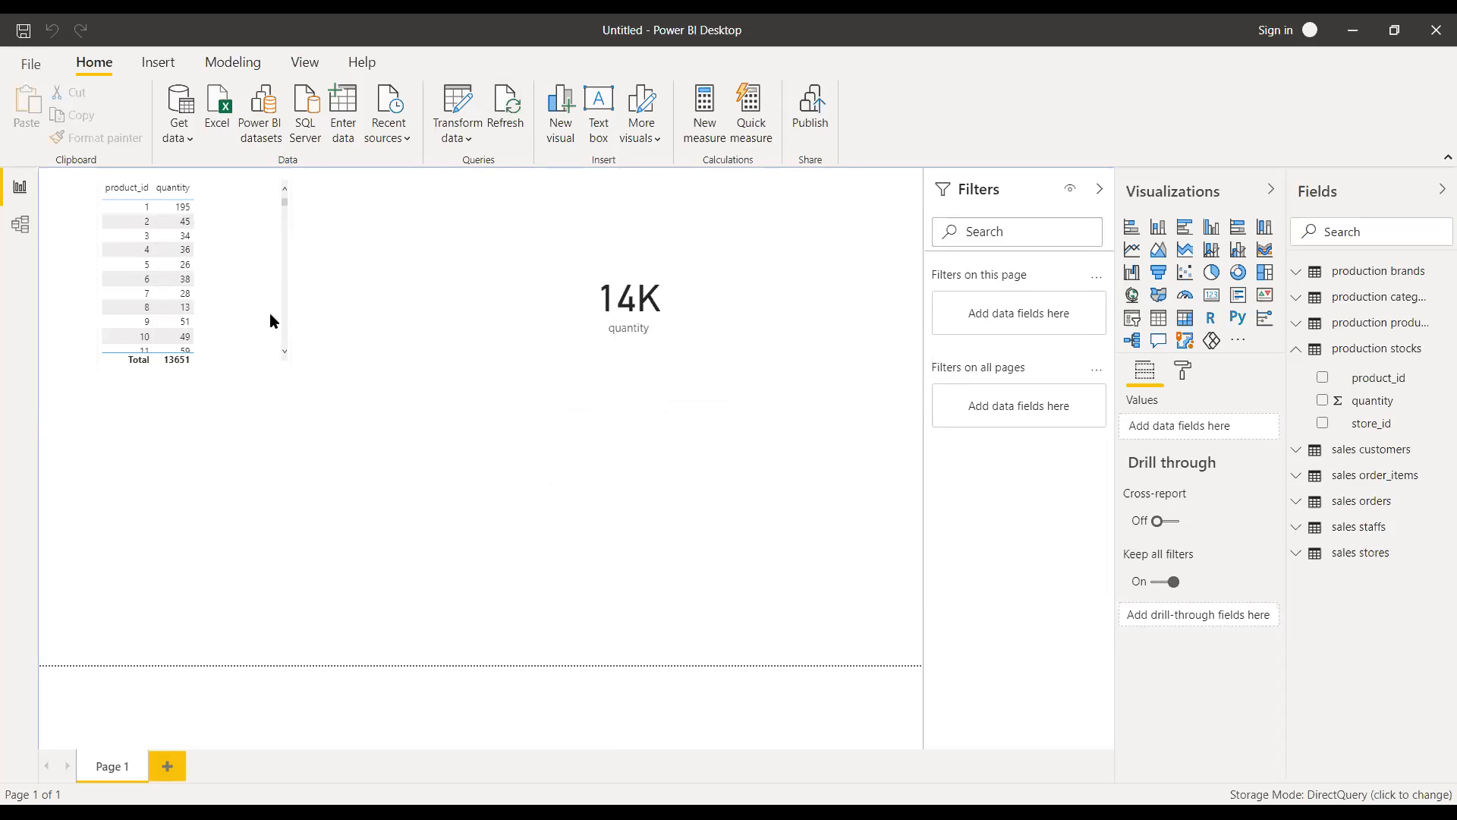
- Enlarge the quantity card toward its lower-right corner and set its data label display units to None
{"action": "left_click", "coordinate": [642, 319]}
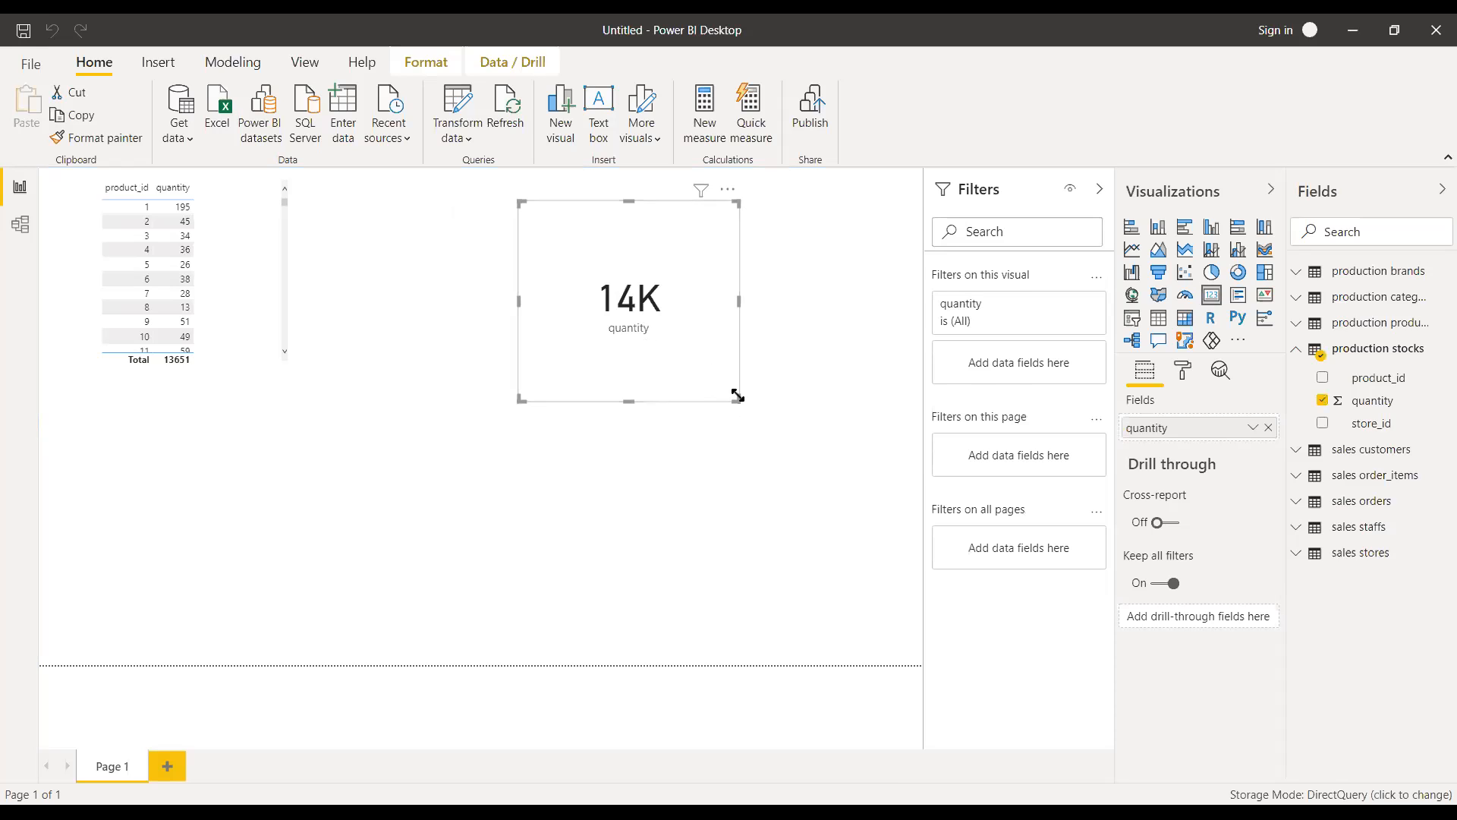
{"action": "left_click_drag", "start_coordinate": [737, 395], "coordinate": [817, 435]}
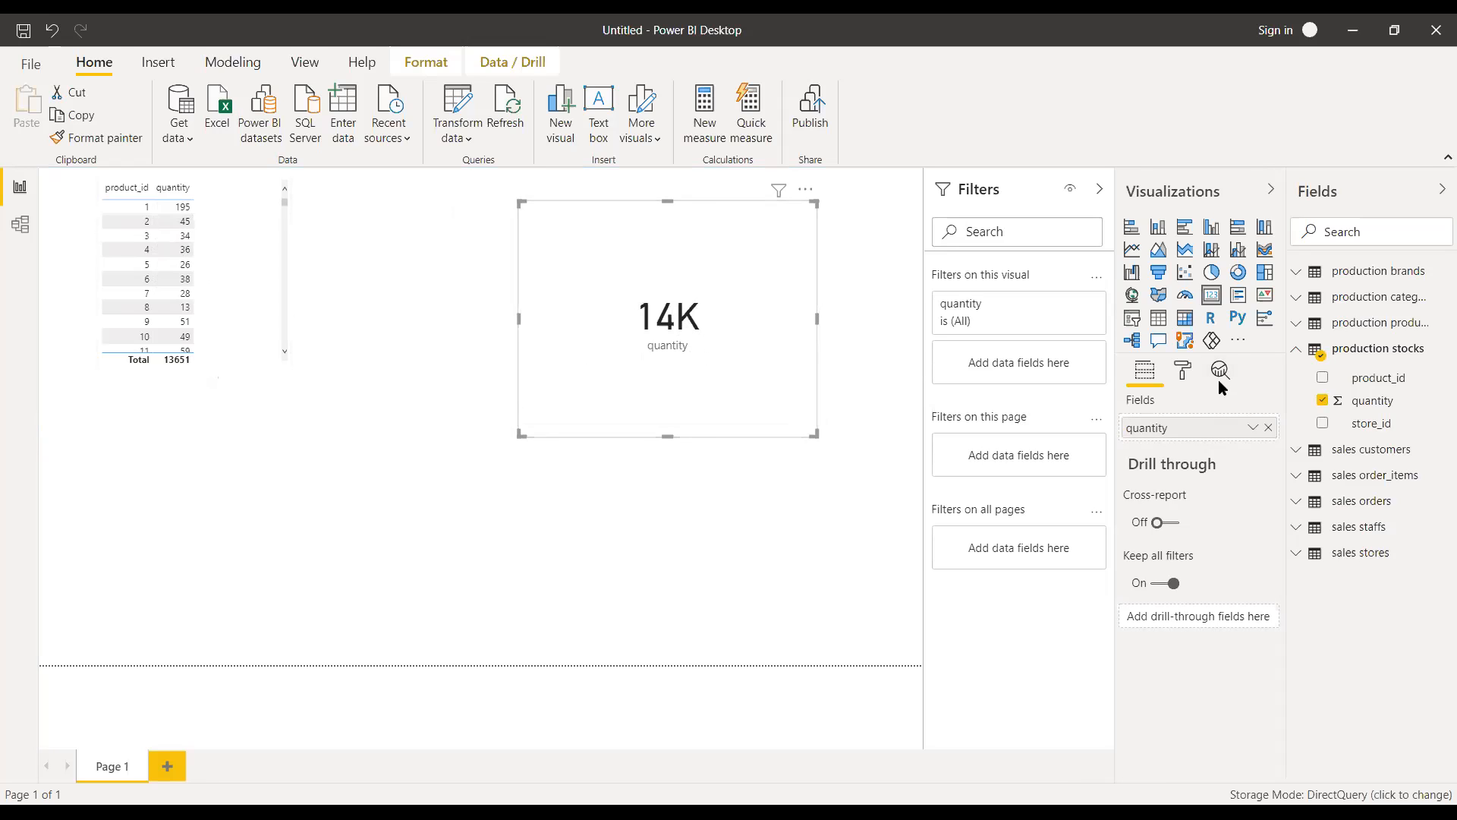
{"action": "left_click", "coordinate": [1186, 377]}
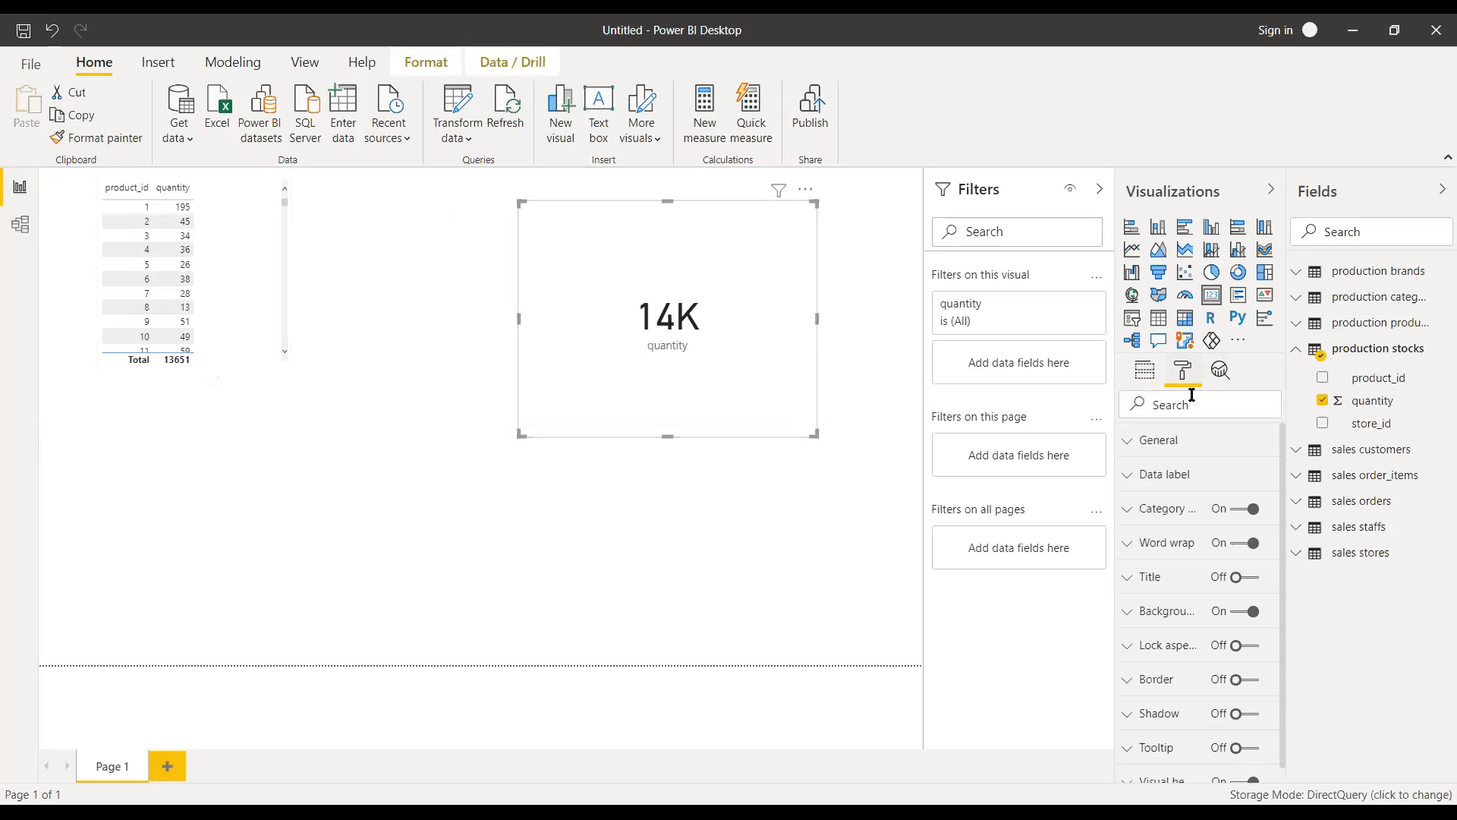
{"action": "type", "text": "unit"}
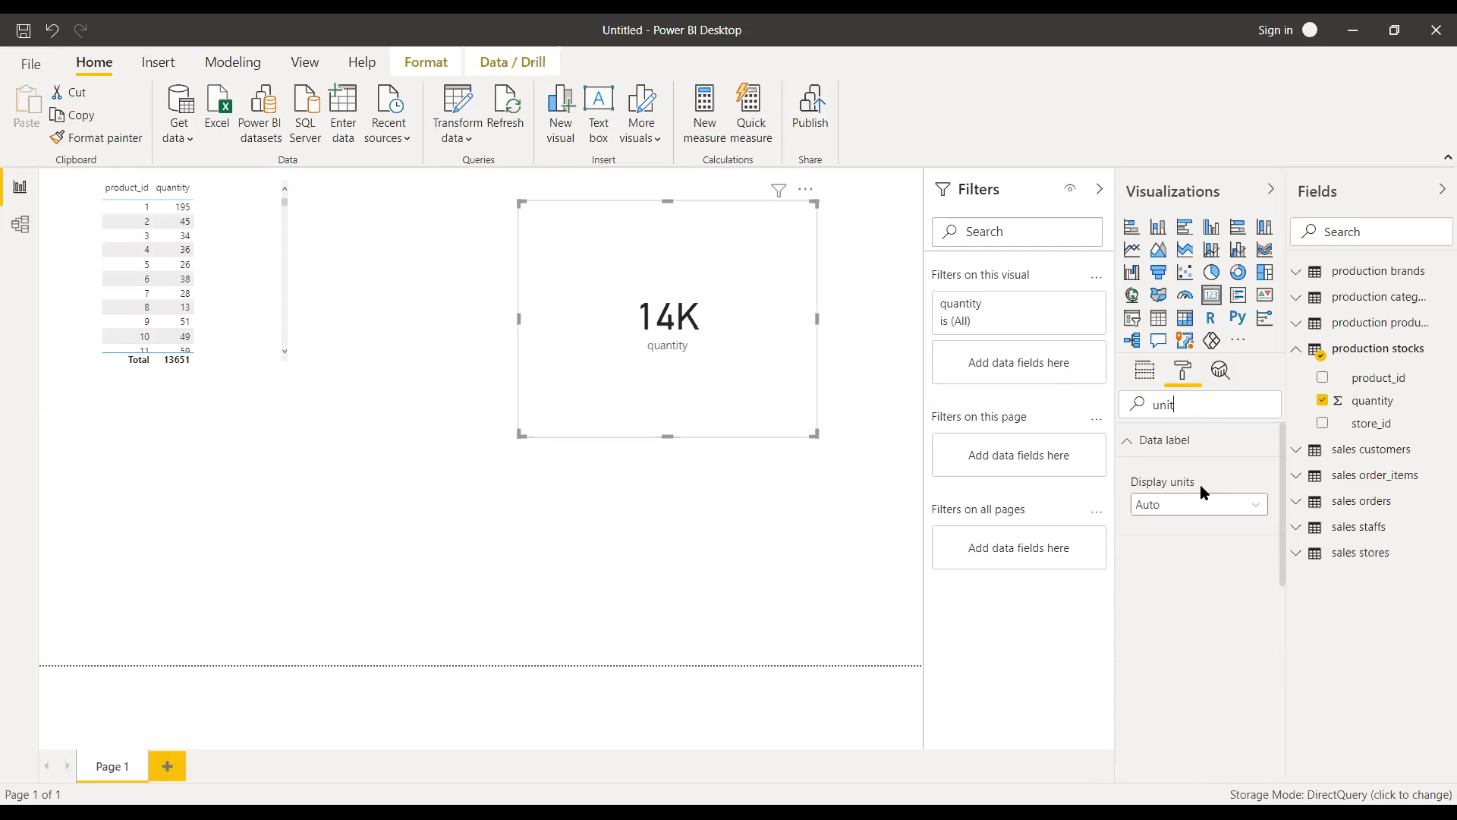
{"action": "left_click", "coordinate": [1254, 512]}
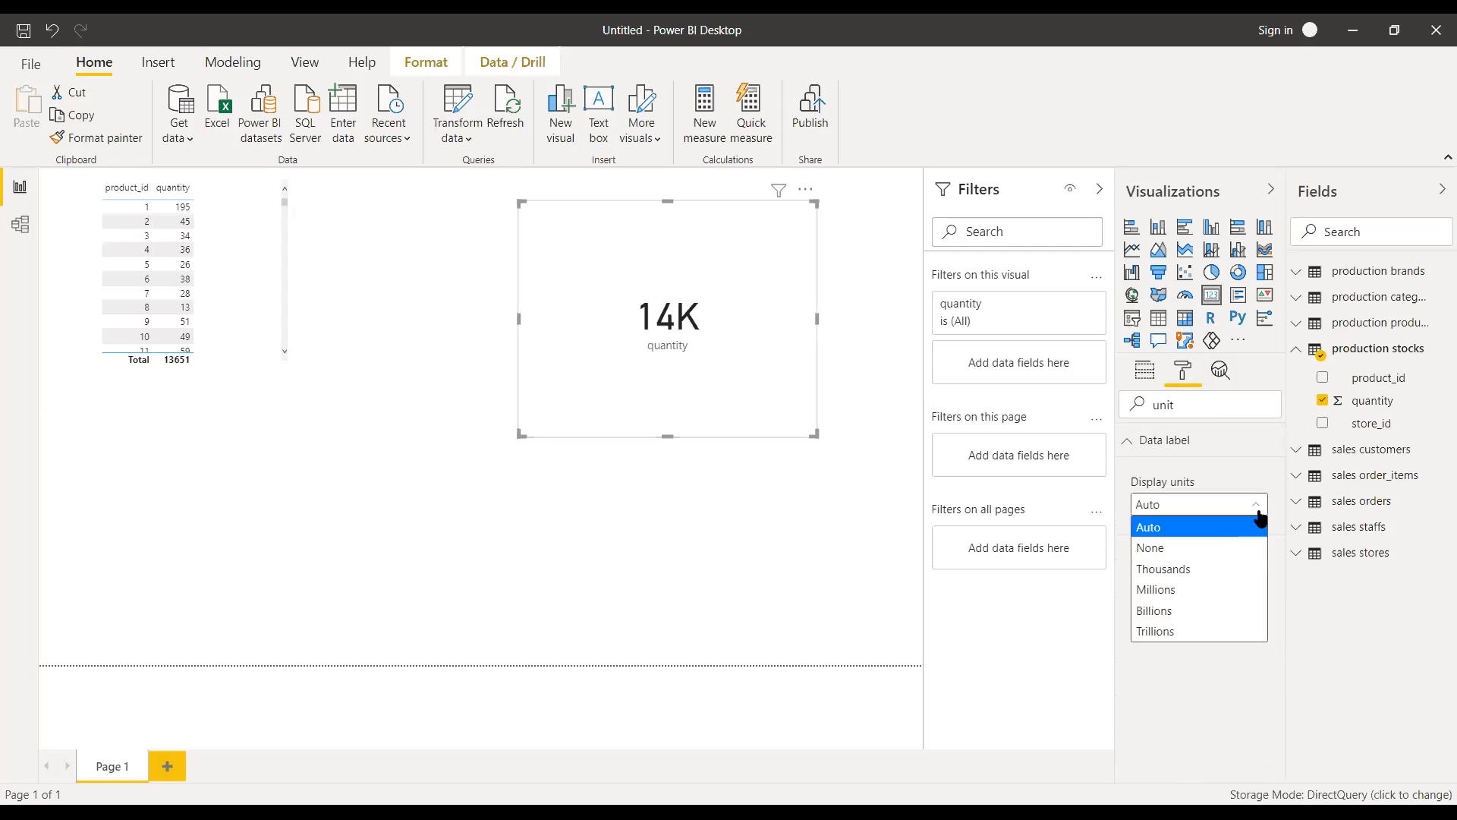
{"action": "left_click", "coordinate": [1213, 550]}
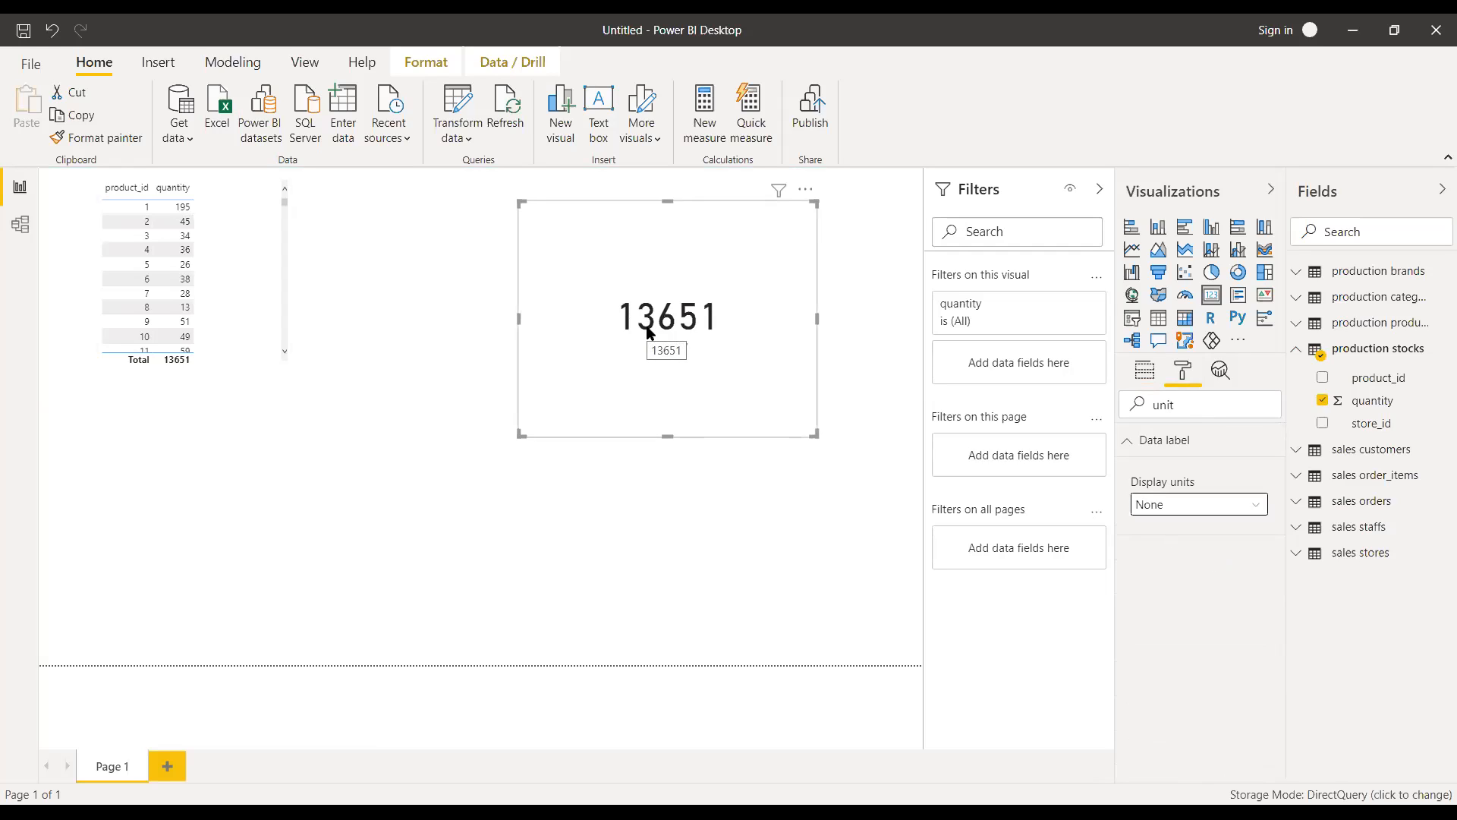
- Switch back to the UPDATE production.stocks query in SQL Server Management Studio
{"action": "double_click", "coordinate": [1174, 405]}
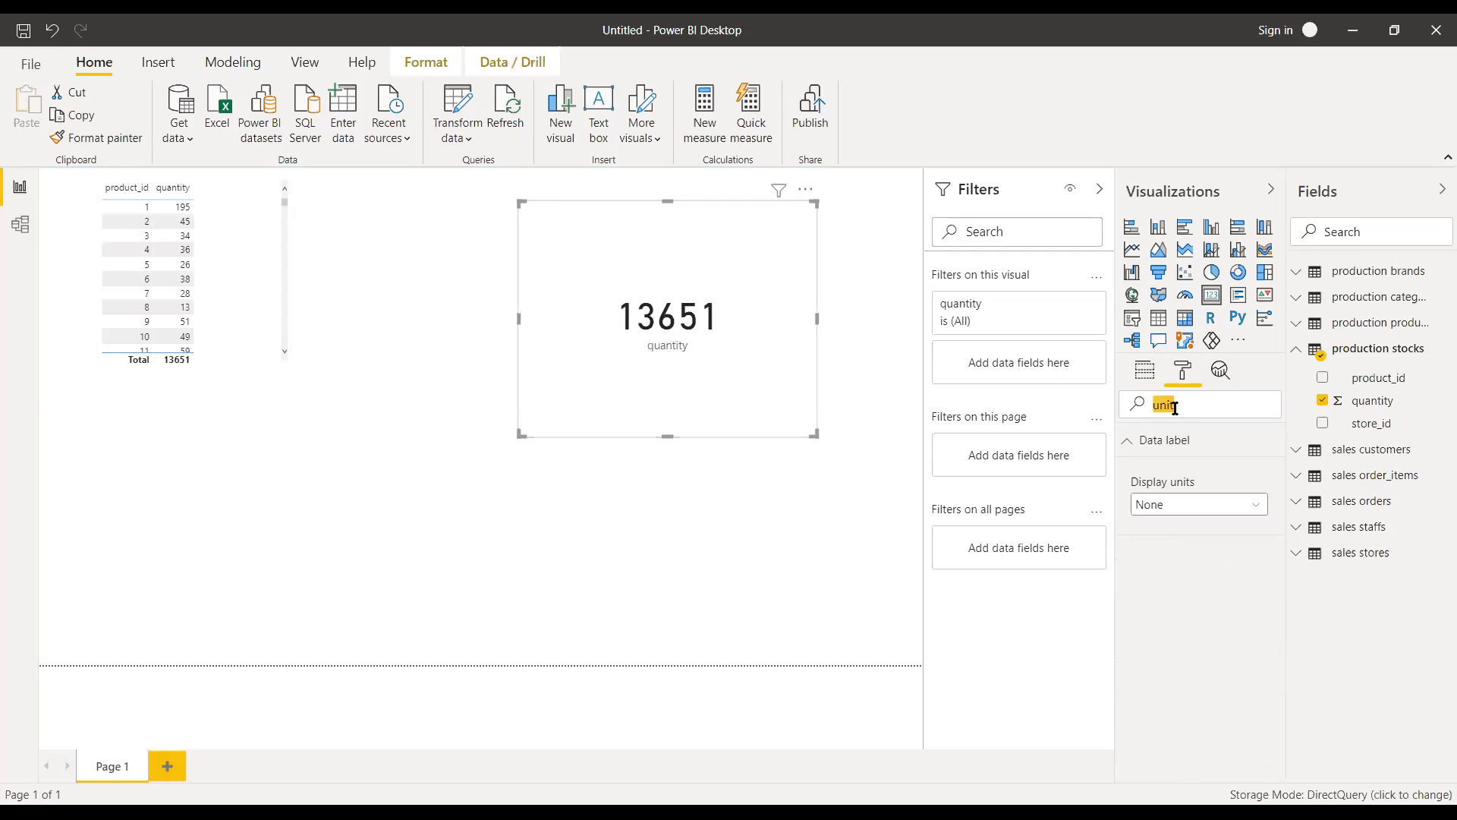
{"action": "left_click", "coordinate": [1196, 410]}
{"action": "double_click", "coordinate": [1173, 408]}
{"action": "key", "text": "alt+Tab"}
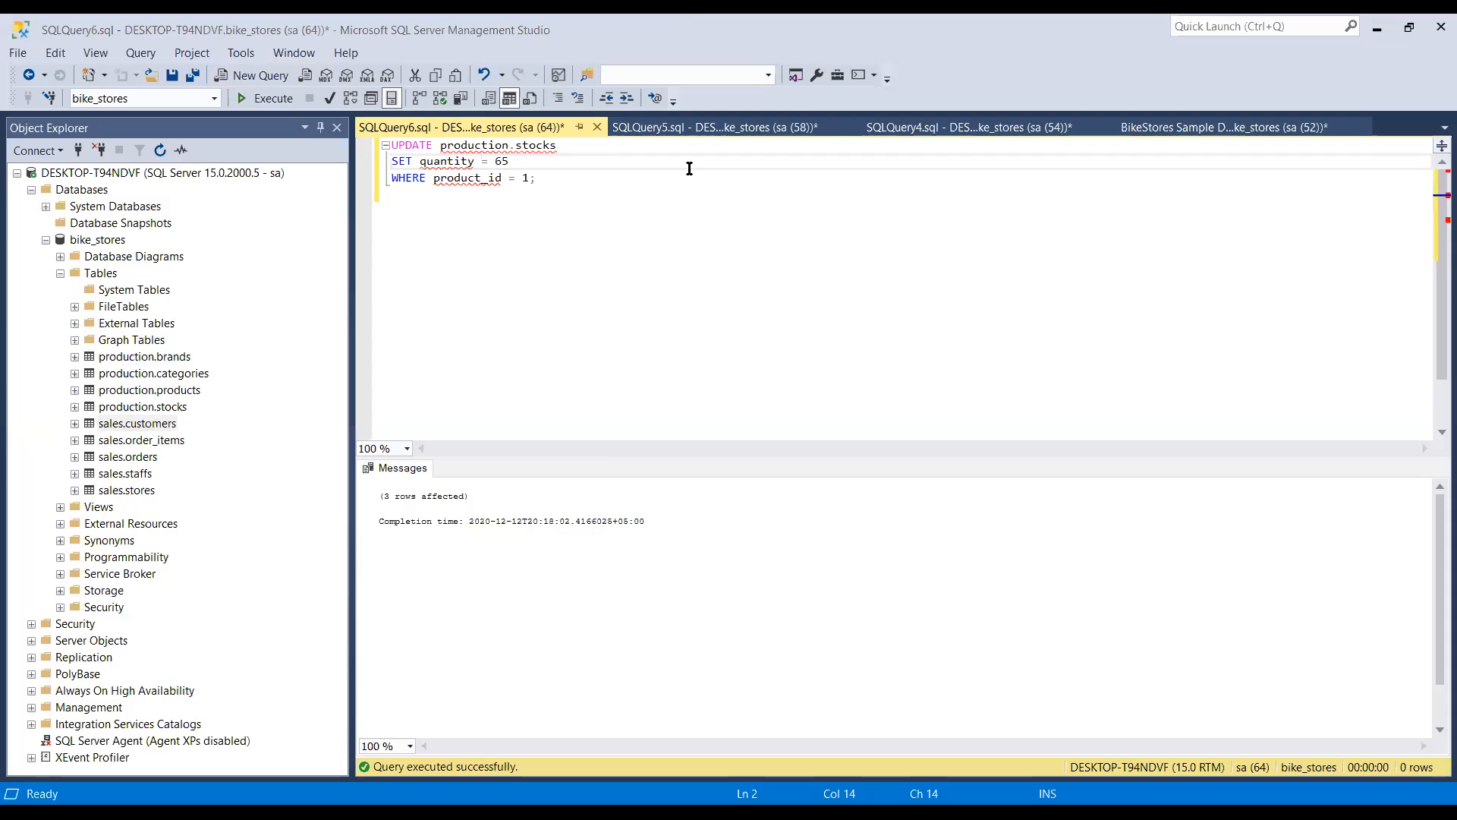
- Set the quantity in the UPDATE production.stocks query to 165 and execute it
{"action": "left_click", "coordinate": [498, 162]}
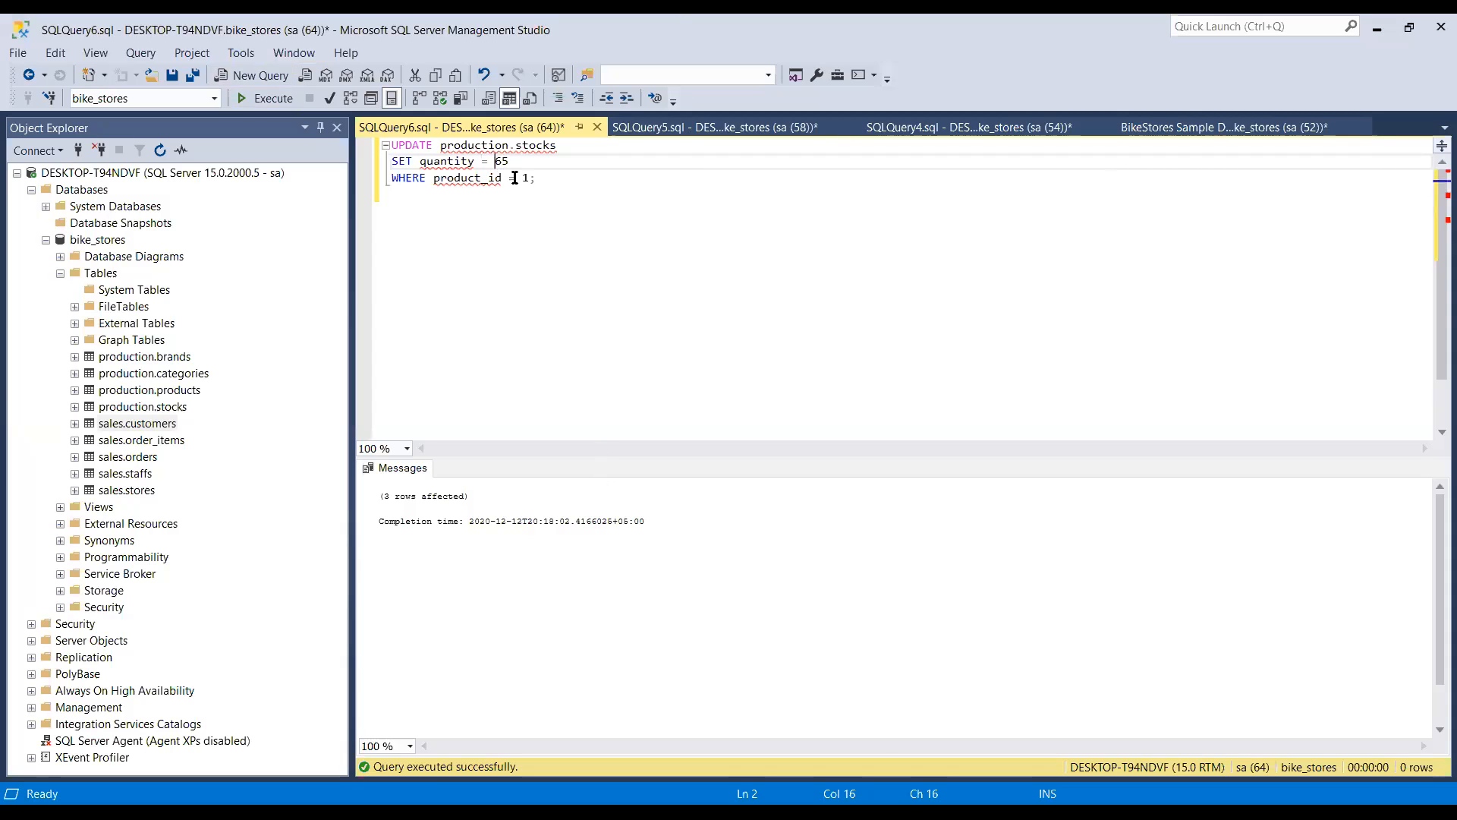
{"action": "type", "text": "1"}
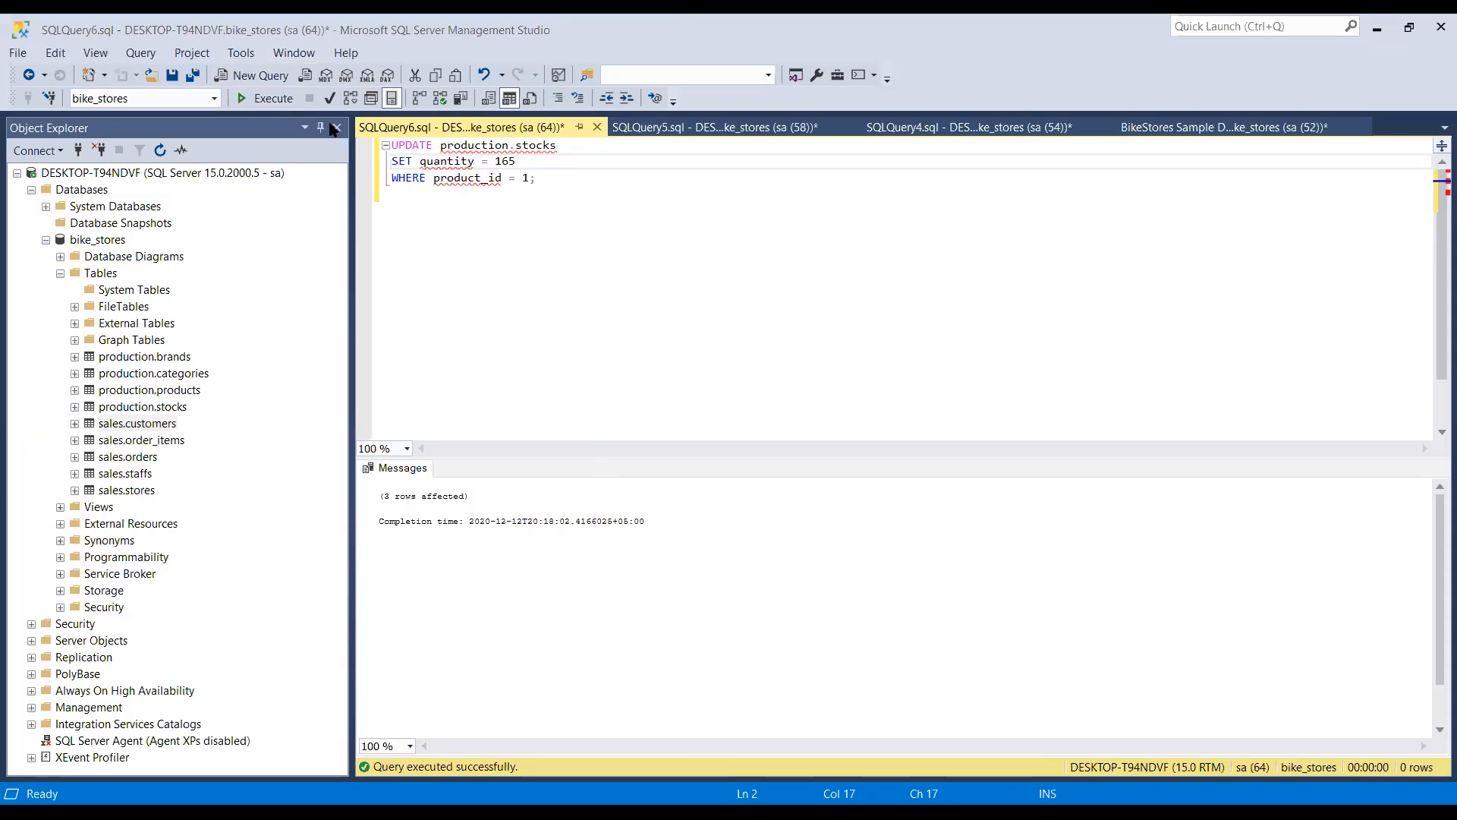
{"action": "left_click", "coordinate": [262, 98]}
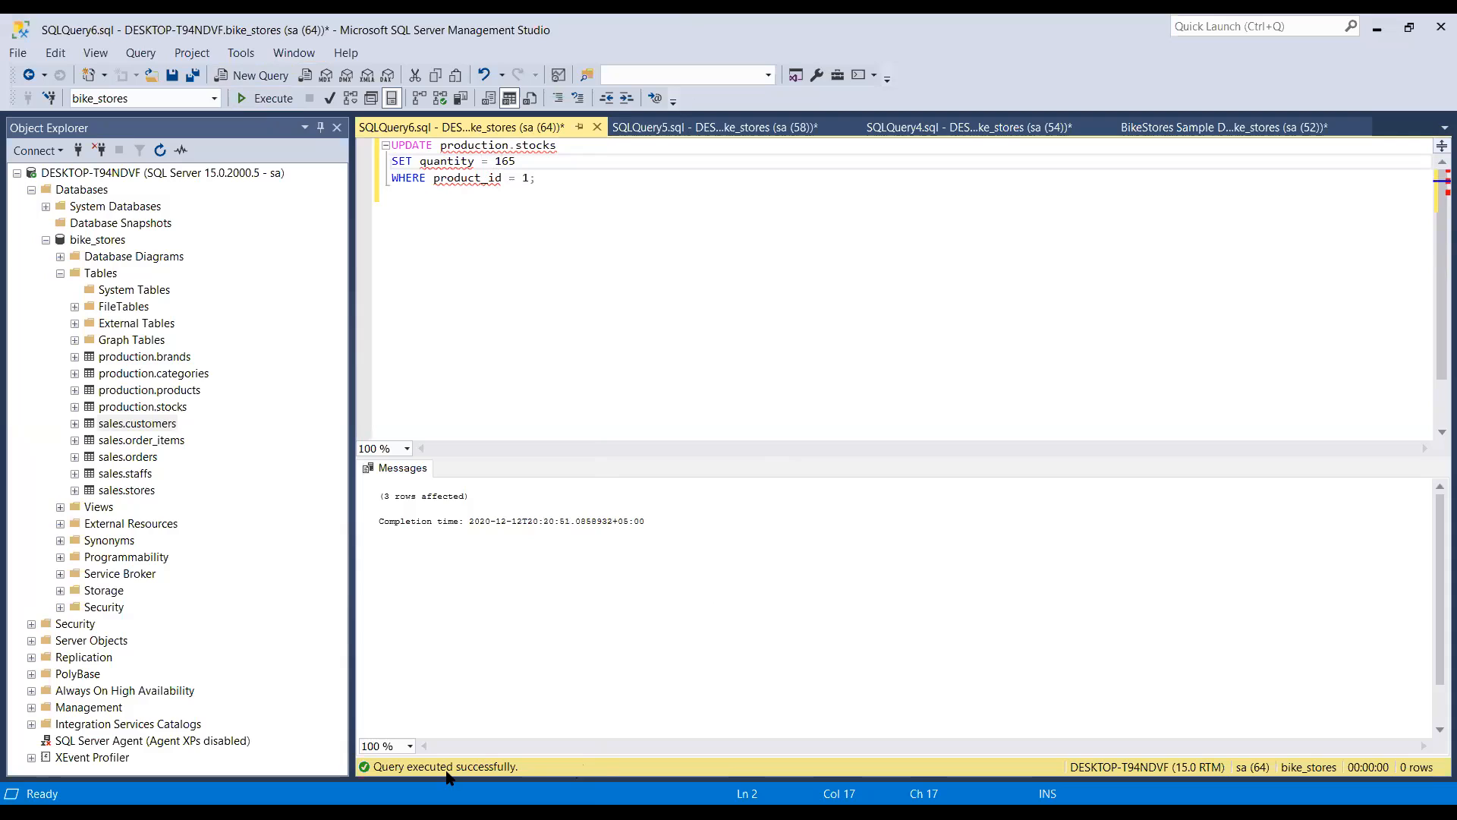
{"action": "scroll", "coordinate": [657, 589], "scroll_direction": "down", "scroll_amount": 2}
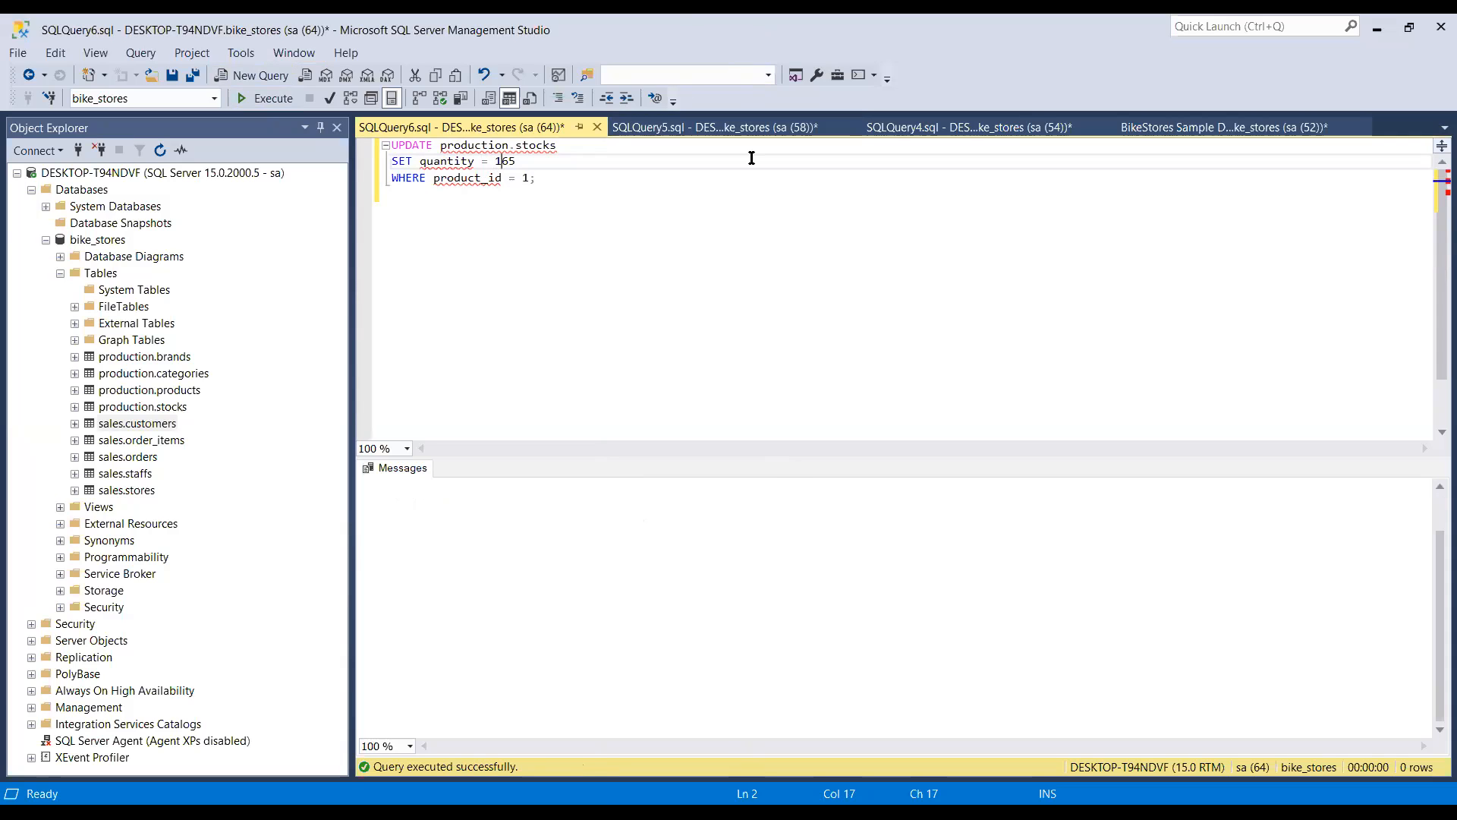
- Switch to Power BI Desktop, refresh the report data and deselect the quantity card
{"action": "key", "text": "alt+Tab"}
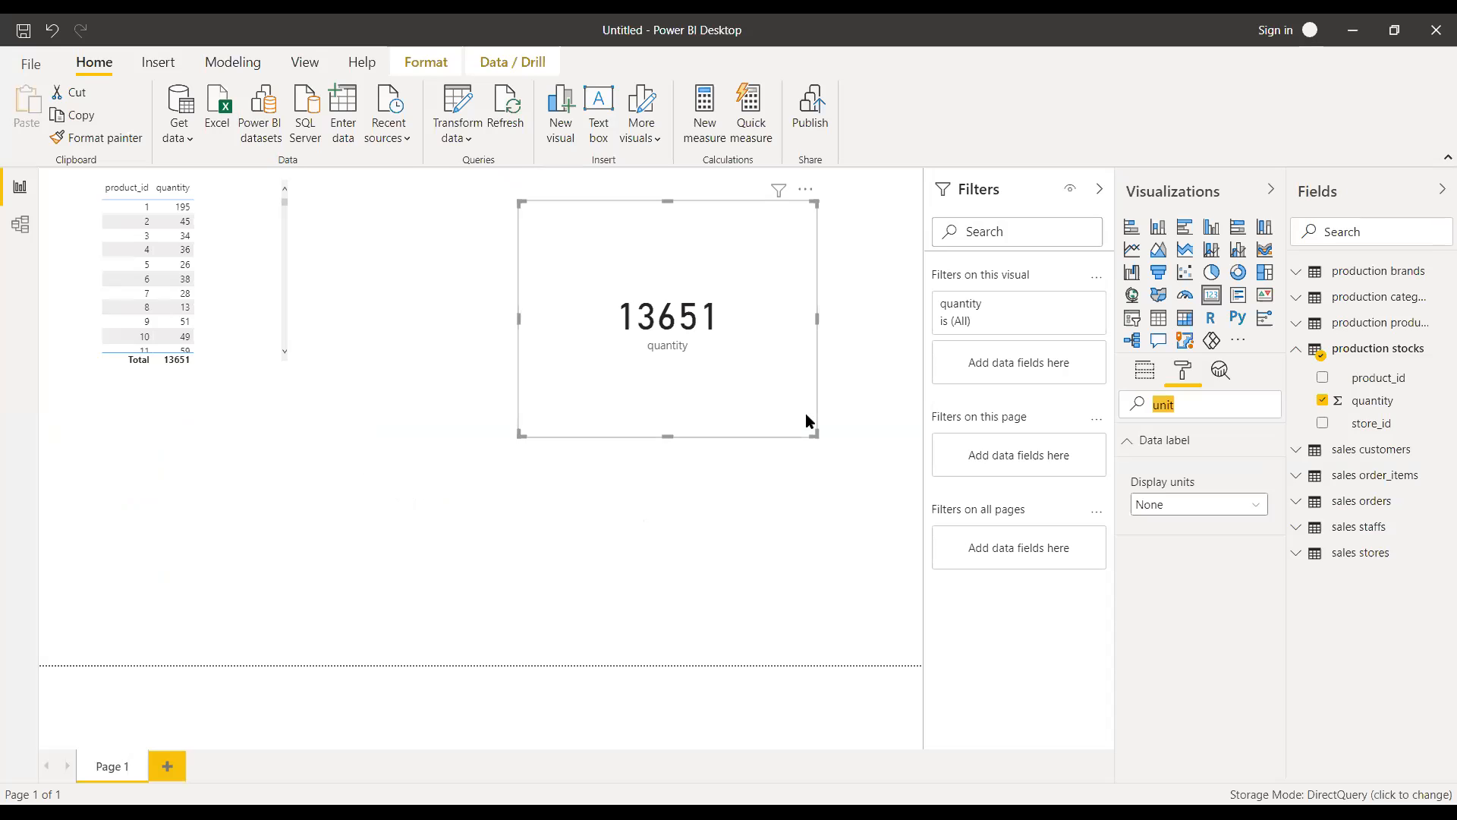
{"action": "left_click", "coordinate": [511, 121]}
{"action": "left_click", "coordinate": [706, 185]}
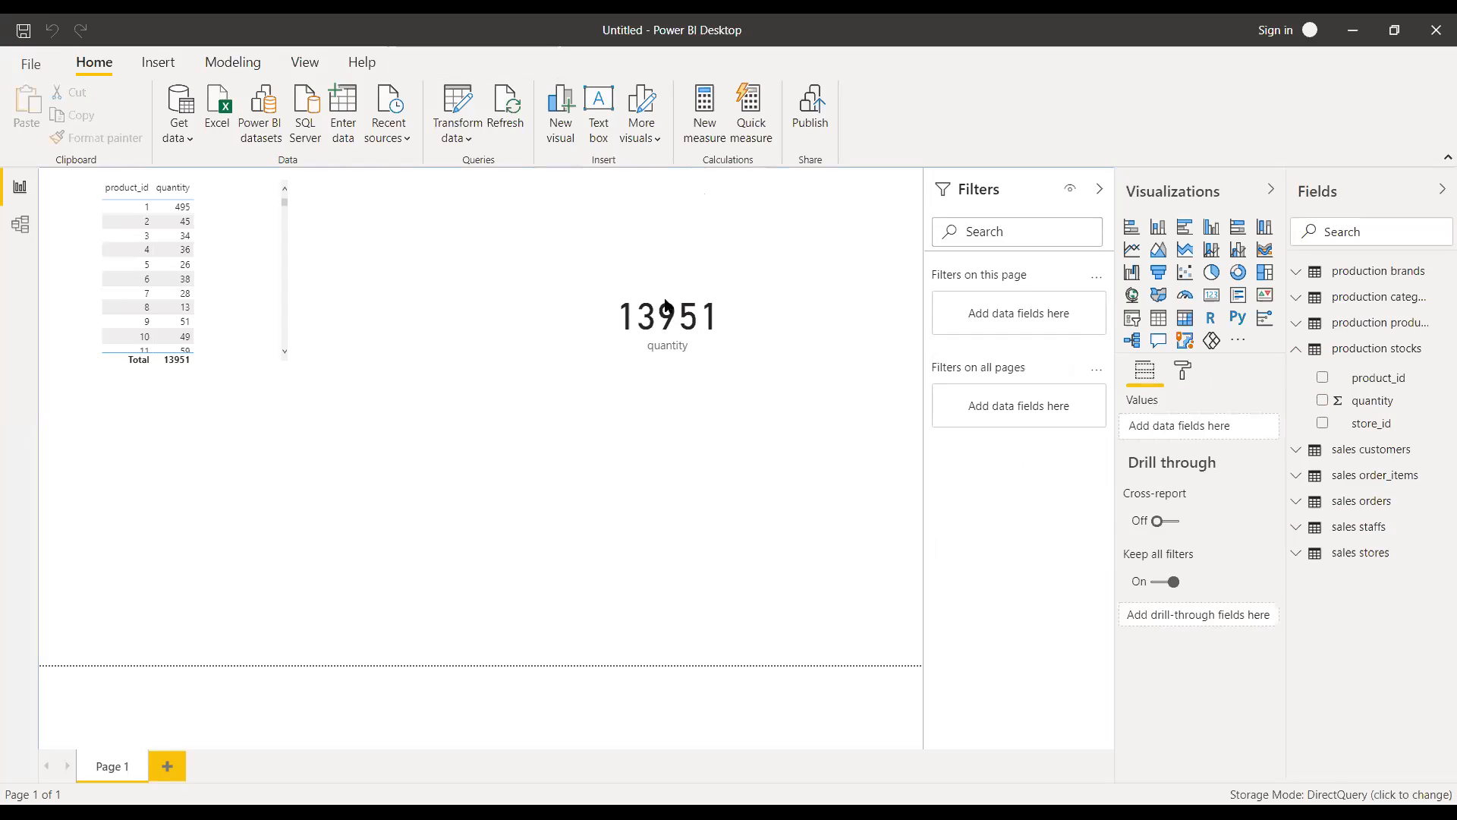
- Select the quantity card and shrink it by moving its lower-right corner inward
{"action": "left_click", "coordinate": [709, 364]}
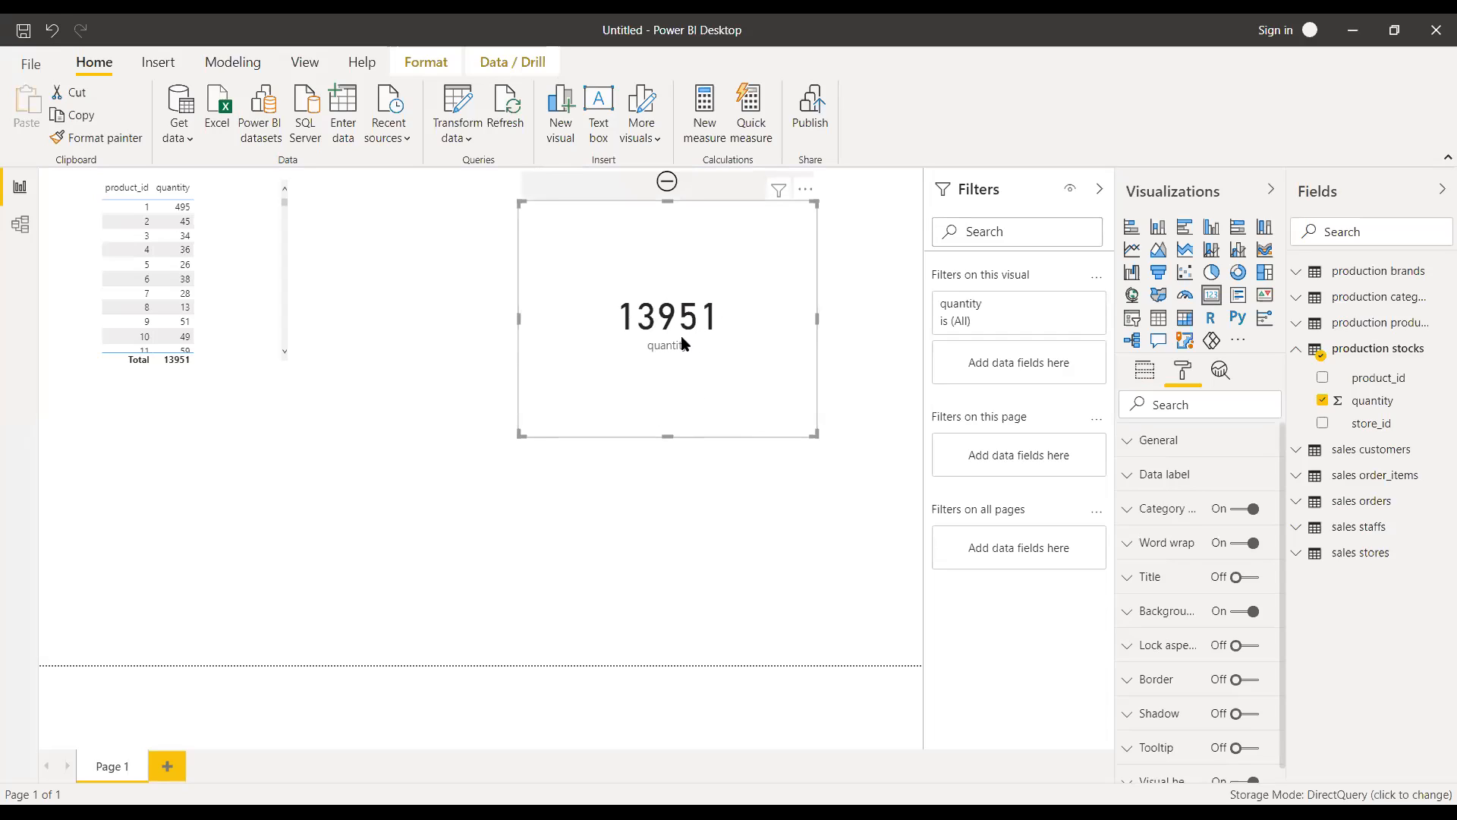
{"action": "mouse_move", "coordinate": [692, 331]}
{"action": "double_click", "coordinate": [742, 341]}
{"action": "left_click", "coordinate": [655, 389]}
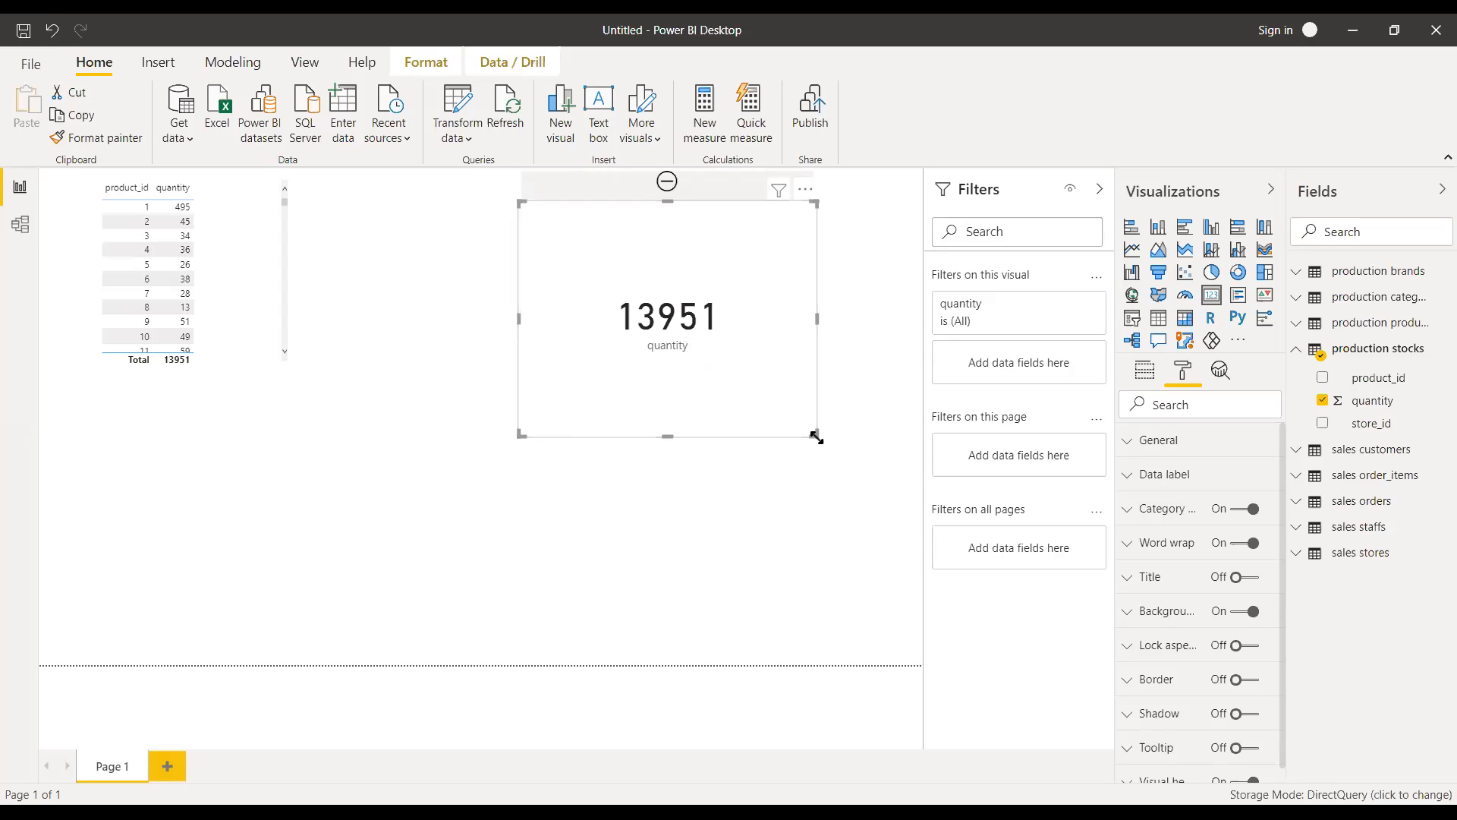
{"action": "left_click_drag", "start_coordinate": [816, 437], "coordinate": [750, 333]}
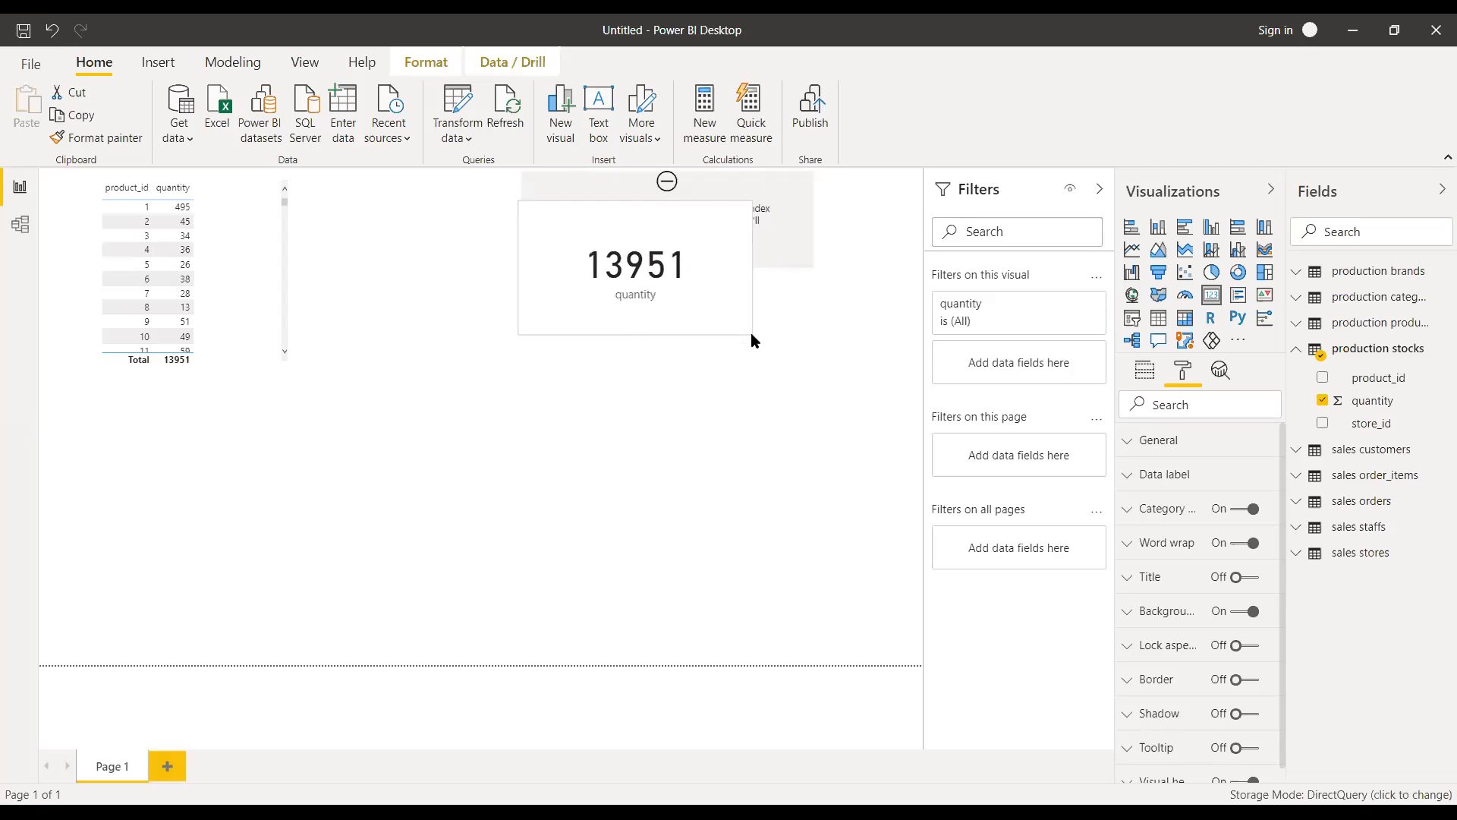
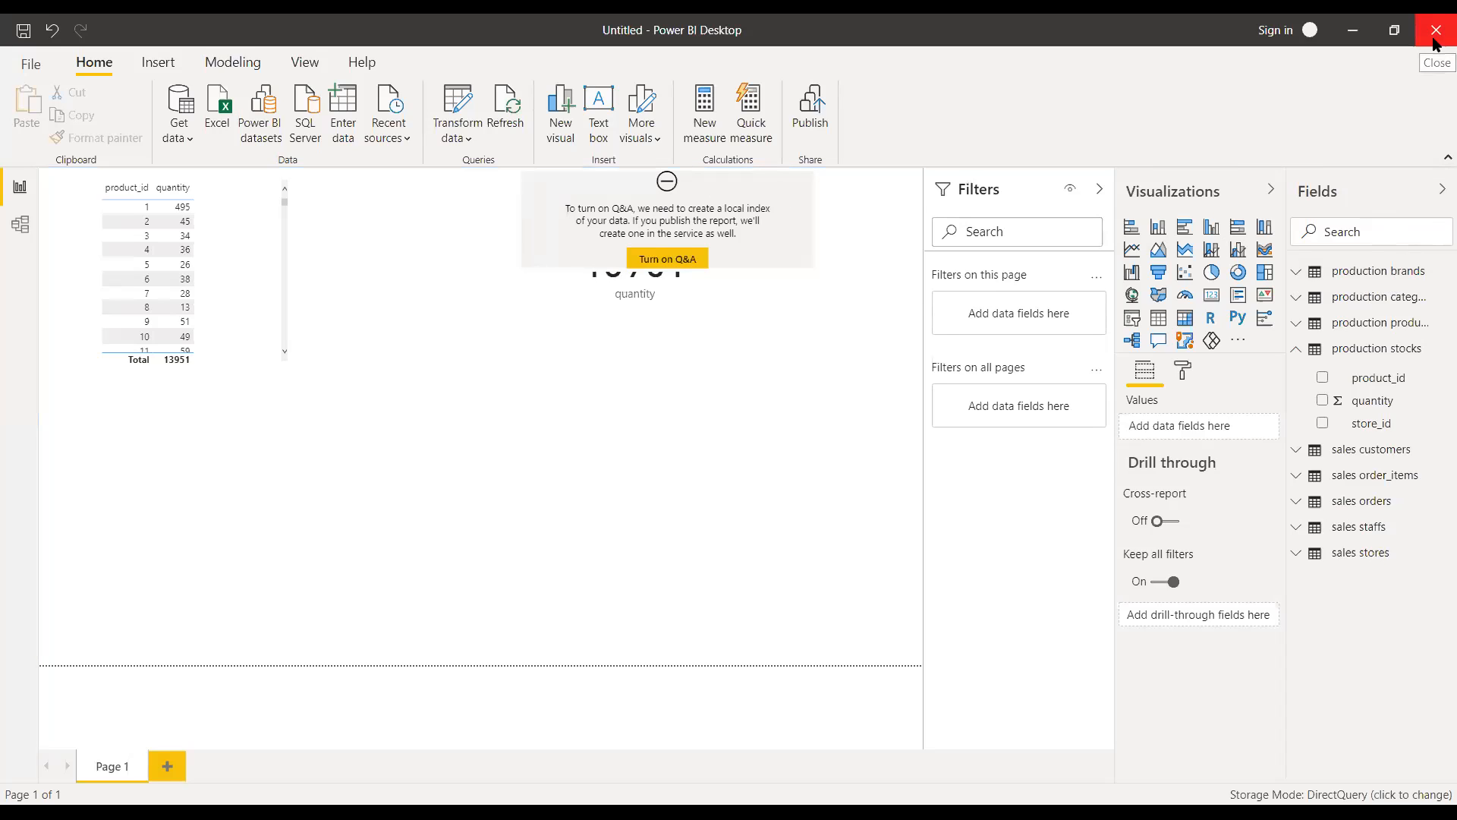
- Close the stock quantity report without saving its changes
{"action": "left_click", "coordinate": [1435, 41]}
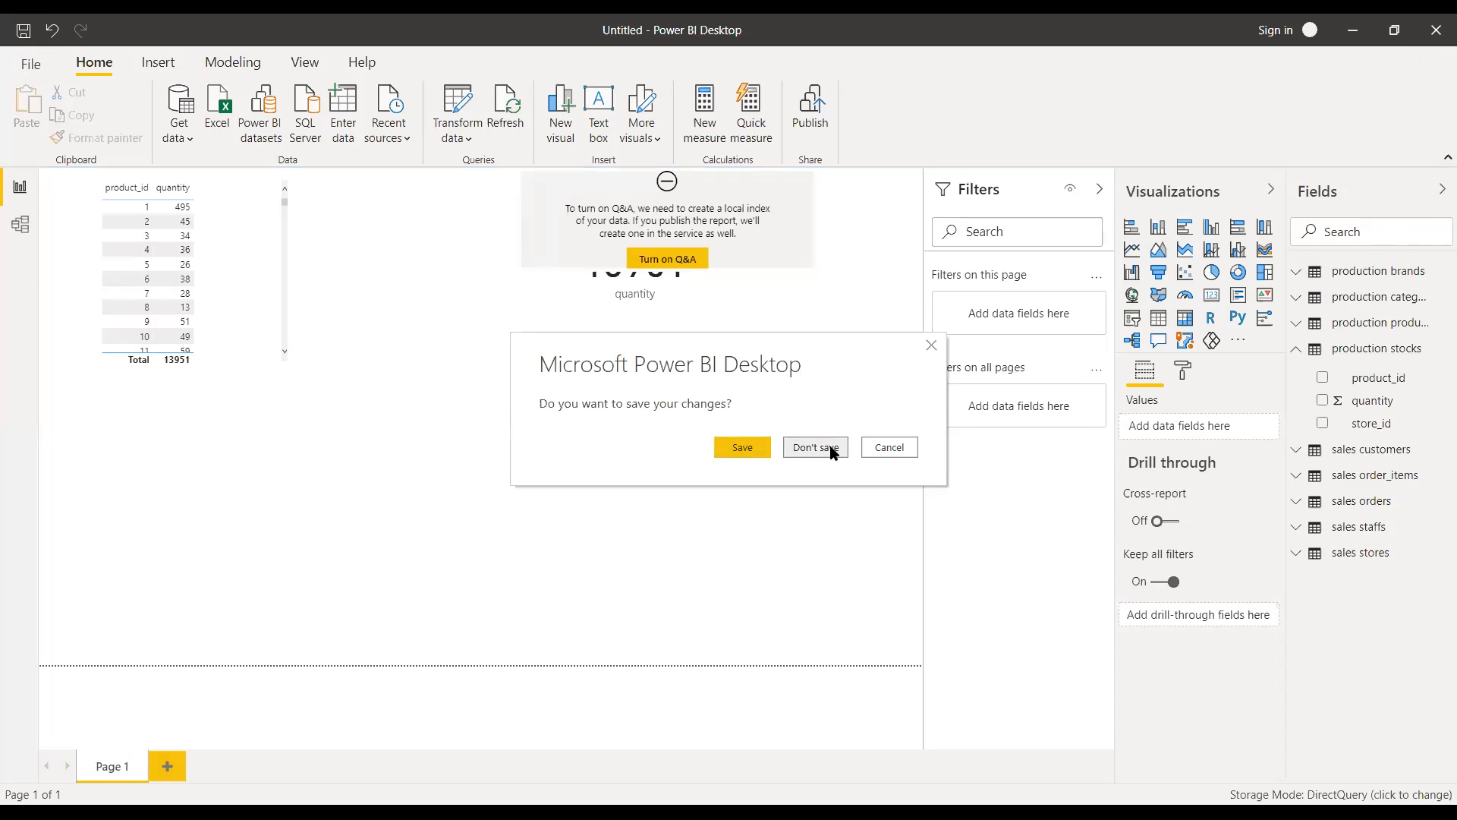
{"action": "left_click", "coordinate": [832, 452]}
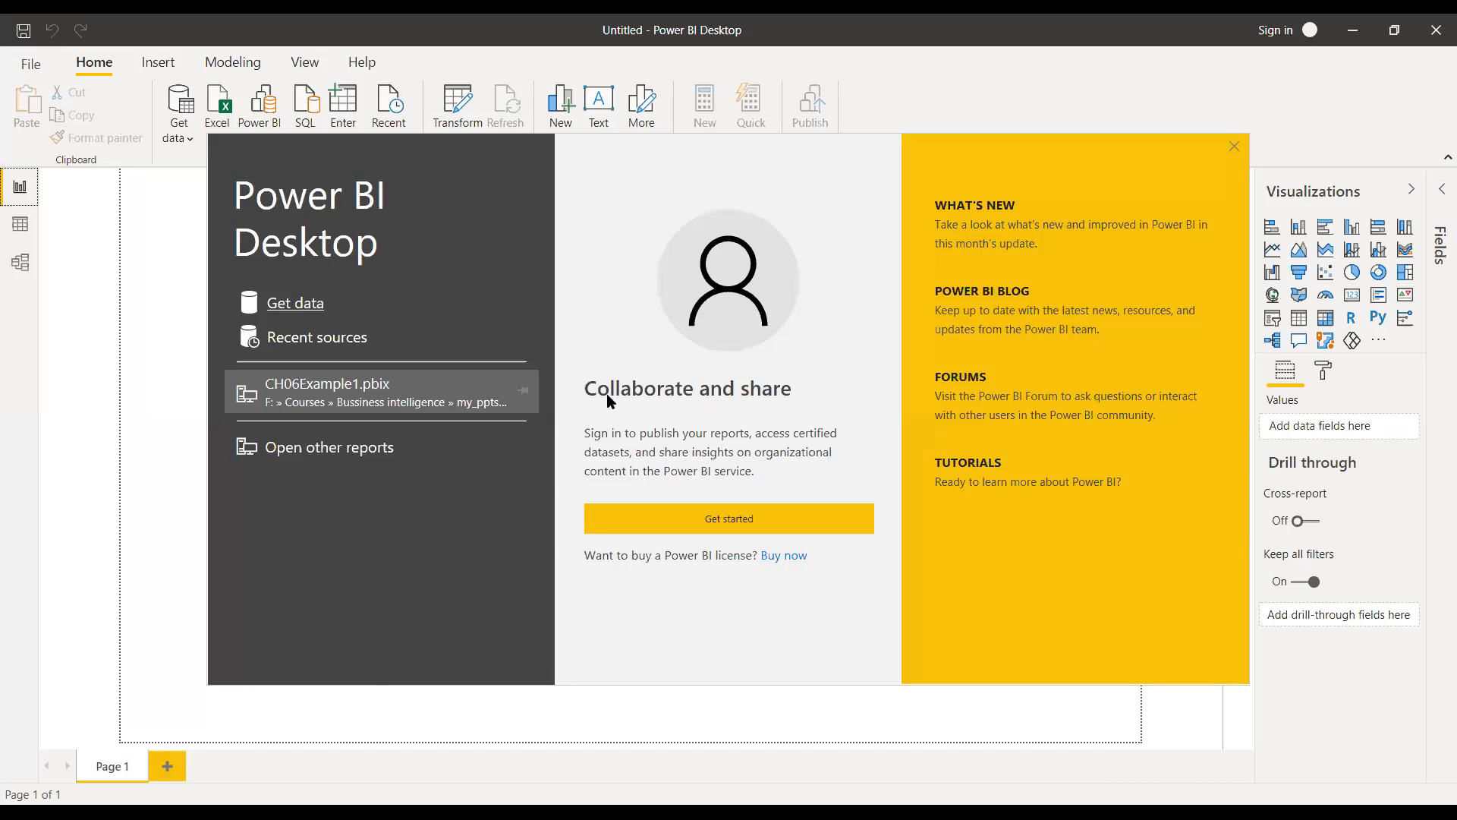
{"action": "left_click", "coordinate": [279, 305]}
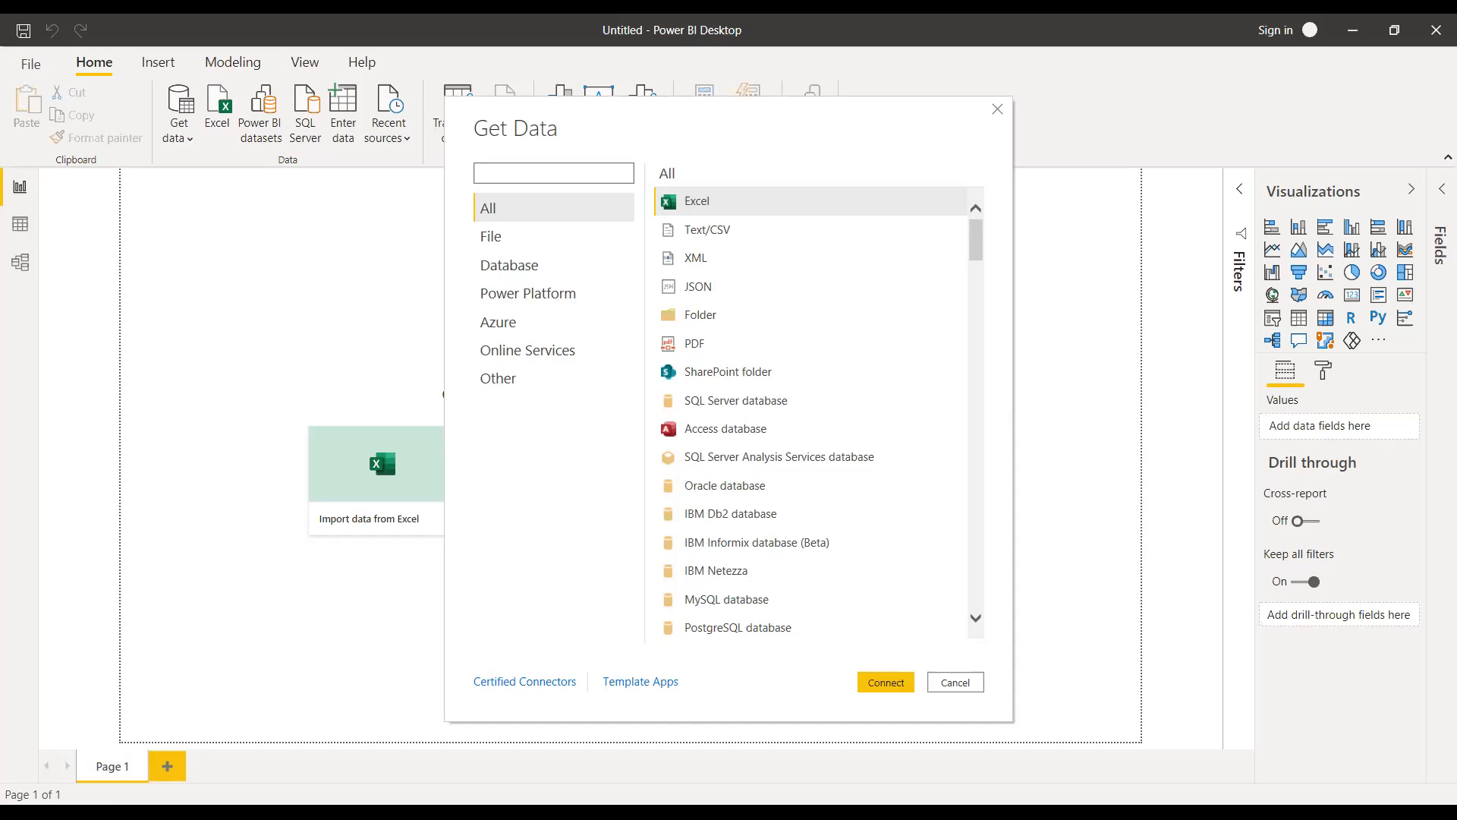
{"action": "left_click", "coordinate": [956, 682]}
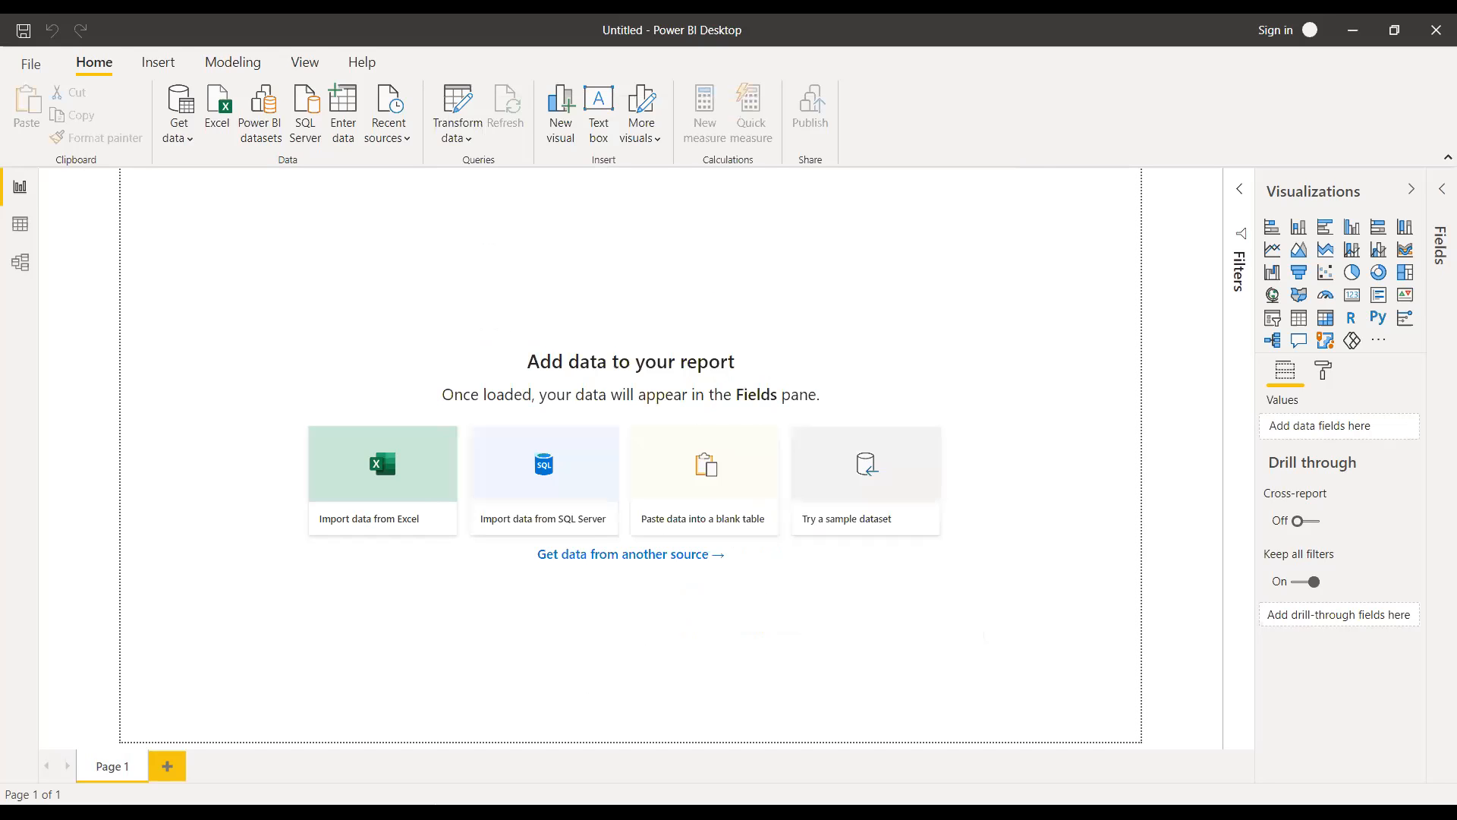
{"action": "left_click", "coordinate": [167, 766]}
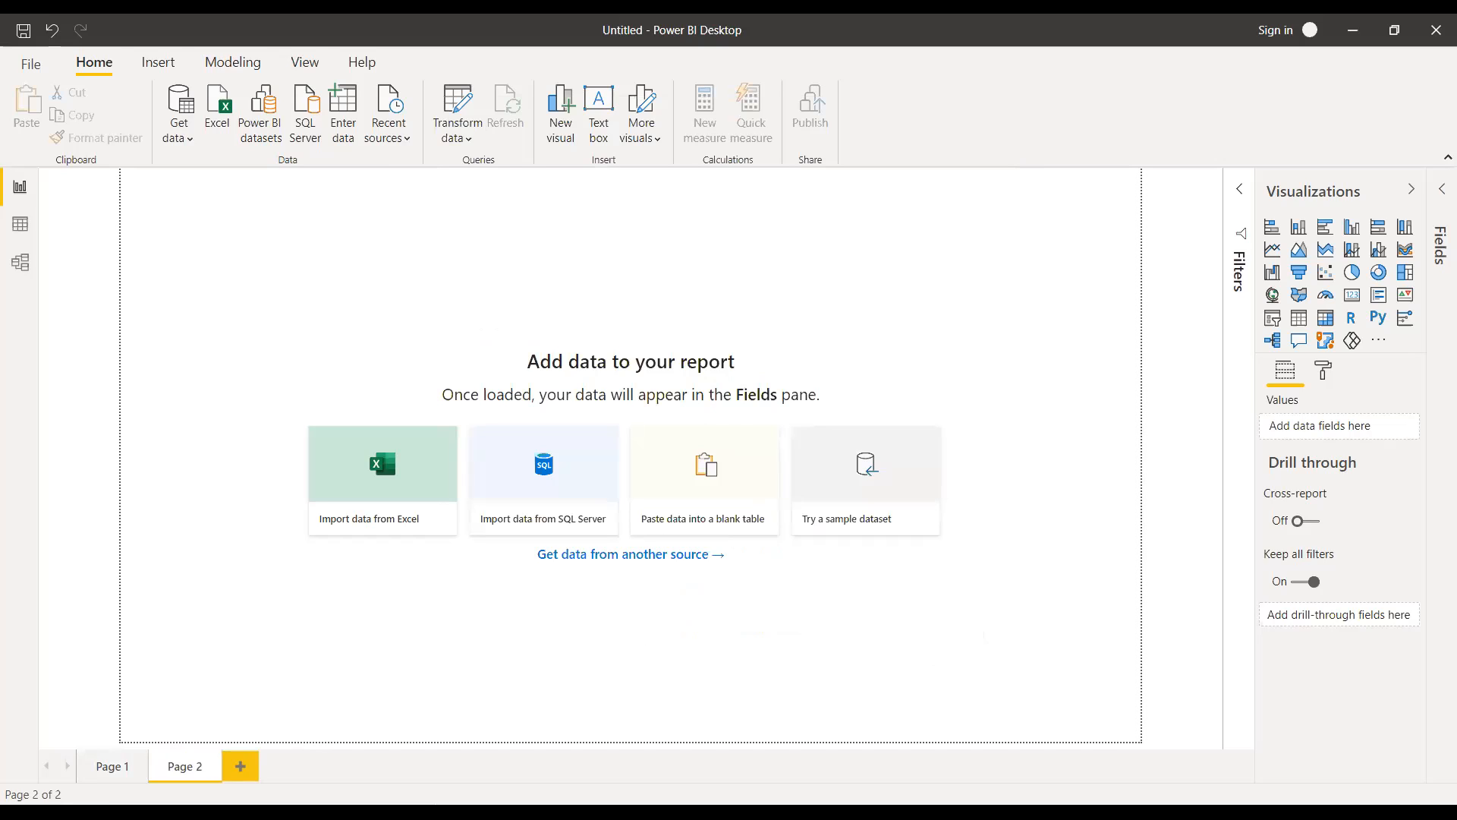
{"action": "key", "text": "alt+F4"}
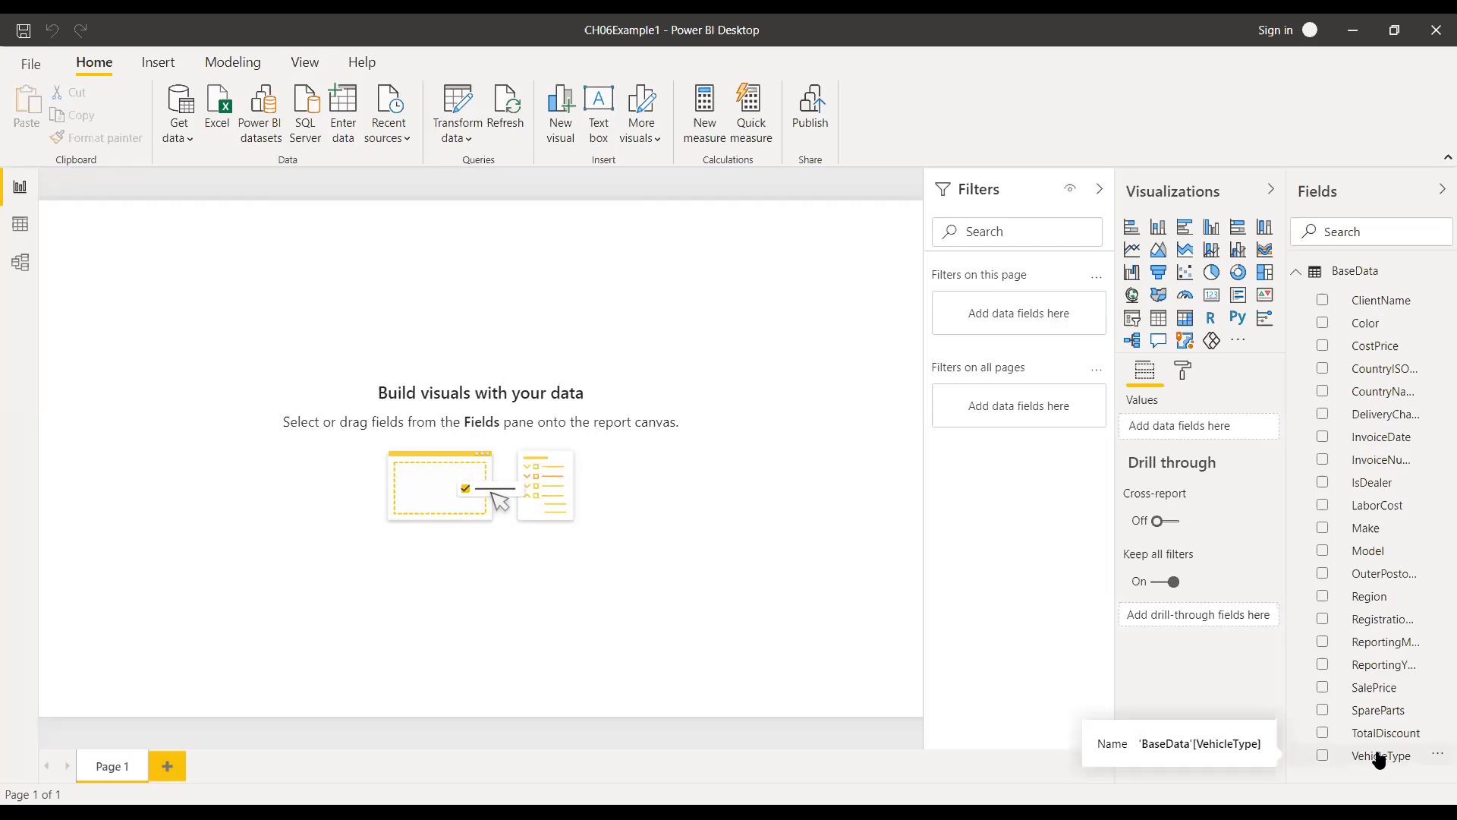
- Open the CH06Example1 data in Power Query Editor, go to the BaseData error and open the Source step's settings
{"action": "left_click", "coordinate": [469, 140]}
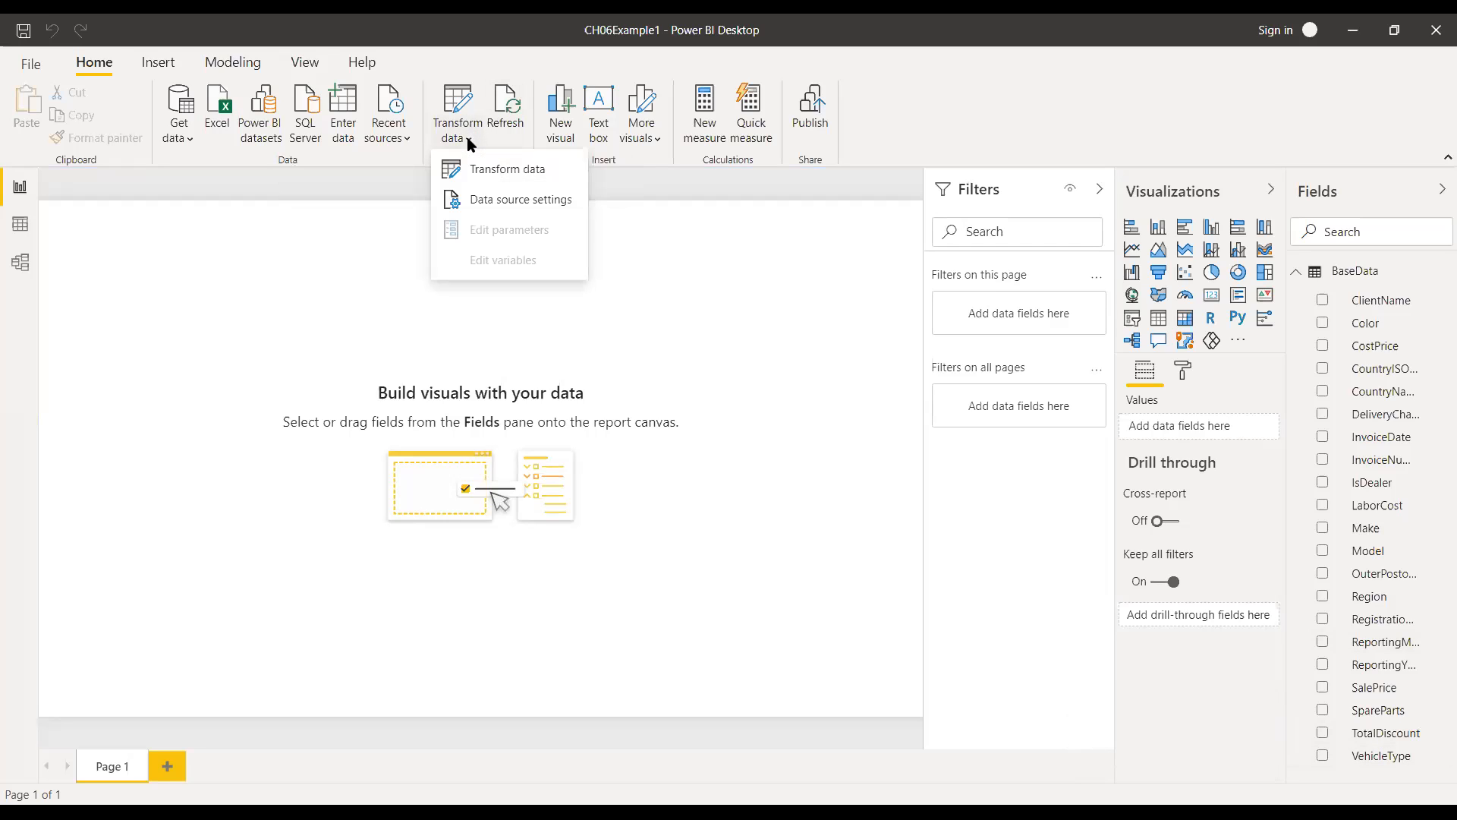
{"action": "left_click", "coordinate": [510, 173]}
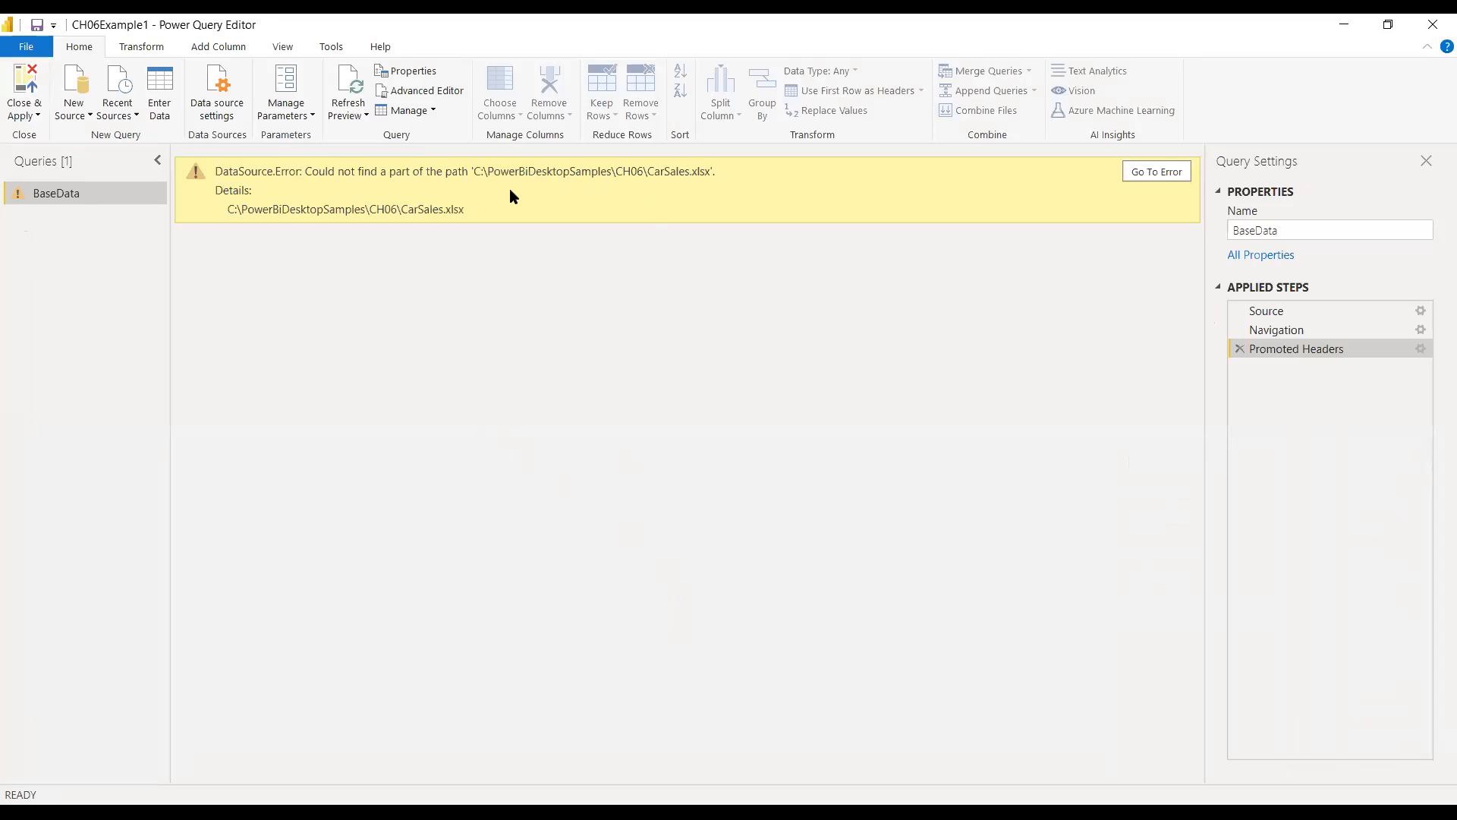
{"action": "left_click", "coordinate": [1157, 173]}
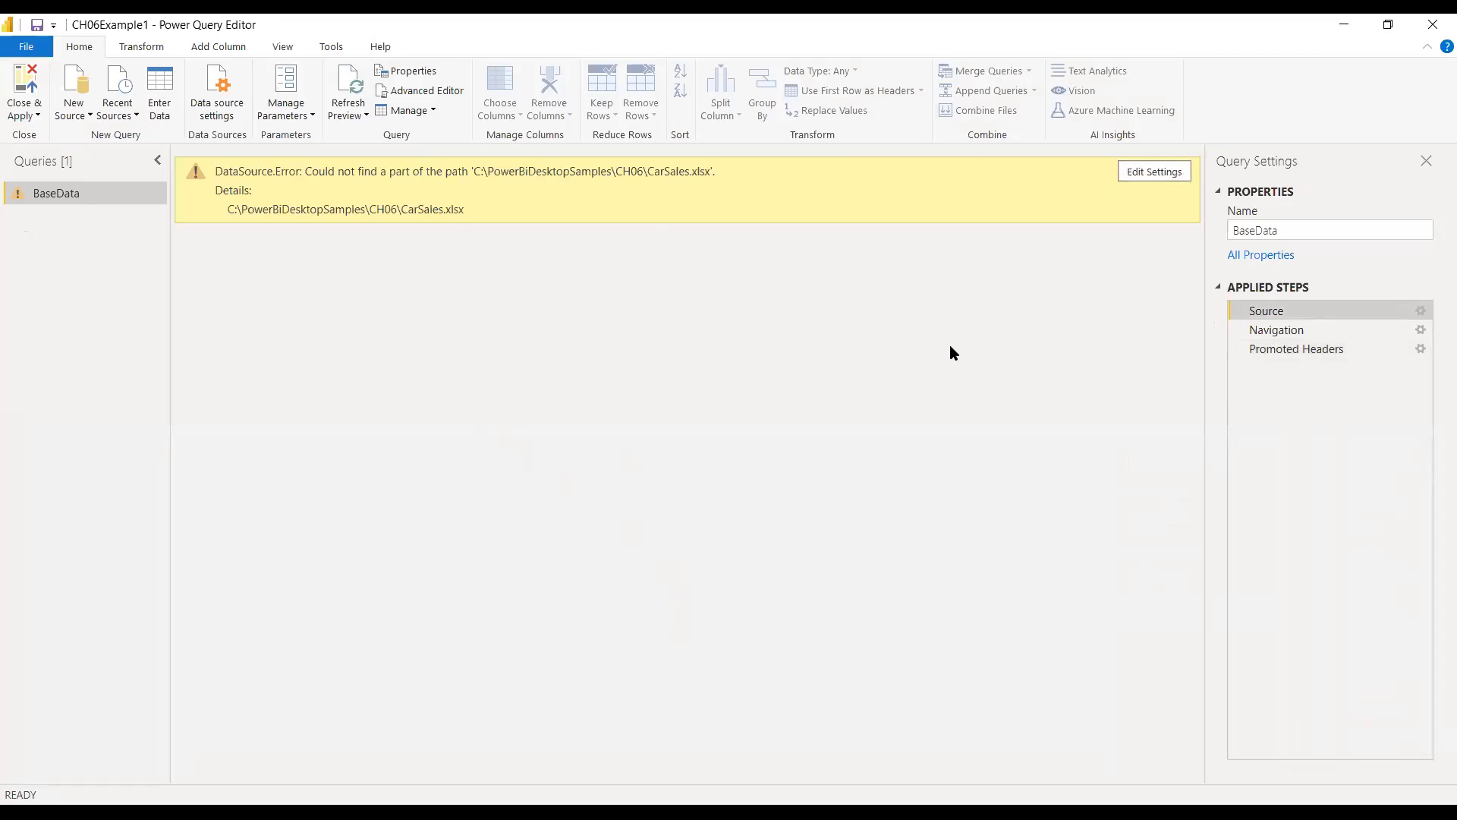
{"action": "left_click", "coordinate": [1152, 173]}
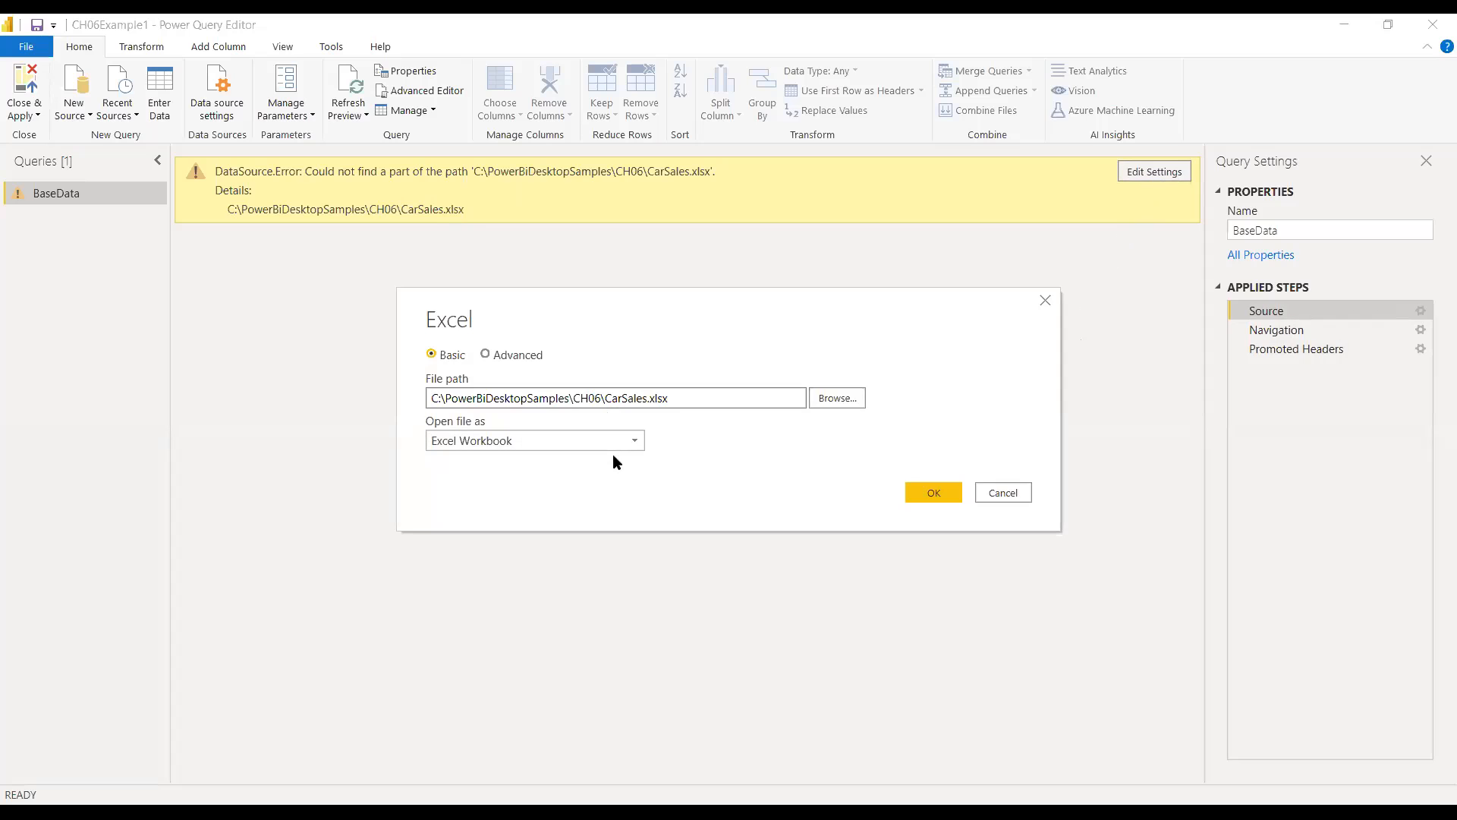
- Point the Source step's file path to the CarSales workbook in the PowerBiDesktopSamples CH06 folder and apply the setting
{"action": "left_click", "coordinate": [849, 402]}
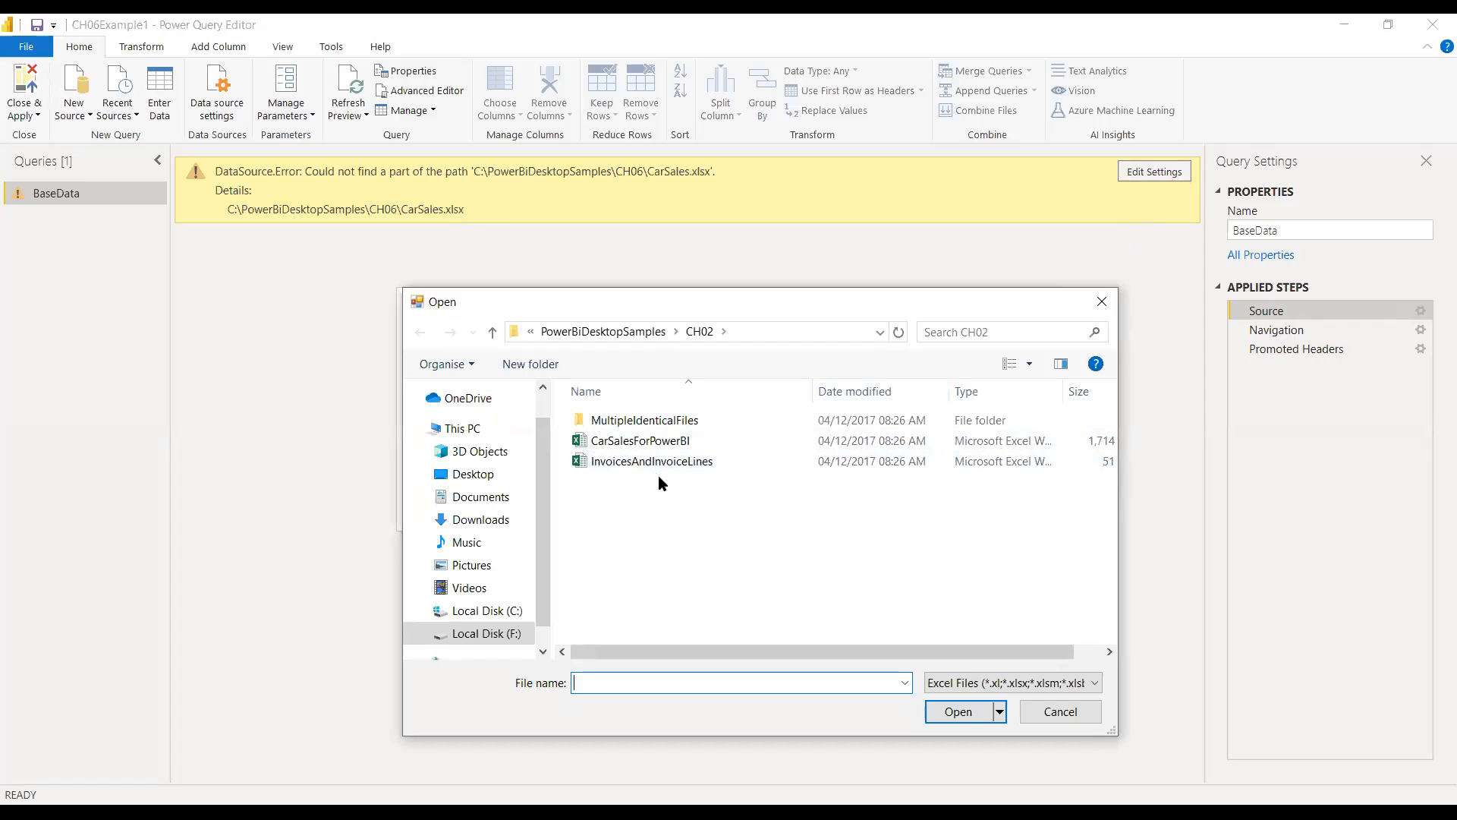
{"action": "left_click", "coordinate": [621, 332]}
{"action": "double_click", "coordinate": [613, 498]}
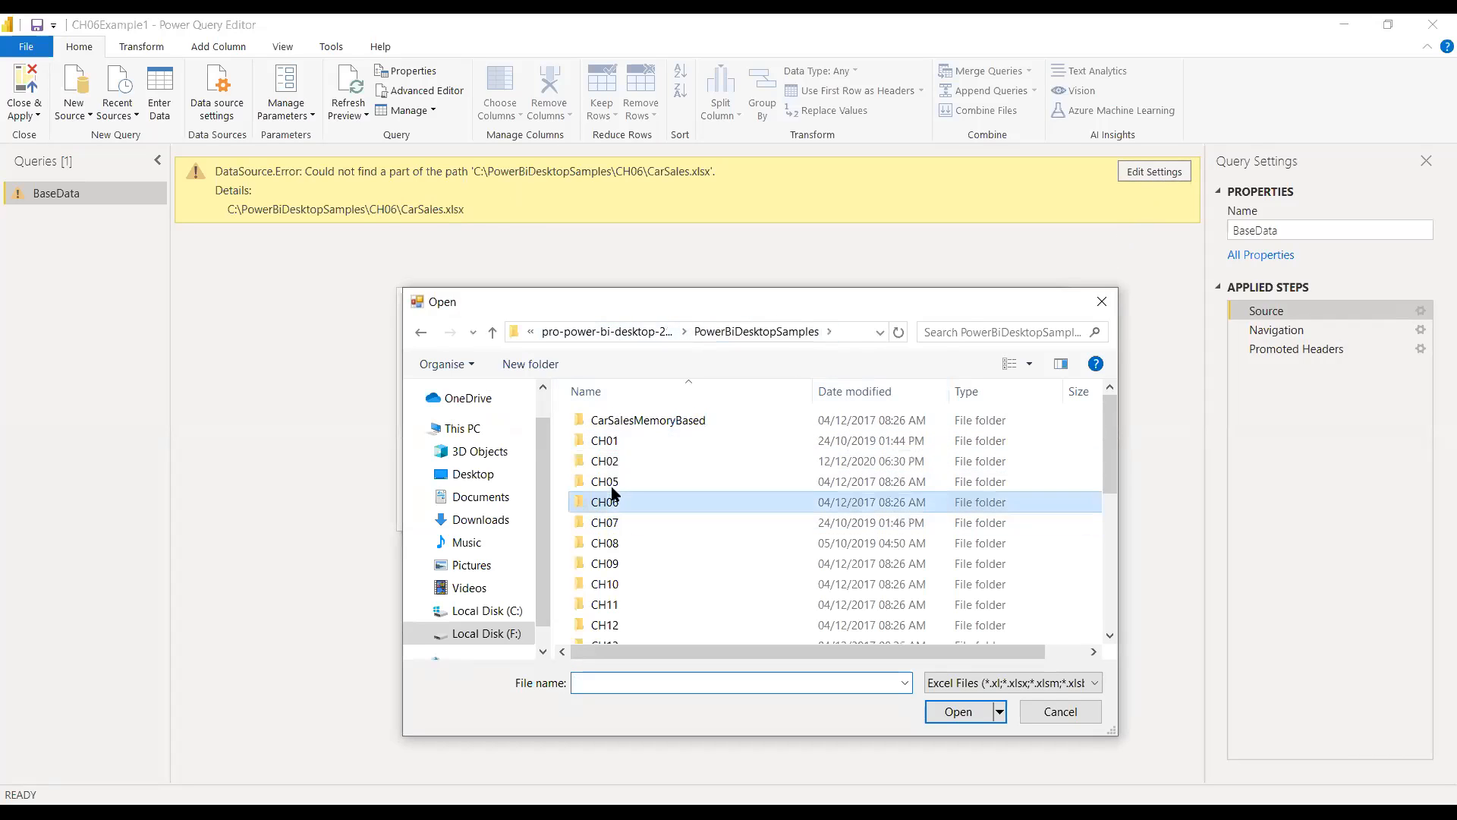
{"action": "left_click", "coordinate": [612, 422]}
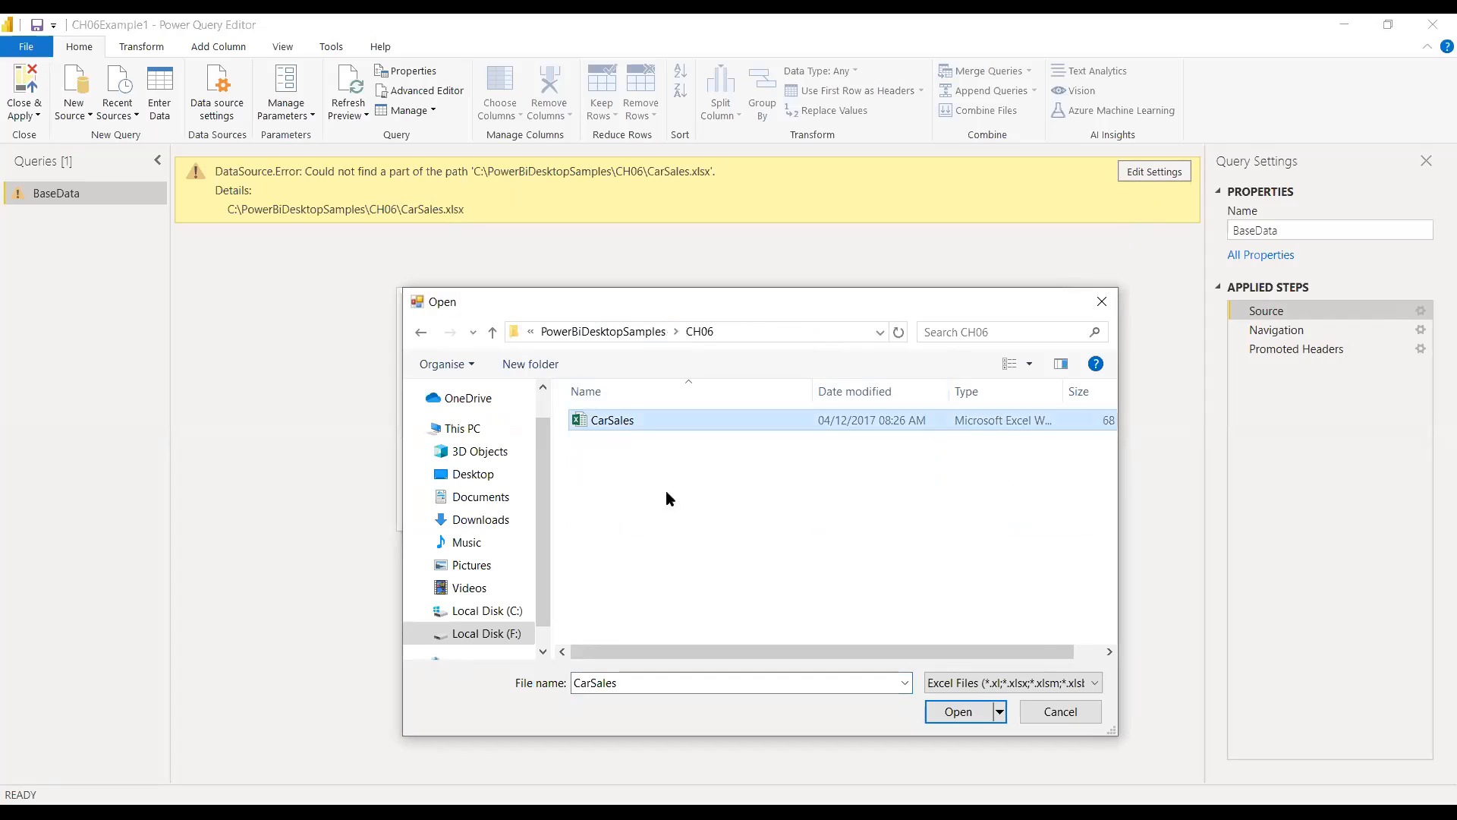
{"action": "left_click", "coordinate": [944, 714]}
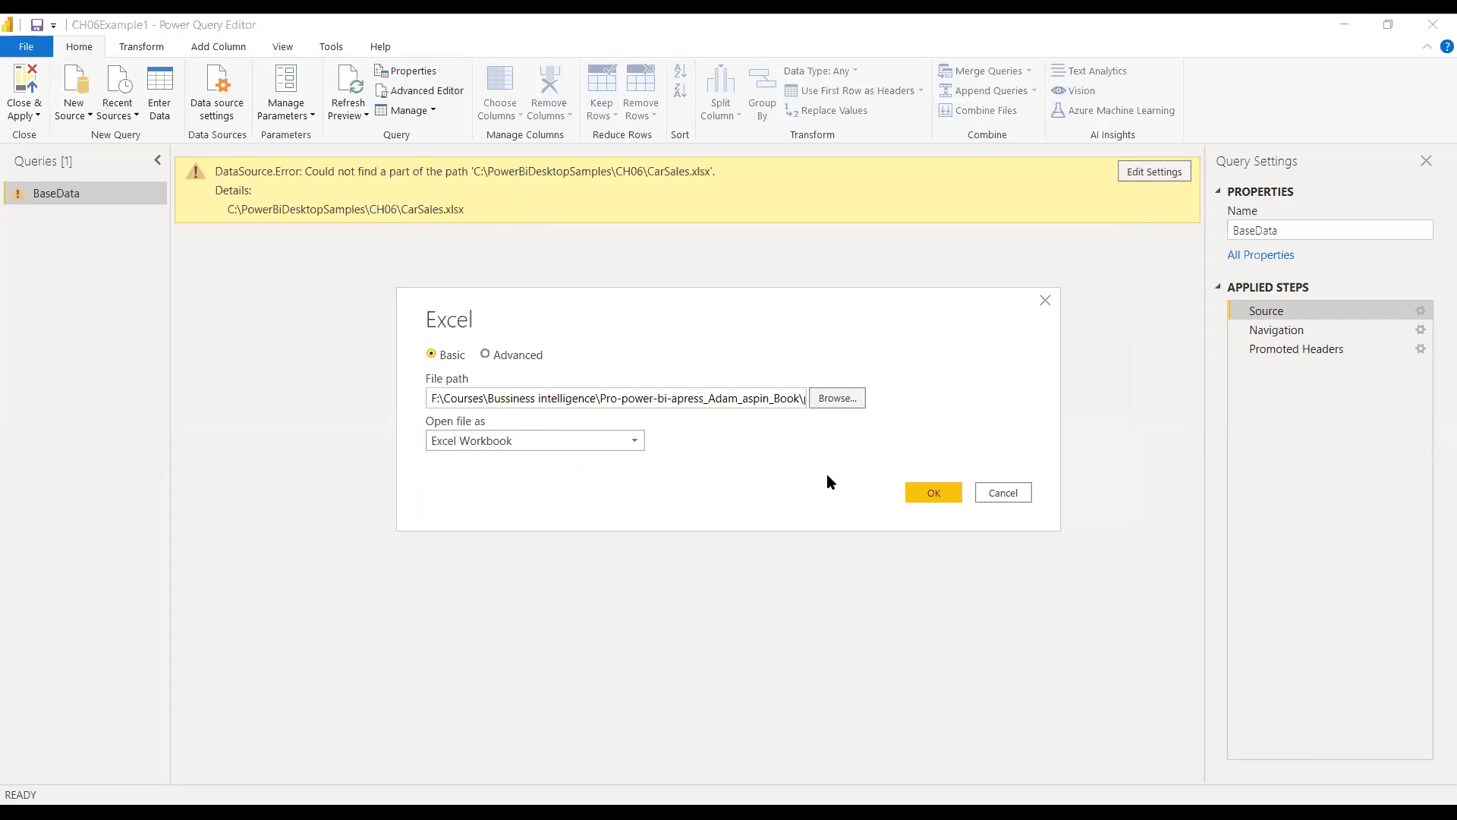
{"action": "left_click", "coordinate": [941, 497]}
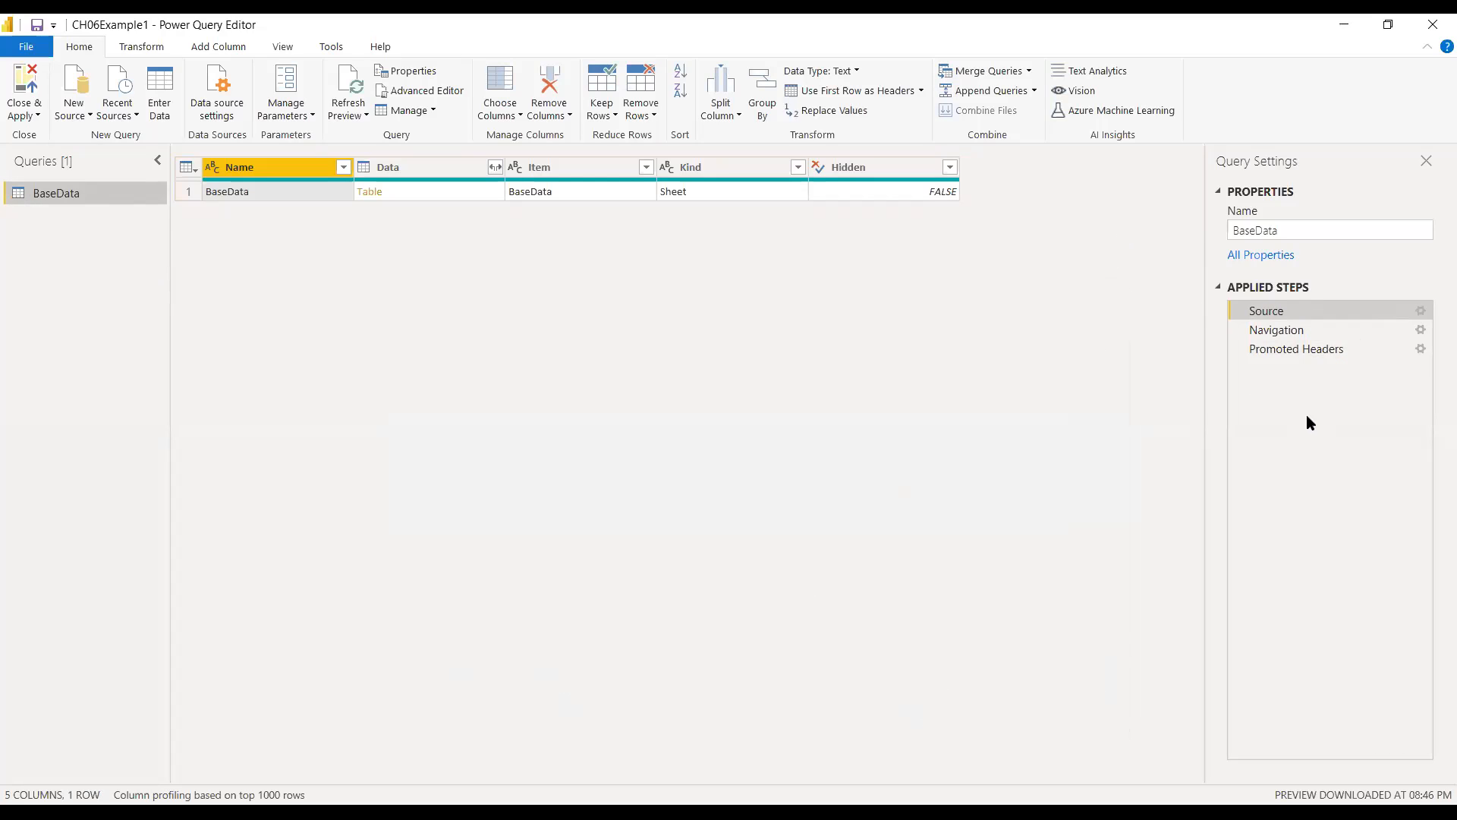
- Review the BaseData rows produced by the Navigation and Promoted Headers steps
{"action": "left_click", "coordinate": [1266, 331]}
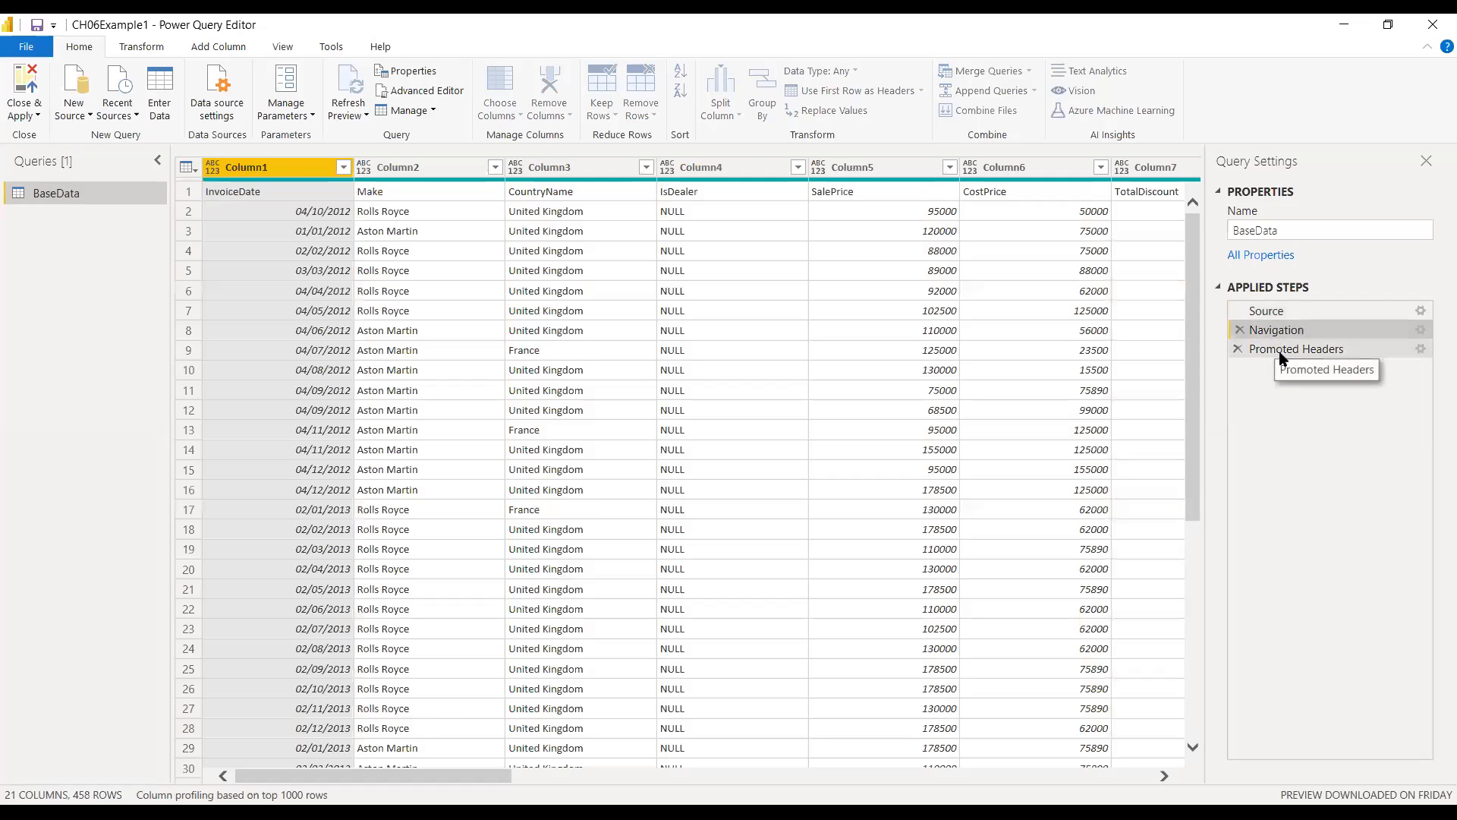
{"action": "left_click", "coordinate": [1275, 349]}
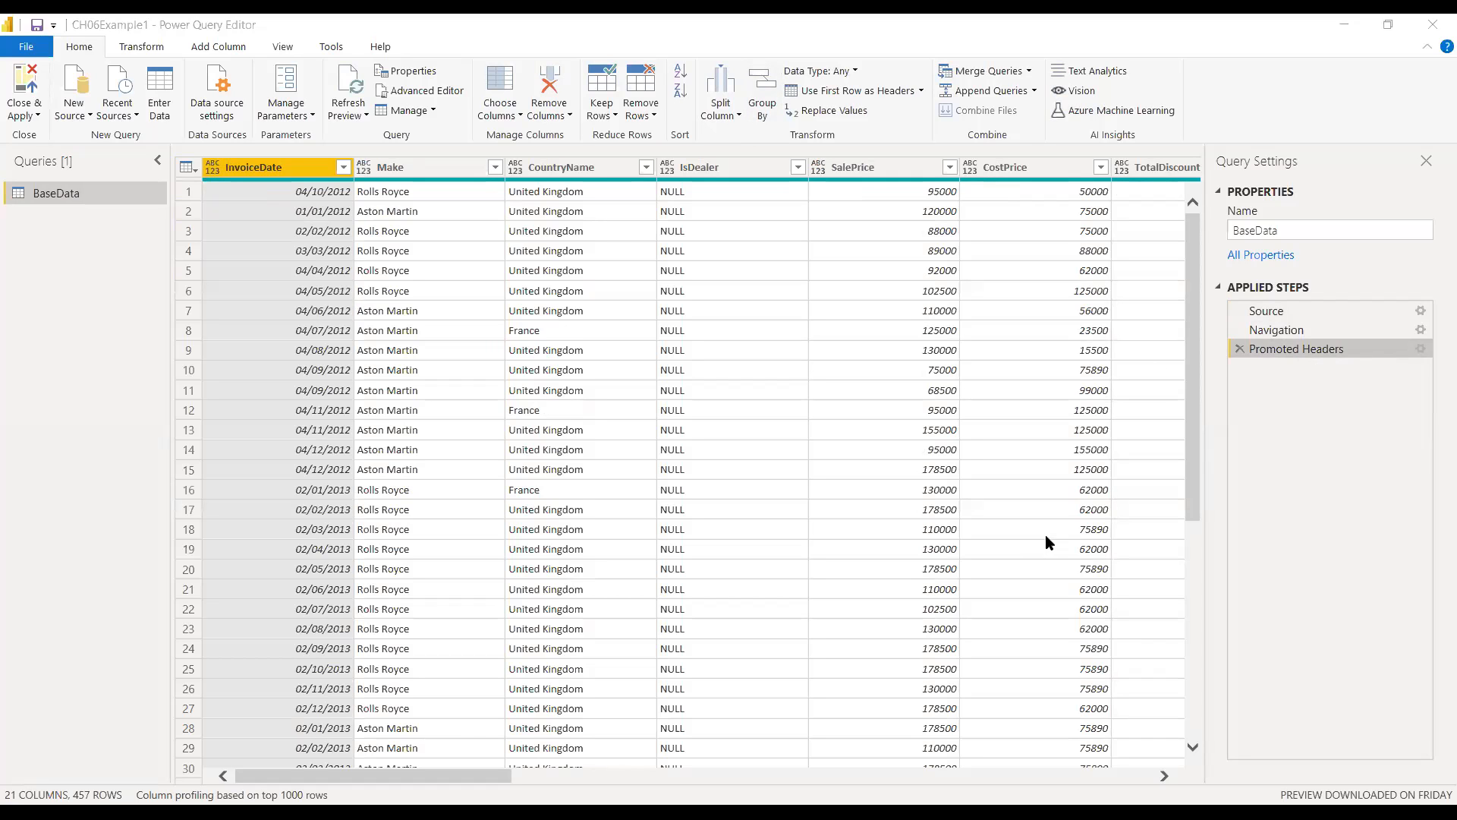
{"action": "scroll", "coordinate": [1045, 541], "scroll_direction": "down", "scroll_amount": 14}
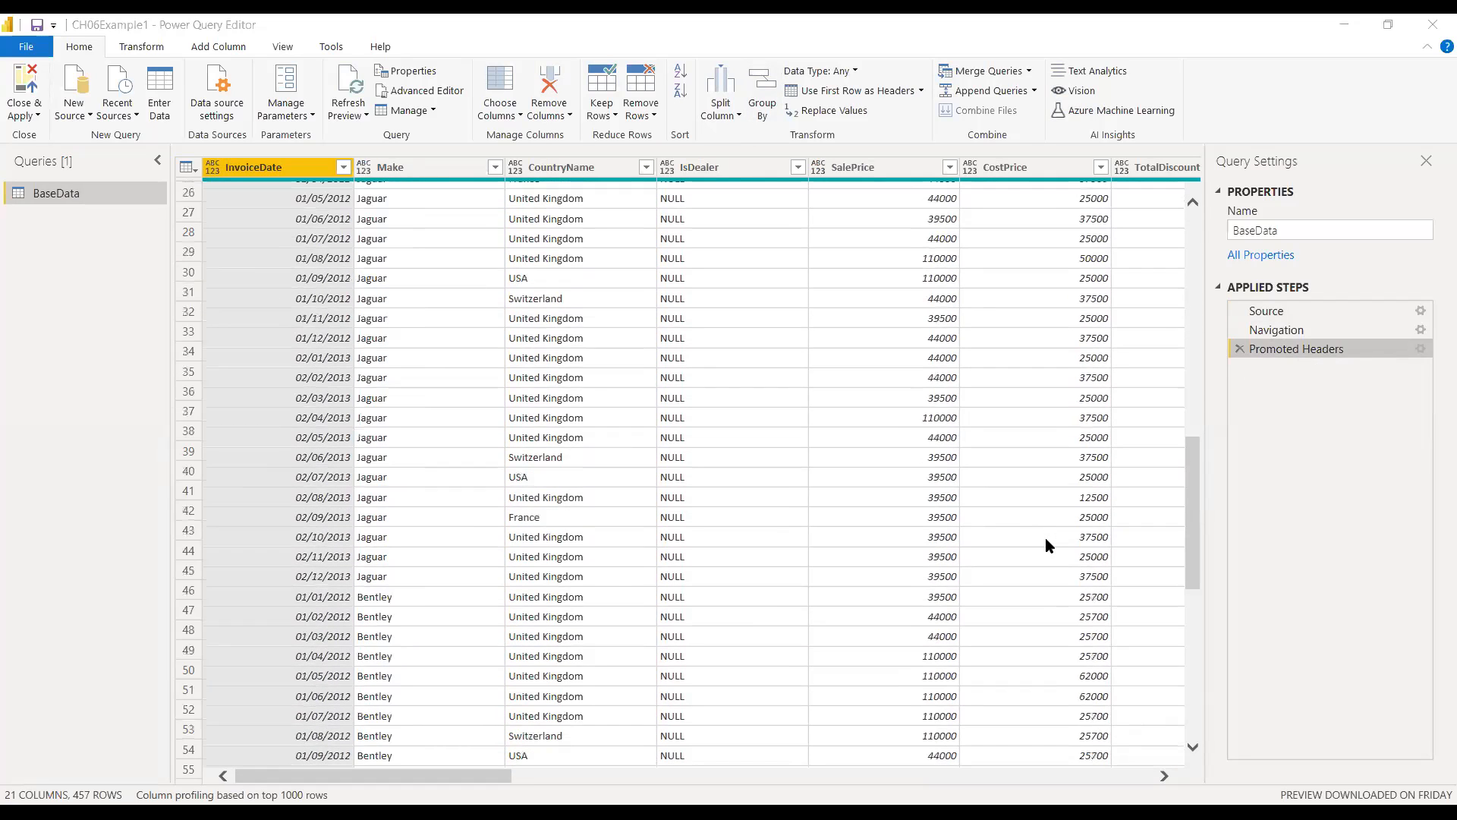
{"action": "scroll", "coordinate": [1045, 541], "scroll_direction": "up", "scroll_amount": 14}
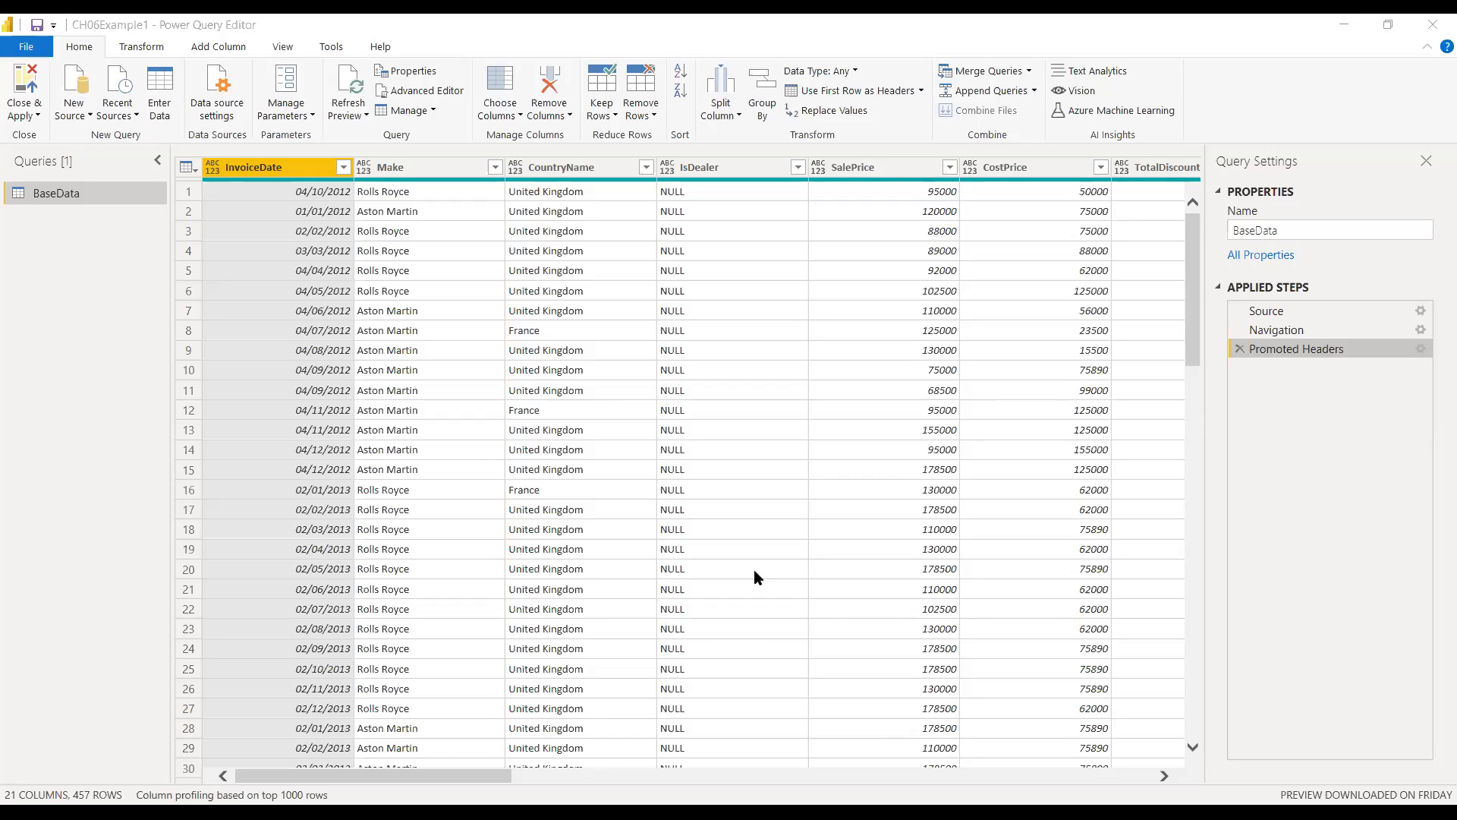
- View the report window, return to Power Query Editor and examine the options for closing and applying query changes
{"action": "left_click", "coordinate": [1345, 24]}
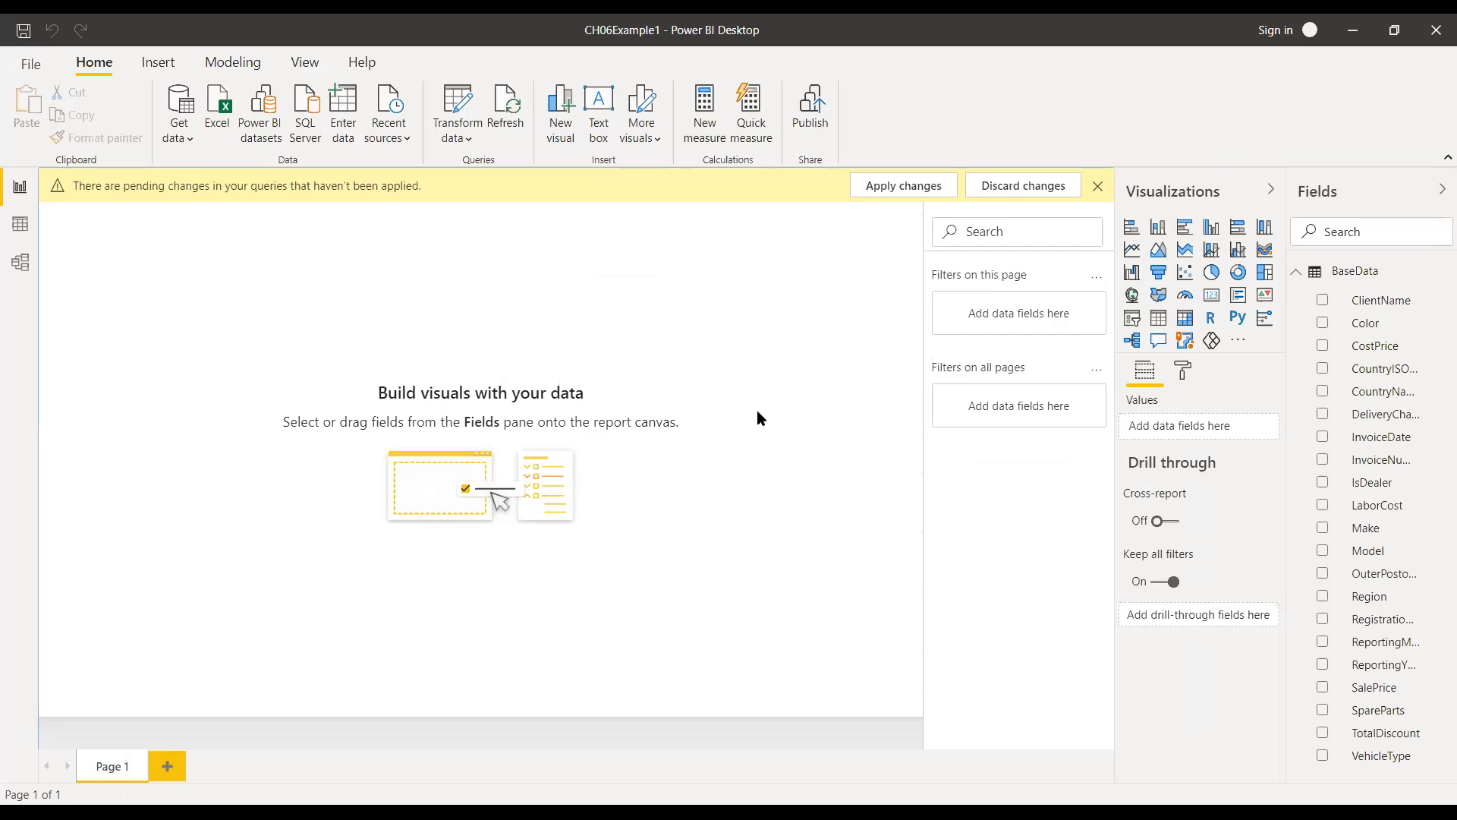
{"action": "left_click", "coordinate": [458, 120]}
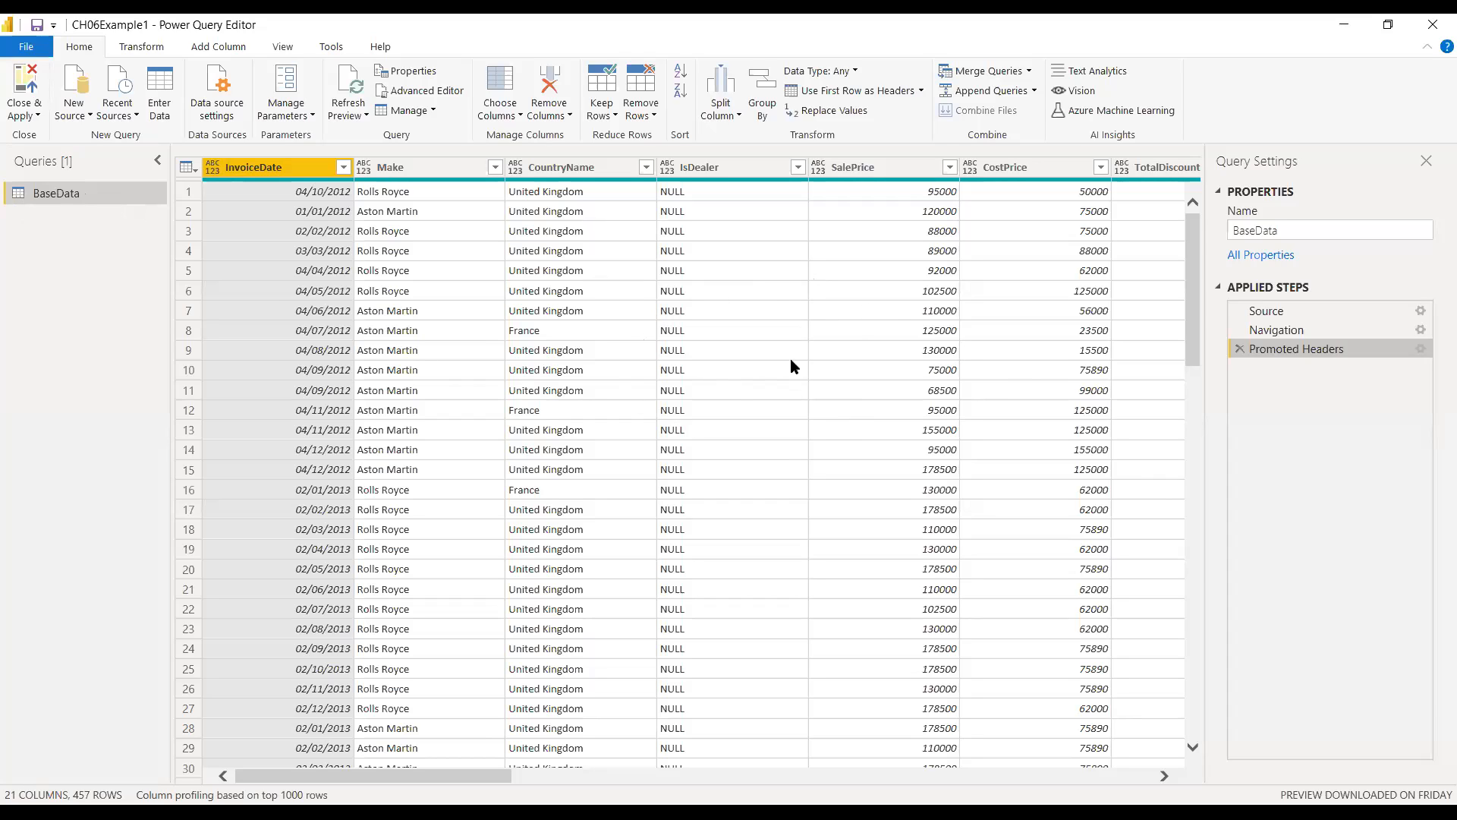
{"action": "left_click", "coordinate": [37, 116]}
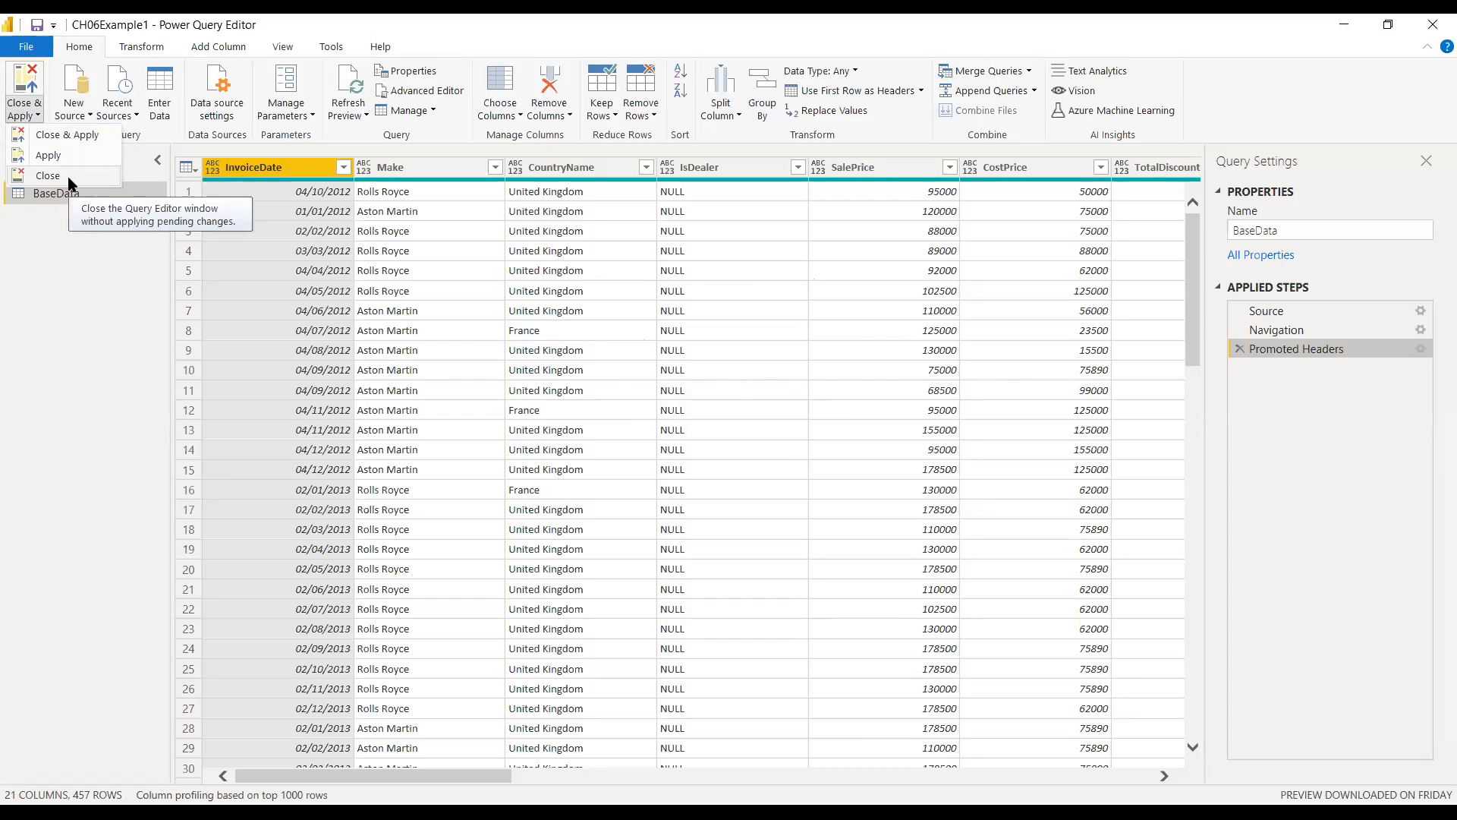
{"action": "left_click", "coordinate": [686, 366]}
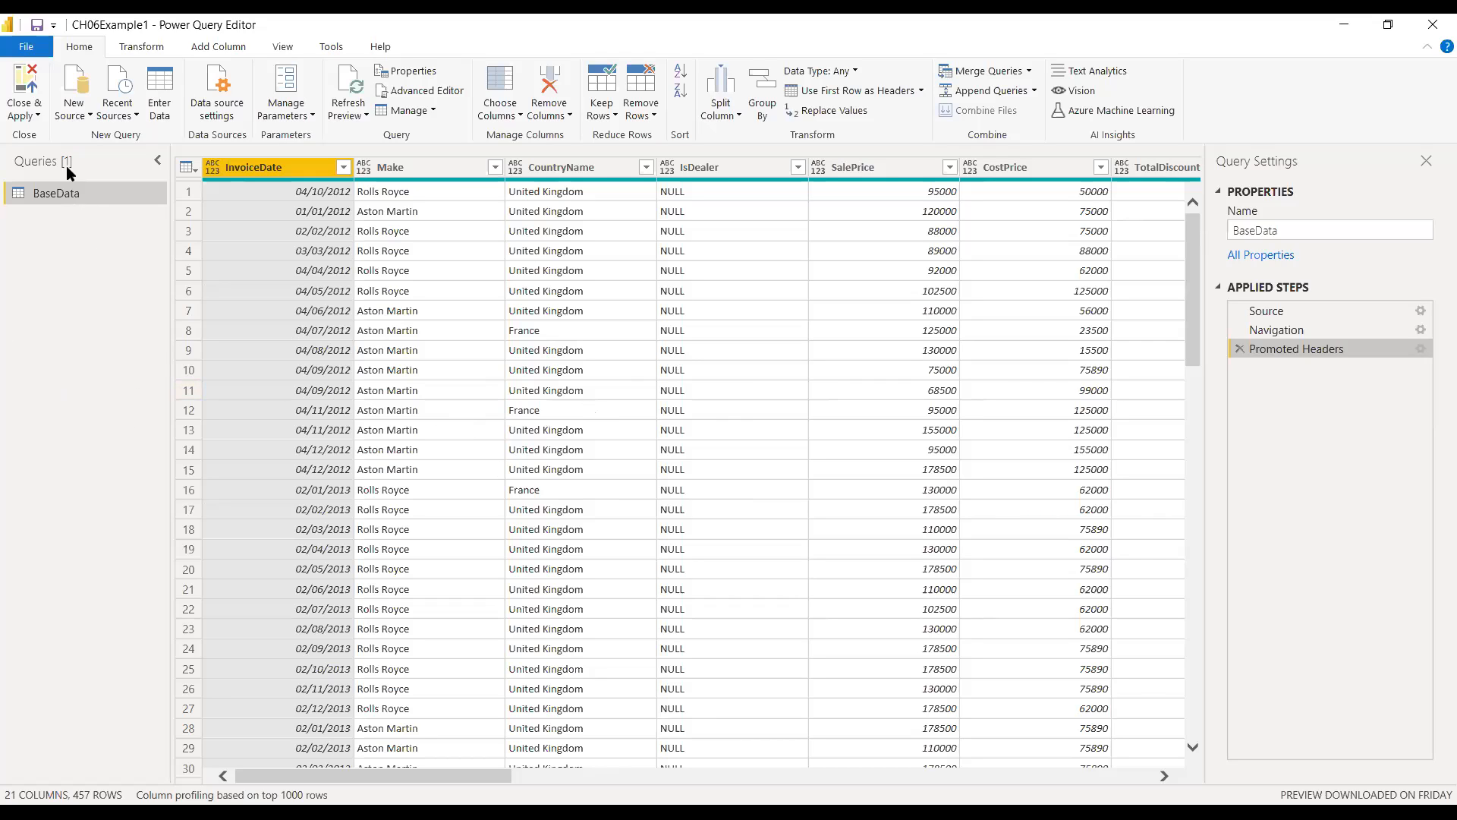
{"action": "left_click", "coordinate": [31, 114]}
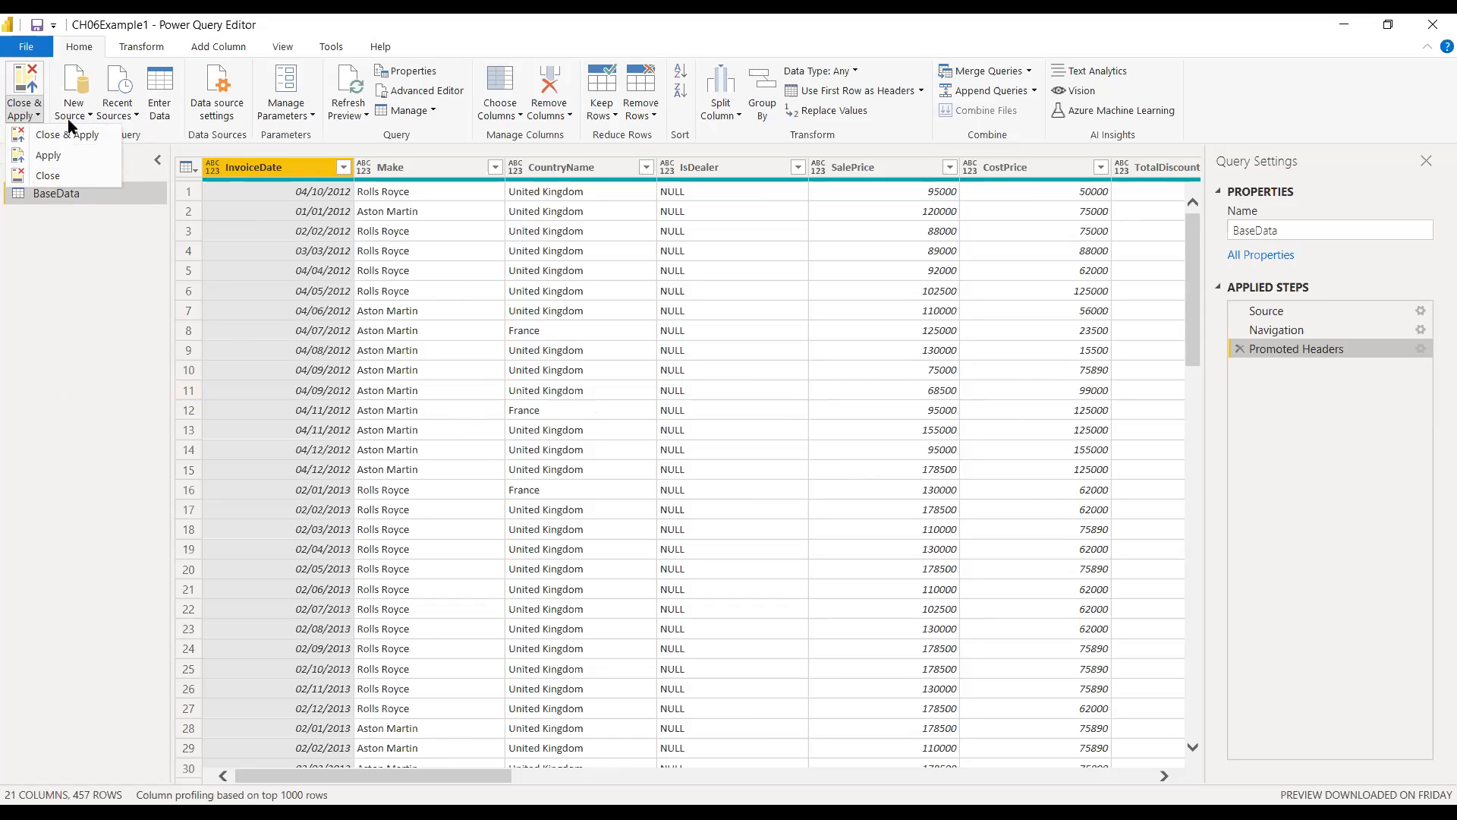
- Create an empty manually entered table with five columns and three rows, and name it newtable
{"action": "left_click", "coordinate": [162, 85]}
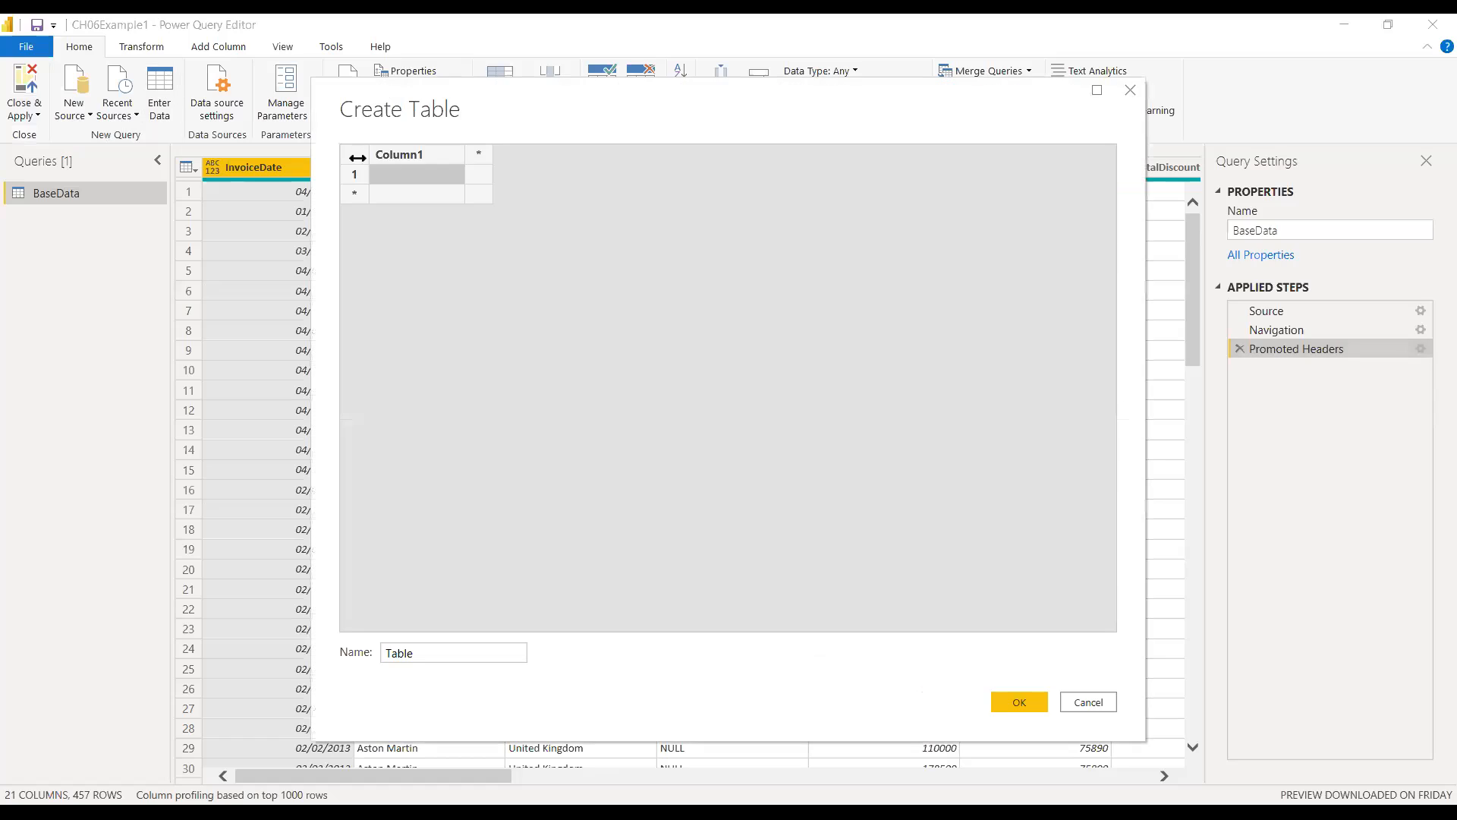
{"action": "left_click", "coordinate": [477, 155]}
{"action": "left_click", "coordinate": [577, 154]}
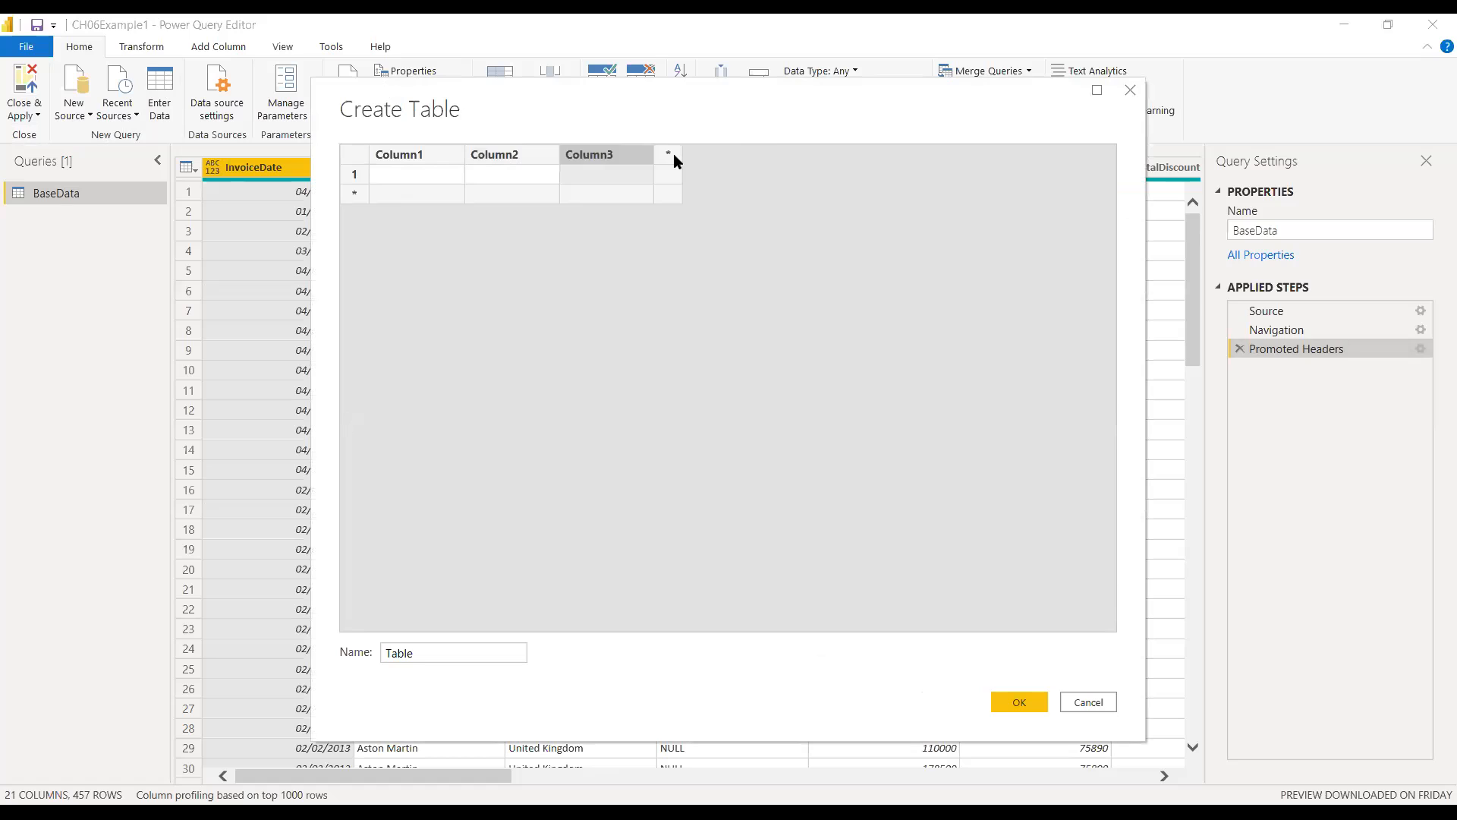
{"action": "left_click", "coordinate": [672, 155]}
{"action": "left_click", "coordinate": [763, 157]}
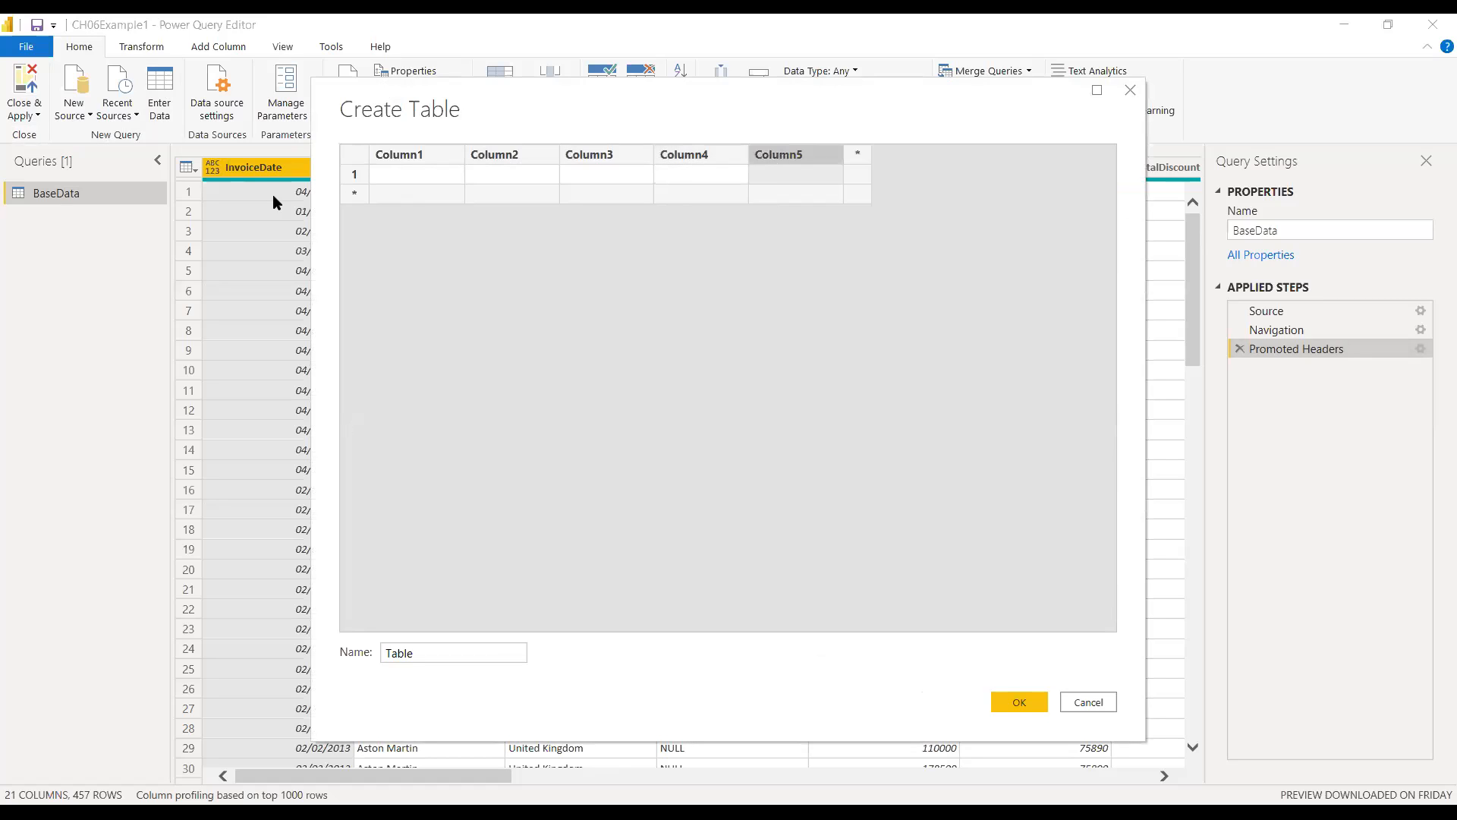
{"action": "left_click", "coordinate": [362, 195]}
{"action": "left_click", "coordinate": [351, 215]}
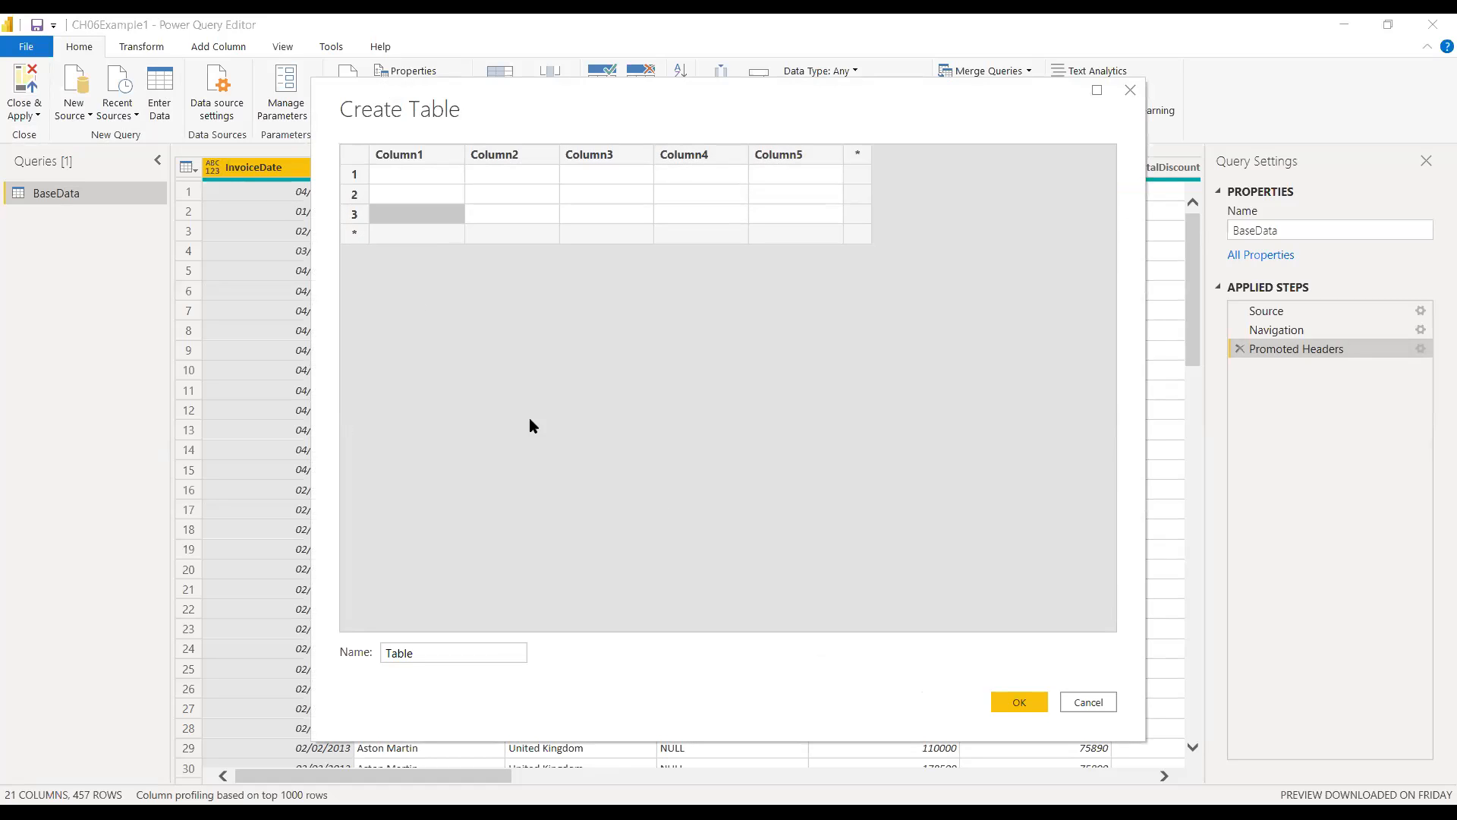
{"action": "double_click", "coordinate": [422, 656]}
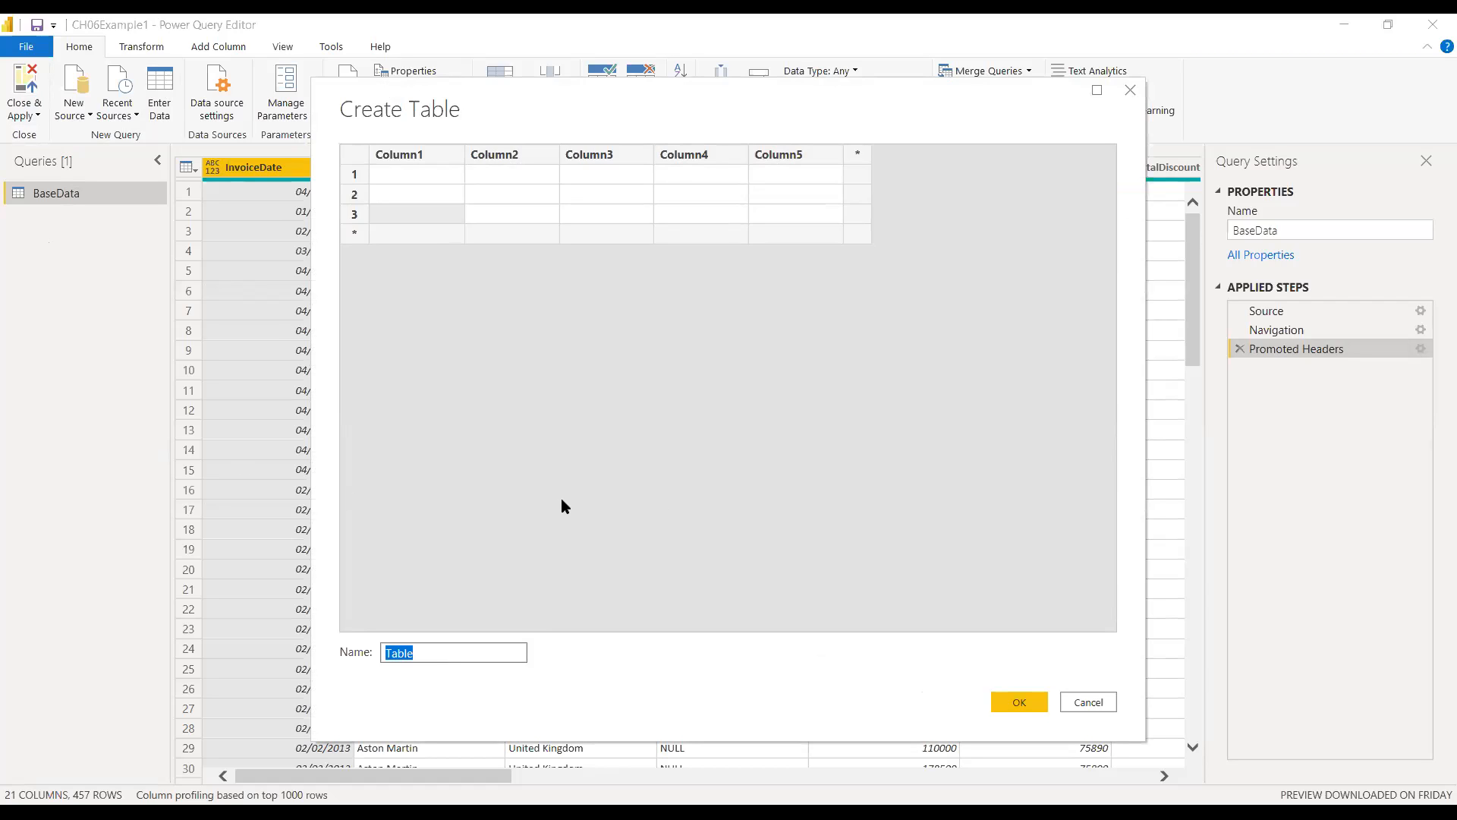
{"action": "type", "text": "newtable"}
{"action": "left_click", "coordinate": [1027, 708]}
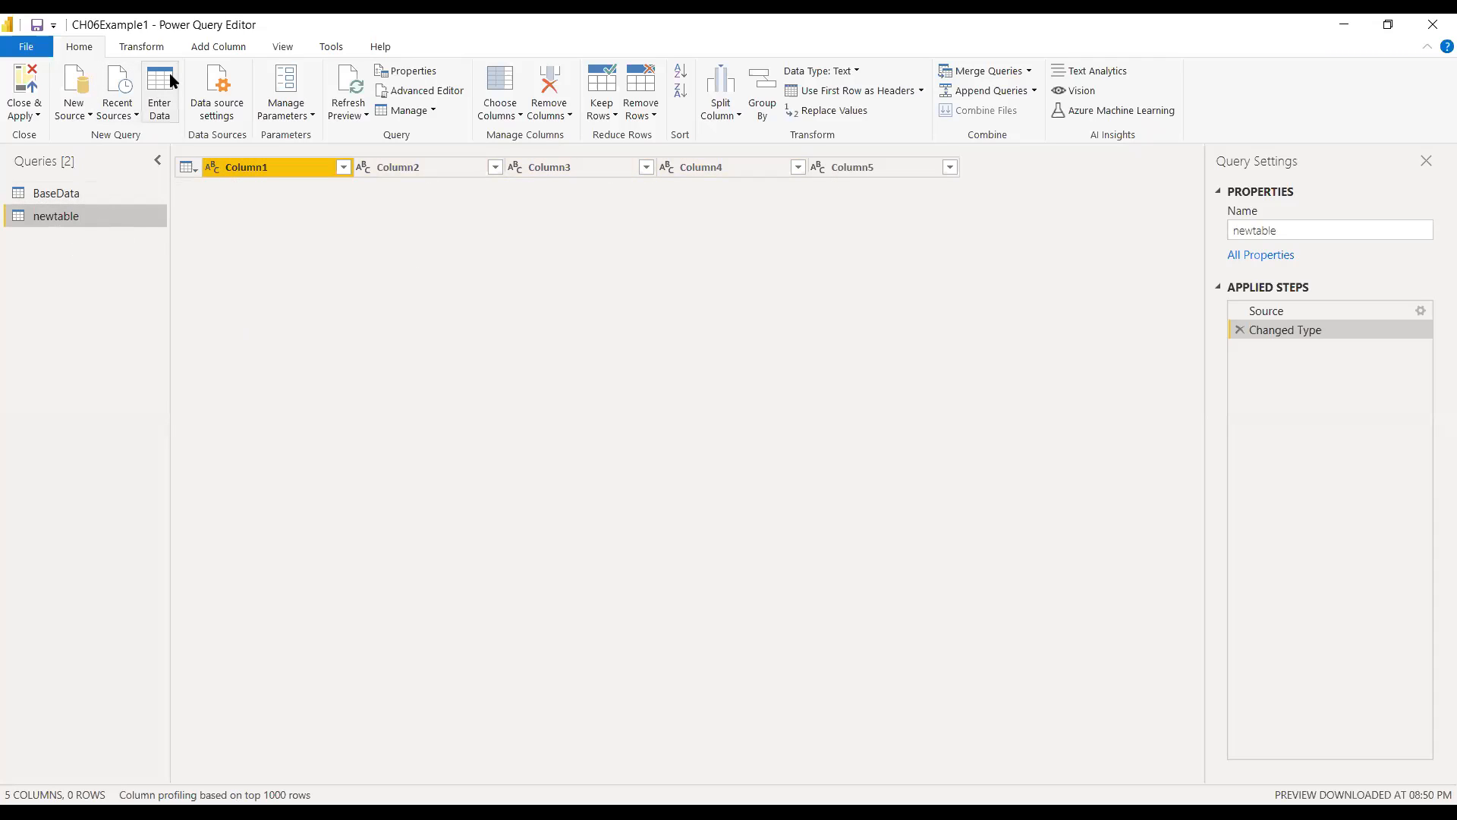
- Rename newtable's Column1 to ERP and Column2 to name
{"action": "right_click", "coordinate": [251, 170]}
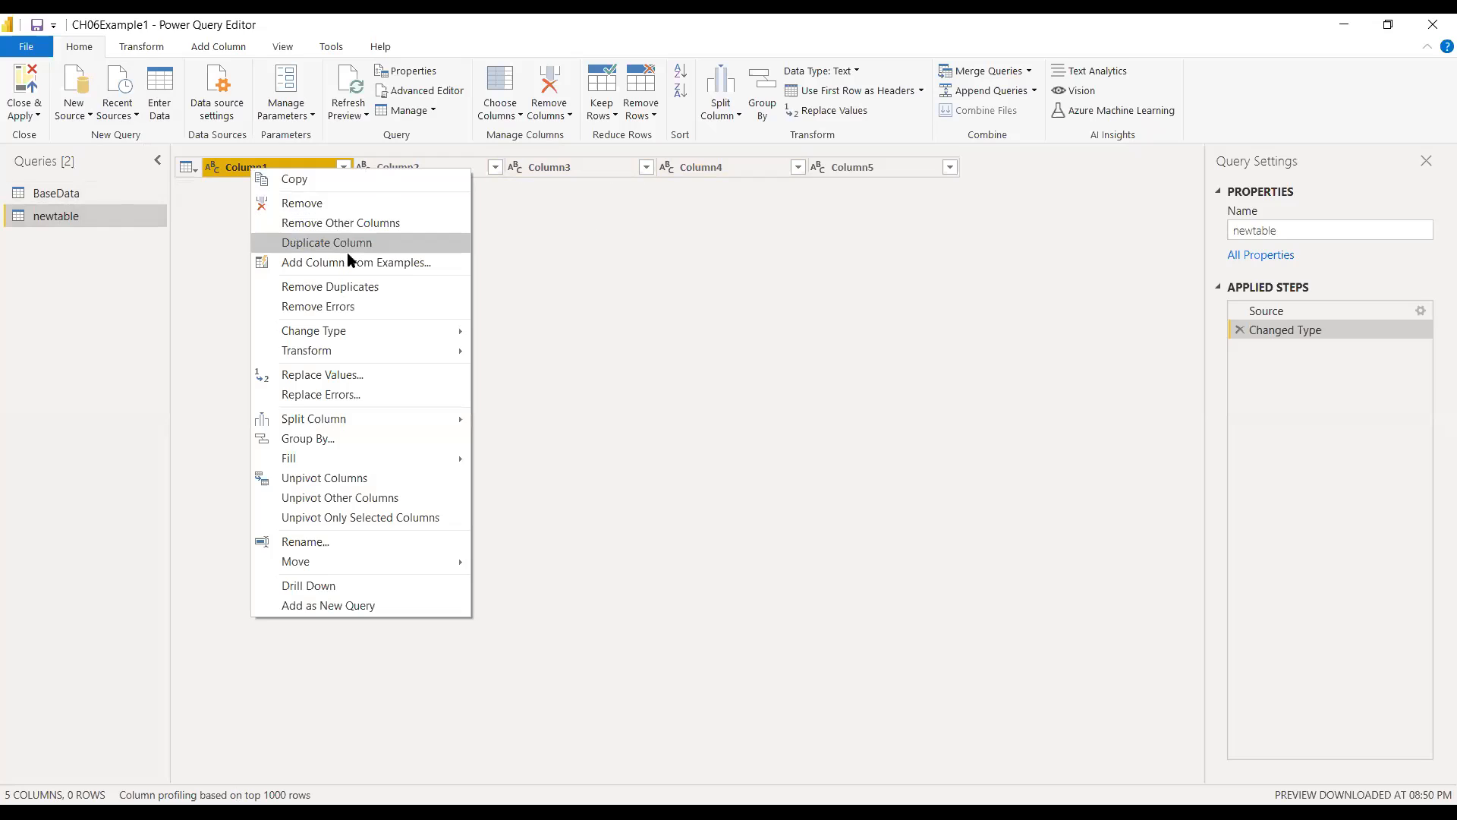
{"action": "left_click", "coordinate": [349, 542]}
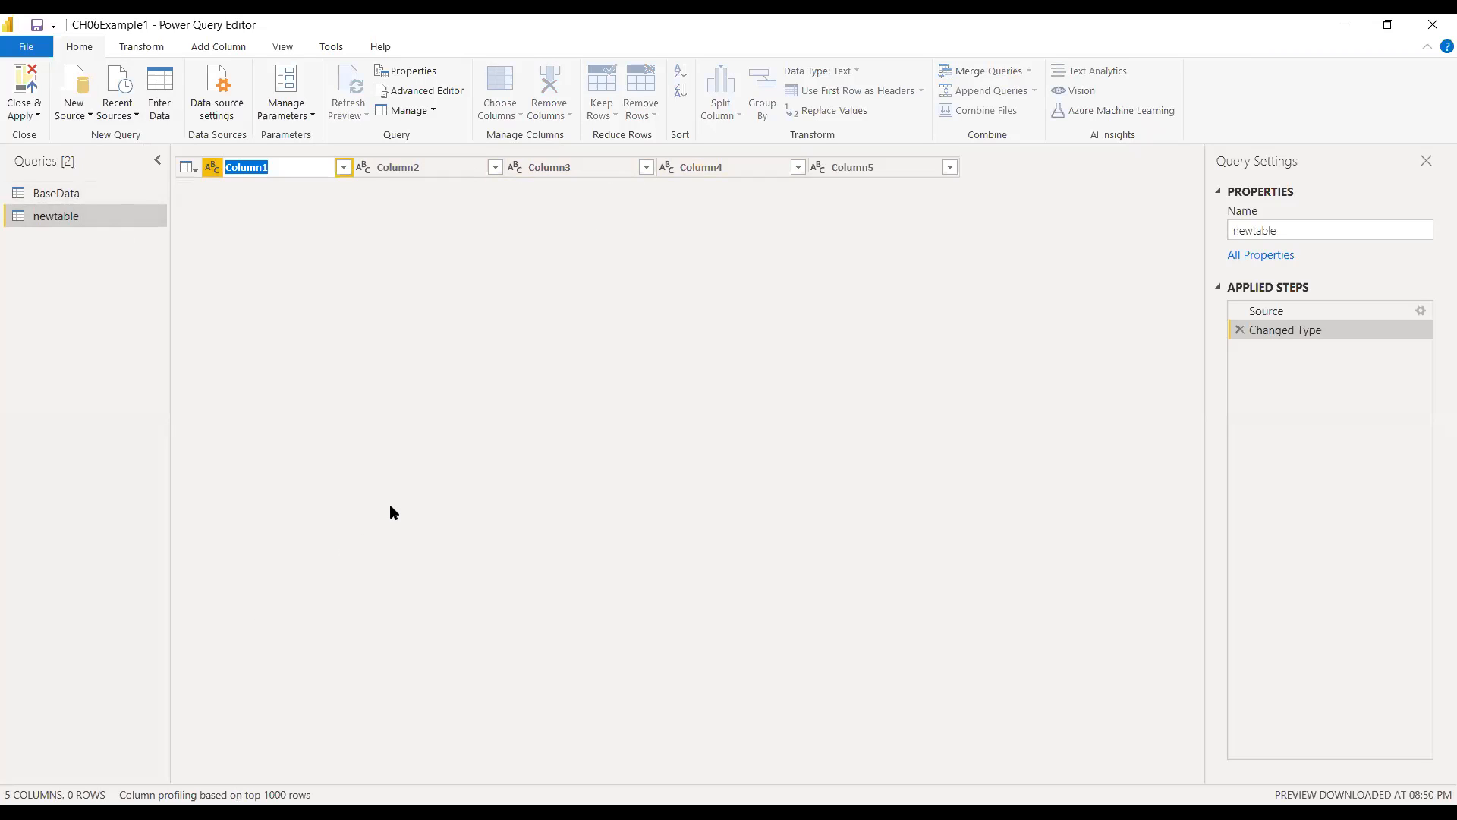
{"action": "type", "text": "ERP"}
{"action": "right_click", "coordinate": [399, 169]}
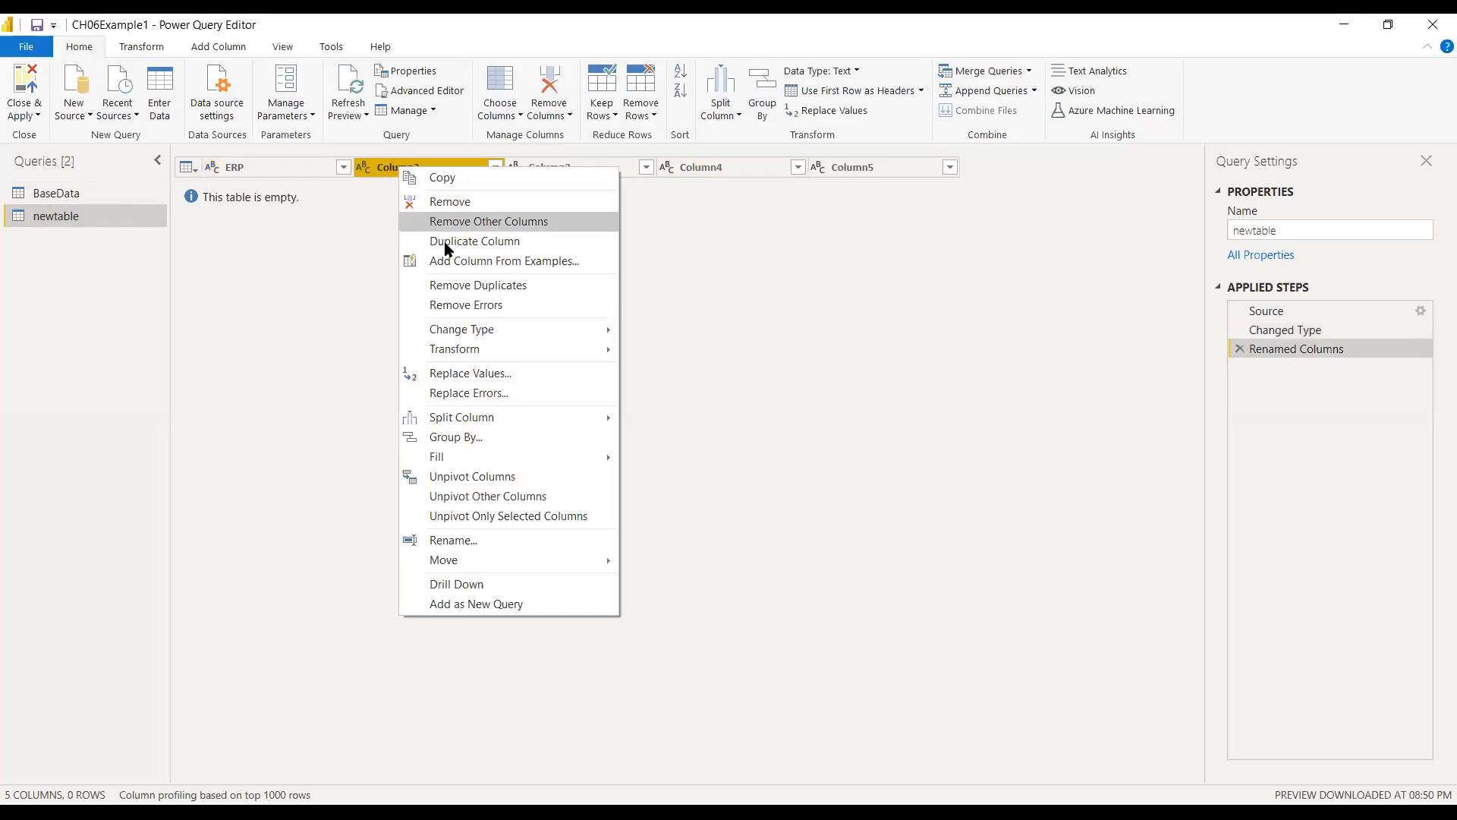
{"action": "left_click", "coordinate": [484, 541]}
{"action": "type", "text": "name"}
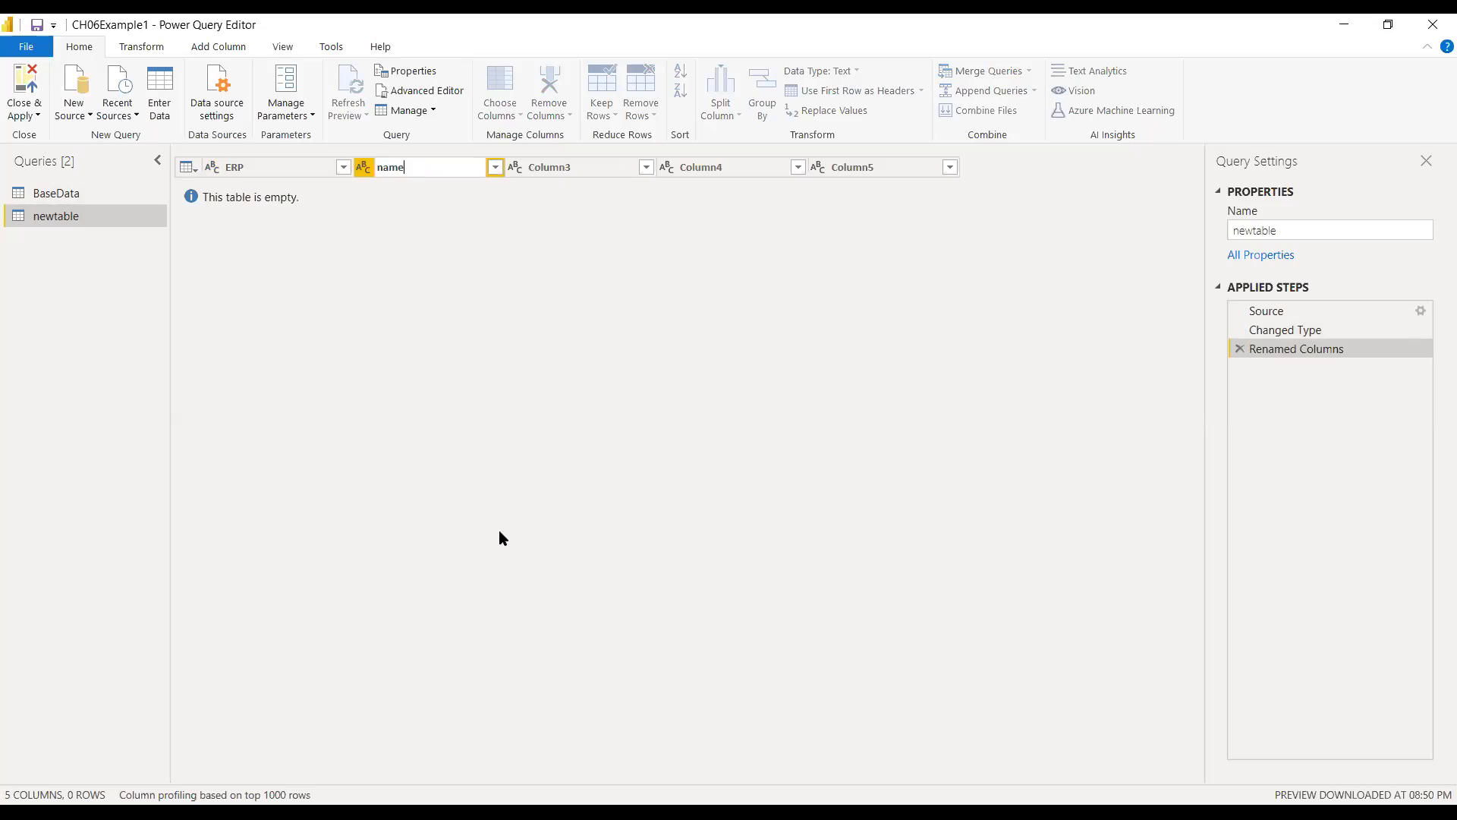
{"action": "key", "text": "Return"}
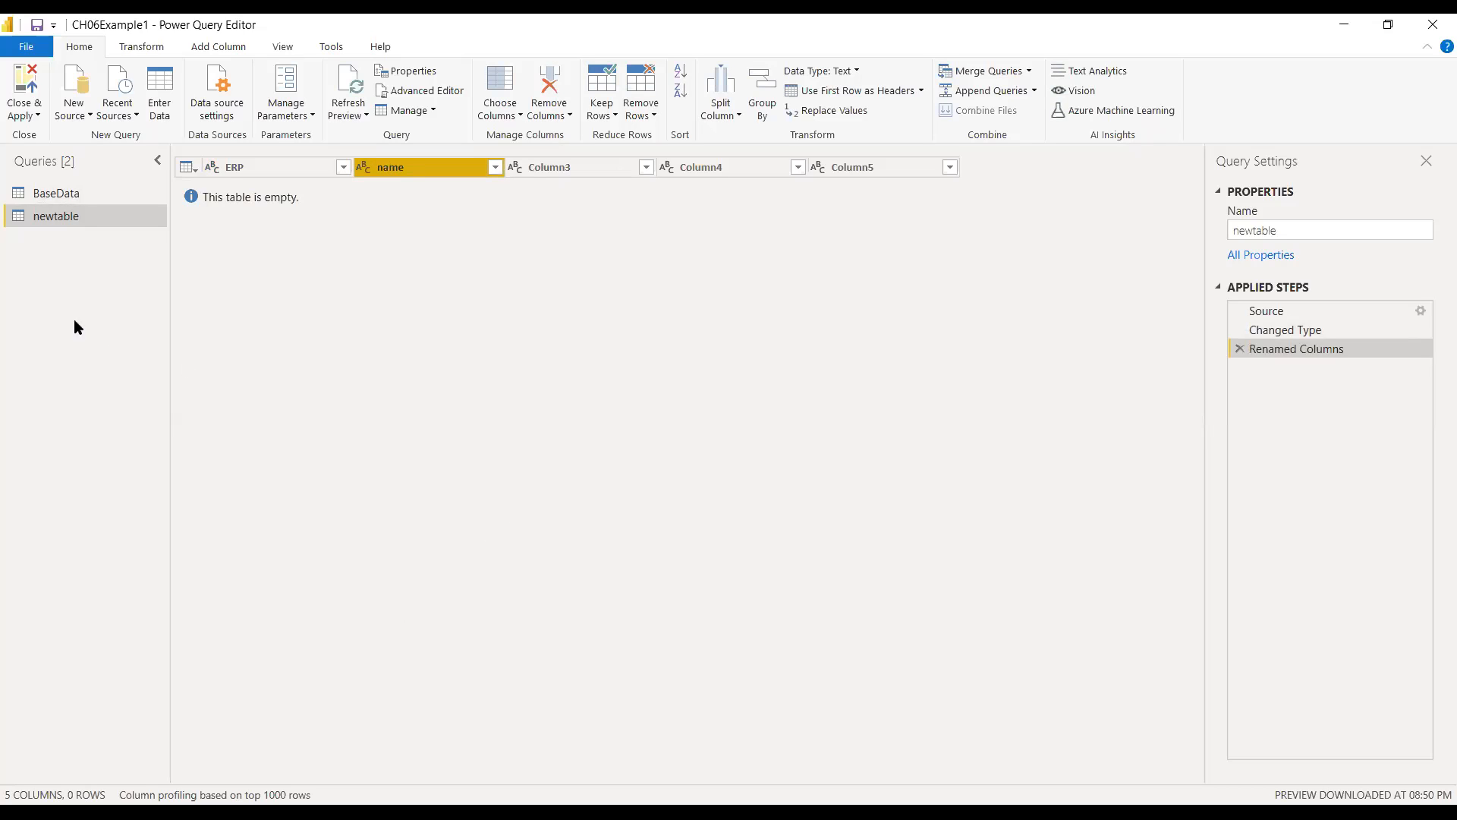
- Close and apply the query changes, then collapse BaseData's fields and expand newtable's fields in the report
{"action": "left_click", "coordinate": [31, 115]}
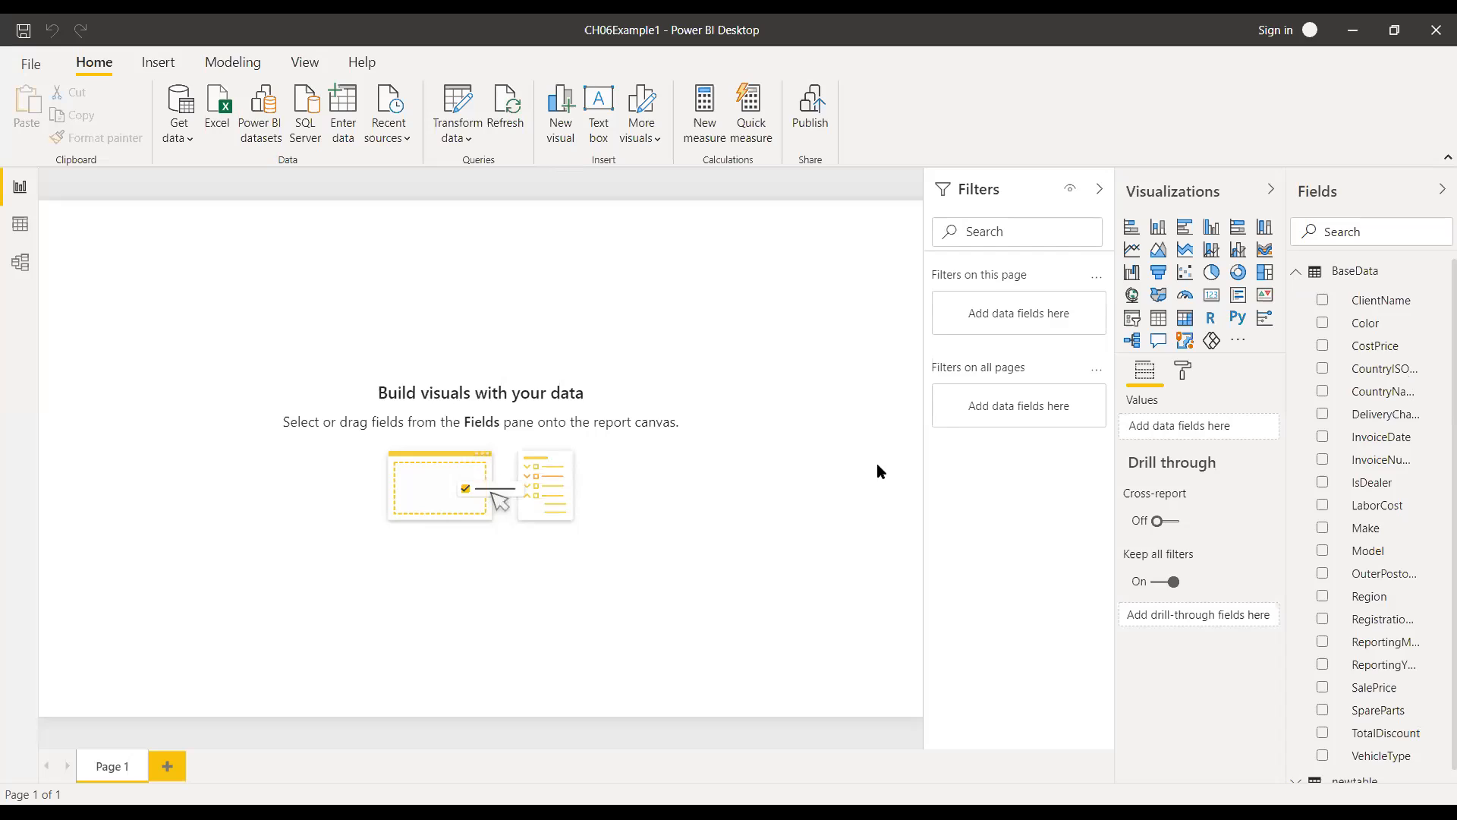
{"action": "left_click", "coordinate": [1336, 272]}
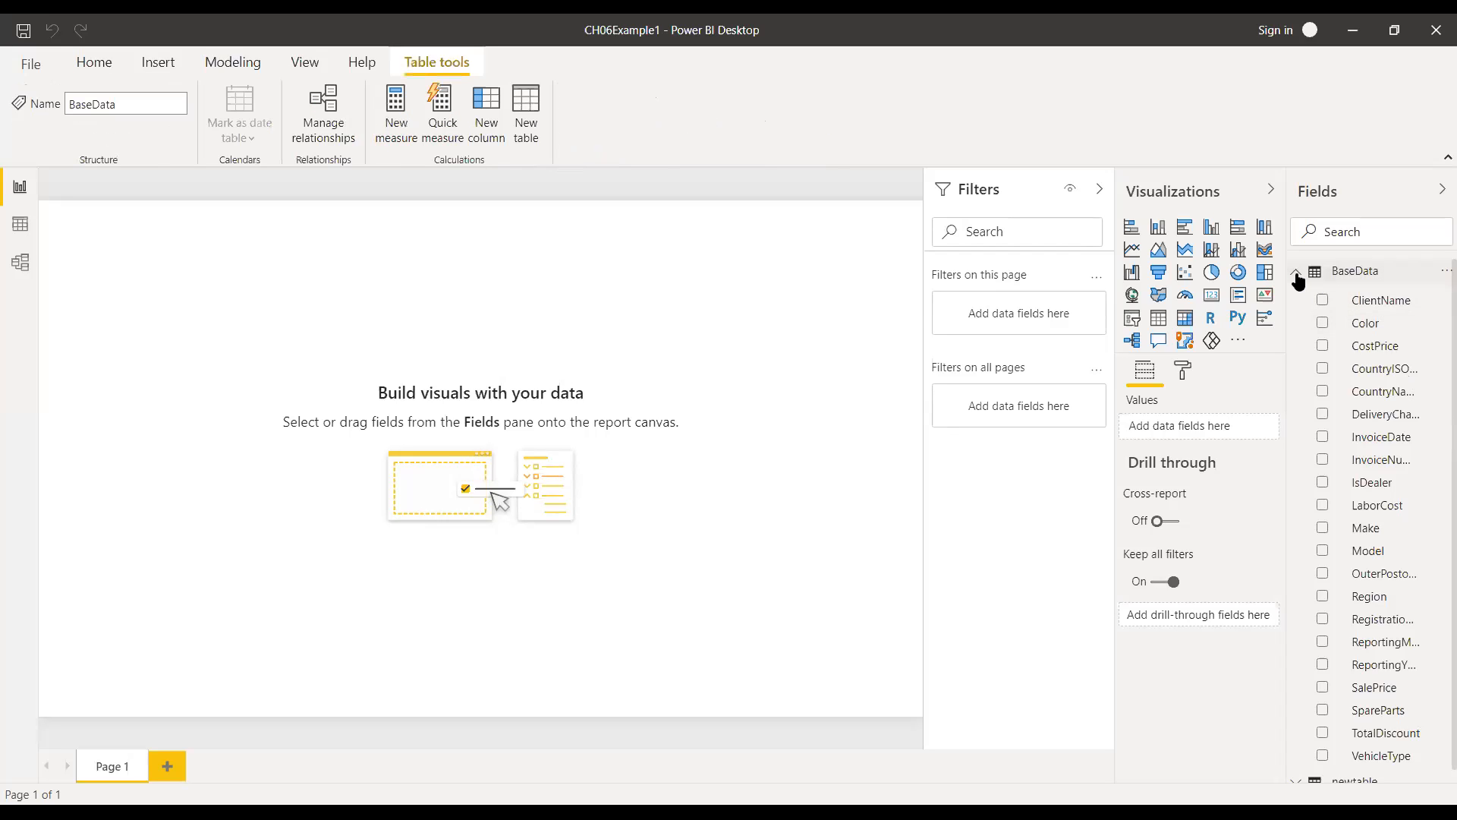
{"action": "left_click", "coordinate": [1296, 272]}
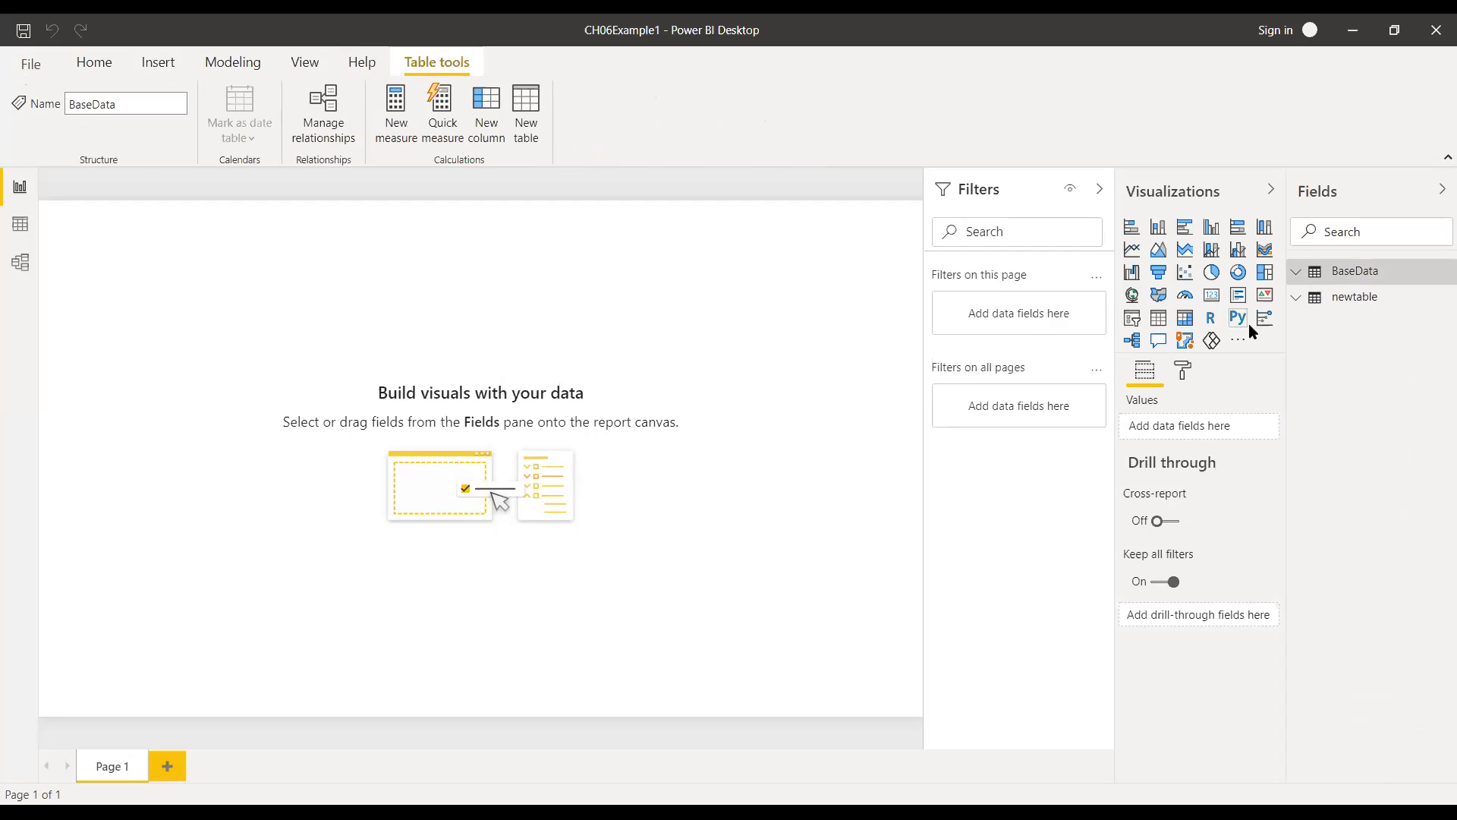
{"action": "left_click", "coordinate": [1324, 300]}
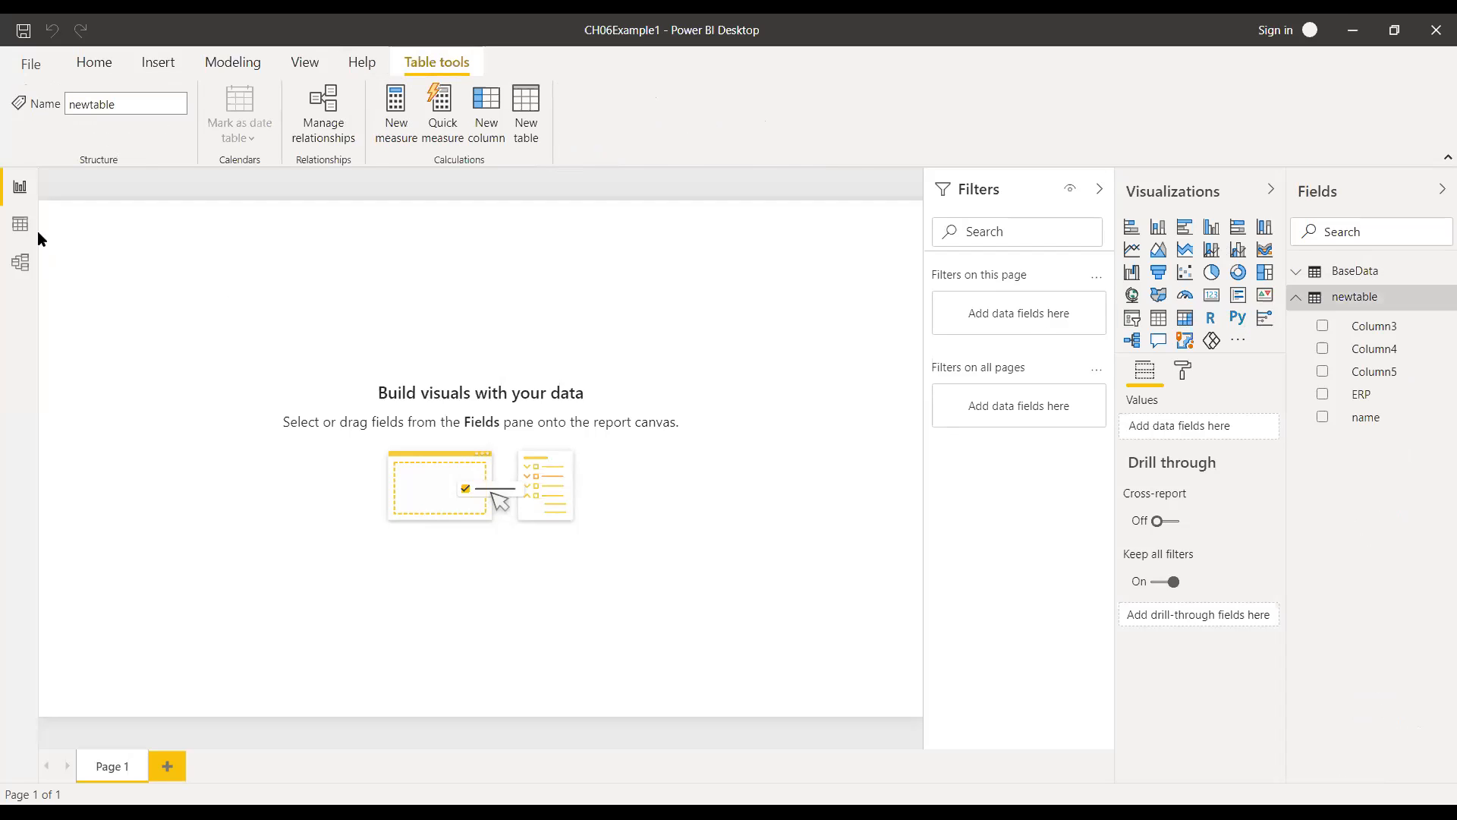
- Open the data view and delete the empty table newtable from the model
{"action": "left_click", "coordinate": [12, 234]}
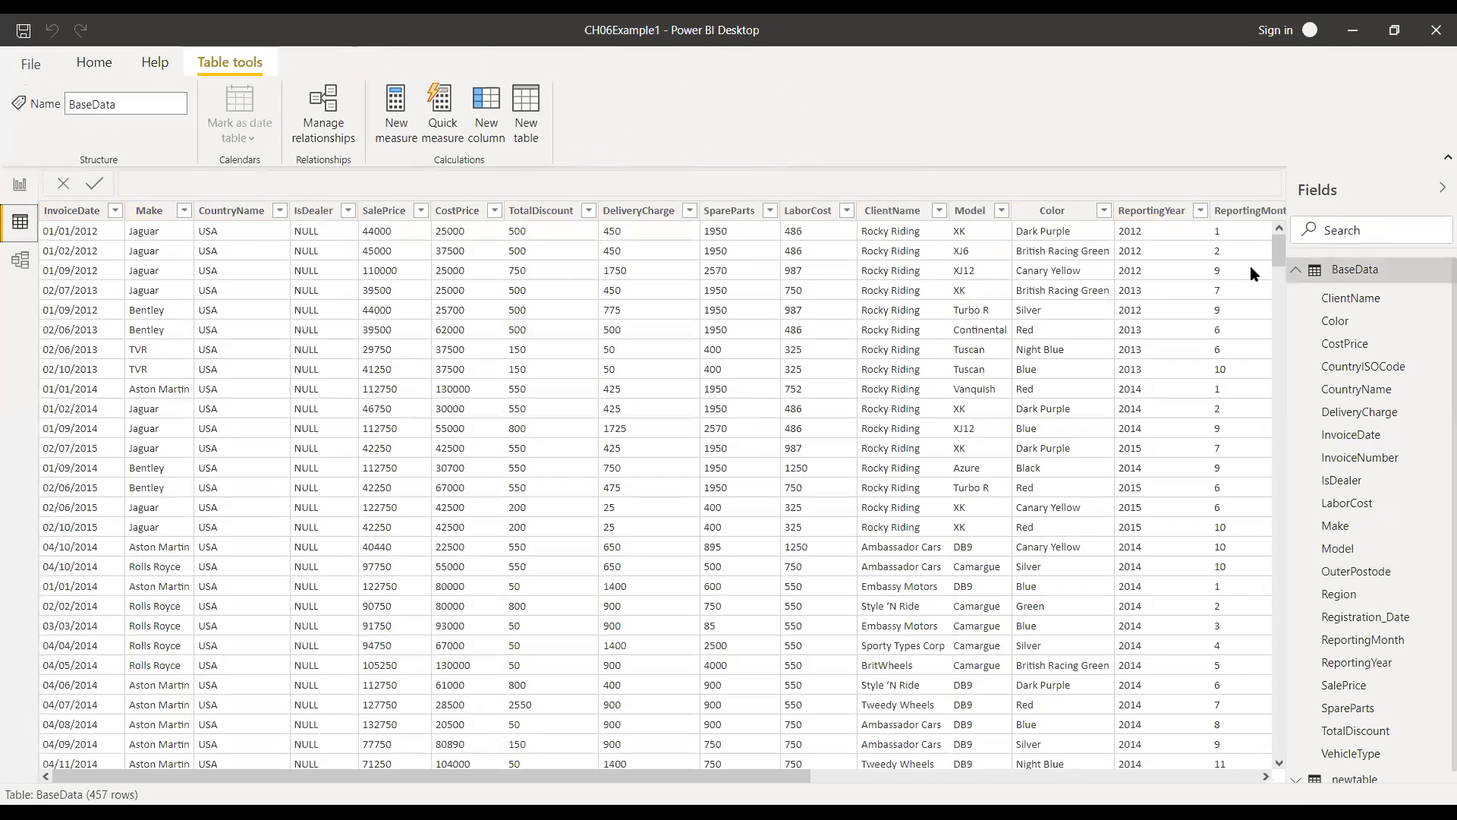
{"action": "left_click", "coordinate": [1296, 269]}
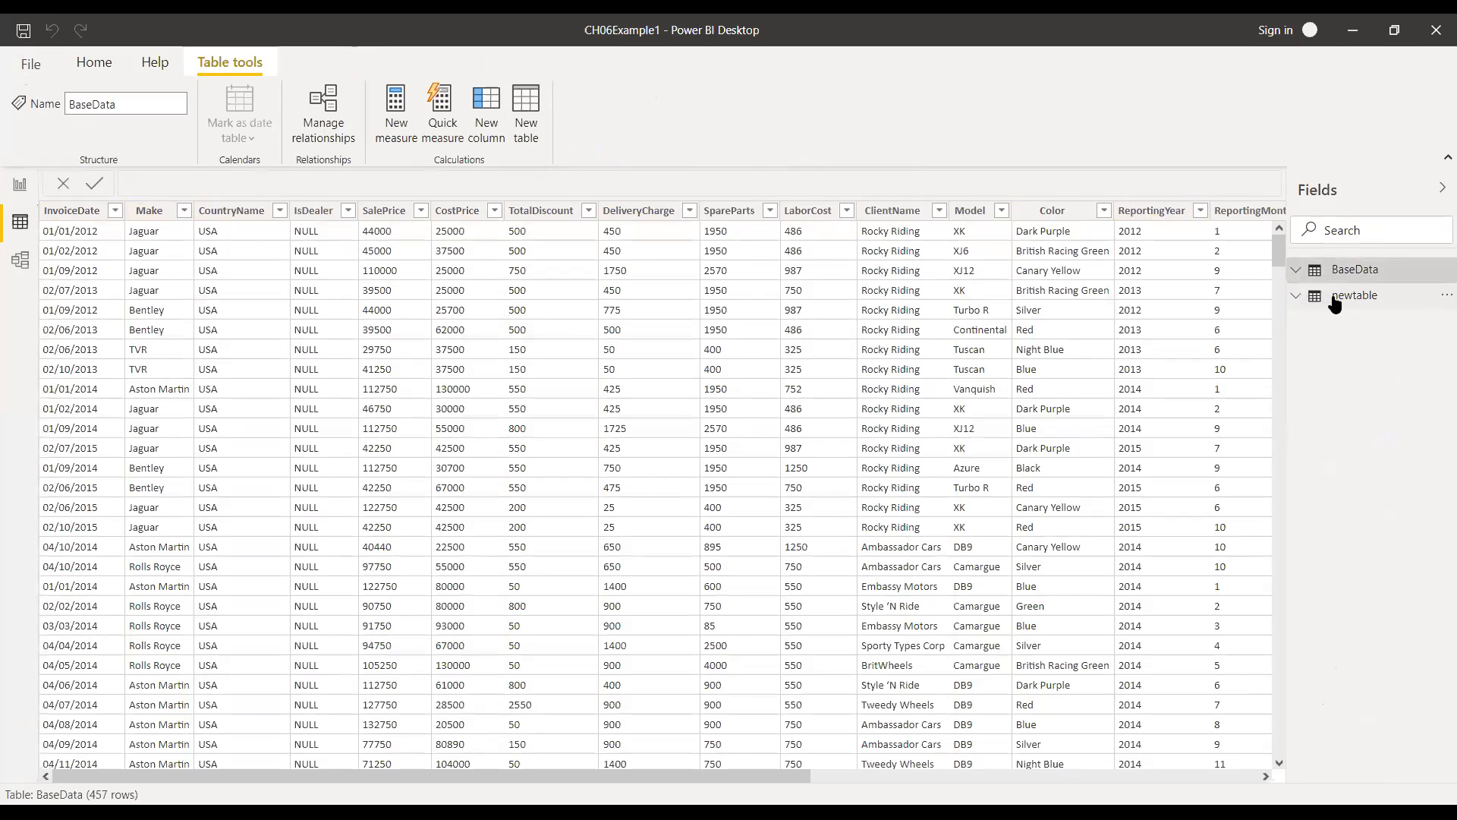
{"action": "left_click", "coordinate": [1336, 298]}
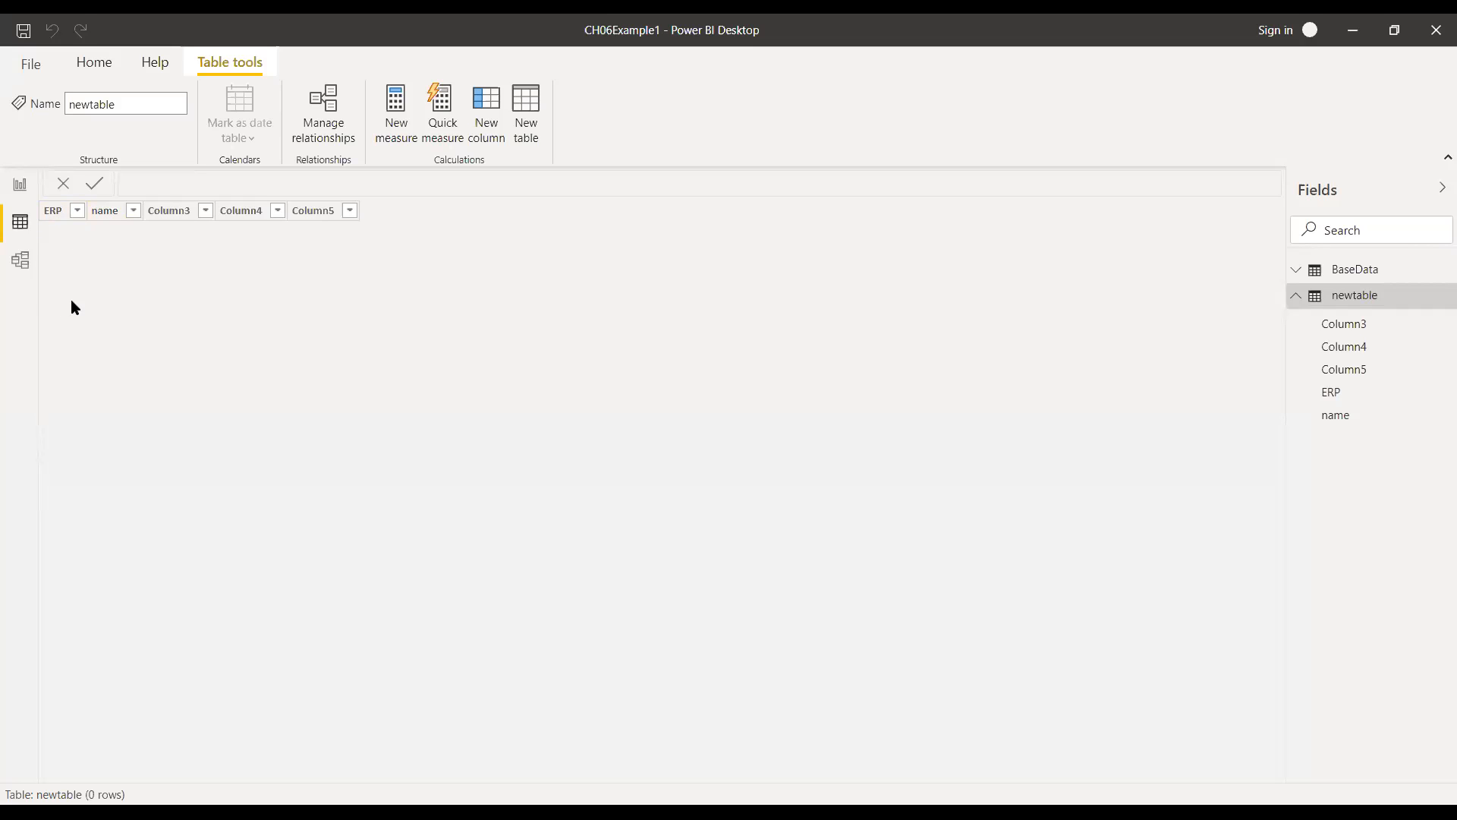
{"action": "right_click", "coordinate": [1358, 300]}
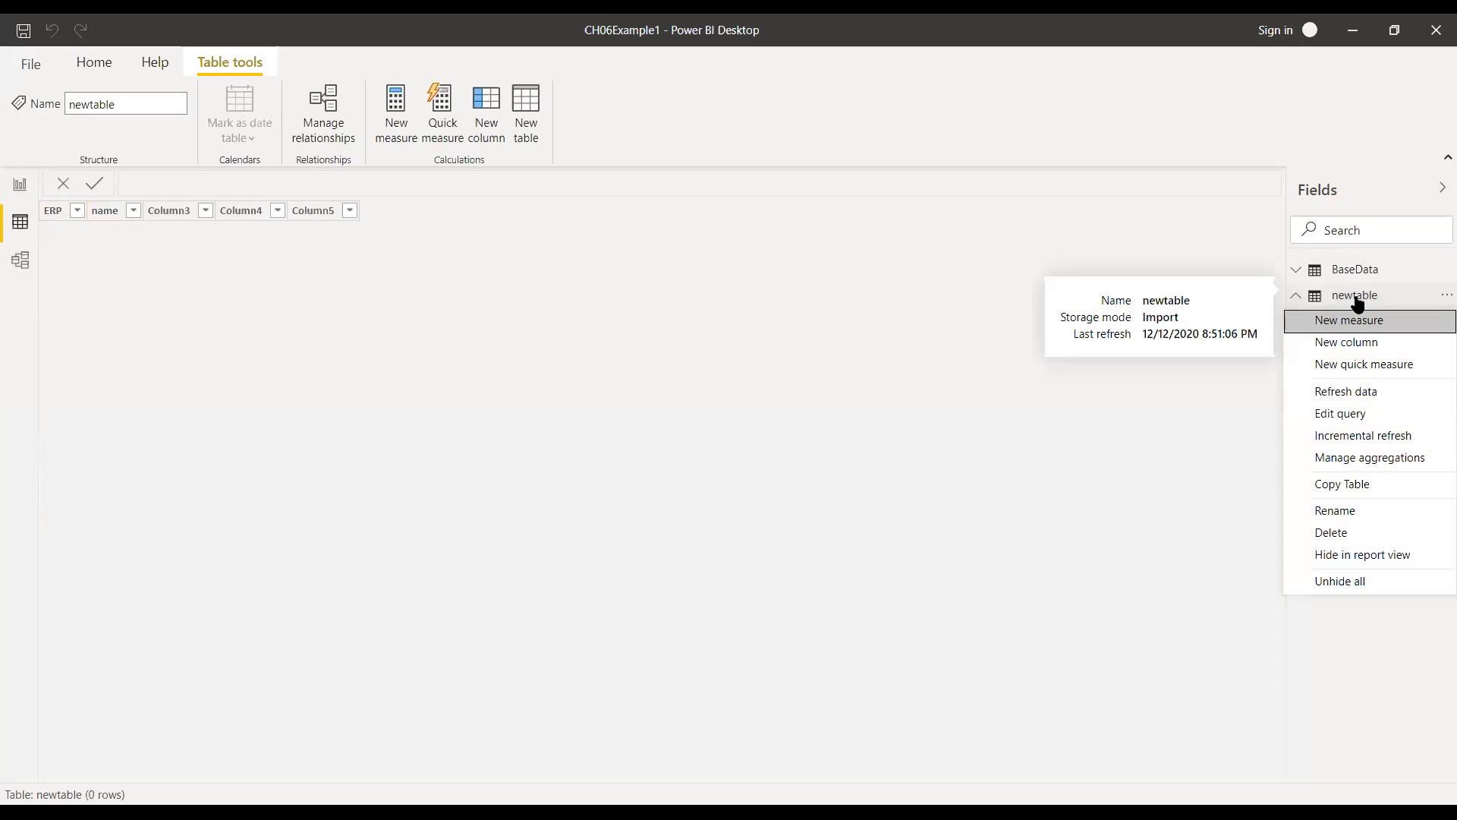
{"action": "left_click", "coordinate": [1359, 532]}
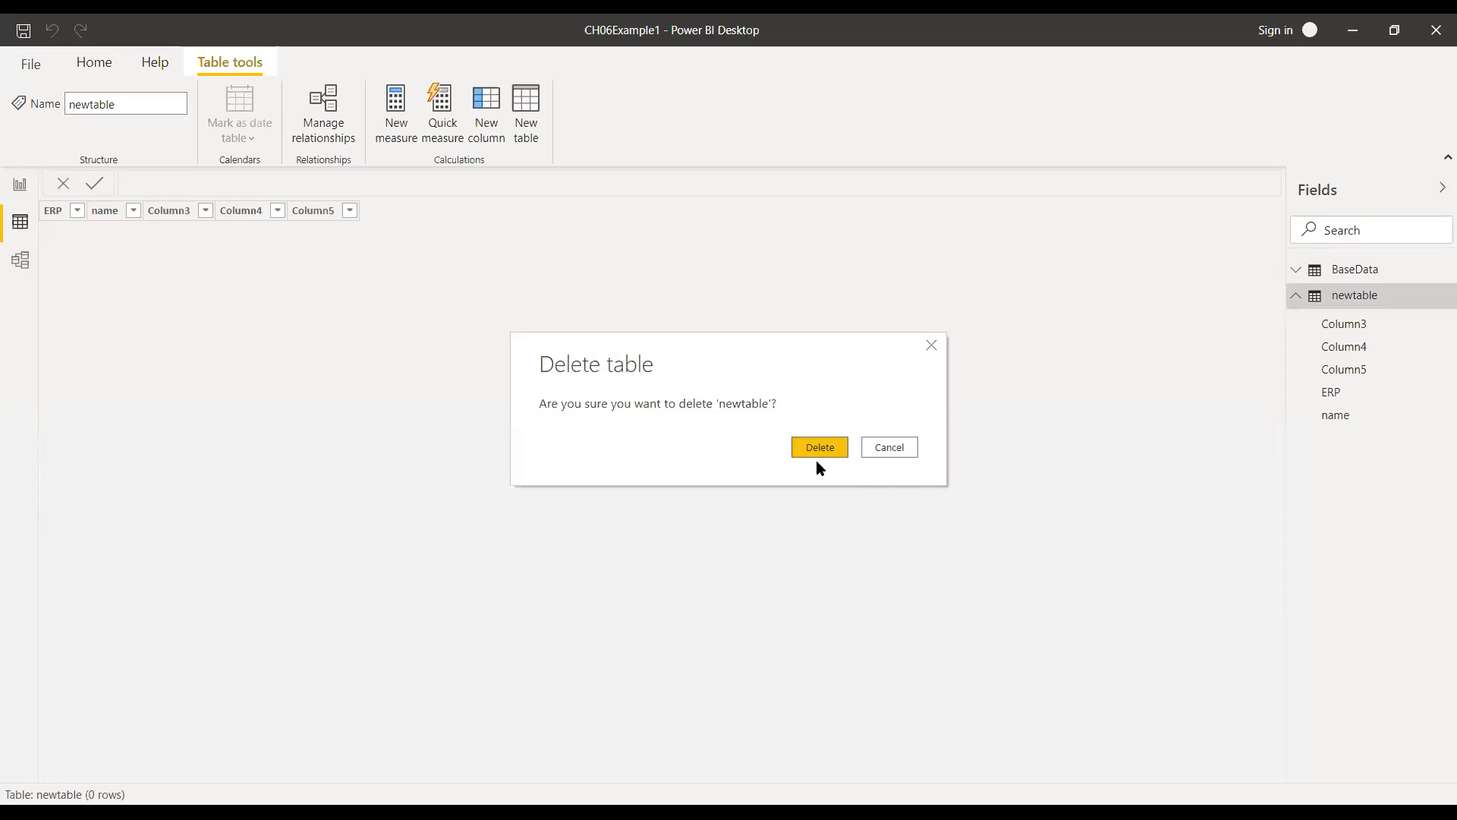
{"action": "left_click", "coordinate": [817, 449]}
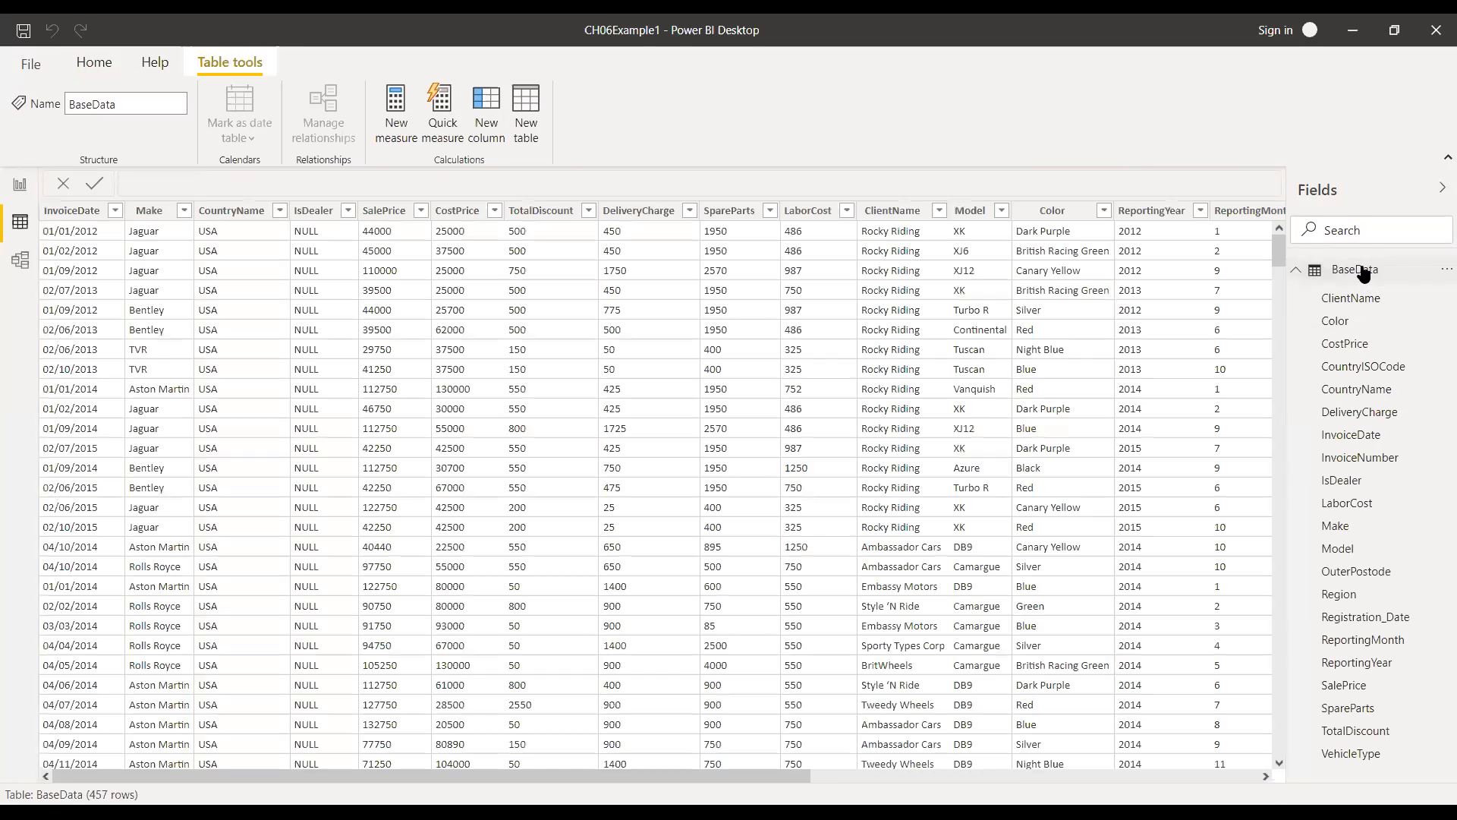
- Open the model's data in the Power Query Editor and duplicate the BaseData query
{"action": "left_click", "coordinate": [1361, 271]}
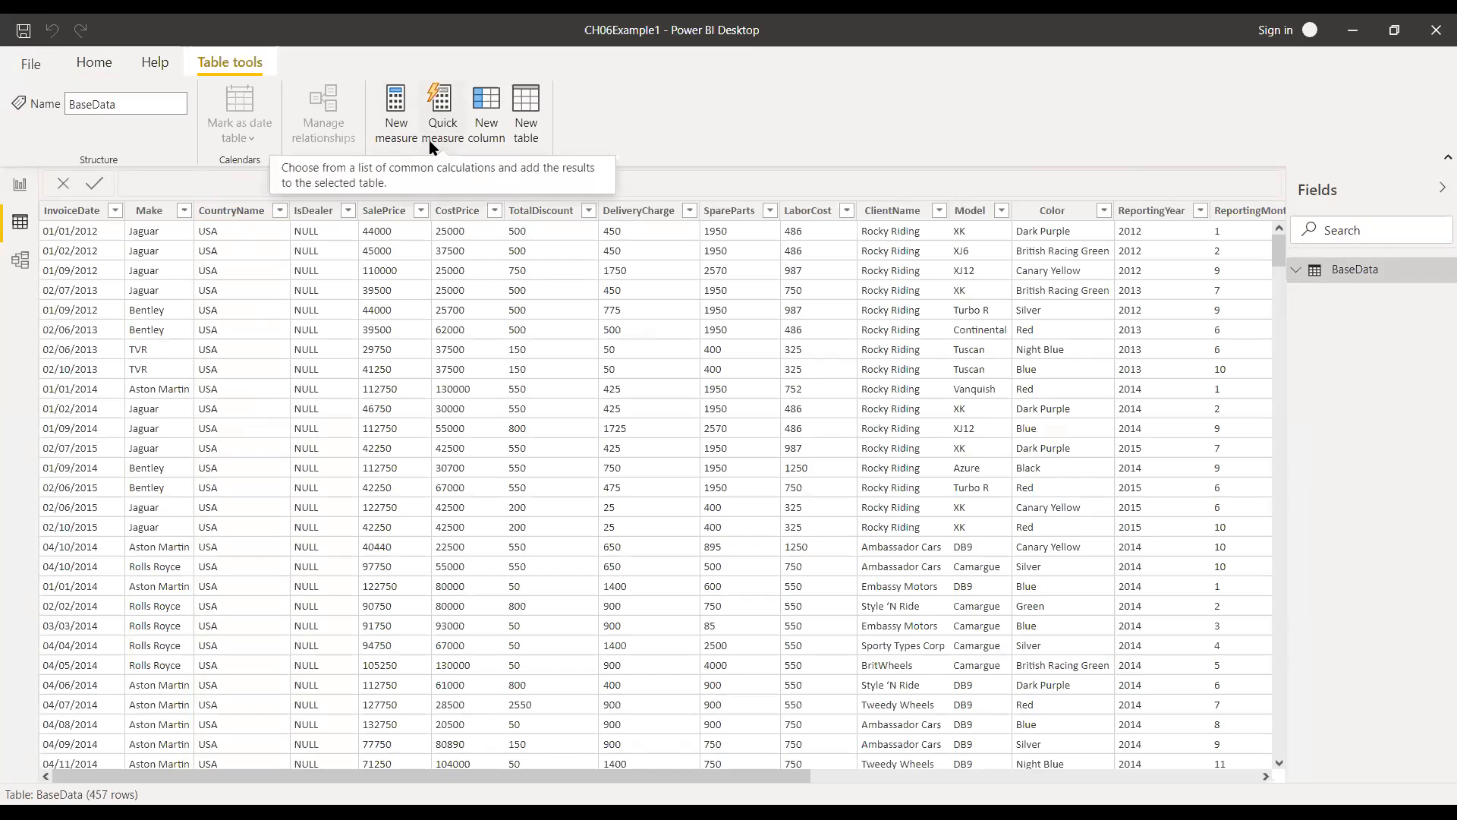
{"action": "left_click", "coordinate": [89, 66]}
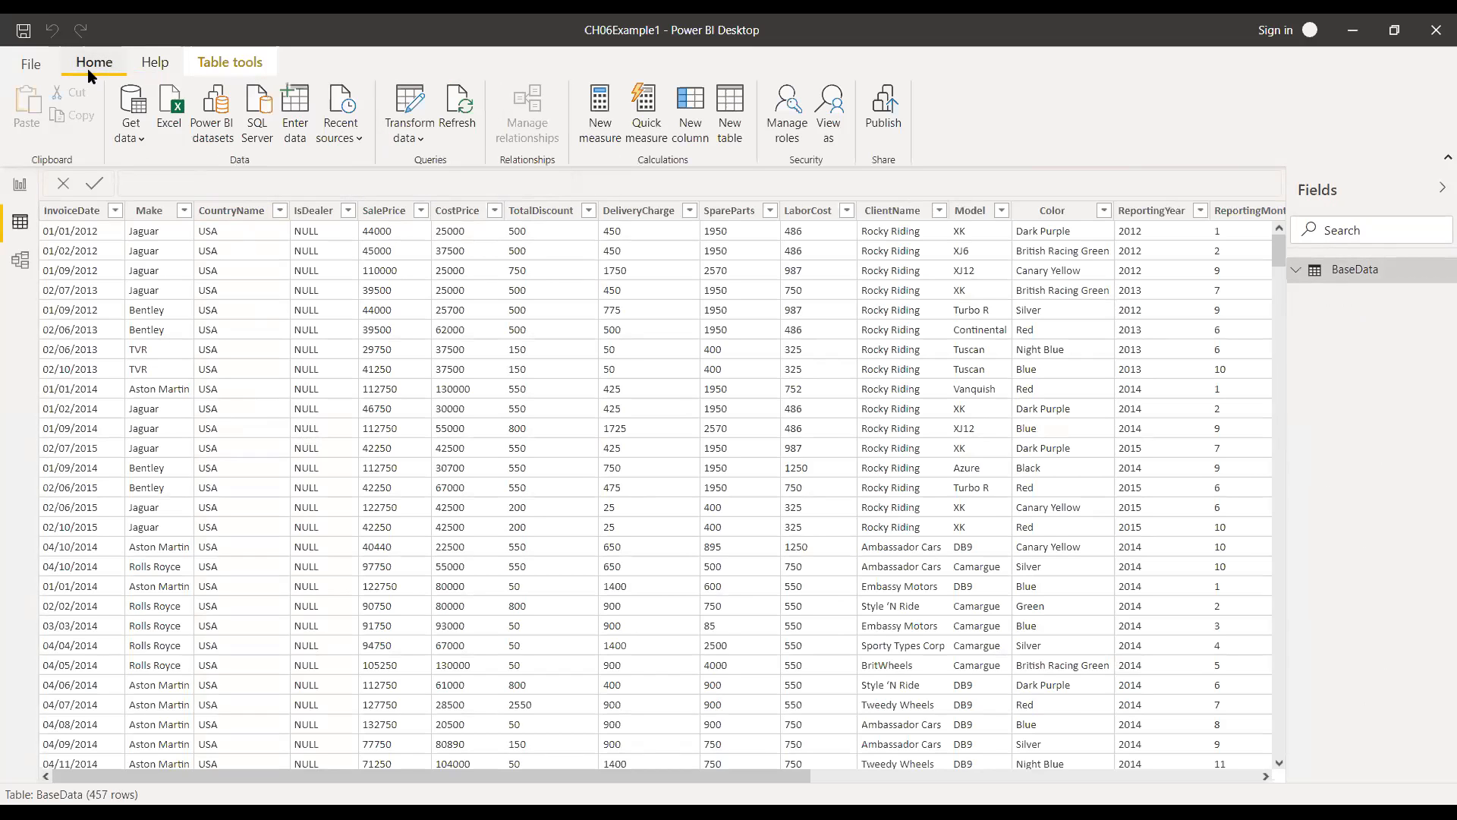
{"action": "left_click", "coordinate": [407, 114]}
{"action": "right_click", "coordinate": [407, 115]}
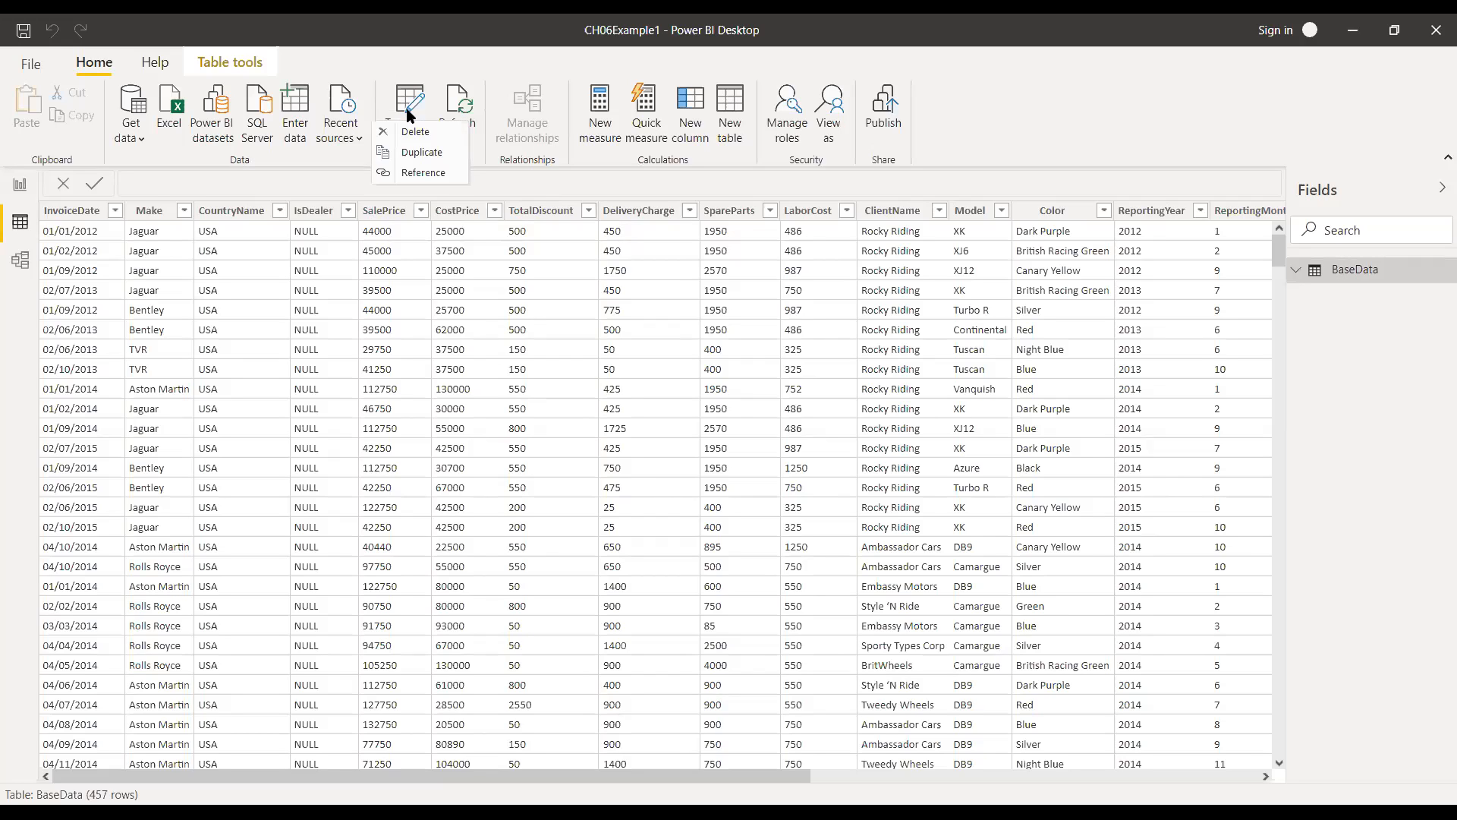
{"action": "key", "text": "Escape"}
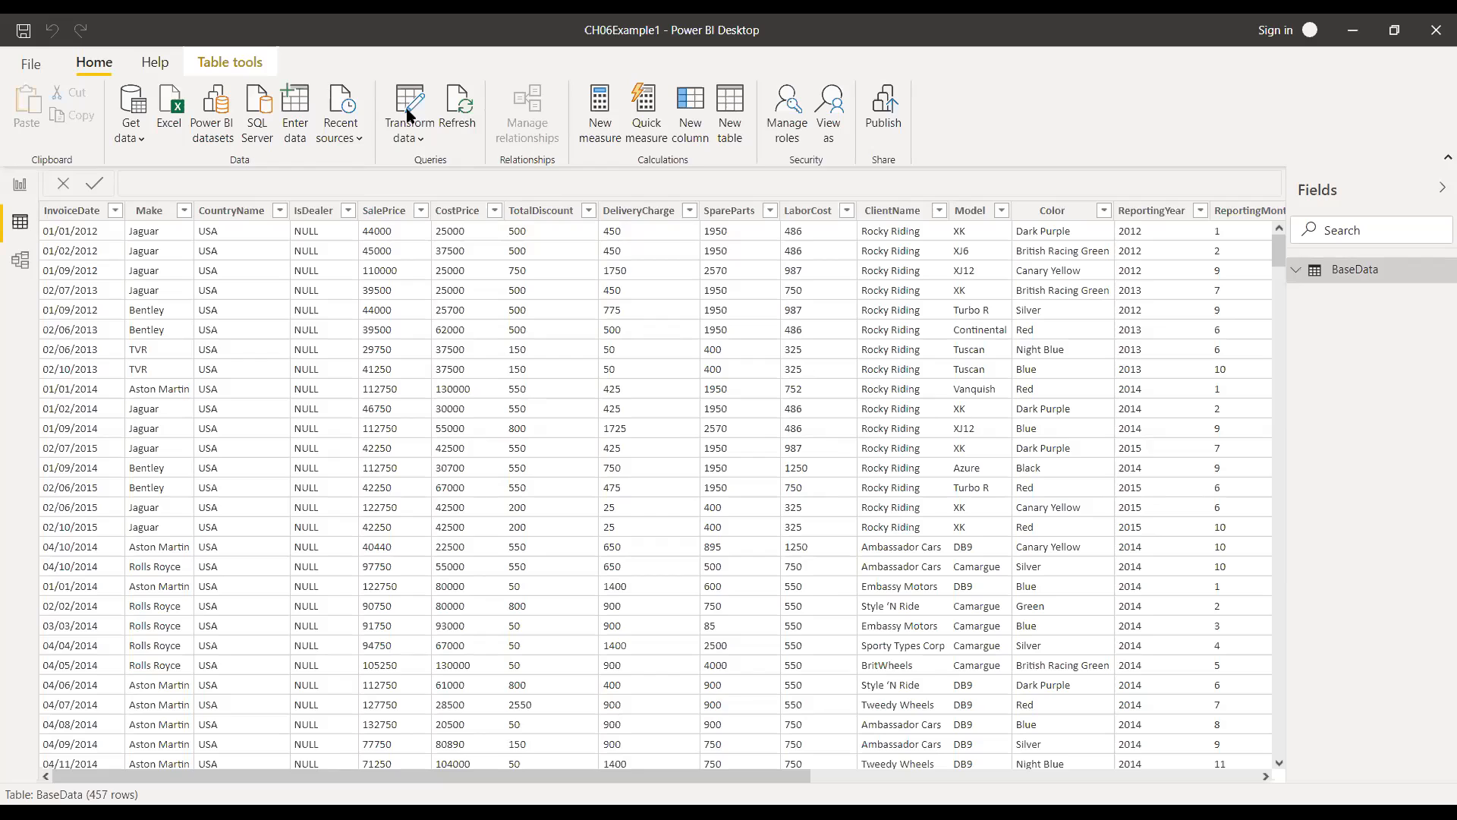
{"action": "right_click", "coordinate": [408, 115]}
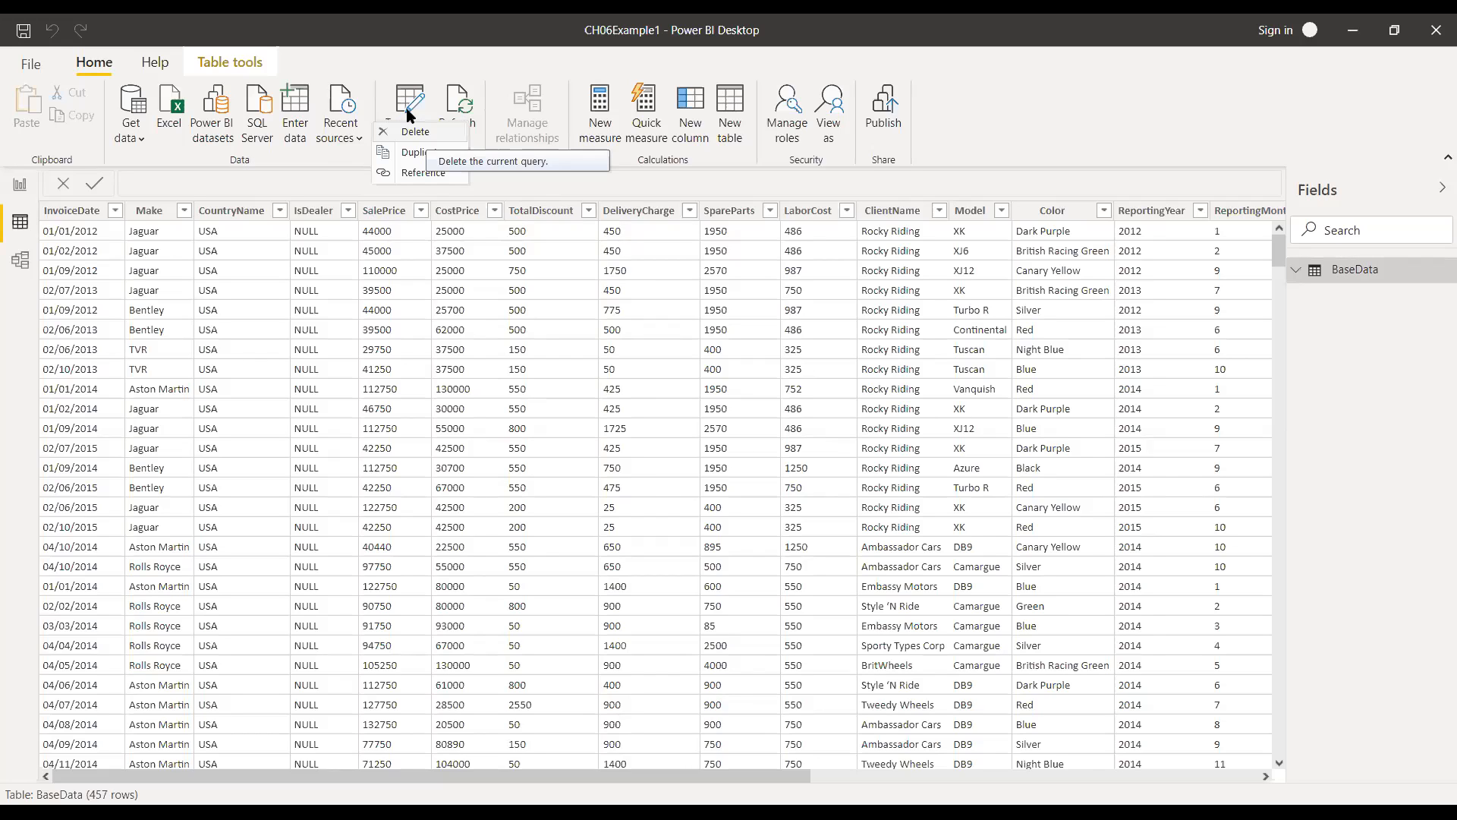
{"action": "key", "text": "Down"}
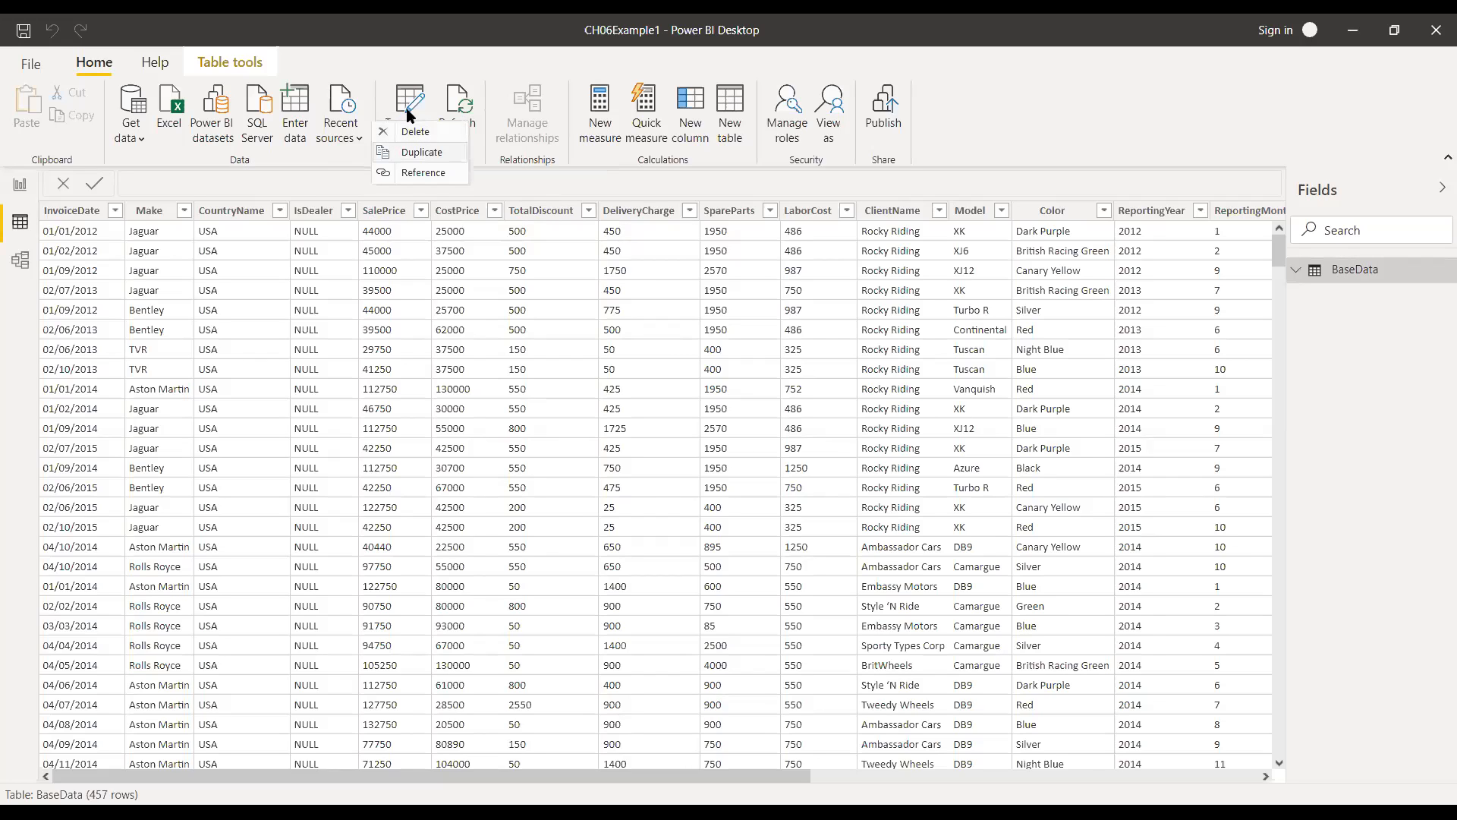
{"action": "key", "text": "Escape"}
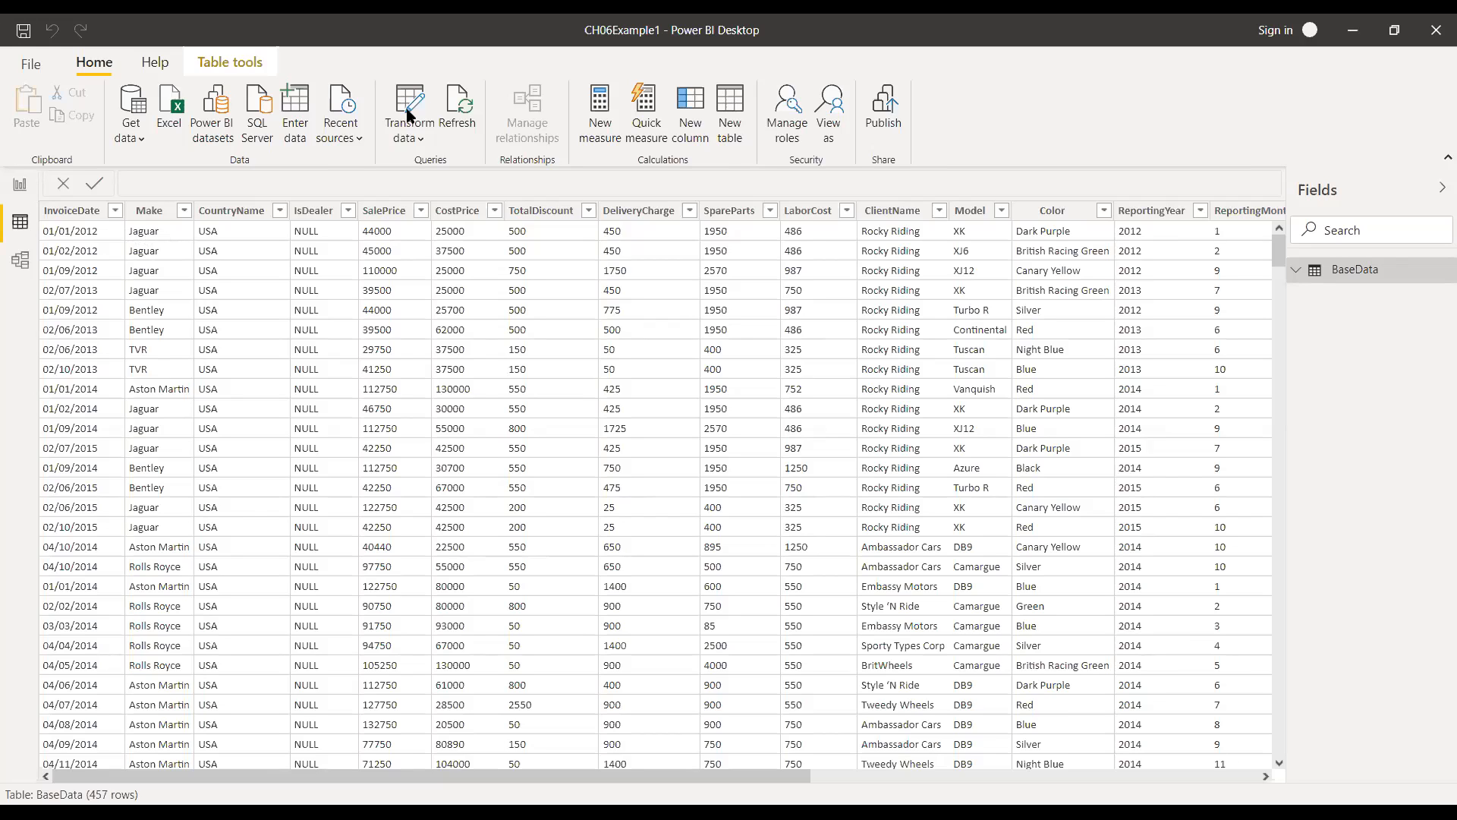
{"action": "right_click", "coordinate": [437, 166]}
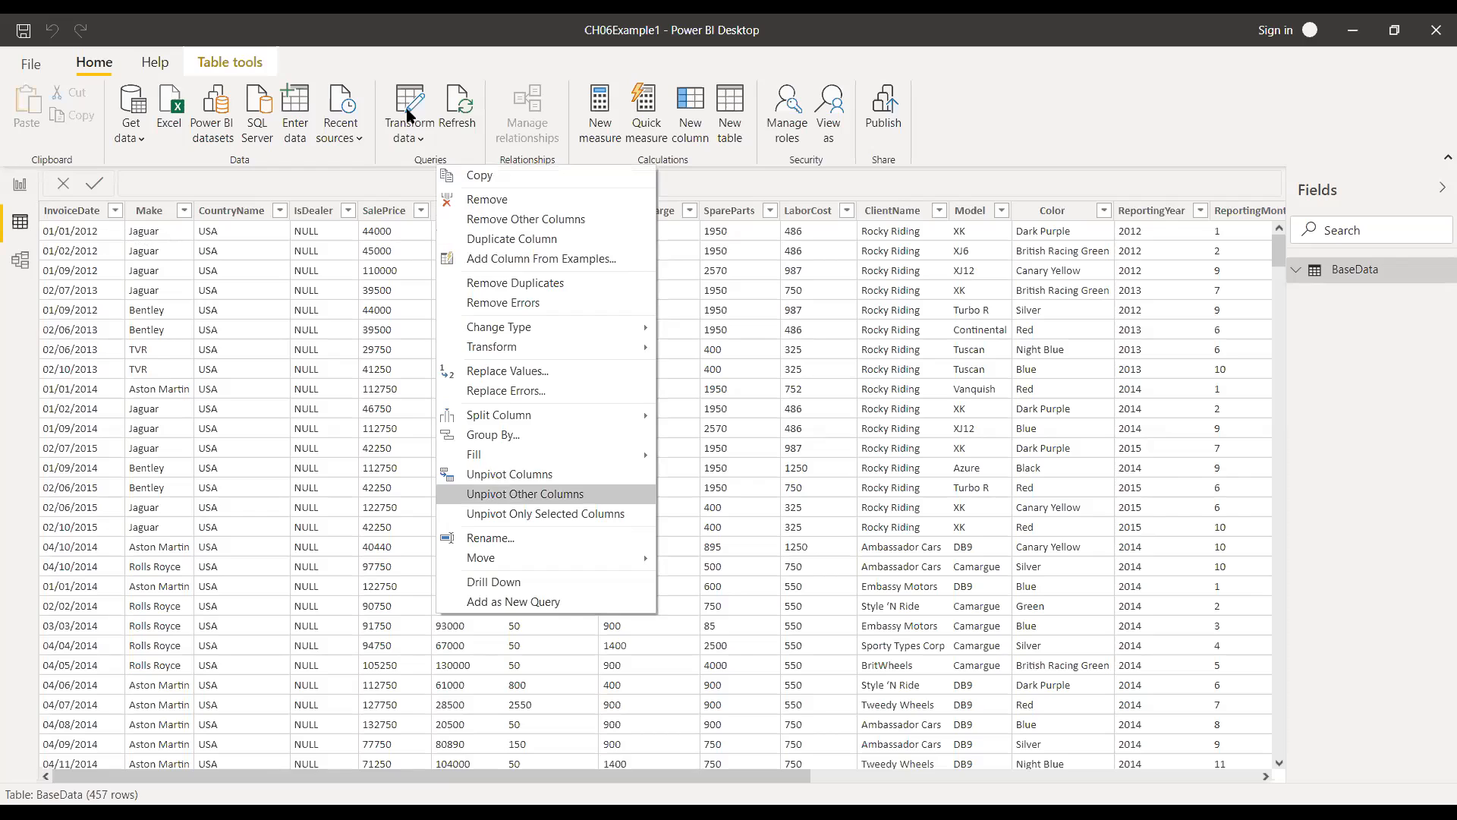
{"action": "key", "text": "Escape"}
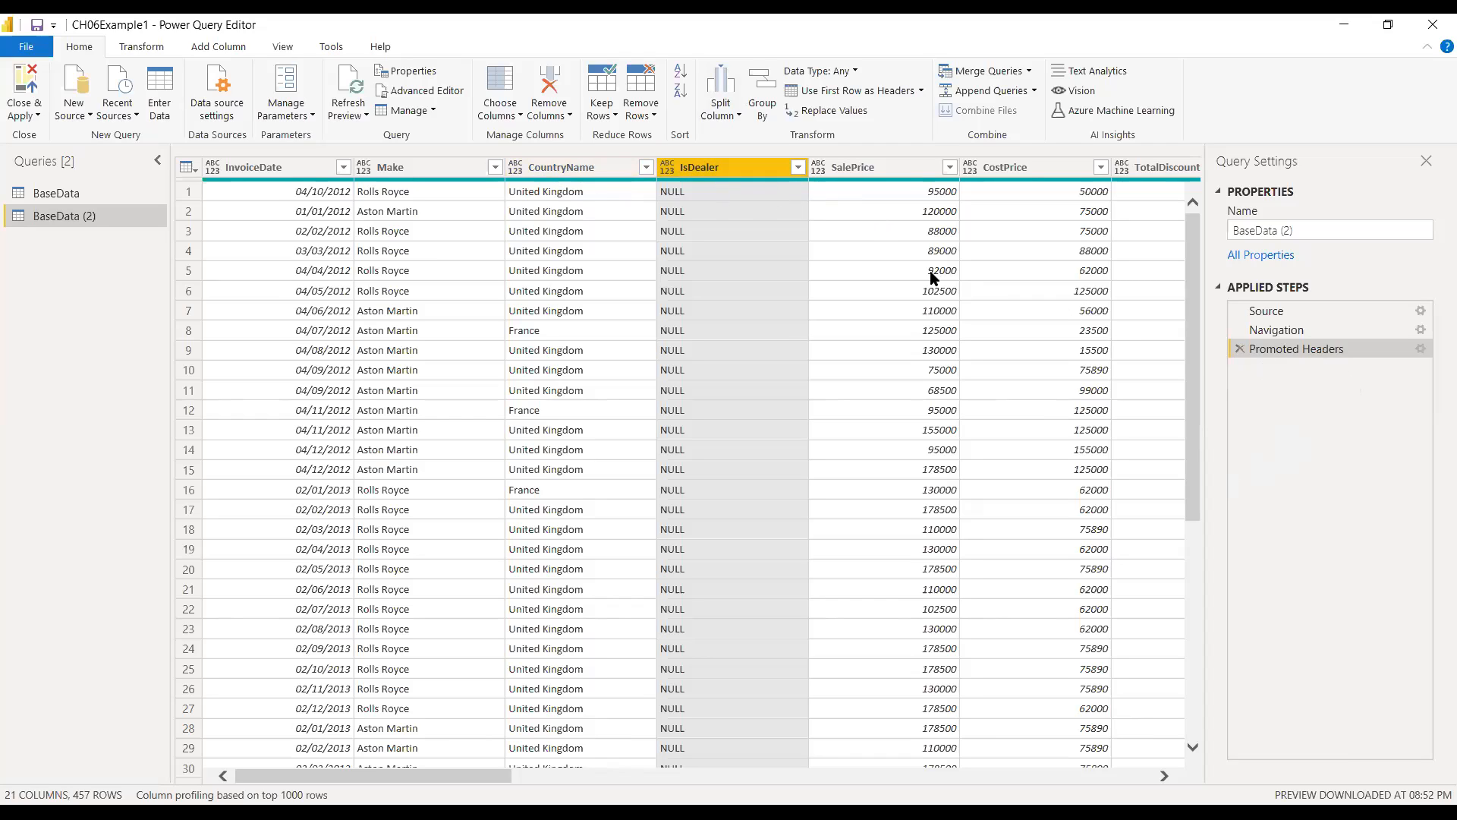
- Remove the Promoted Headers step from BaseData (2) and promote the first row to headers again
{"action": "left_click", "coordinate": [1240, 350]}
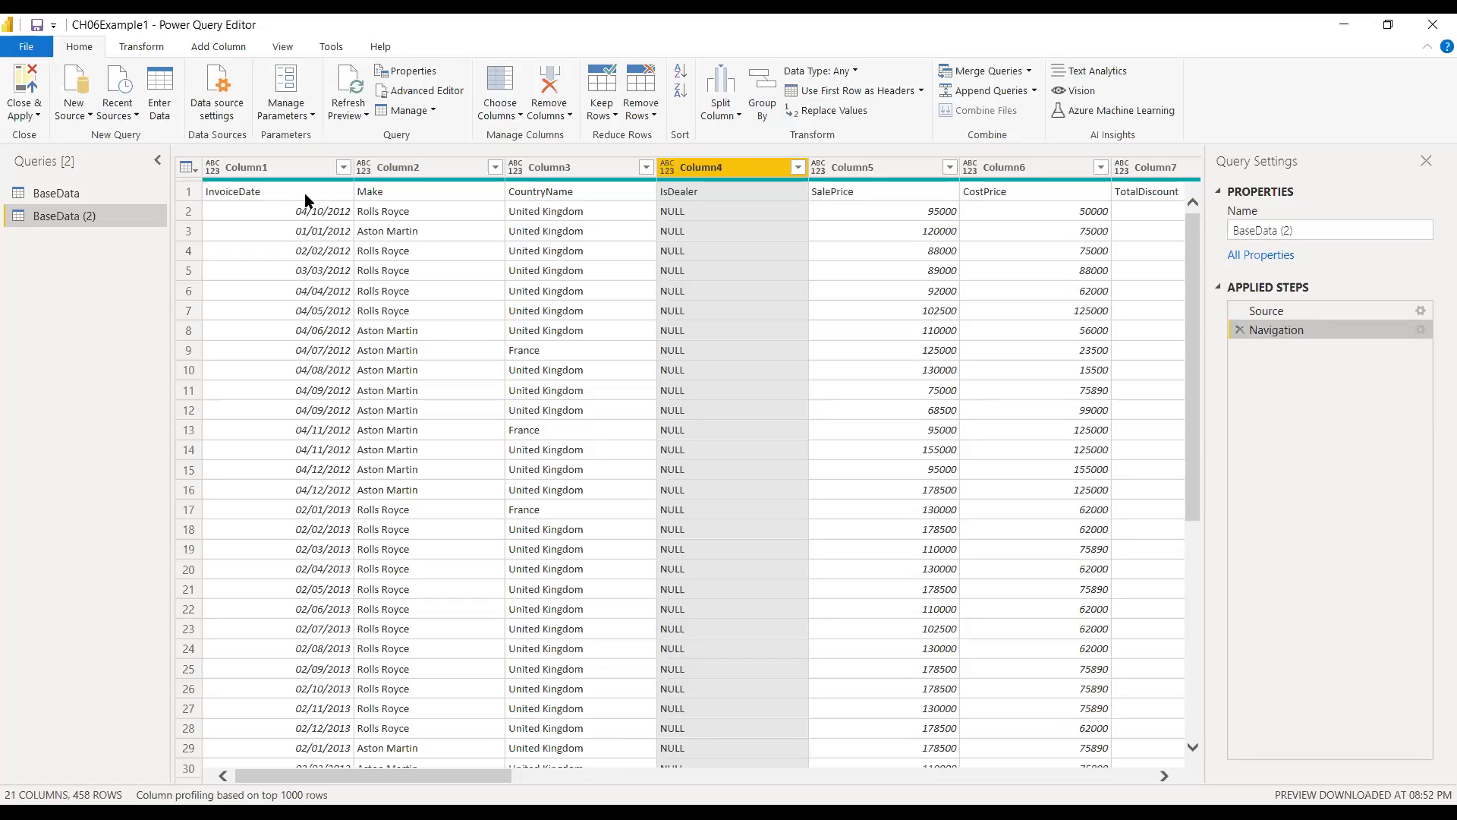
{"action": "left_click", "coordinate": [853, 95]}
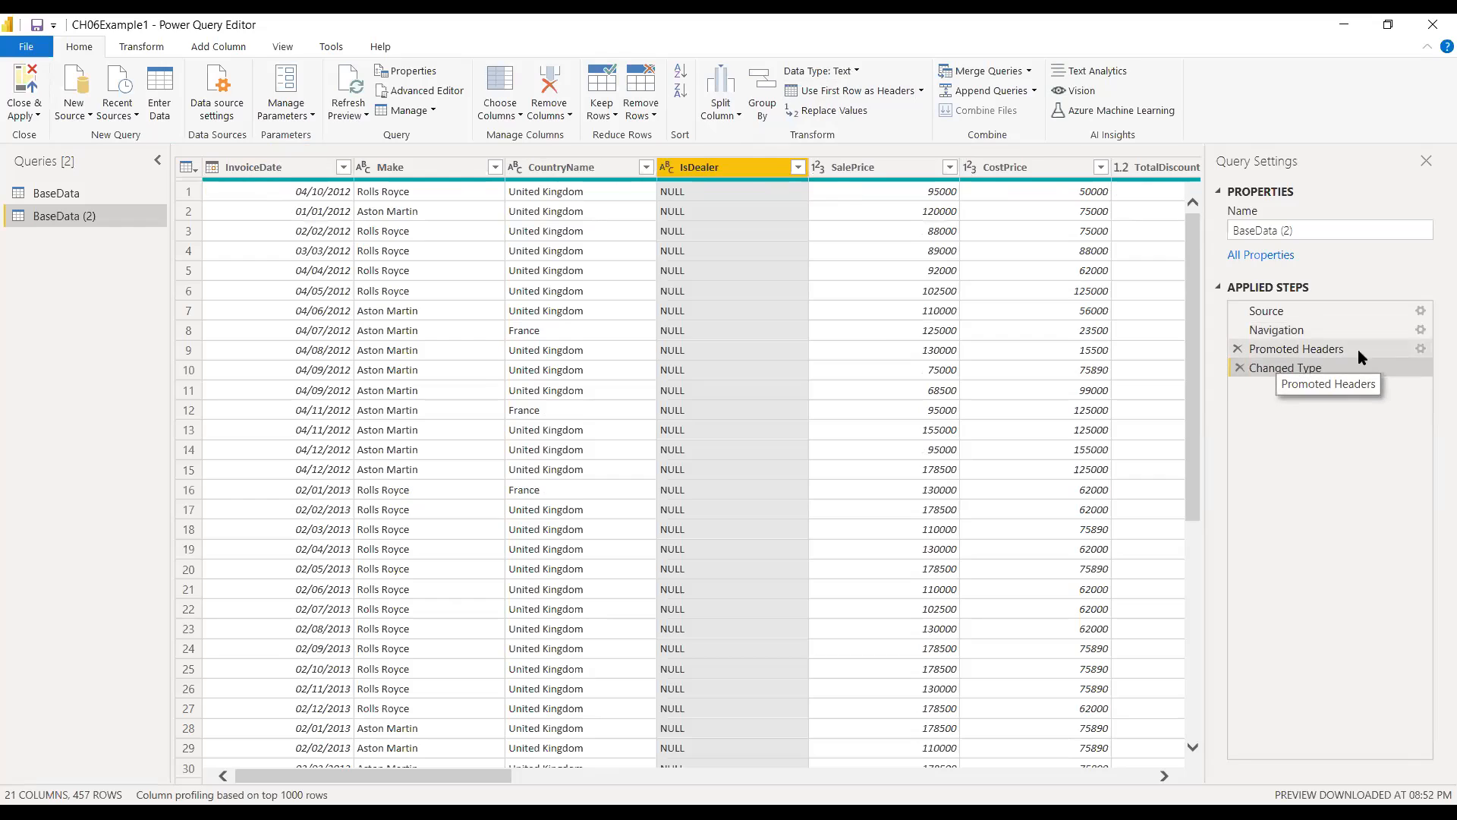
{"action": "left_click", "coordinate": [1328, 351]}
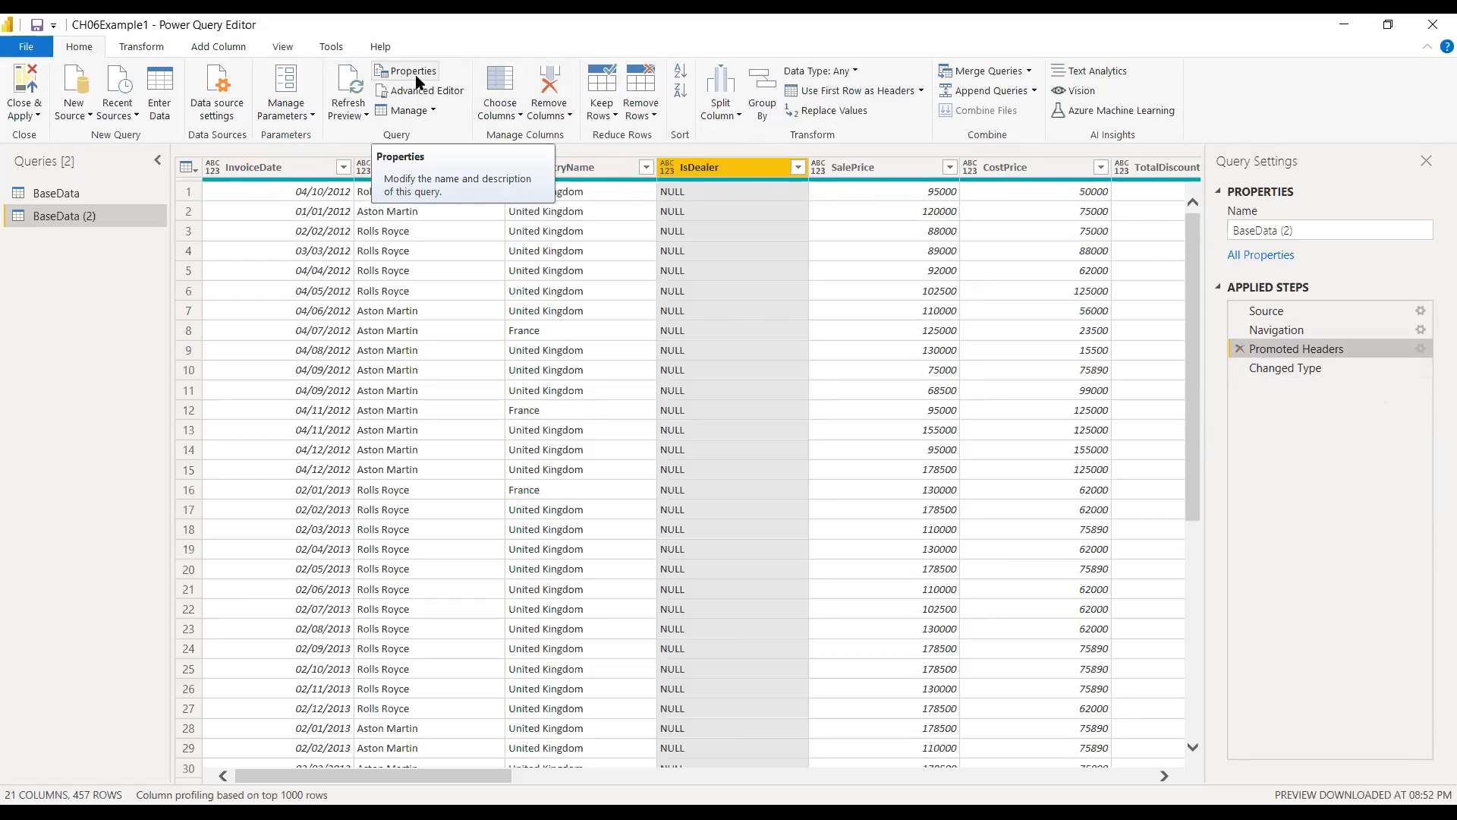
{"action": "left_click", "coordinate": [518, 115]}
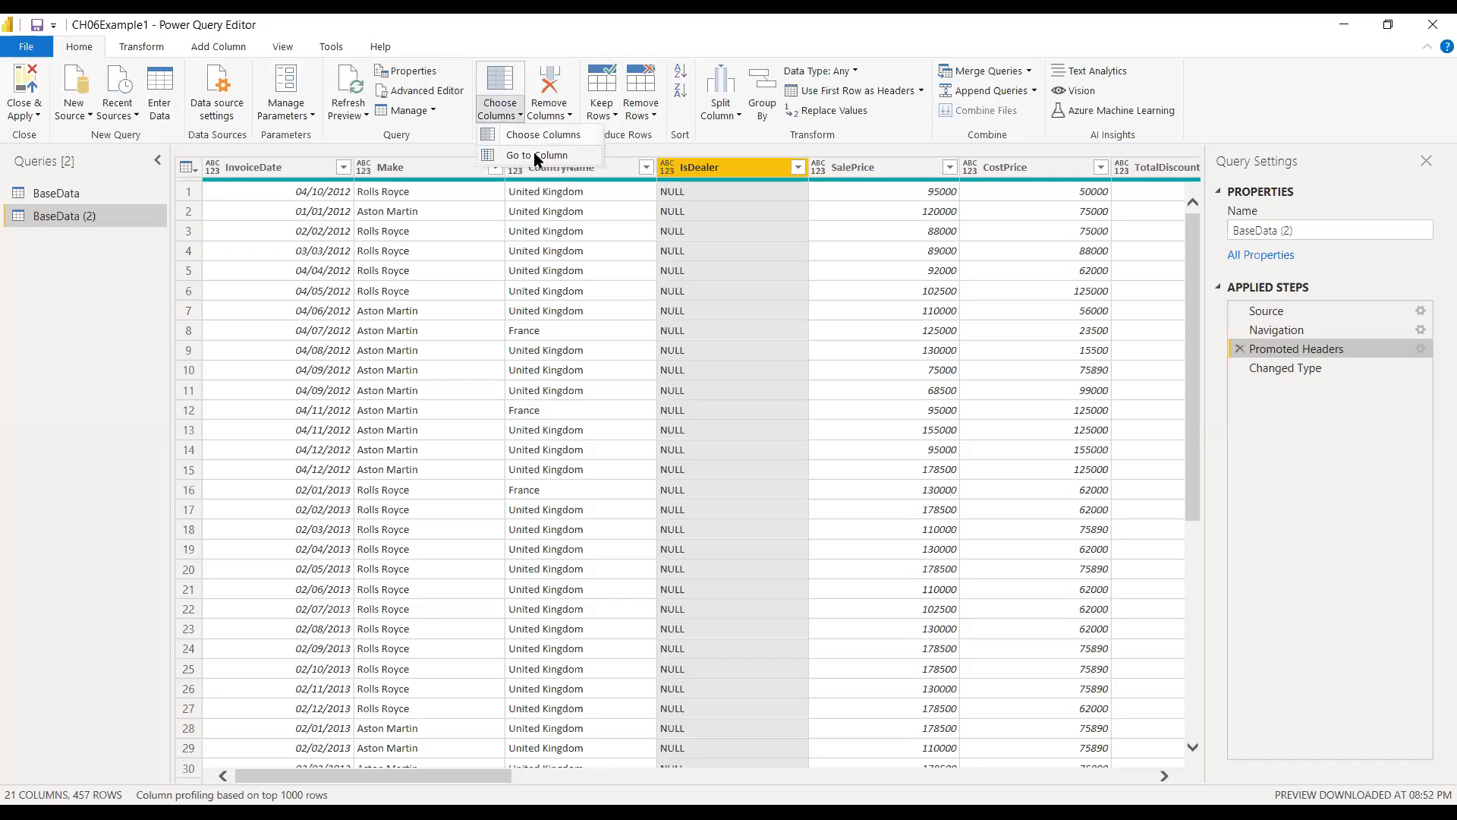
{"action": "left_click", "coordinate": [571, 114]}
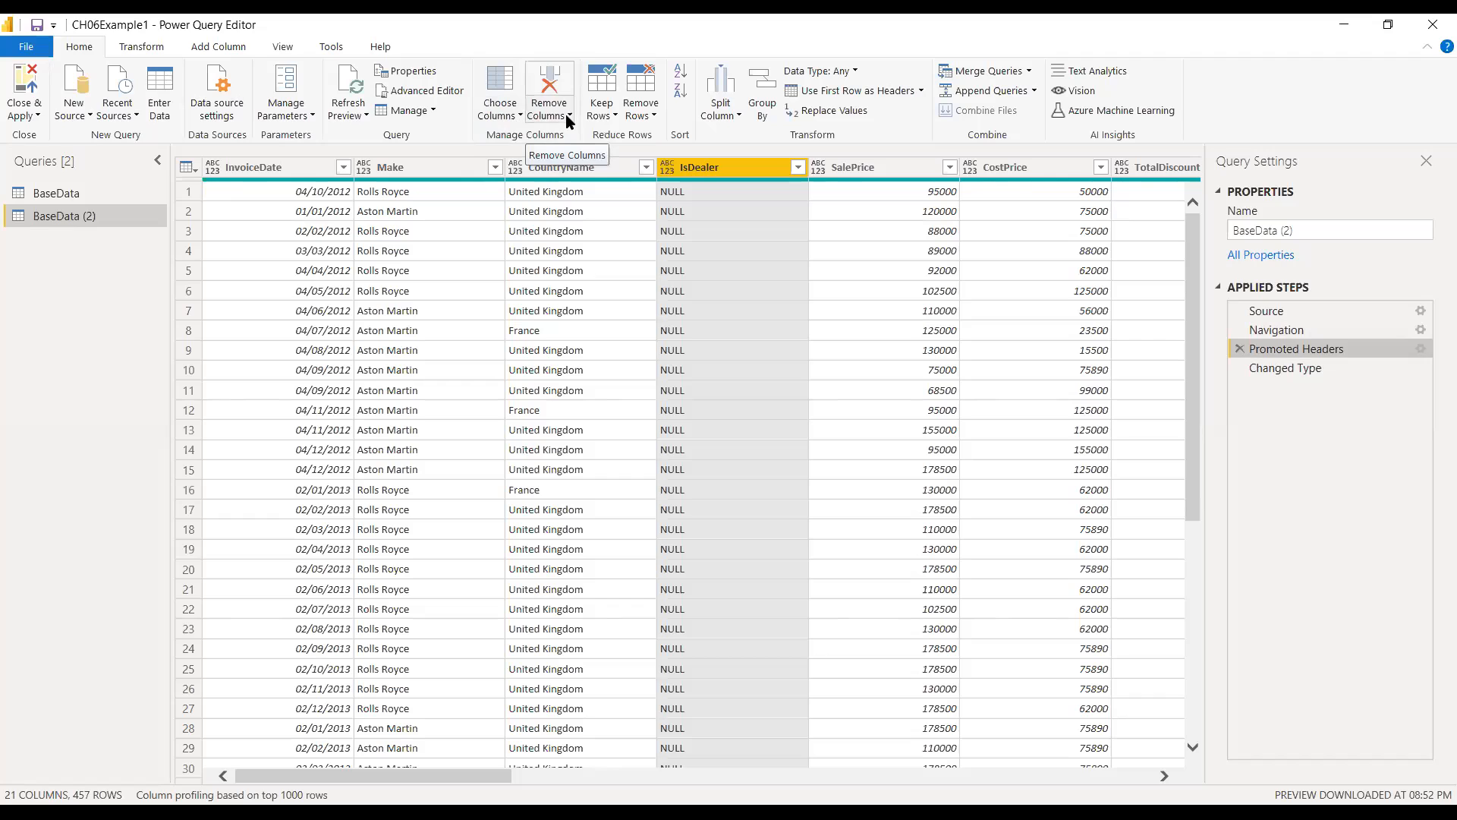
{"action": "left_click", "coordinate": [570, 118]}
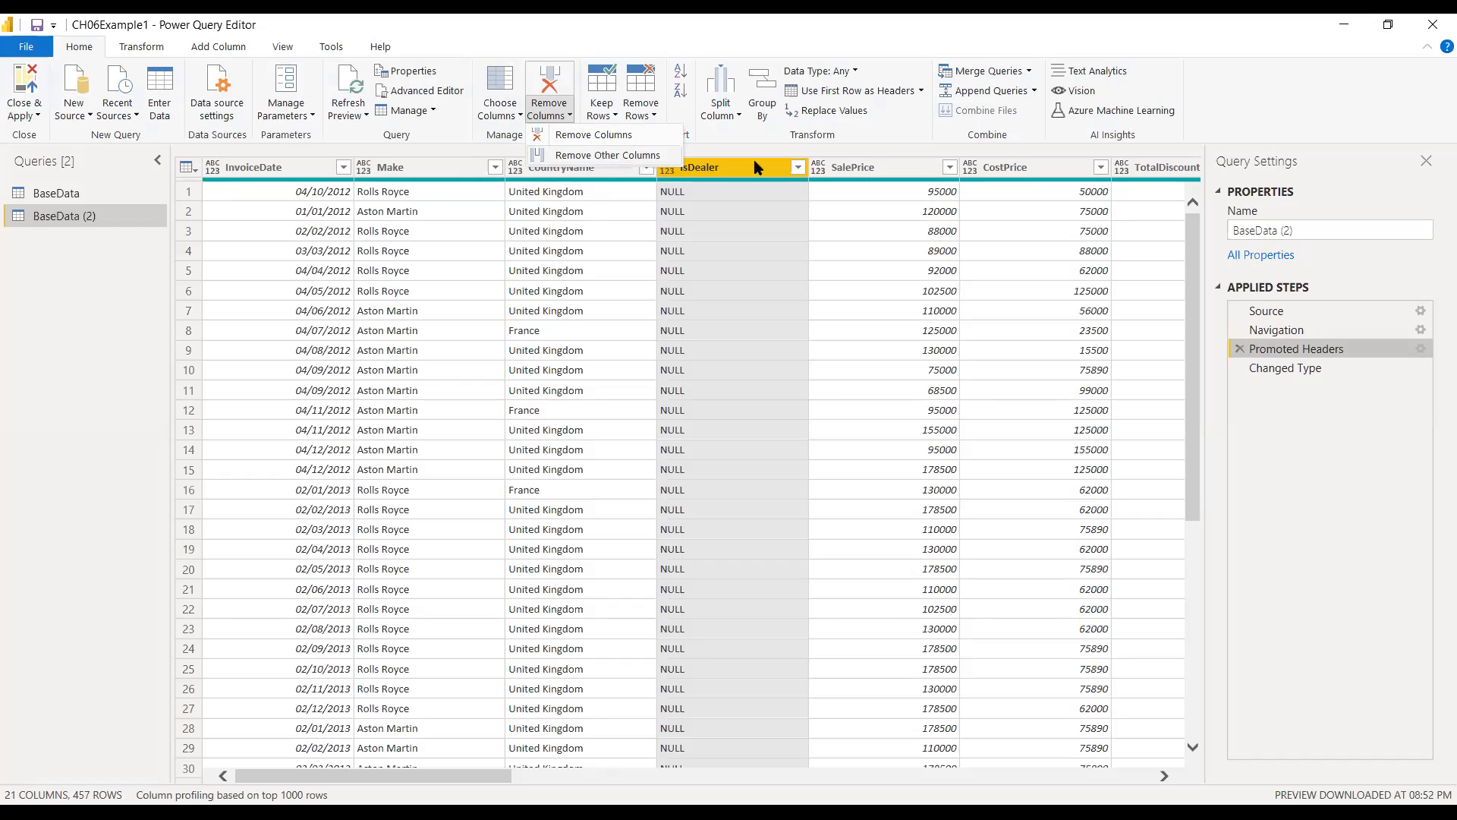
{"action": "left_click", "coordinate": [754, 178]}
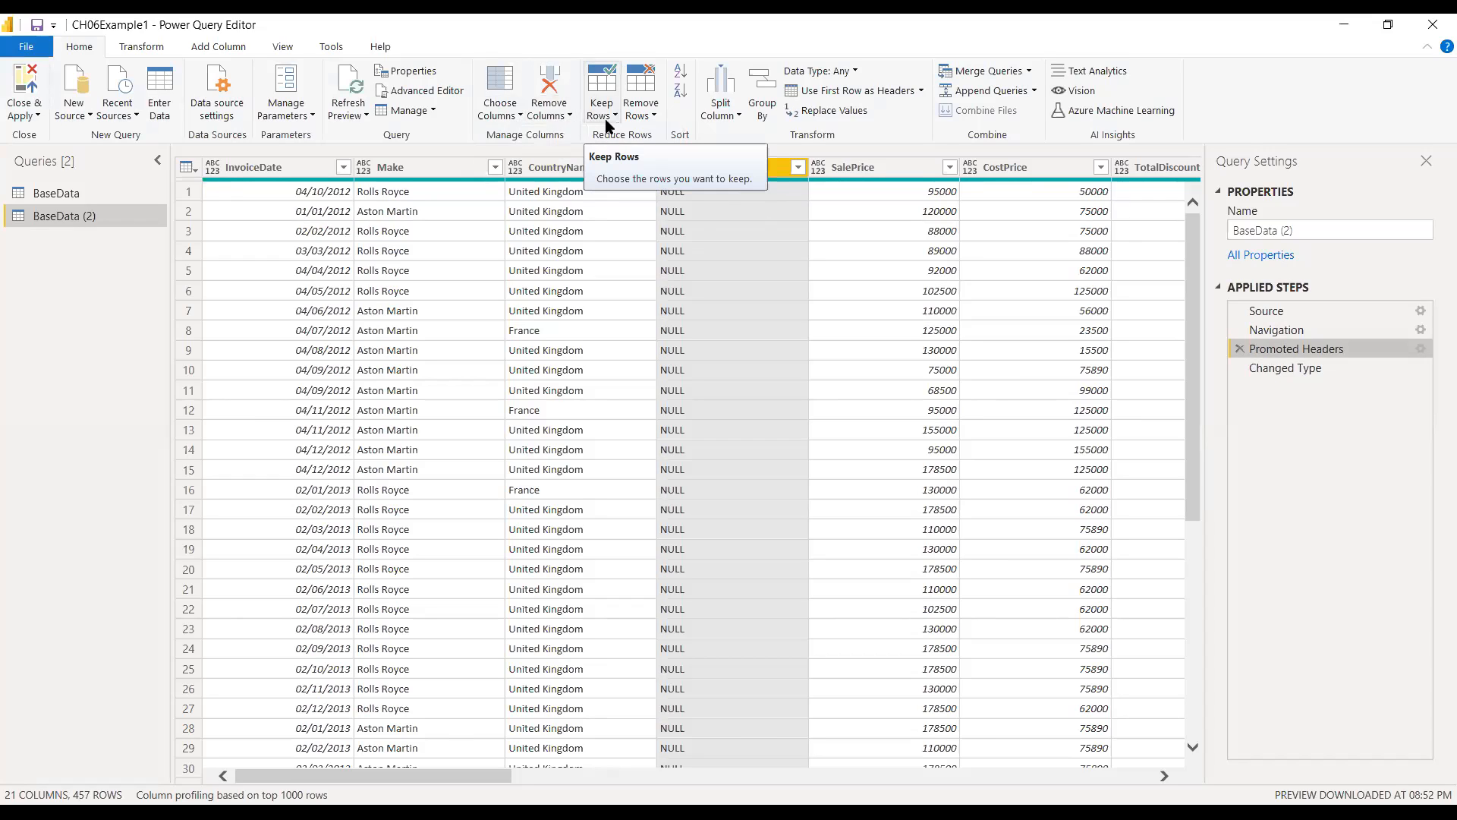
- Insert a step after Promoted Headers in BaseData (2) that keeps only the top 10 rows
{"action": "left_click", "coordinate": [604, 118]}
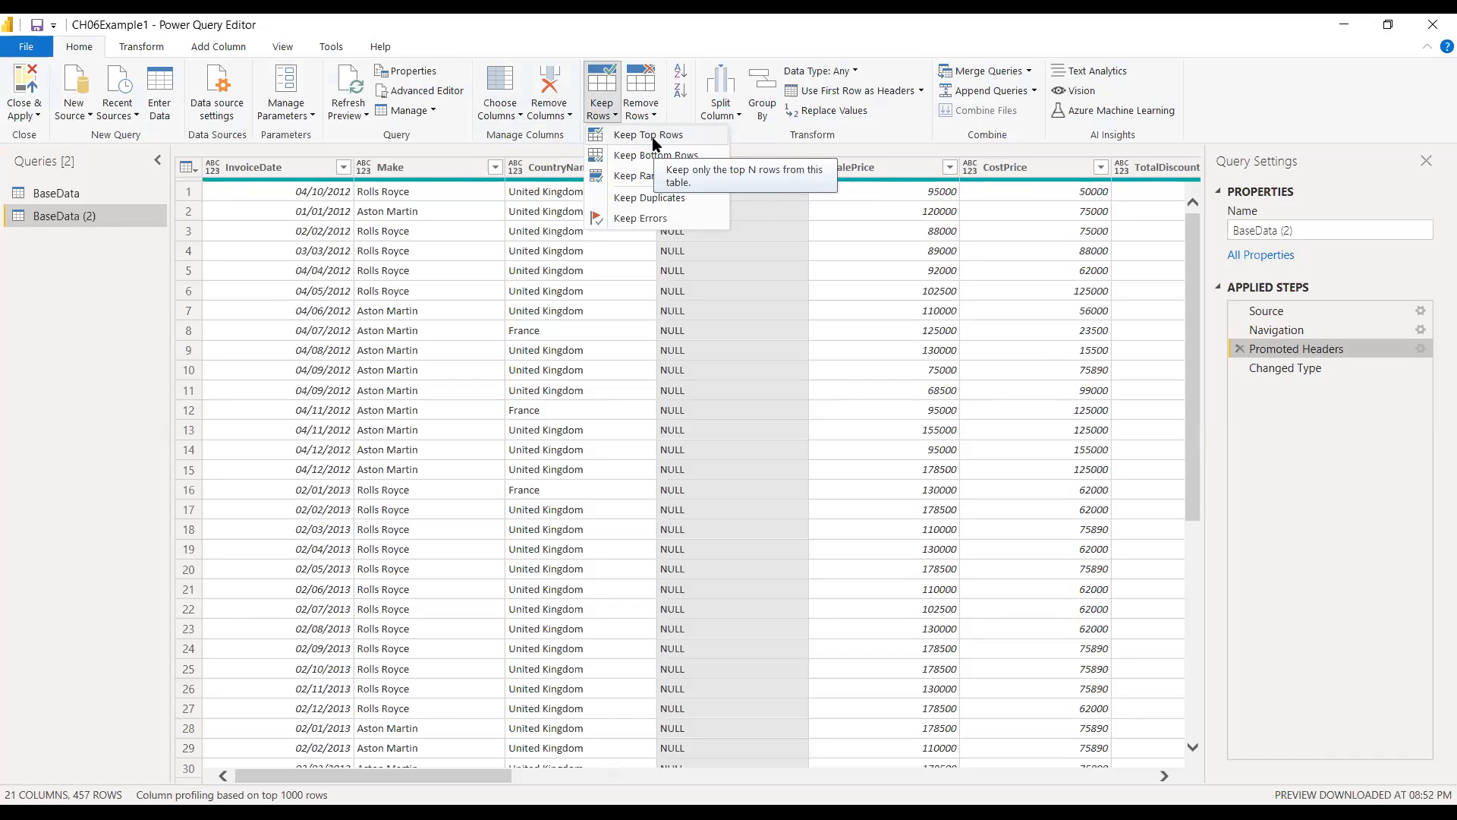
{"action": "left_click", "coordinate": [651, 137]}
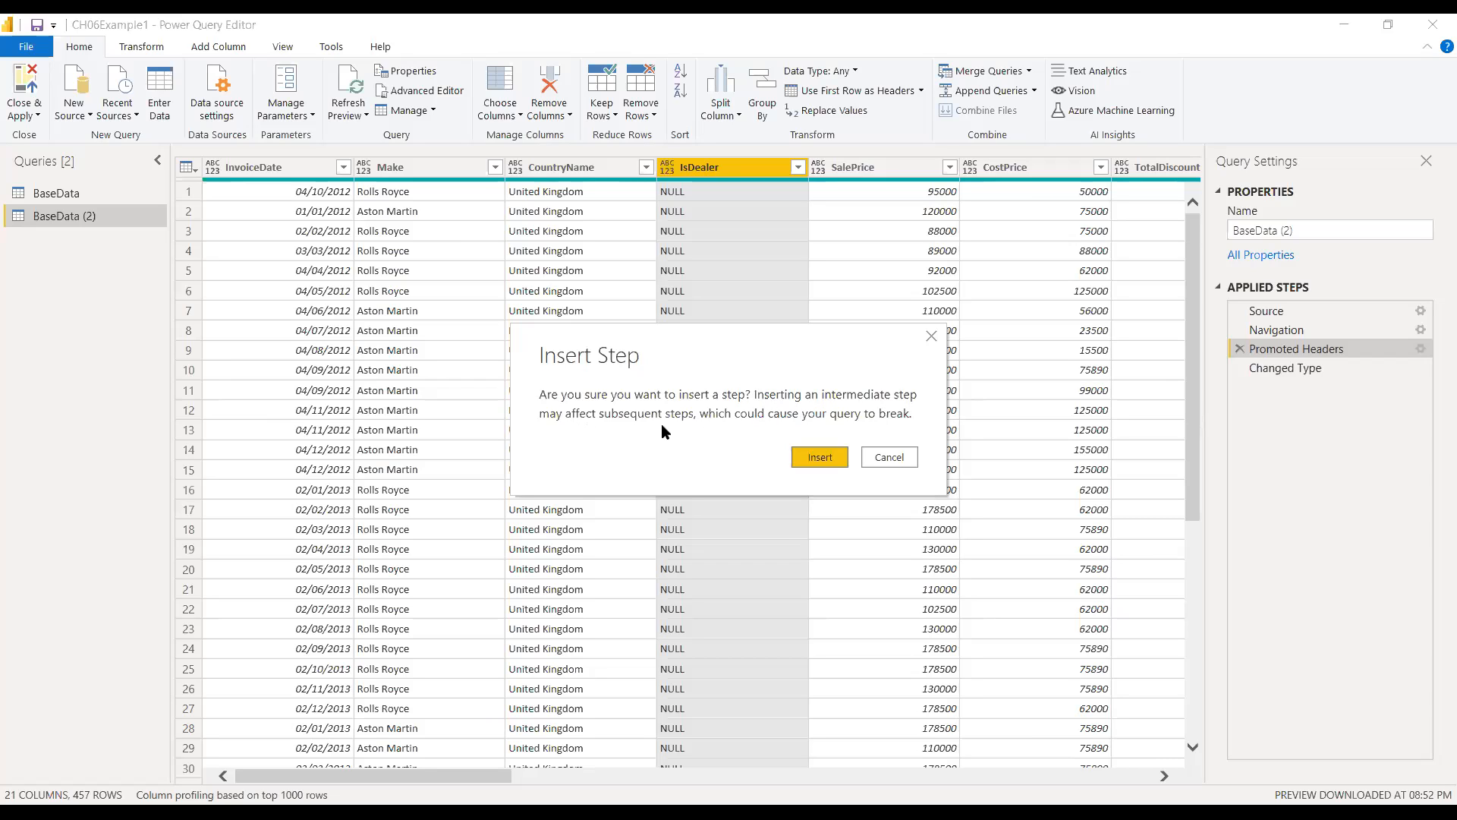
{"action": "left_click", "coordinate": [818, 459]}
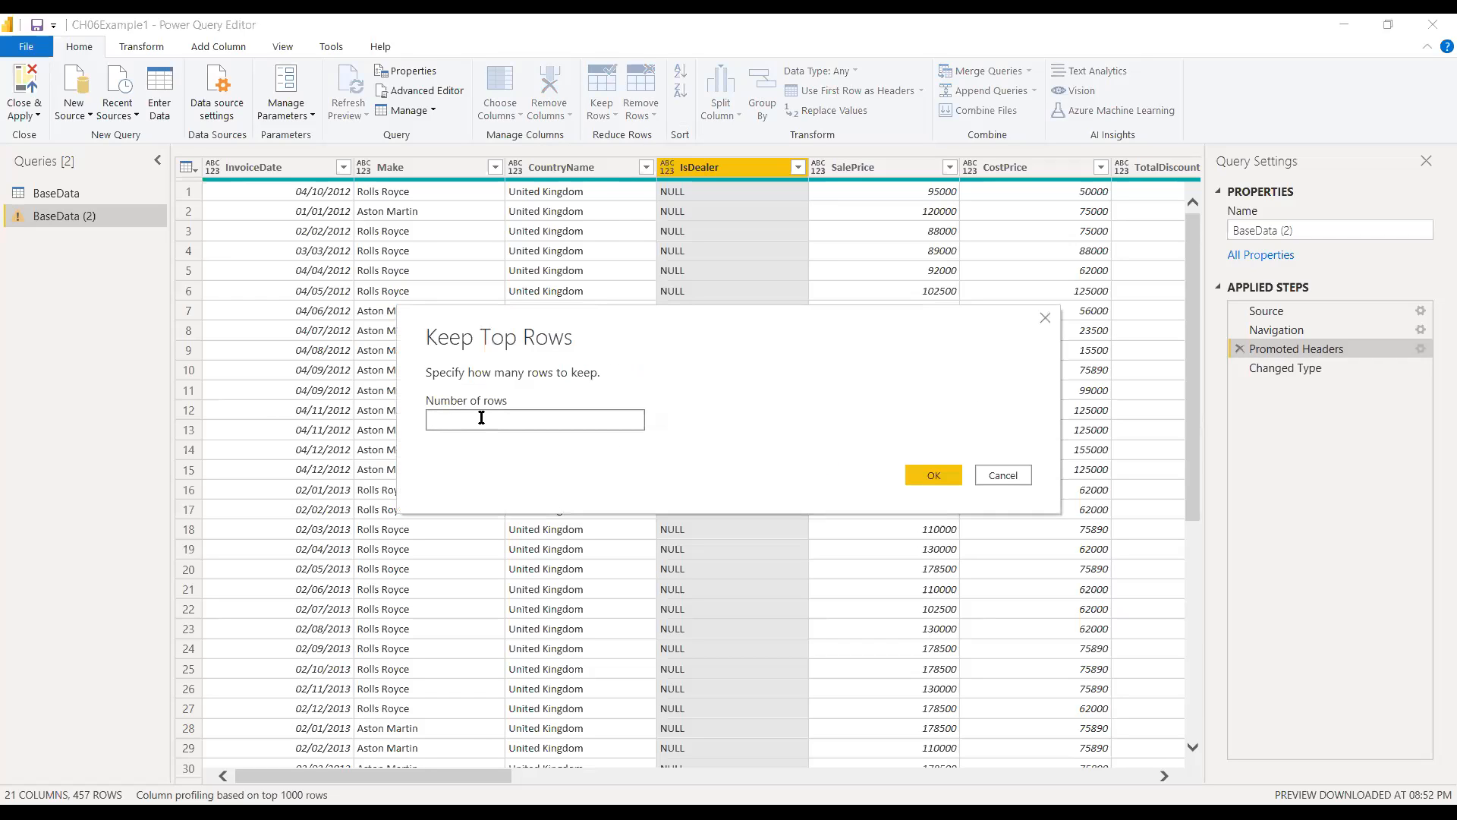
{"action": "type", "text": "10"}
{"action": "left_click", "coordinate": [915, 478]}
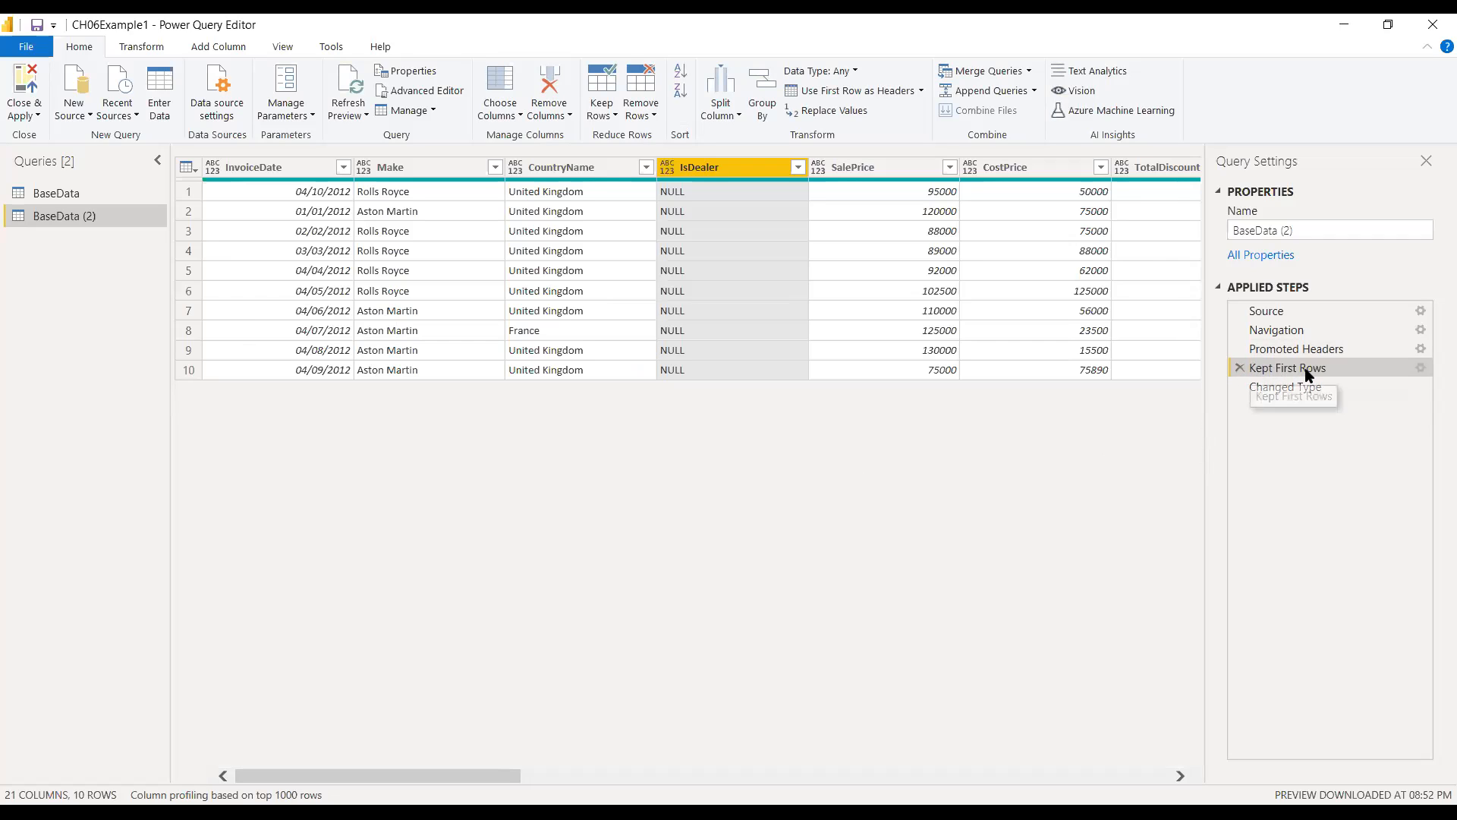
- Delete the Kept First Rows step from the BaseData (2) query
{"action": "left_click", "coordinate": [1241, 368]}
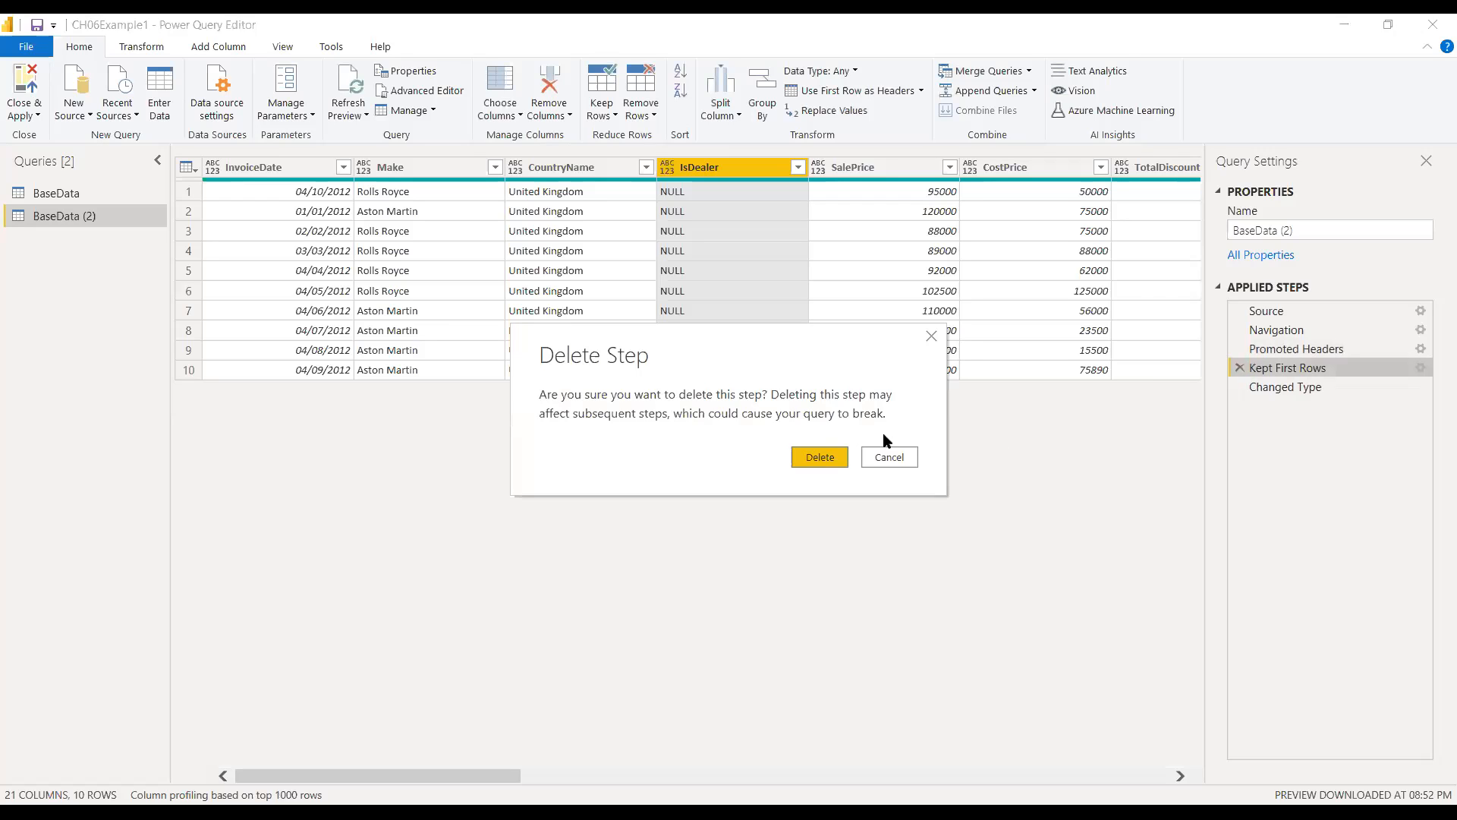
{"action": "left_click", "coordinate": [819, 459]}
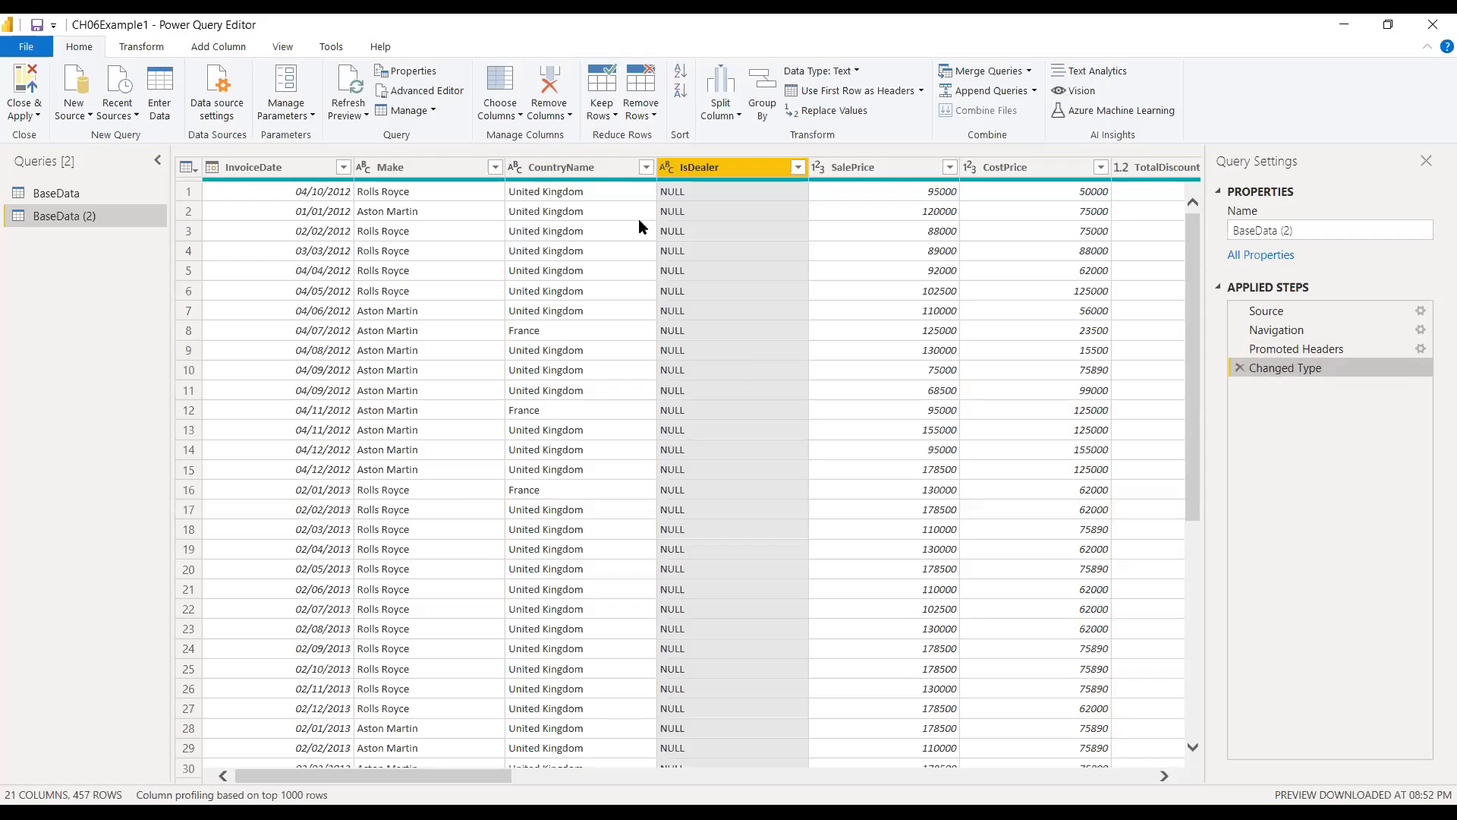
- Keep a range of 200 rows in BaseData (2), starting at row 100
{"action": "left_click", "coordinate": [610, 120]}
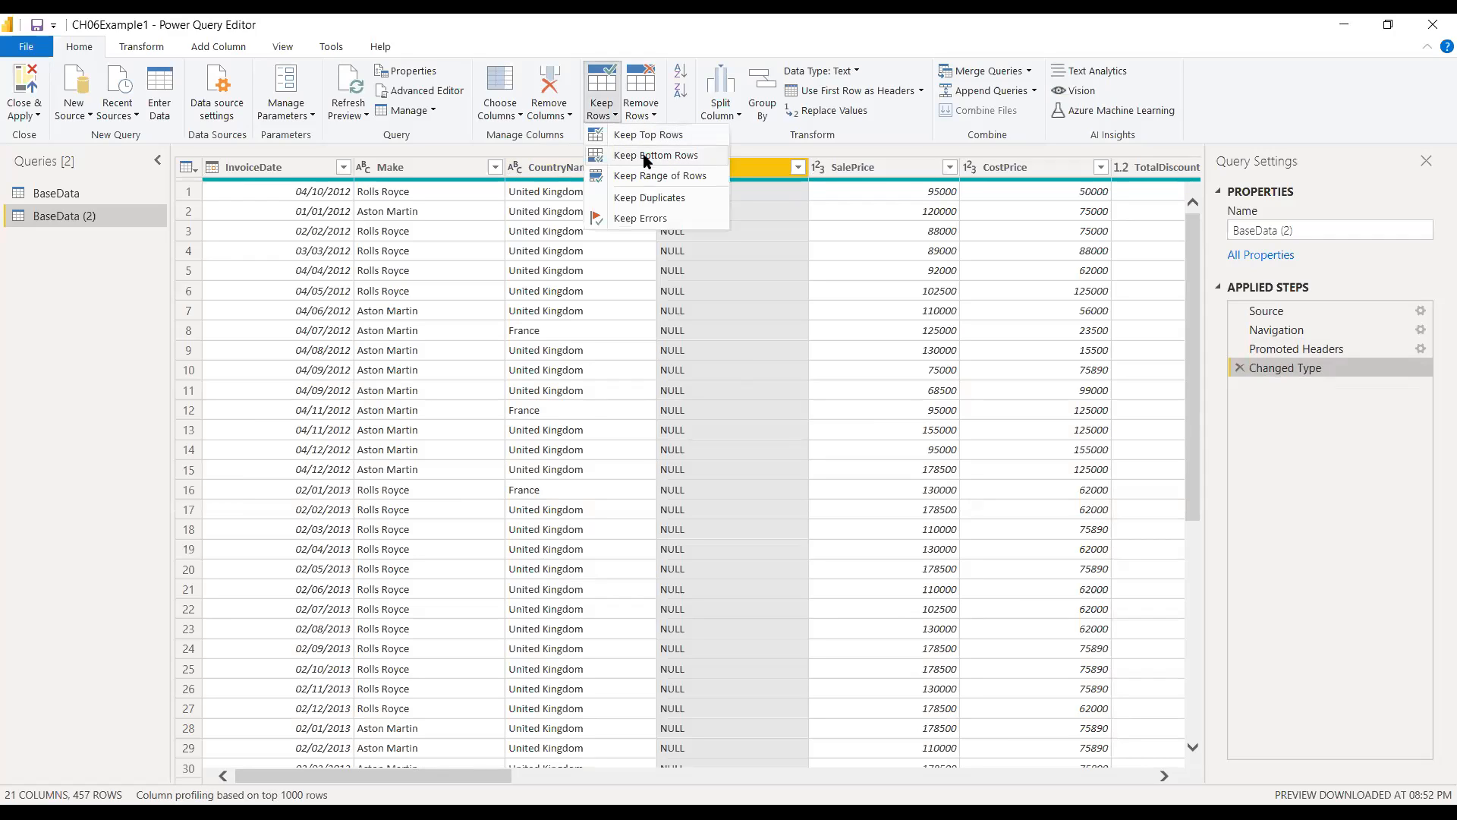
{"action": "left_click", "coordinate": [698, 182]}
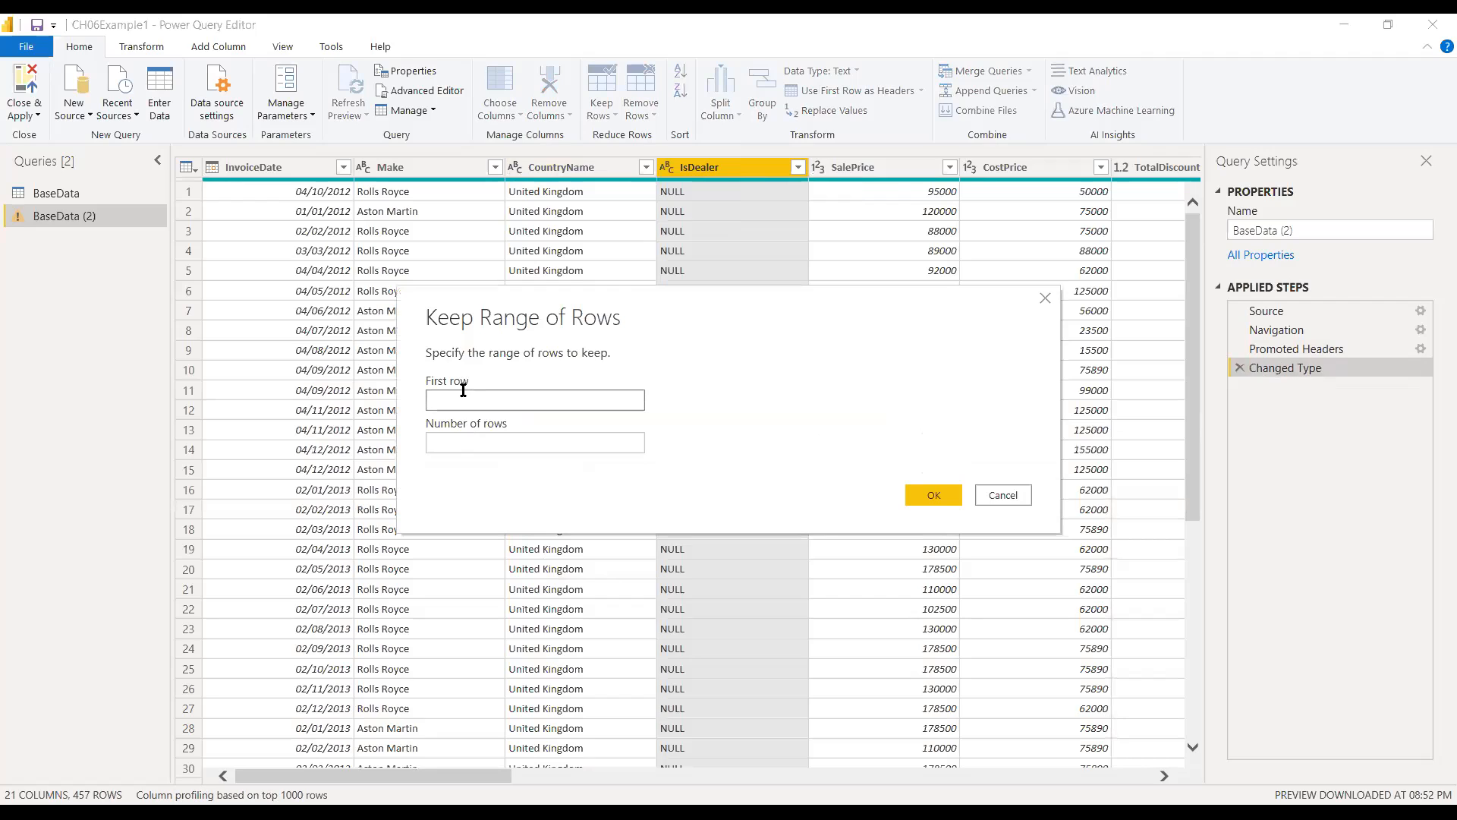
{"action": "type", "text": "1002"}
{"action": "key", "text": "BackSpace"}
{"action": "left_click", "coordinate": [459, 444]}
{"action": "type", "text": "200"}
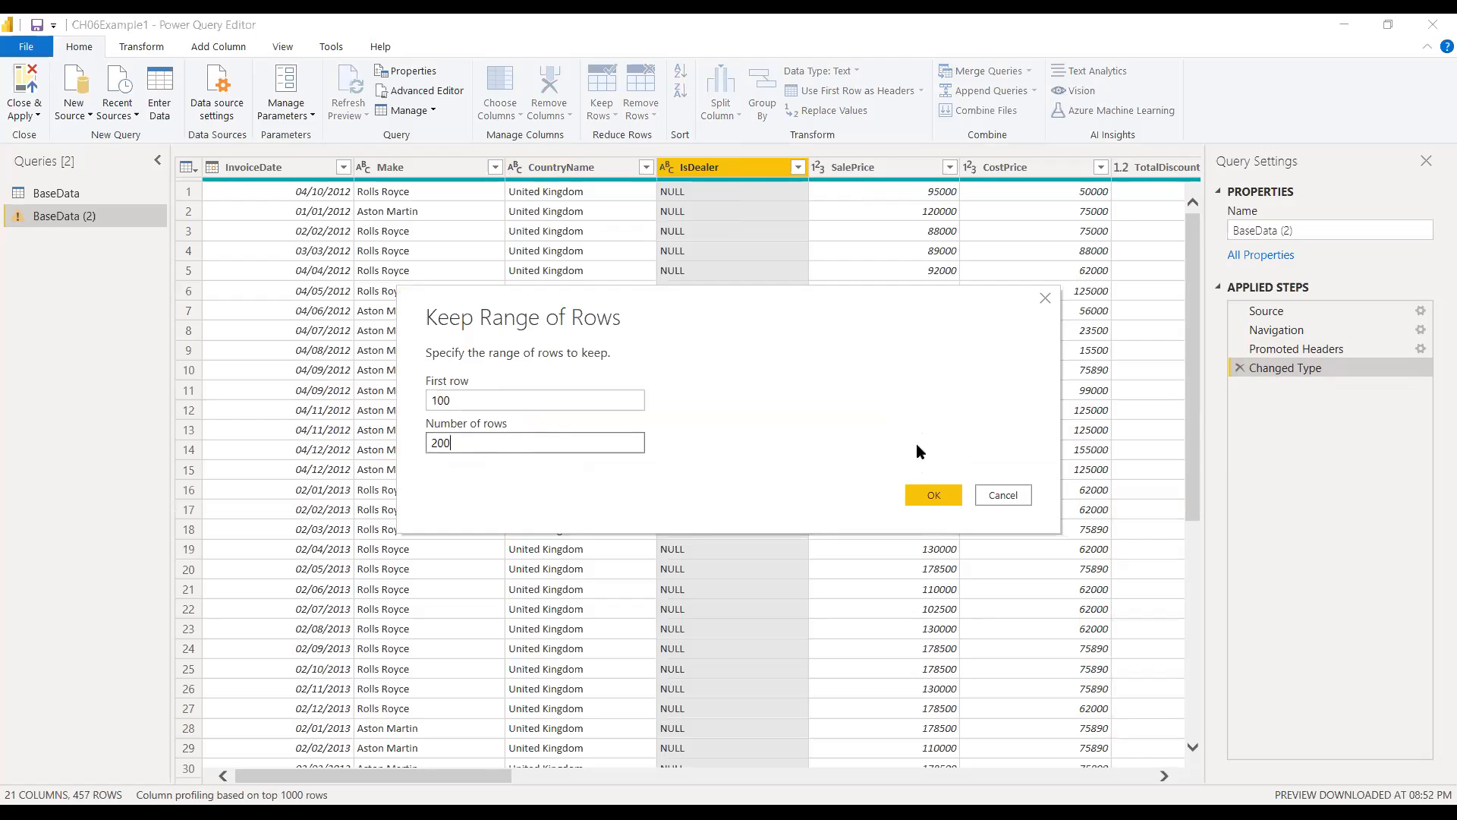
{"action": "left_click", "coordinate": [933, 495]}
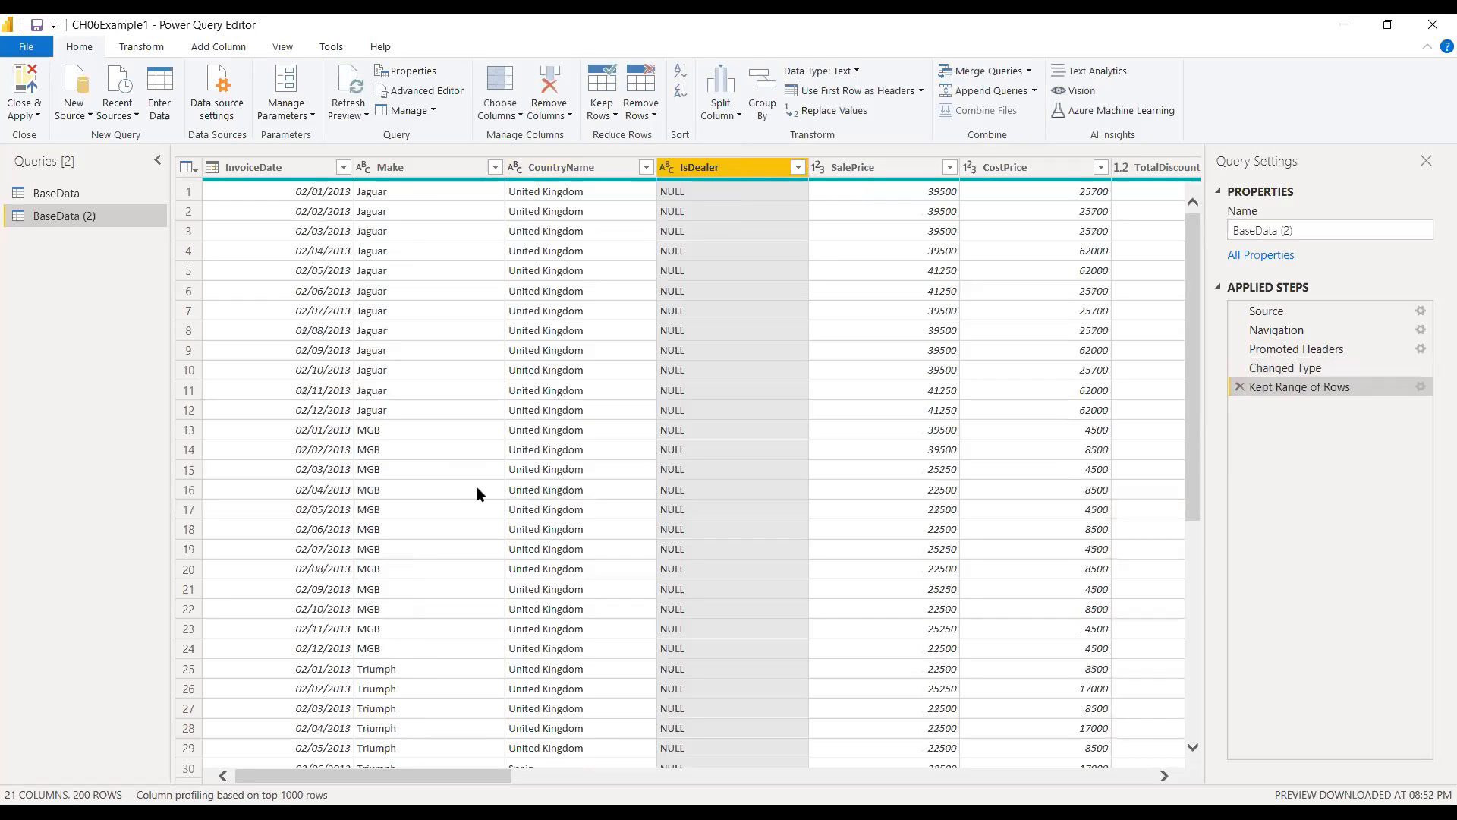
- Examine the kept rows of BaseData (2) from the first to the last
{"action": "scroll", "coordinate": [490, 480], "scroll_direction": "down", "scroll_amount": 7}
{"action": "scroll", "coordinate": [490, 480], "scroll_direction": "down", "scroll_amount": 3}
{"action": "scroll", "coordinate": [499, 454], "scroll_direction": "up", "scroll_amount": 12}
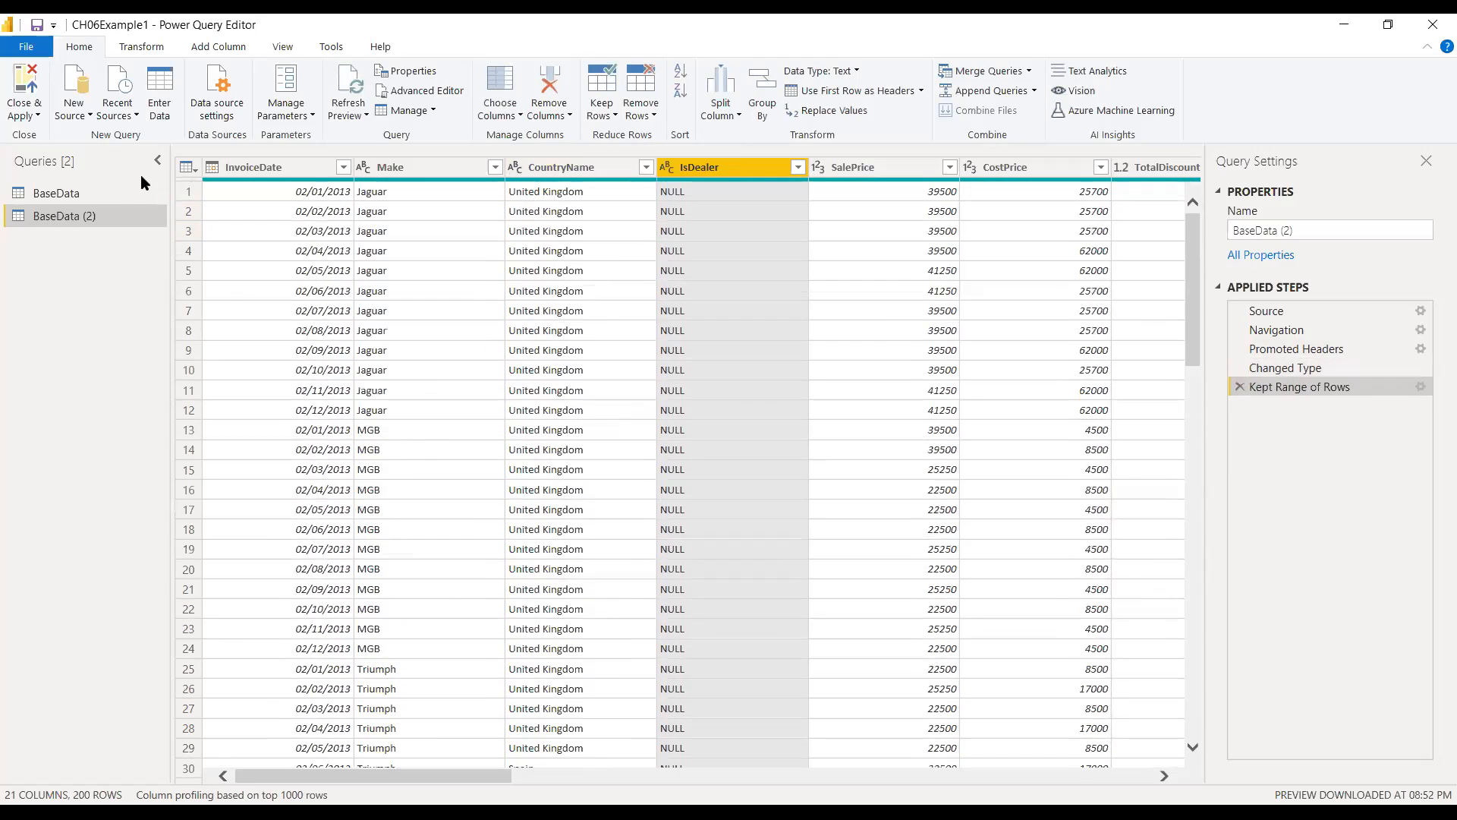
{"action": "scroll", "coordinate": [315, 597], "scroll_direction": "down", "scroll_amount": 20}
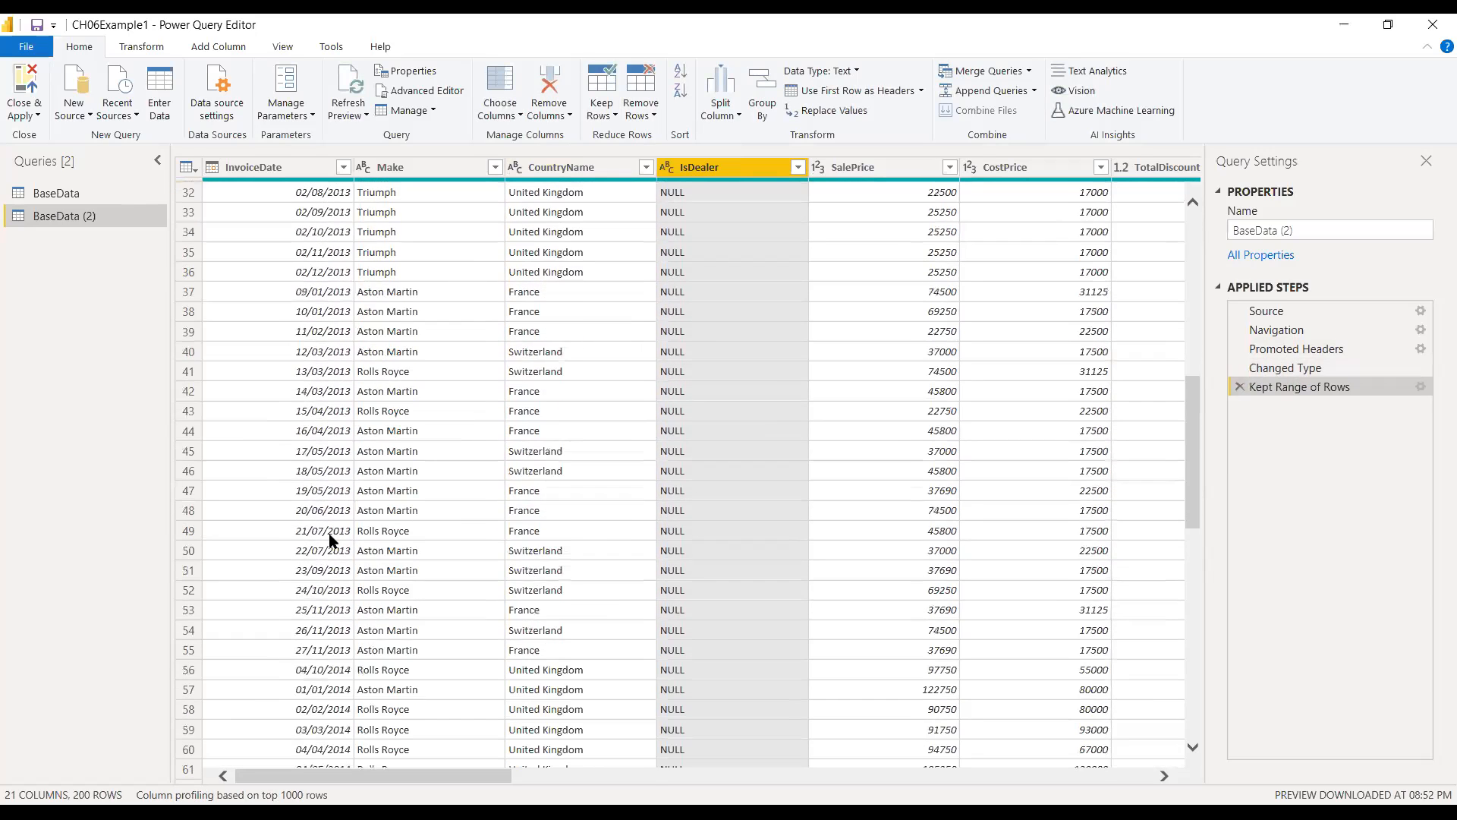
{"action": "scroll", "coordinate": [314, 597], "scroll_direction": "down", "scroll_amount": 20}
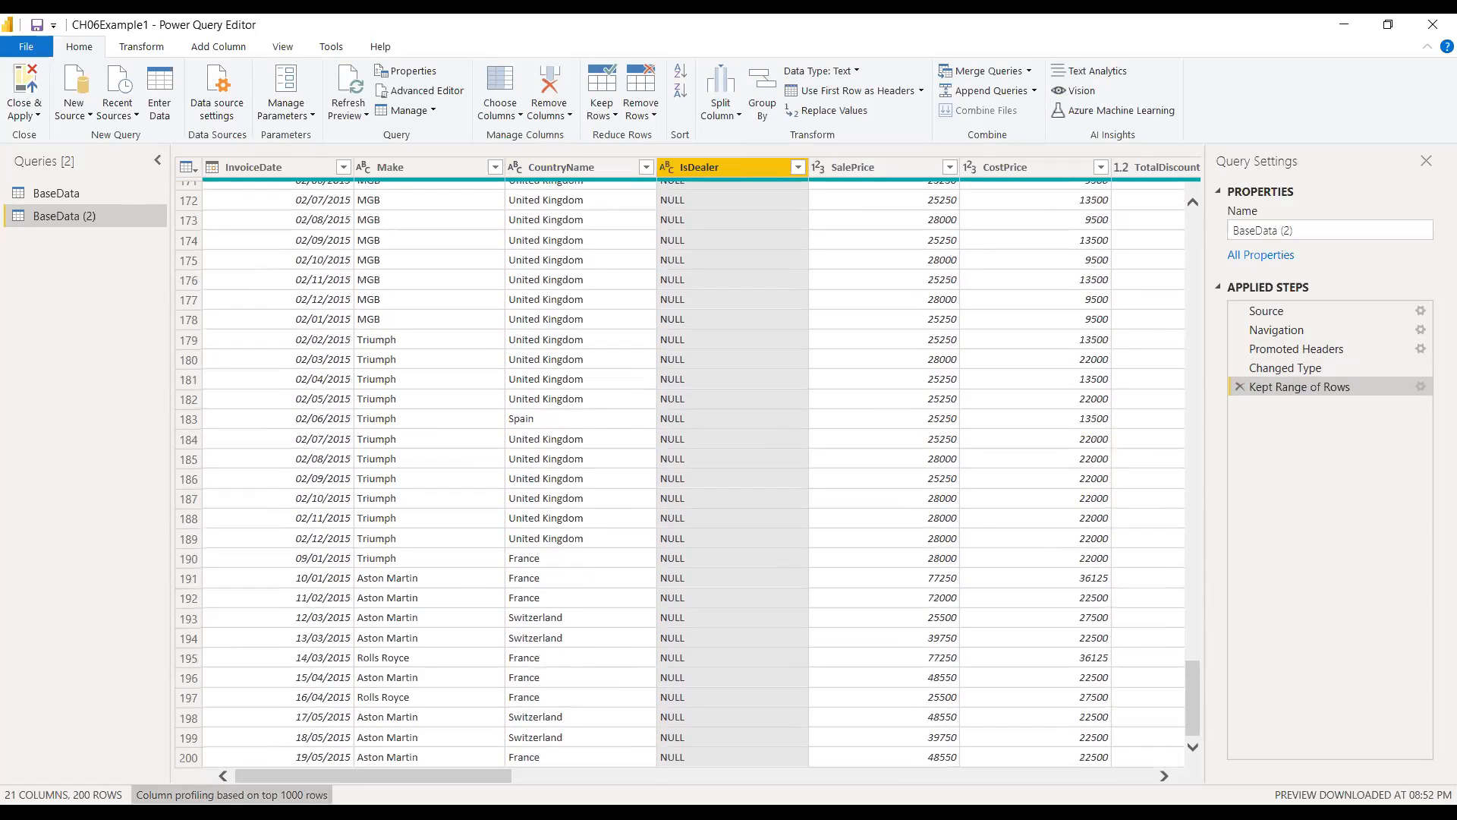
- Delete the Kept Range of Rows step from the BaseData (2) query
{"action": "scroll", "coordinate": [379, 730], "scroll_direction": "up", "scroll_amount": 20}
{"action": "scroll", "coordinate": [398, 714], "scroll_direction": "up", "scroll_amount": 20}
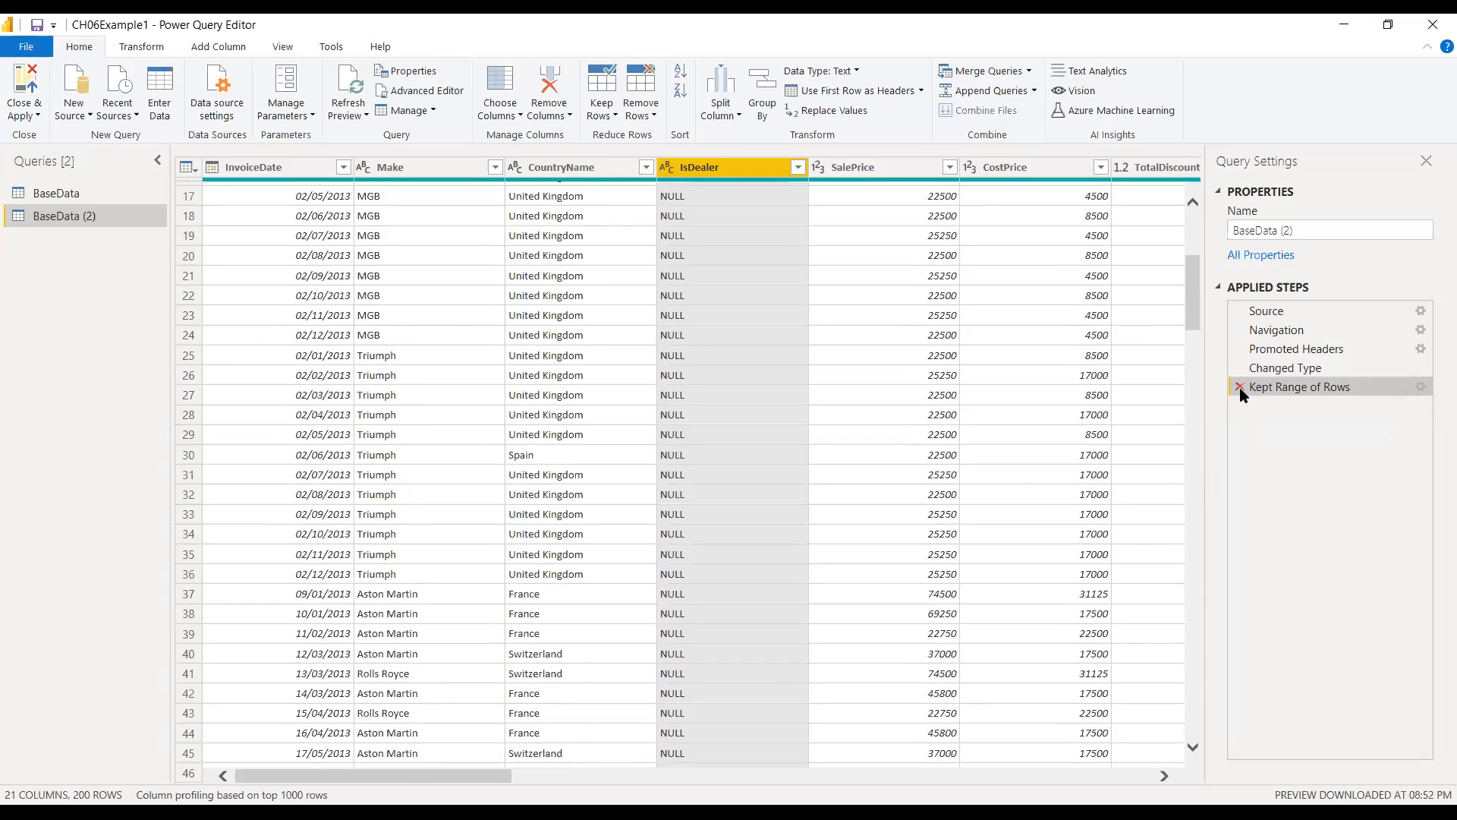
{"action": "left_click", "coordinate": [1241, 387]}
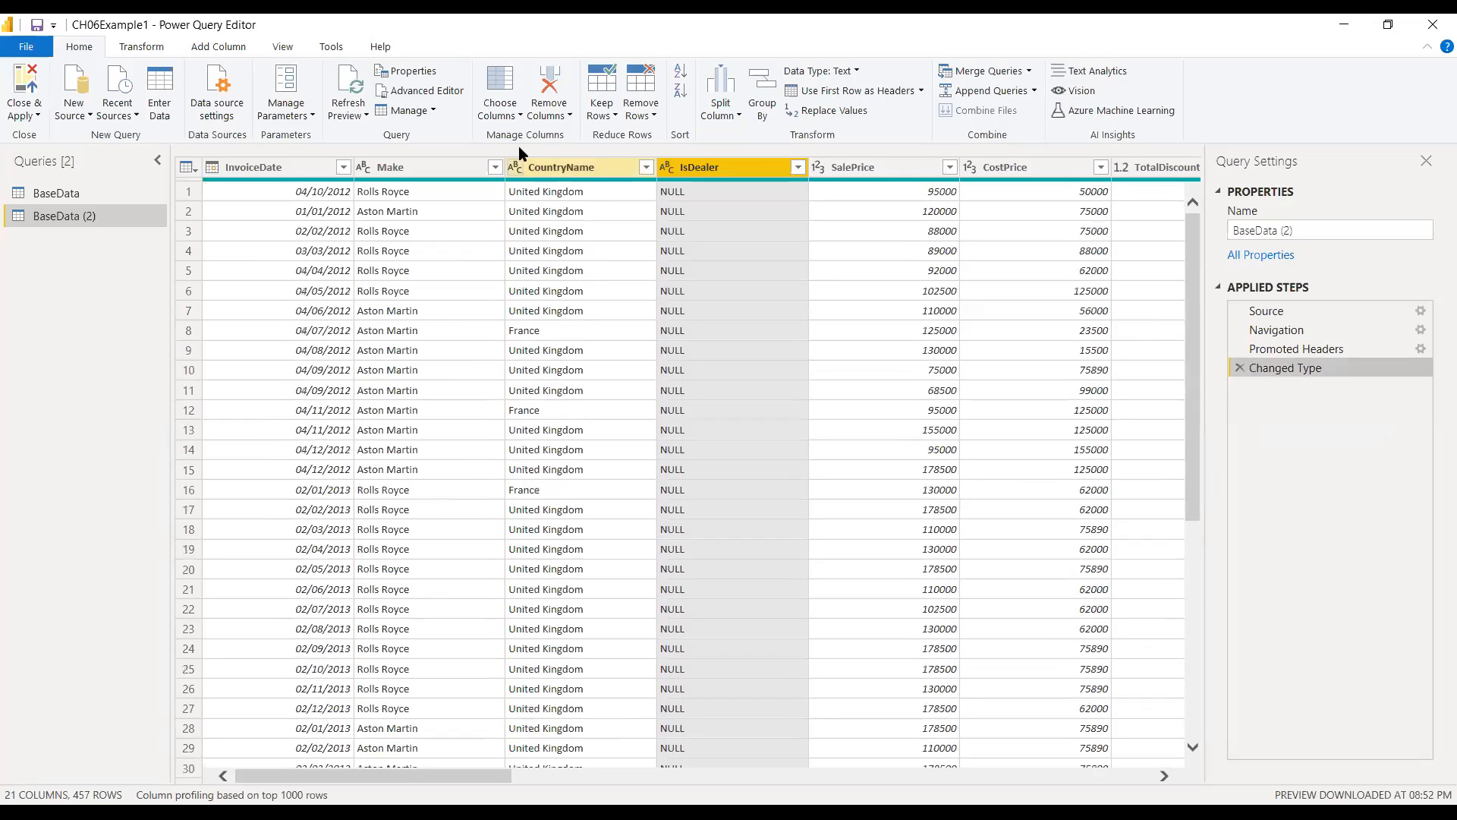
- Keep only the rows of BaseData (2) that have duplicate values in the CountryName column, and look through them
{"action": "left_click", "coordinate": [611, 117]}
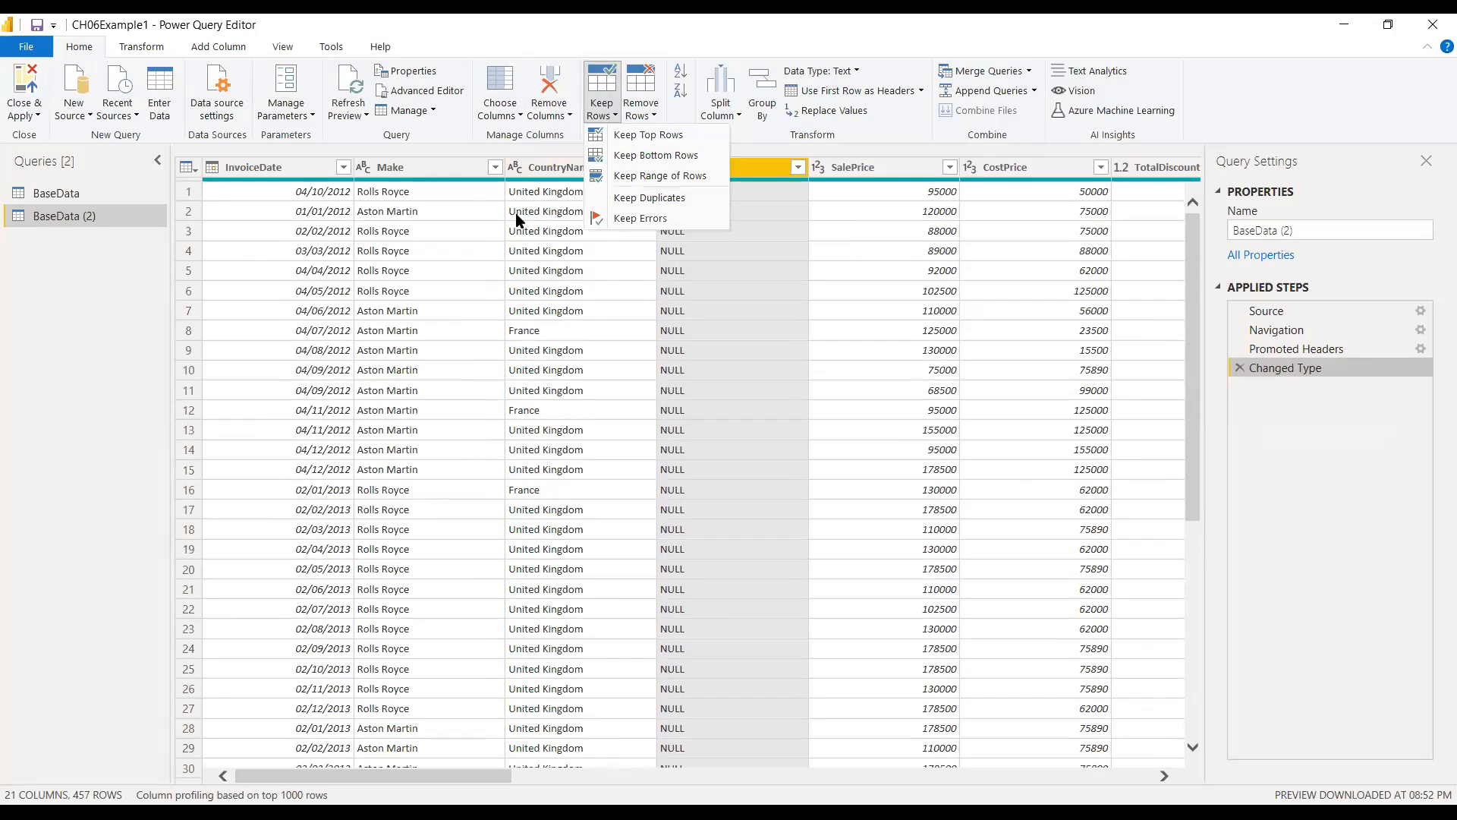
{"action": "left_click", "coordinate": [546, 173]}
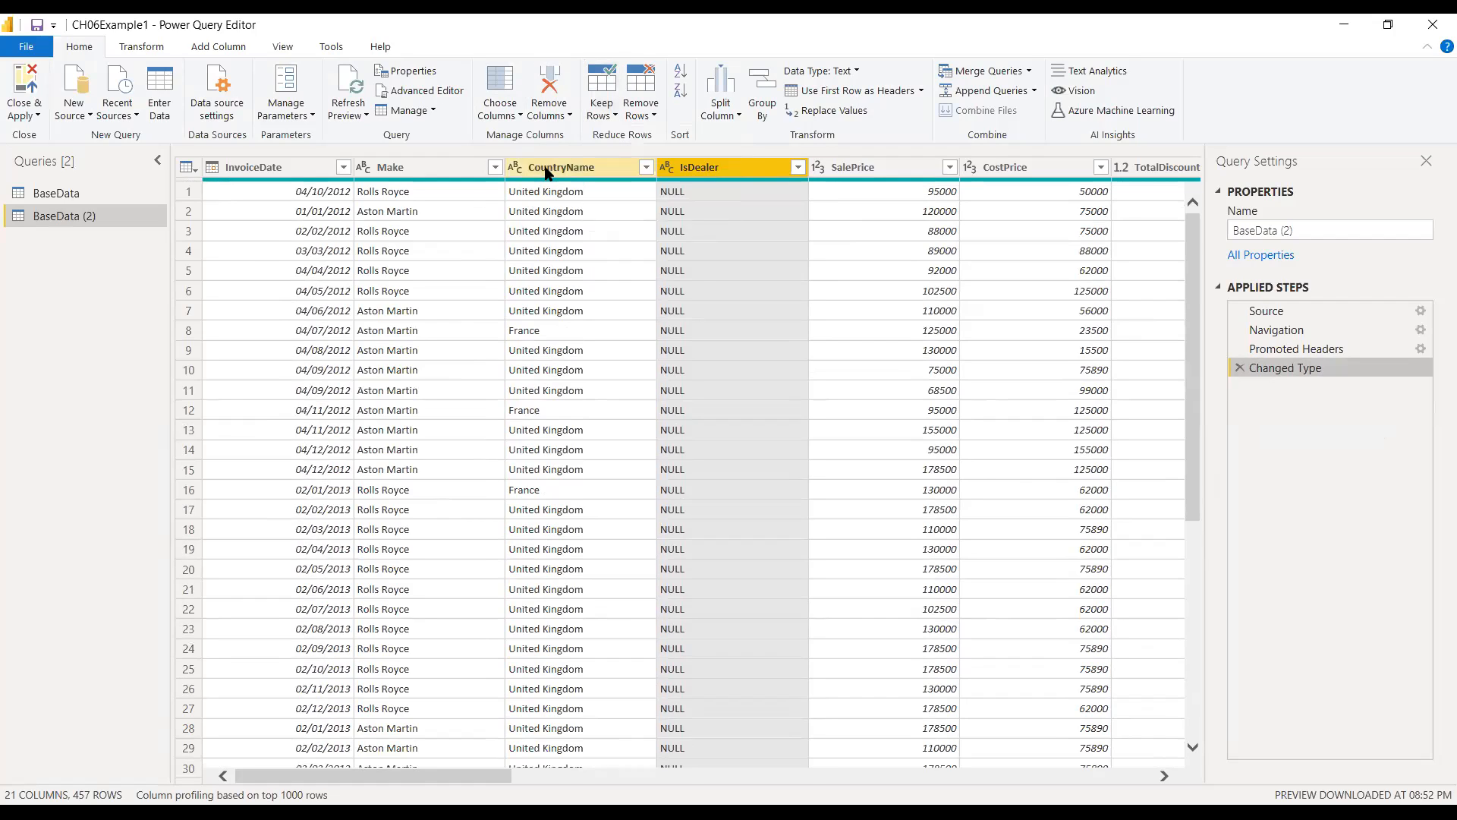
{"action": "left_click", "coordinate": [546, 173]}
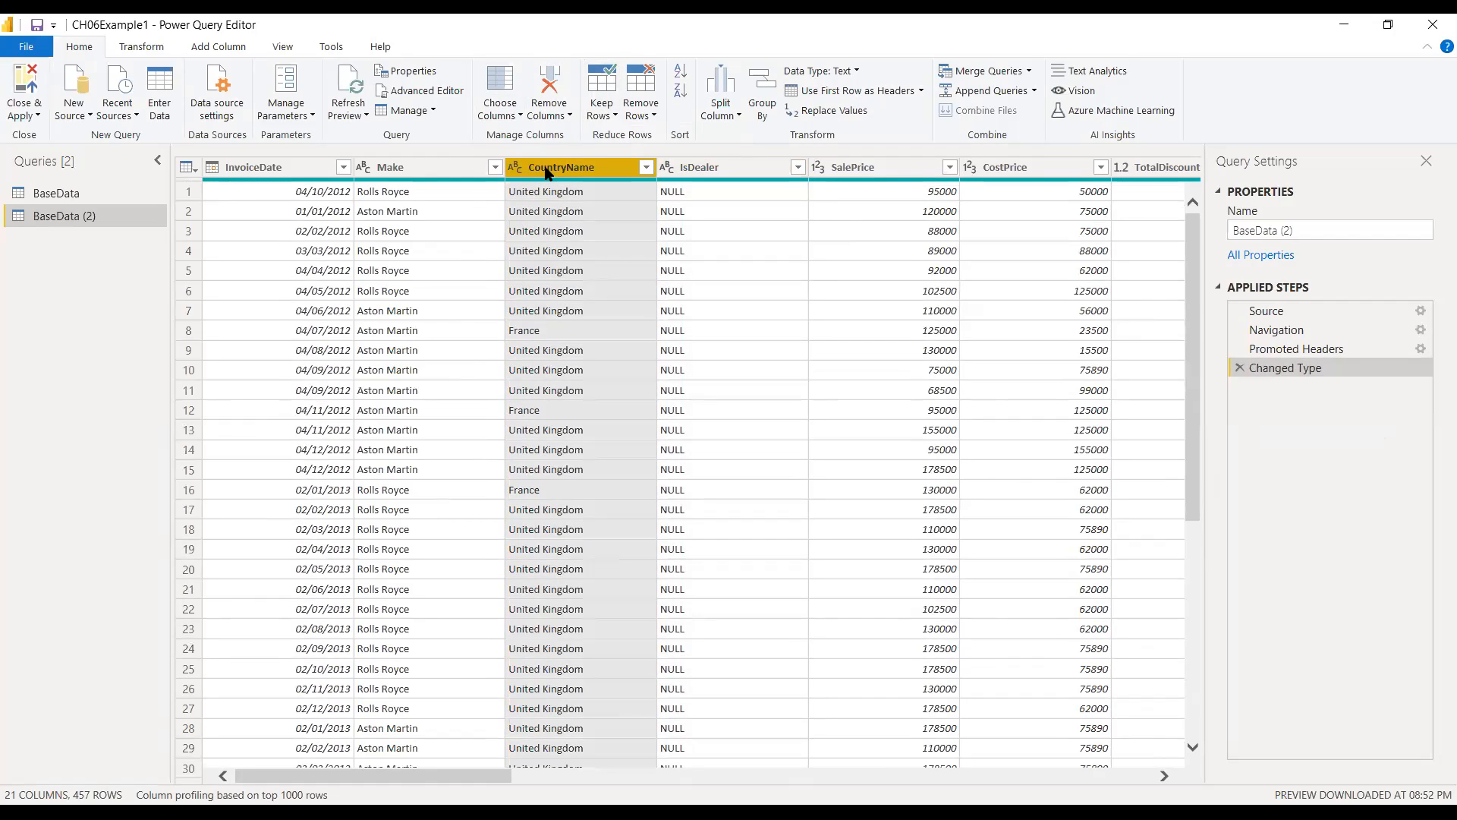
{"action": "left_click", "coordinate": [612, 115]}
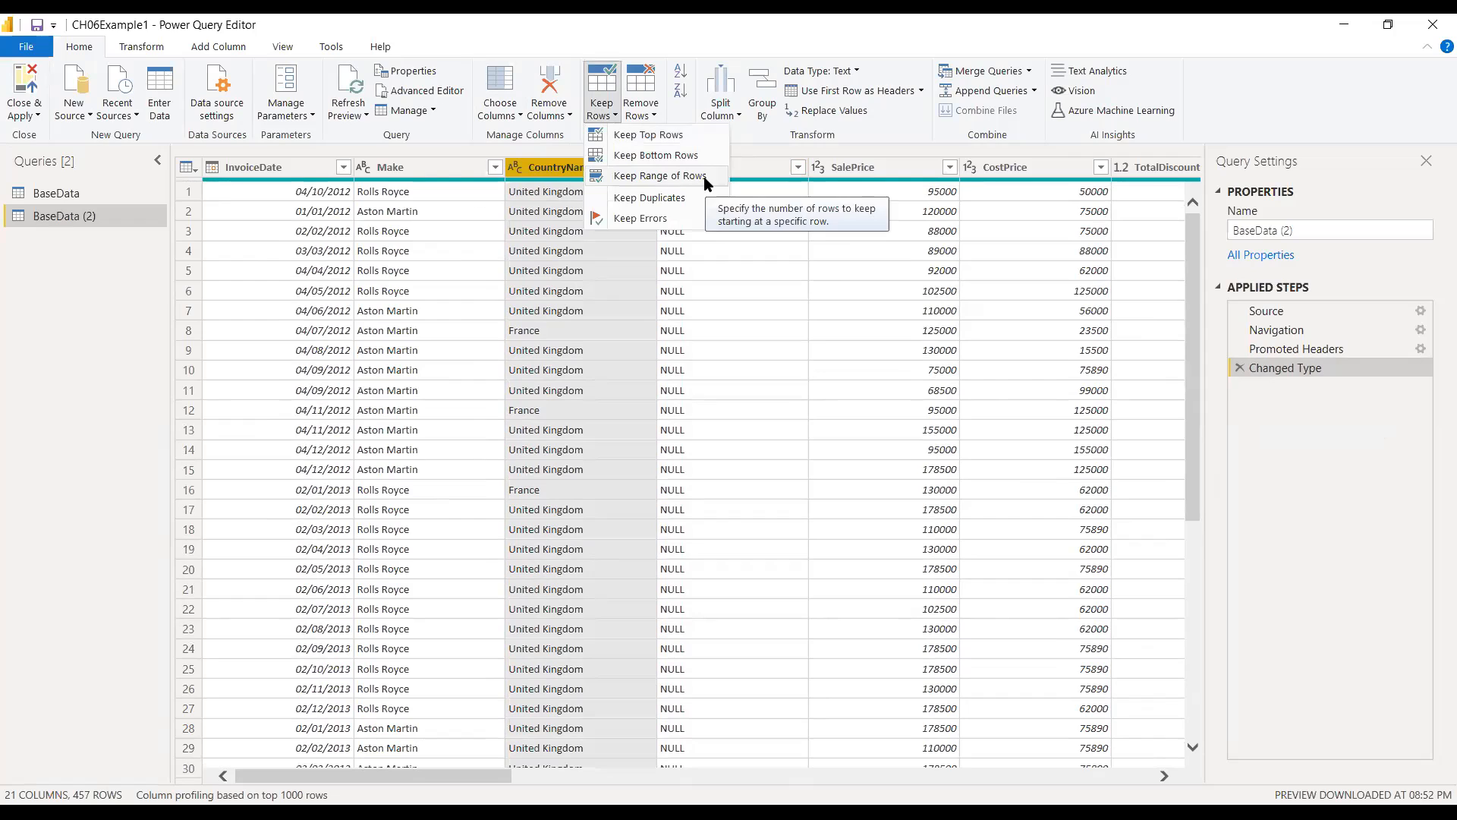
{"action": "left_click", "coordinate": [694, 196]}
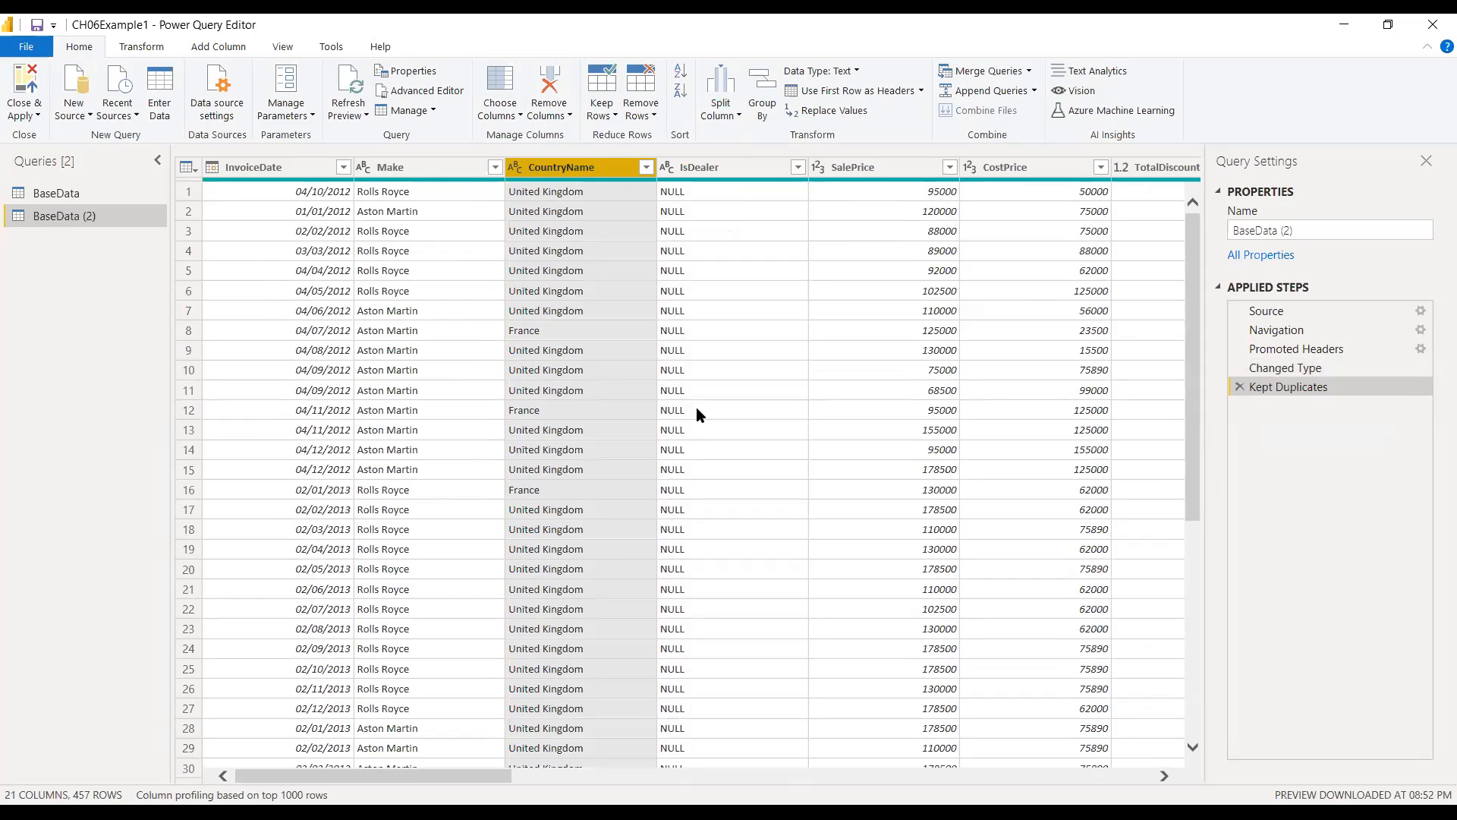
{"action": "scroll", "coordinate": [694, 412], "scroll_direction": "down", "scroll_amount": 7}
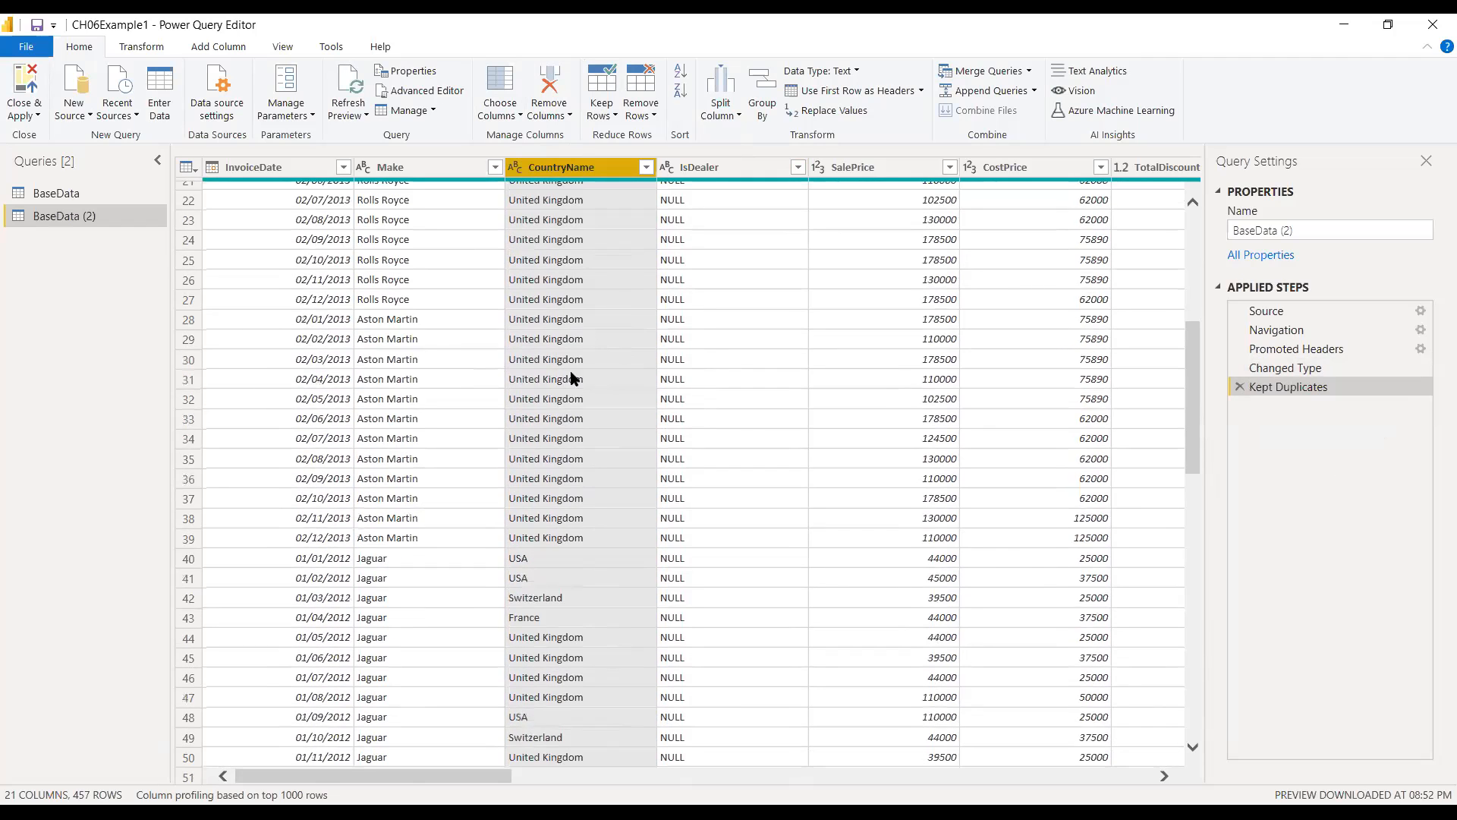
{"action": "scroll", "coordinate": [574, 531], "scroll_direction": "down", "scroll_amount": 4}
{"action": "scroll", "coordinate": [575, 531], "scroll_direction": "down", "scroll_amount": 12}
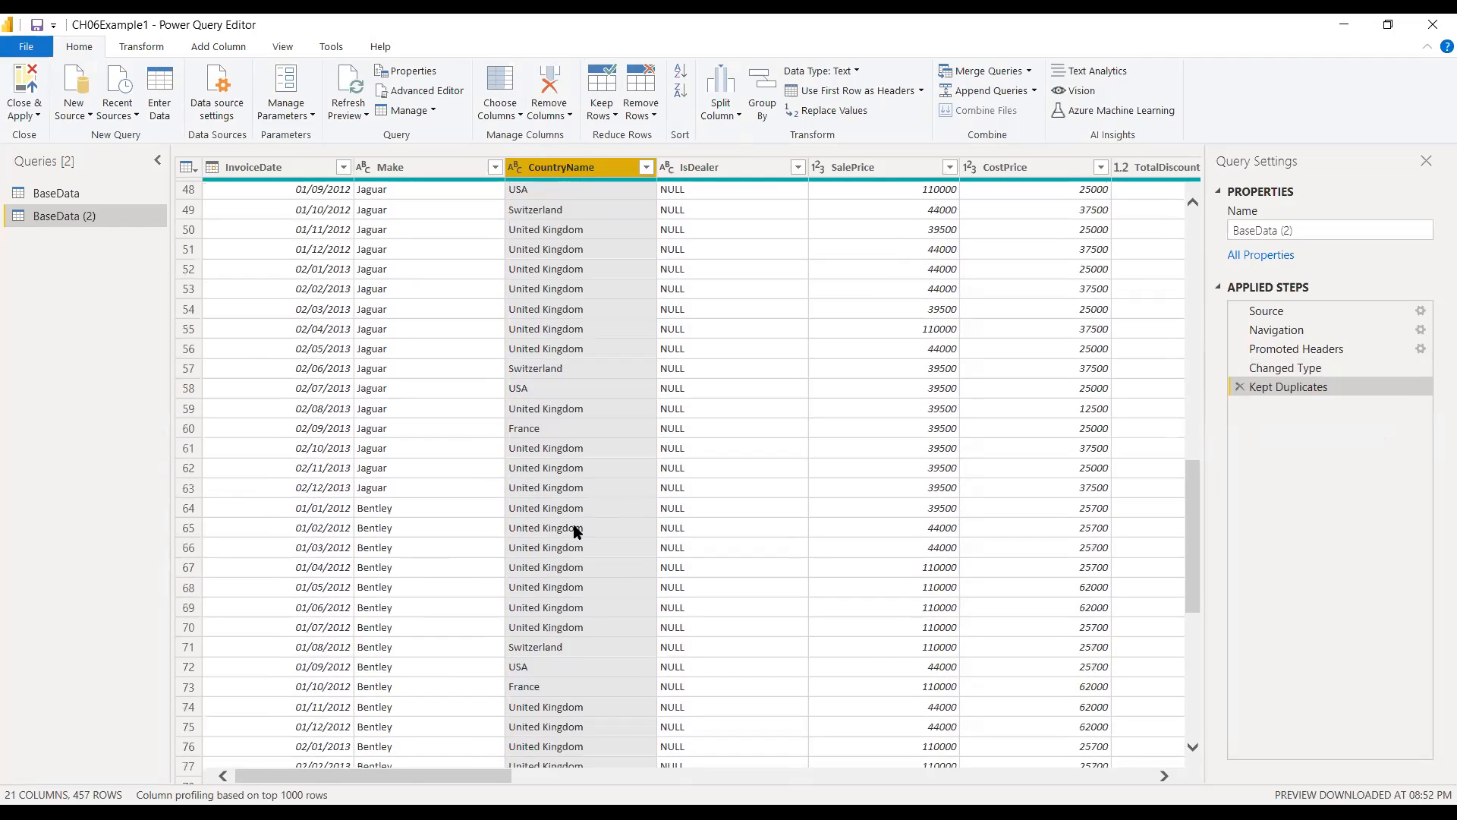
{"action": "scroll", "coordinate": [575, 520], "scroll_direction": "up", "scroll_amount": 20}
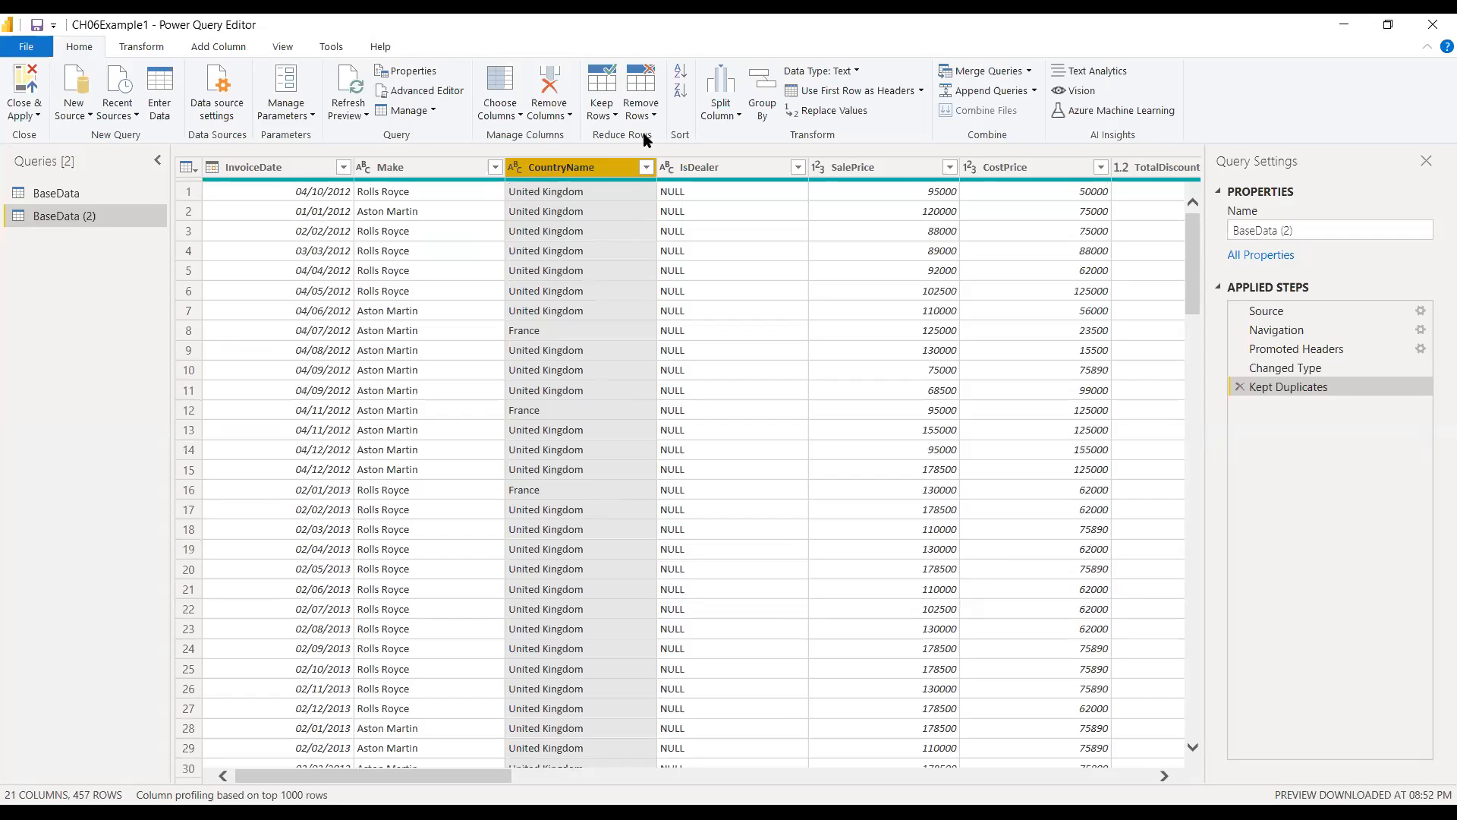
- Delete the Kept Duplicates step from the BaseData (2) query
{"action": "left_click", "coordinate": [615, 118]}
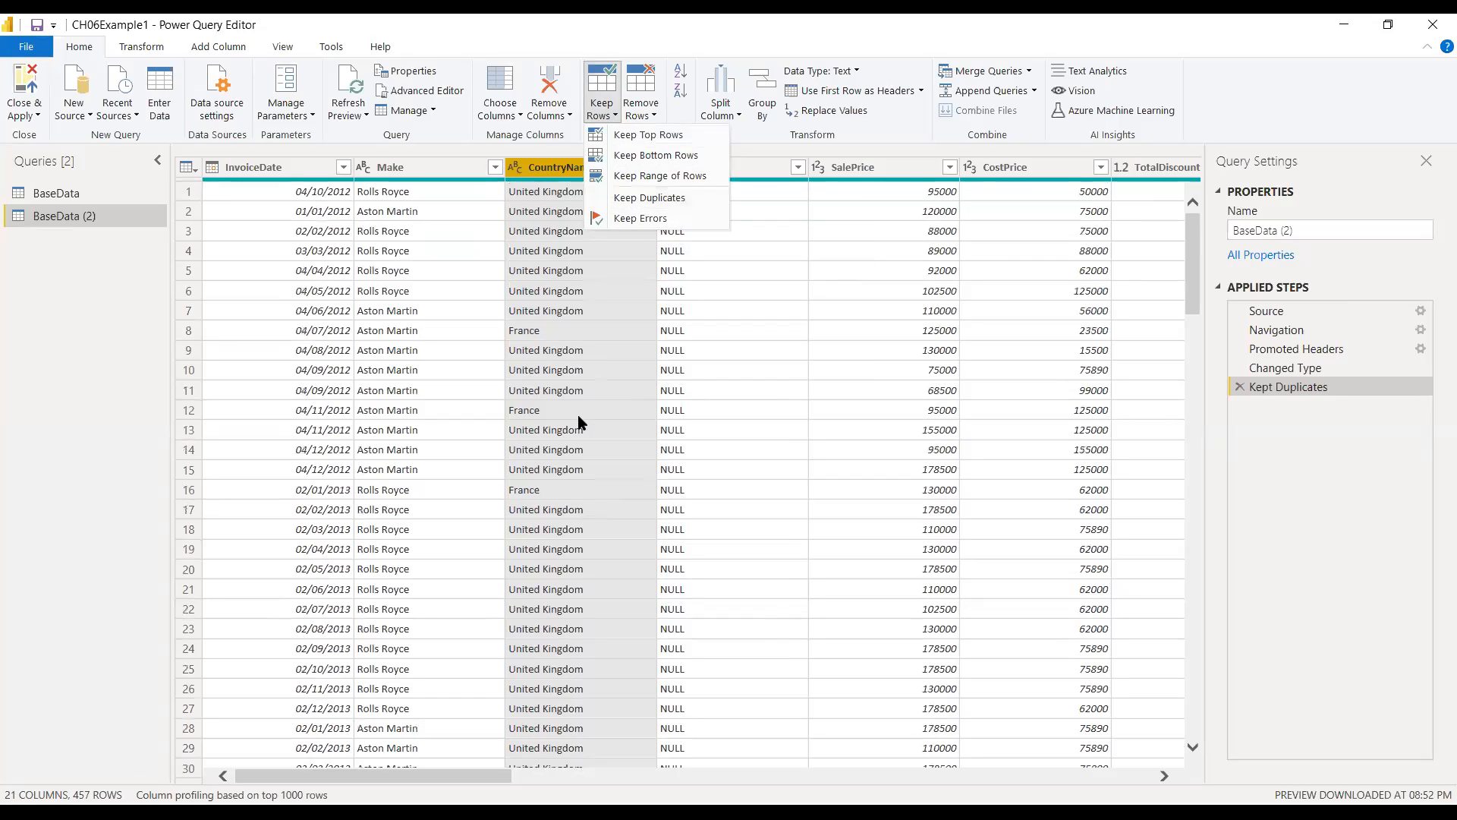
{"action": "key", "text": "Escape"}
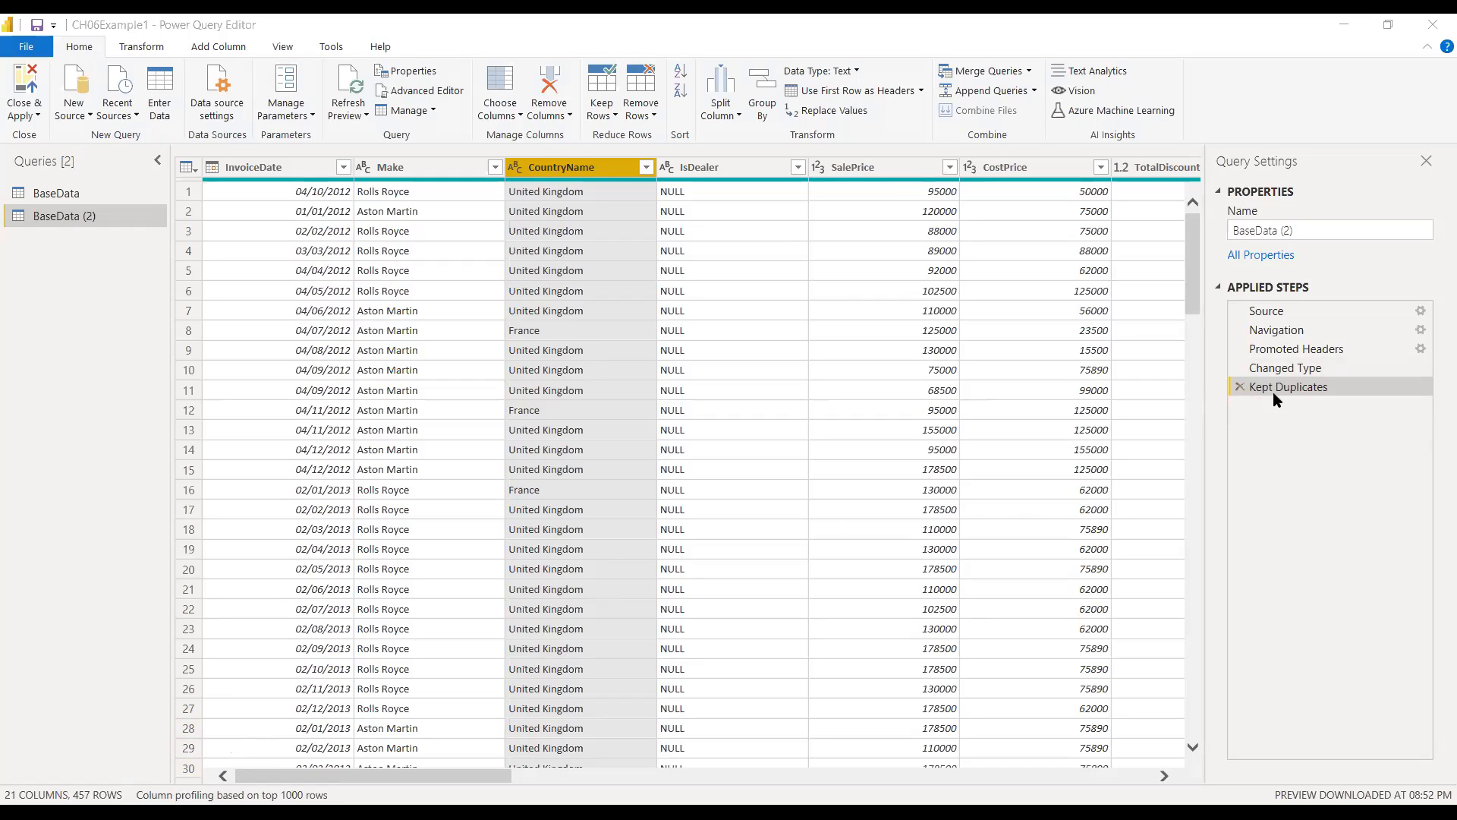
{"action": "left_click", "coordinate": [1238, 388]}
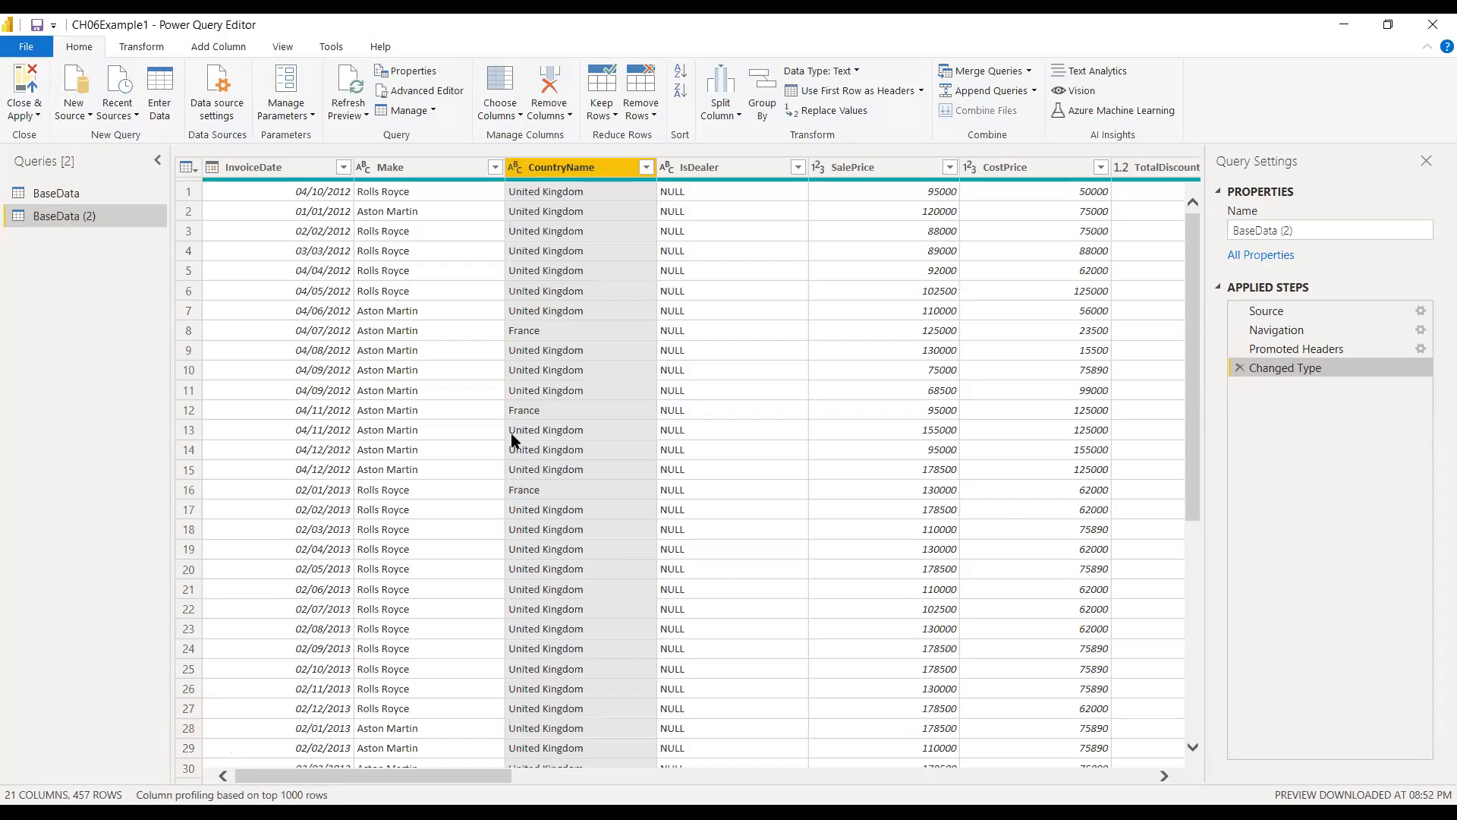
- Examine the repeated CountryName values in the first several dozen rows of BaseData (2)
{"action": "scroll", "coordinate": [532, 456], "scroll_direction": "down", "scroll_amount": 8}
{"action": "scroll", "coordinate": [531, 524], "scroll_direction": "up", "scroll_amount": 8}
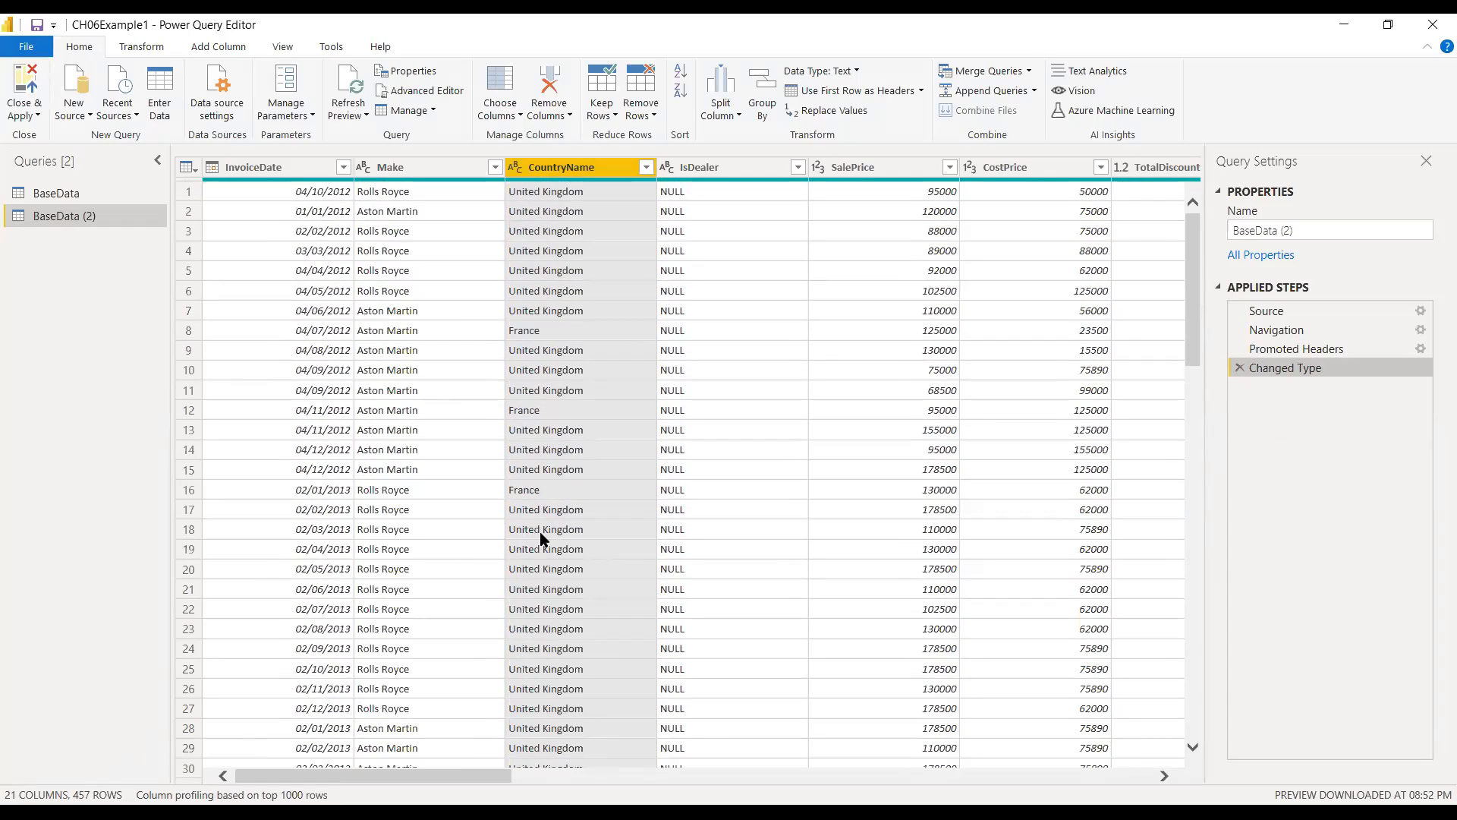
{"action": "scroll", "coordinate": [550, 524], "scroll_direction": "down", "scroll_amount": 10}
{"action": "scroll", "coordinate": [554, 520], "scroll_direction": "up", "scroll_amount": 5}
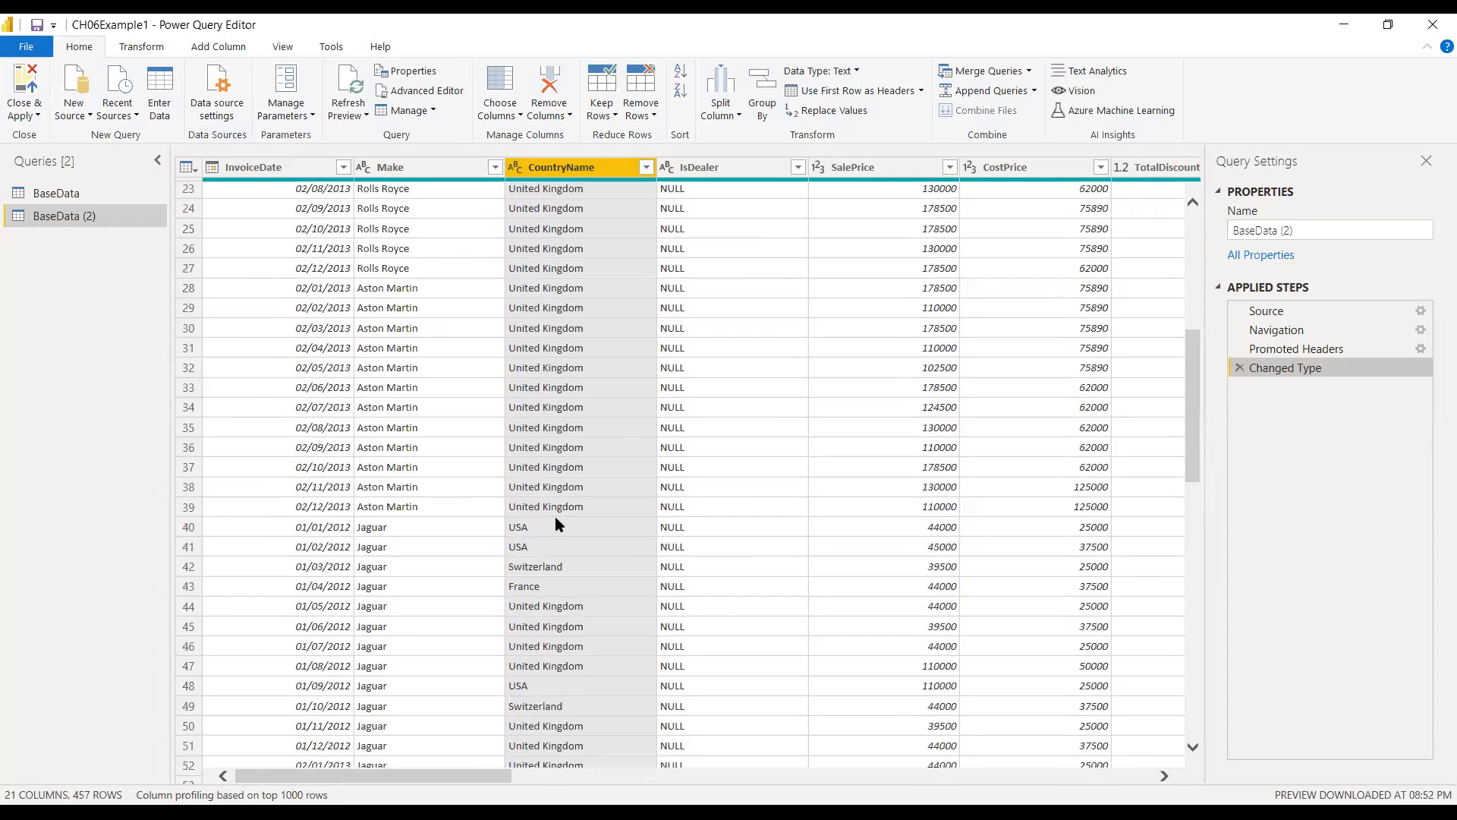
{"action": "scroll", "coordinate": [554, 524], "scroll_direction": "up", "scroll_amount": 7}
{"action": "scroll", "coordinate": [686, 447], "scroll_direction": "down", "scroll_amount": 4}
{"action": "scroll", "coordinate": [686, 479], "scroll_direction": "up", "scroll_amount": 4}
{"action": "scroll", "coordinate": [611, 544], "scroll_direction": "down", "scroll_amount": 1}
{"action": "scroll", "coordinate": [610, 540], "scroll_direction": "down", "scroll_amount": 20}
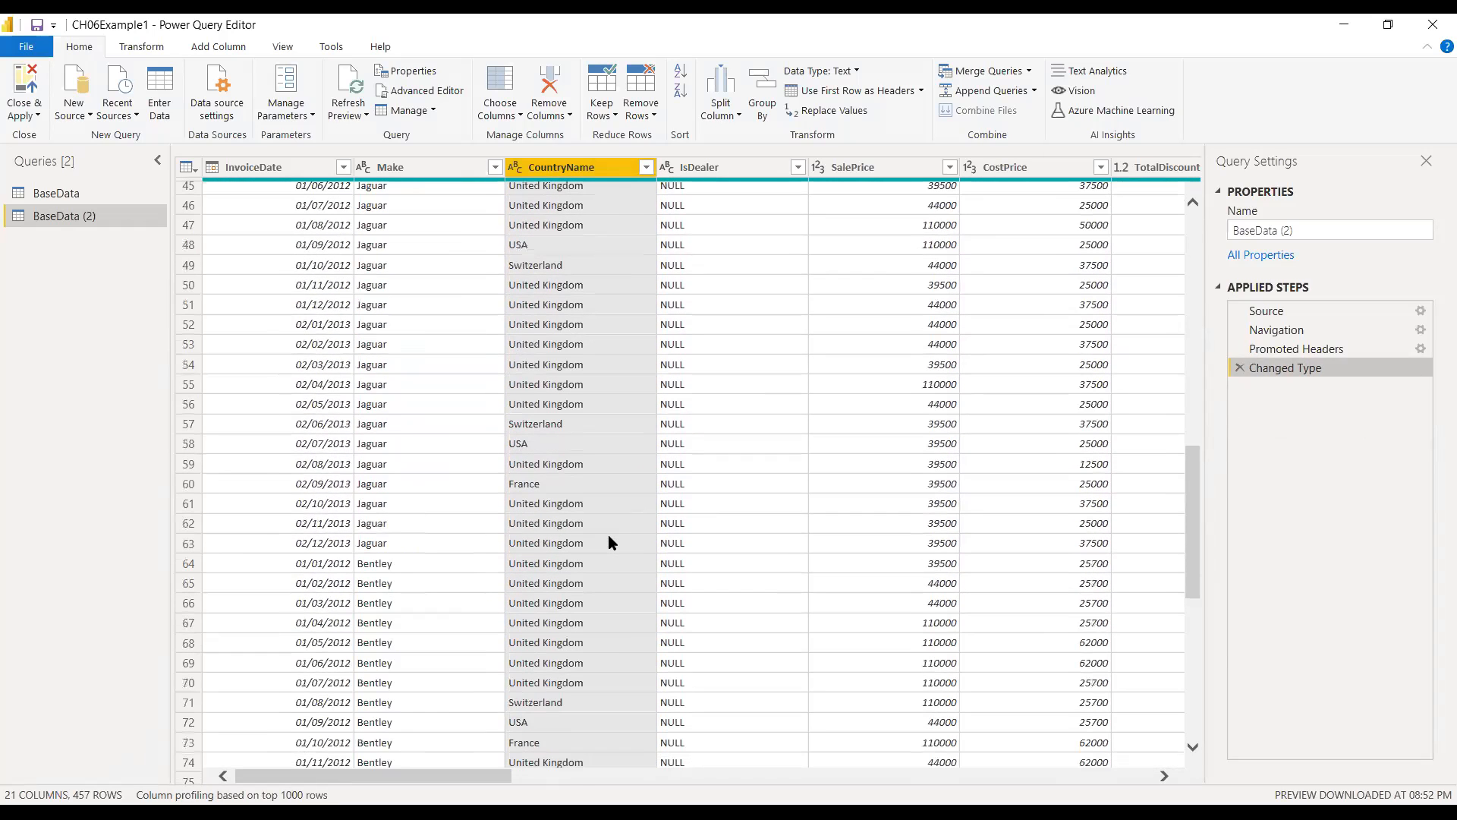
{"action": "scroll", "coordinate": [608, 535], "scroll_direction": "up", "scroll_amount": 20}
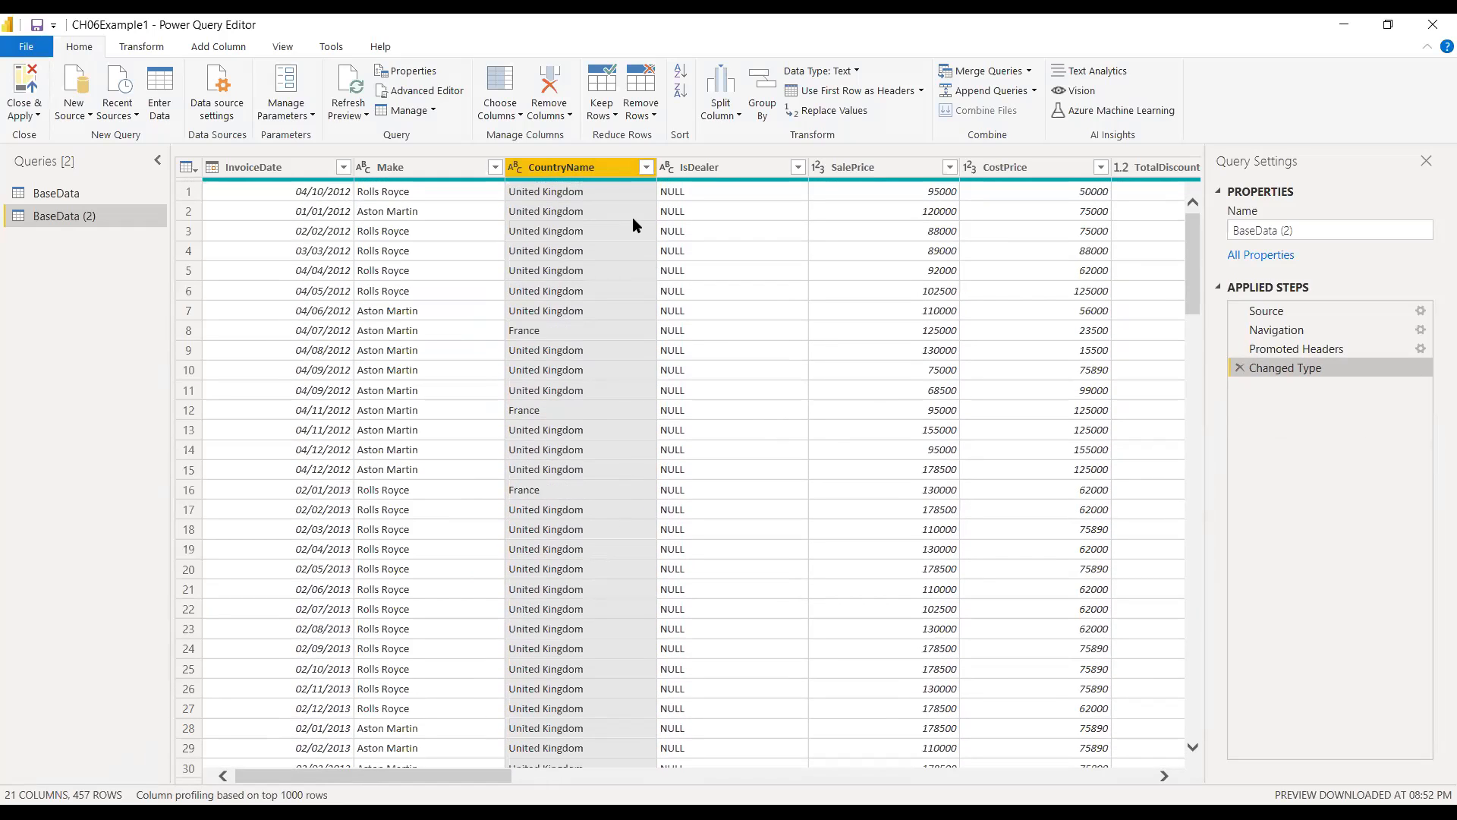
- Delete the Changed Type step from the BaseData (2) query
{"action": "left_click", "coordinate": [605, 112]}
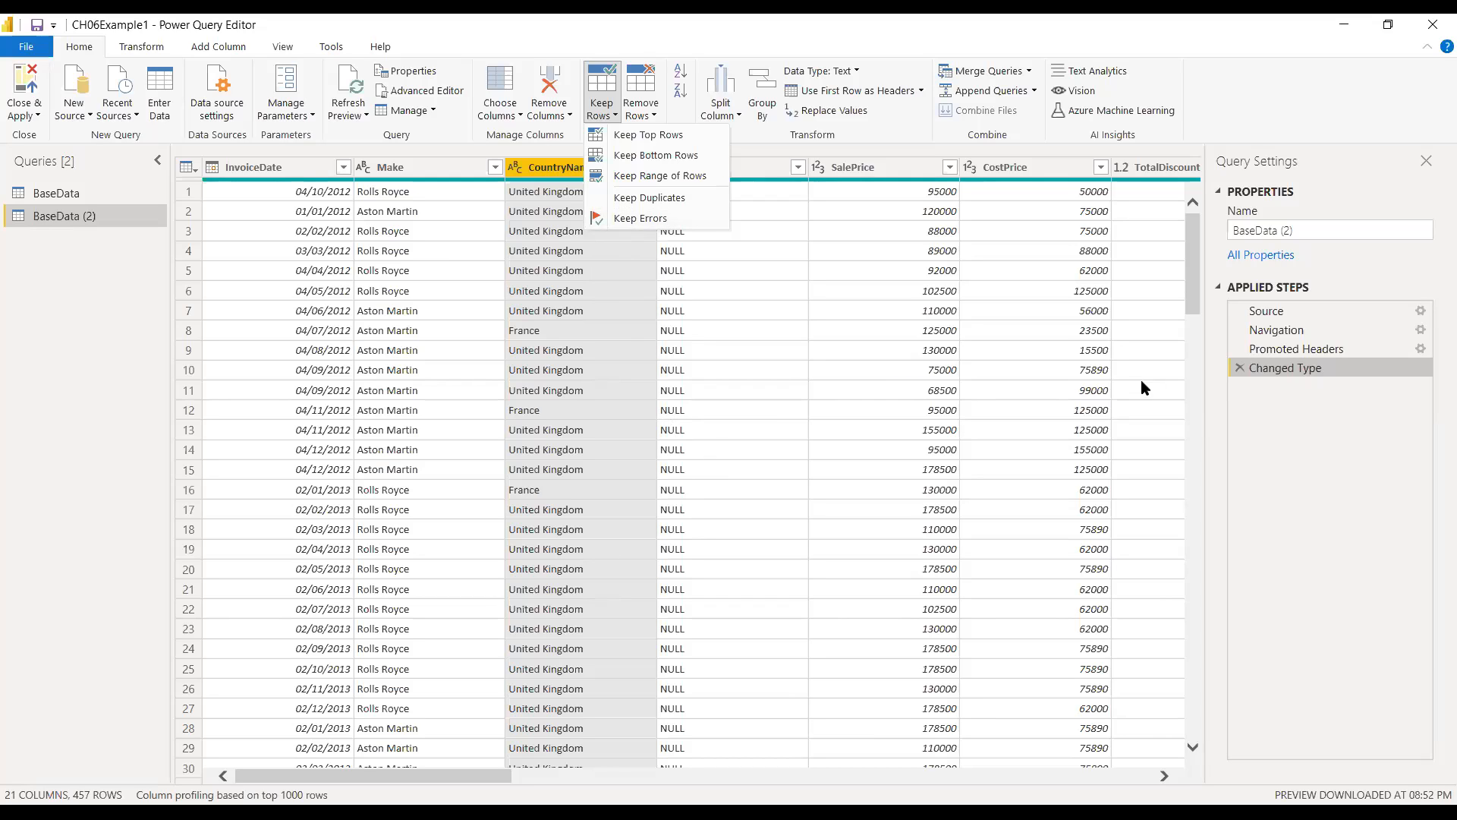
{"action": "left_click", "coordinate": [1239, 368]}
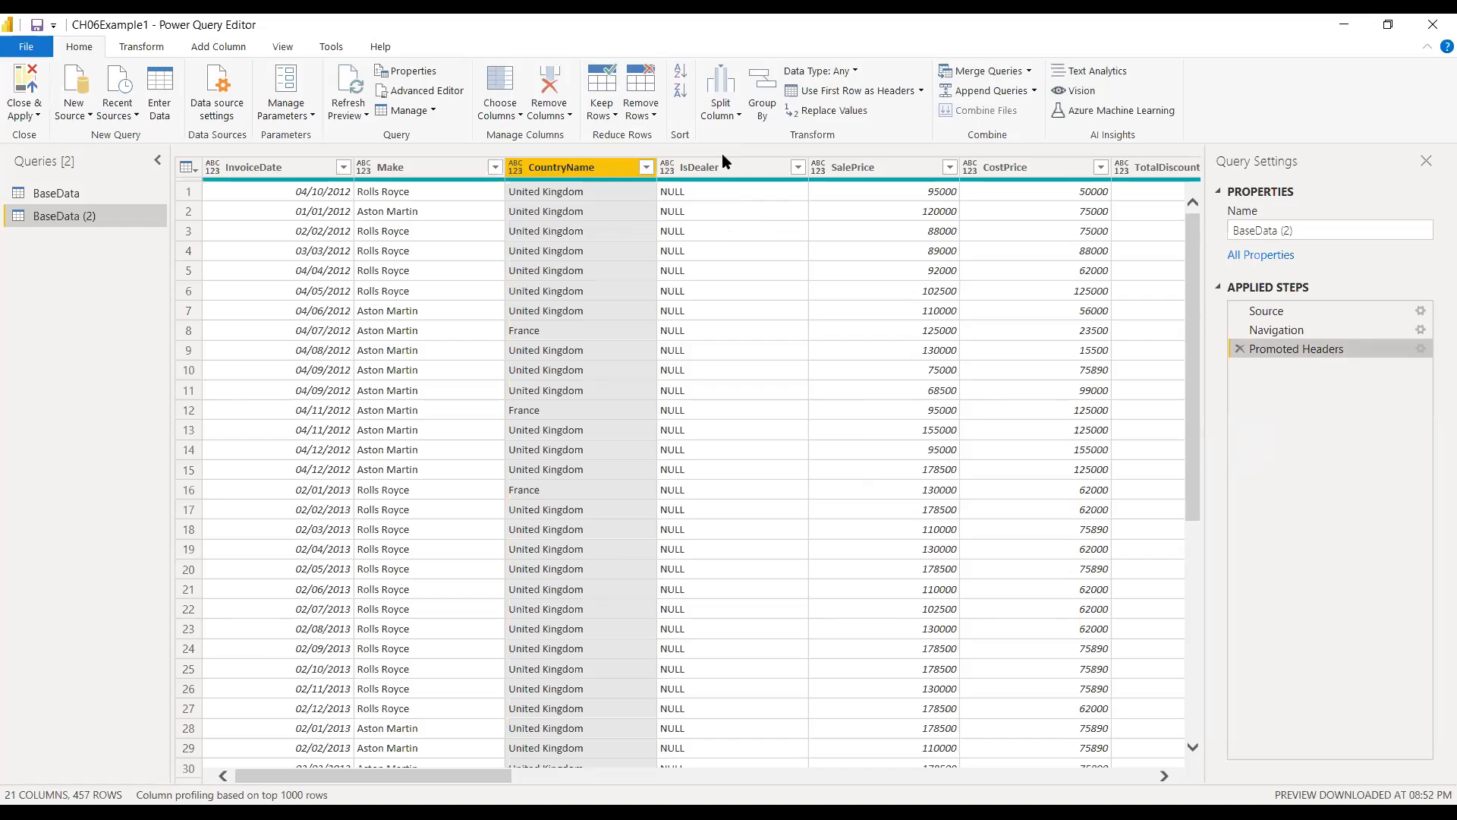
{"action": "left_click", "coordinate": [641, 106]}
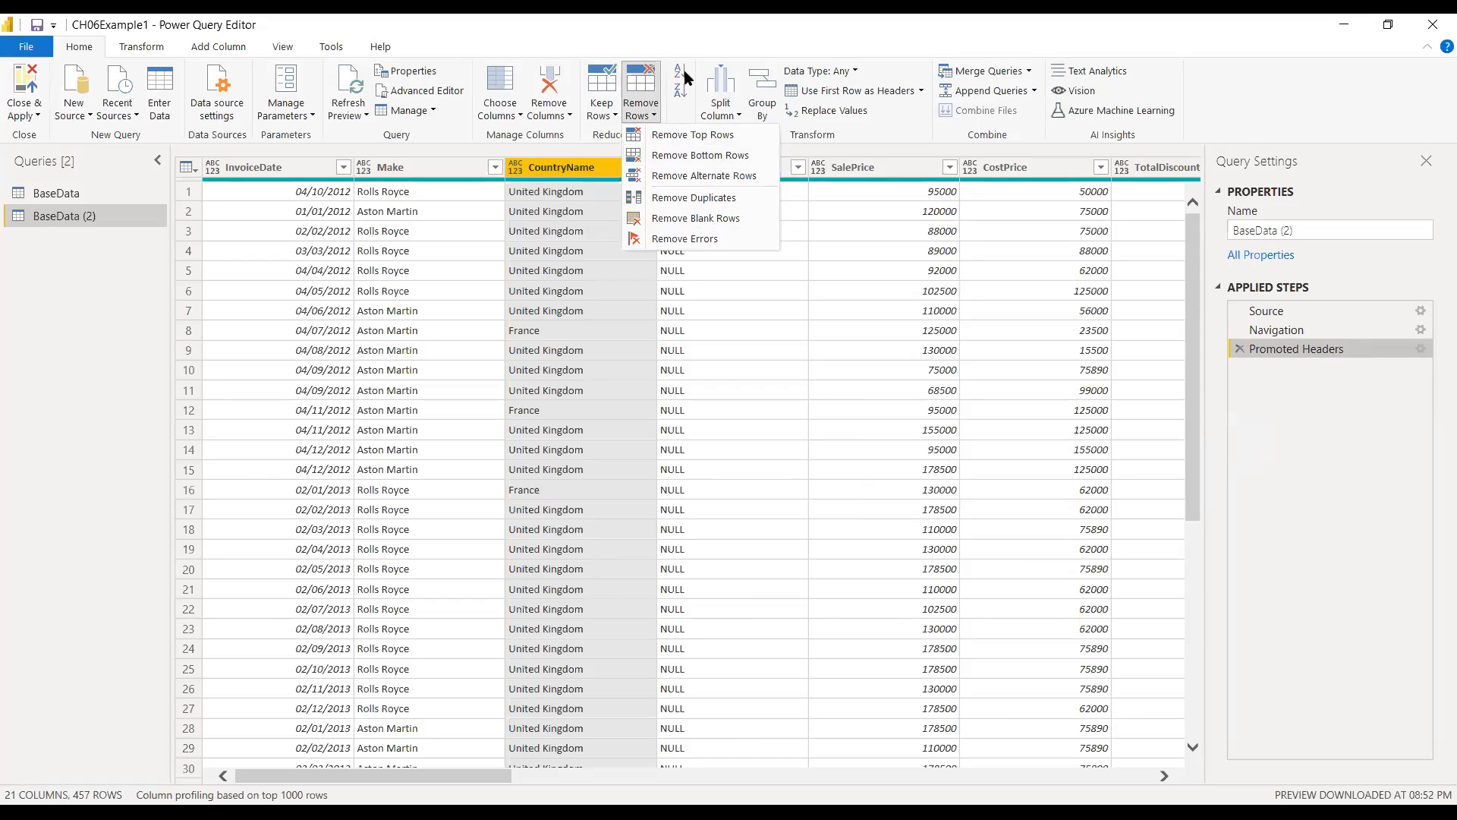
{"action": "left_click", "coordinate": [584, 45]}
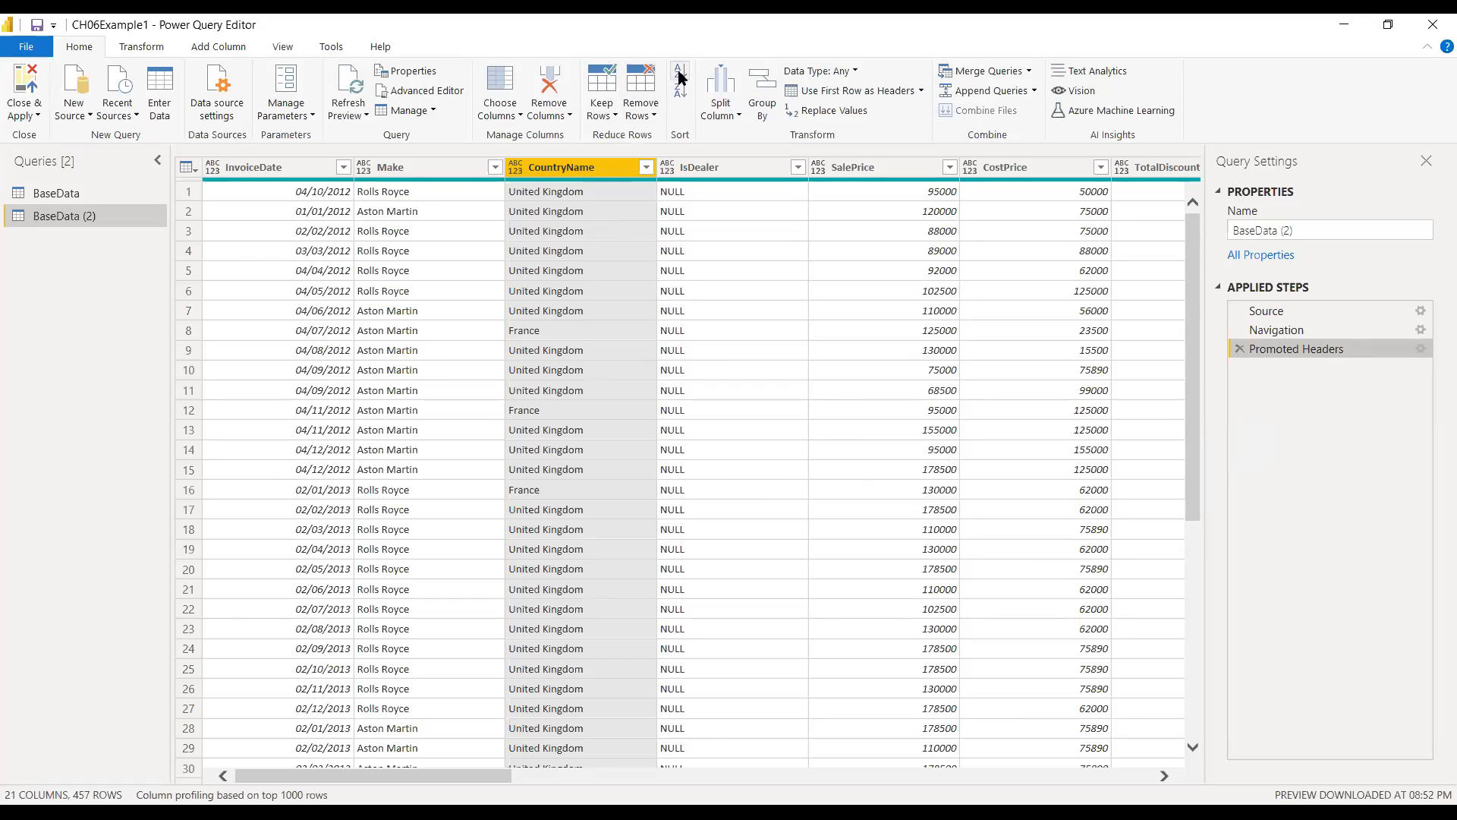
{"action": "left_click", "coordinate": [738, 117]}
{"action": "left_click", "coordinate": [543, 228]}
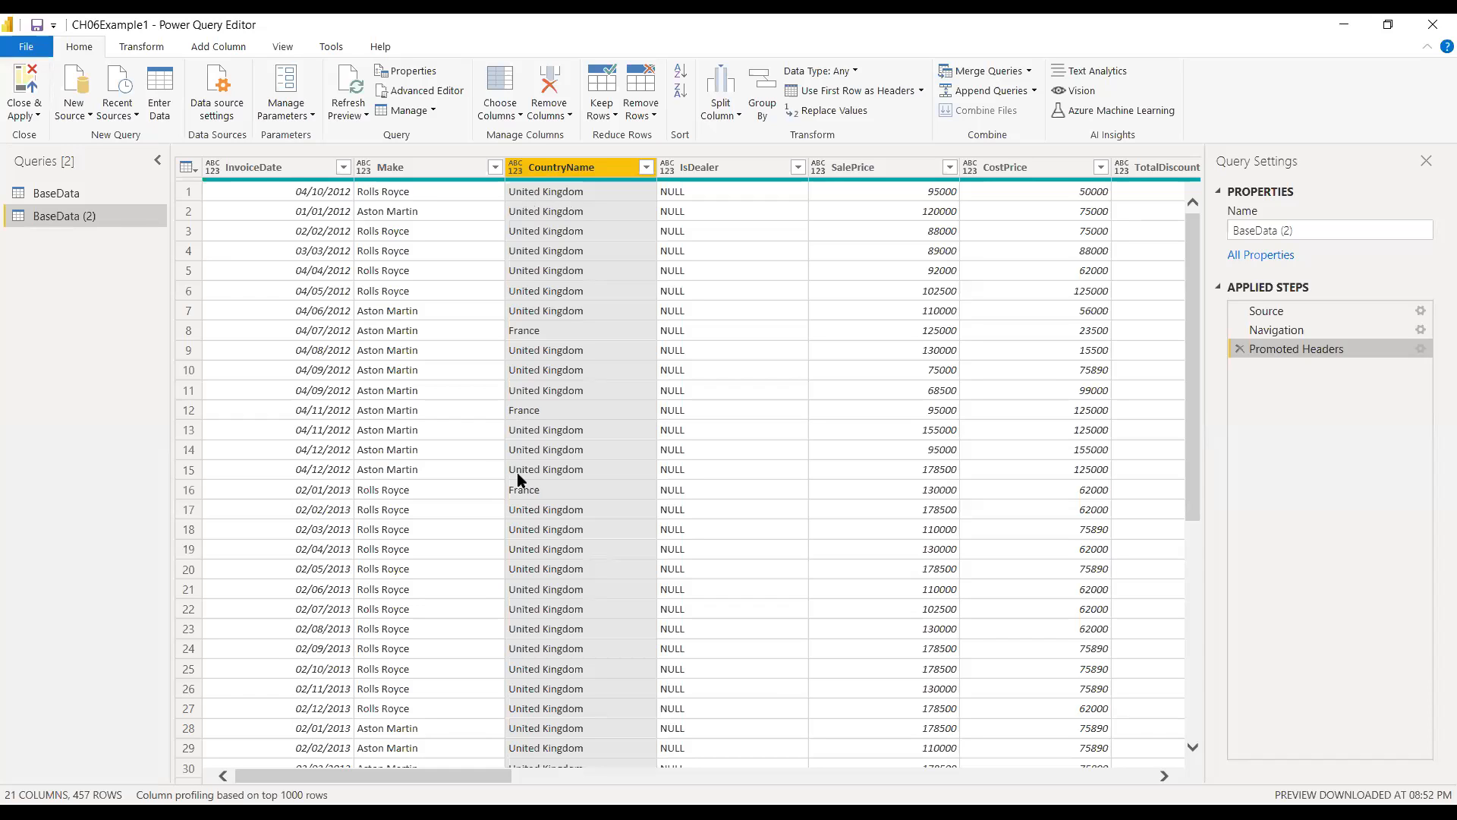
- Examine the CountryName values across the whole BaseData (2) table, down towards the last rows and back to the first
{"action": "scroll", "coordinate": [549, 483], "scroll_direction": "down", "scroll_amount": 20}
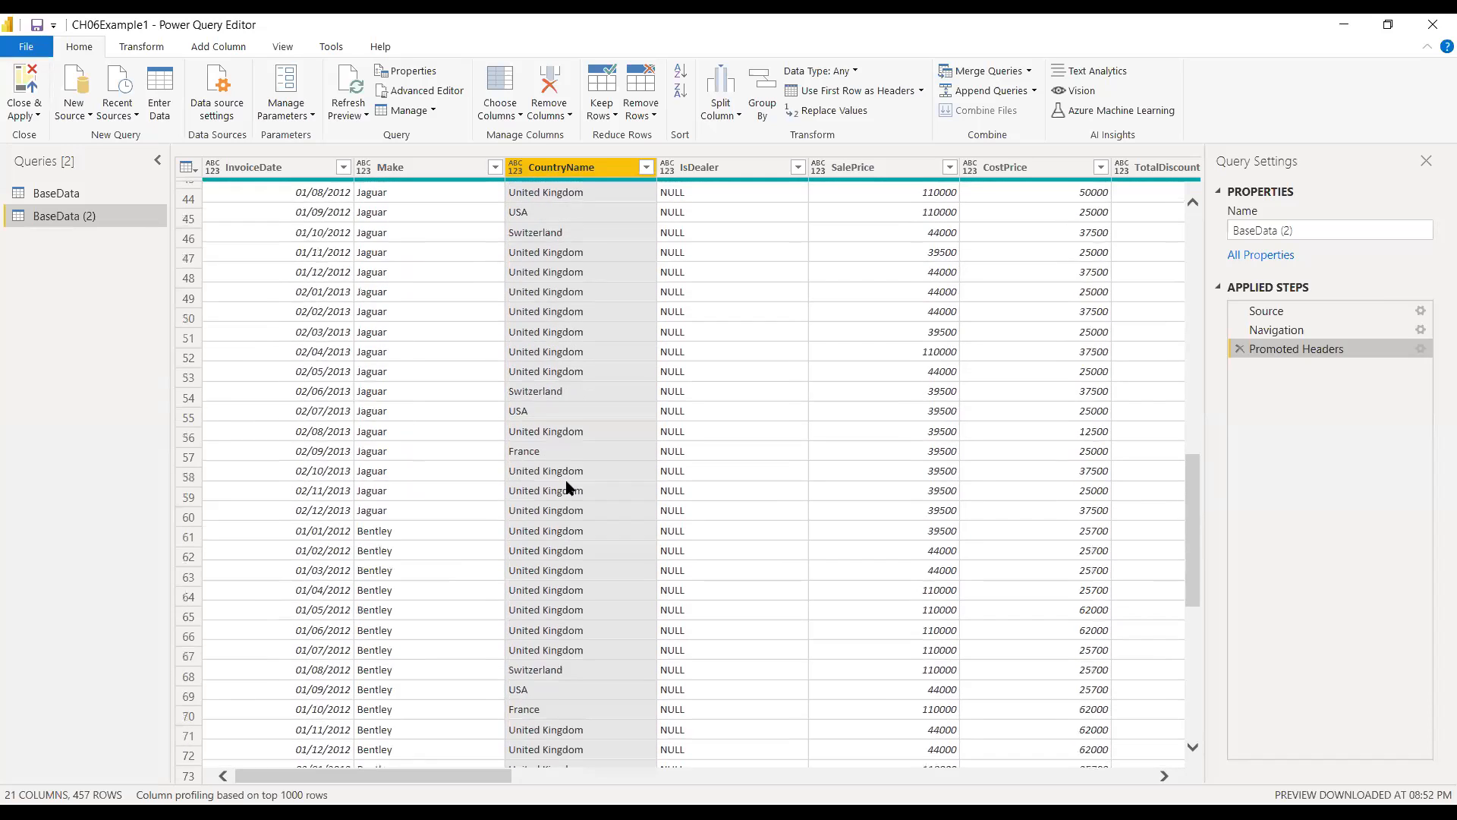
{"action": "scroll", "coordinate": [567, 486], "scroll_direction": "down", "scroll_amount": 18}
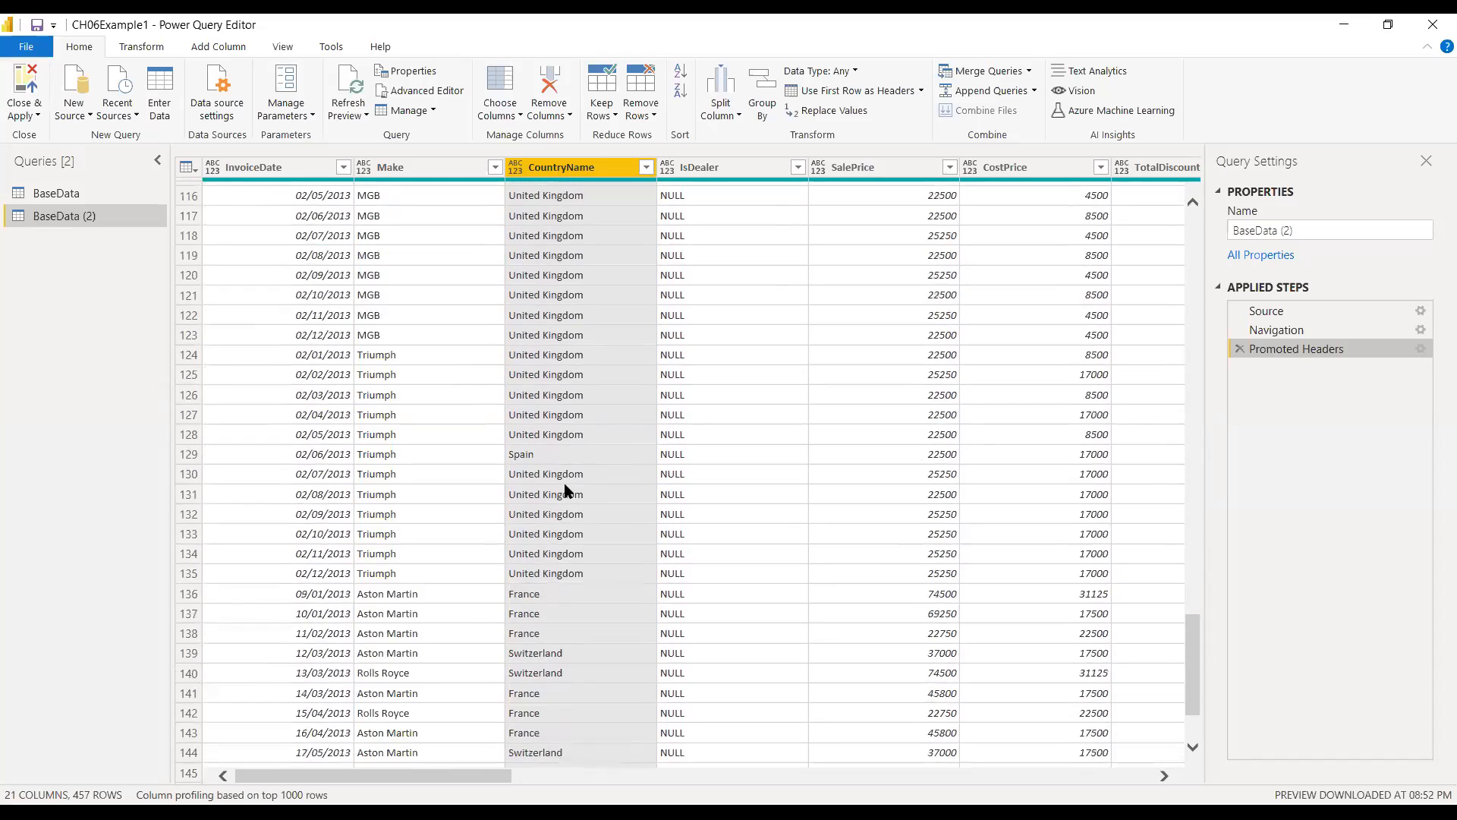
{"action": "scroll", "coordinate": [563, 482], "scroll_direction": "down", "scroll_amount": 20}
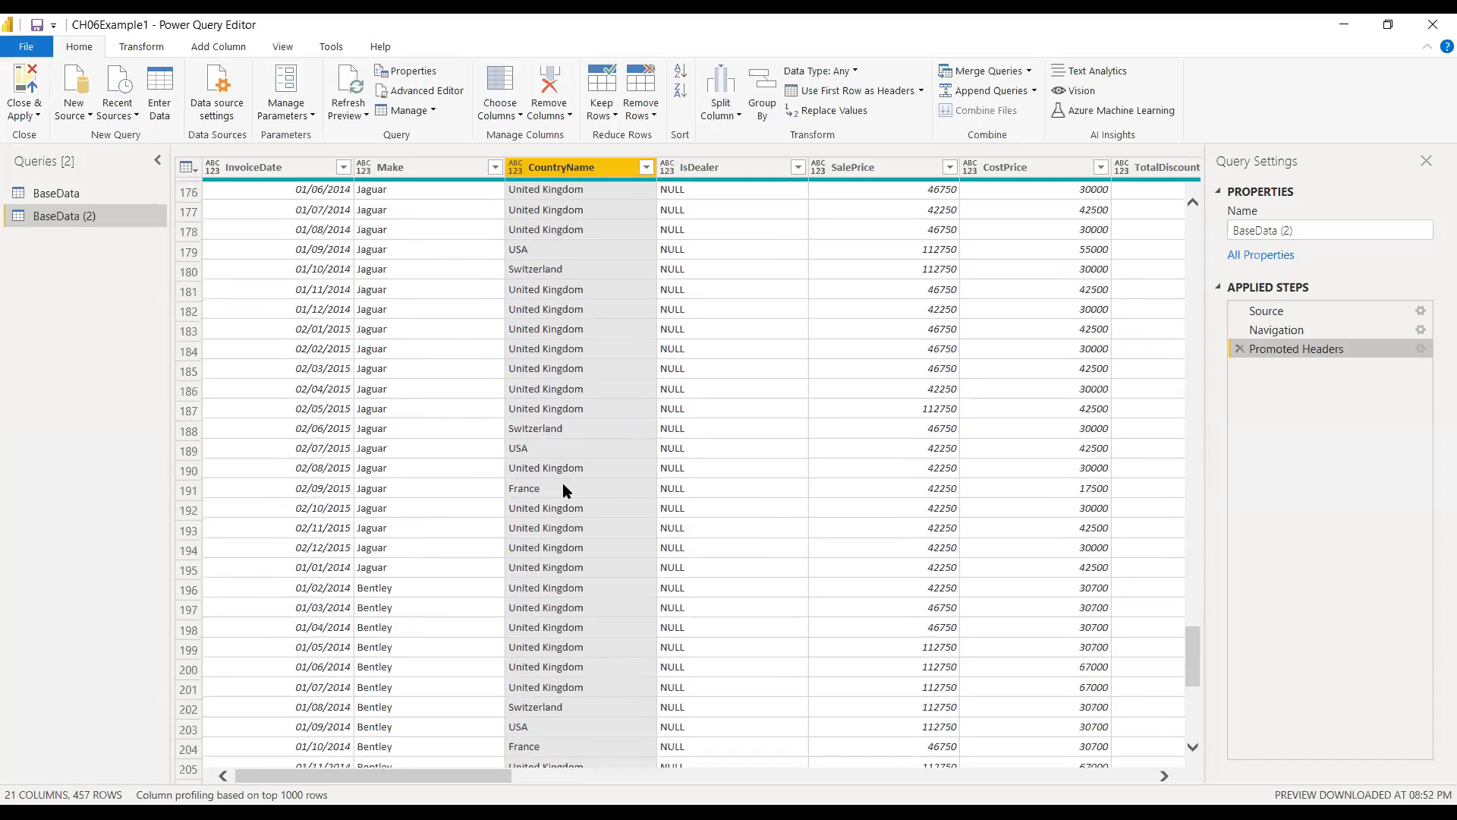
{"action": "scroll", "coordinate": [562, 483], "scroll_direction": "down", "scroll_amount": 15}
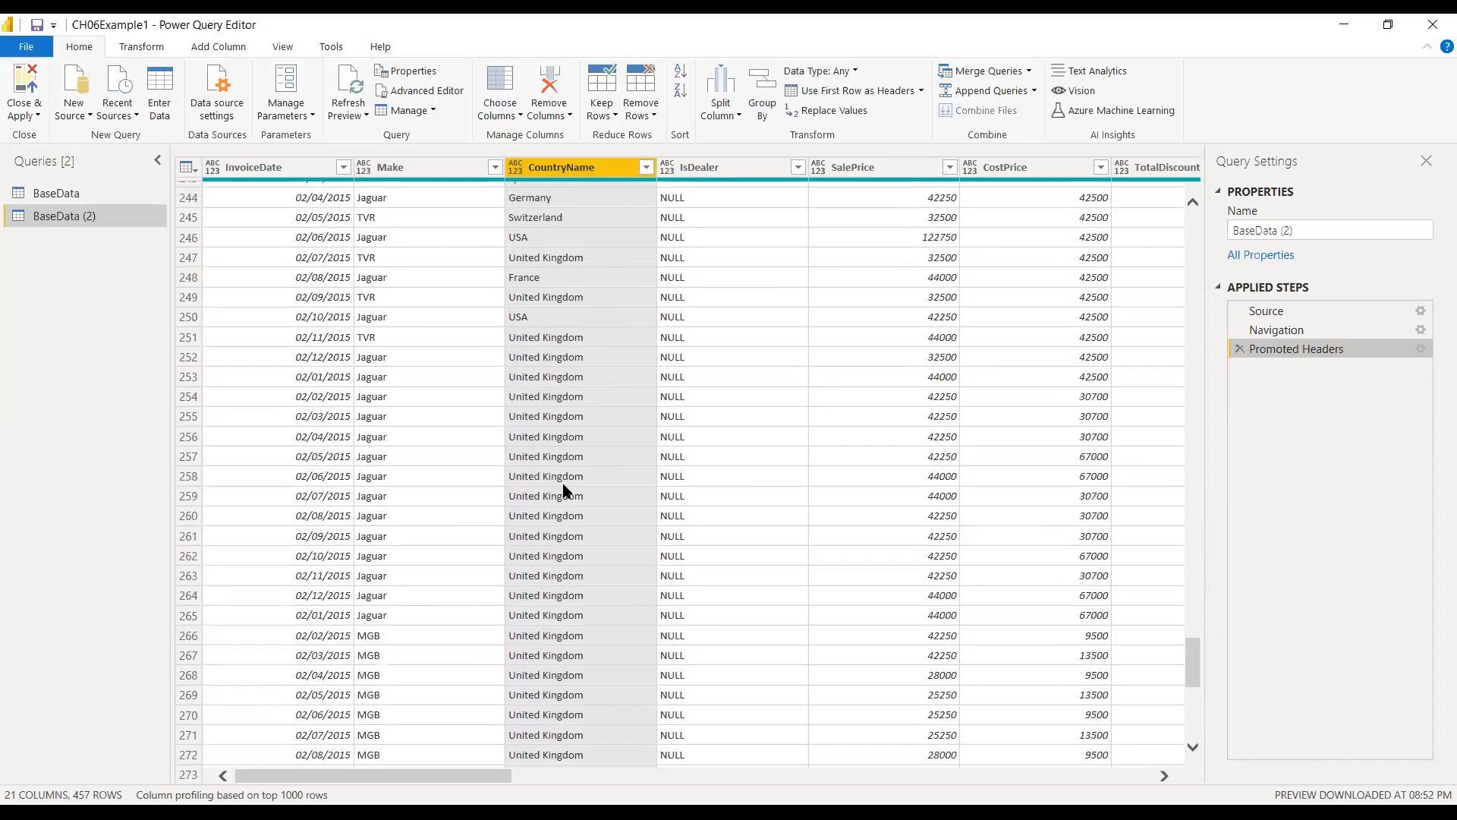
{"action": "scroll", "coordinate": [563, 489], "scroll_direction": "down", "scroll_amount": 20}
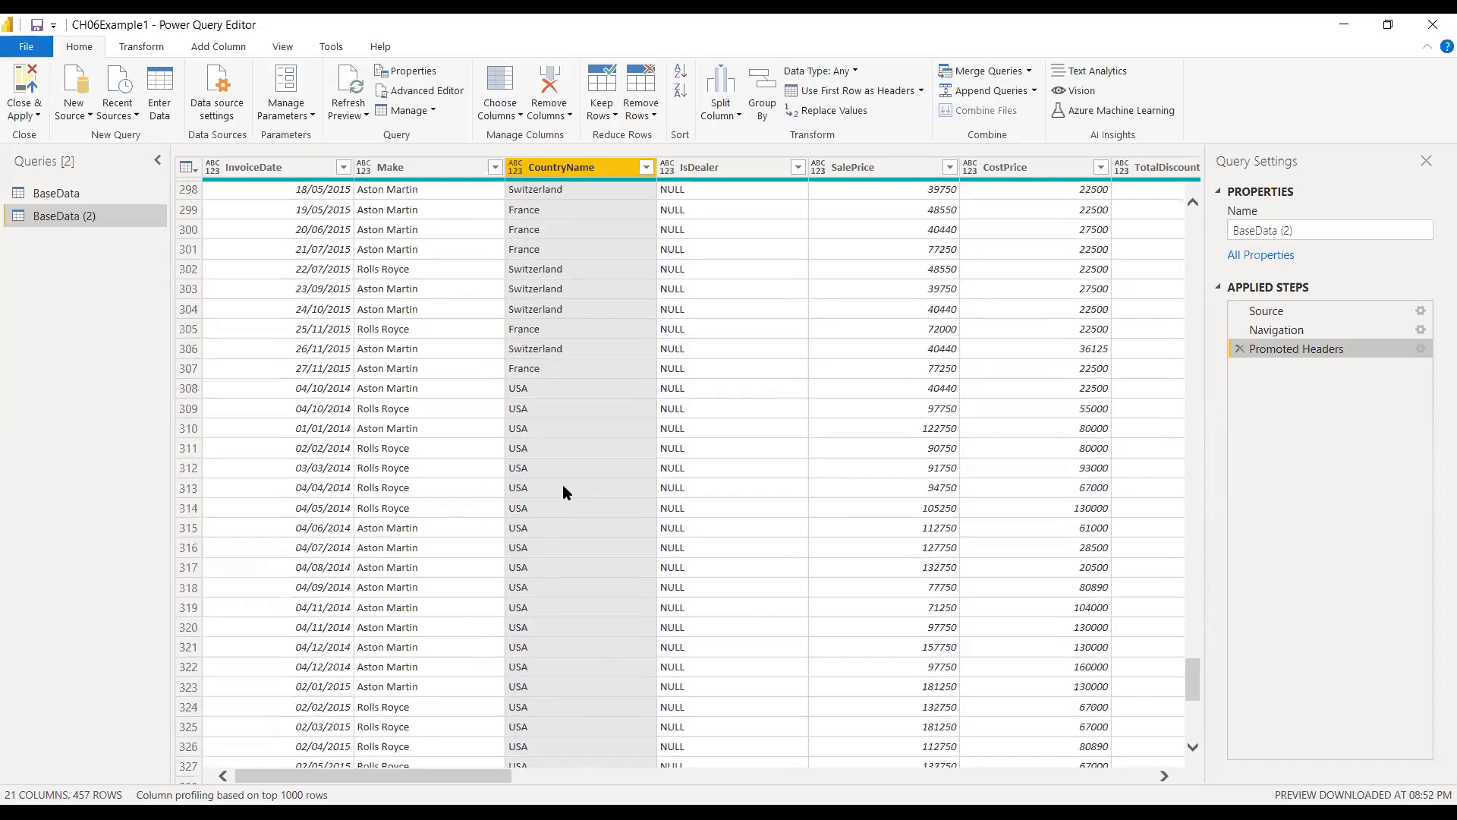
{"action": "scroll", "coordinate": [562, 490], "scroll_direction": "down", "scroll_amount": 20}
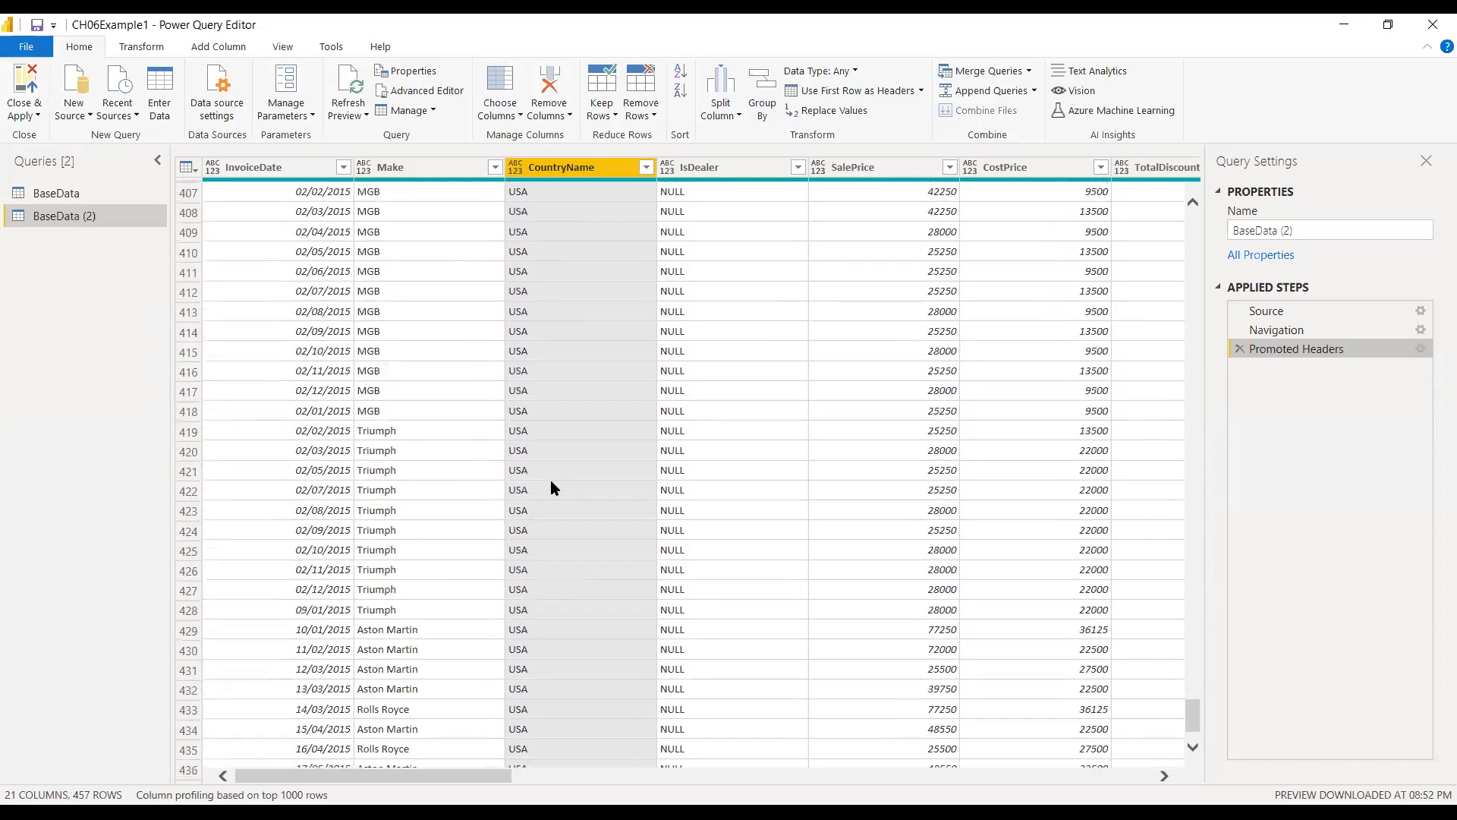
{"action": "scroll", "coordinate": [559, 471], "scroll_direction": "up", "scroll_amount": 20}
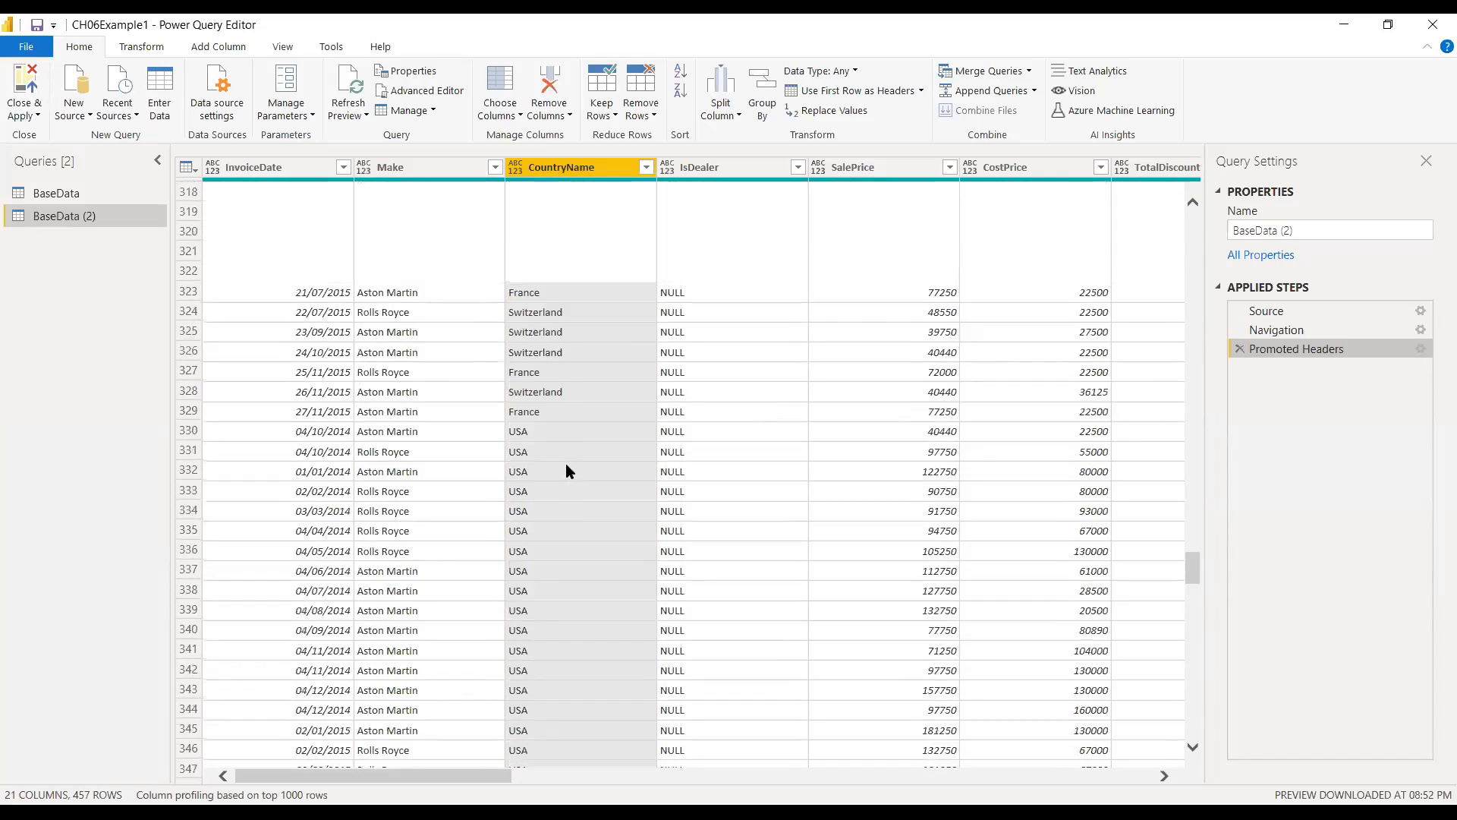
{"action": "scroll", "coordinate": [566, 465], "scroll_direction": "up", "scroll_amount": 20}
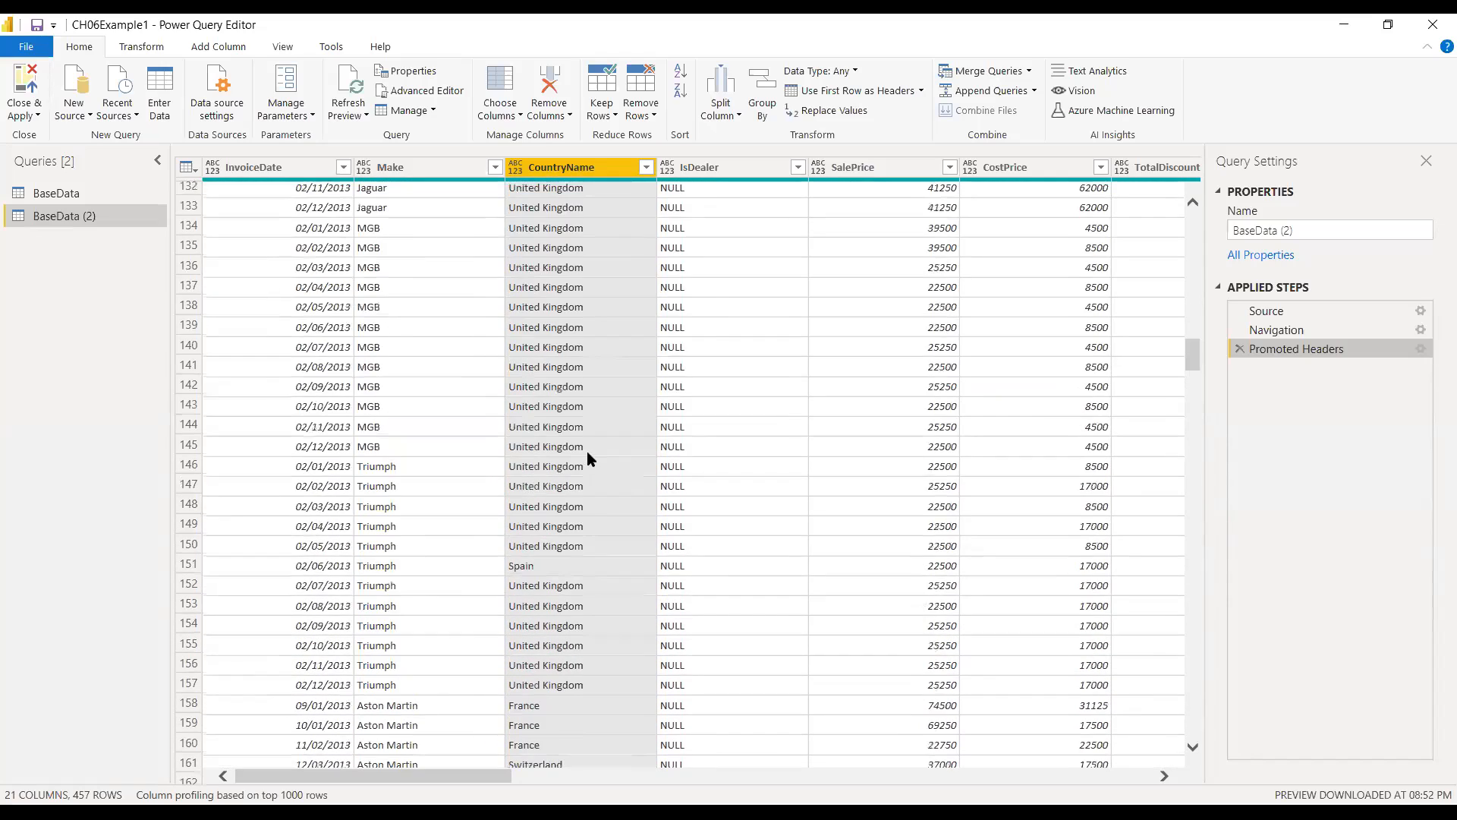
{"action": "scroll", "coordinate": [616, 439], "scroll_direction": "up", "scroll_amount": 20}
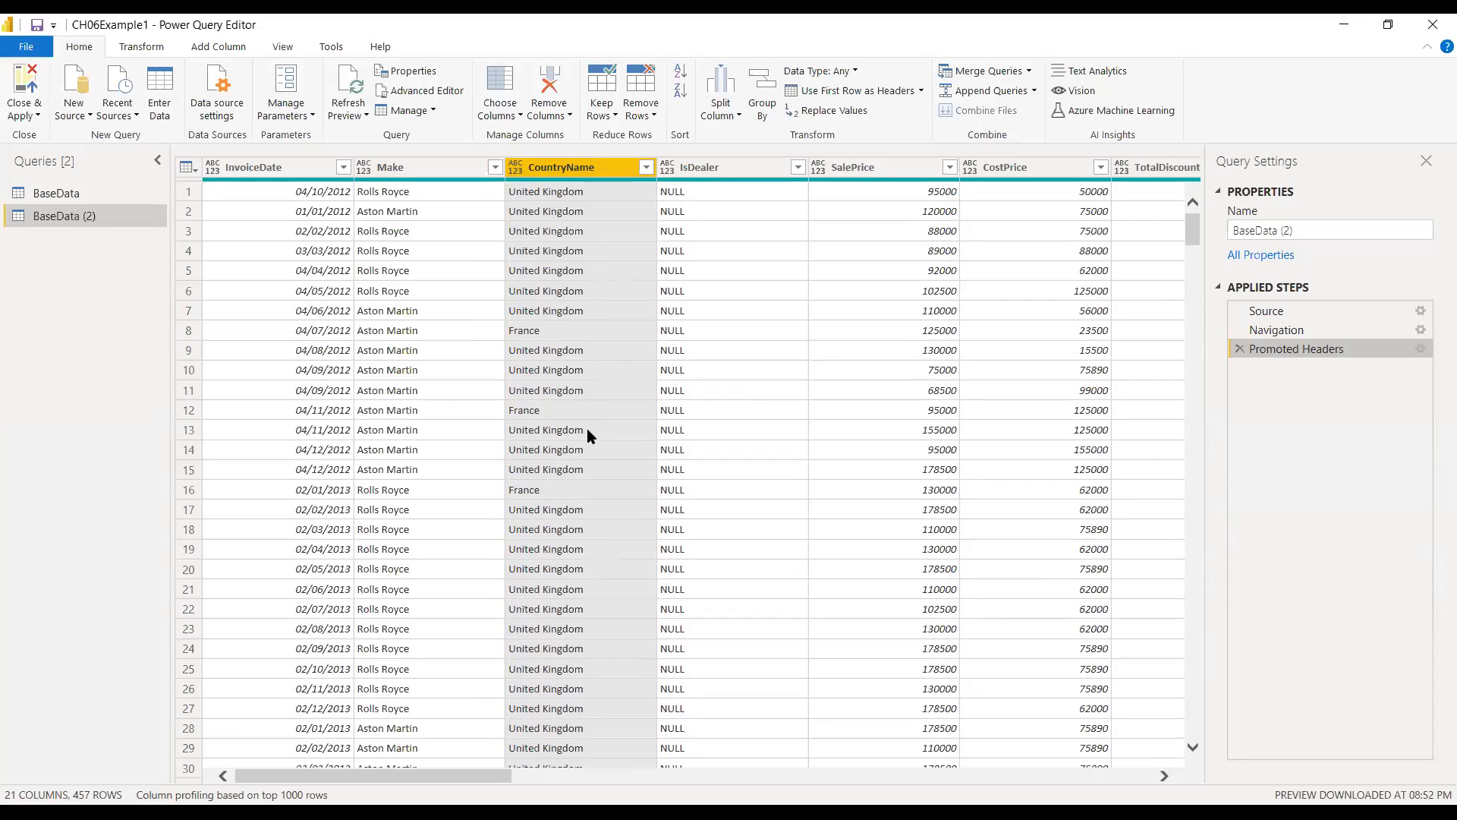
- Split the CountryName column by the Space delimiter at the left-most delimiter
{"action": "left_click", "coordinate": [732, 116]}
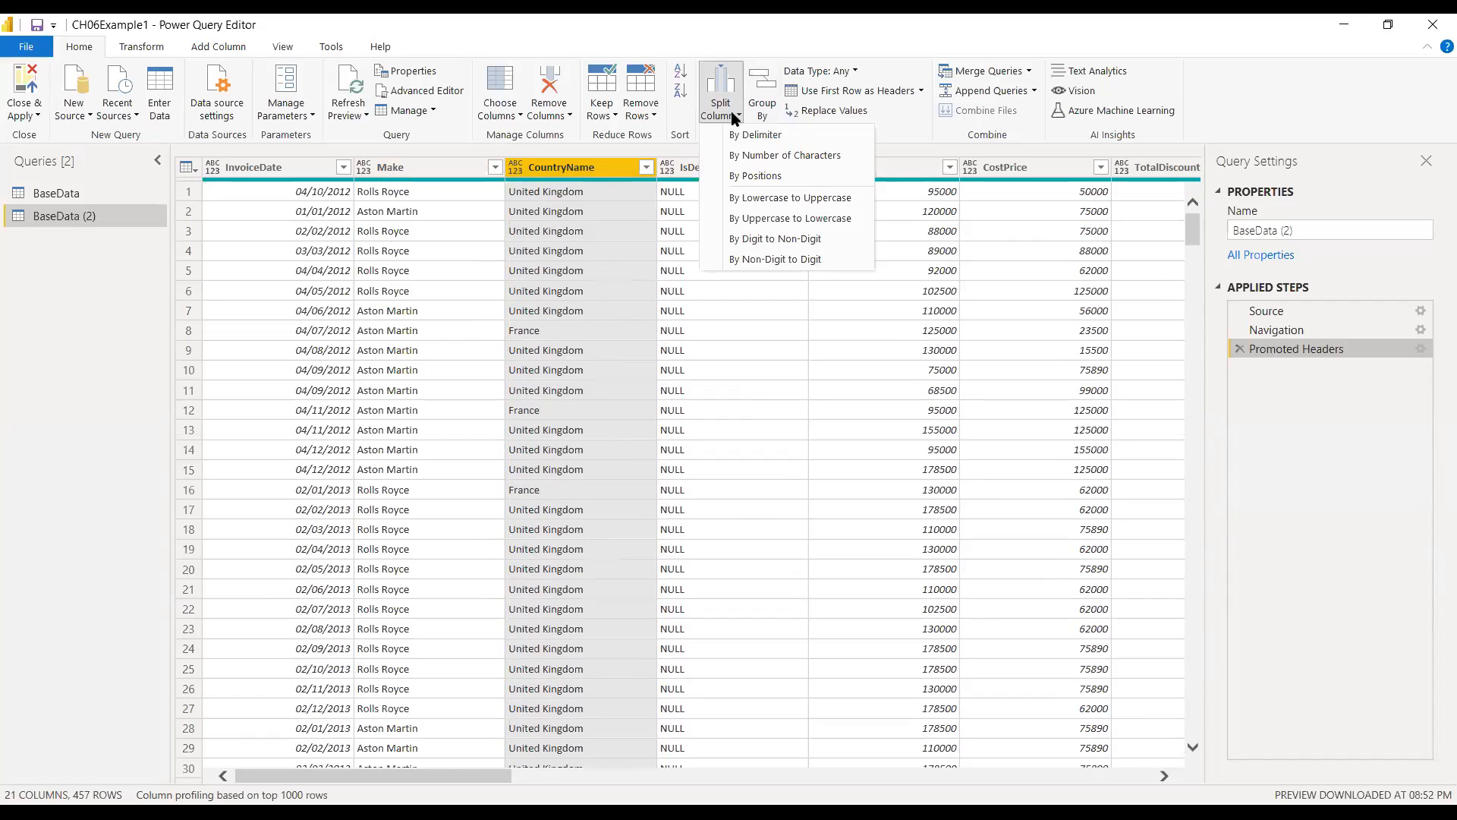
{"action": "left_click", "coordinate": [763, 137]}
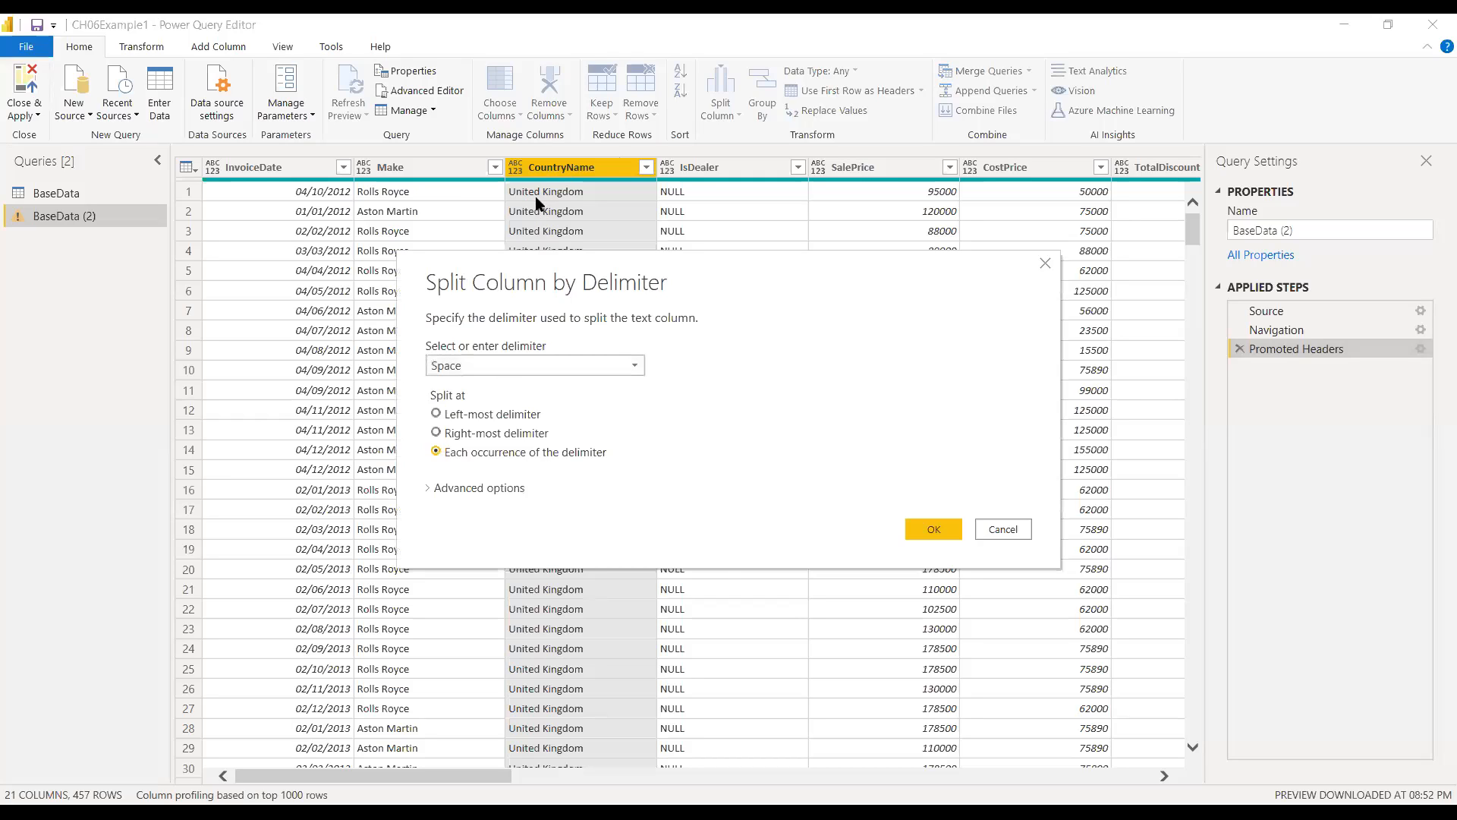
{"action": "left_click", "coordinate": [604, 368]}
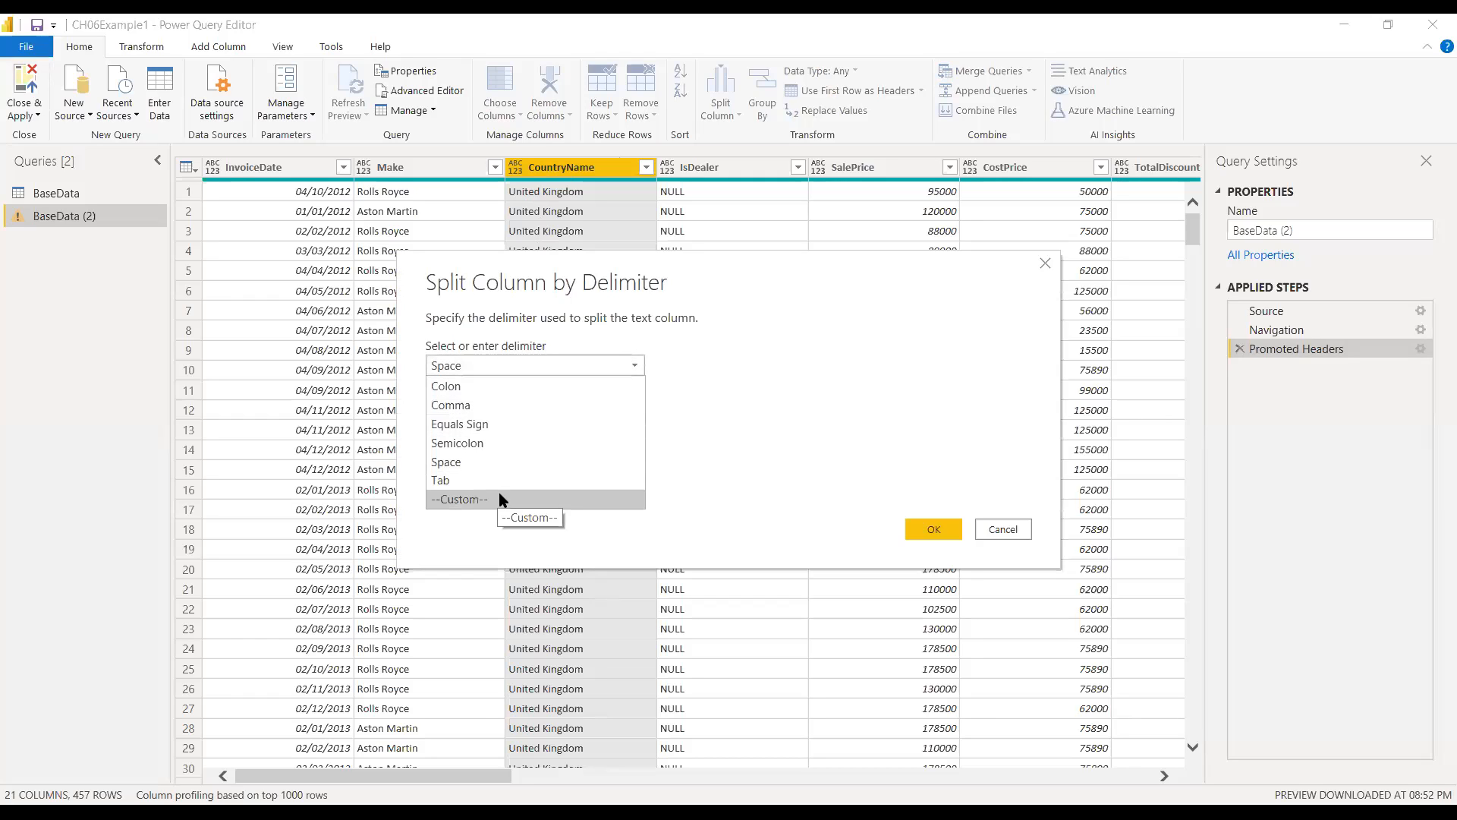
{"action": "left_click", "coordinate": [758, 317]}
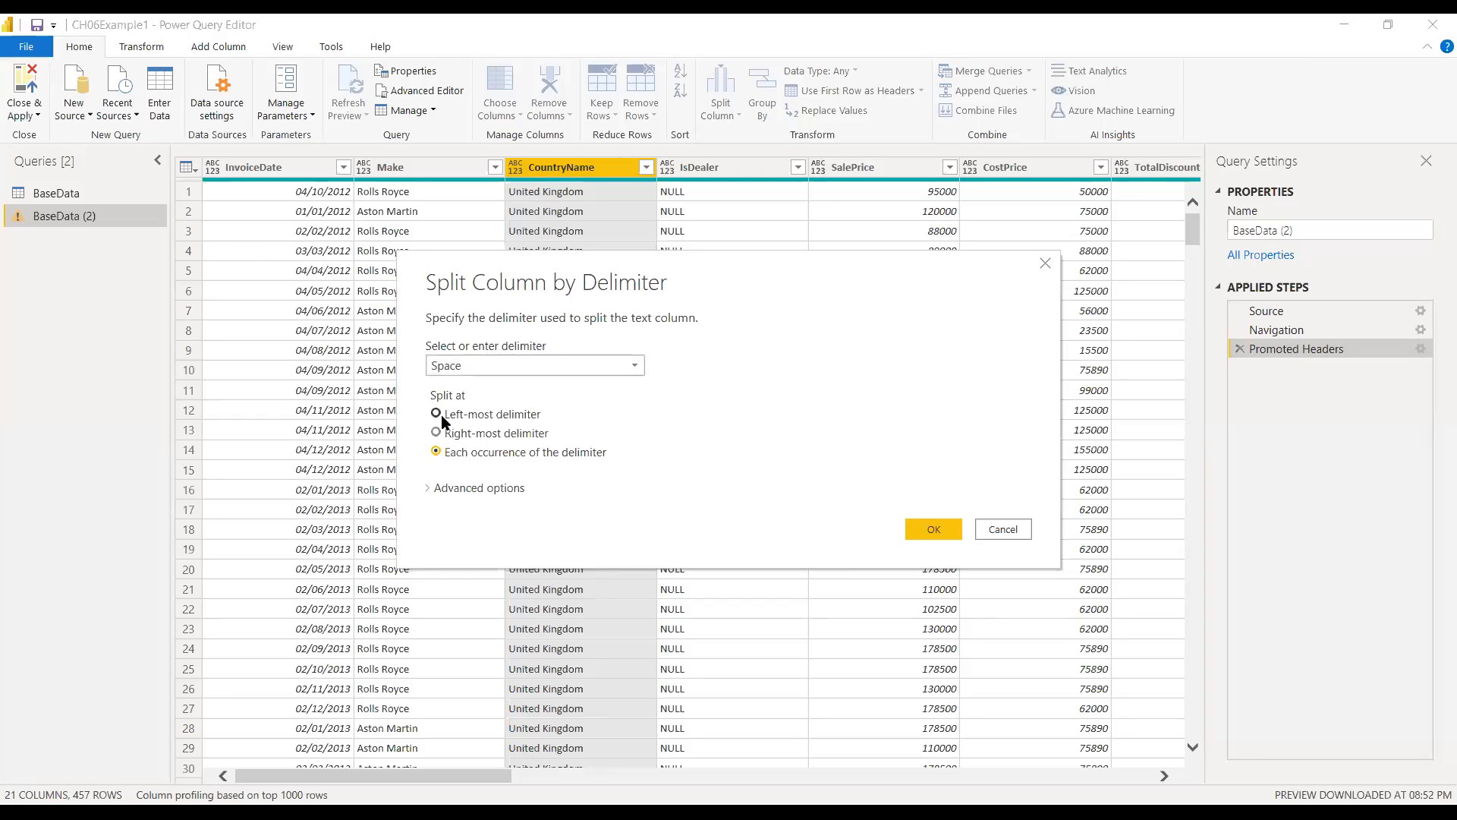
{"action": "left_click", "coordinate": [438, 433]}
{"action": "left_click", "coordinate": [436, 453]}
{"action": "left_click", "coordinate": [513, 415]}
{"action": "left_click", "coordinate": [932, 531]}
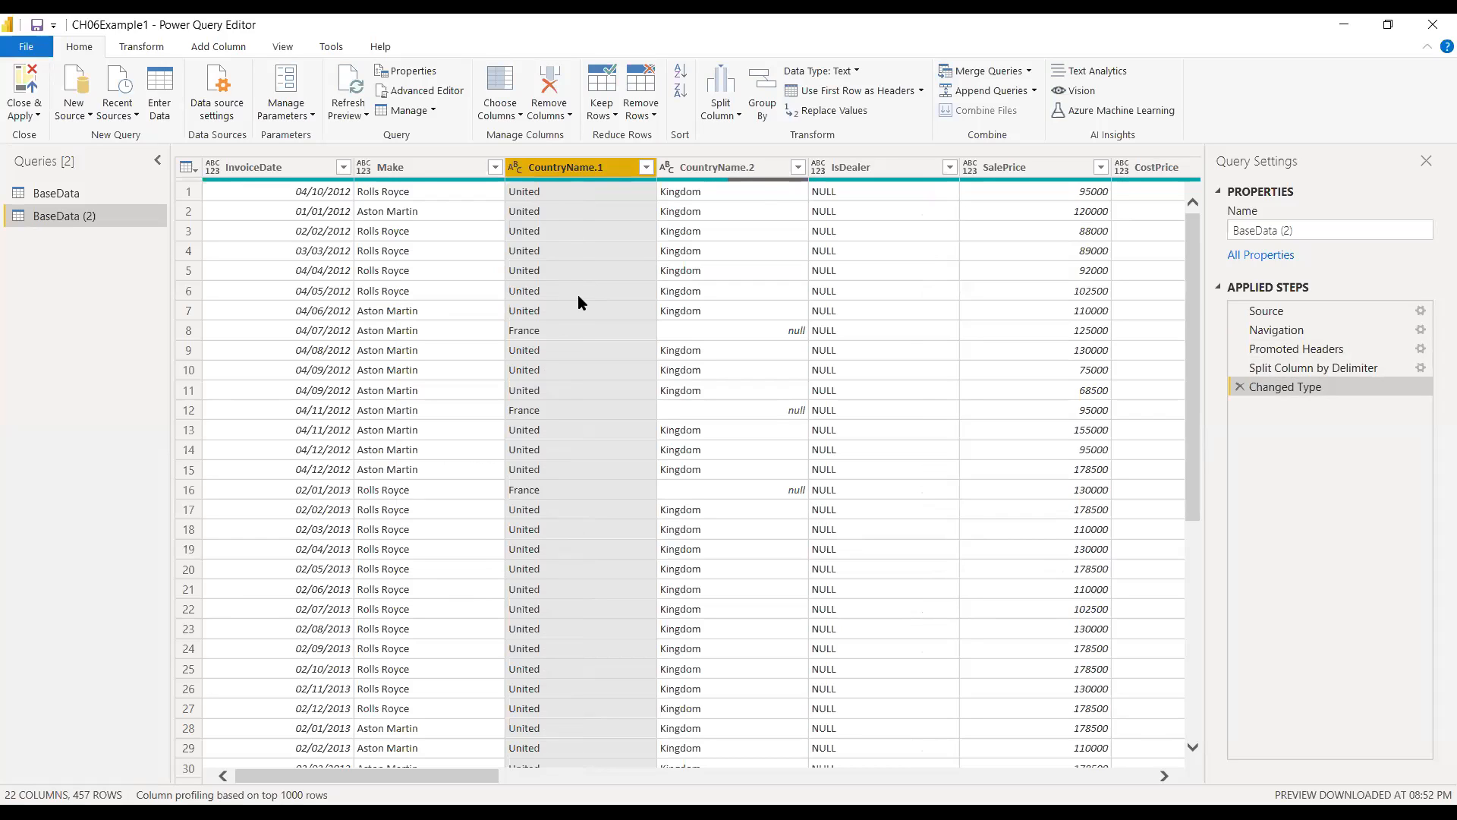
- Examine the split CountryName.1 and CountryName.2 columns, comparing single-word countries such as France with their second-column values
{"action": "left_click", "coordinate": [748, 167]}
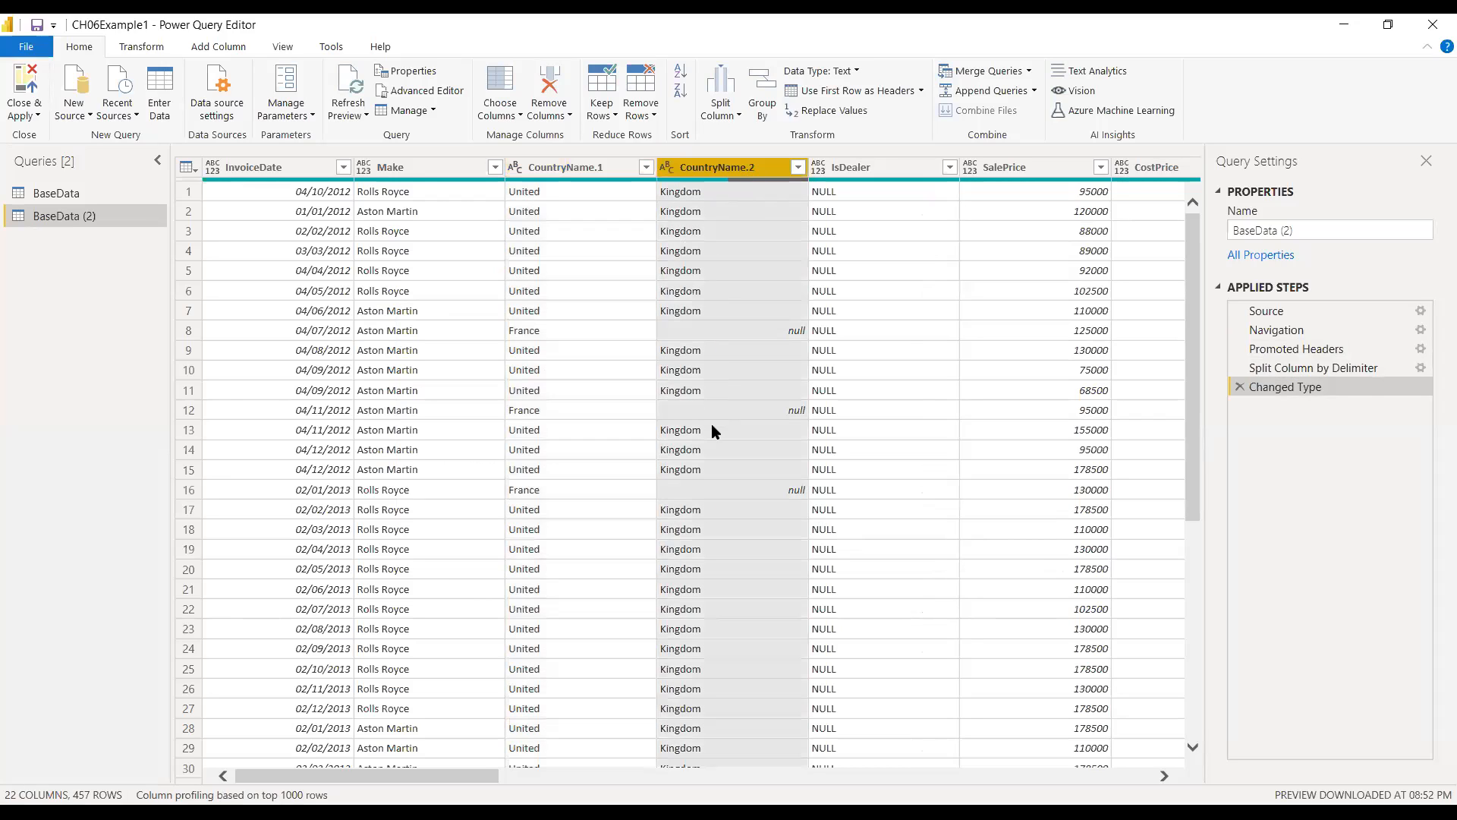
{"action": "left_click", "coordinate": [539, 335]}
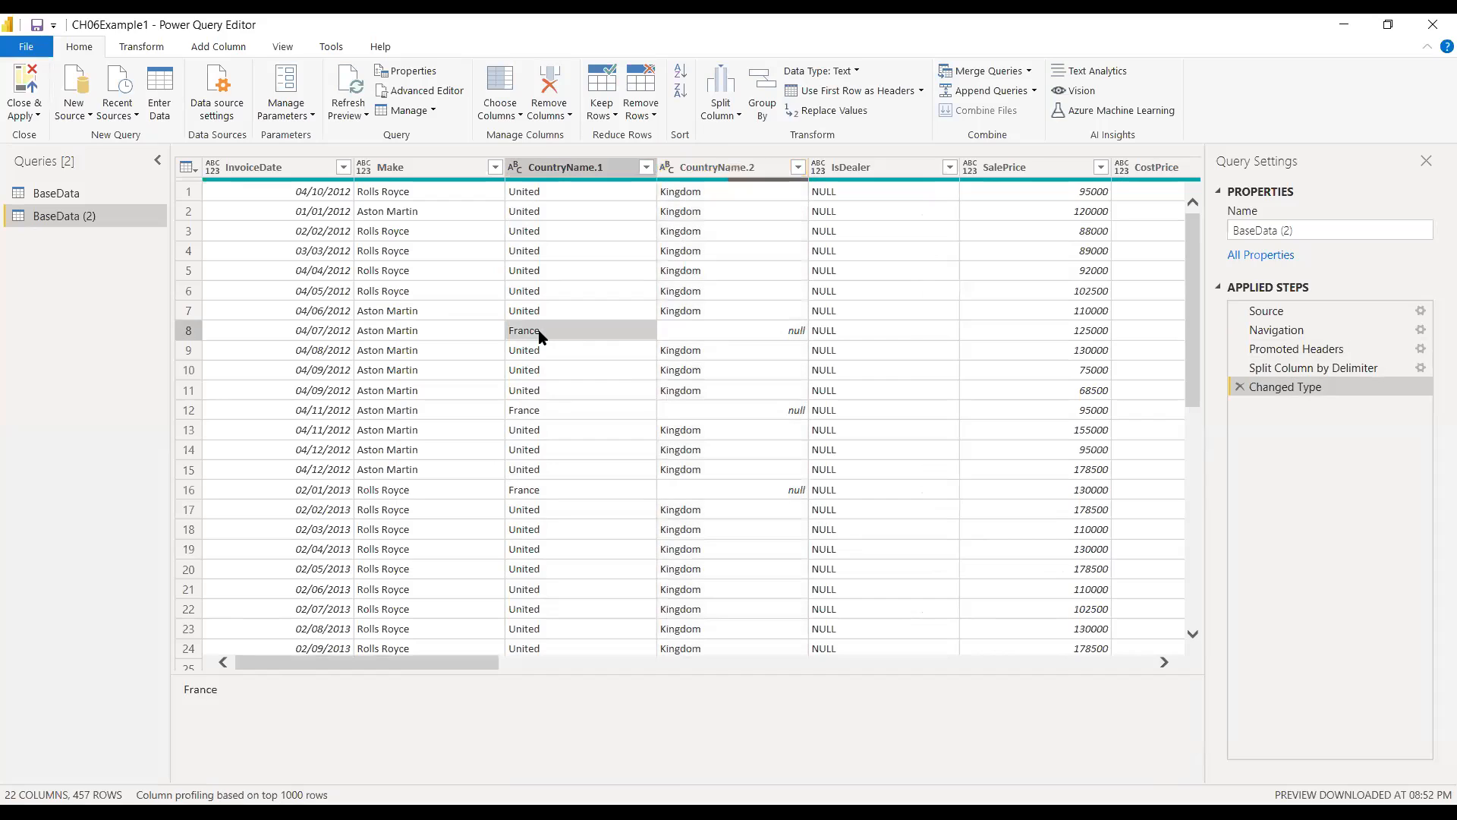
{"action": "left_click", "coordinate": [721, 329]}
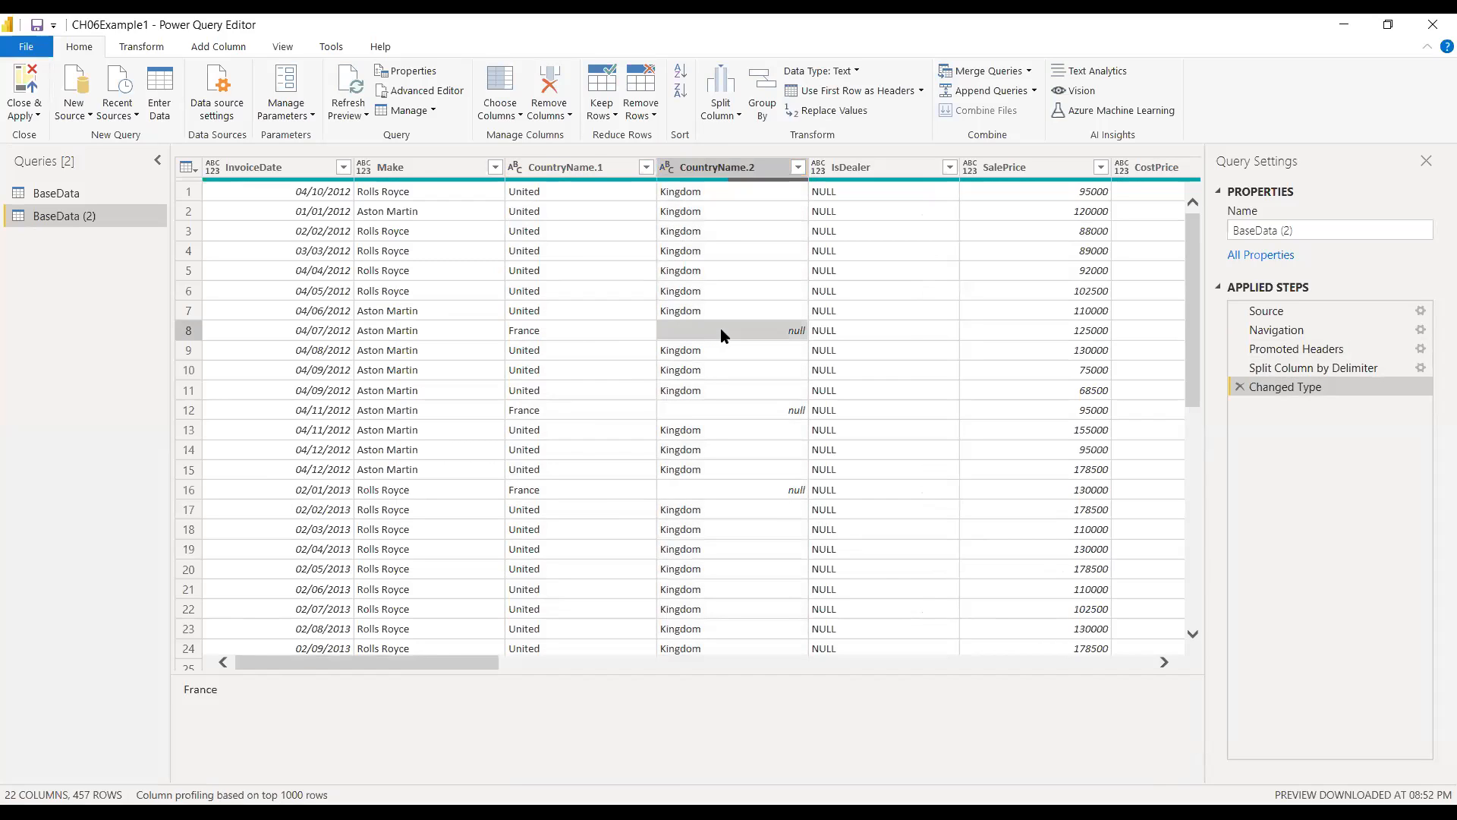
{"action": "left_click", "coordinate": [603, 331]}
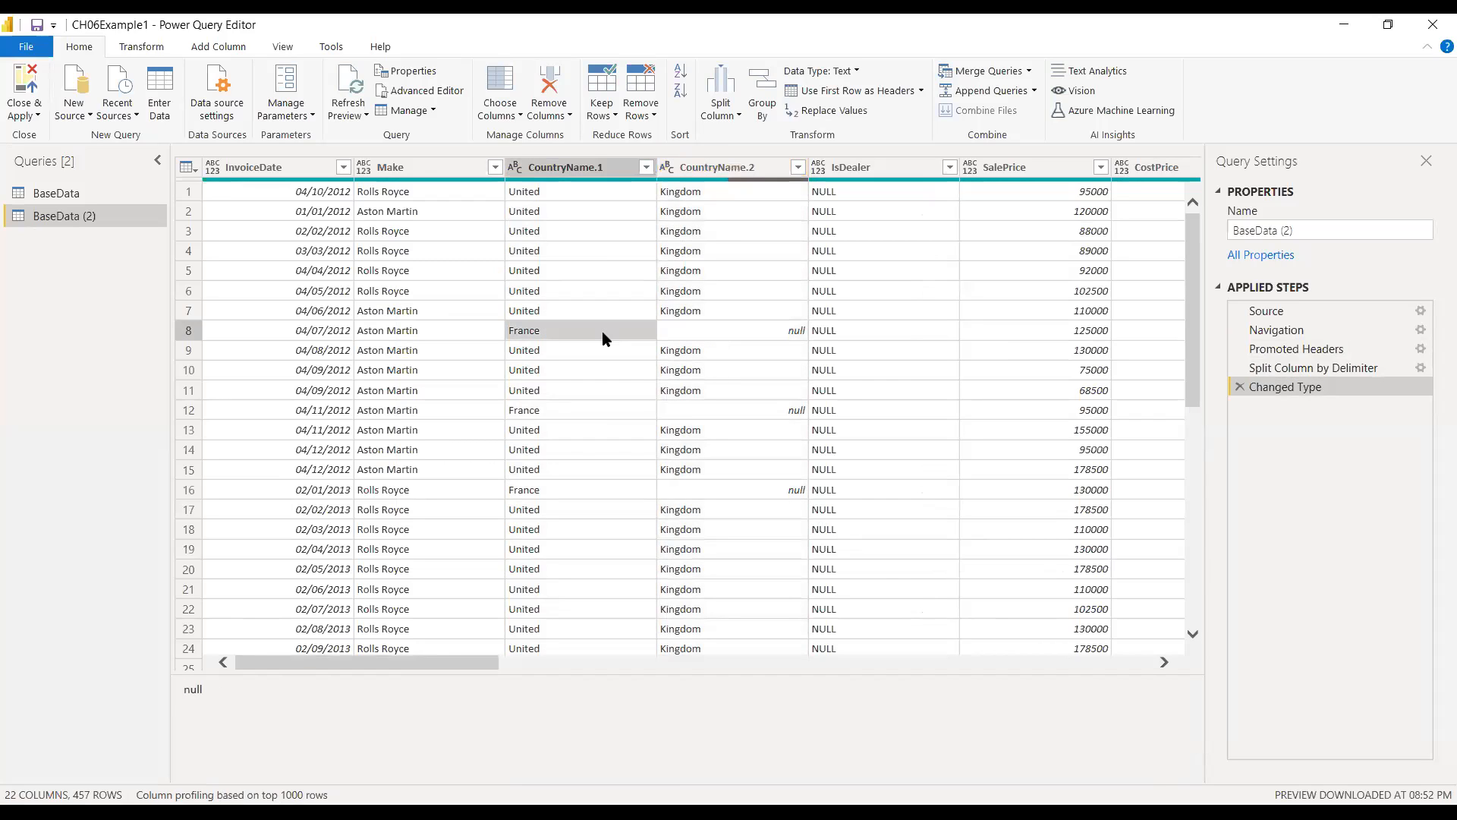
{"action": "left_click", "coordinate": [801, 332]}
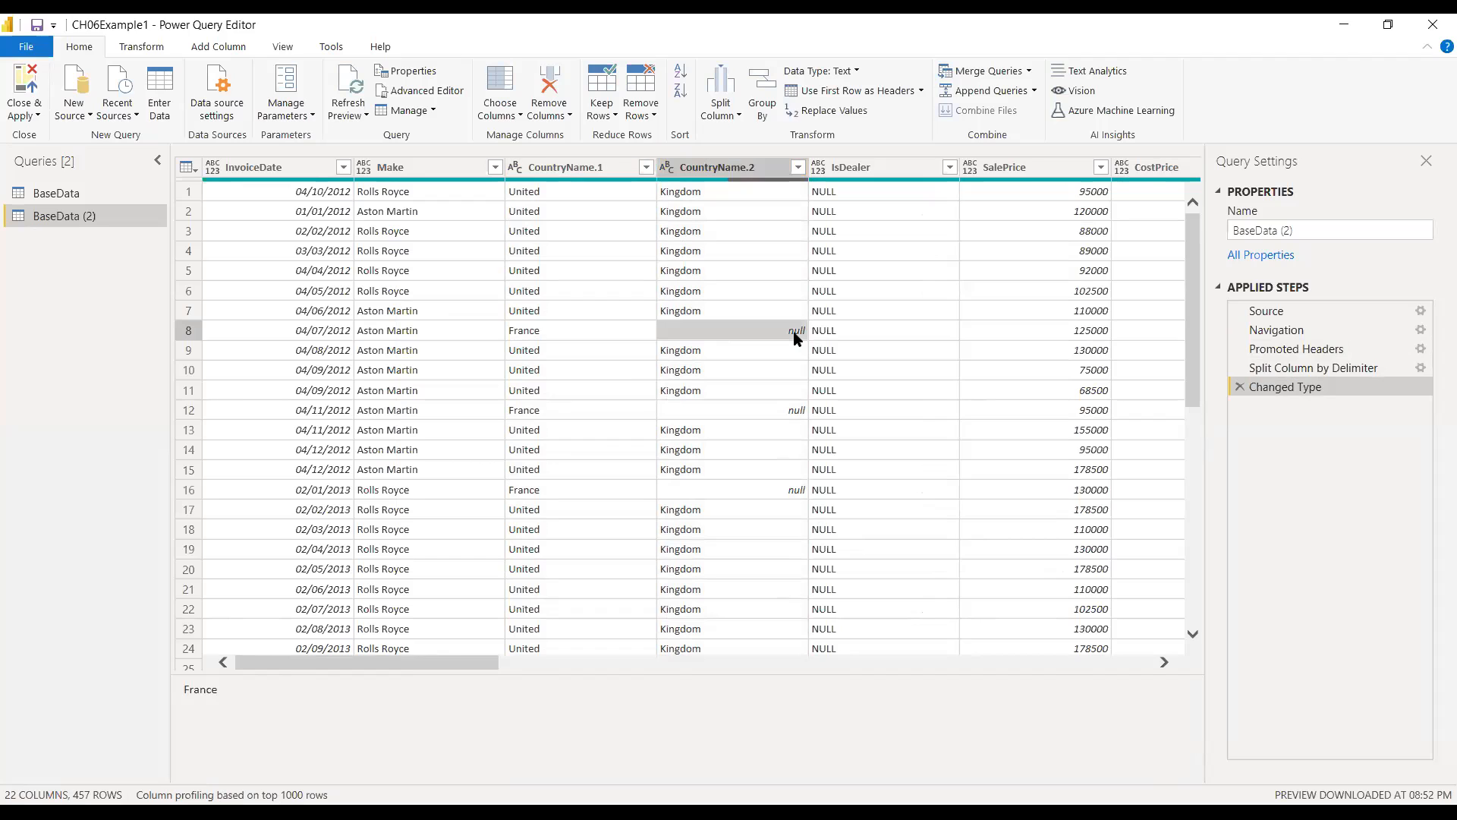
{"action": "left_click", "coordinate": [786, 410]}
{"action": "scroll", "coordinate": [789, 452], "scroll_direction": "down", "scroll_amount": 1}
{"action": "left_click", "coordinate": [788, 419]}
{"action": "scroll", "coordinate": [789, 441], "scroll_direction": "down", "scroll_amount": 8}
{"action": "scroll", "coordinate": [786, 457], "scroll_direction": "up", "scroll_amount": 3}
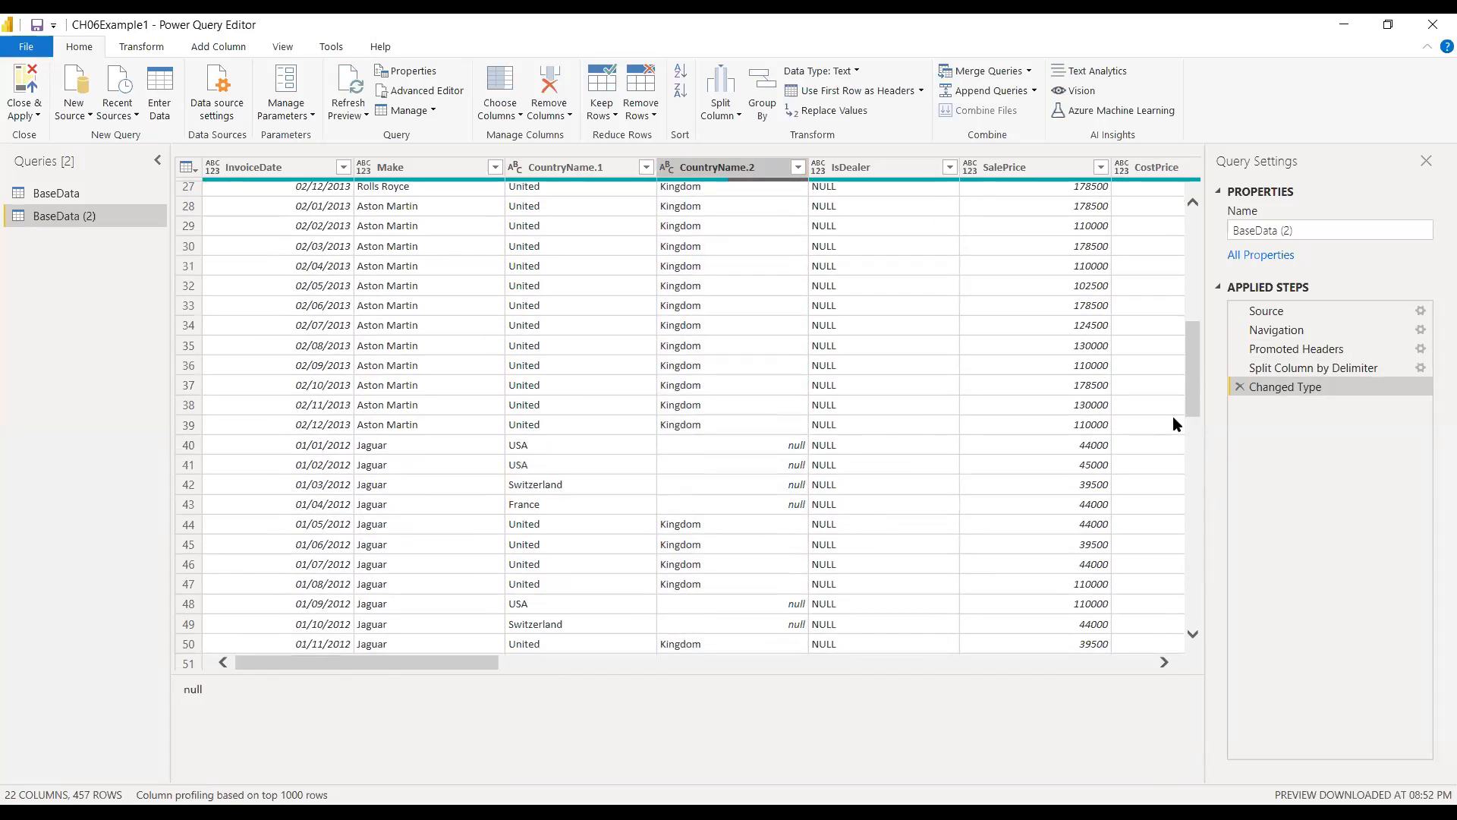
- Delete the Changed Type and Split Column by Delimiter steps from the BaseData (2) query
{"action": "left_click", "coordinate": [1240, 388]}
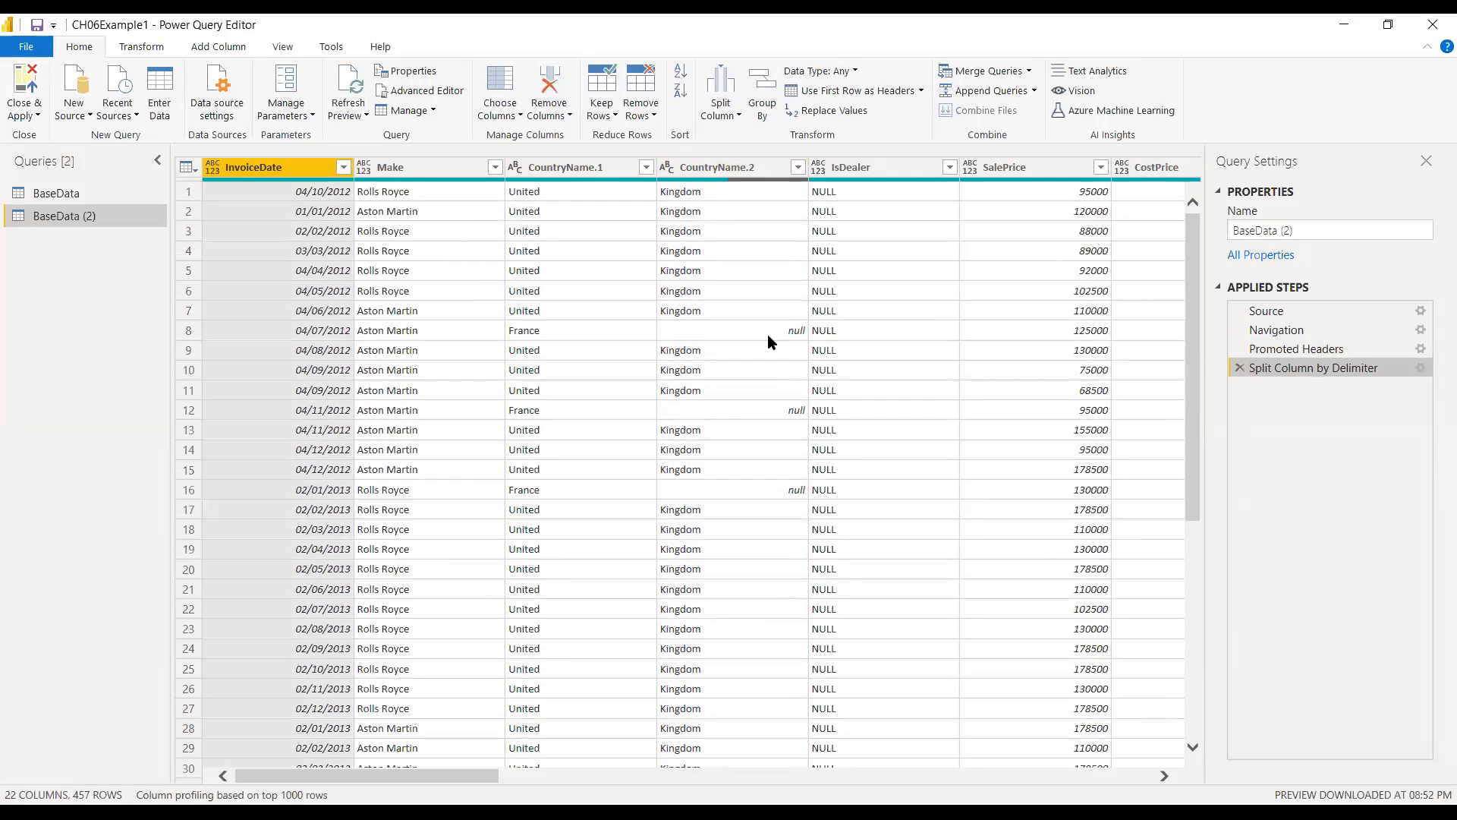
{"action": "left_click", "coordinate": [1239, 368]}
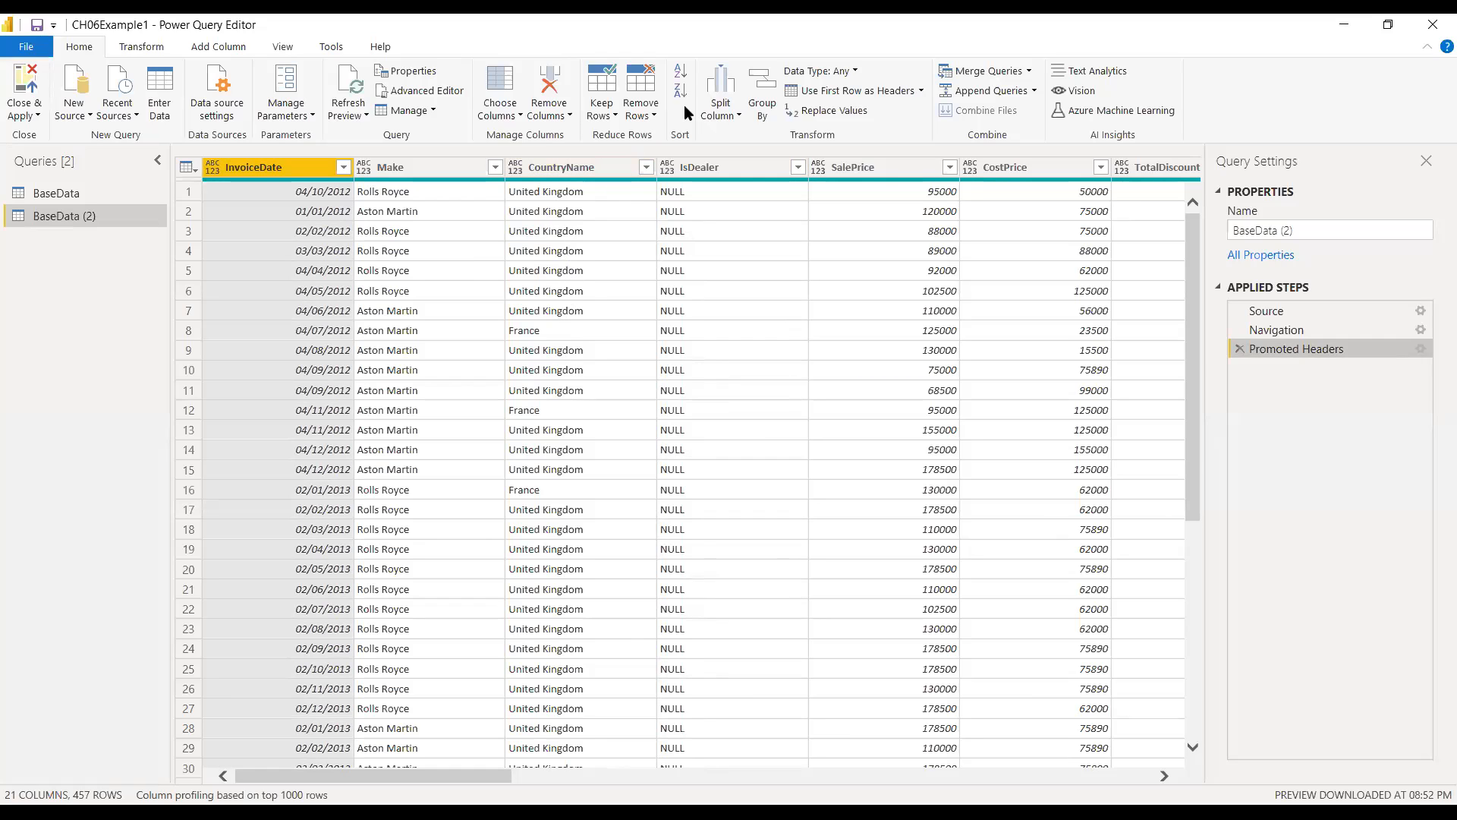
- Split the InvoiceDate column by number of characters, using 5 characters
{"action": "left_click", "coordinate": [733, 118]}
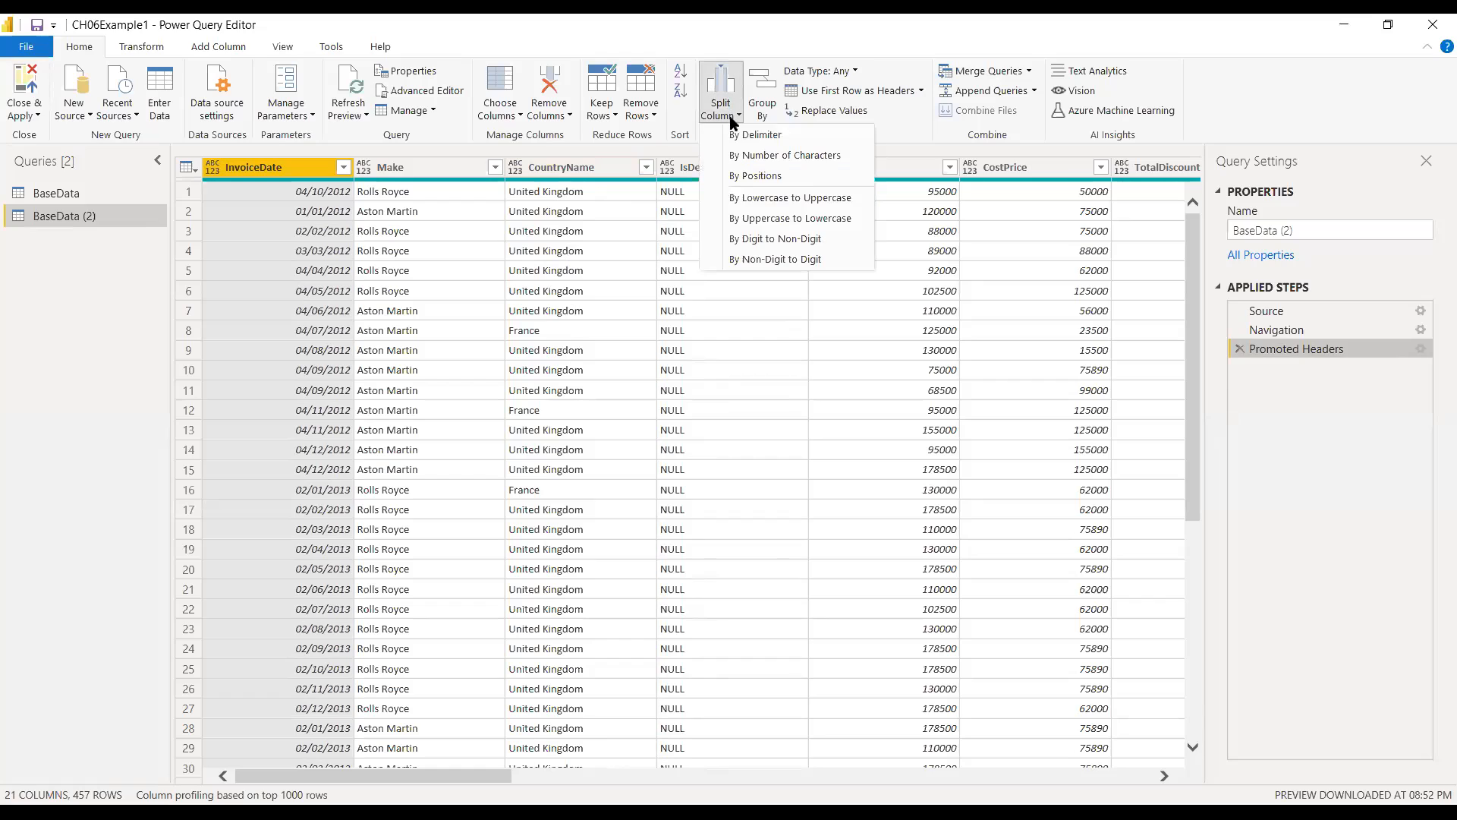
{"action": "left_click", "coordinate": [834, 162]}
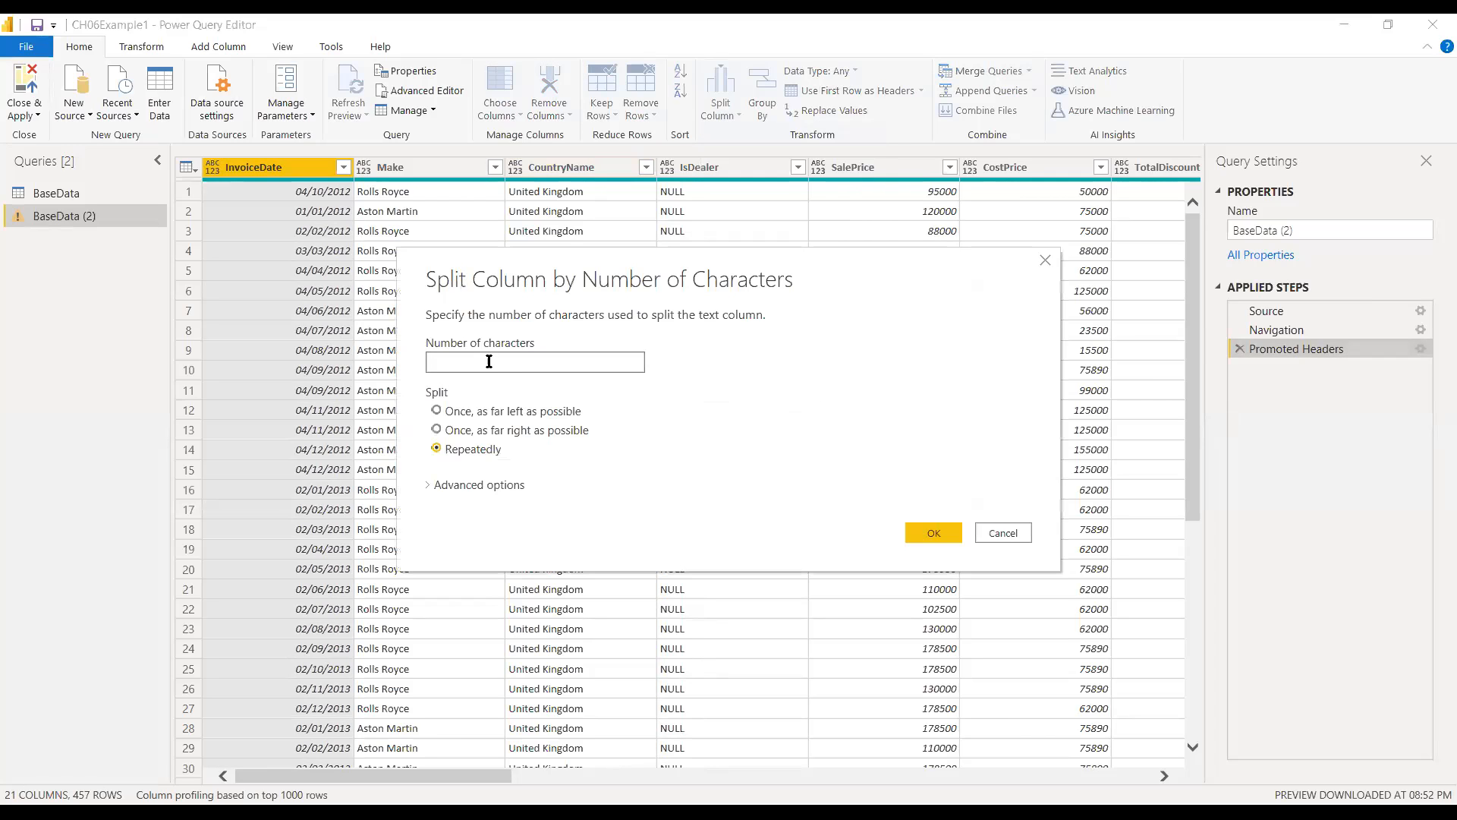
{"action": "type", "text": "5"}
{"action": "left_click", "coordinate": [933, 534]}
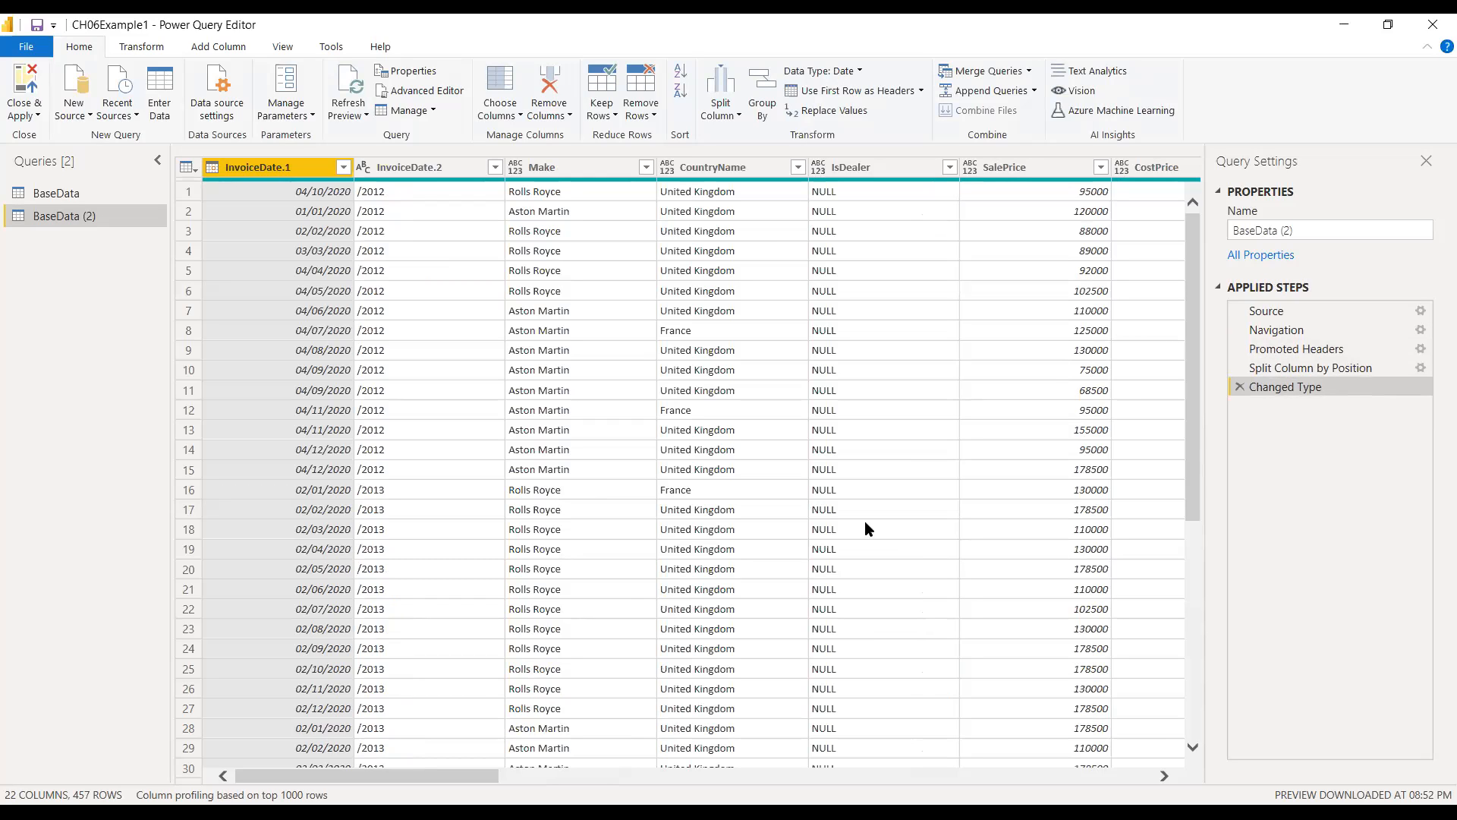
- Widen the InvoiceNumber column so that its full values fit
{"action": "left_click", "coordinate": [691, 171]}
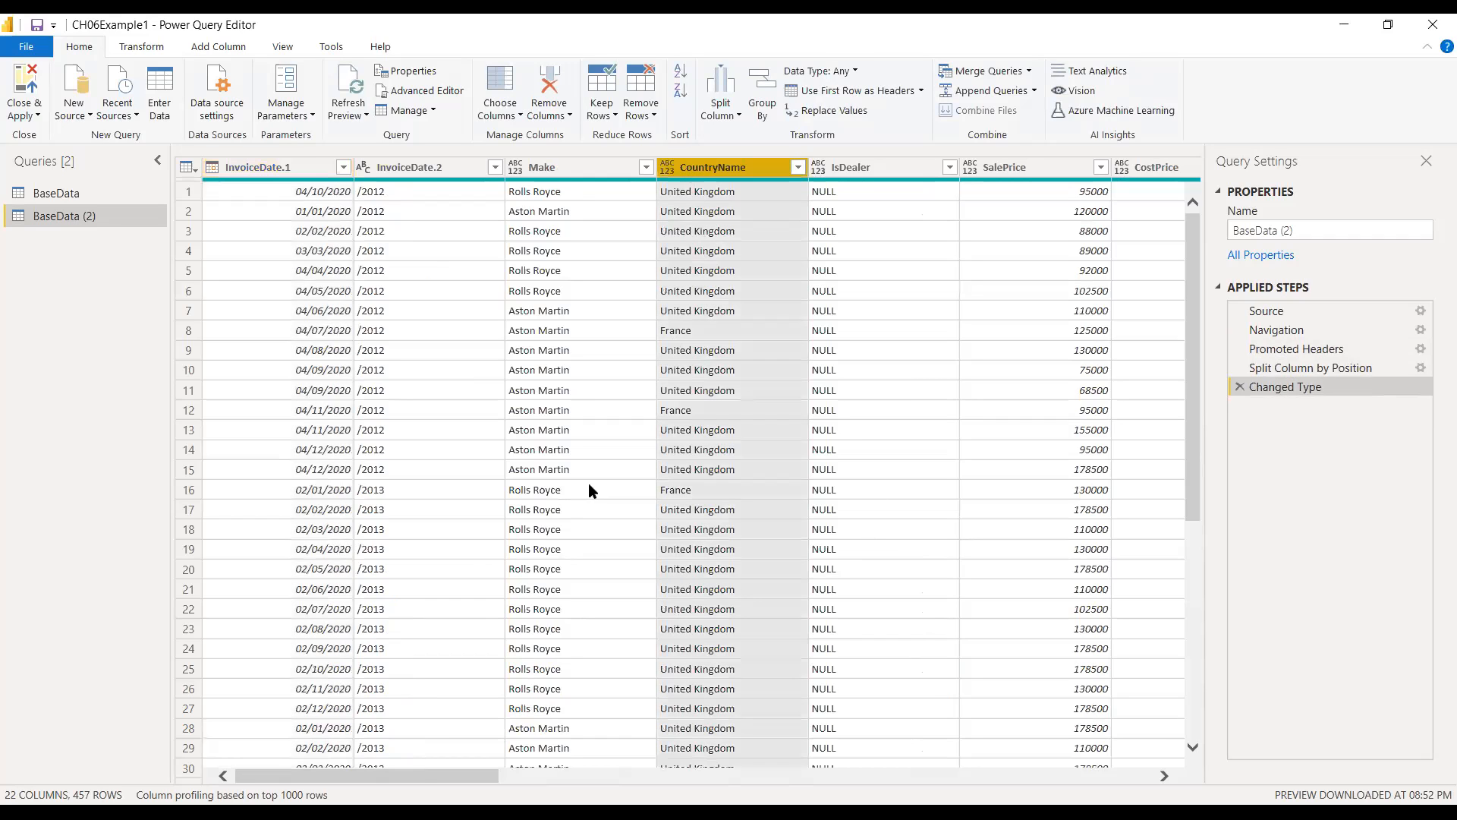
{"action": "left_click_drag", "start_coordinate": [413, 776], "coordinate": [1164, 759]}
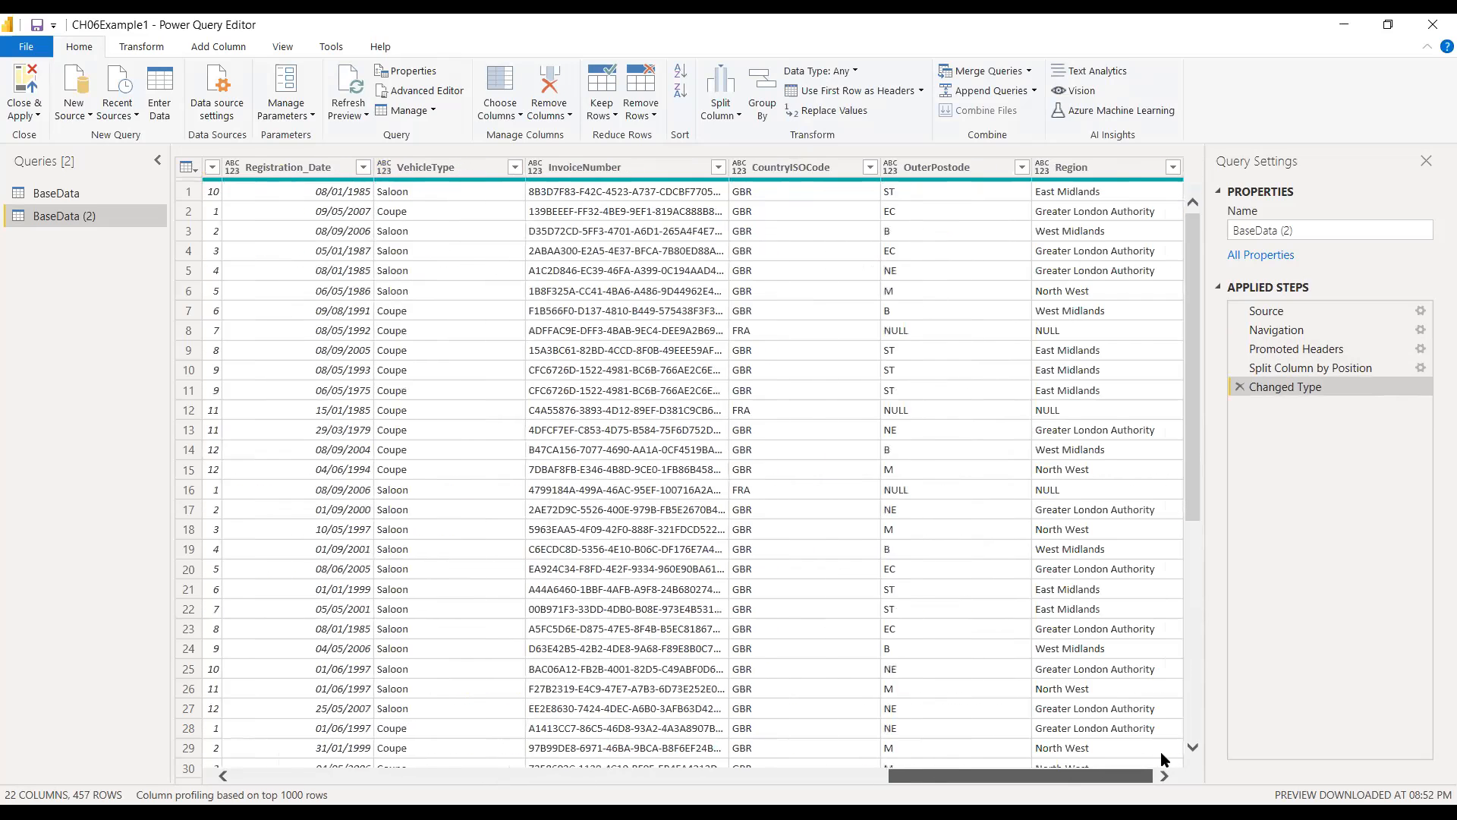
{"action": "left_click", "coordinate": [657, 176]}
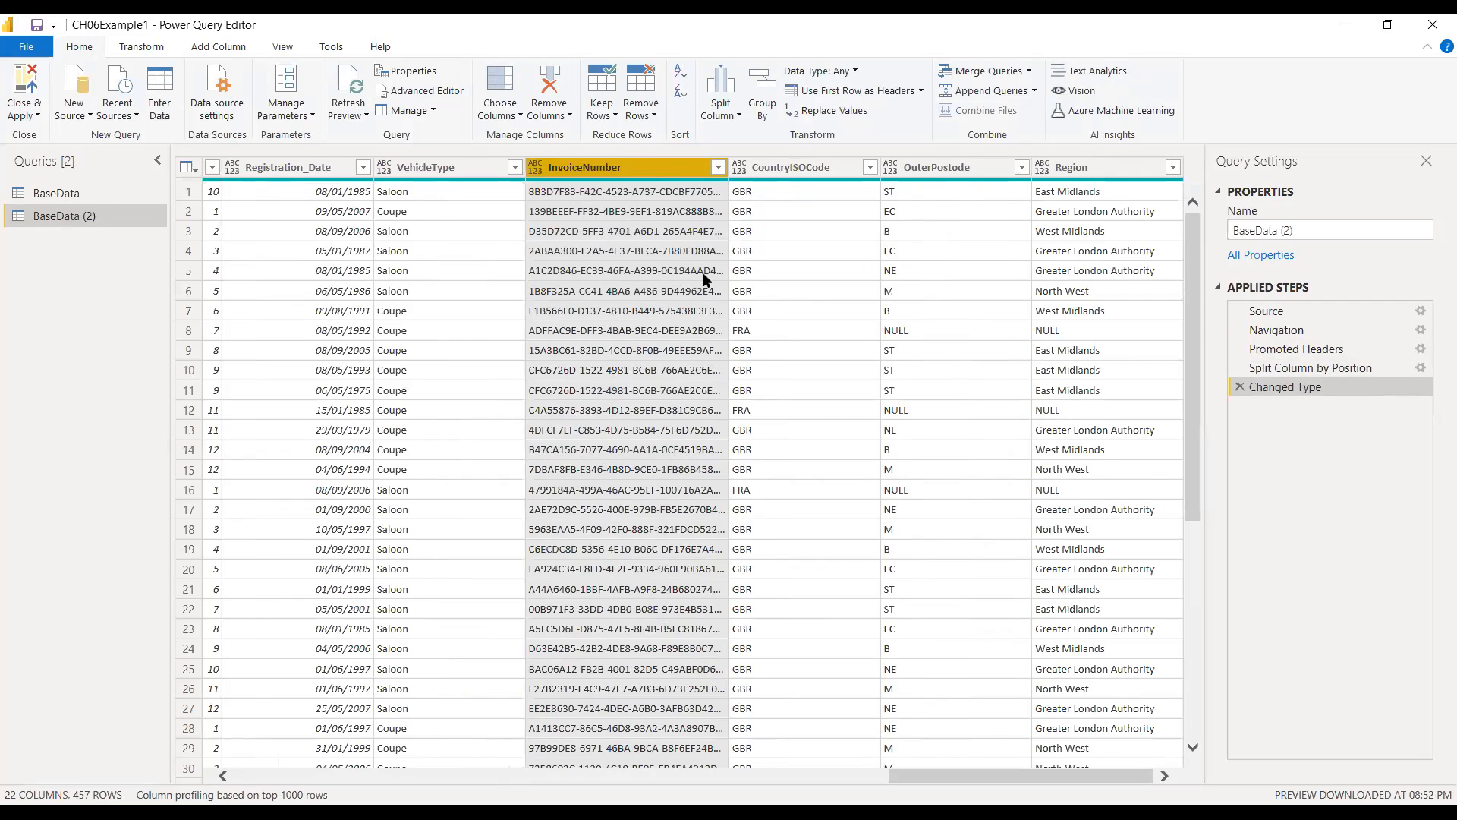
{"action": "left_click_drag", "start_coordinate": [730, 175], "coordinate": [831, 174]}
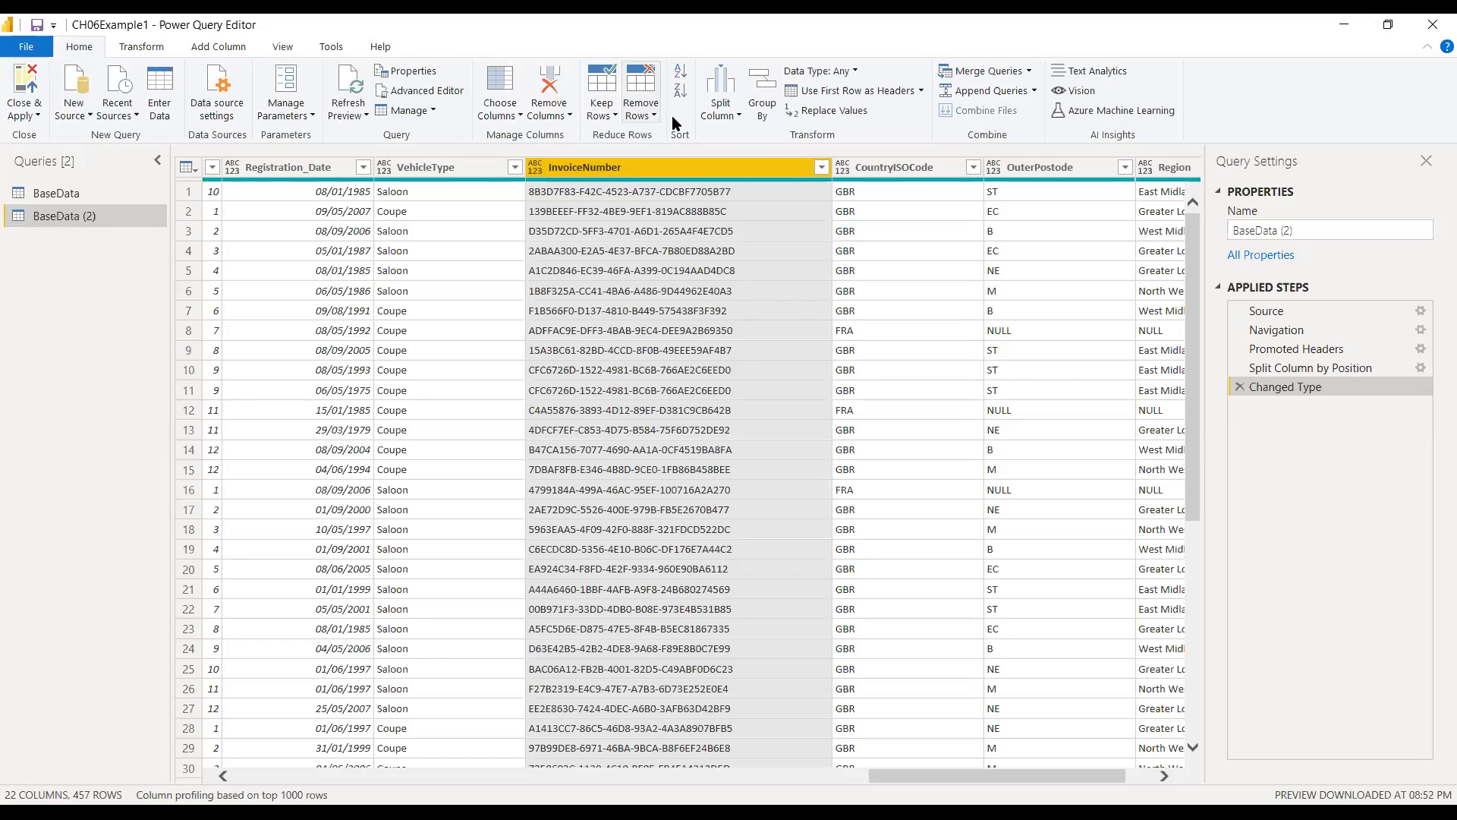
- Split the InvoiceNumber column at each occurrence of the custom delimiter "-" and review the resulting columns
{"action": "left_click", "coordinate": [723, 113]}
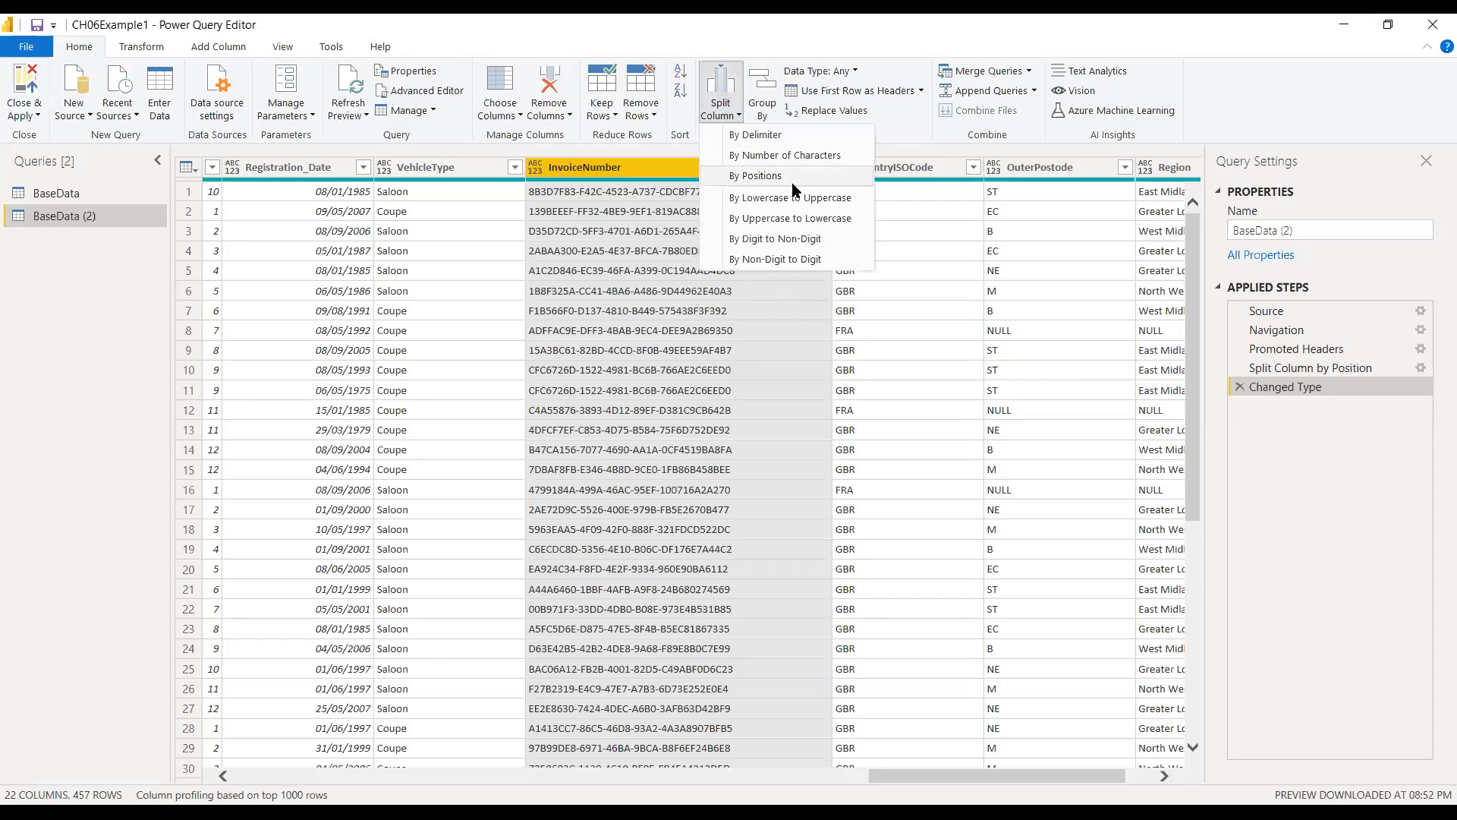
{"action": "left_click", "coordinate": [822, 135]}
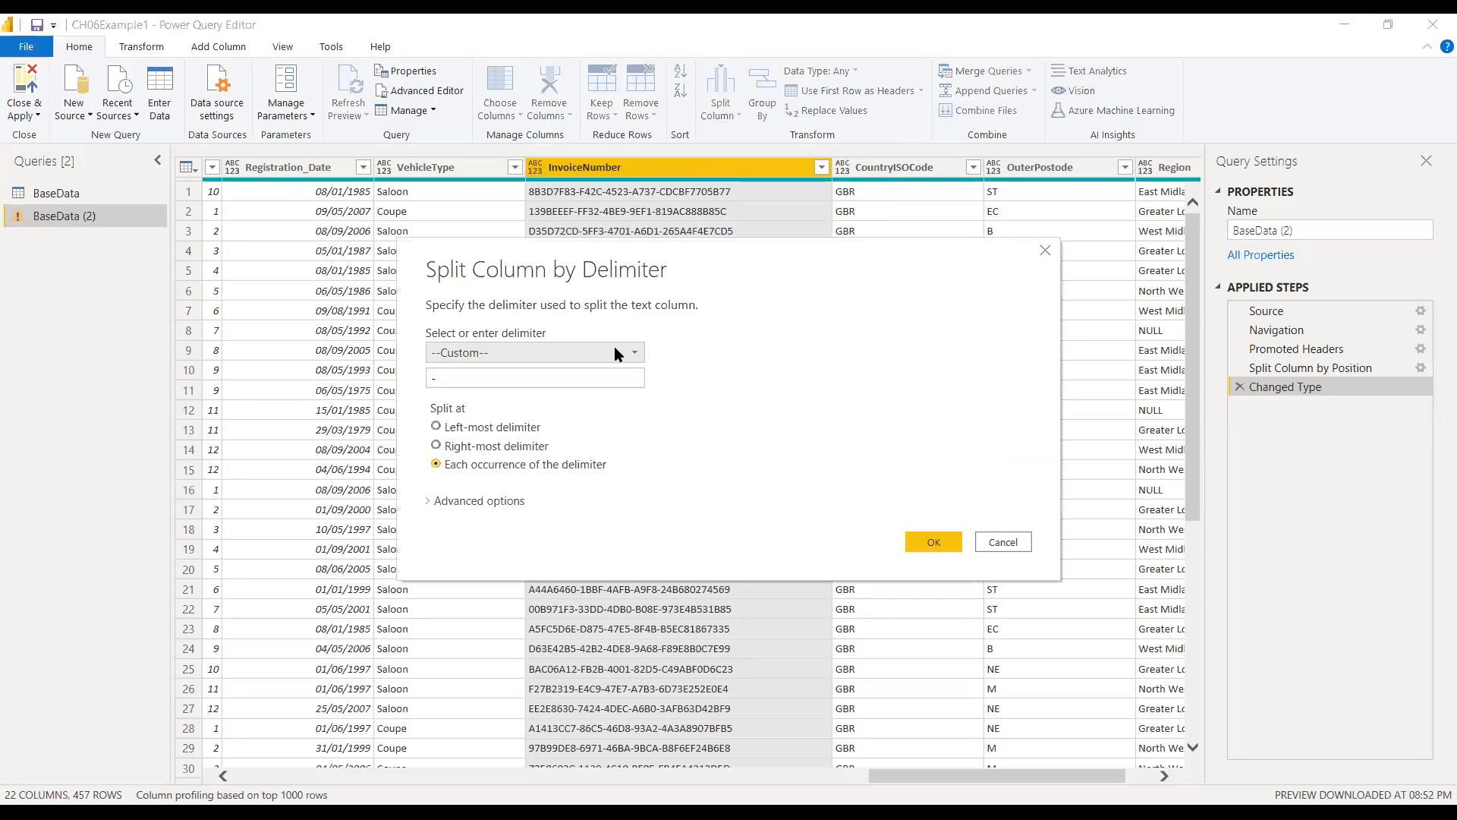
{"action": "left_click", "coordinate": [615, 351]}
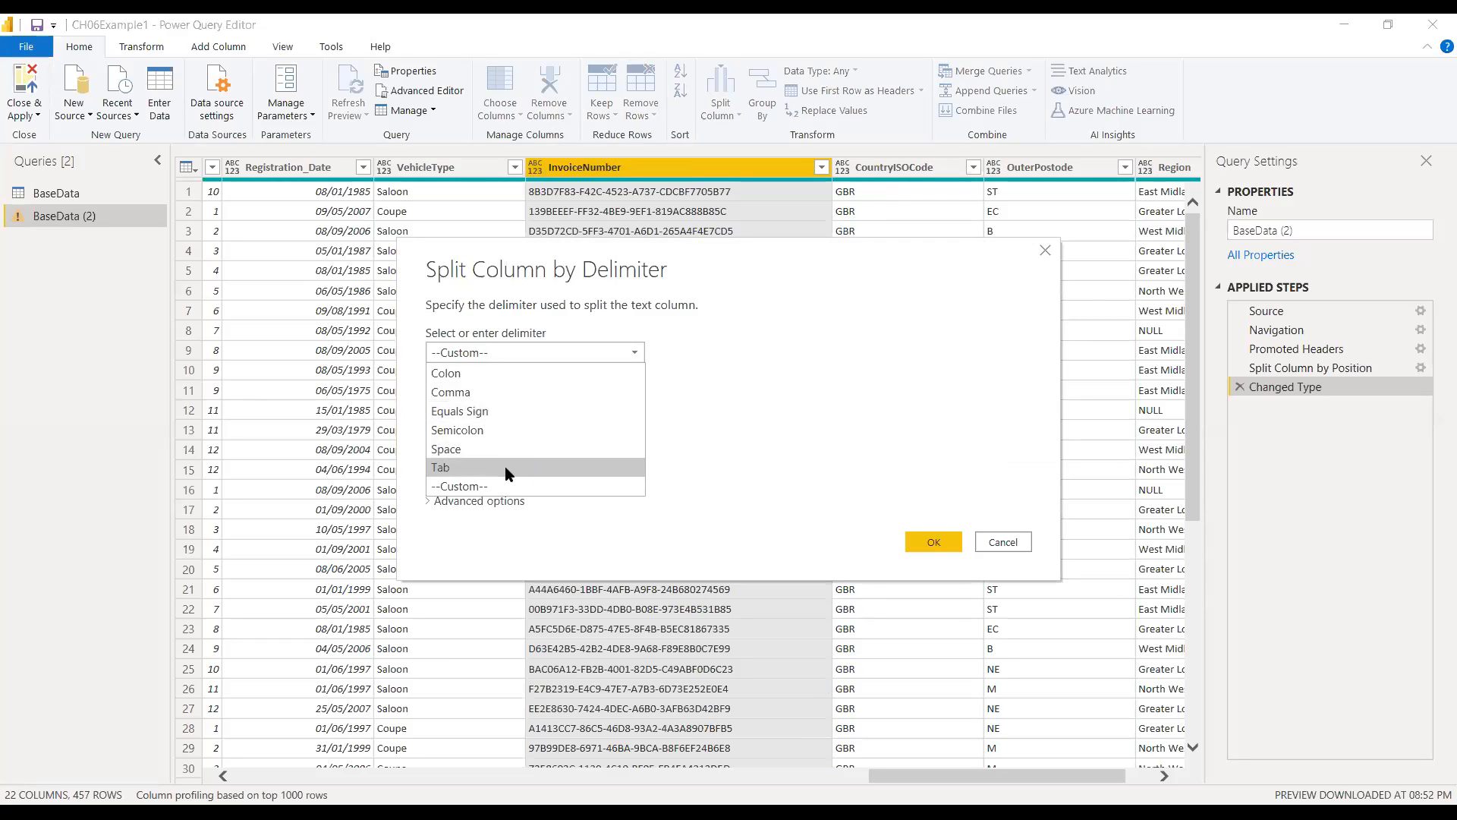
{"action": "left_click", "coordinate": [501, 487]}
{"action": "left_click", "coordinate": [503, 386]}
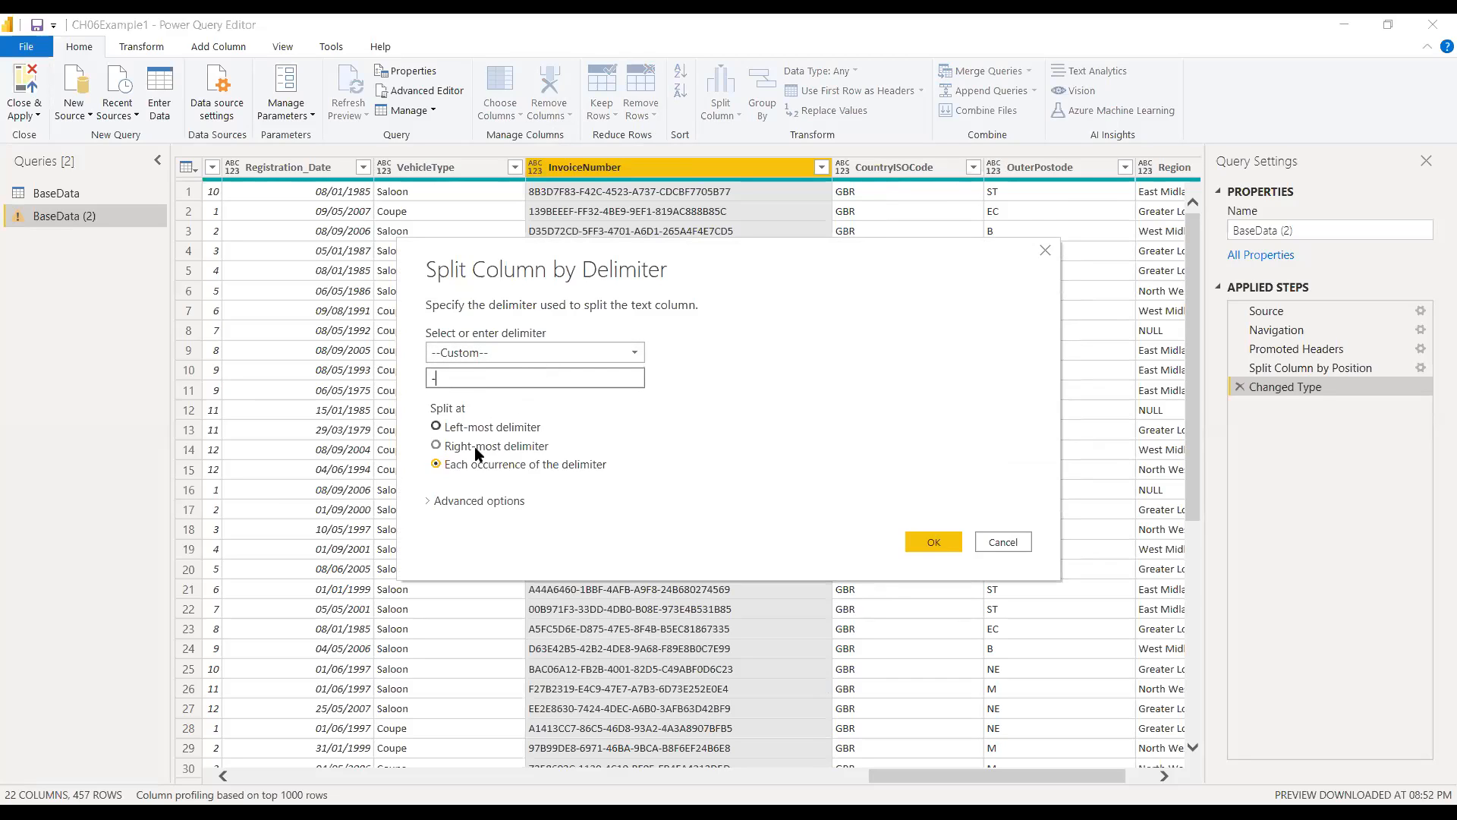
{"action": "left_click", "coordinate": [935, 541]}
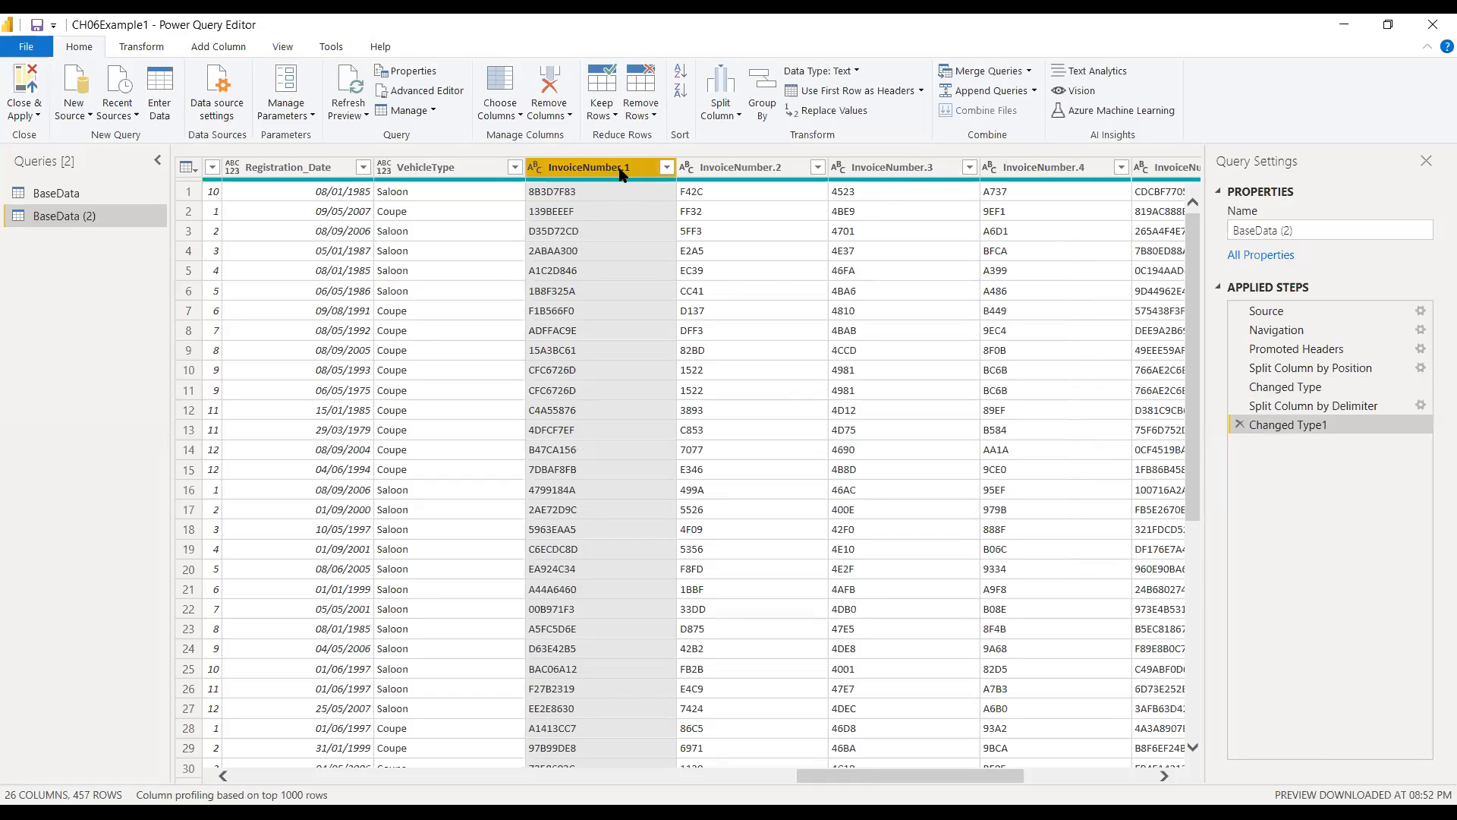
{"action": "left_click", "coordinate": [763, 169]}
{"action": "left_click", "coordinate": [860, 169]}
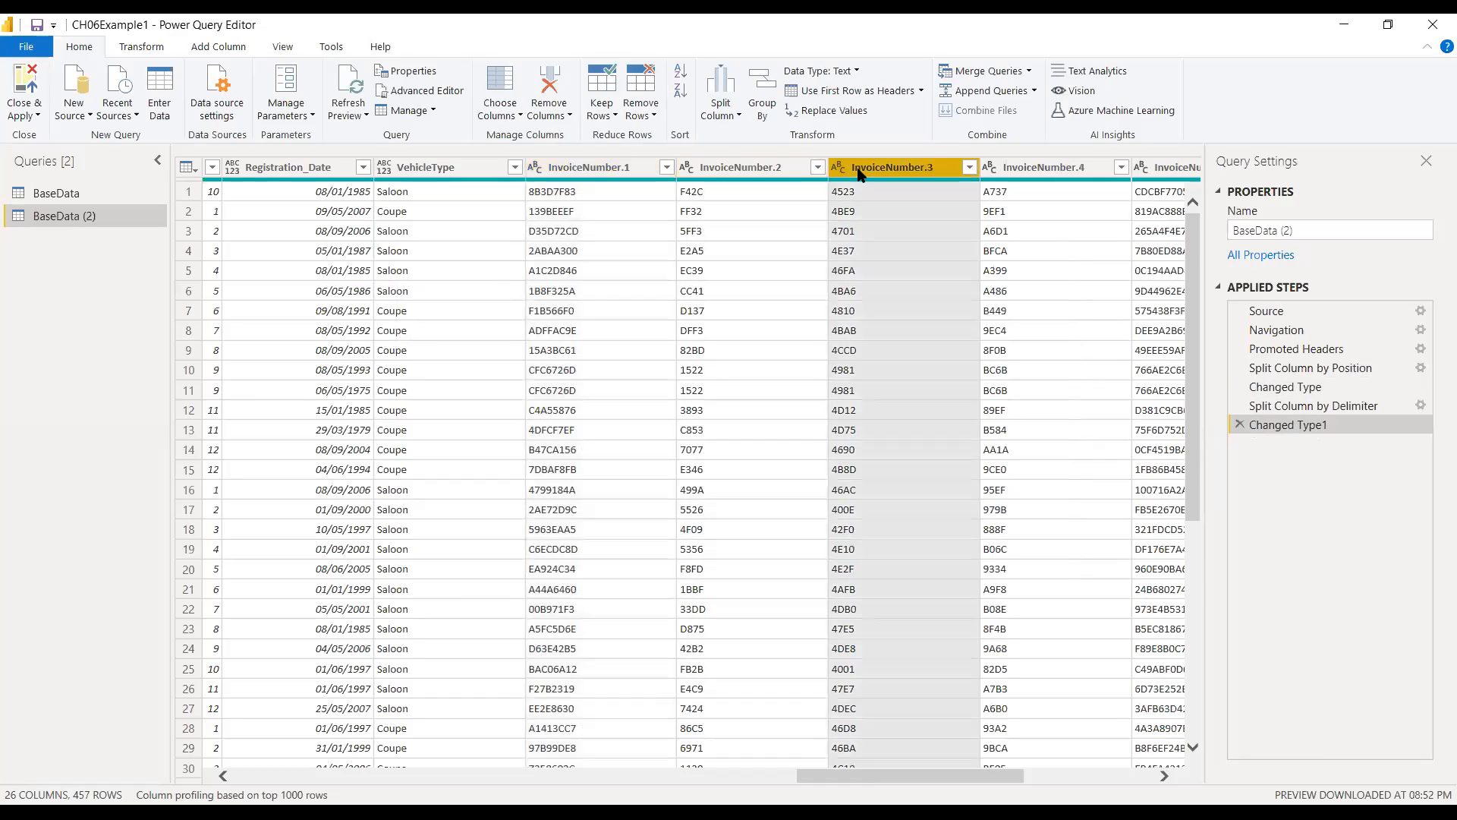
{"action": "left_click", "coordinate": [1078, 168]}
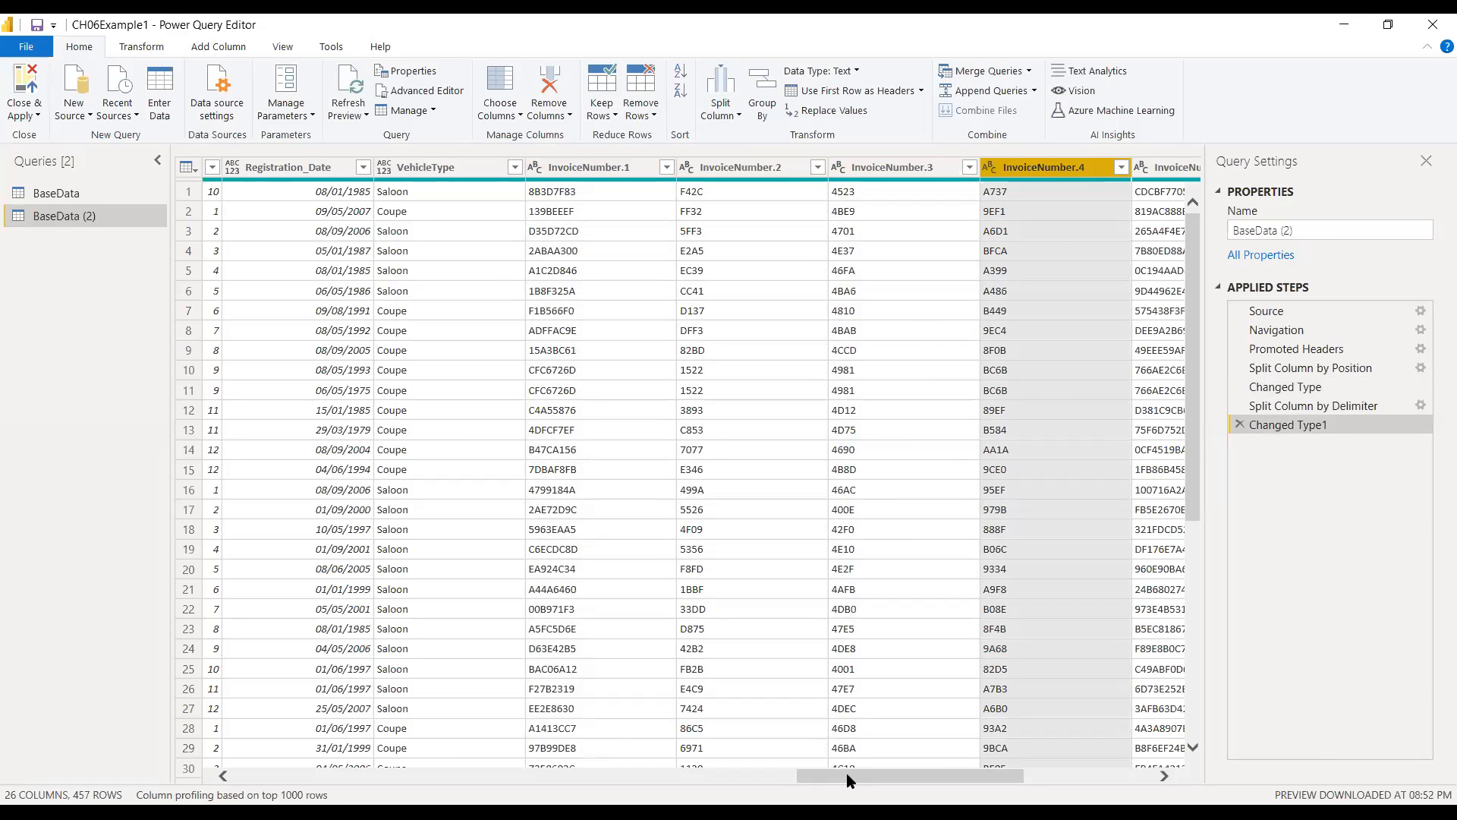
{"action": "left_click_drag", "start_coordinate": [853, 780], "coordinate": [913, 781]}
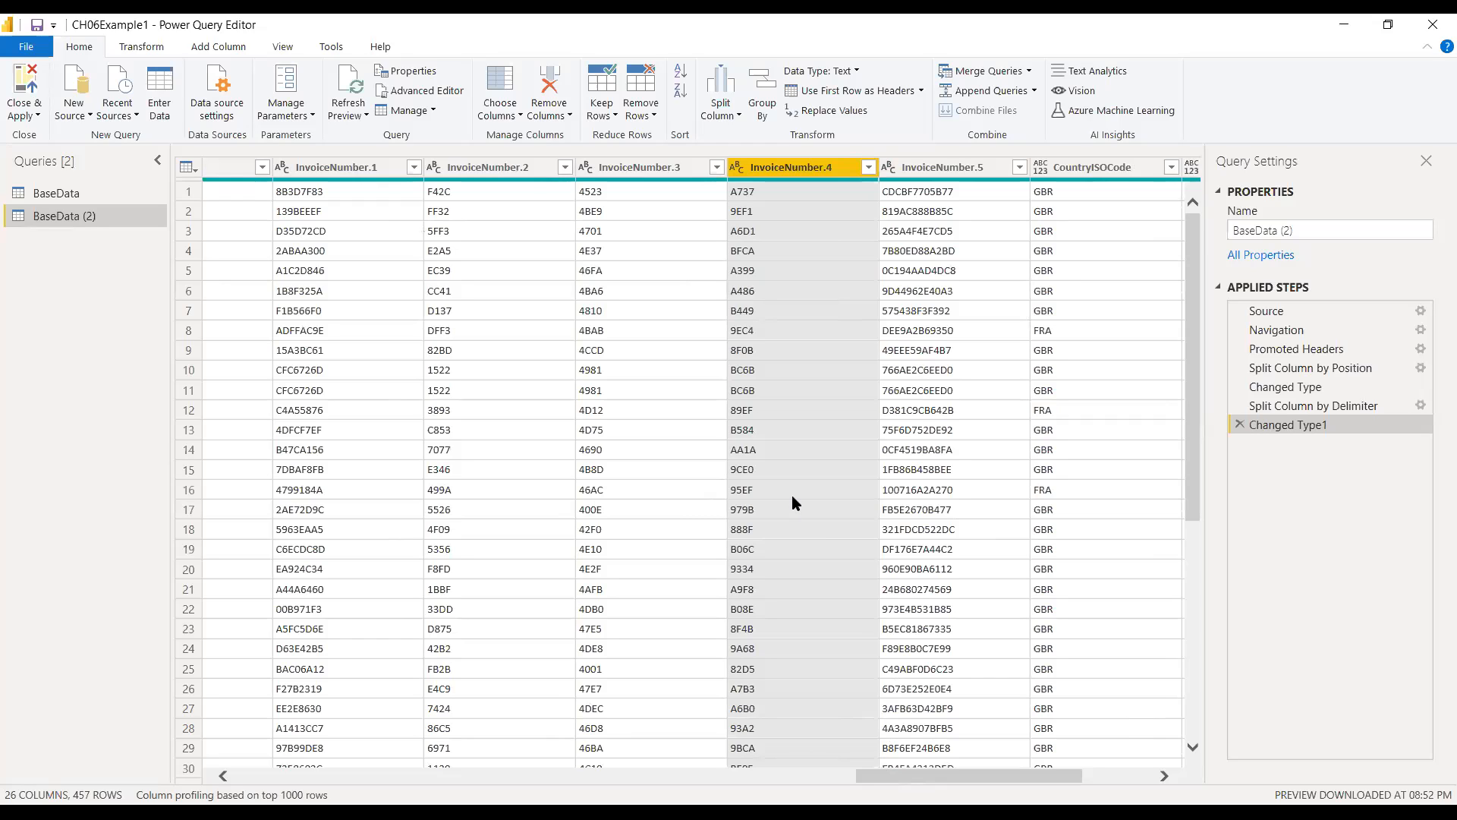
- Delete the Changed Type1 step and the InvoiceNumber column's Split Column by Delimiter step
{"action": "left_click", "coordinate": [1241, 424]}
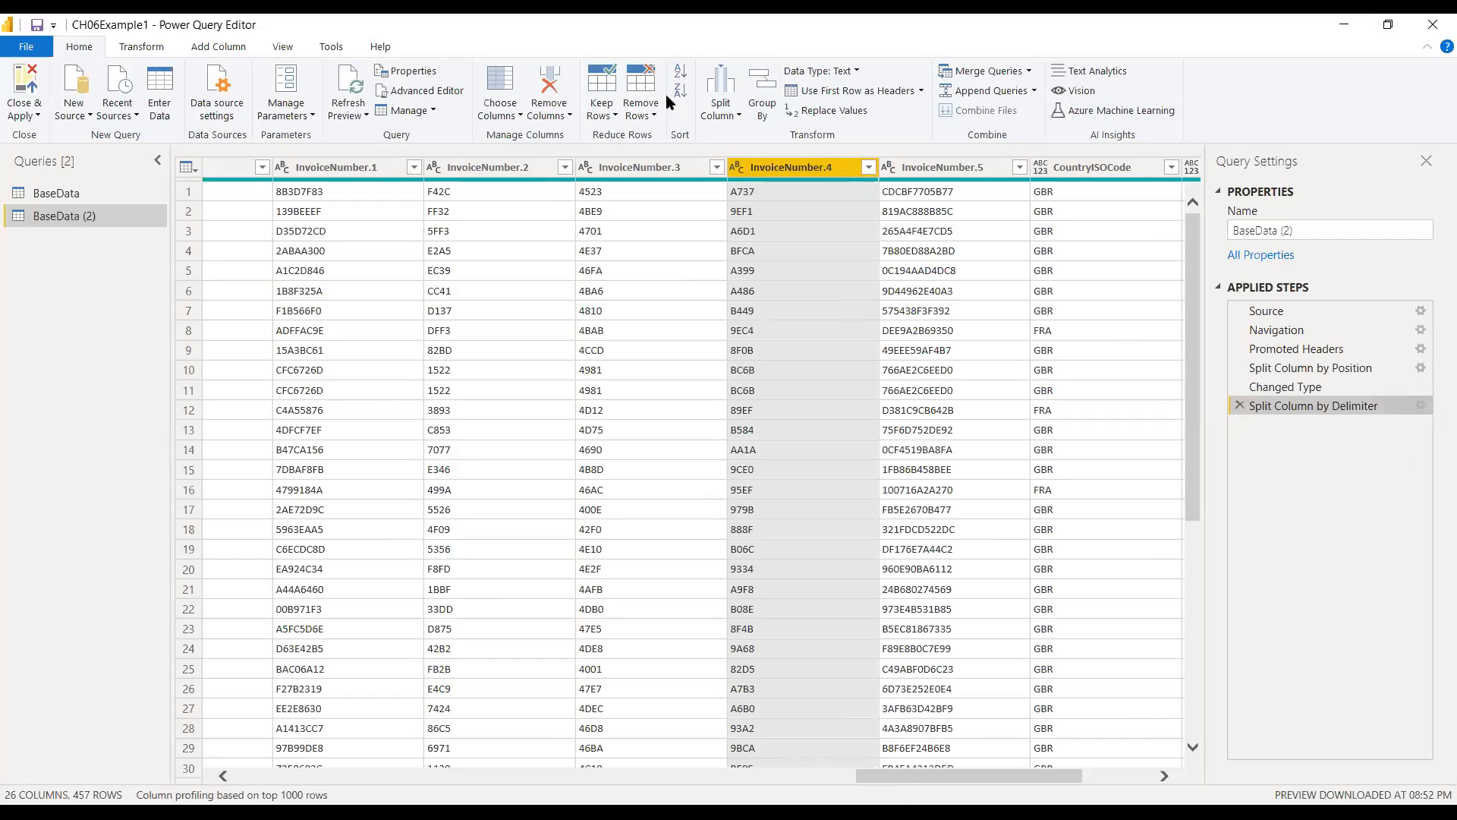
{"action": "left_click", "coordinate": [736, 113]}
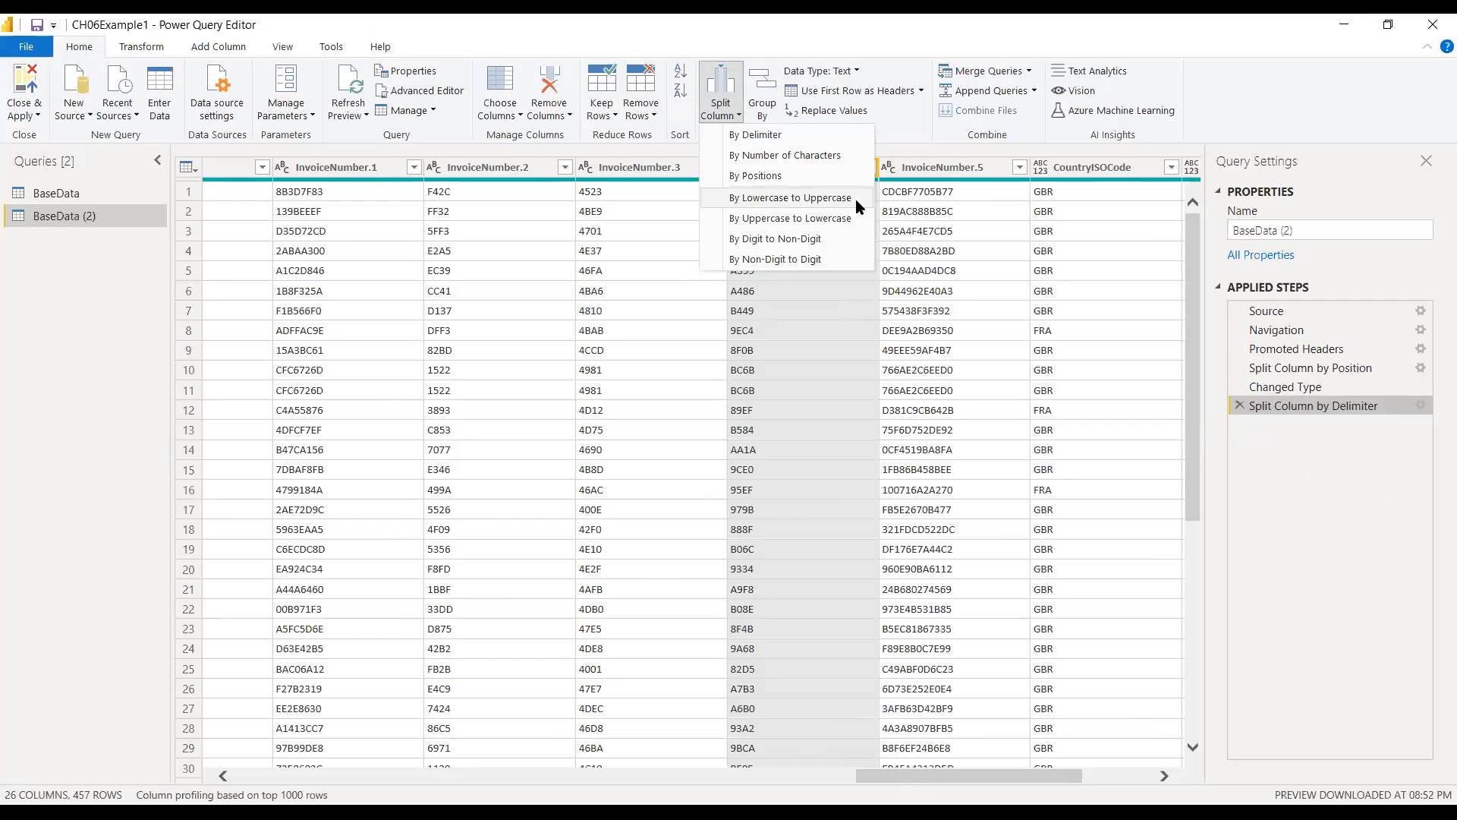
{"action": "left_click", "coordinate": [1241, 405]}
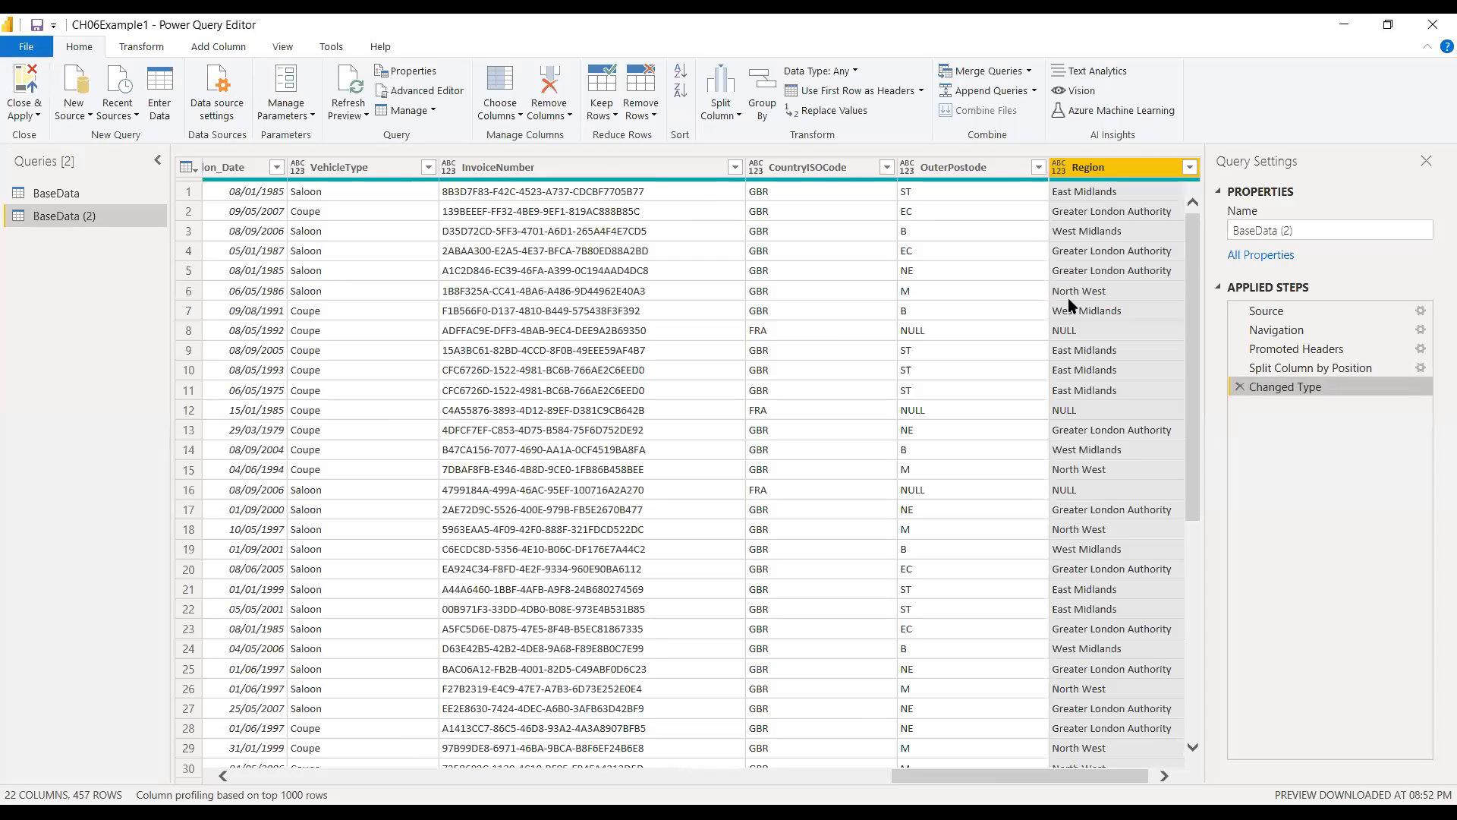
- Split the Region column by uppercase to lowercase, review the pieces, and delete that split step
{"action": "left_click", "coordinate": [738, 118]}
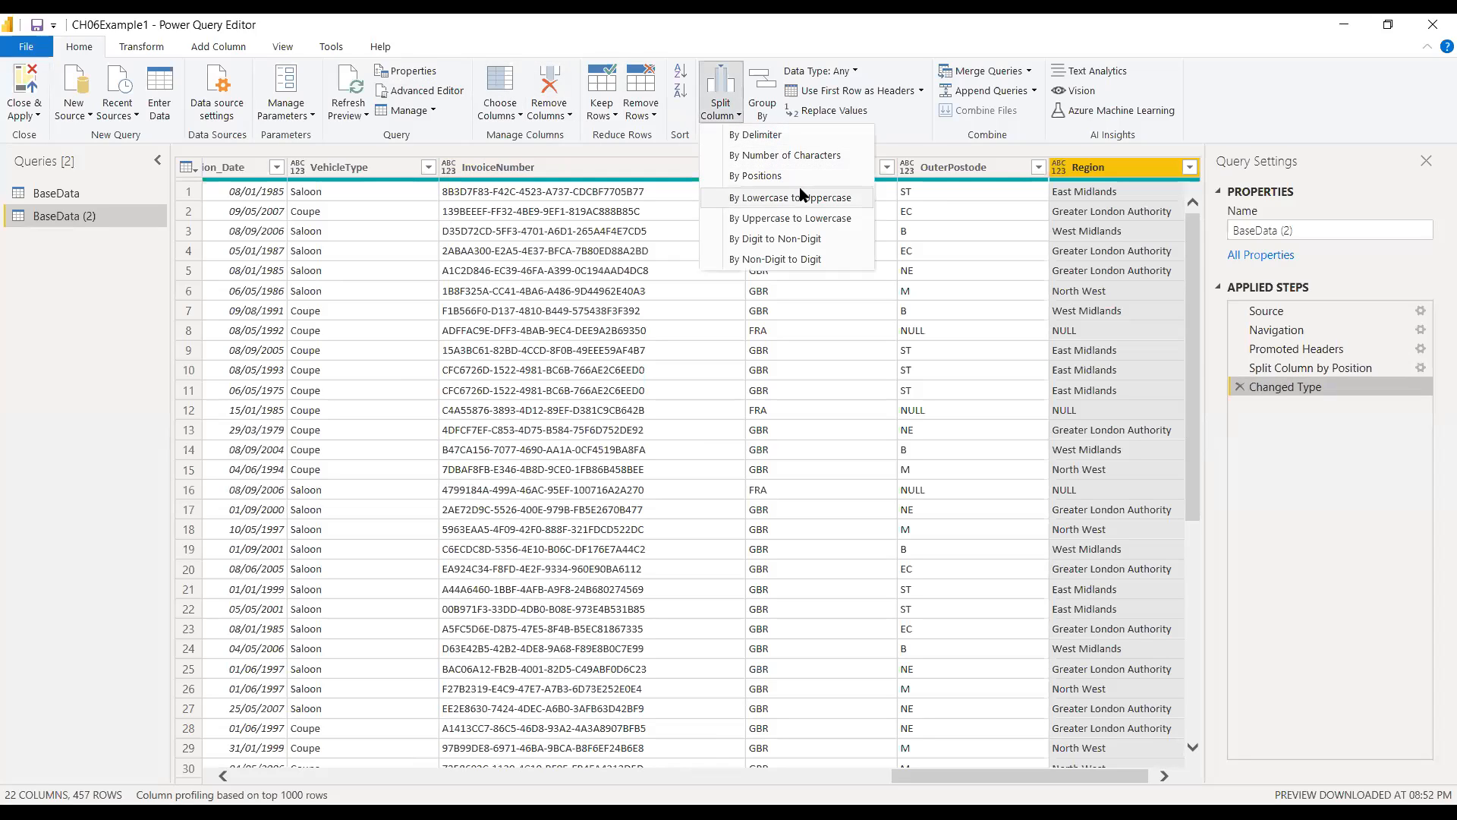
{"action": "left_click", "coordinate": [849, 220]}
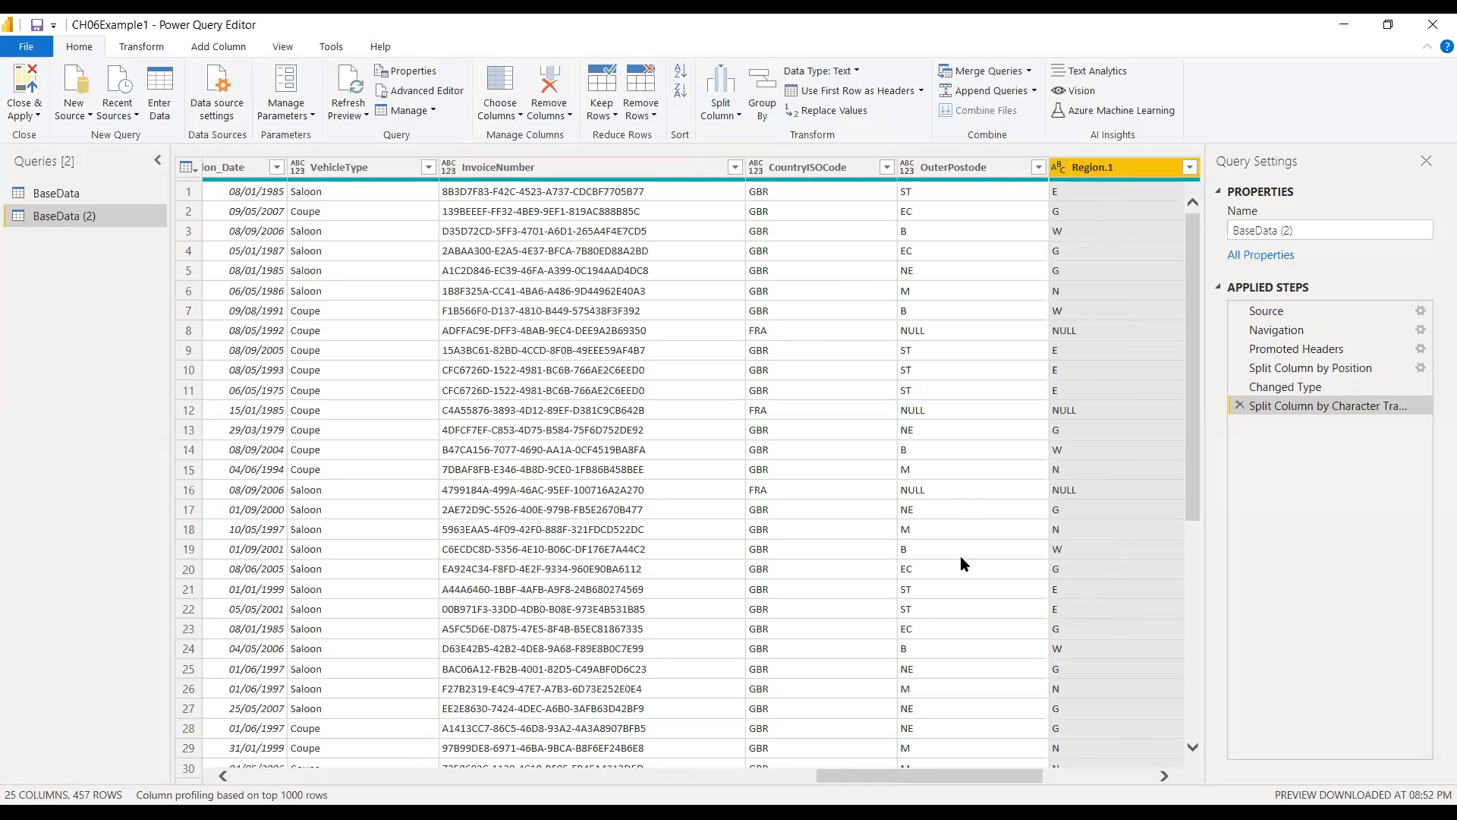
{"action": "left_click_drag", "start_coordinate": [870, 775], "coordinate": [916, 779]}
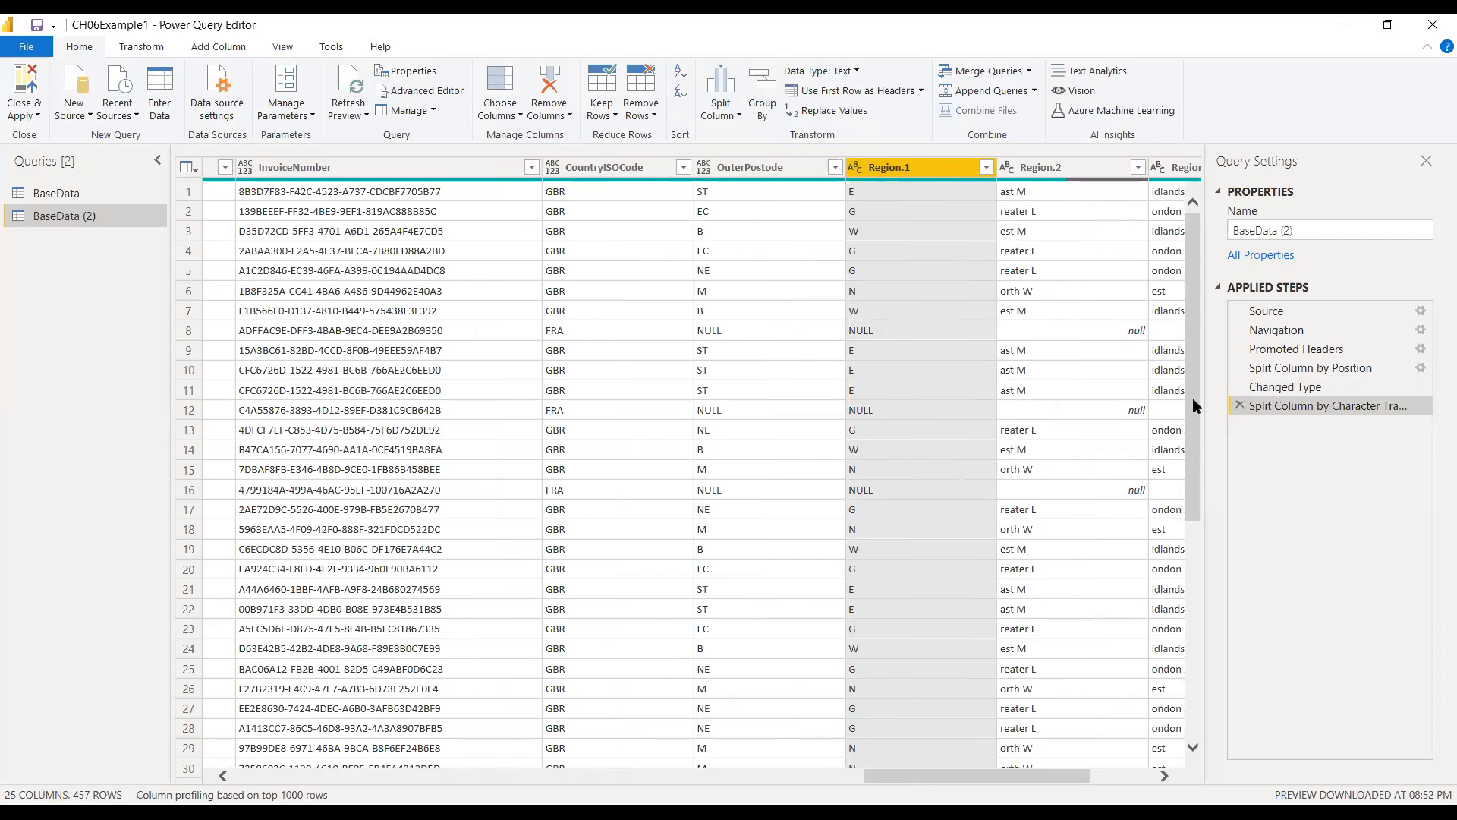
{"action": "left_click", "coordinate": [1241, 408]}
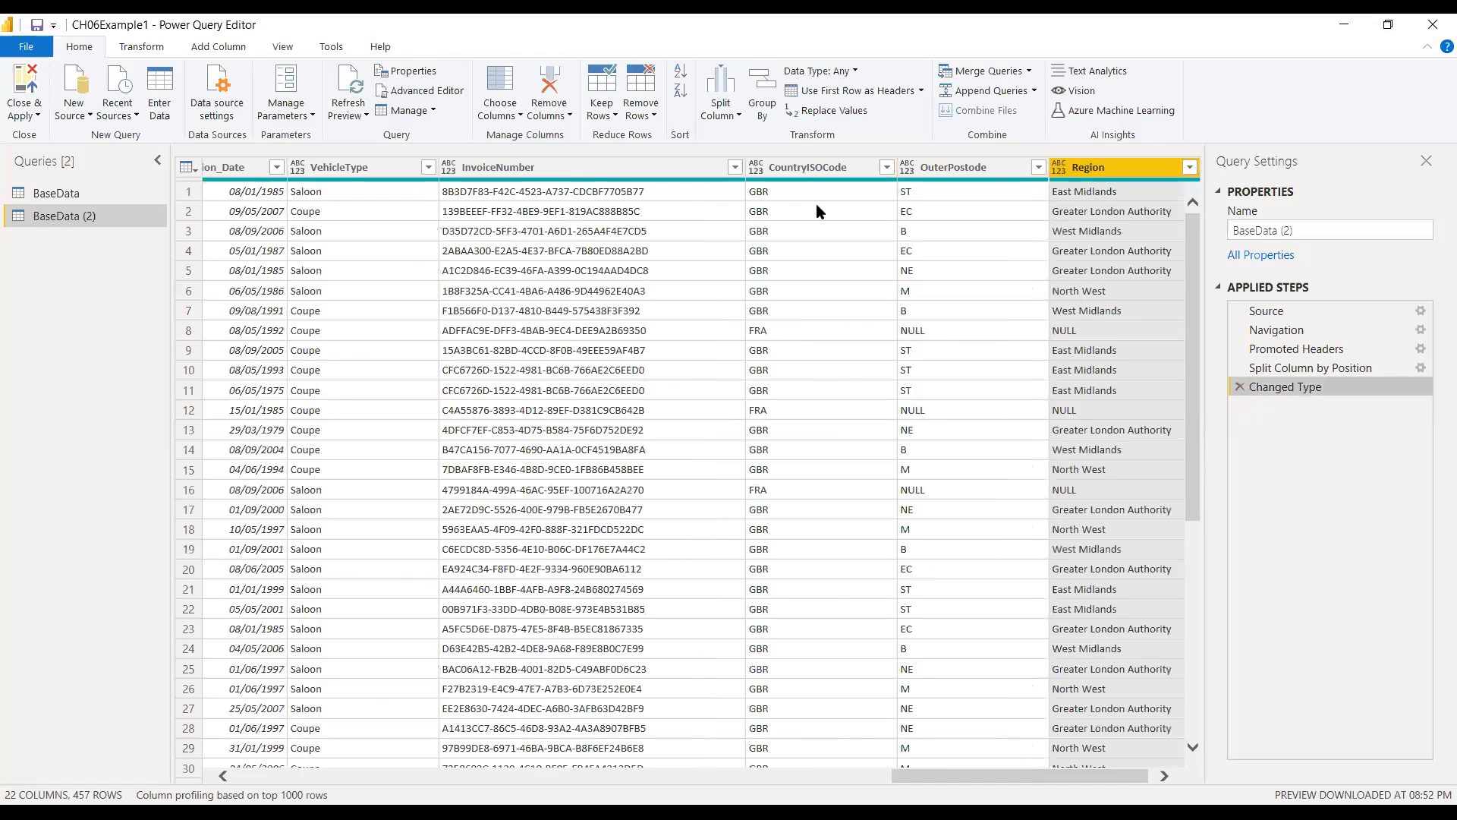
{"action": "left_click", "coordinate": [726, 120]}
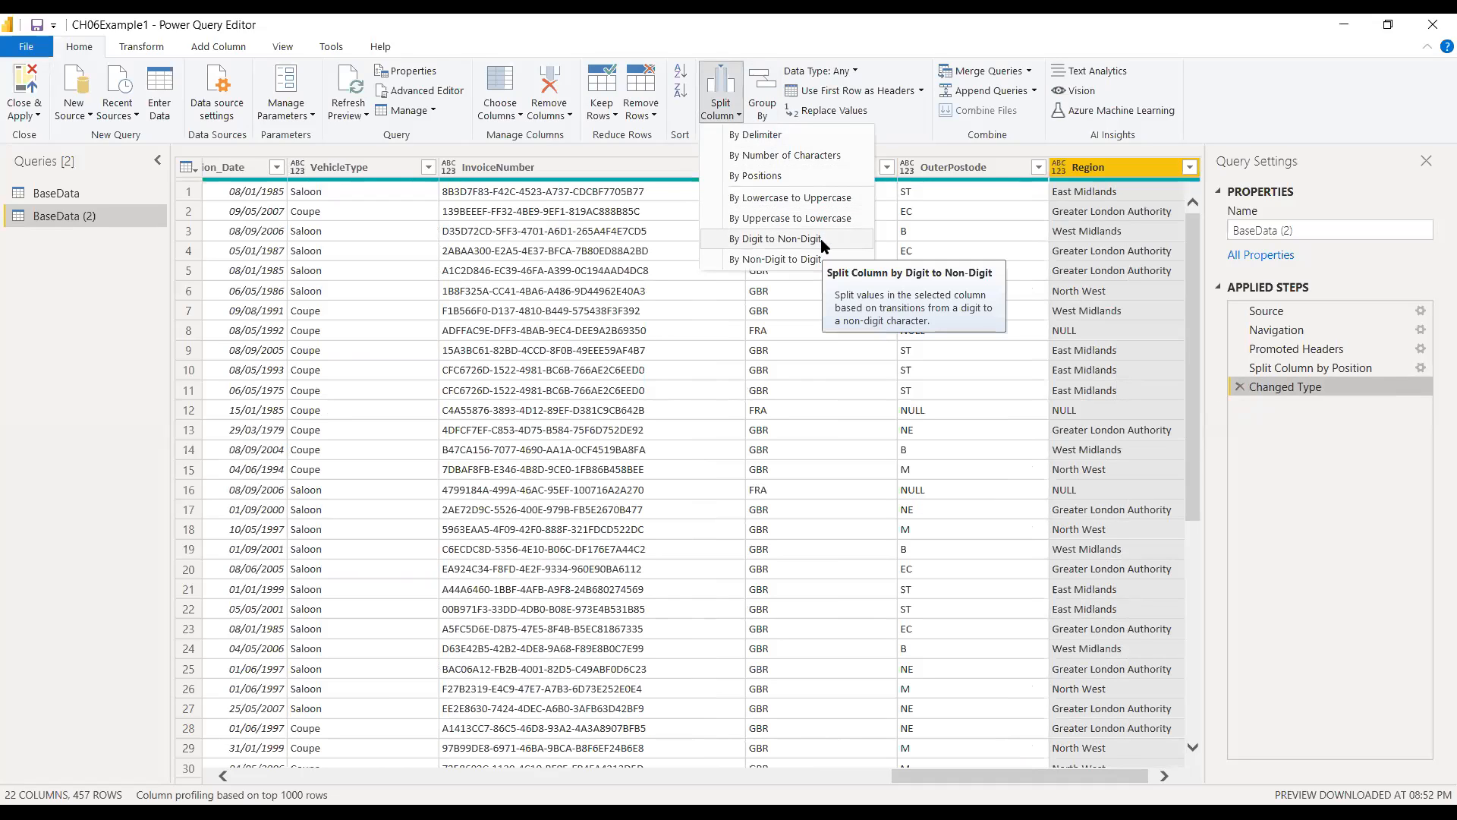
{"action": "left_click", "coordinate": [463, 248]}
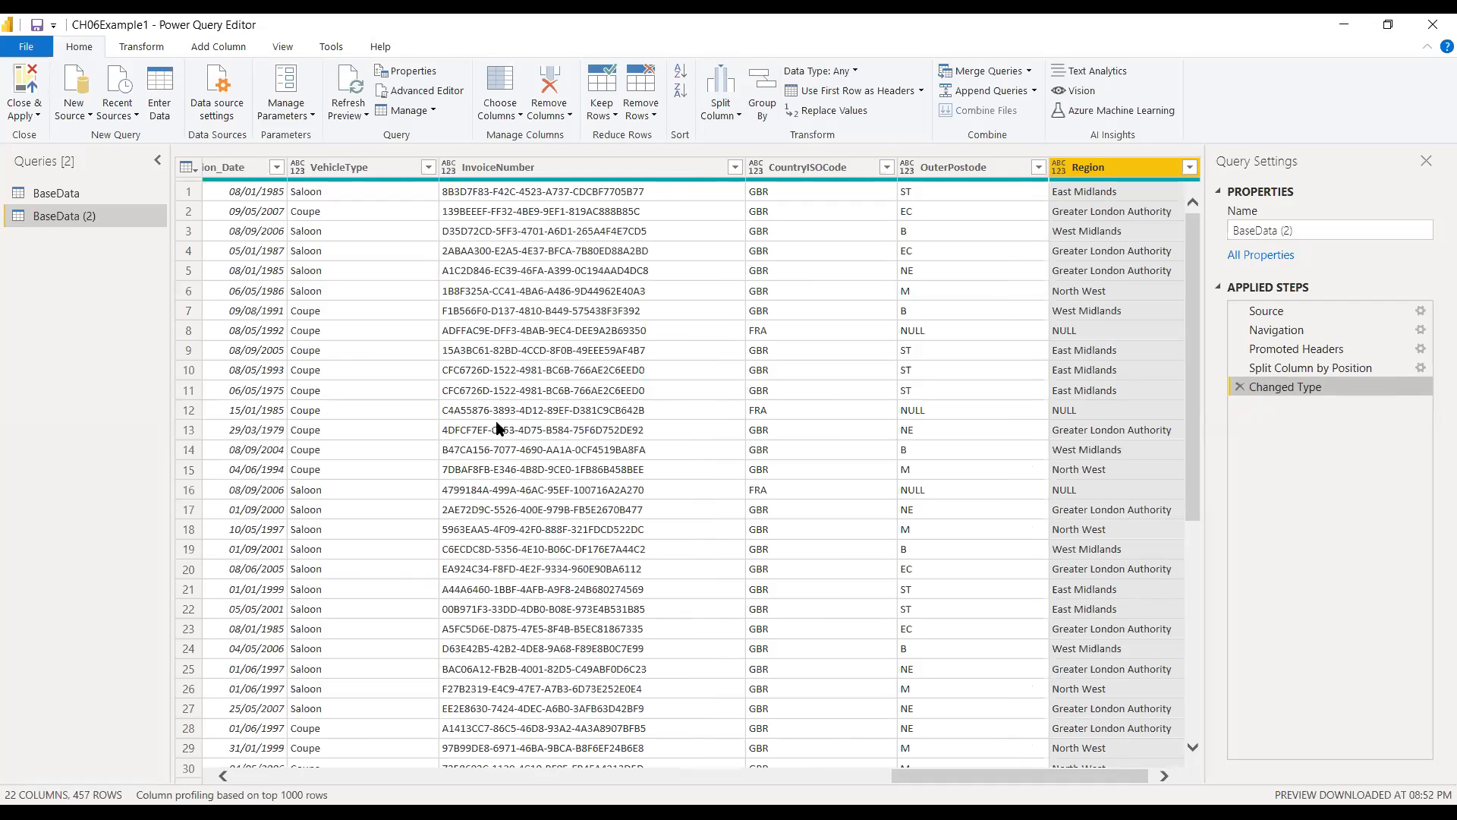
{"action": "left_click", "coordinate": [515, 337]}
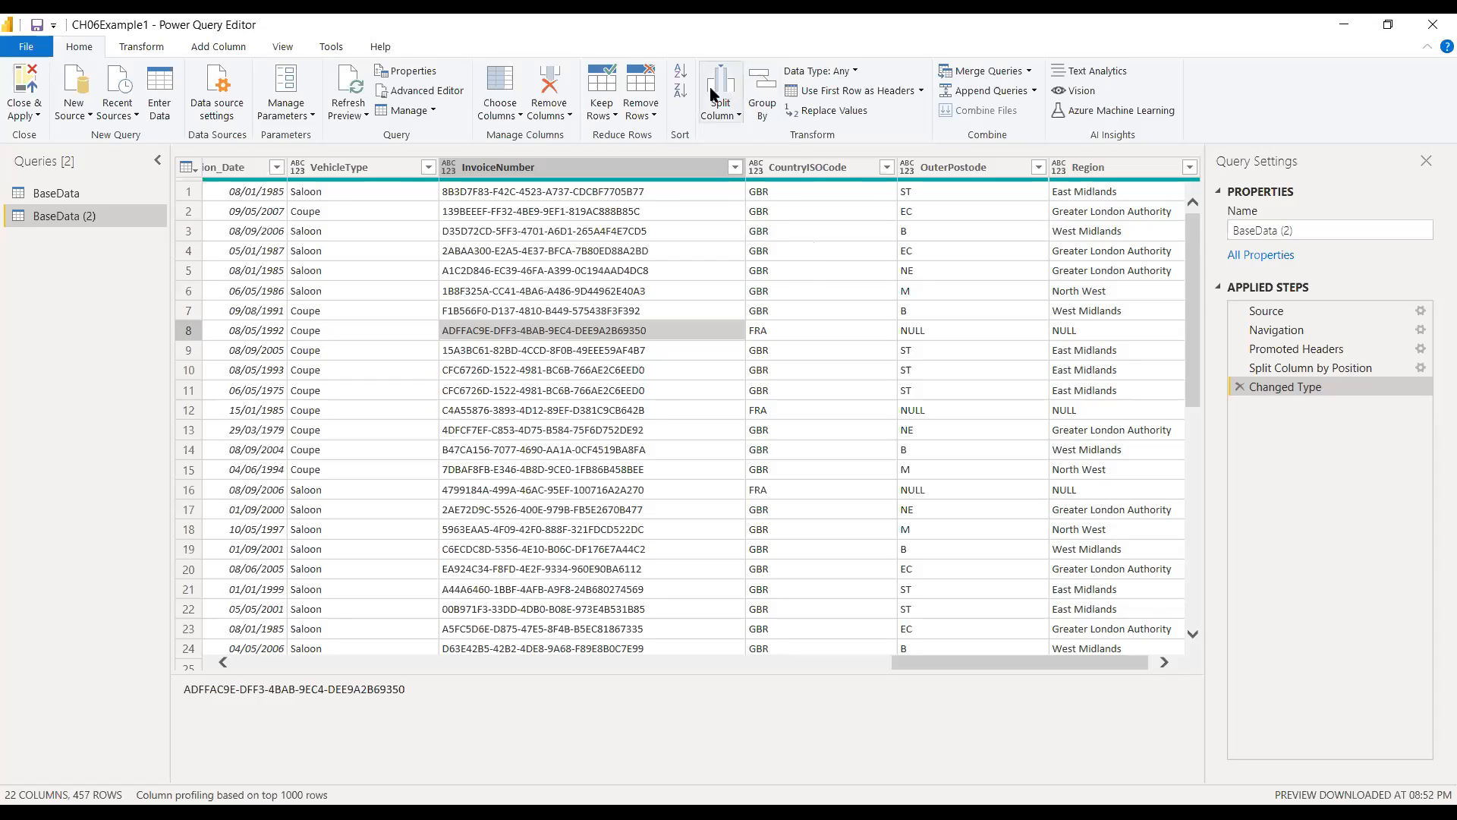
{"action": "left_click", "coordinate": [730, 116]}
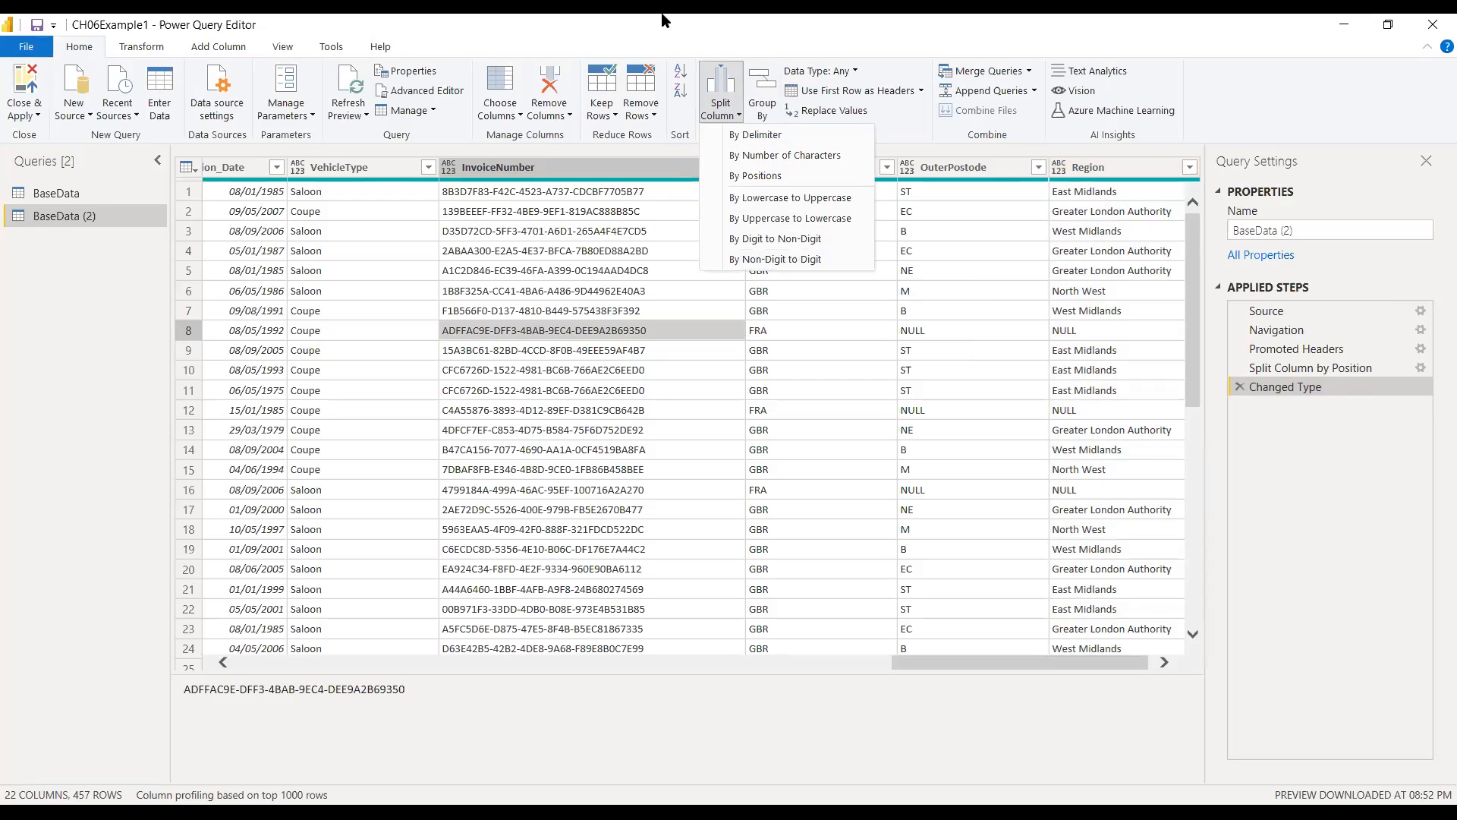
{"action": "left_click", "coordinate": [722, 20]}
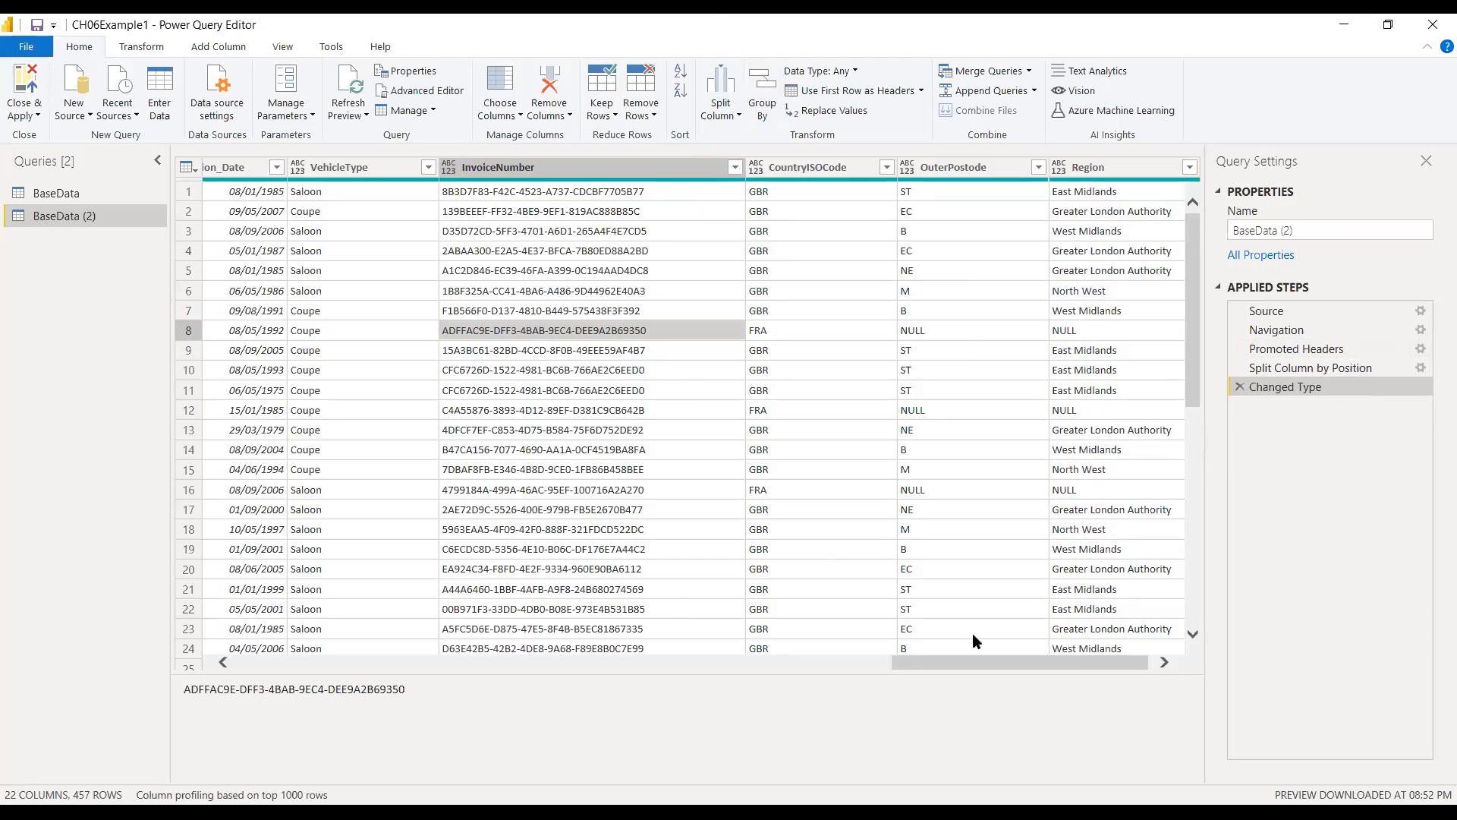
- Group the BaseData (2) rows by CountryName with a Sum of CostPrice, keeping Count as the new column name
{"action": "left_click_drag", "start_coordinate": [976, 665], "coordinate": [126, 636]}
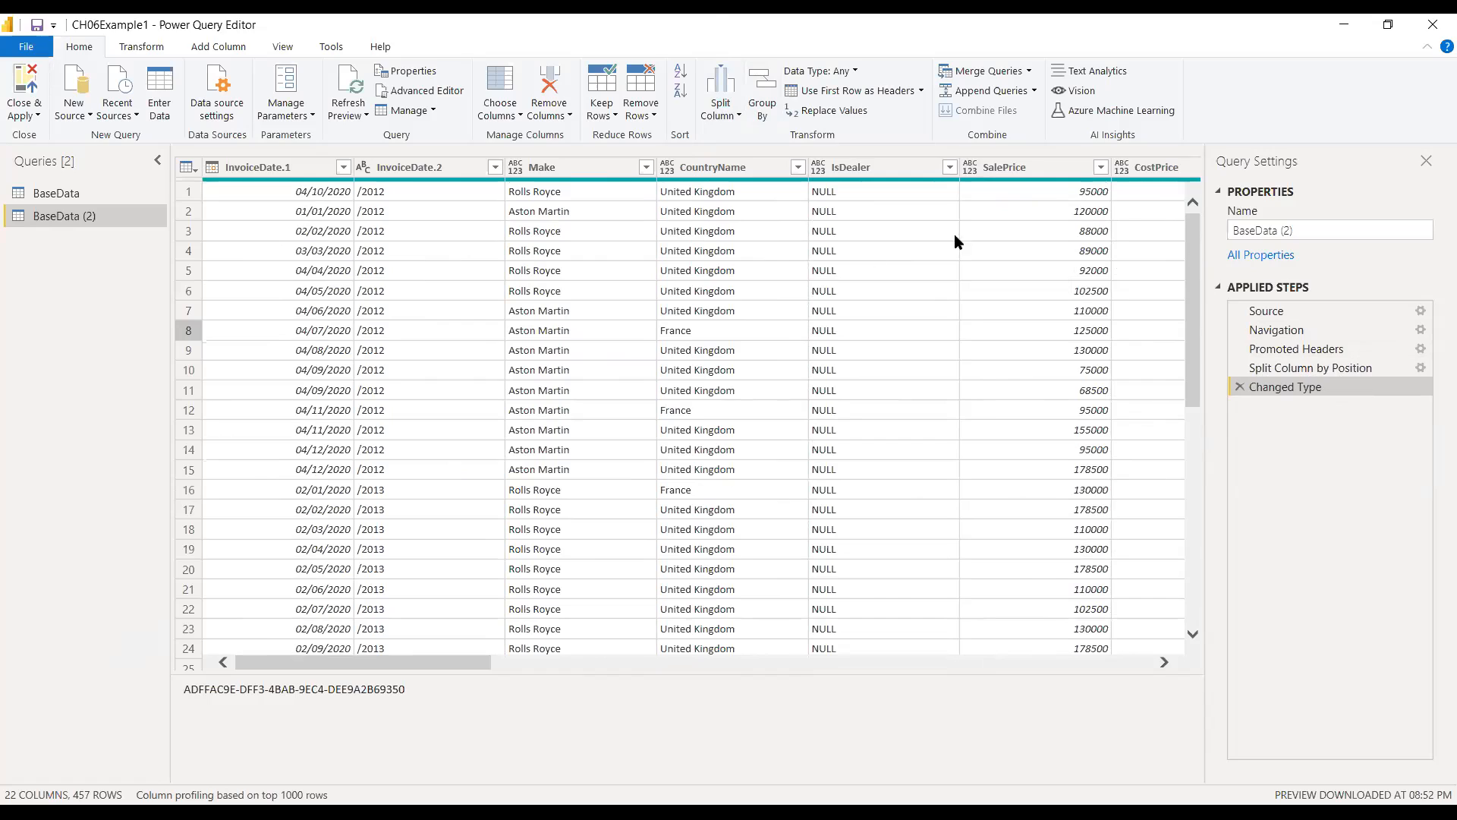
{"action": "left_click", "coordinate": [699, 192]}
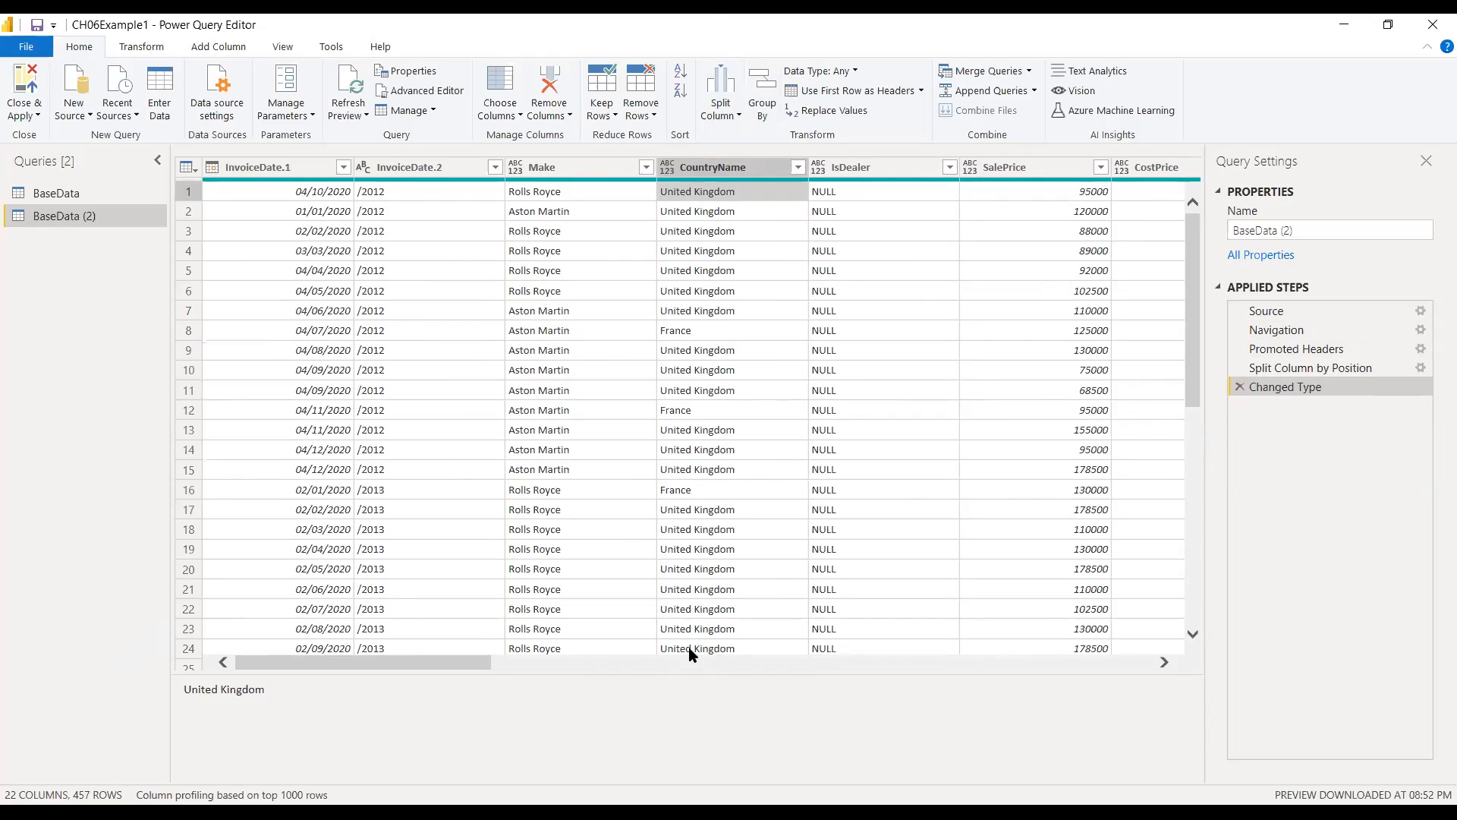
{"action": "left_click", "coordinate": [1017, 169]}
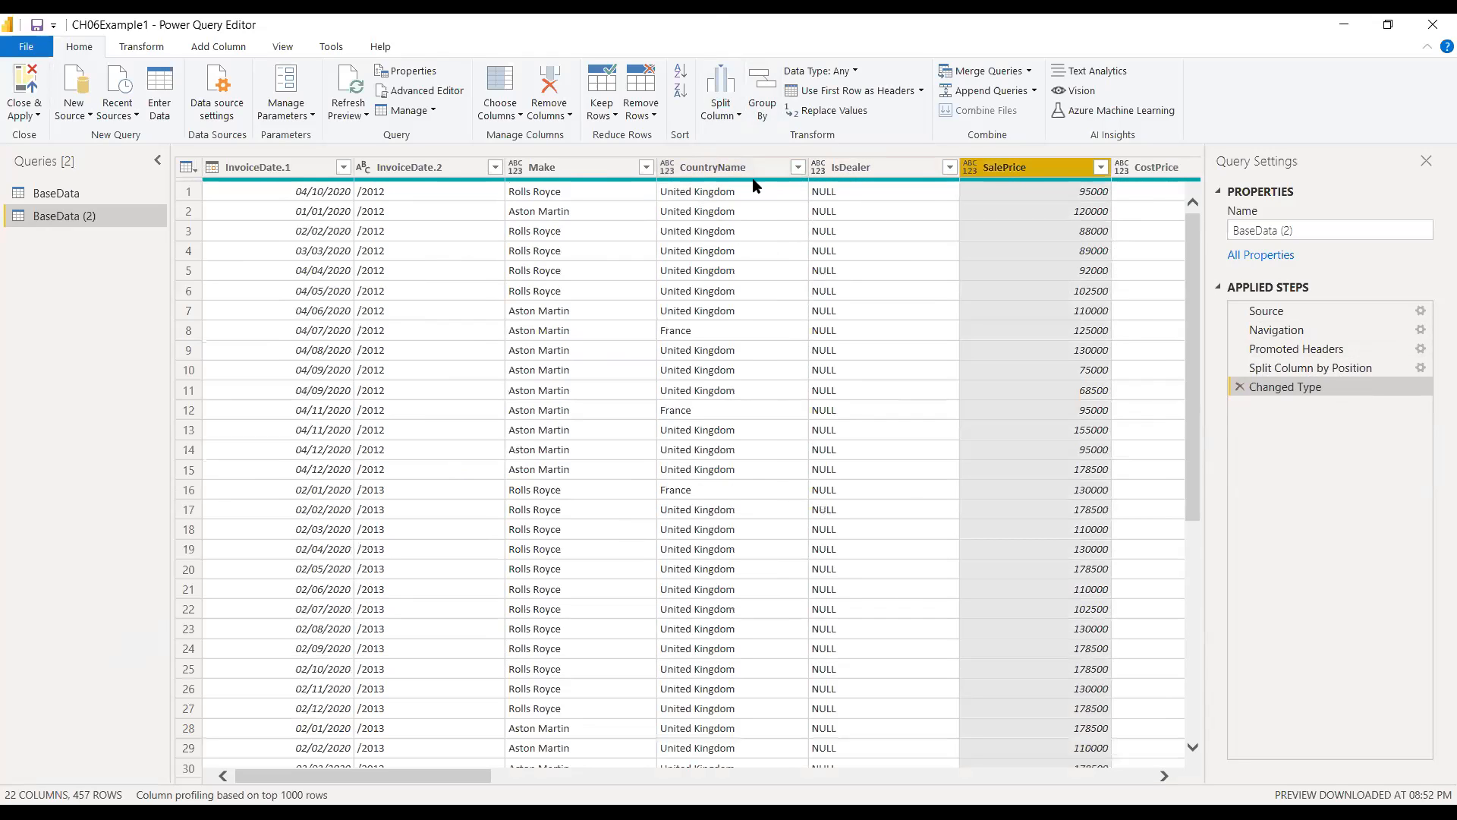
{"action": "left_click", "coordinate": [733, 175]}
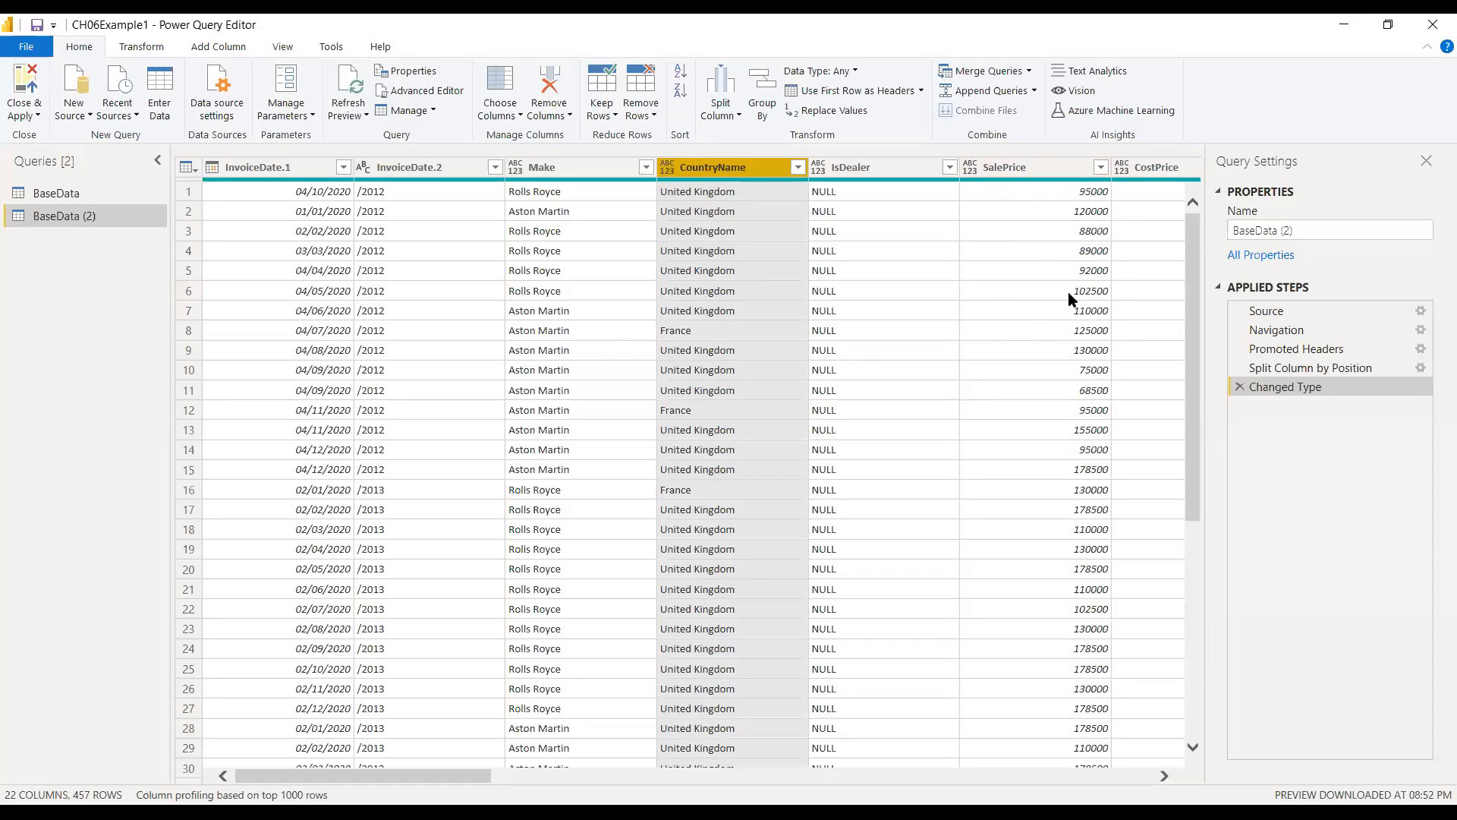
{"action": "left_click", "coordinate": [763, 99]}
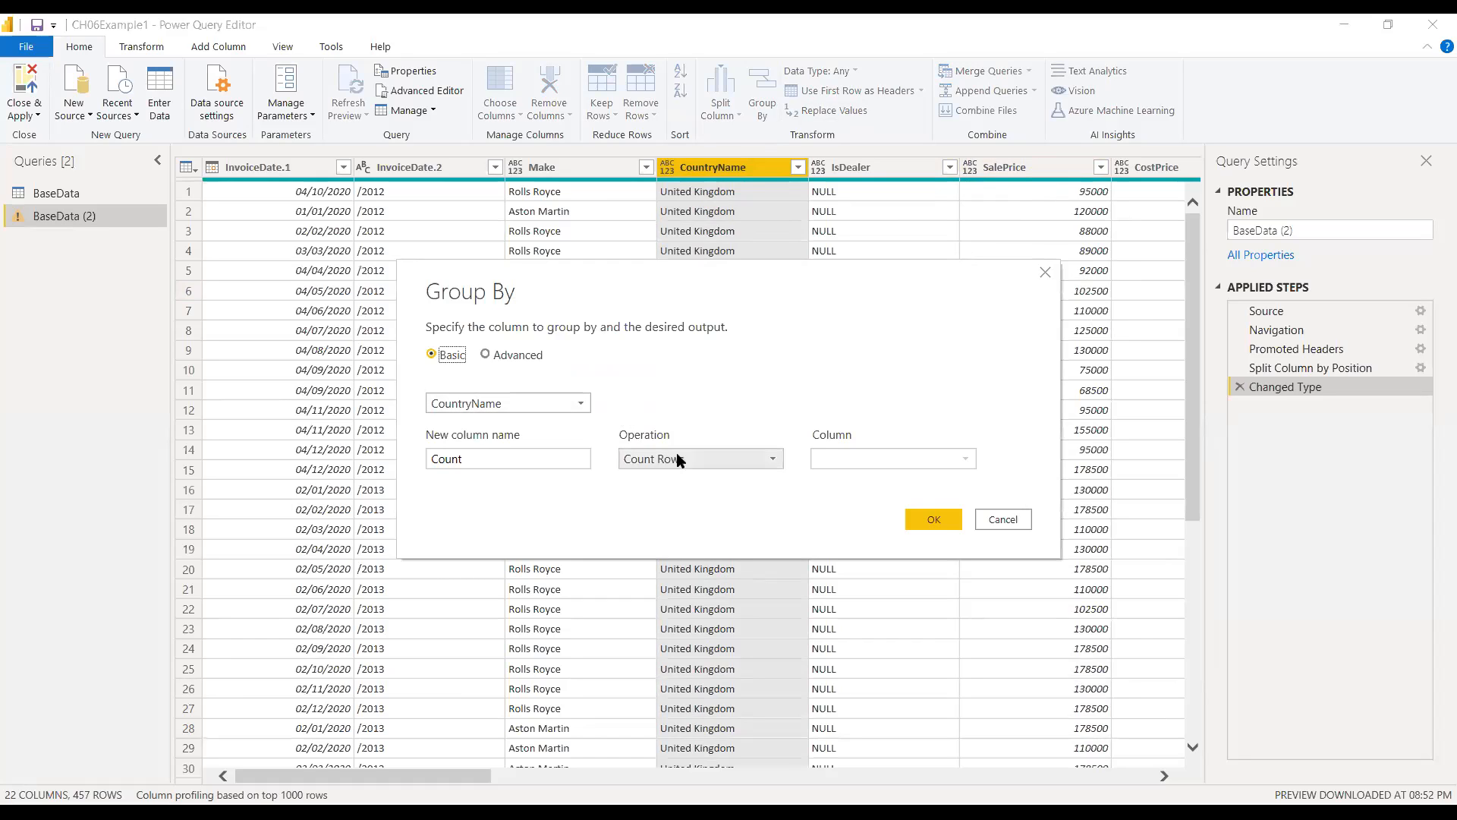
{"action": "left_click", "coordinate": [722, 459]}
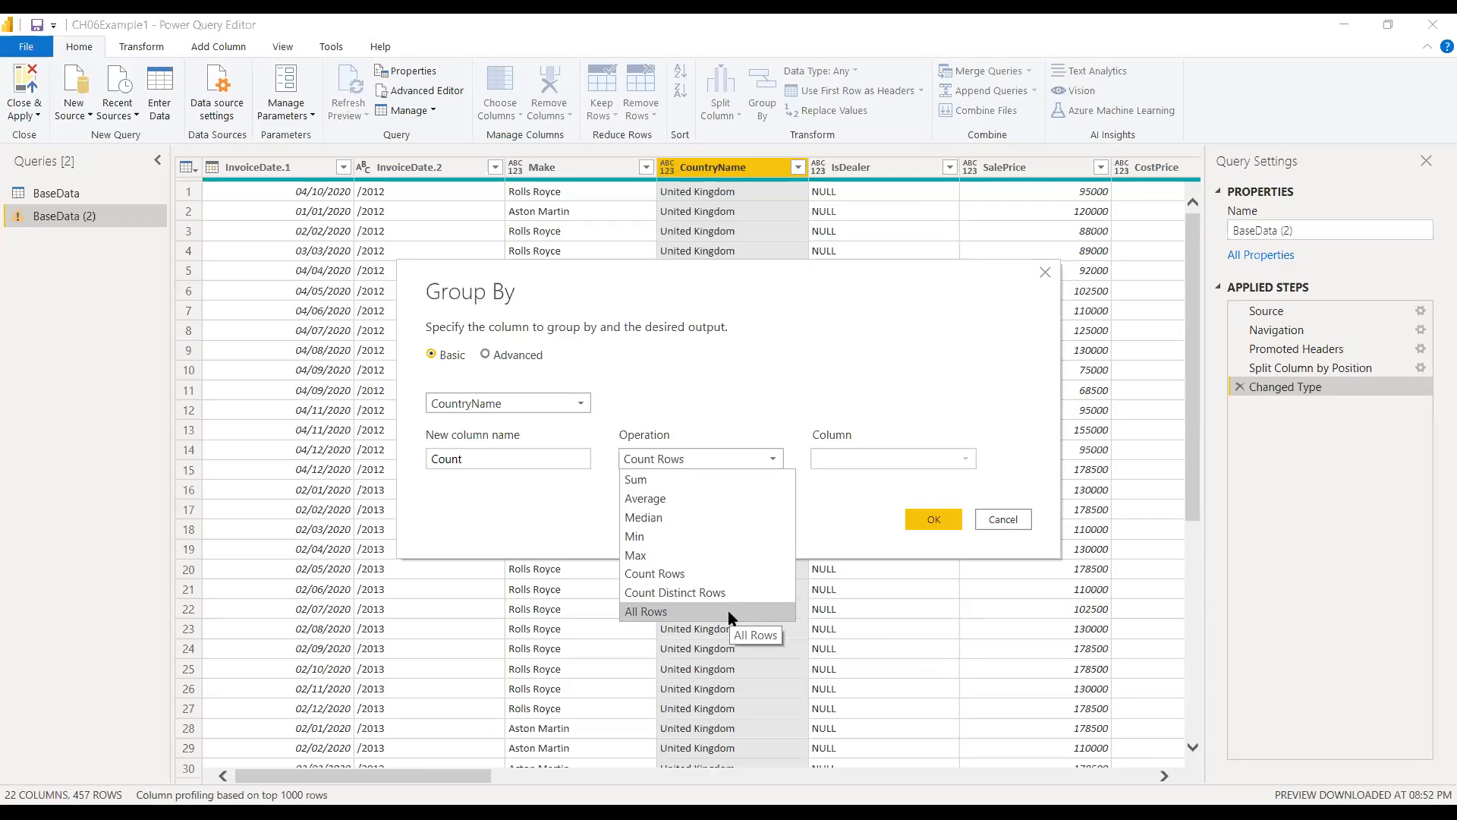
{"action": "left_click", "coordinate": [694, 488]}
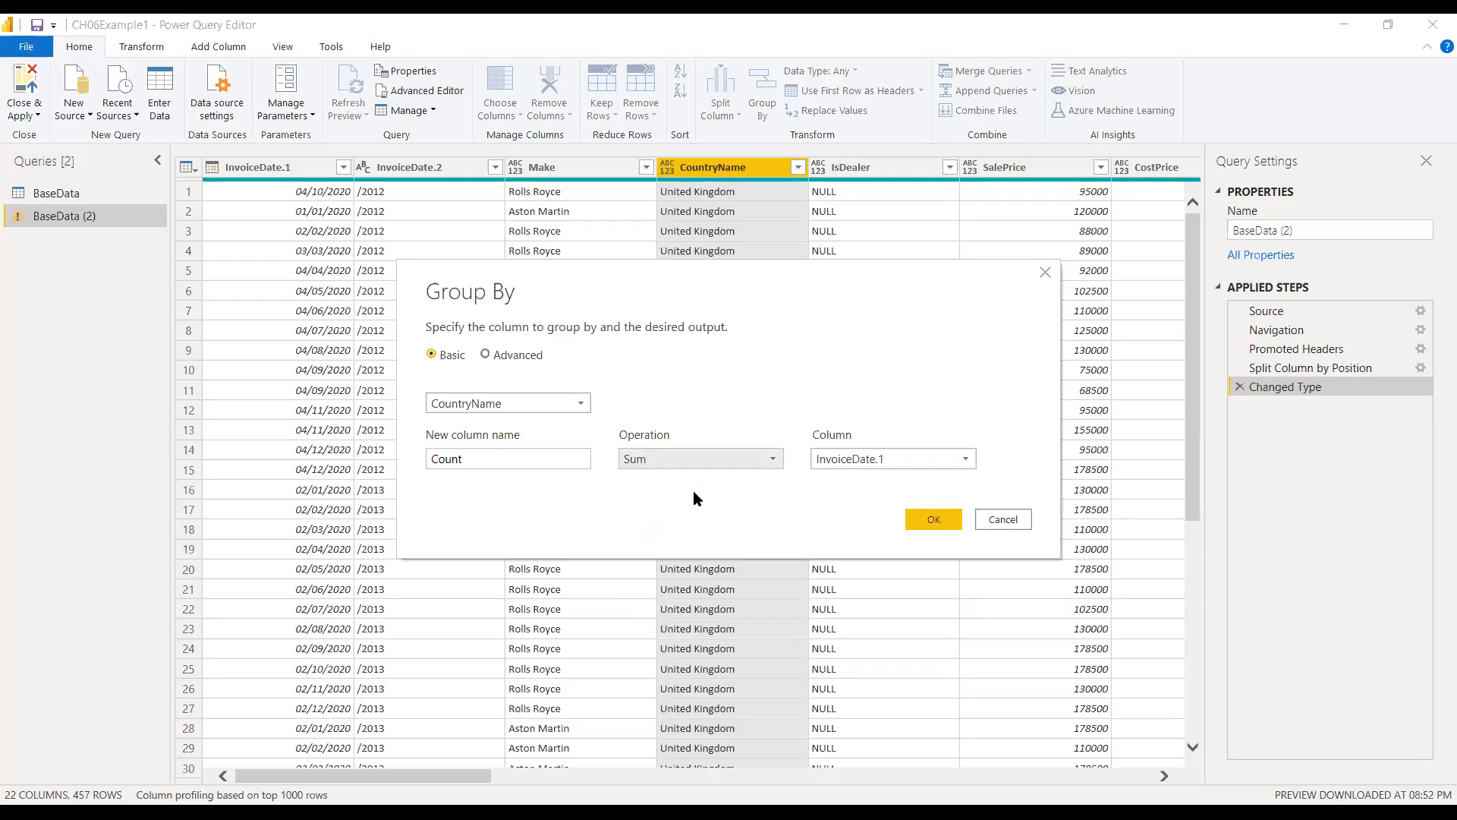
{"action": "left_click", "coordinate": [969, 458]}
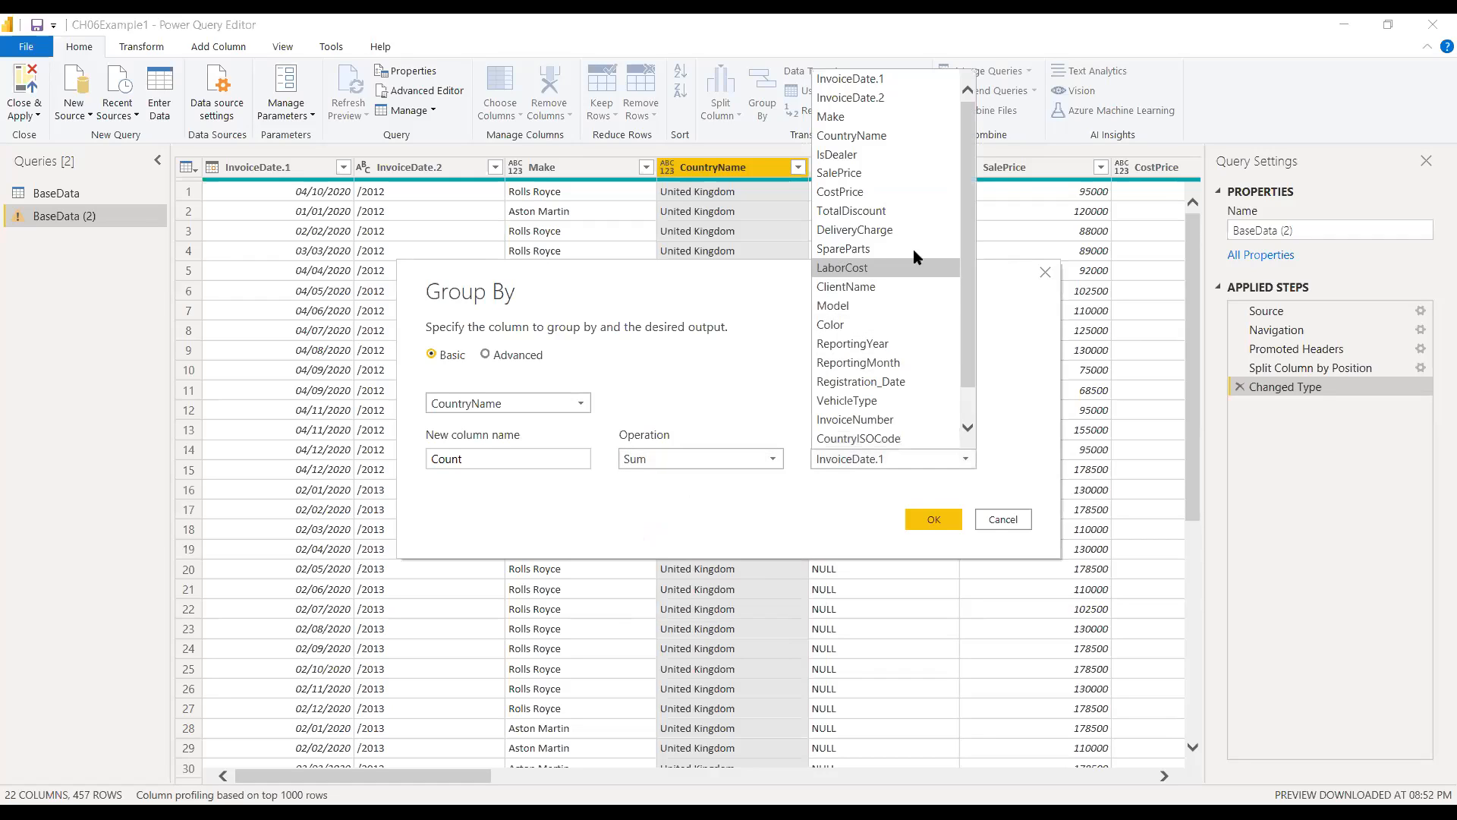
{"action": "left_click", "coordinate": [913, 196]}
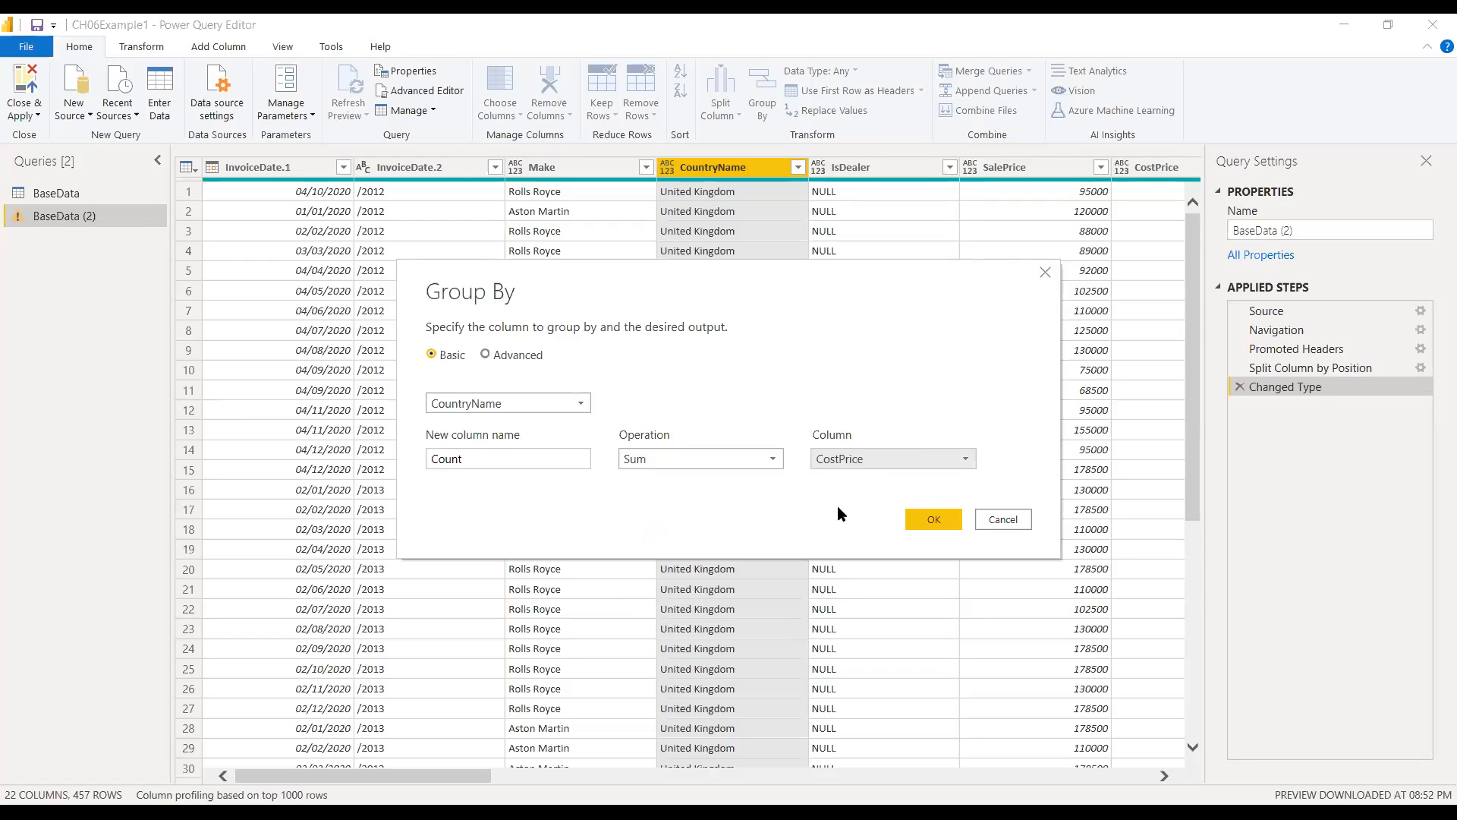
{"action": "left_click", "coordinate": [938, 520]}
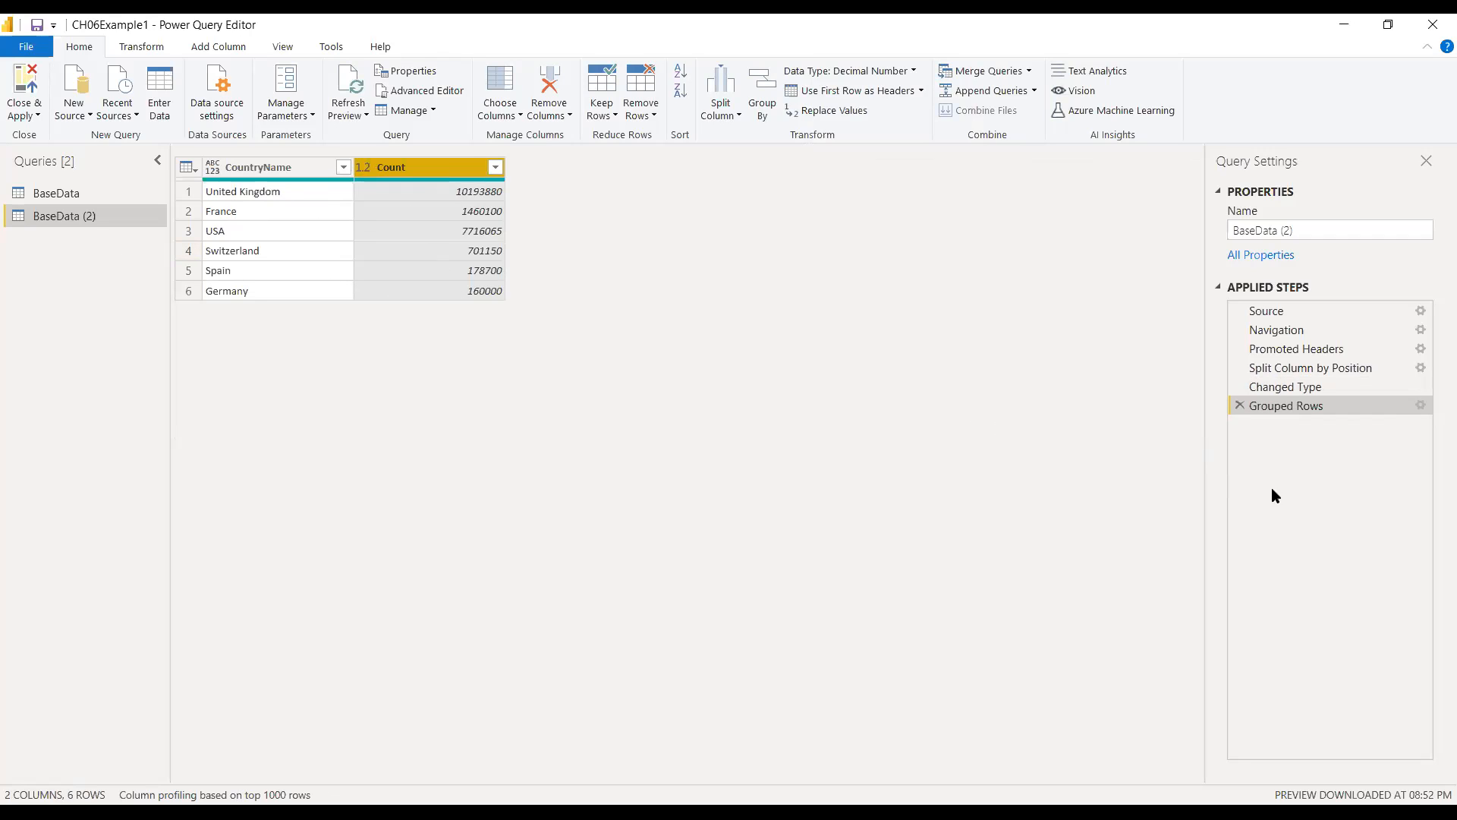
- Duplicate the original BaseData query, compare it with the grouped BaseData (2), and open the new copy
{"action": "right_click", "coordinate": [72, 194]}
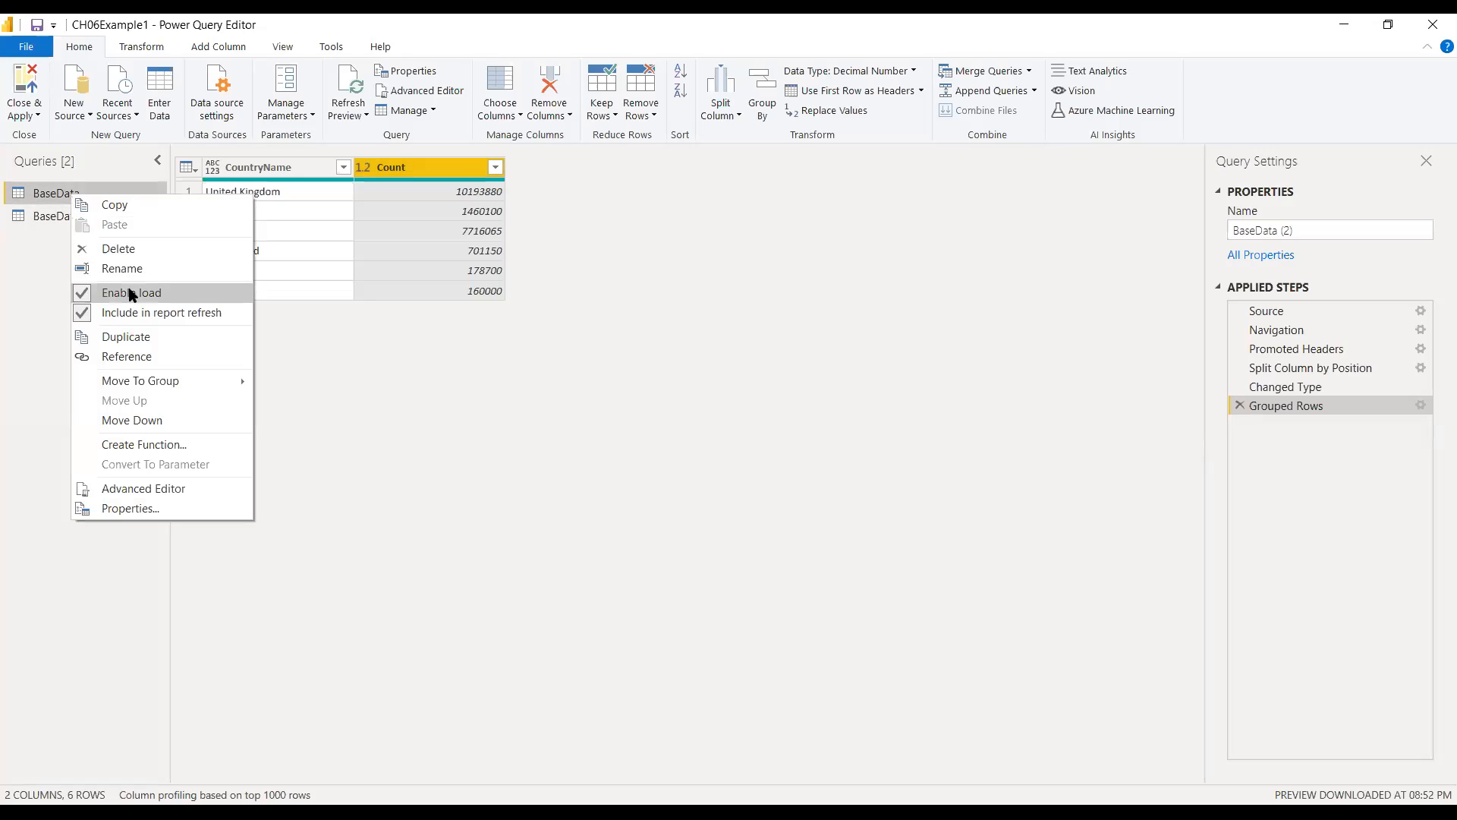
{"action": "left_click", "coordinate": [126, 337]}
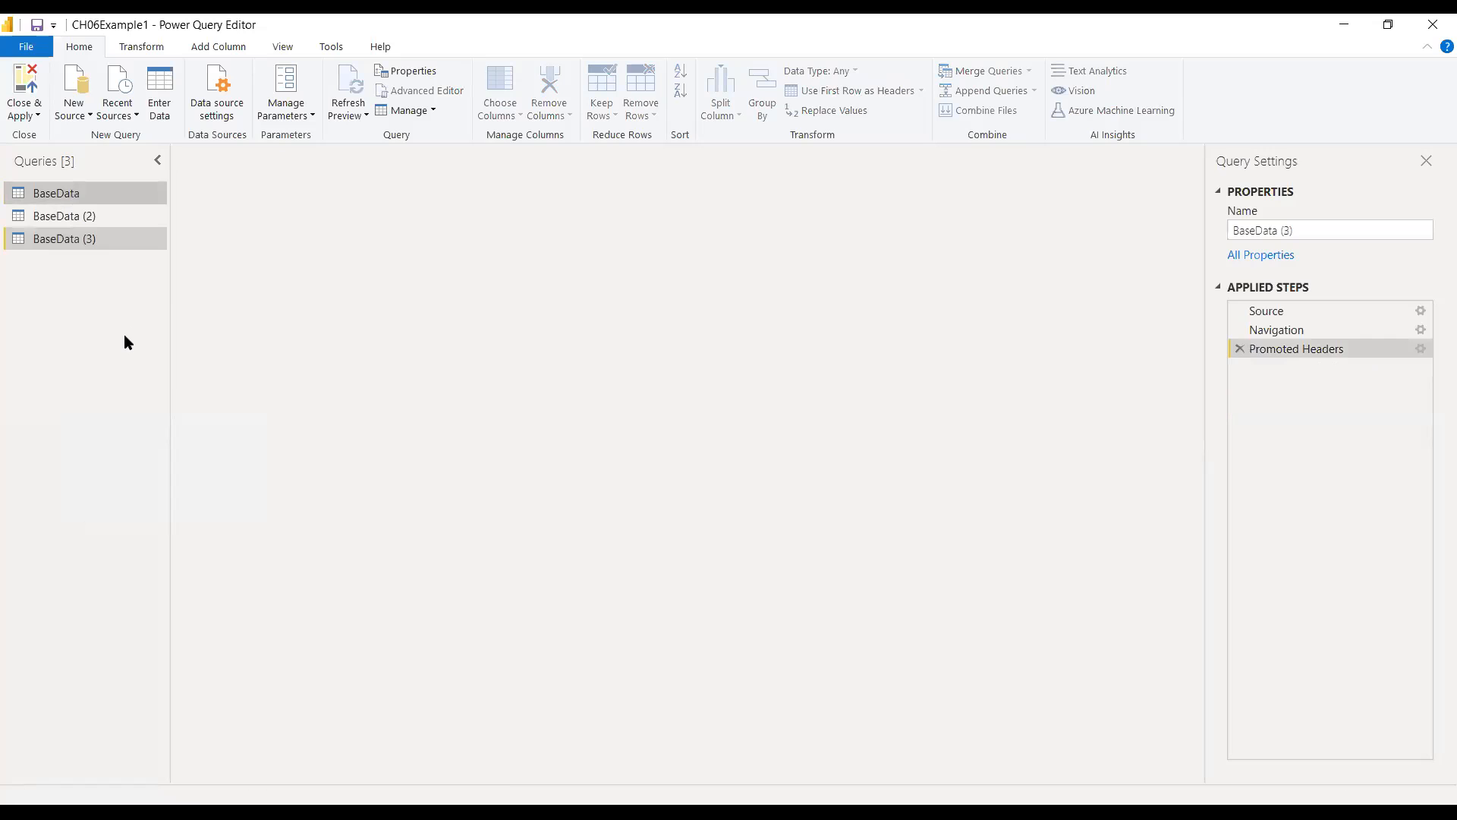
{"action": "left_click", "coordinate": [60, 196]}
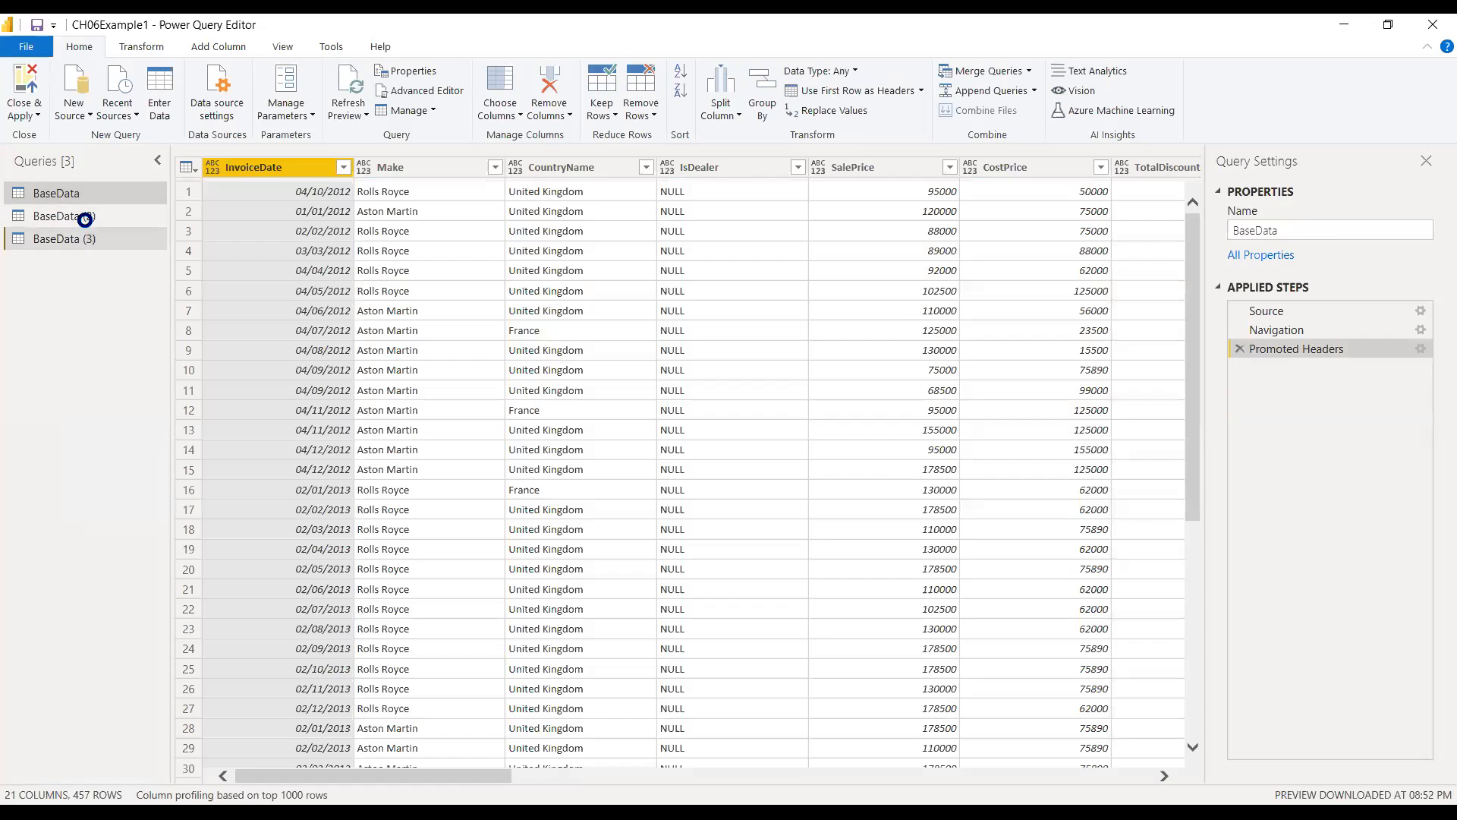
{"action": "left_click", "coordinate": [91, 217]}
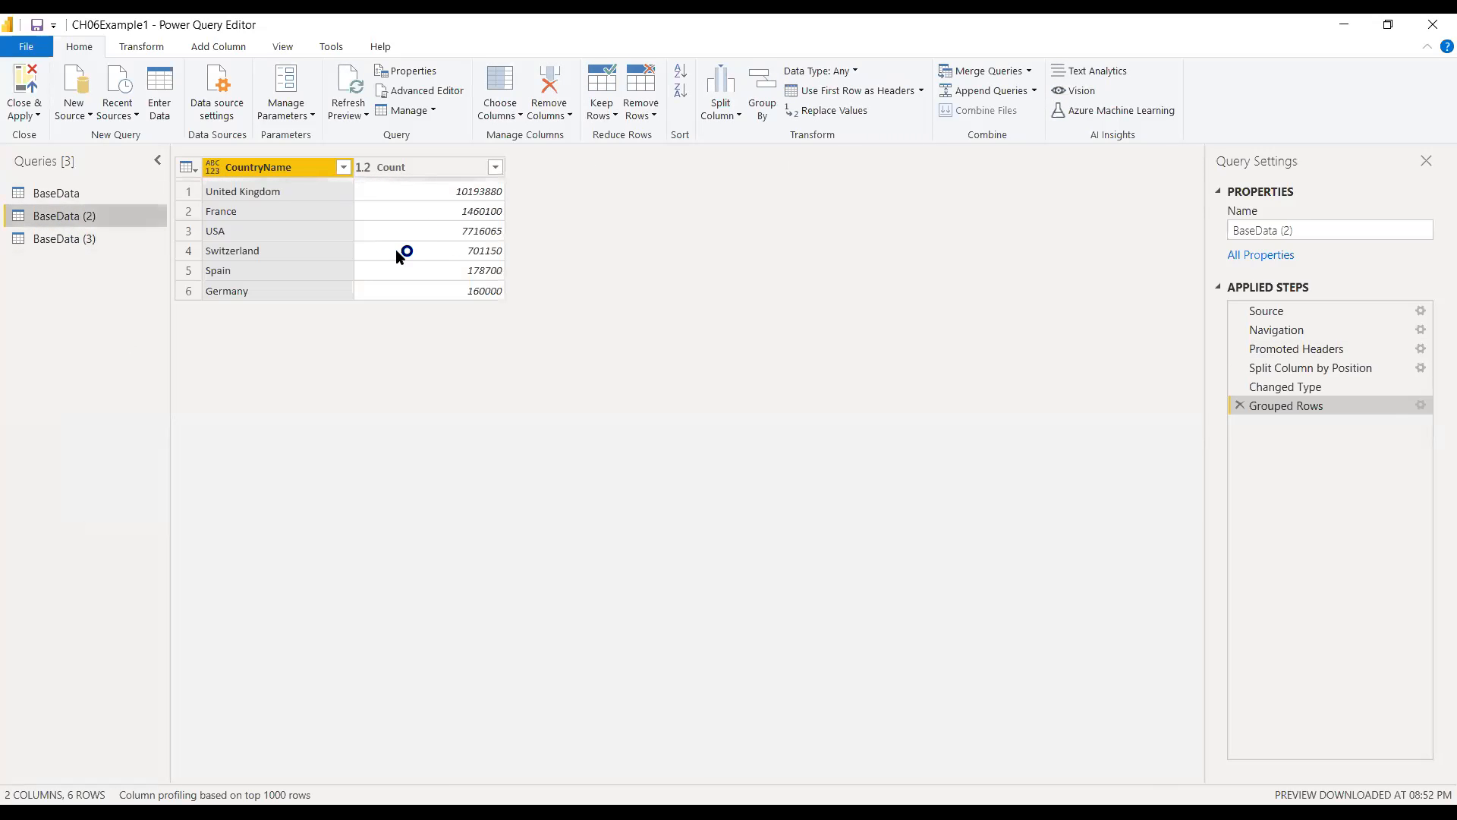
{"action": "left_click", "coordinate": [82, 242]}
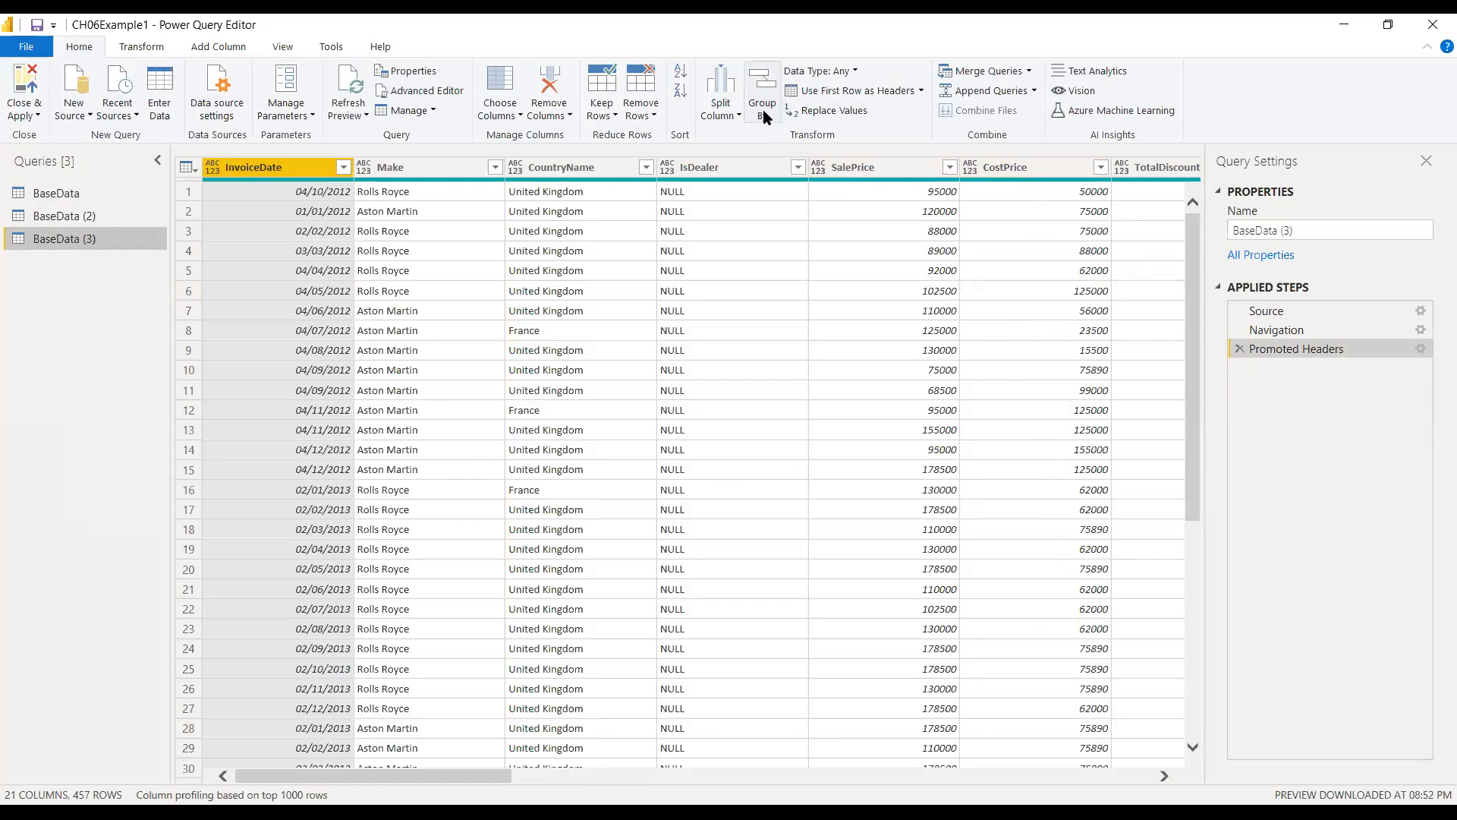
- Start a basic Group By on CountryName in BaseData (3) and name the new column costPriceByCountry
{"action": "left_click", "coordinate": [590, 169]}
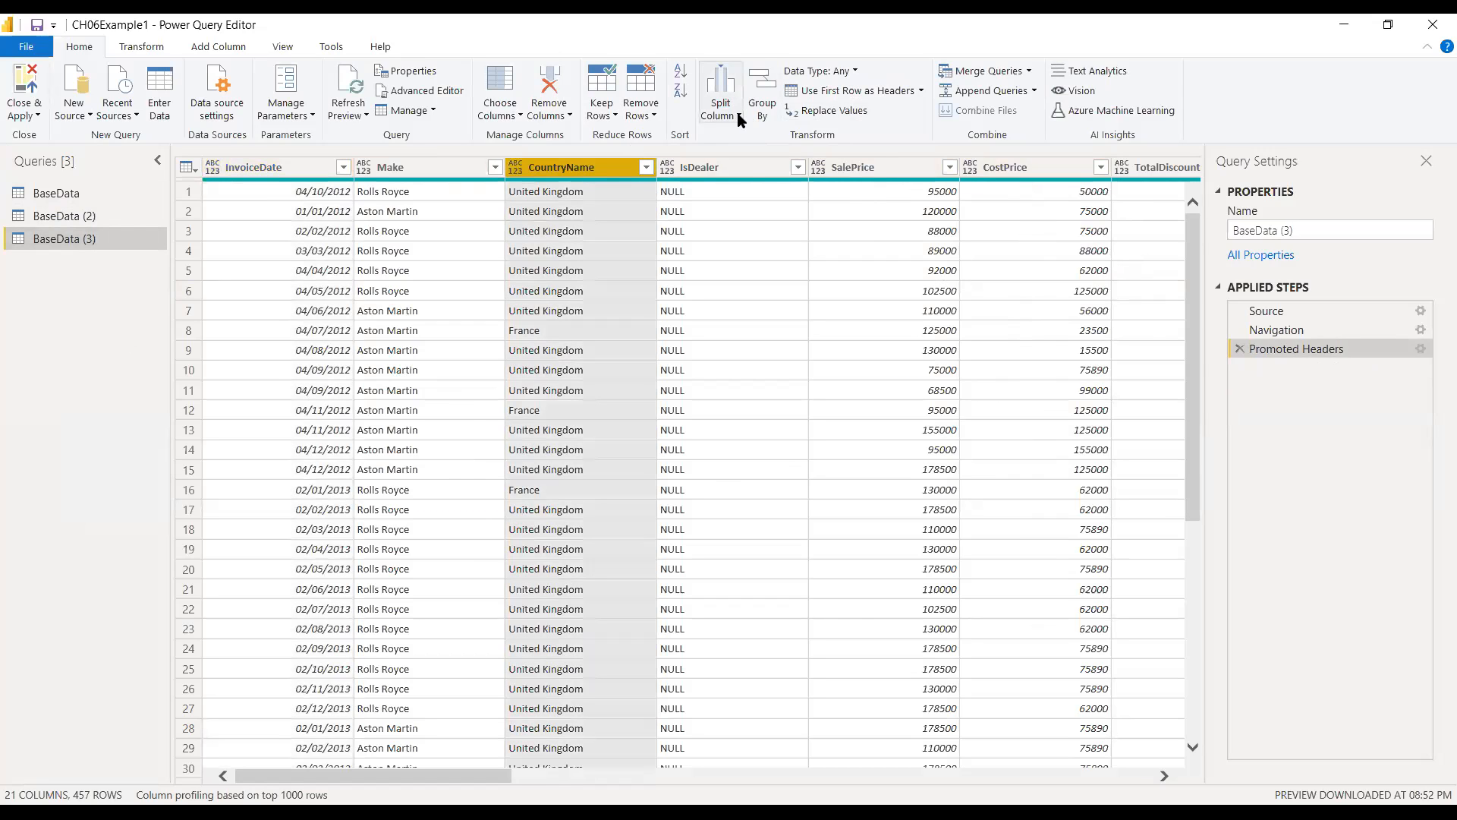
{"action": "left_click", "coordinate": [781, 101]}
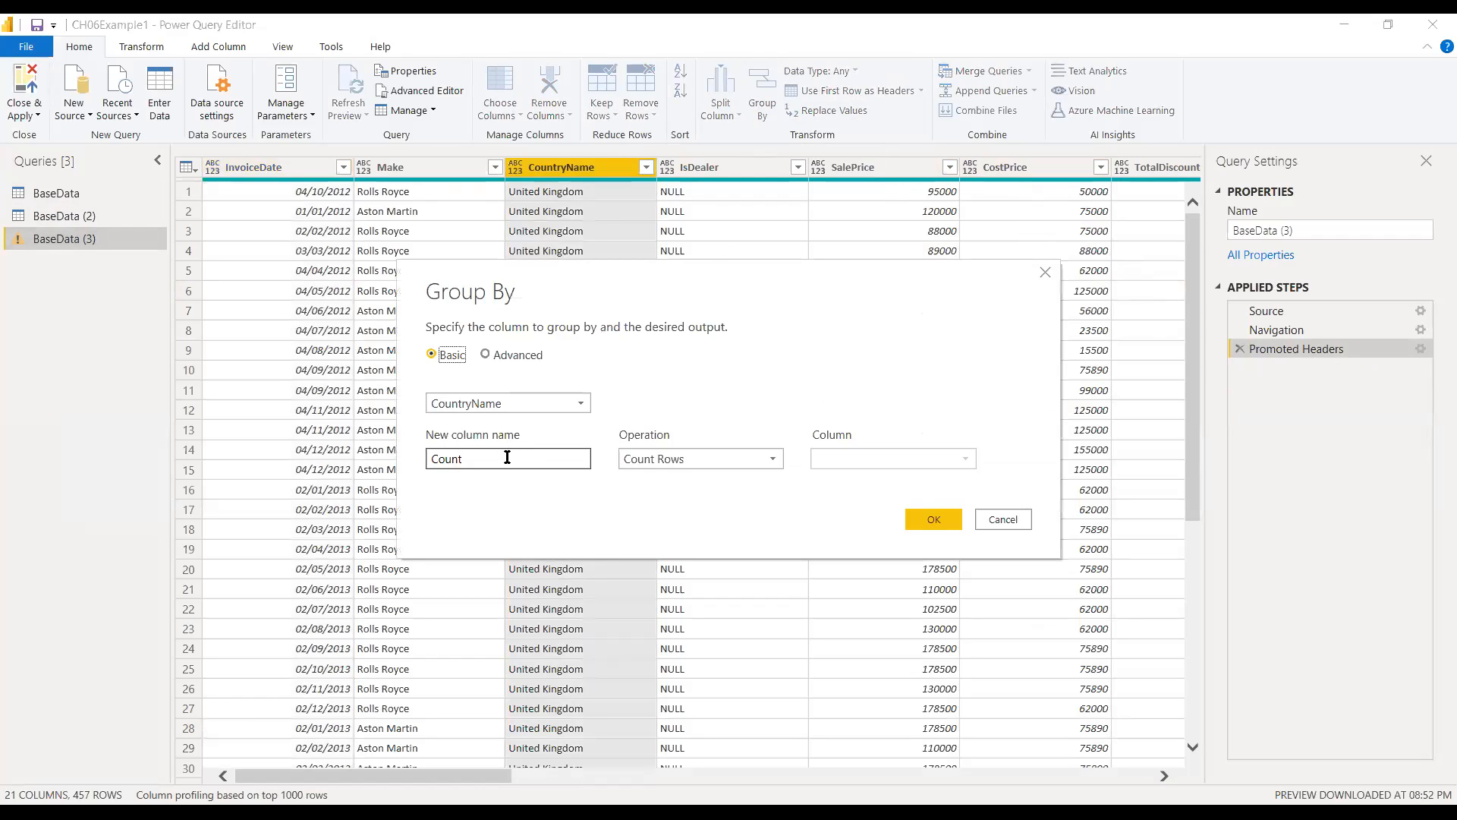
{"action": "left_click", "coordinate": [507, 457]}
{"action": "key", "text": "BackSpace"}
{"action": "key", "text": "BackSpace"}
{"action": "key", "text": "BackSpace"}
{"action": "key", "text": "BackSpace"}
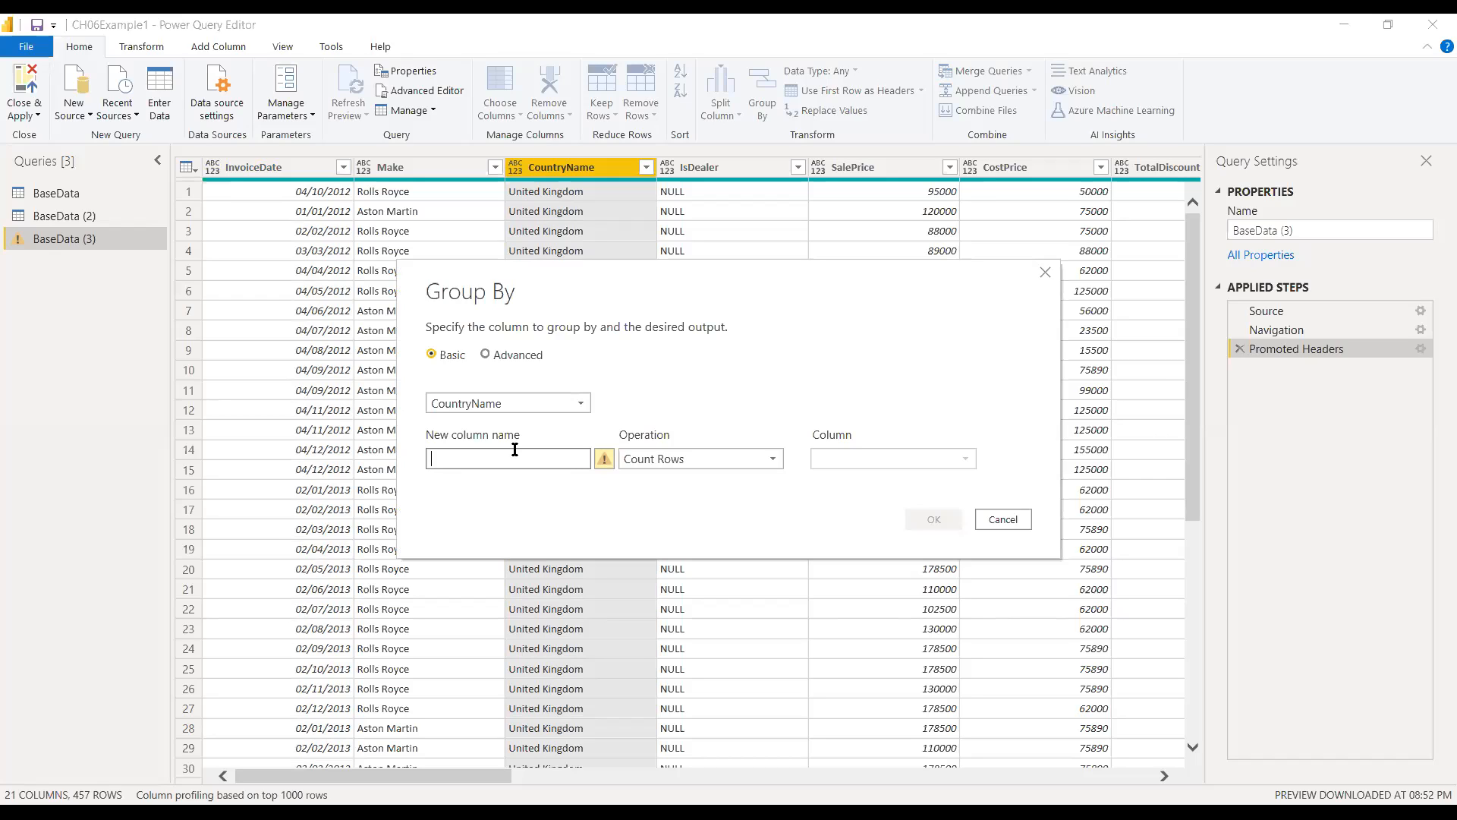
{"action": "type", "text": "costPriceB"}
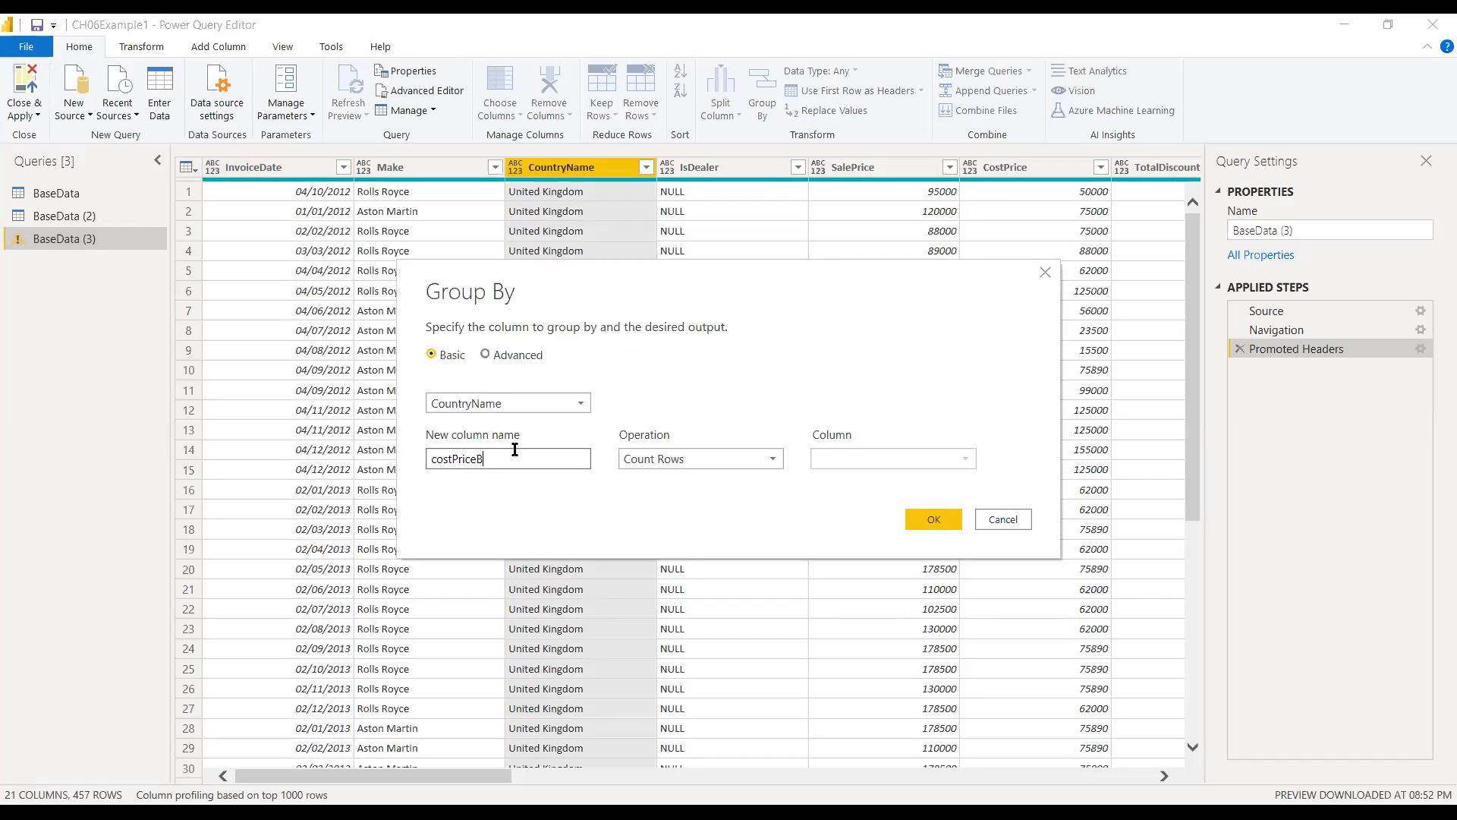
{"action": "type", "text": "yCountry"}
- Set the grouping operation to Sum of the CostPrice column and apply the grouping
{"action": "left_click", "coordinate": [741, 457]}
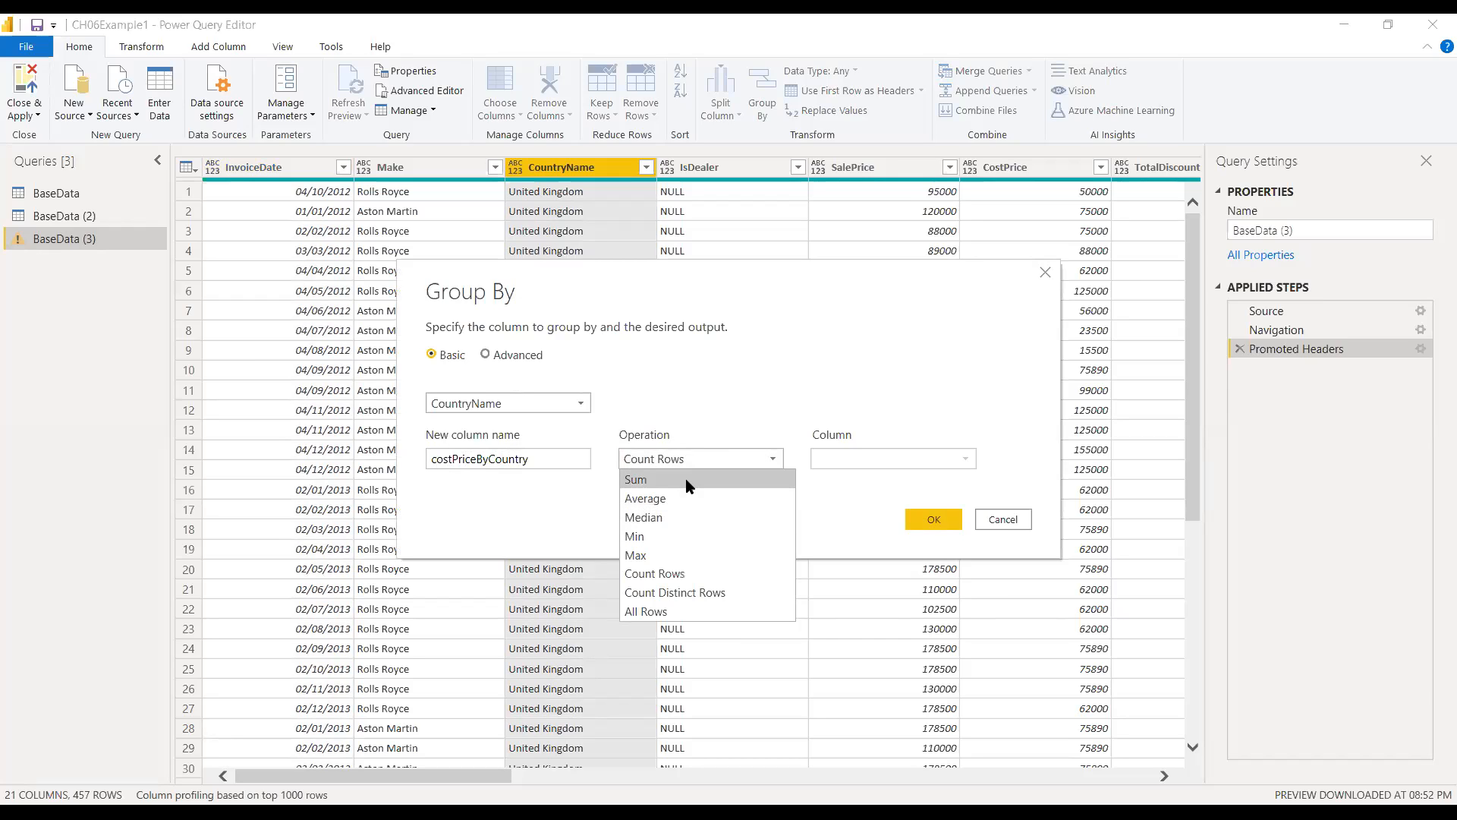
{"action": "left_click", "coordinate": [685, 478]}
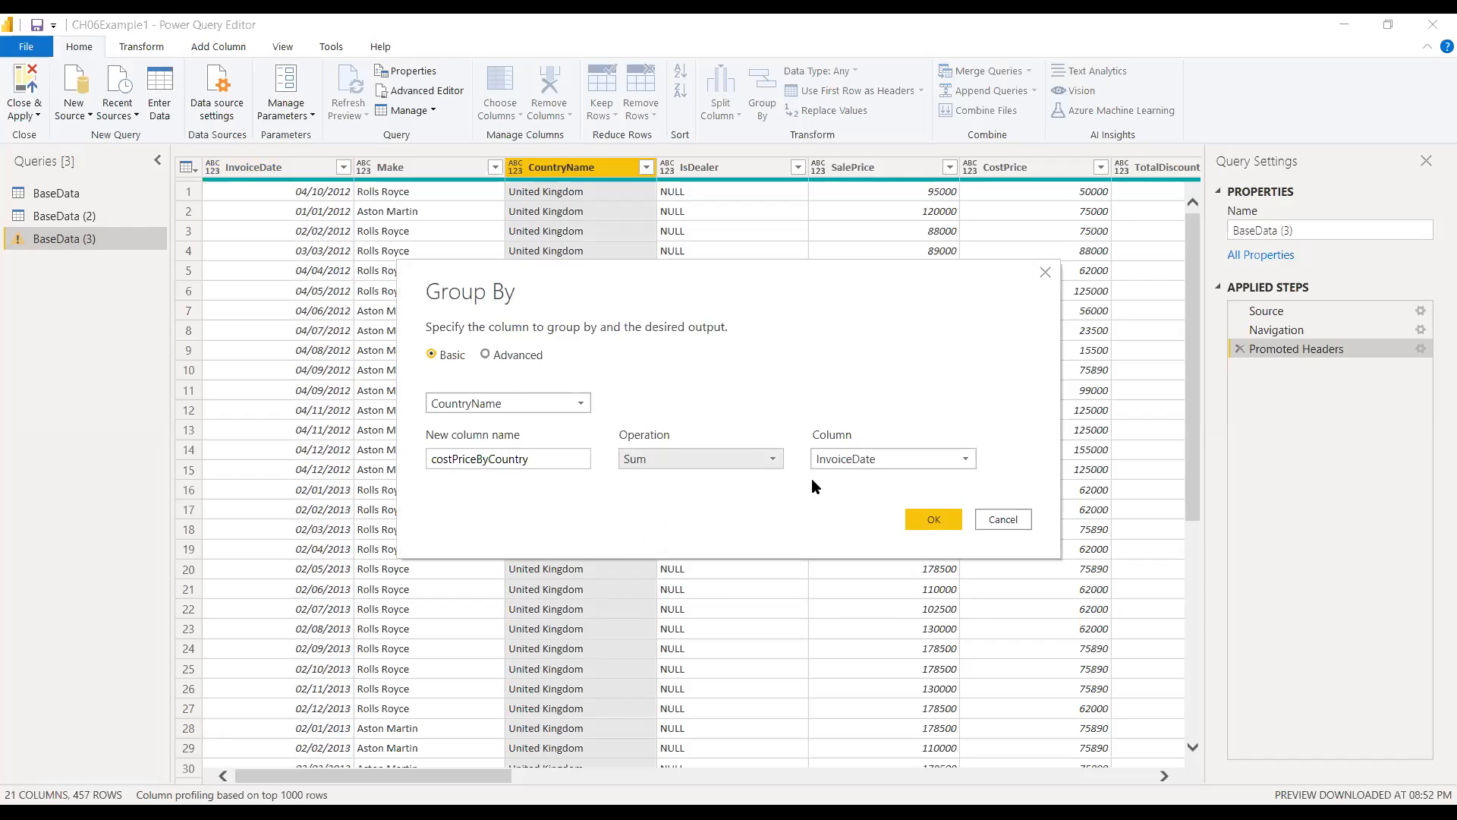
{"action": "left_click", "coordinate": [924, 458]}
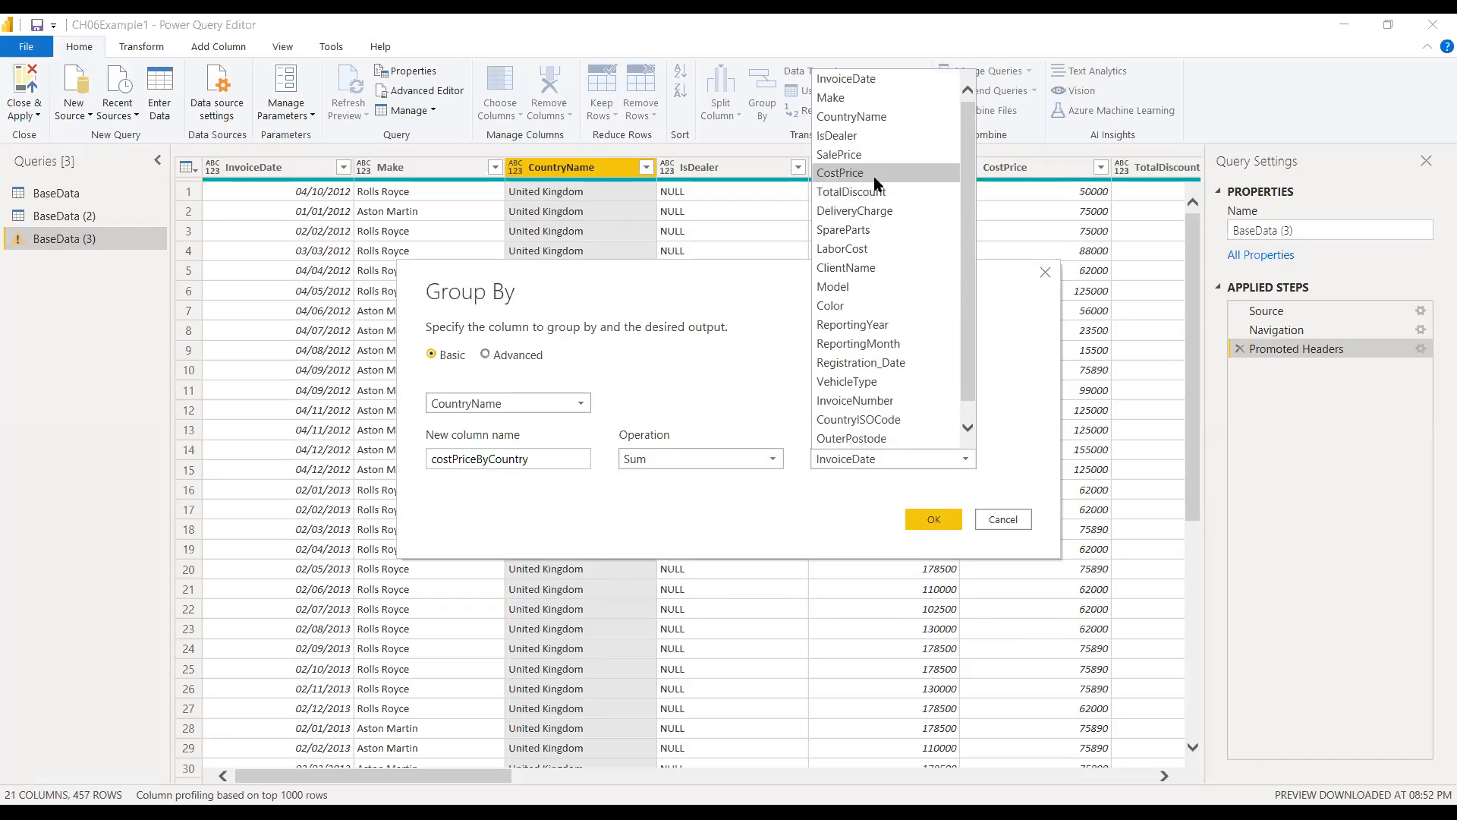
{"action": "left_click", "coordinate": [767, 456]}
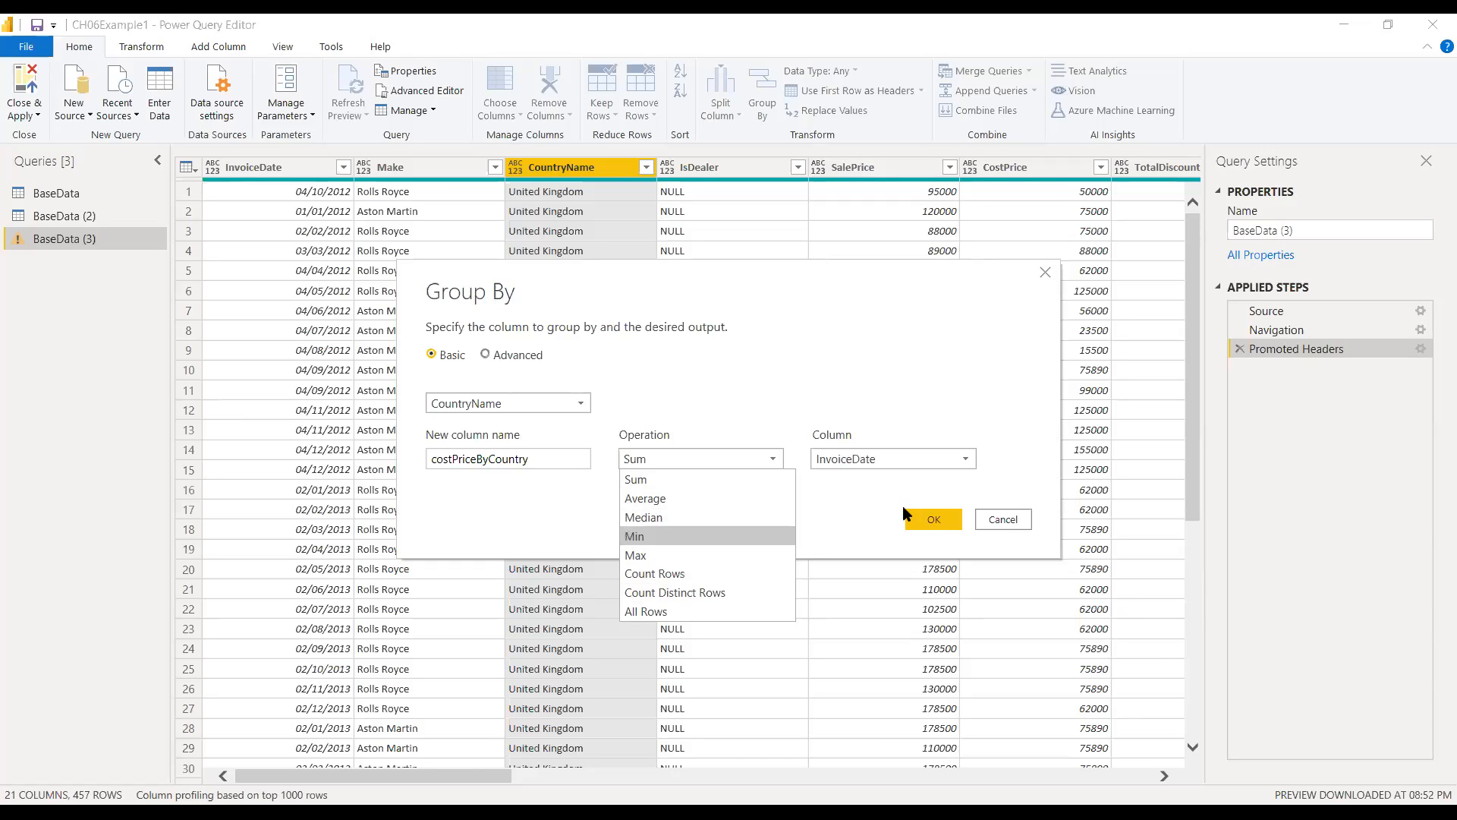
{"action": "left_click", "coordinate": [955, 463]}
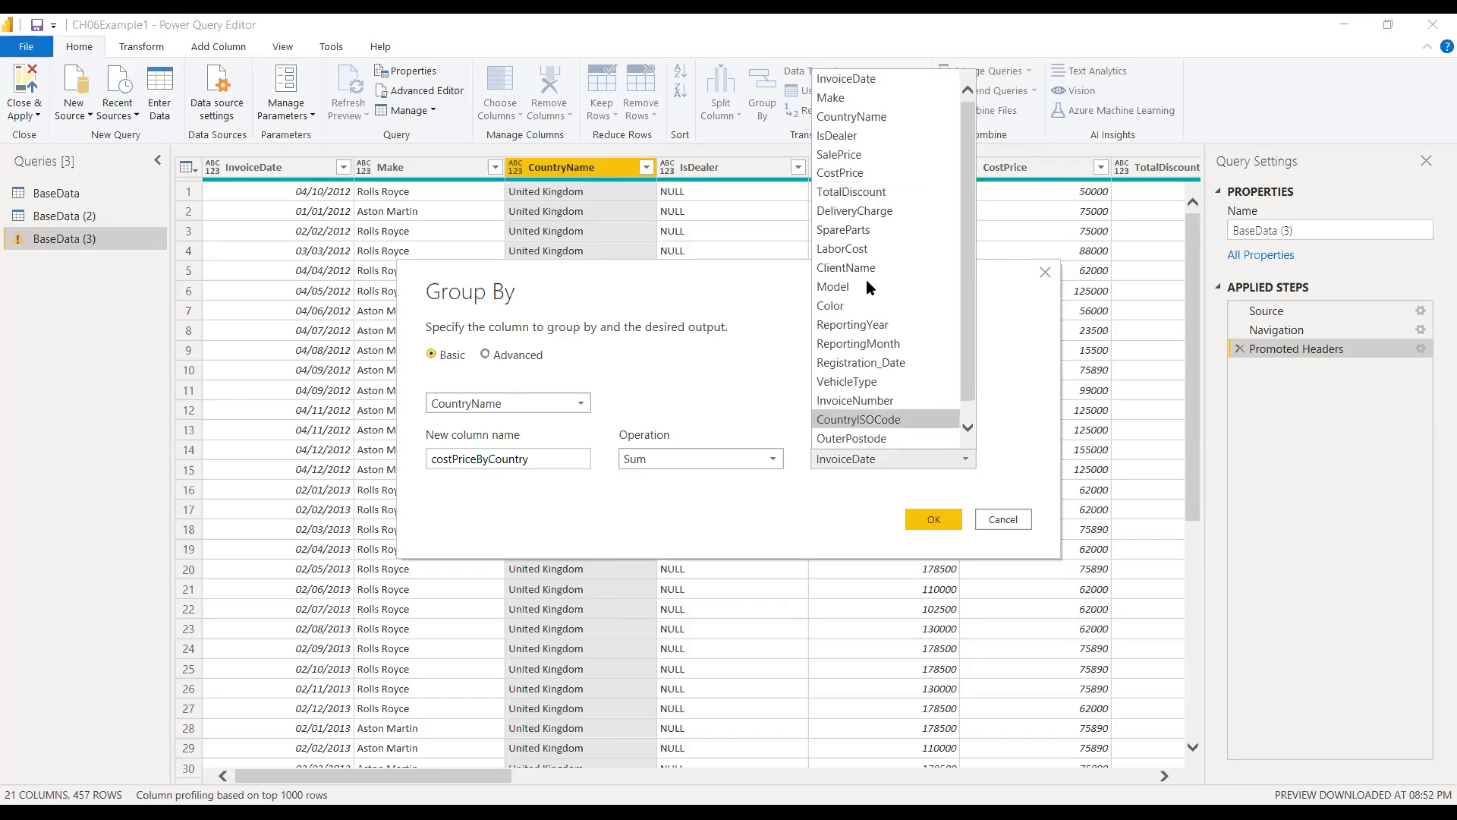
{"action": "left_click", "coordinate": [828, 173]}
{"action": "left_click", "coordinate": [949, 522]}
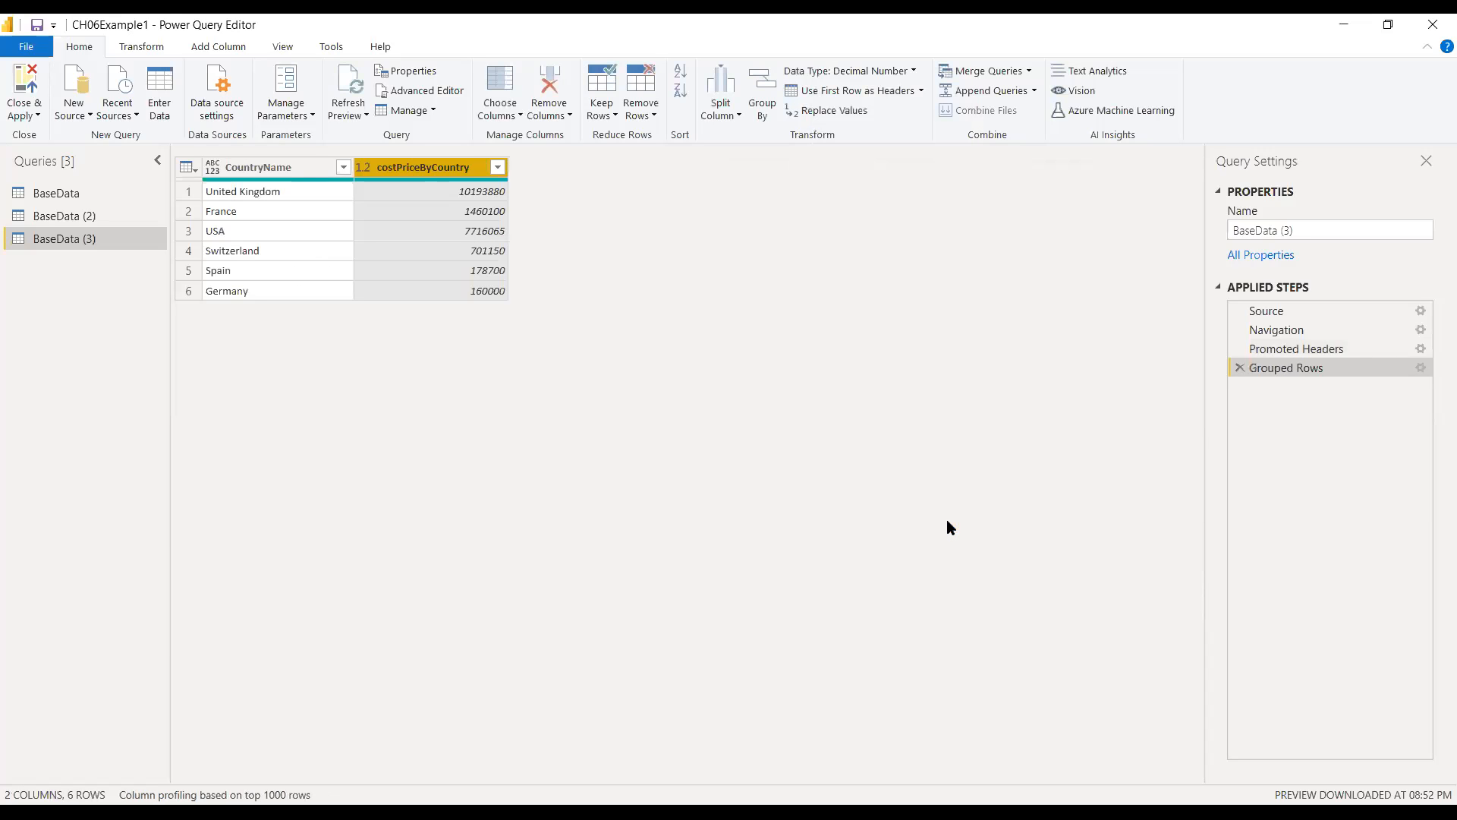
- Rename the Count column in the BaseData (2) query to "SalePrice Sum by country"
{"action": "left_click", "coordinate": [68, 220]}
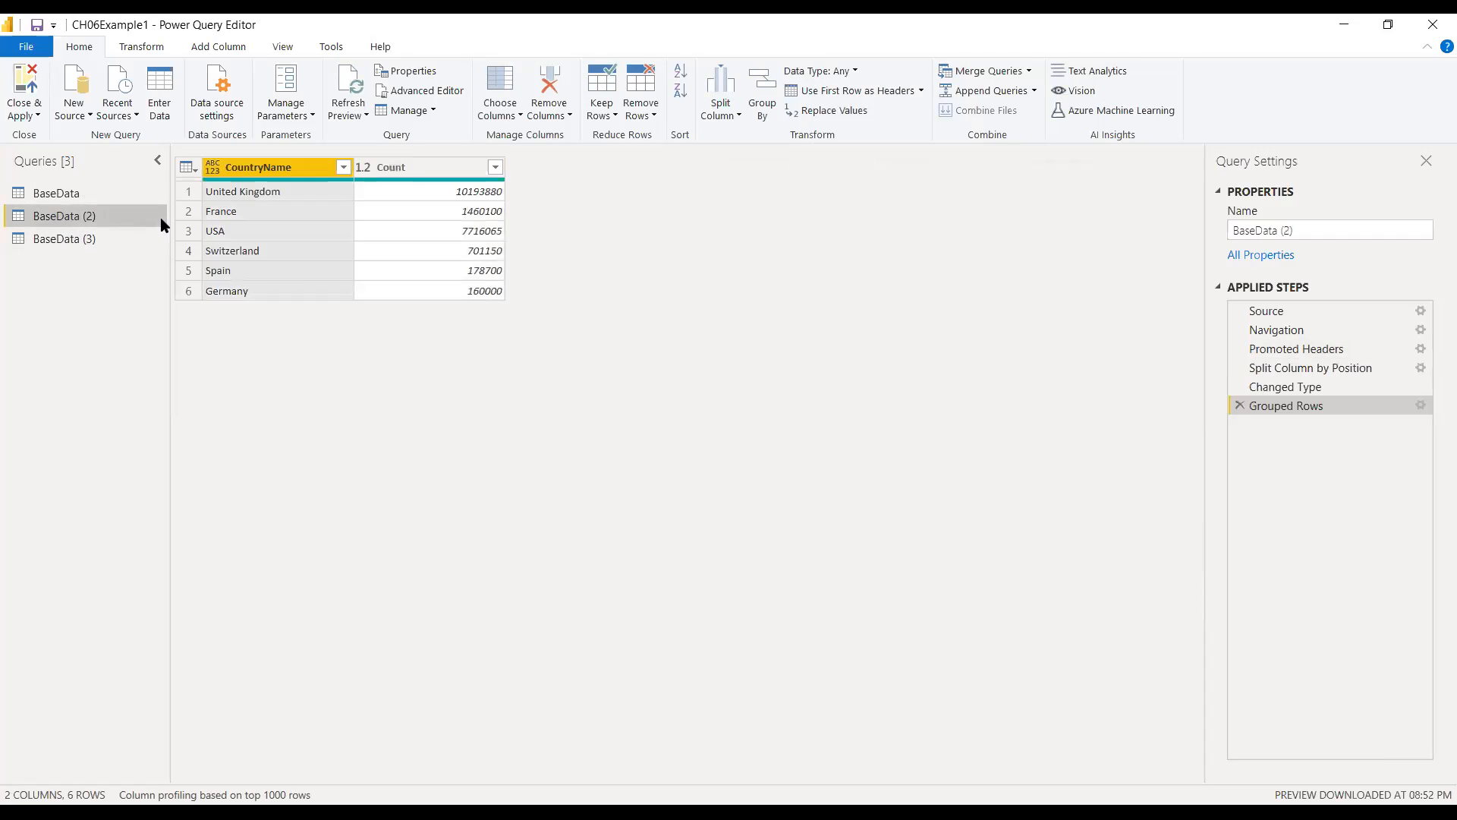
{"action": "left_click", "coordinate": [402, 168]}
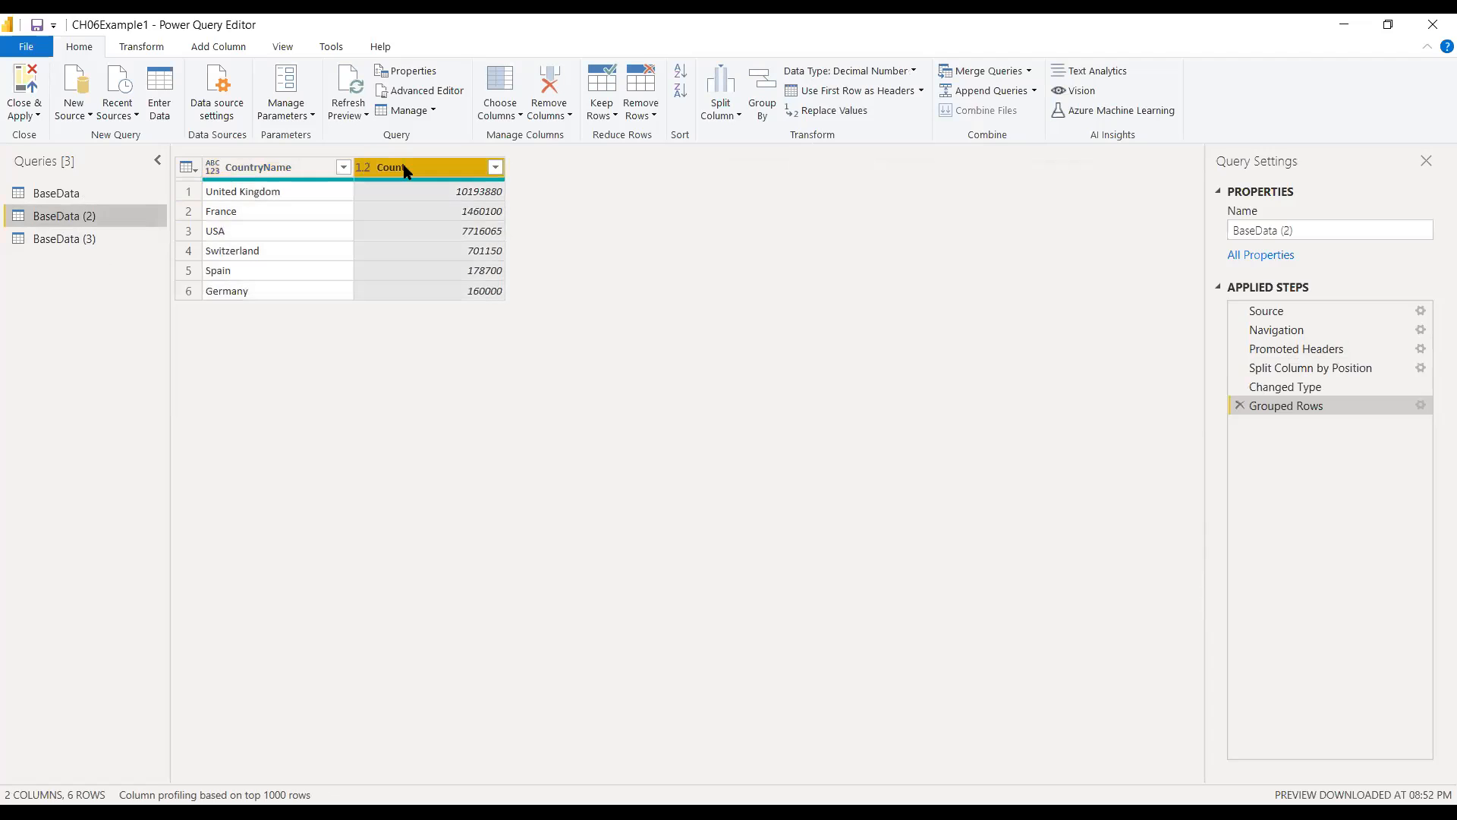
{"action": "right_click", "coordinate": [404, 168]}
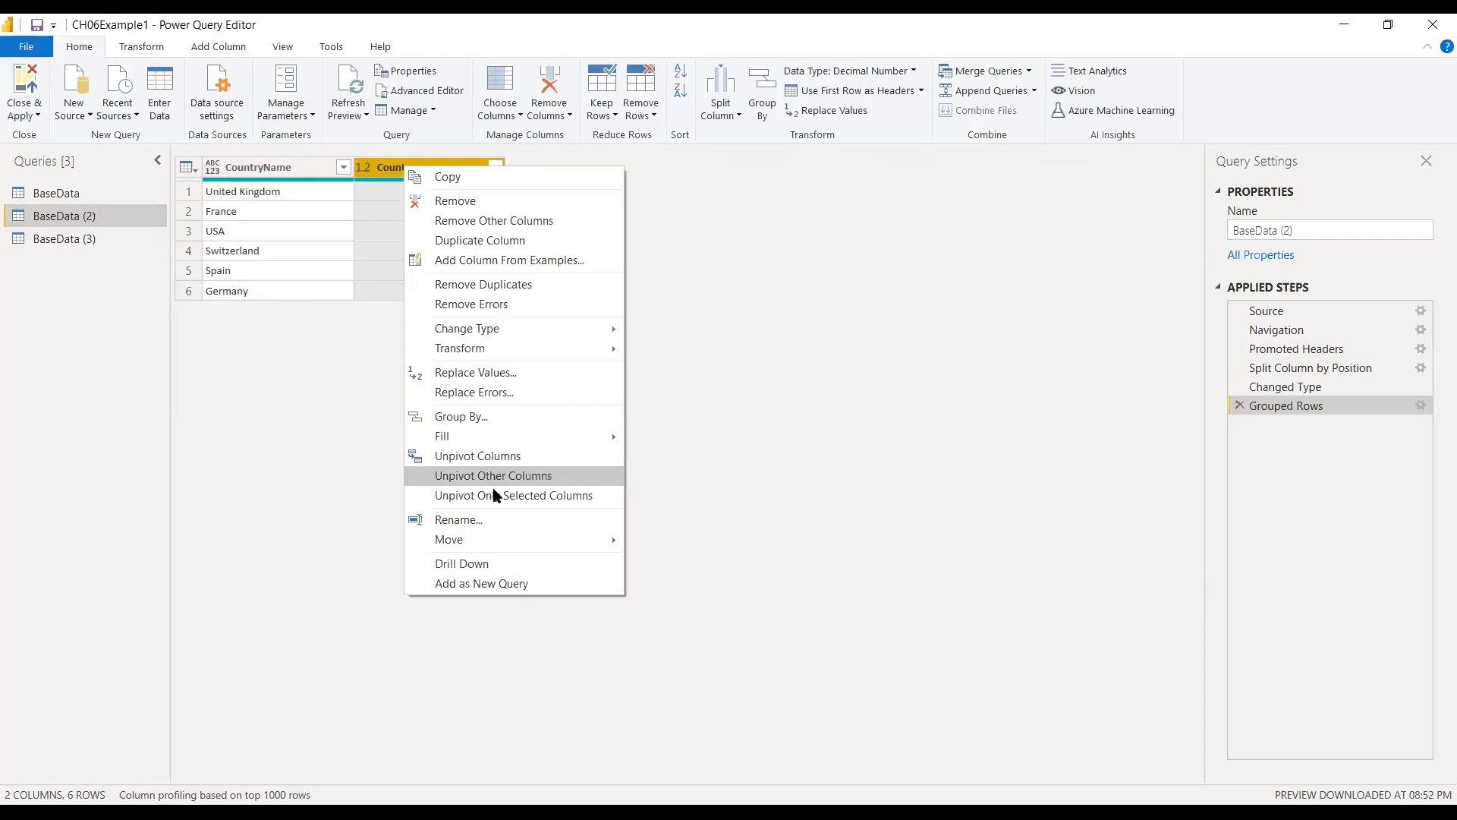
{"action": "left_click", "coordinate": [493, 520]}
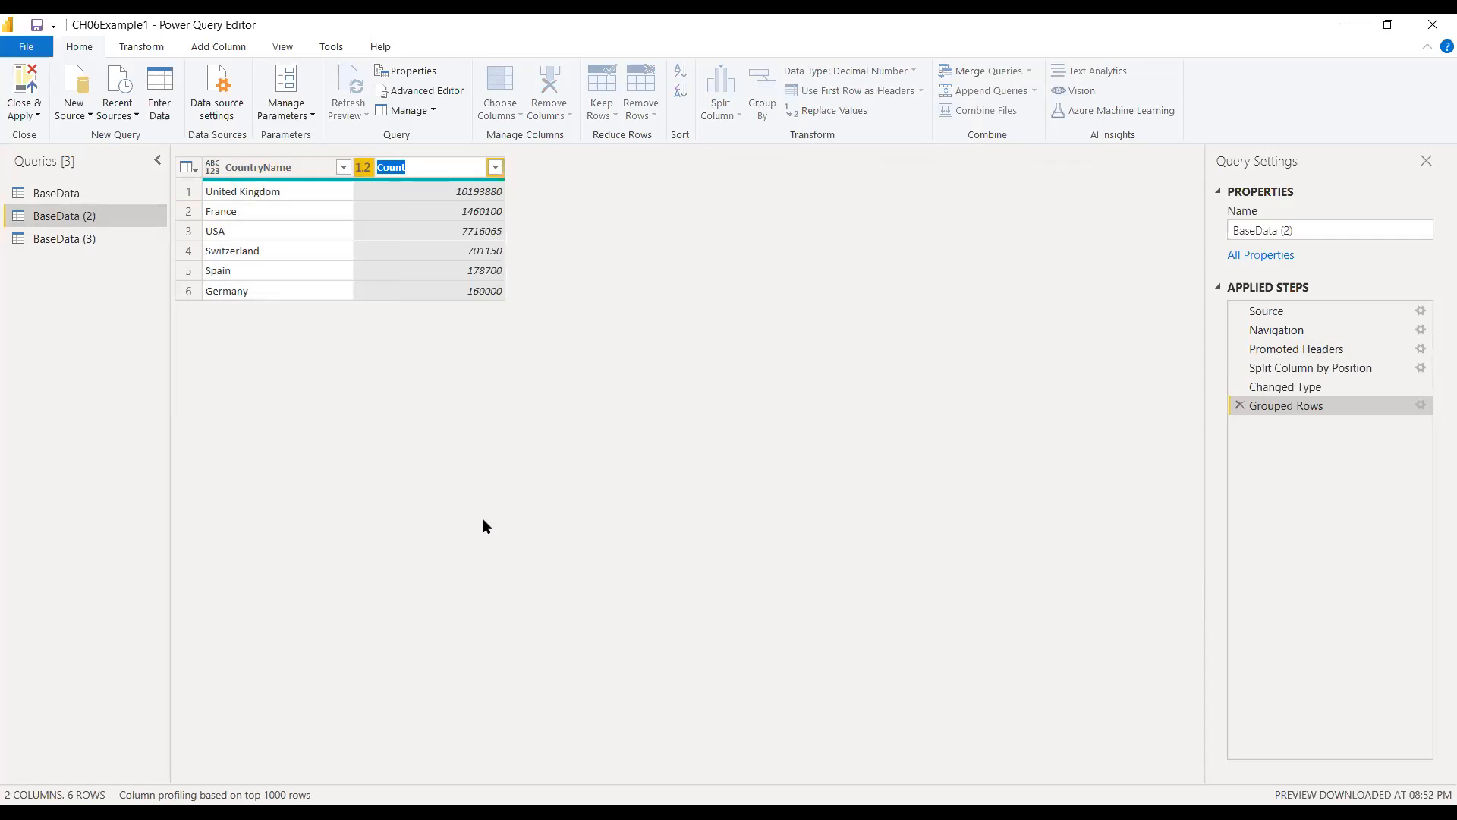
{"action": "type", "text": "SalePrice Sum"}
{"action": "type", "text": "by country"}
{"action": "key", "text": "Return"}
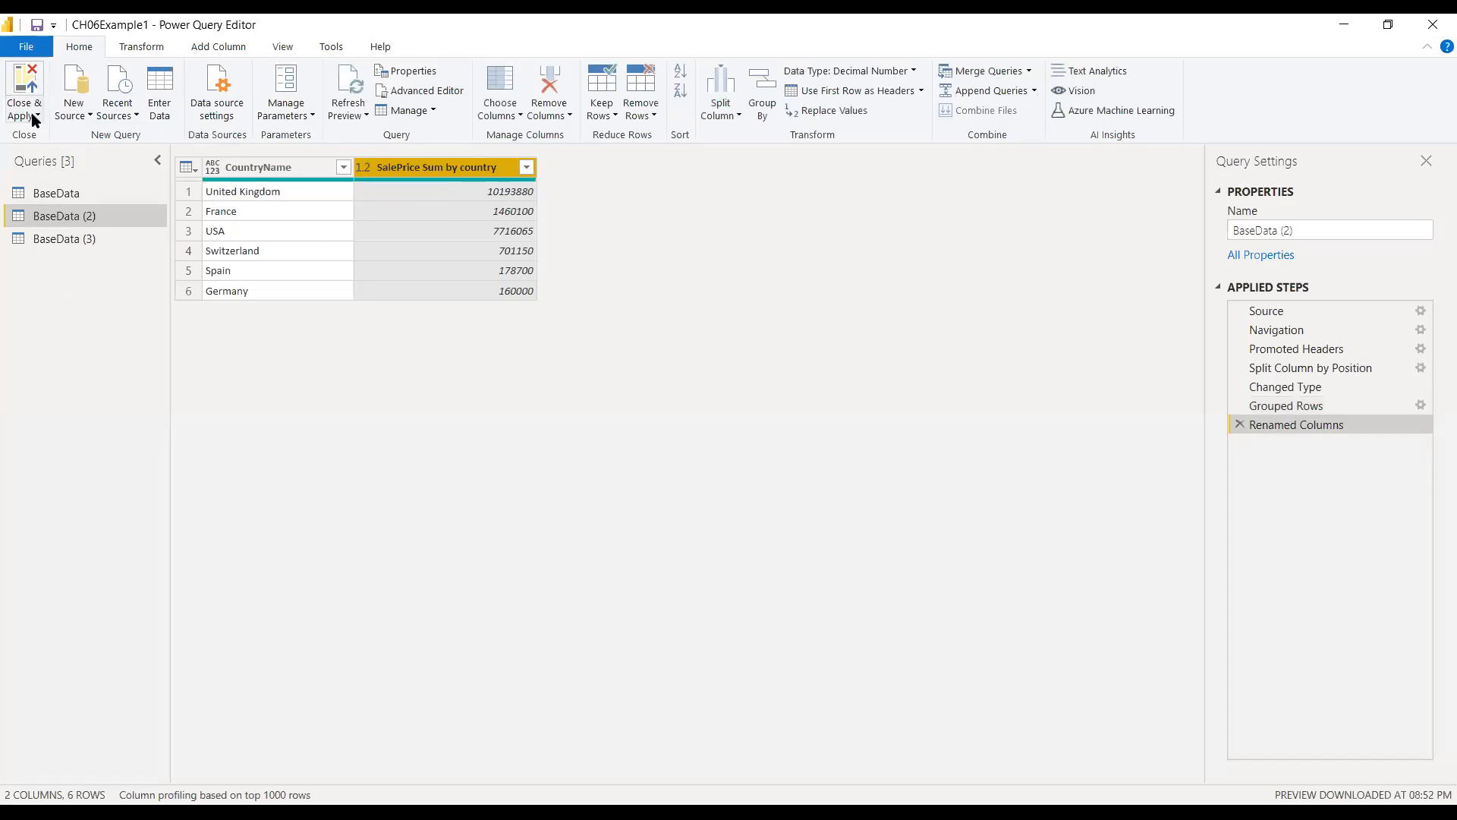
- Apply the query changes to the model and compare the BaseData (2), BaseData (3) and BaseData tables in the Data view
{"action": "left_click", "coordinate": [35, 116]}
{"action": "left_click", "coordinate": [584, 518]}
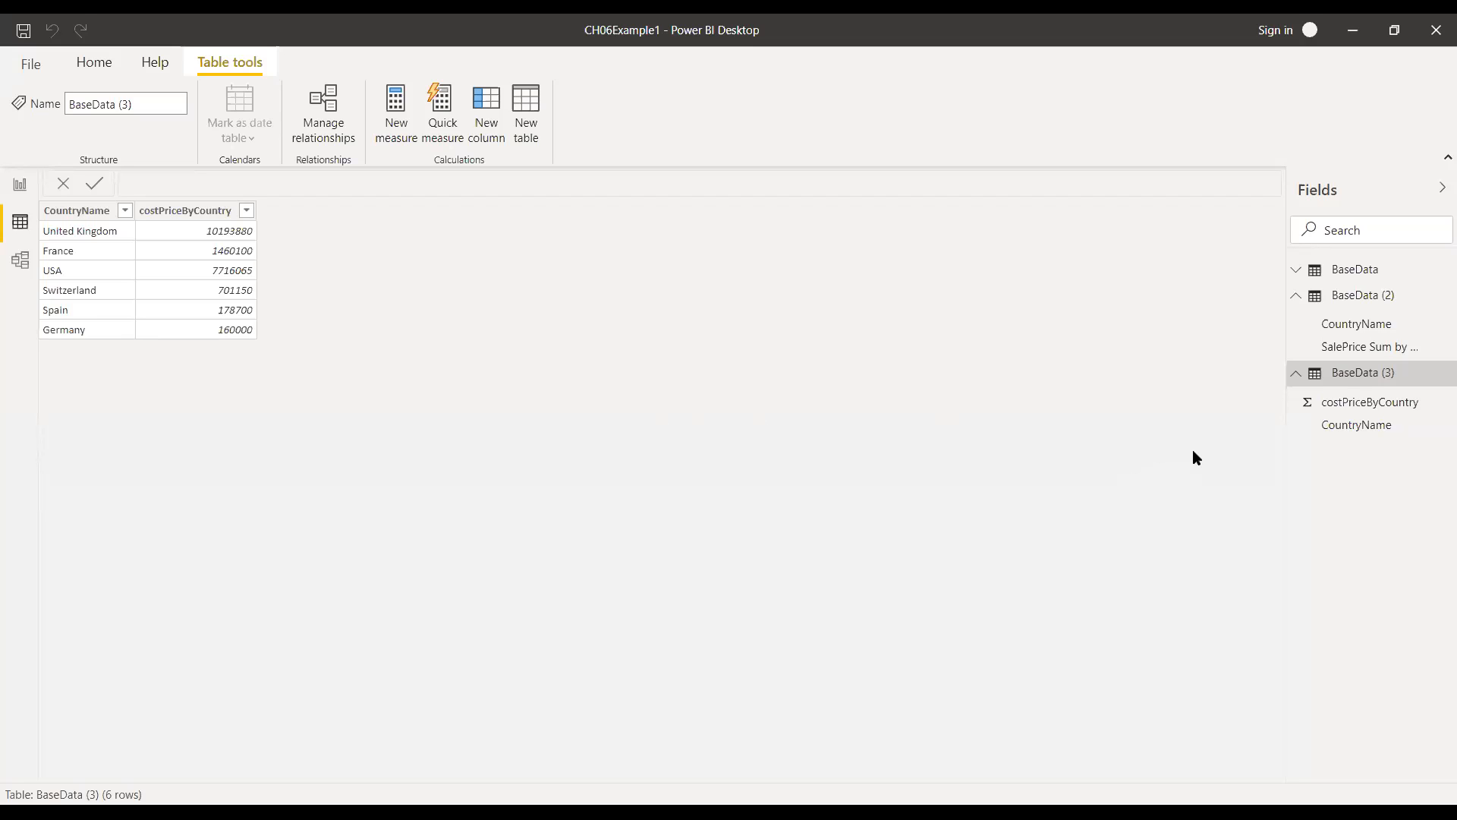
{"action": "left_click", "coordinate": [1334, 380]}
{"action": "left_click", "coordinate": [1352, 302]}
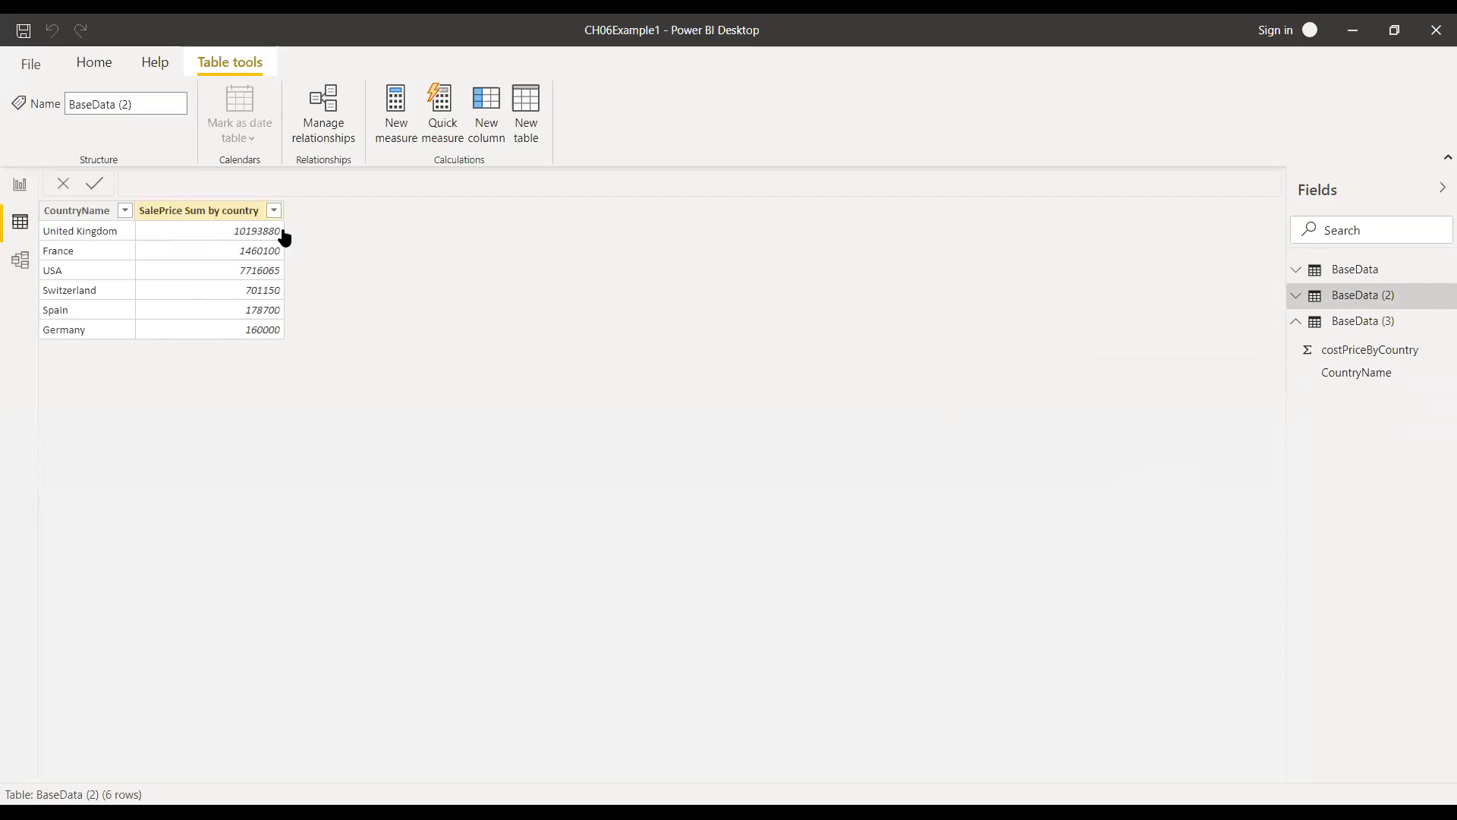
{"action": "left_click", "coordinate": [1360, 329]}
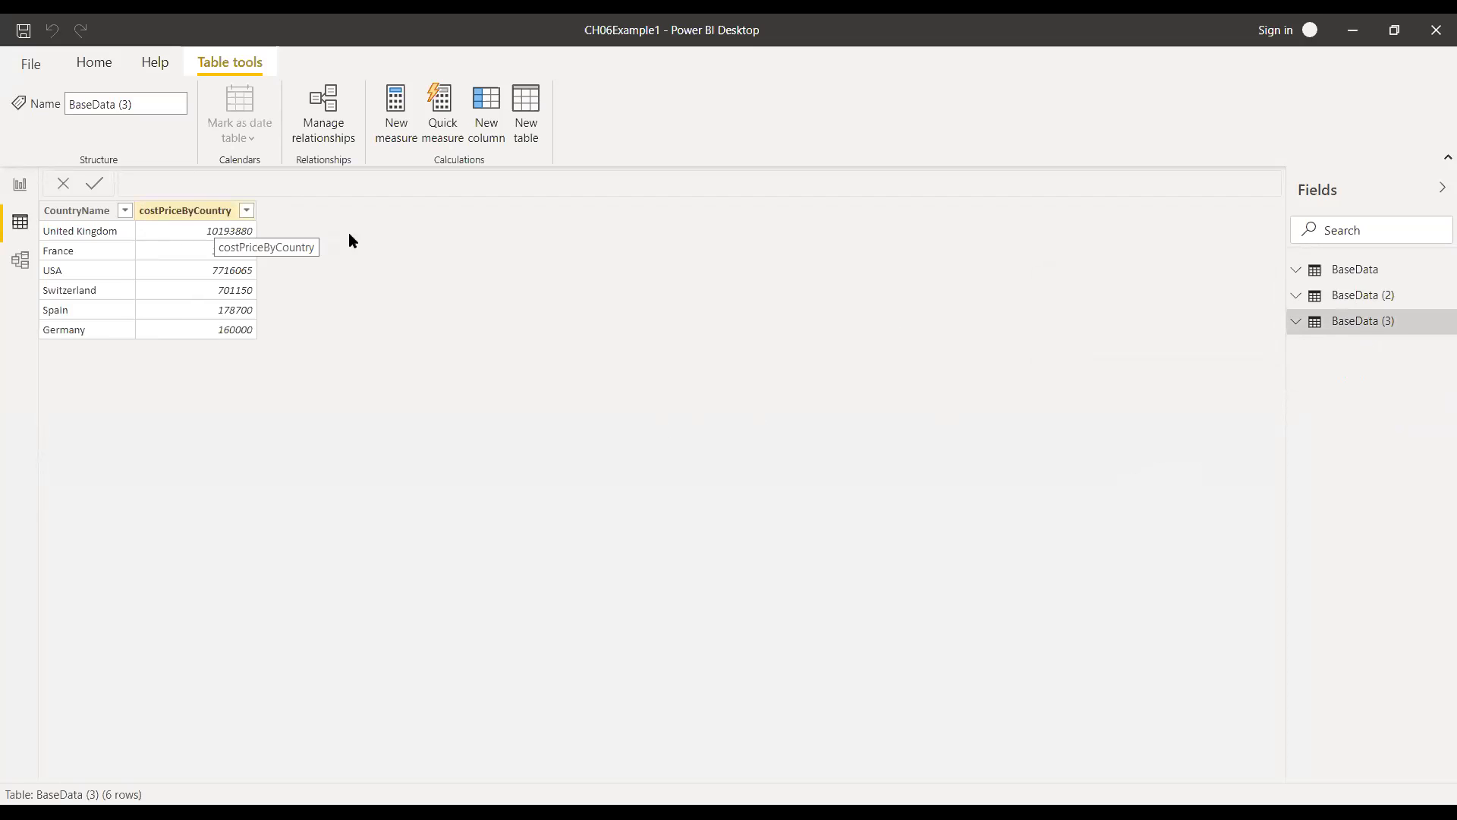
{"action": "left_click", "coordinate": [1361, 268]}
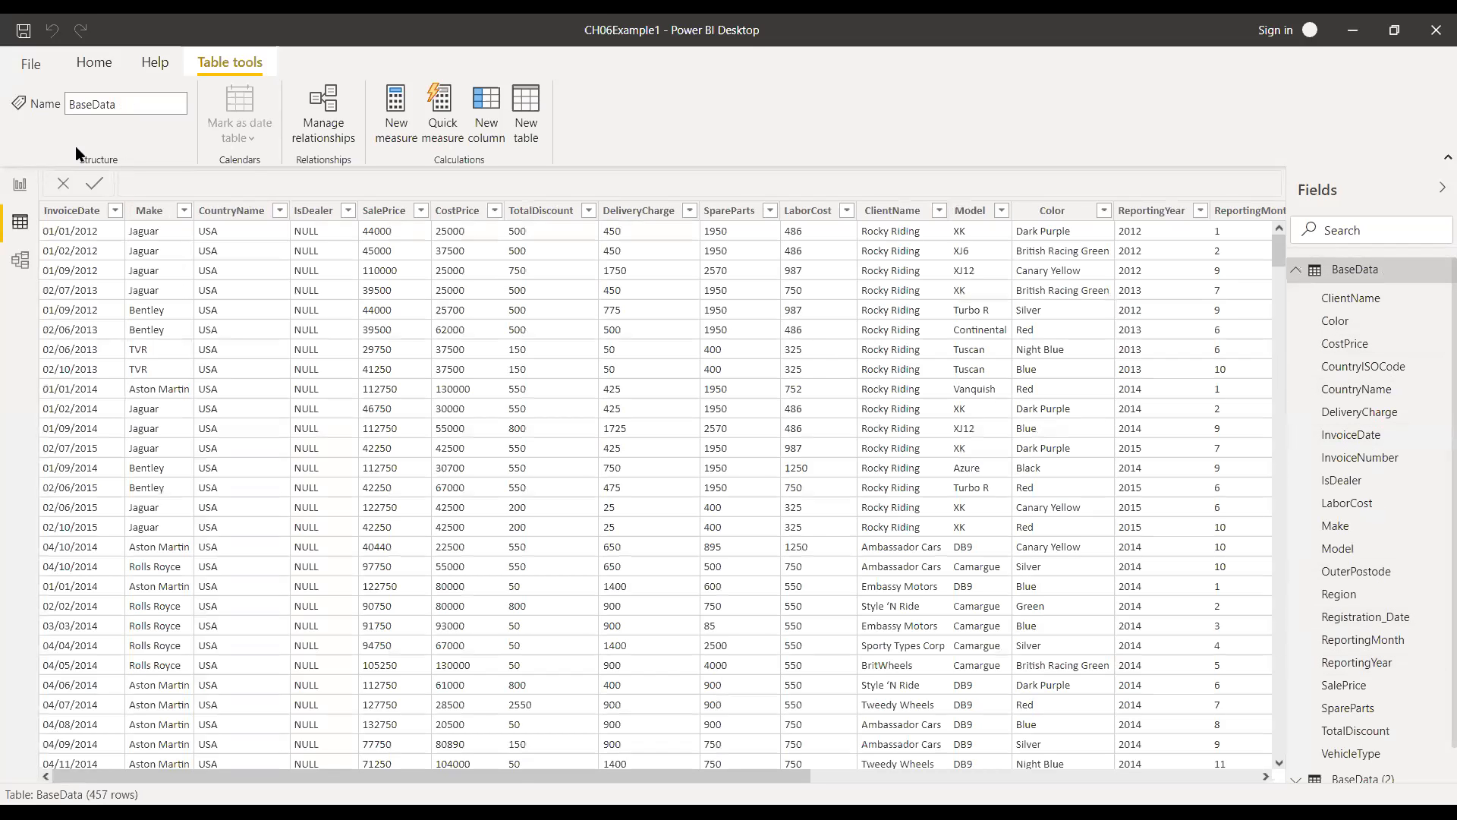
- Check the grouped tables in the report's field list and reopen the Power Query Editor
{"action": "left_click", "coordinate": [20, 184]}
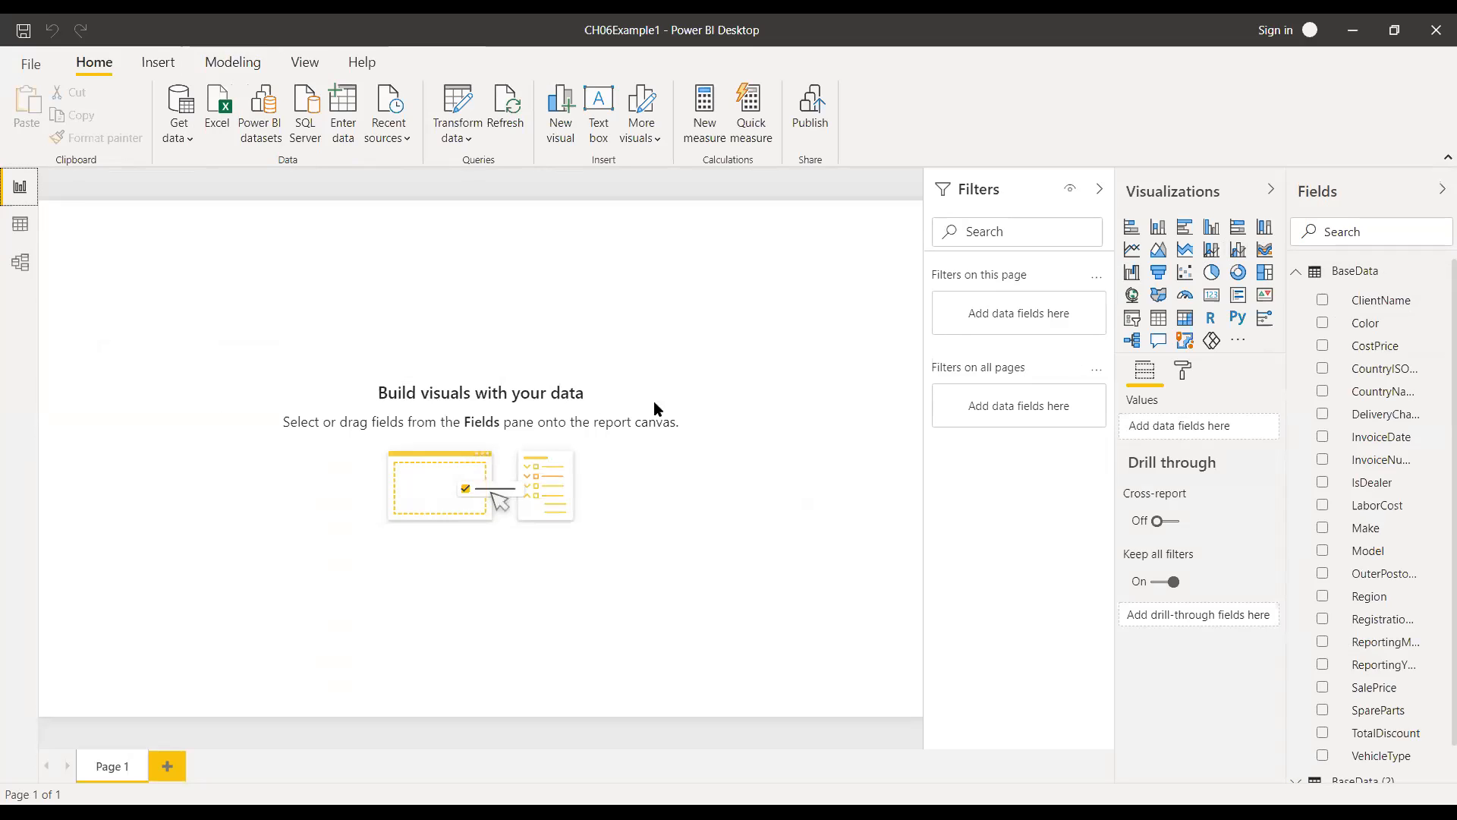
{"action": "scroll", "coordinate": [1383, 577], "scroll_direction": "down", "scroll_amount": 1}
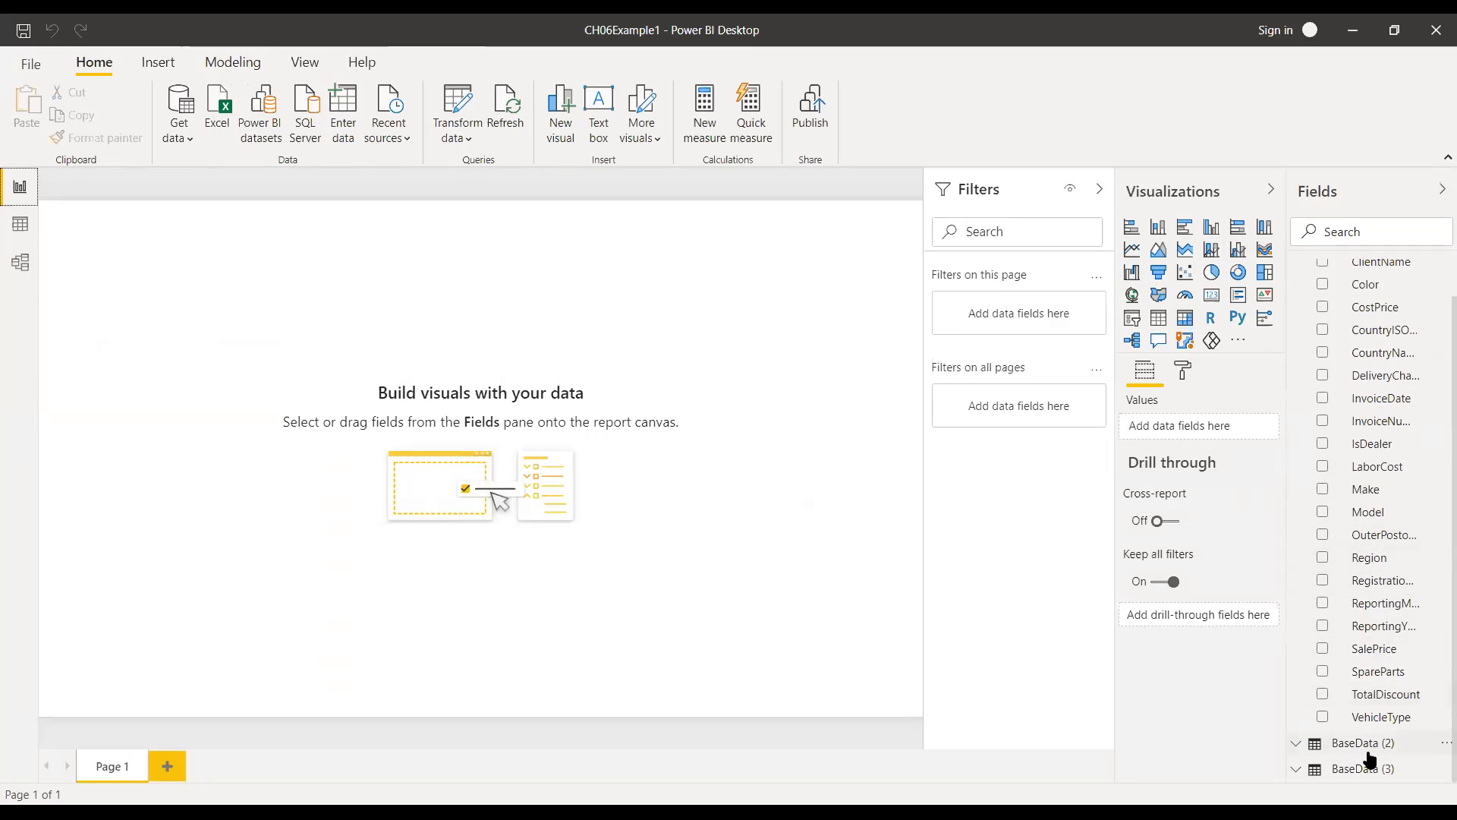
{"action": "mouse_move", "coordinate": [1370, 758]}
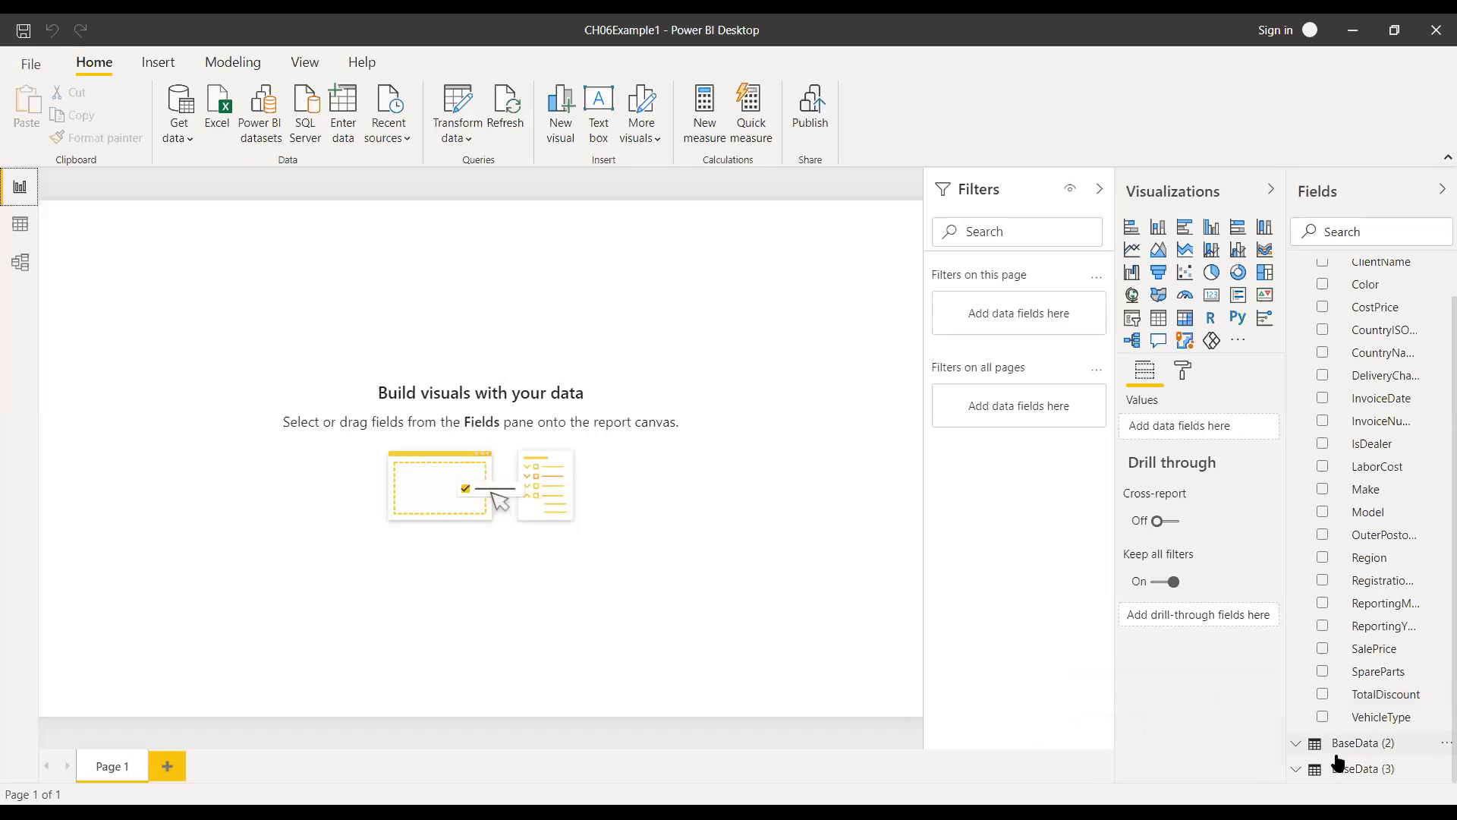
{"action": "left_click", "coordinate": [464, 131]}
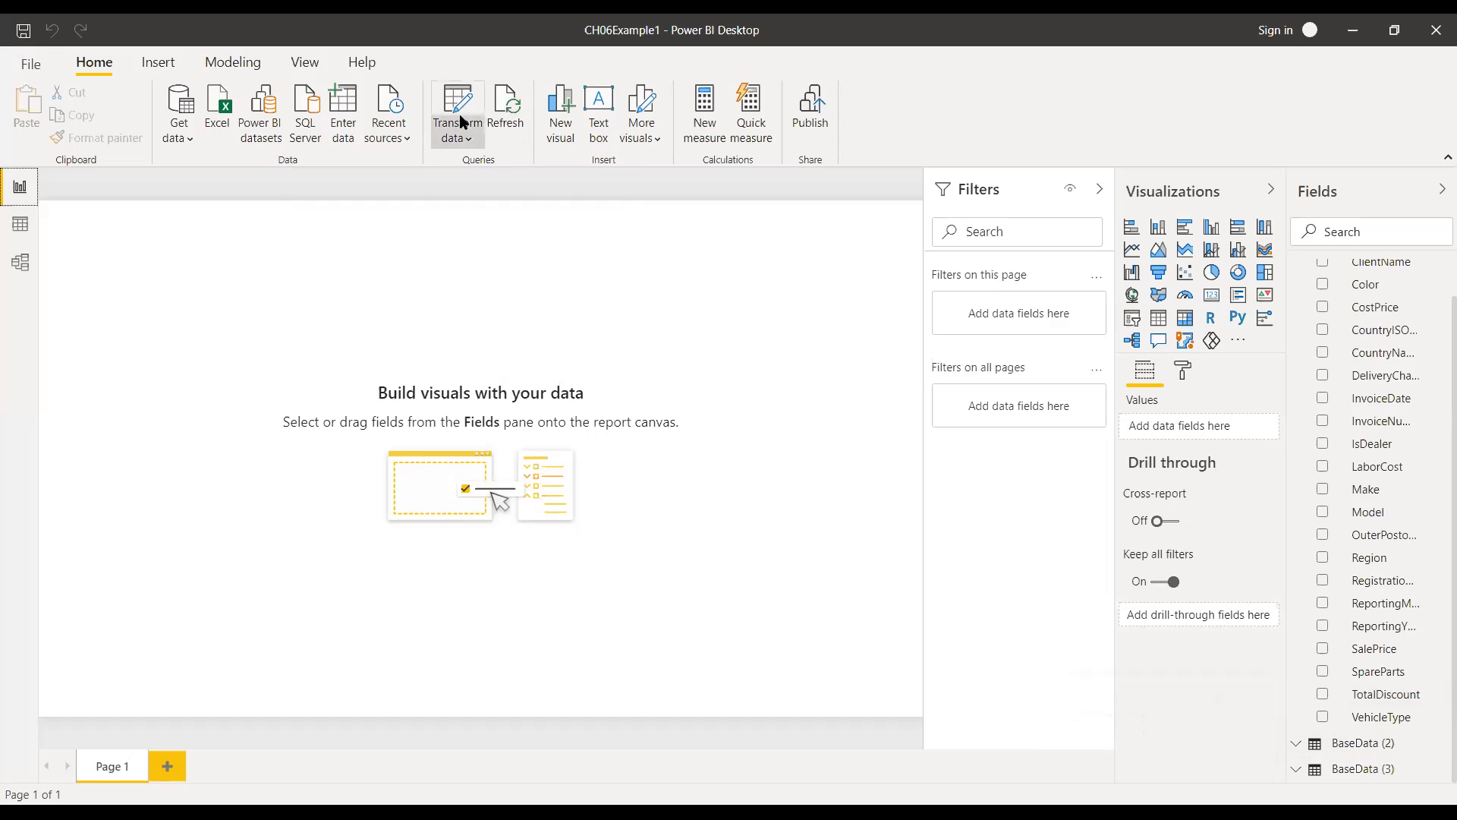
{"action": "left_click", "coordinate": [485, 166]}
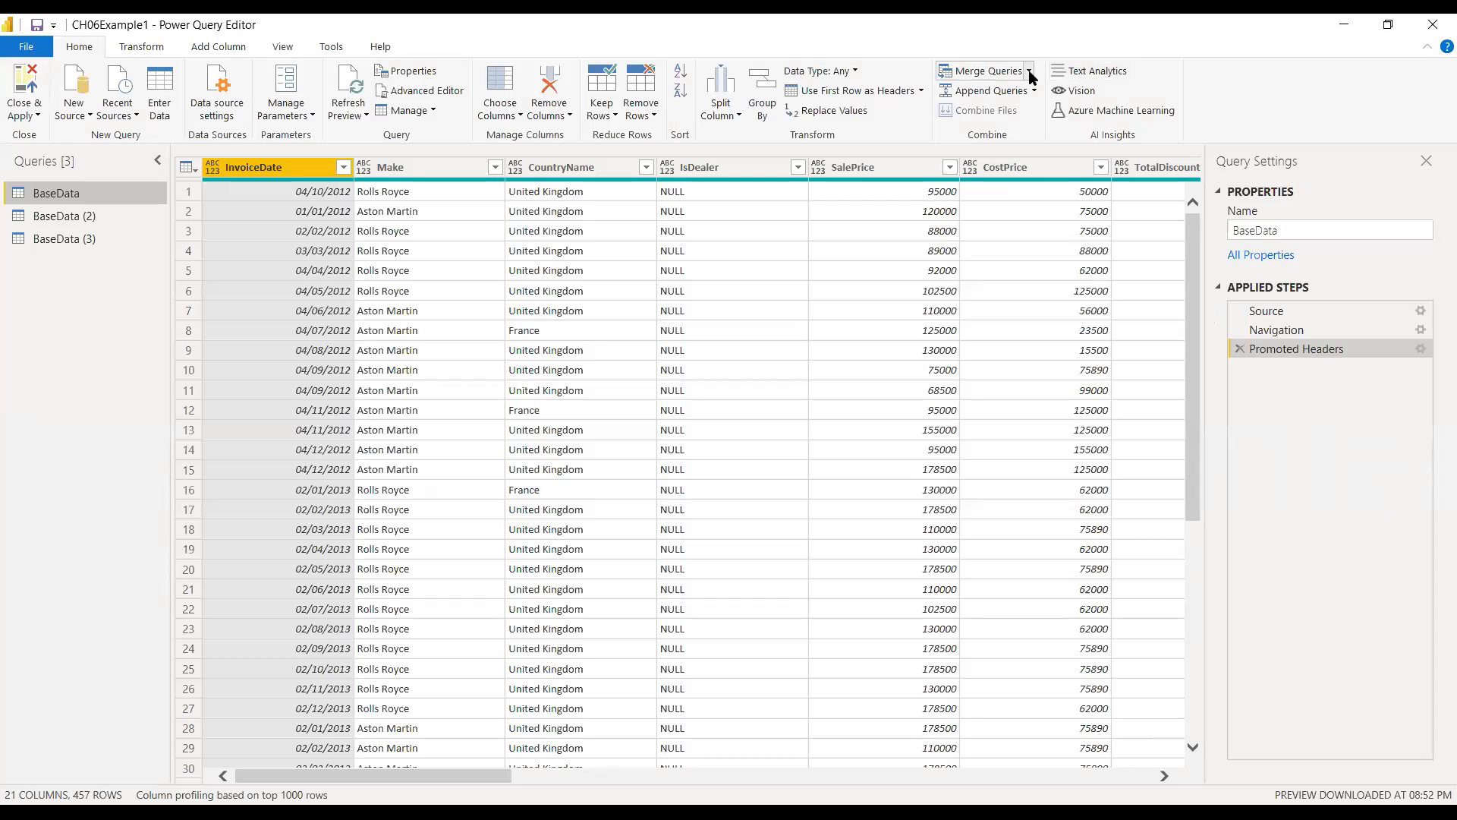
{"action": "left_click", "coordinate": [1030, 72]}
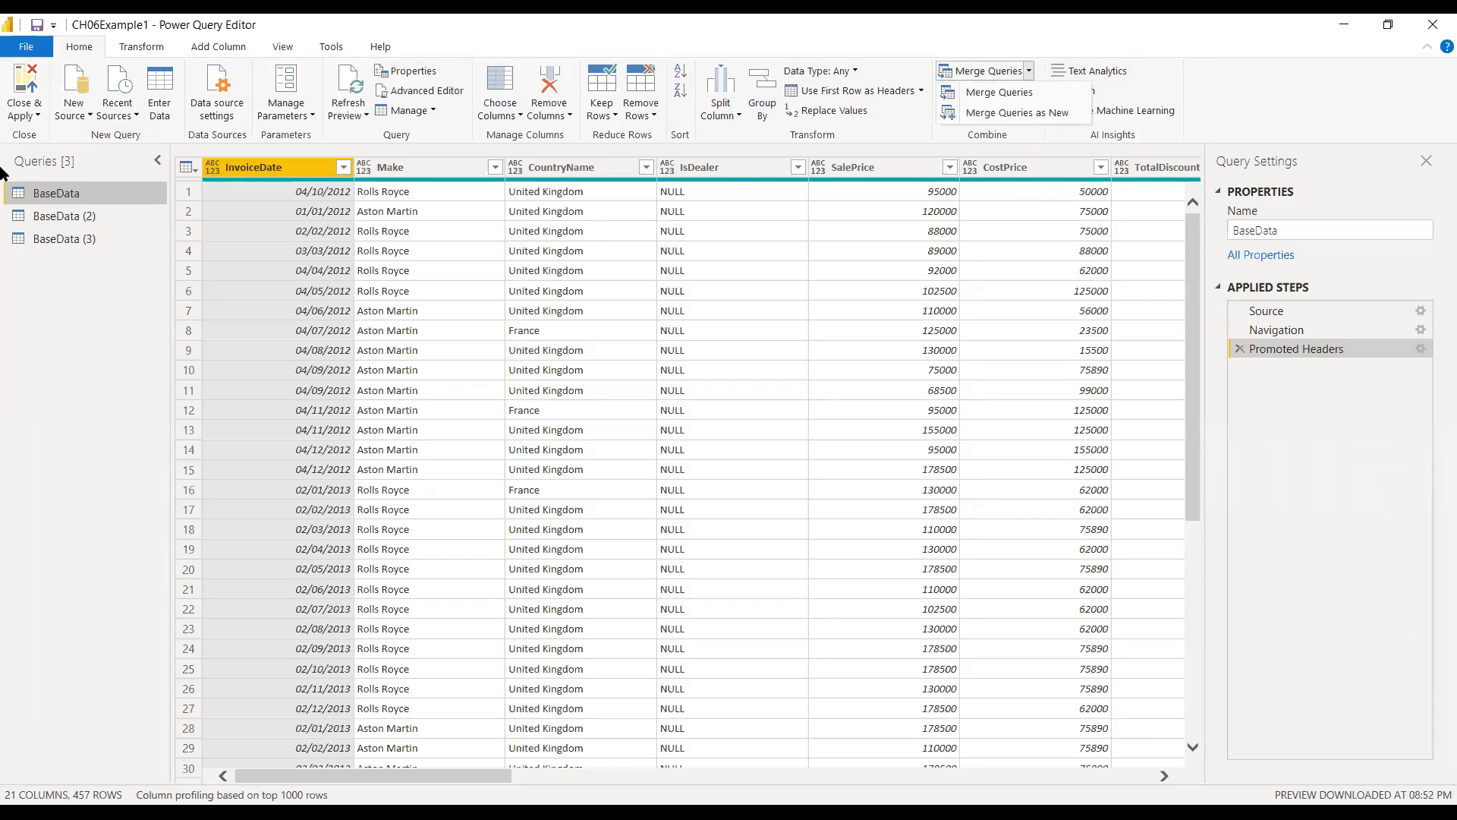
{"action": "left_click", "coordinate": [141, 46]}
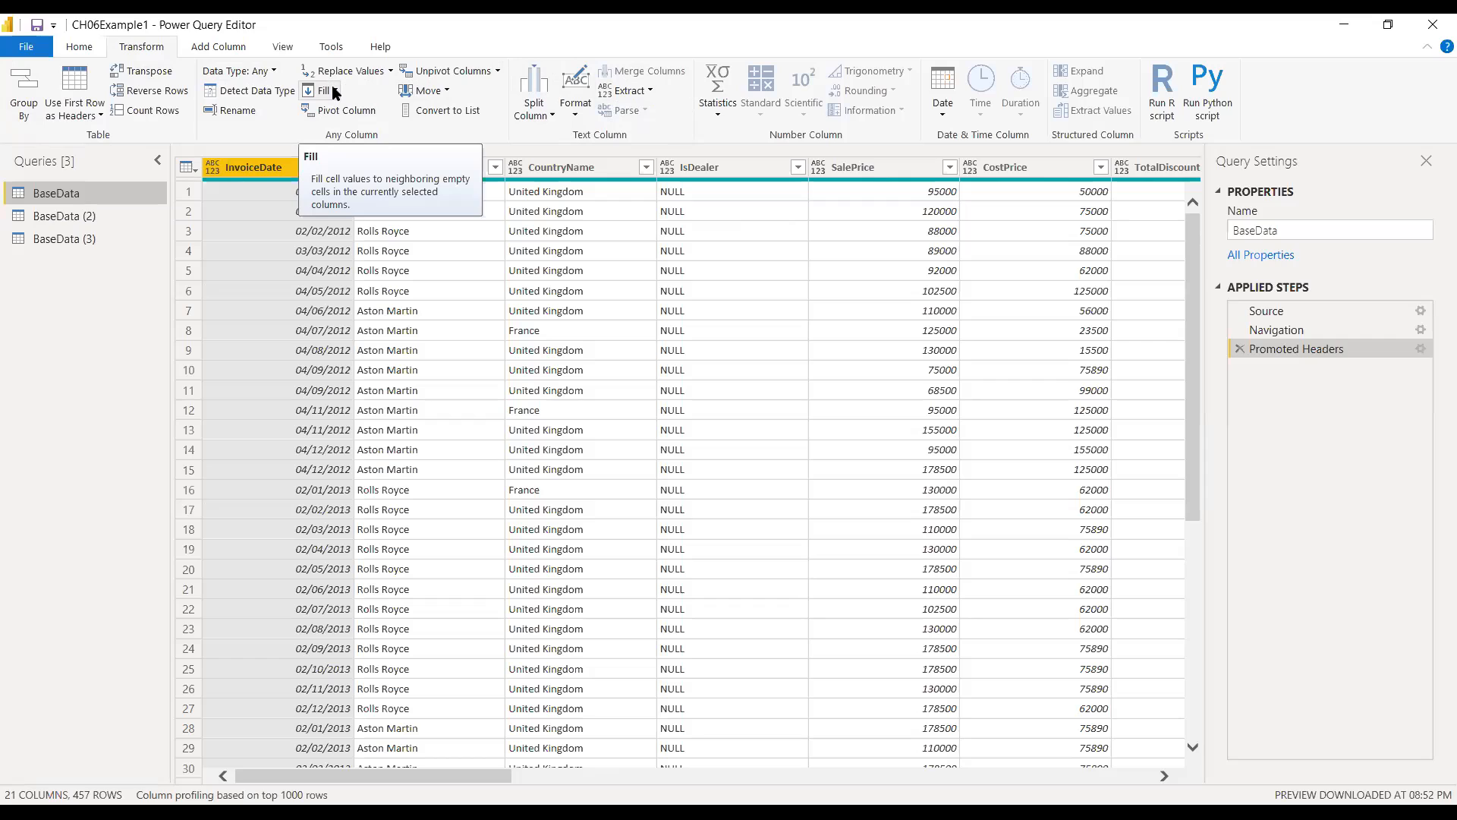
{"action": "left_click", "coordinate": [390, 73]}
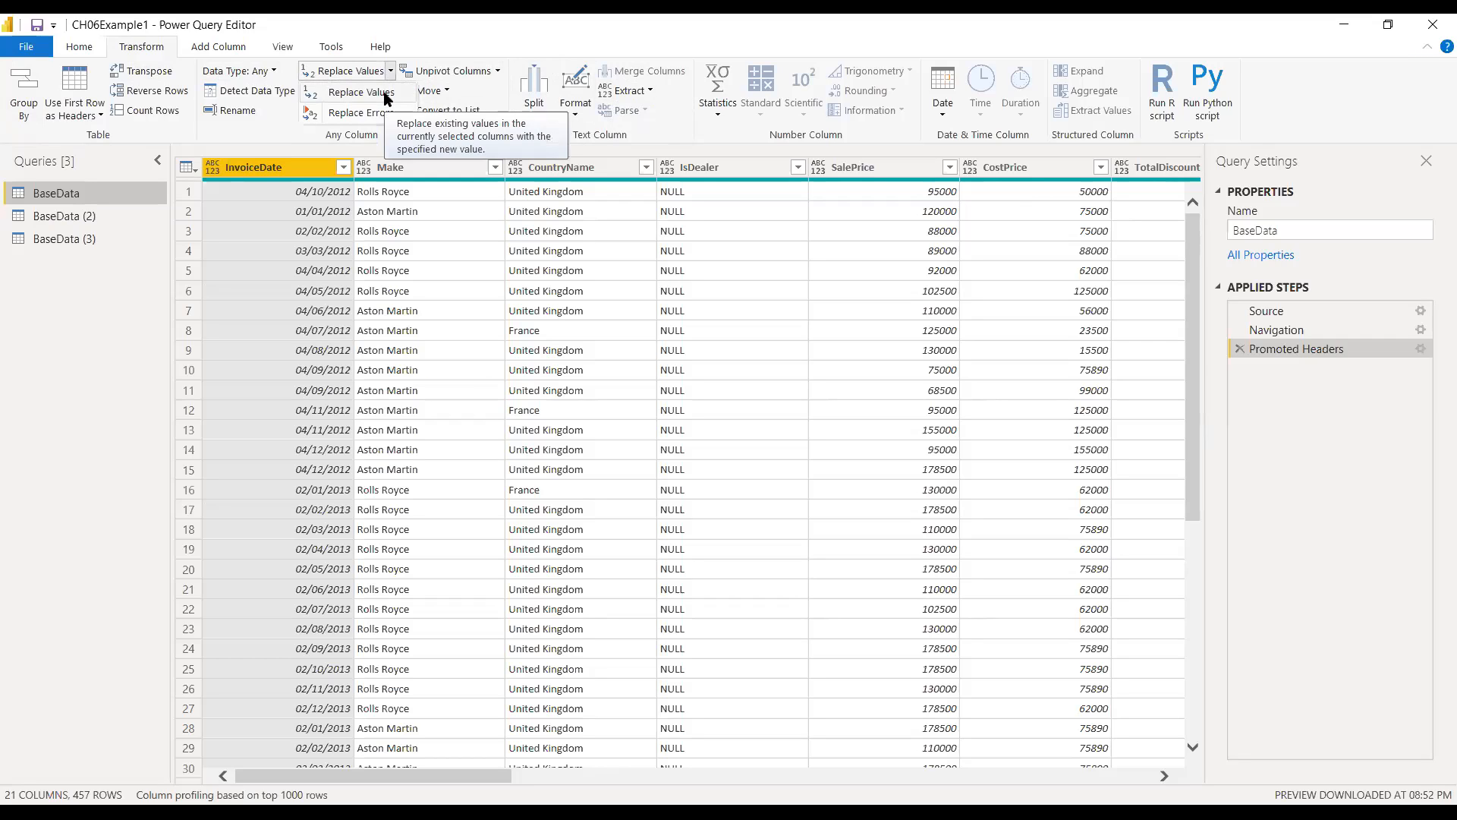
{"action": "left_click", "coordinate": [390, 71]}
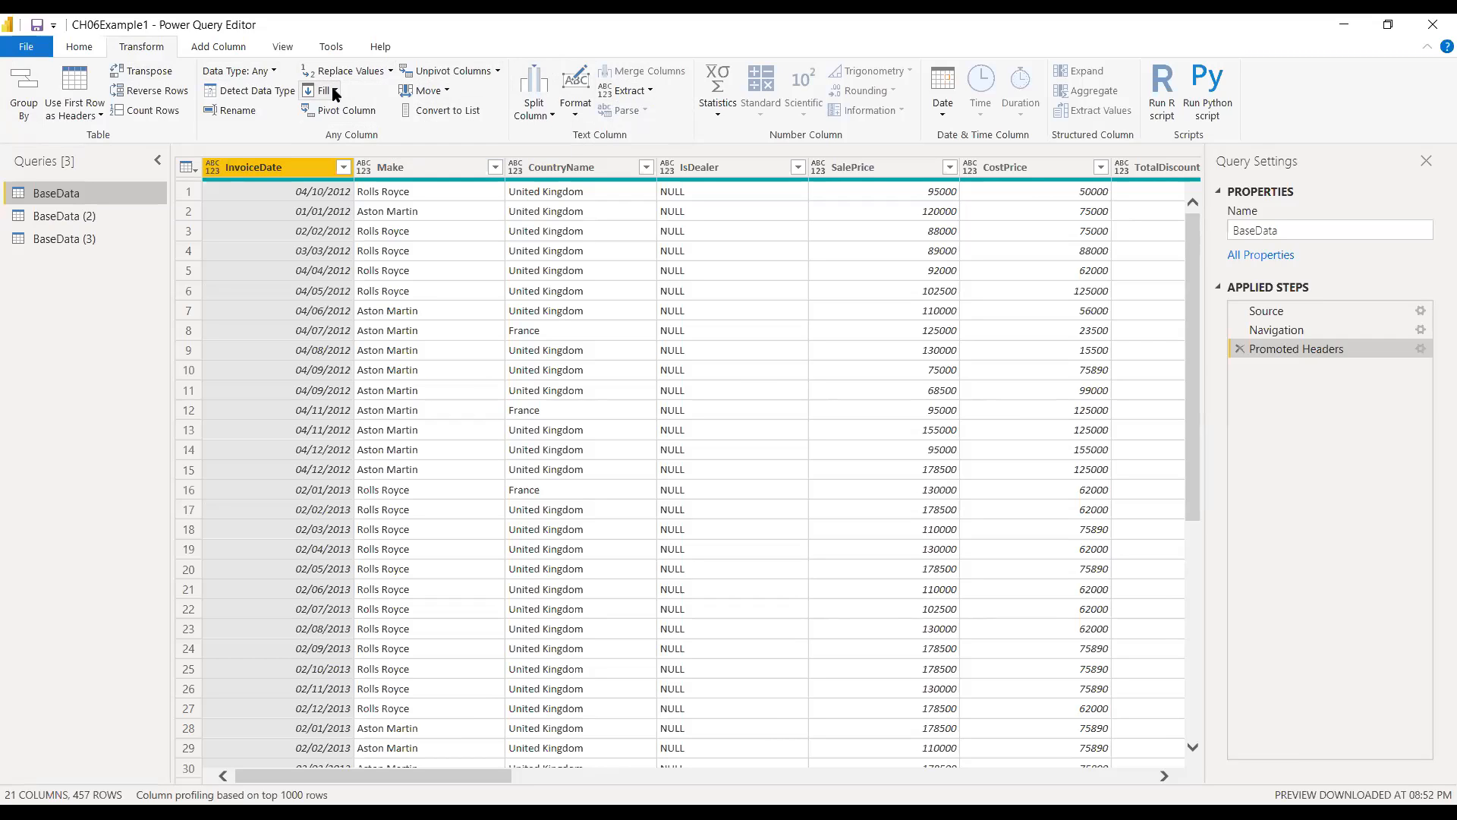
{"action": "left_click", "coordinate": [335, 92]}
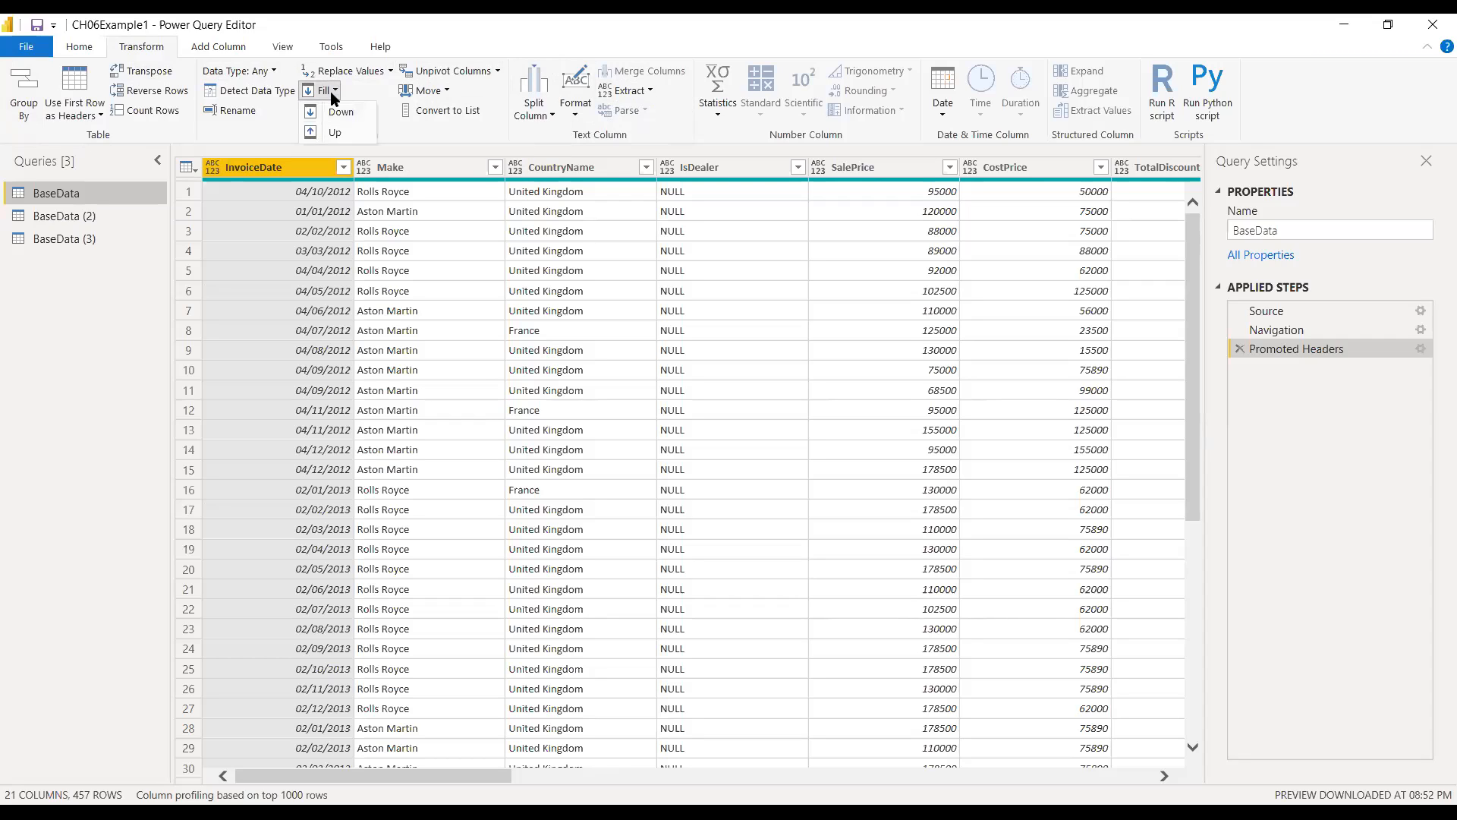
{"action": "left_click", "coordinate": [330, 91]}
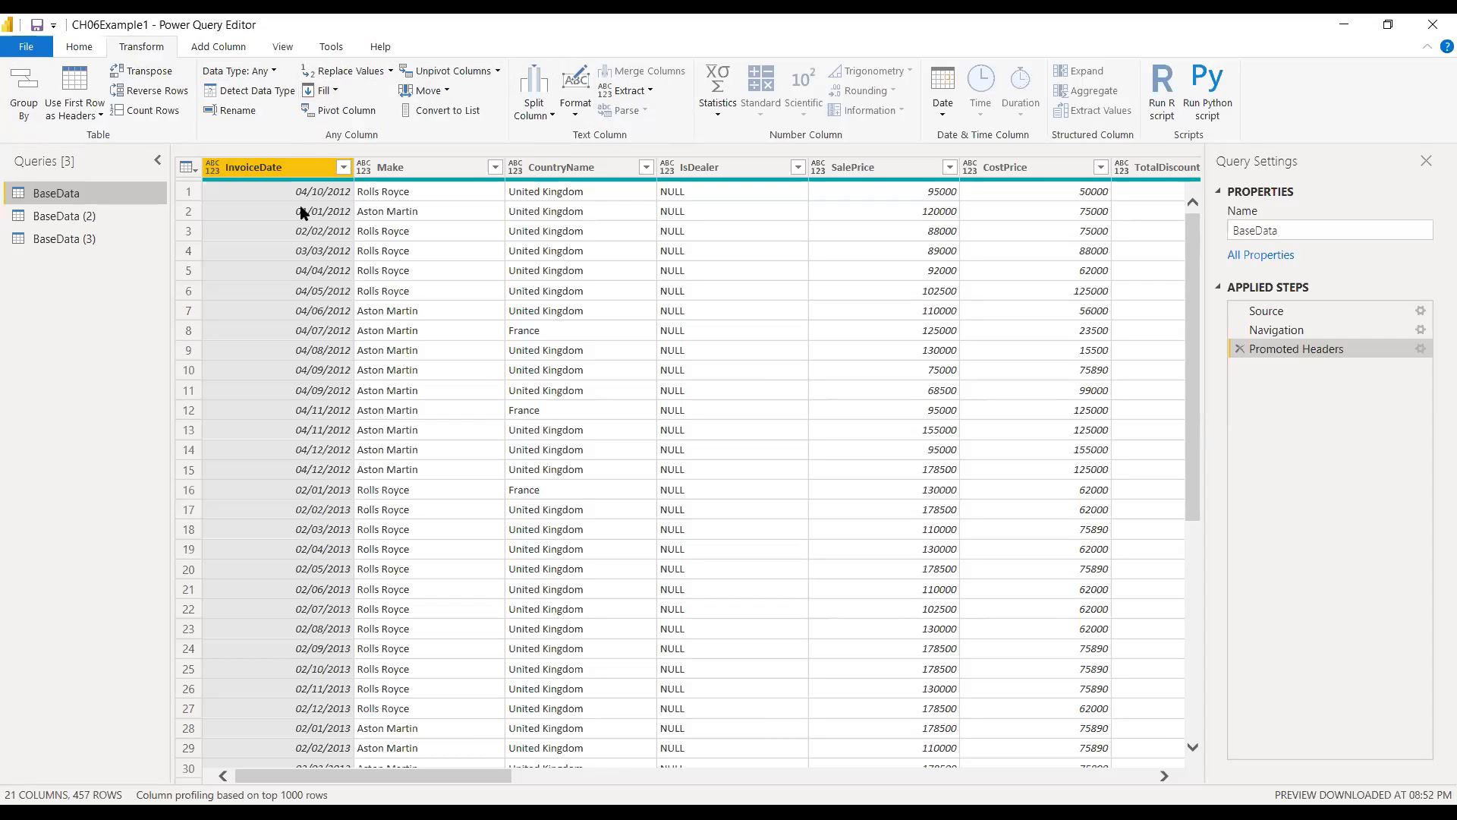
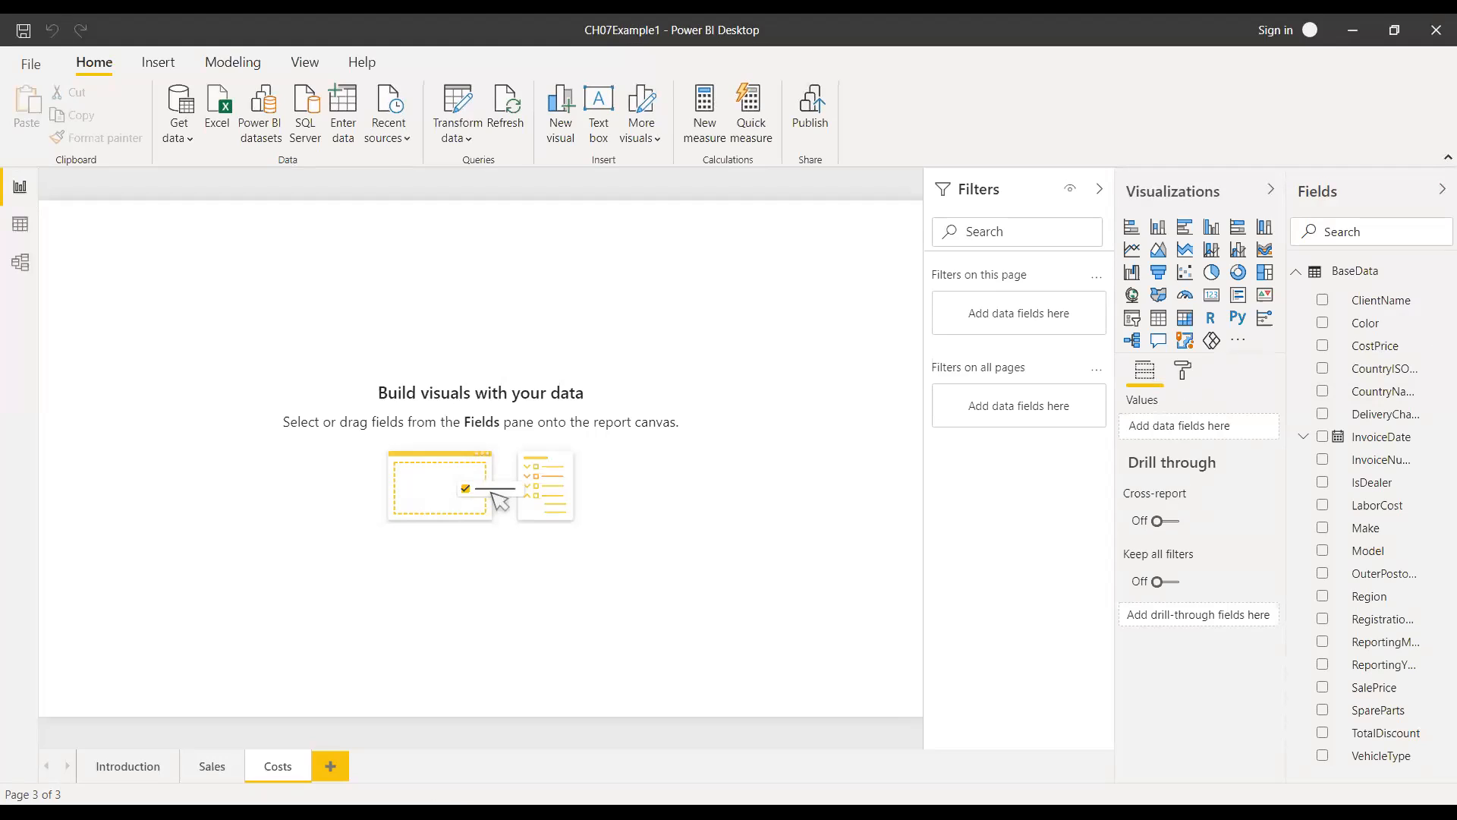
- Import Sheet1 from the CarMakeAndModelMatrix Excel workbook in the CH07 folder and load it into the model
{"action": "left_click", "coordinate": [180, 115]}
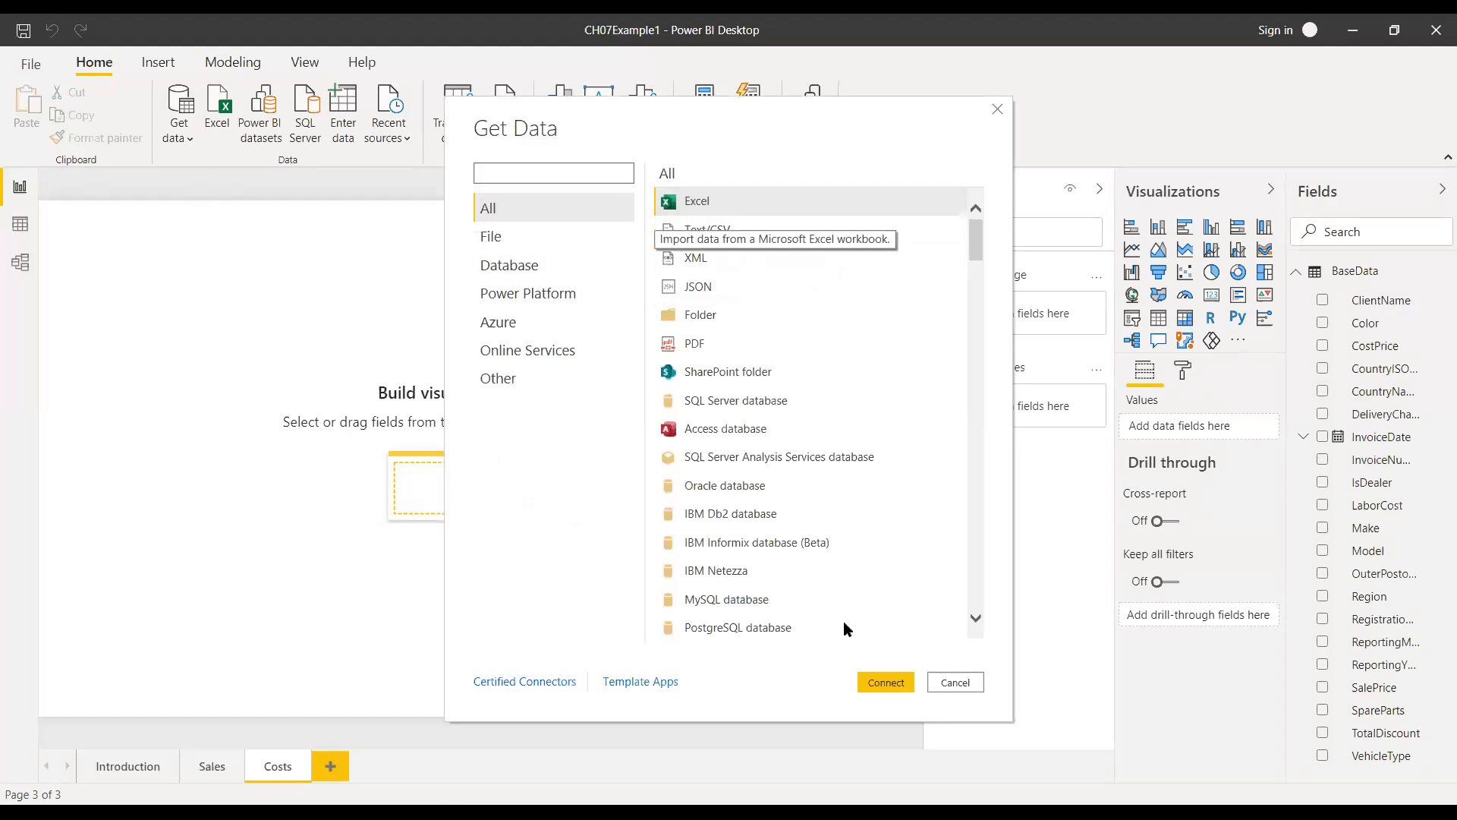
{"action": "left_click", "coordinate": [887, 683]}
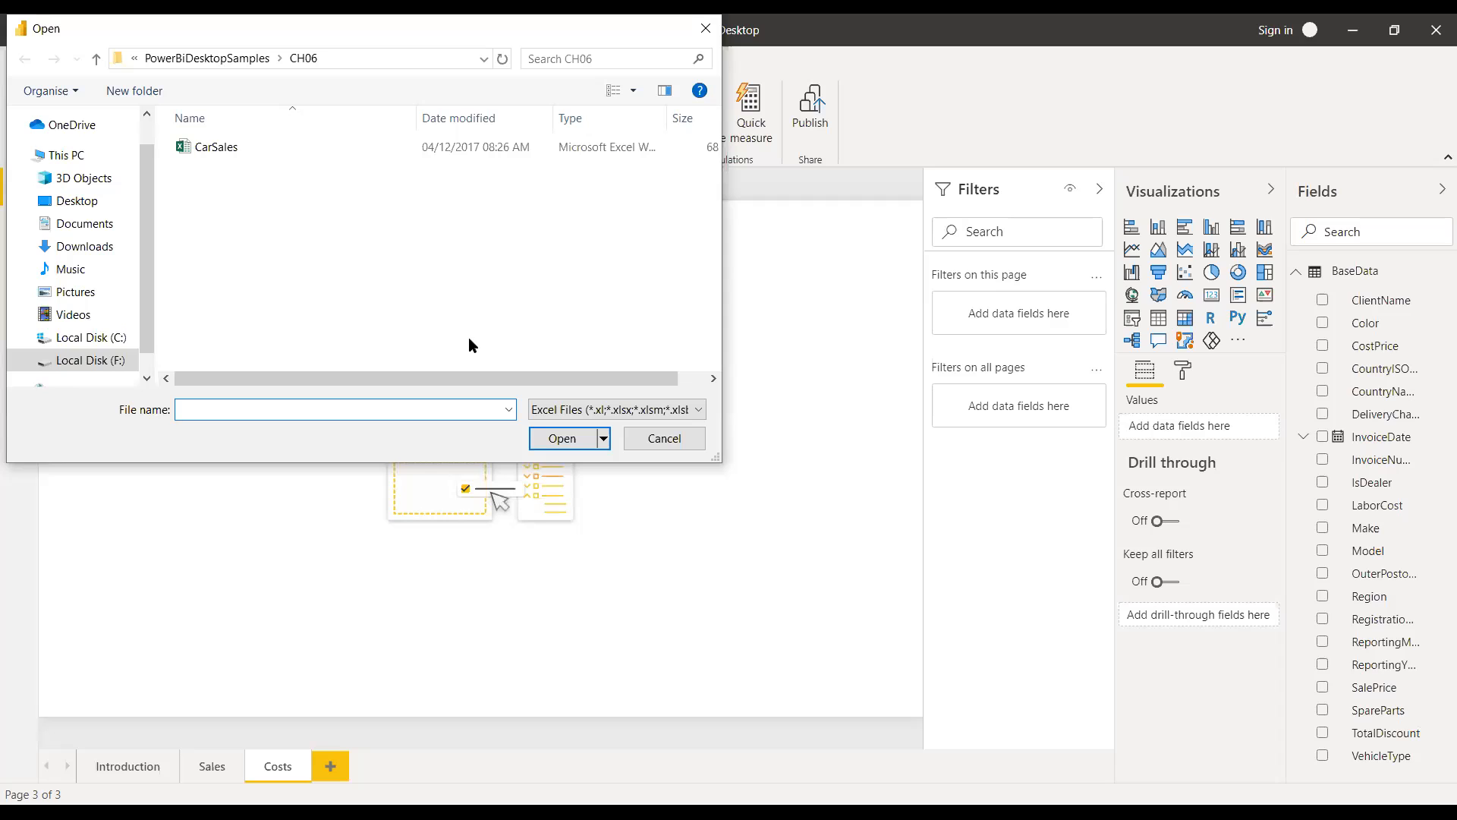
{"action": "left_click", "coordinate": [218, 64]}
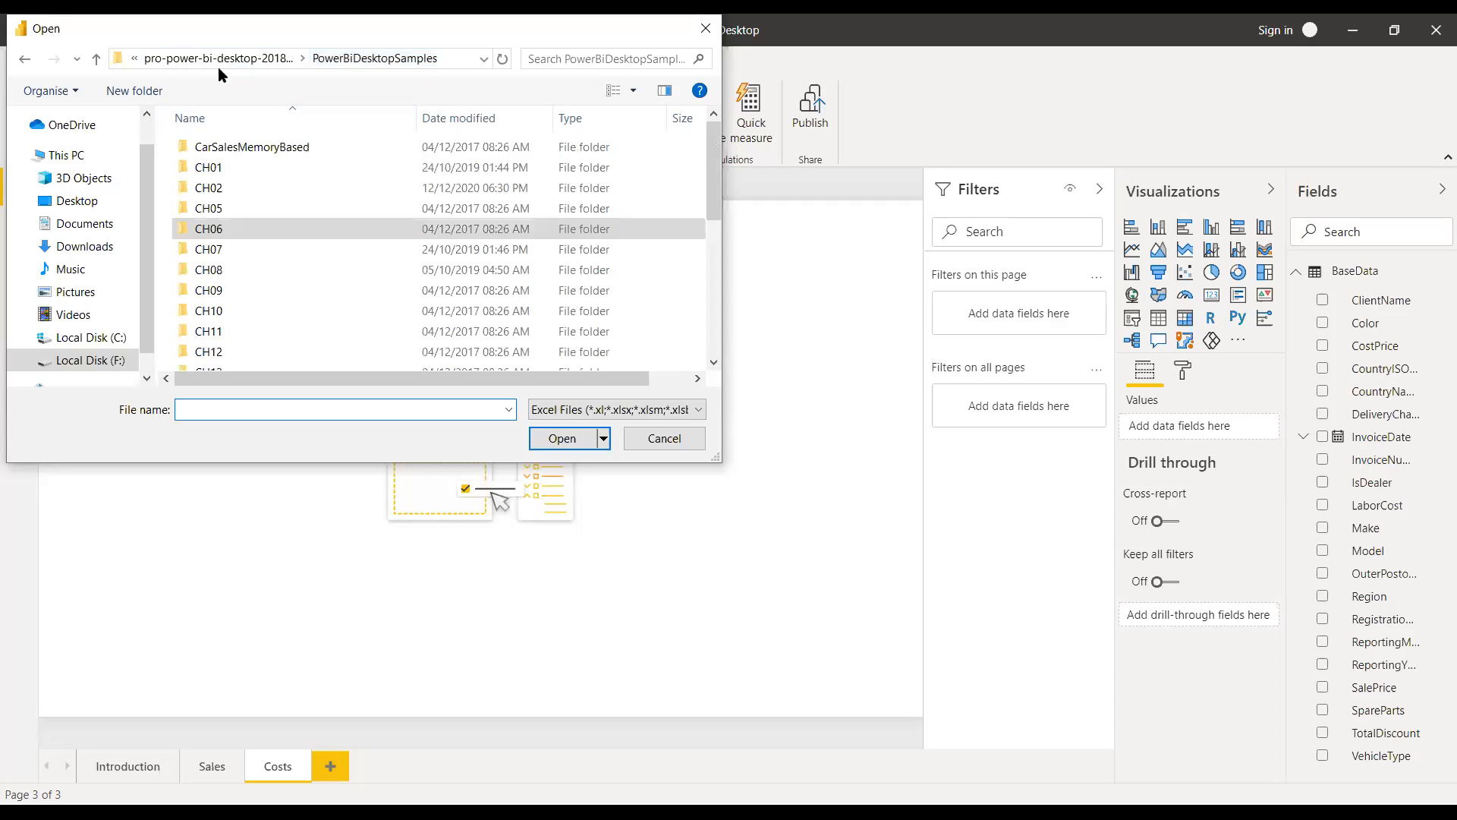
{"action": "double_click", "coordinate": [222, 248]}
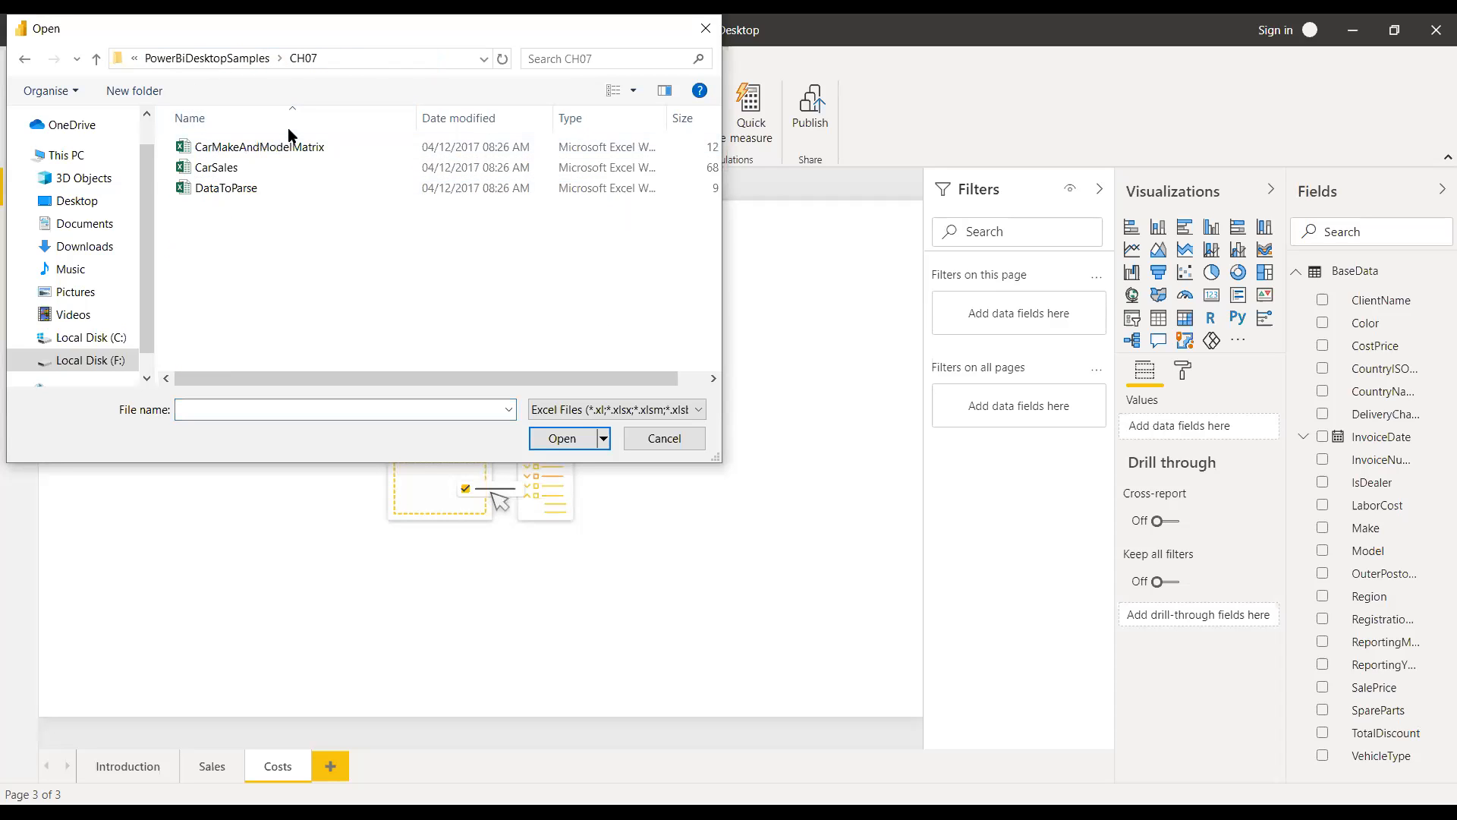
{"action": "left_click", "coordinate": [289, 148]}
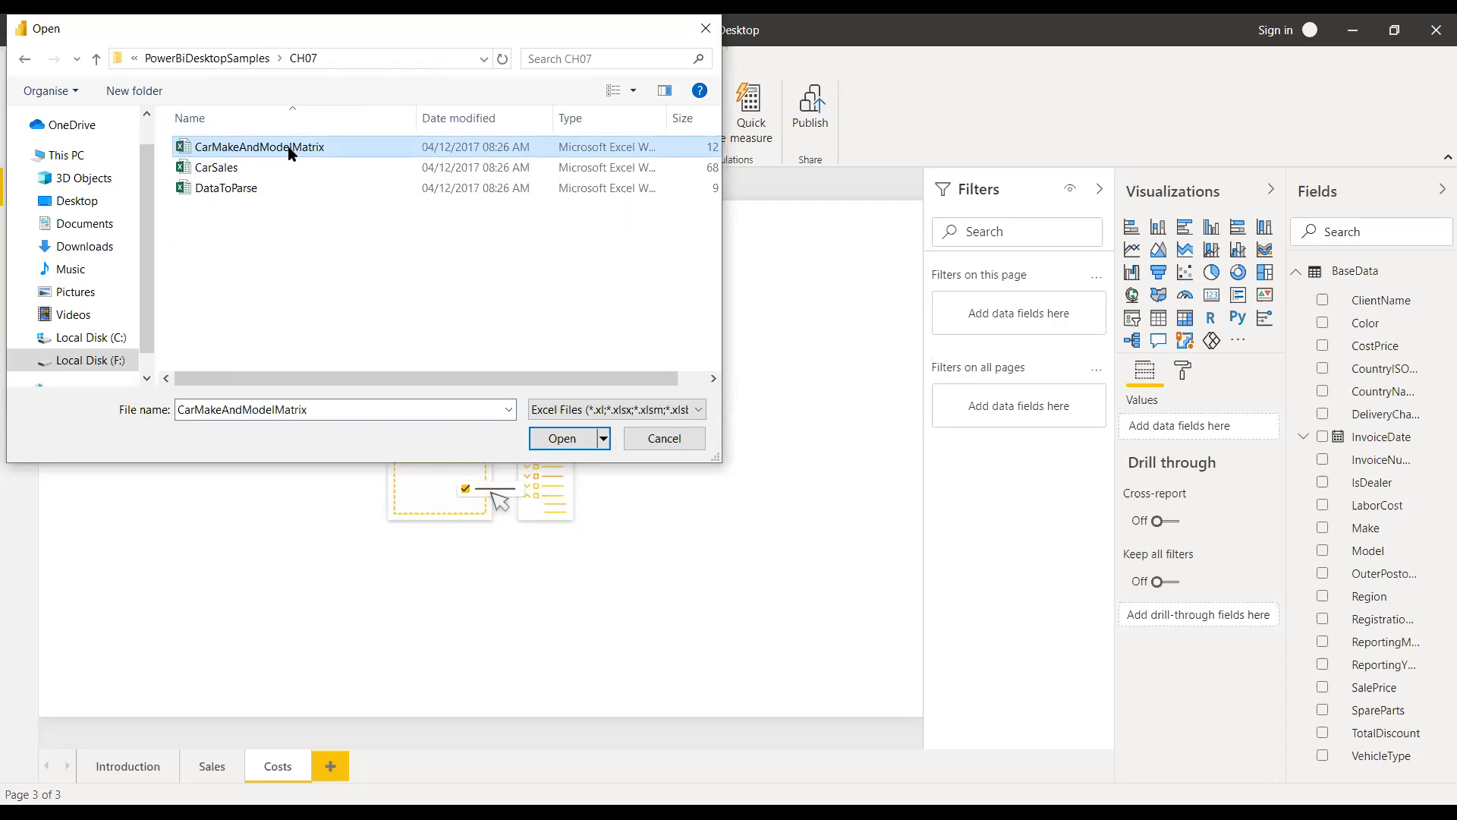
{"action": "double_click", "coordinate": [292, 150]}
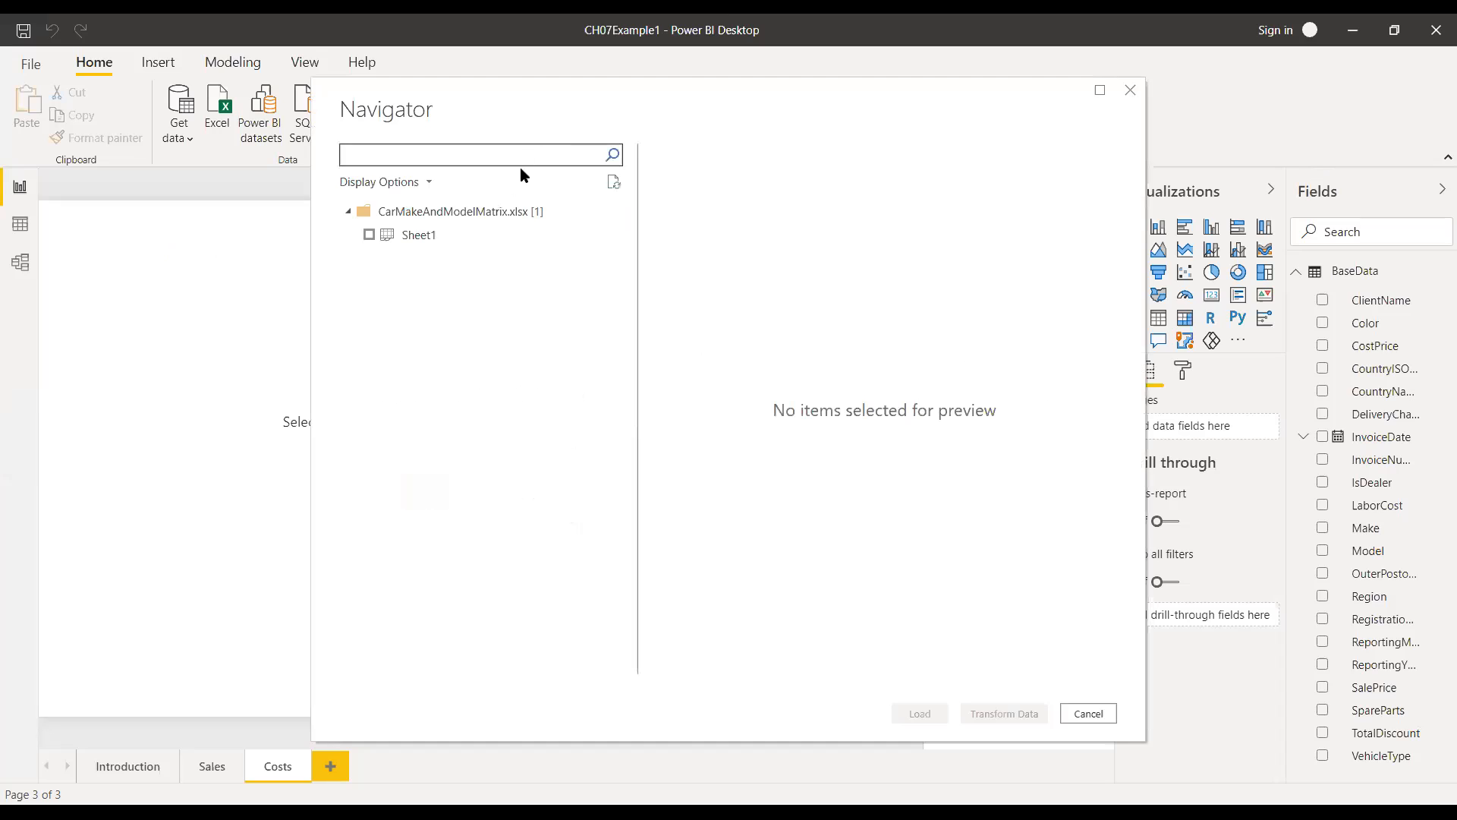
{"action": "left_click", "coordinate": [370, 236]}
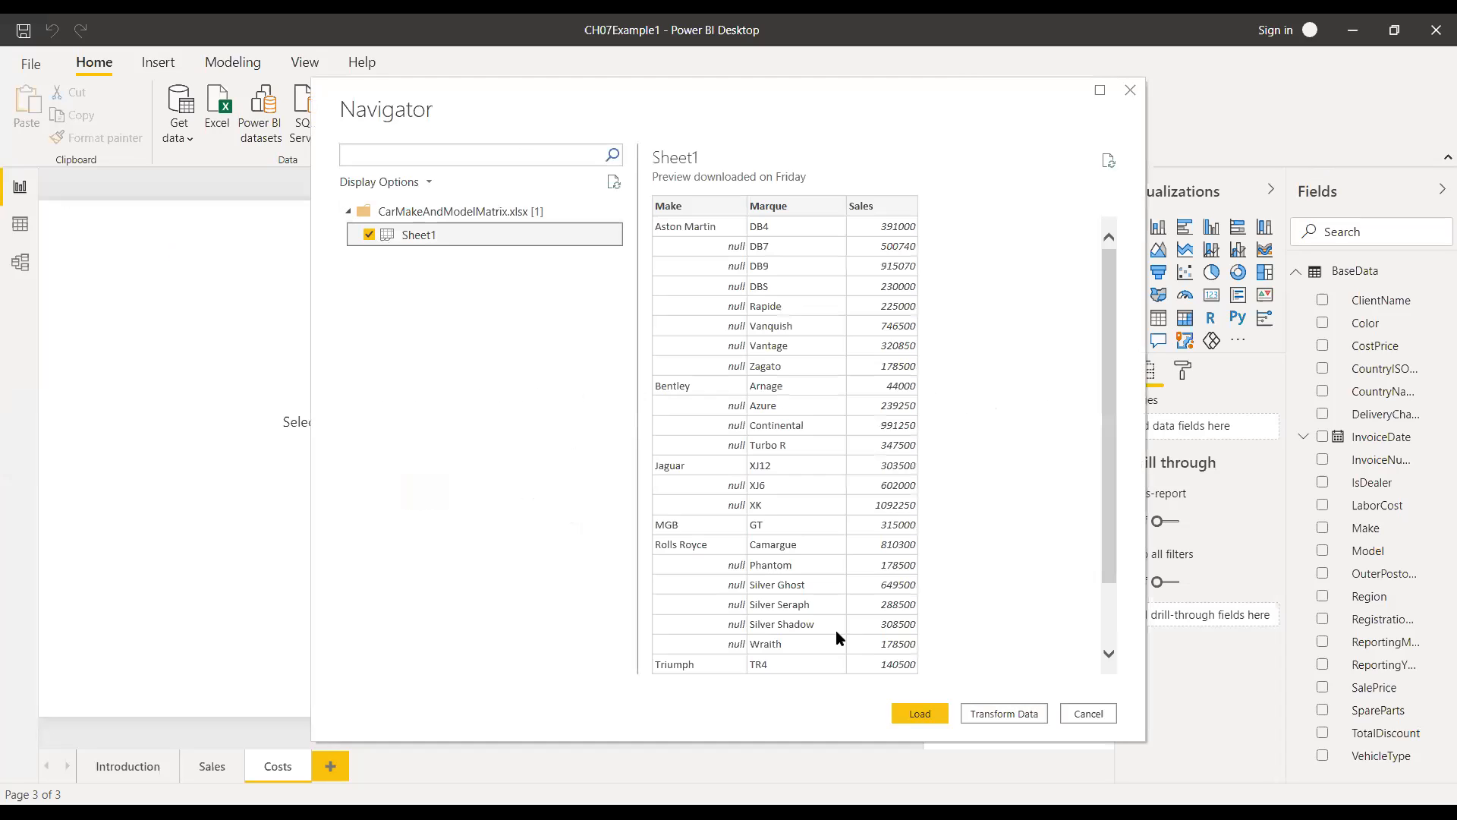
{"action": "left_click", "coordinate": [919, 714]}
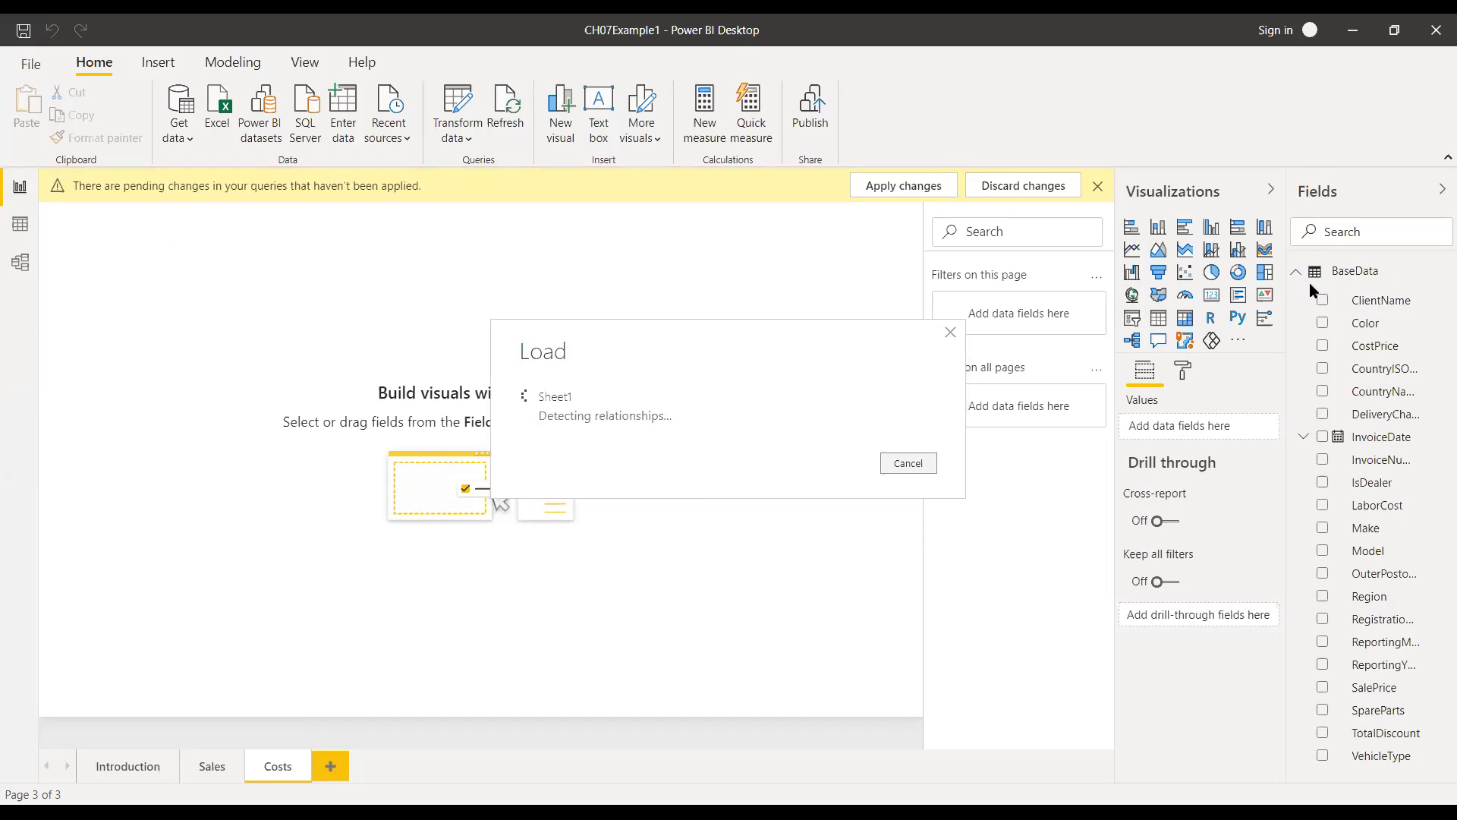
- Look through the fields of the Sheet1 and BaseData tables in the report's field list
{"action": "left_click", "coordinate": [1297, 273]}
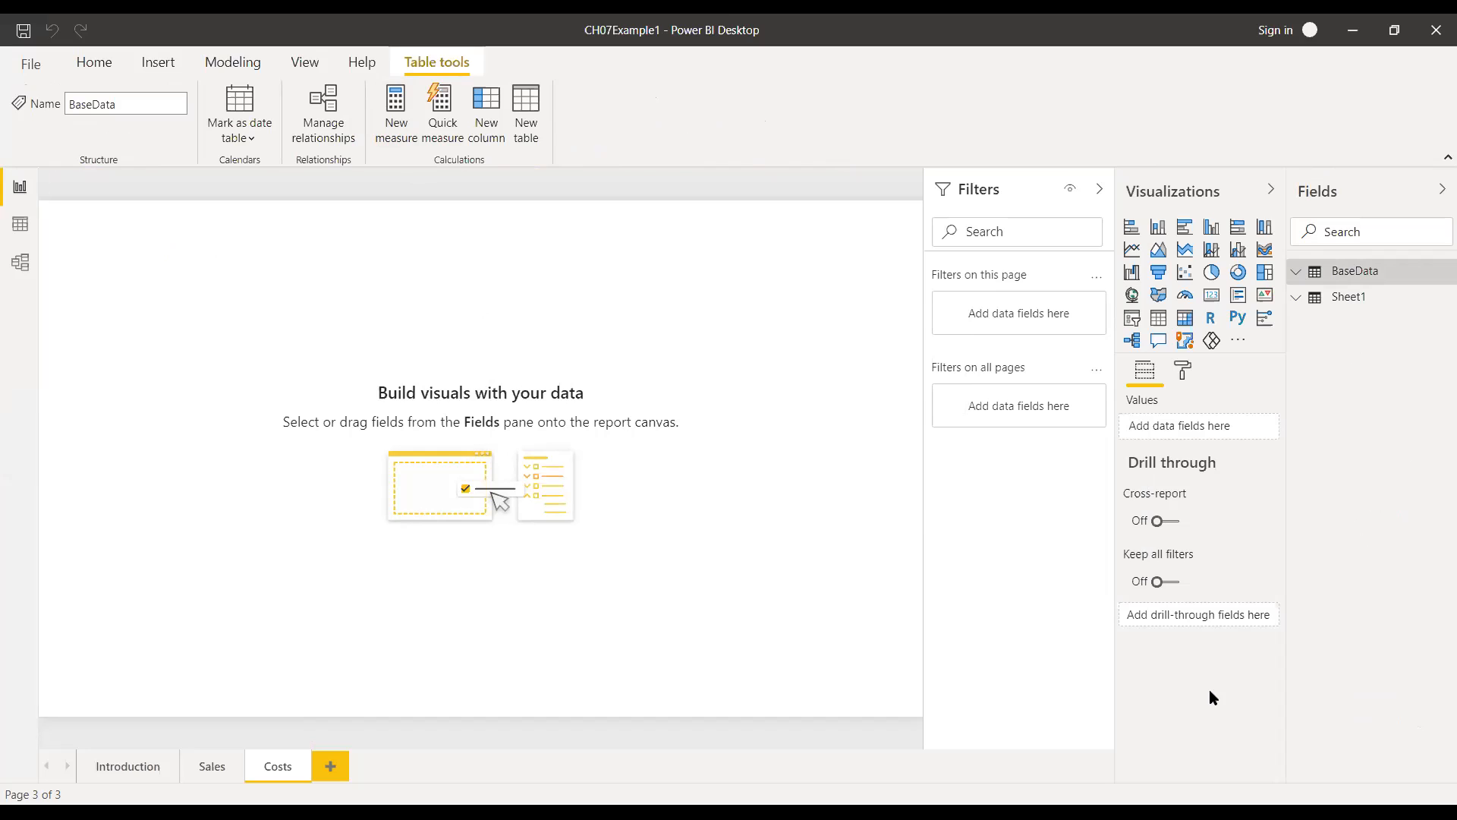
{"action": "left_click", "coordinate": [1339, 300]}
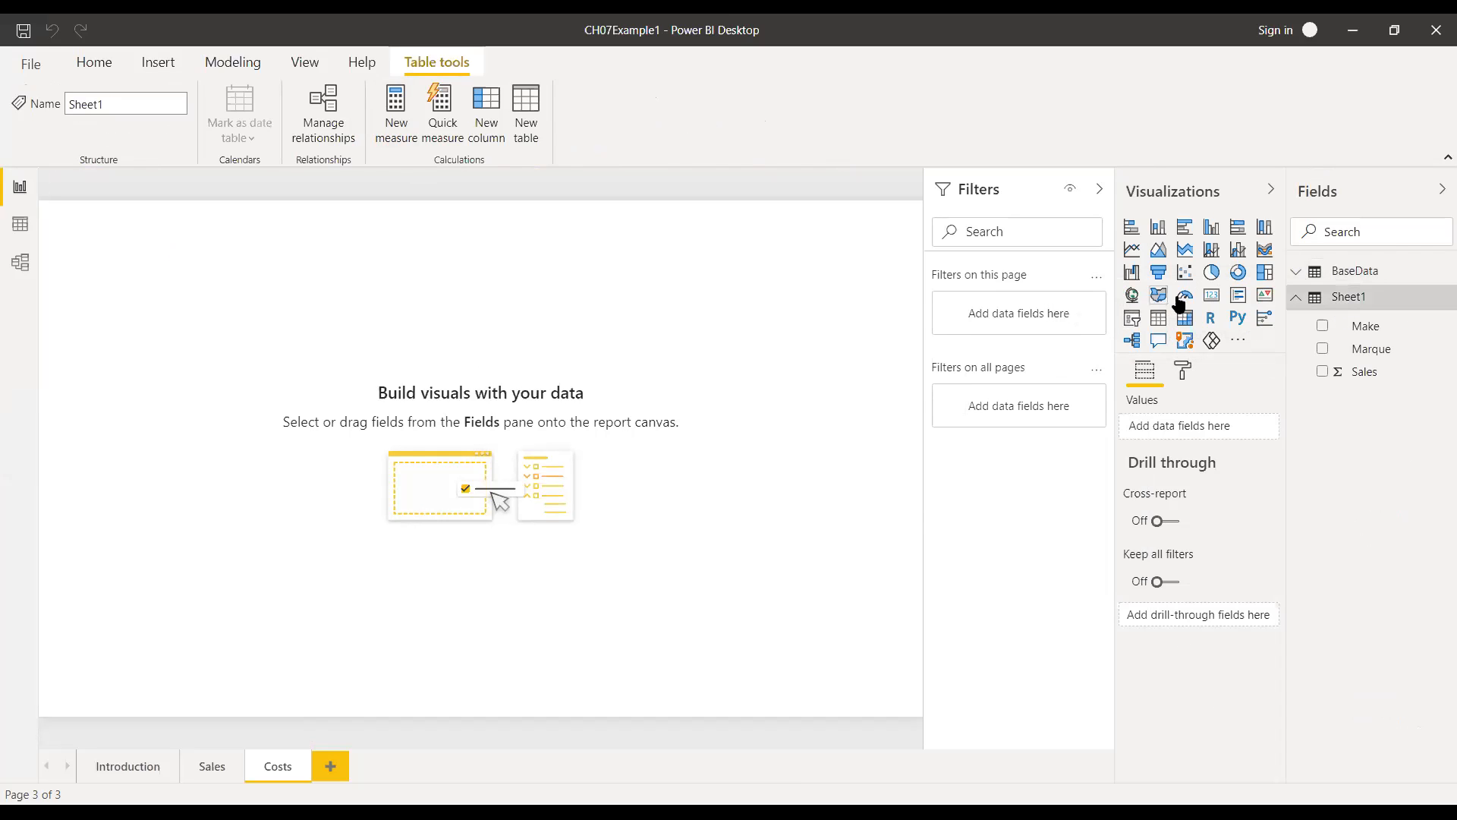
{"action": "left_click", "coordinate": [1318, 306]}
{"action": "left_click", "coordinate": [1317, 306]}
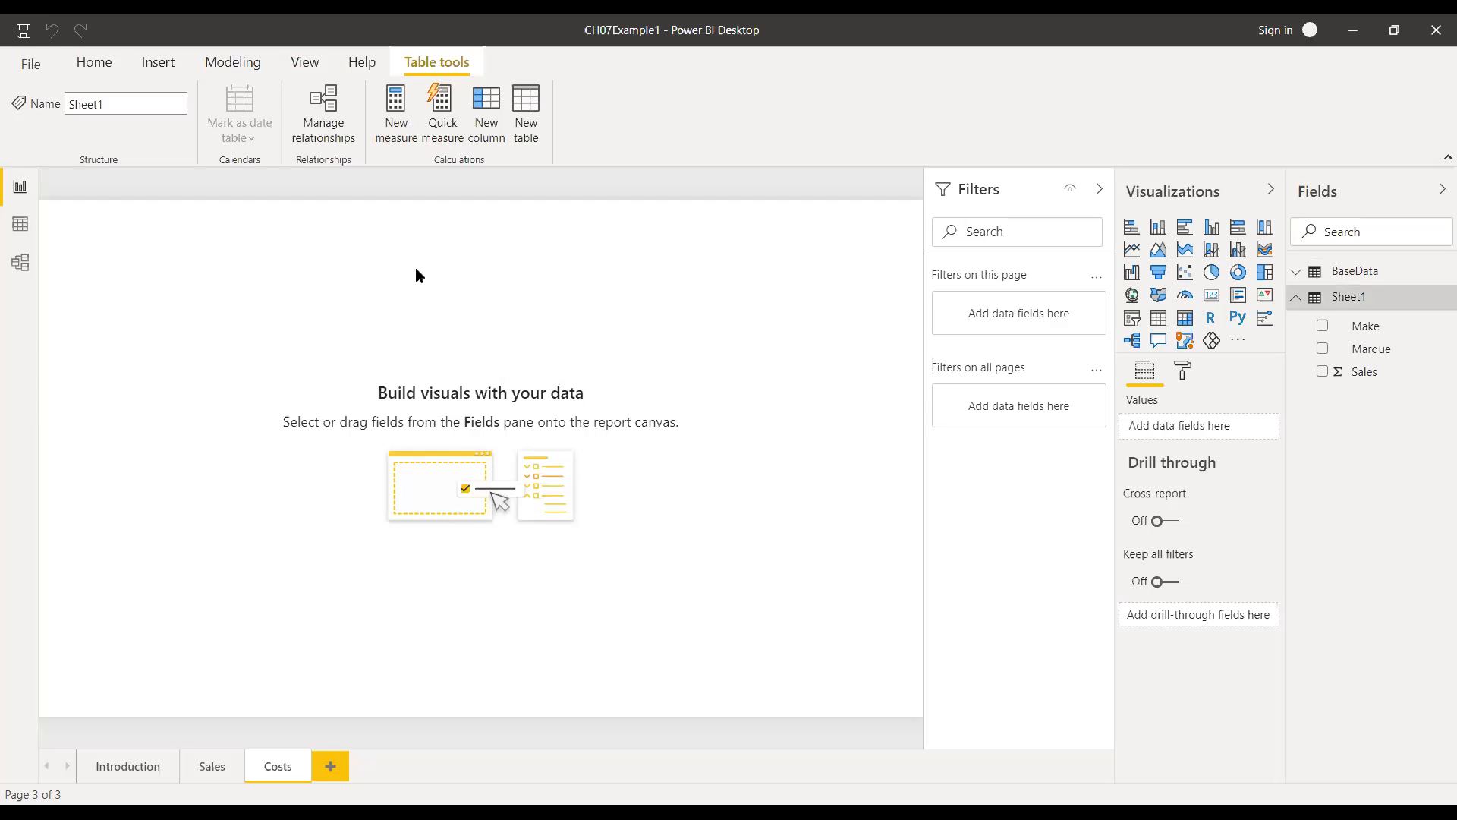
{"action": "left_click", "coordinate": [1349, 278]}
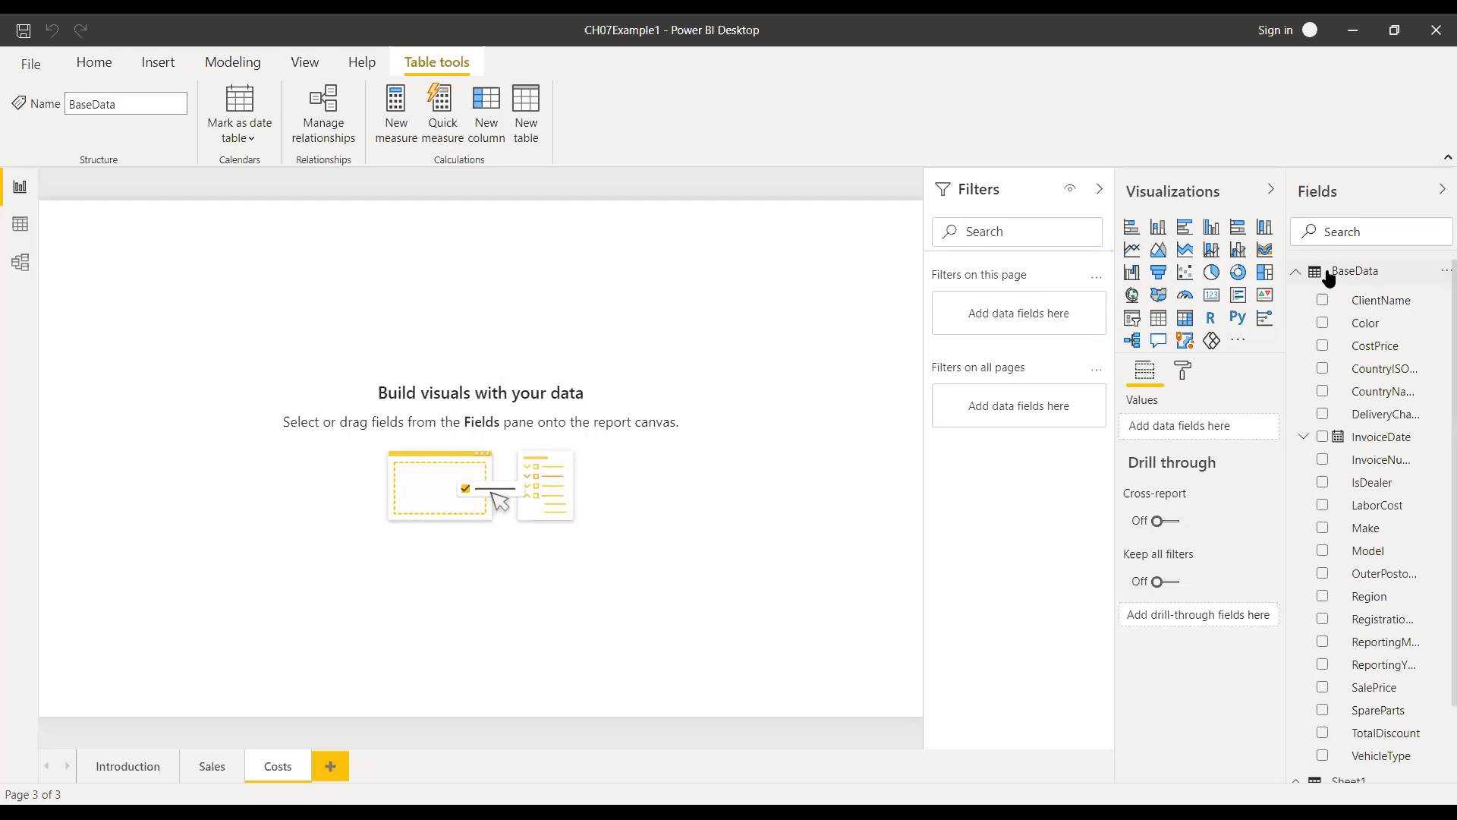
{"action": "left_click", "coordinate": [1329, 280]}
{"action": "left_click", "coordinate": [1336, 299]}
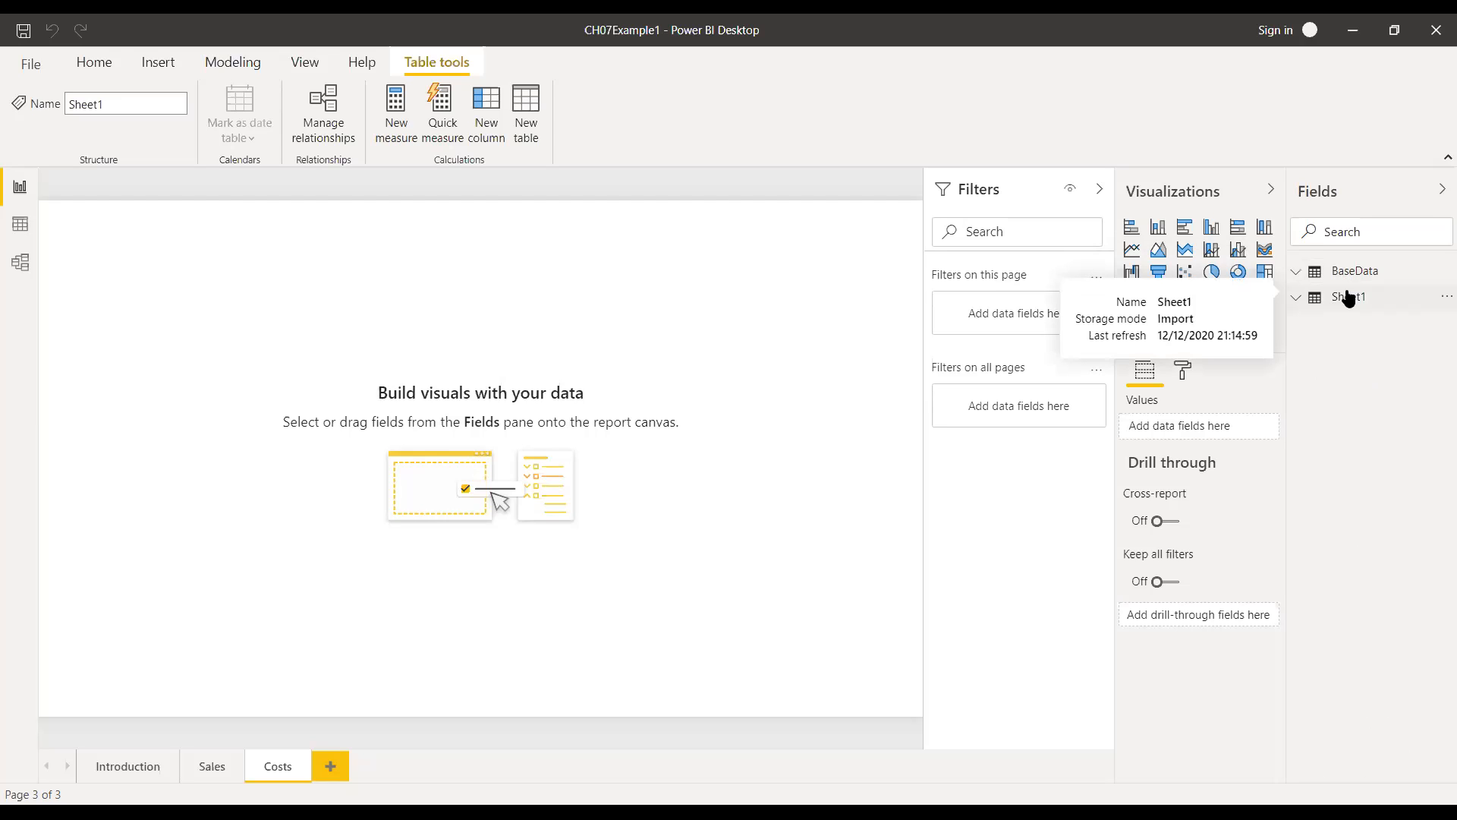
- Inspect the Sheet1 rows in the Data view and open the Sheet1 query in the Power Query Editor
{"action": "left_click", "coordinate": [15, 221]}
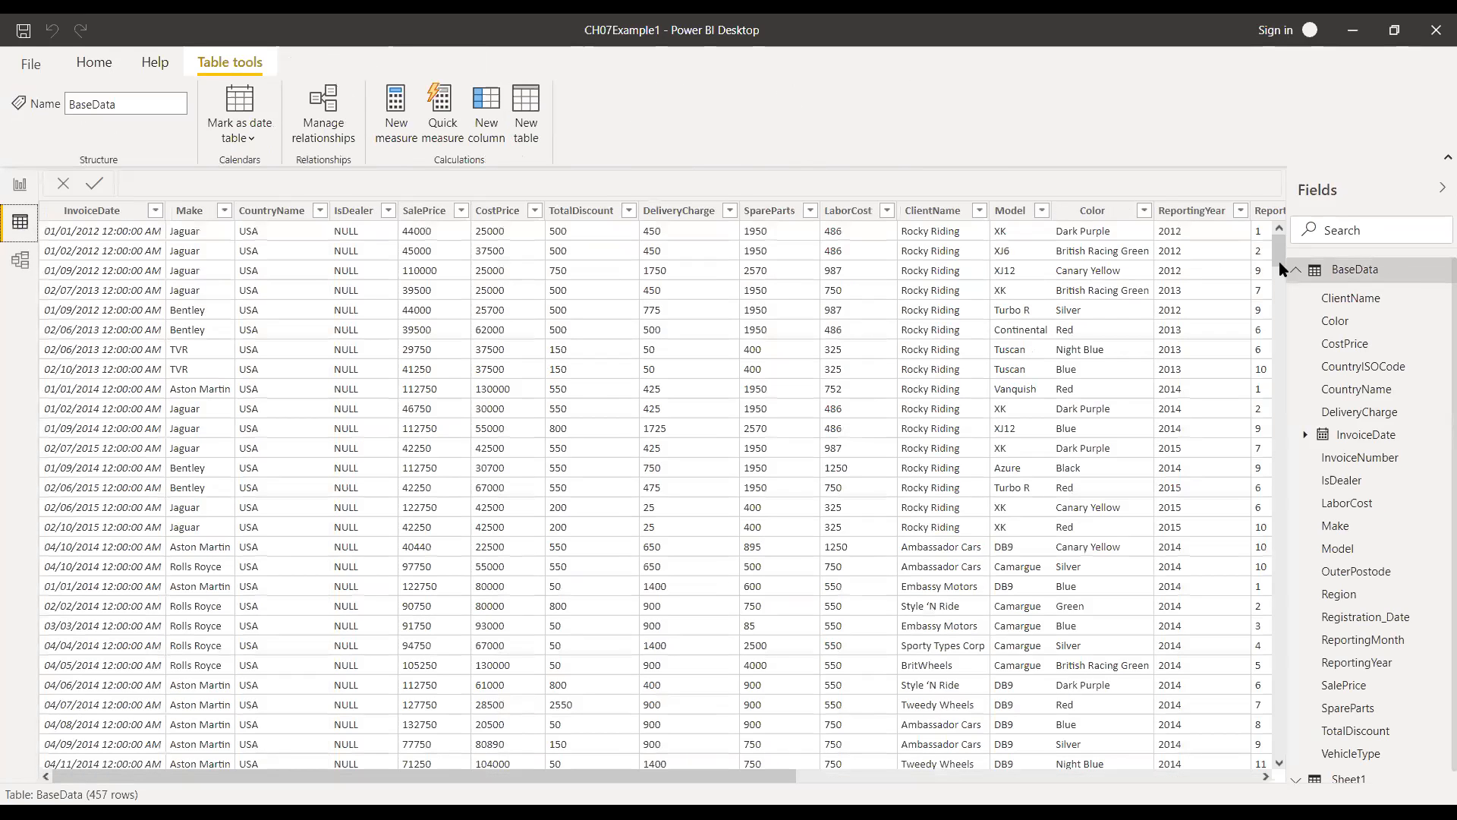
{"action": "left_click", "coordinate": [1296, 270]}
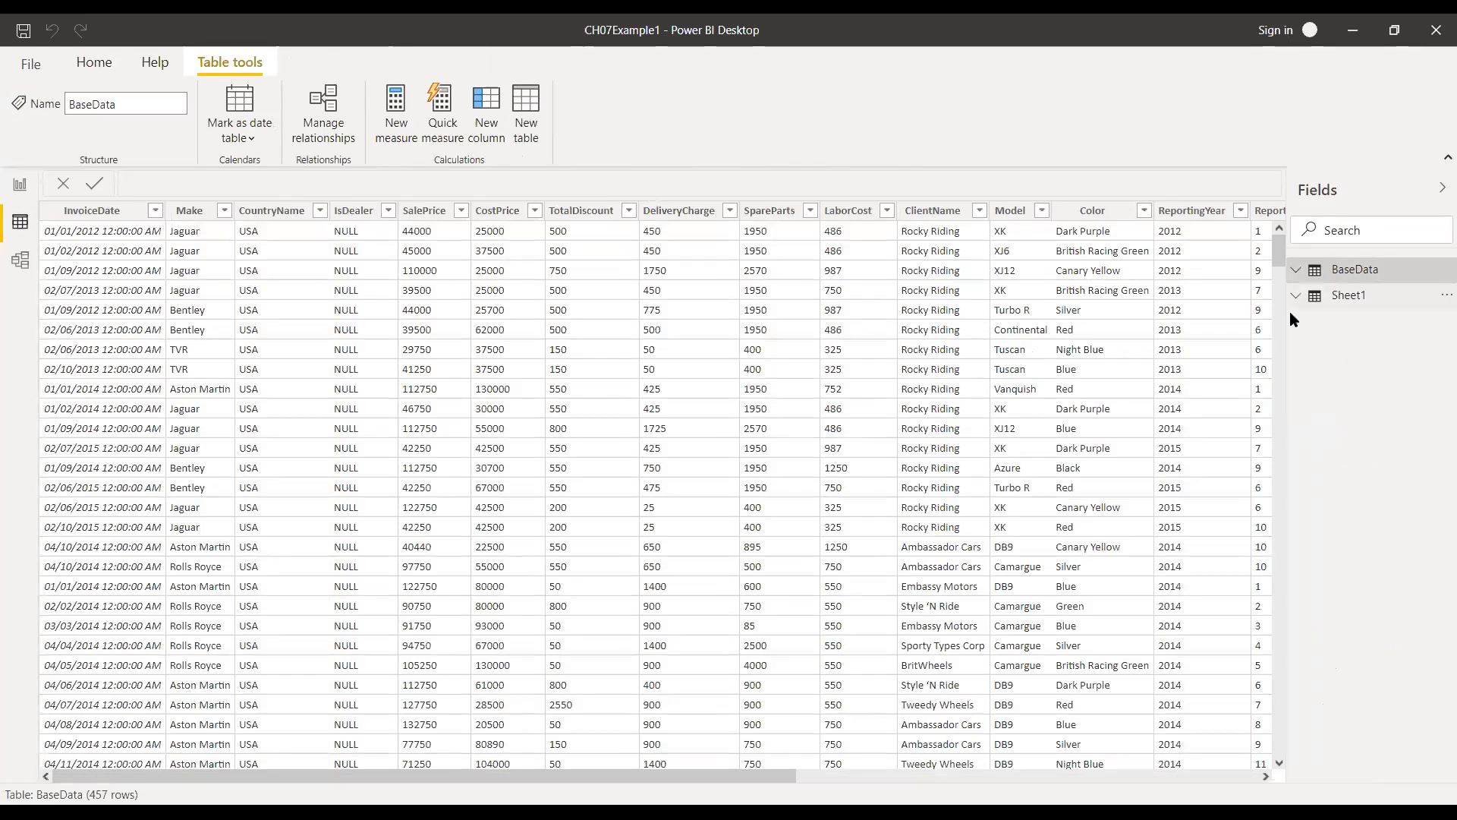
{"action": "left_click", "coordinate": [1348, 297]}
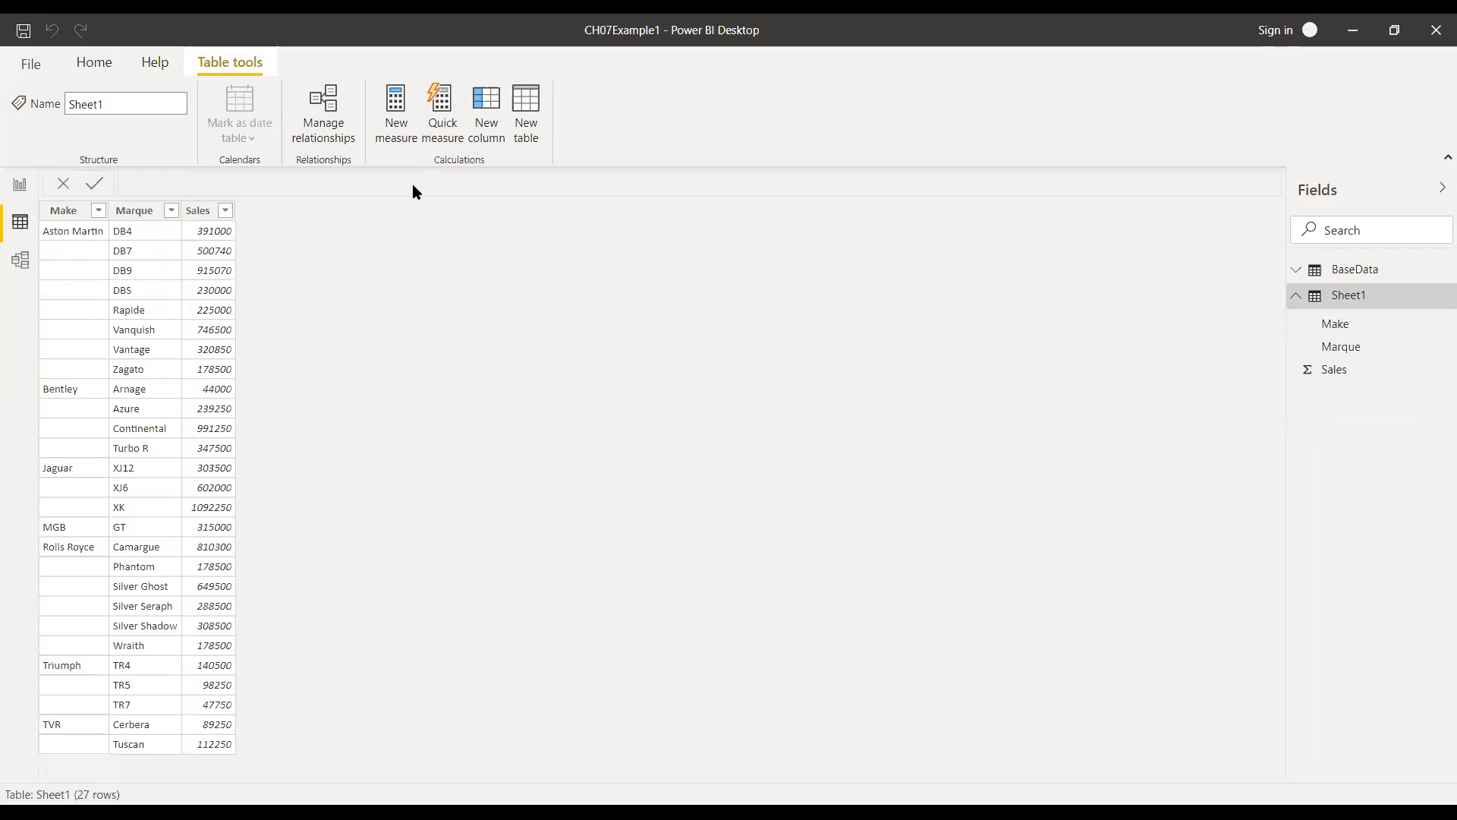
{"action": "left_click", "coordinate": [98, 62]}
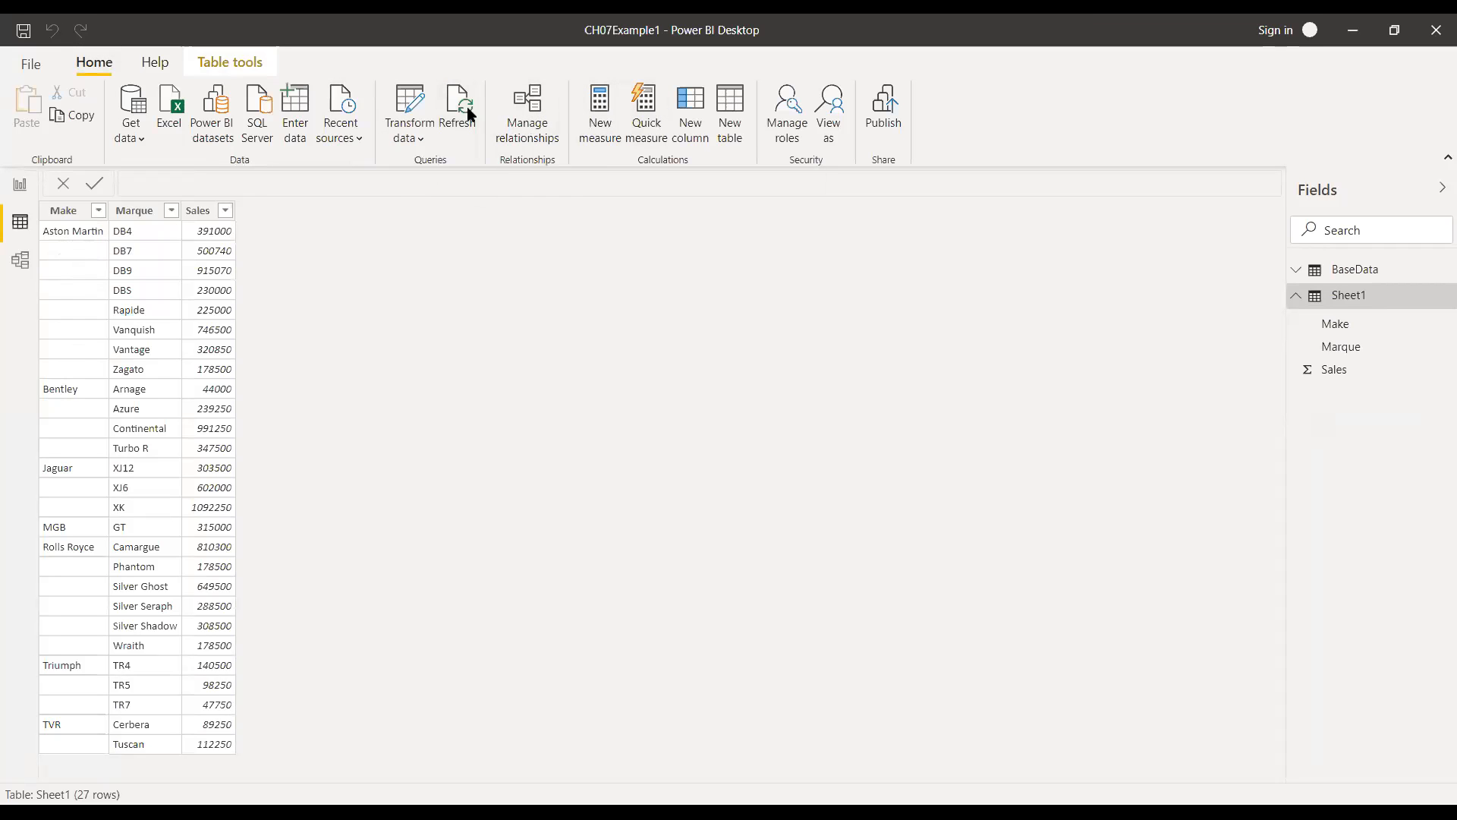
{"action": "left_click", "coordinate": [408, 115]}
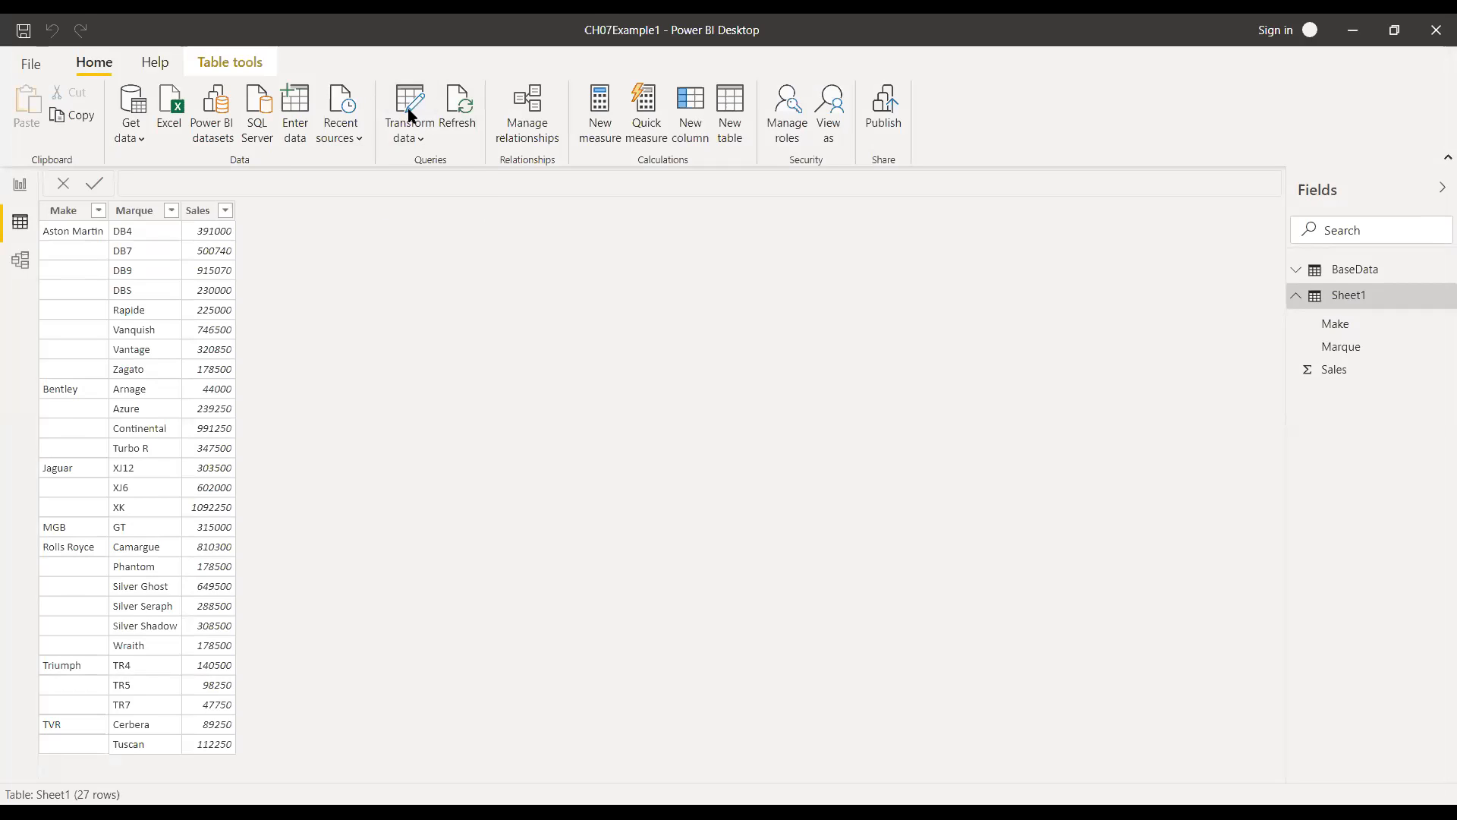
{"action": "left_click", "coordinate": [408, 116]}
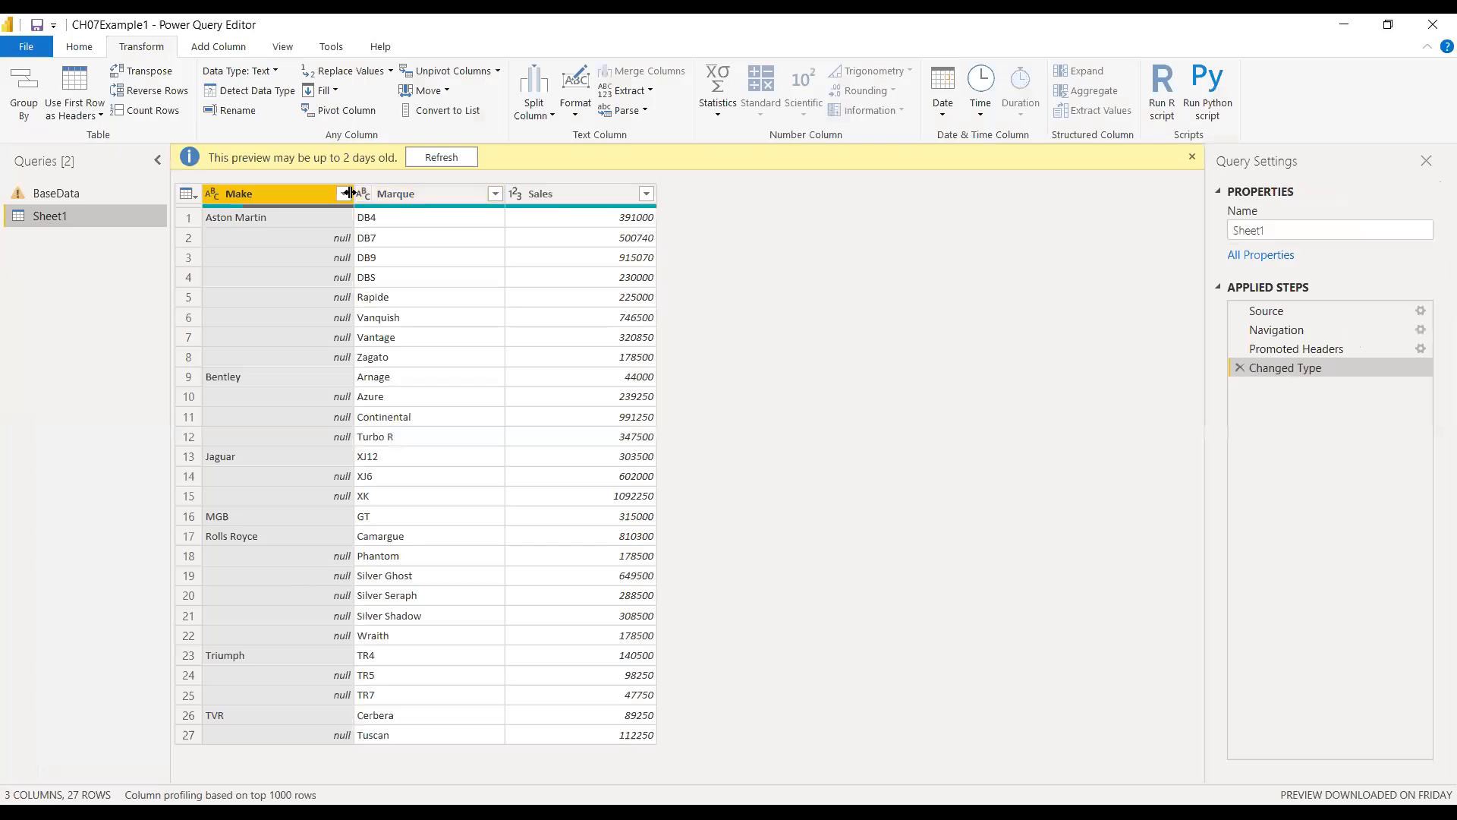
- Fill the empty cells of the Make column downward with the make listed above them
{"action": "left_click", "coordinate": [304, 194]}
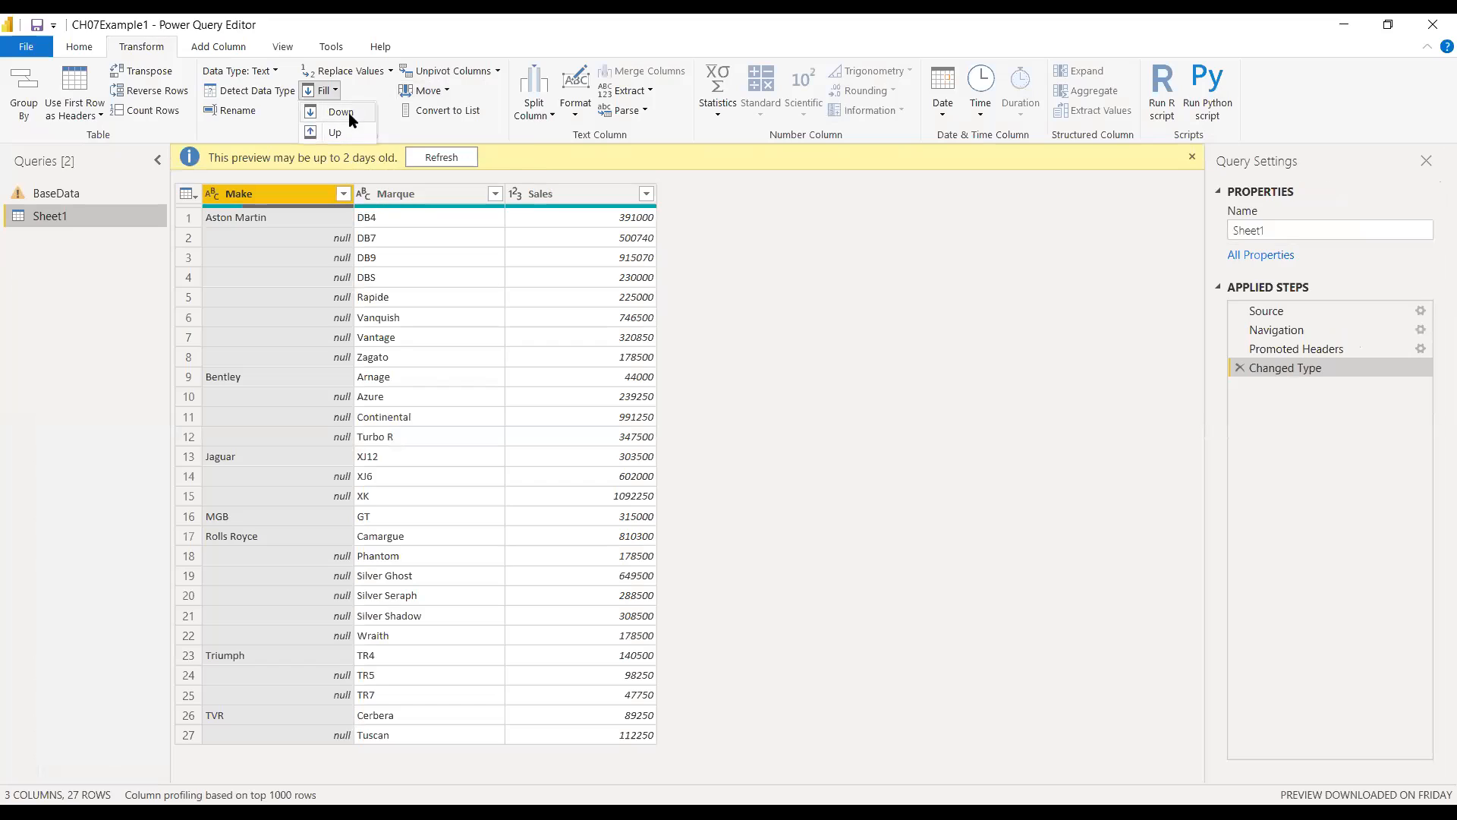
{"action": "left_click", "coordinate": [249, 215]}
{"action": "left_click", "coordinate": [250, 218]}
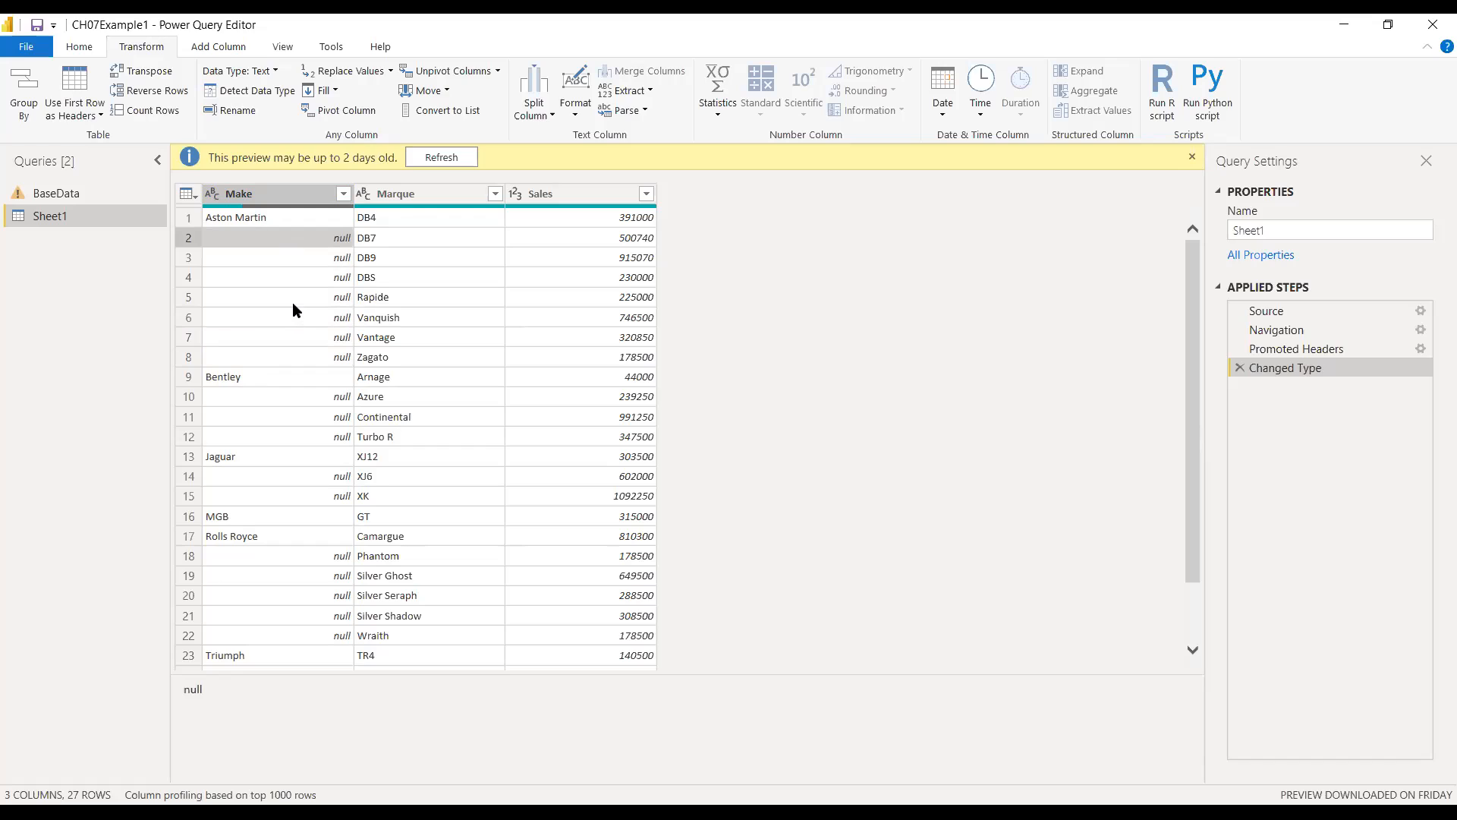
{"action": "left_click", "coordinate": [259, 219]}
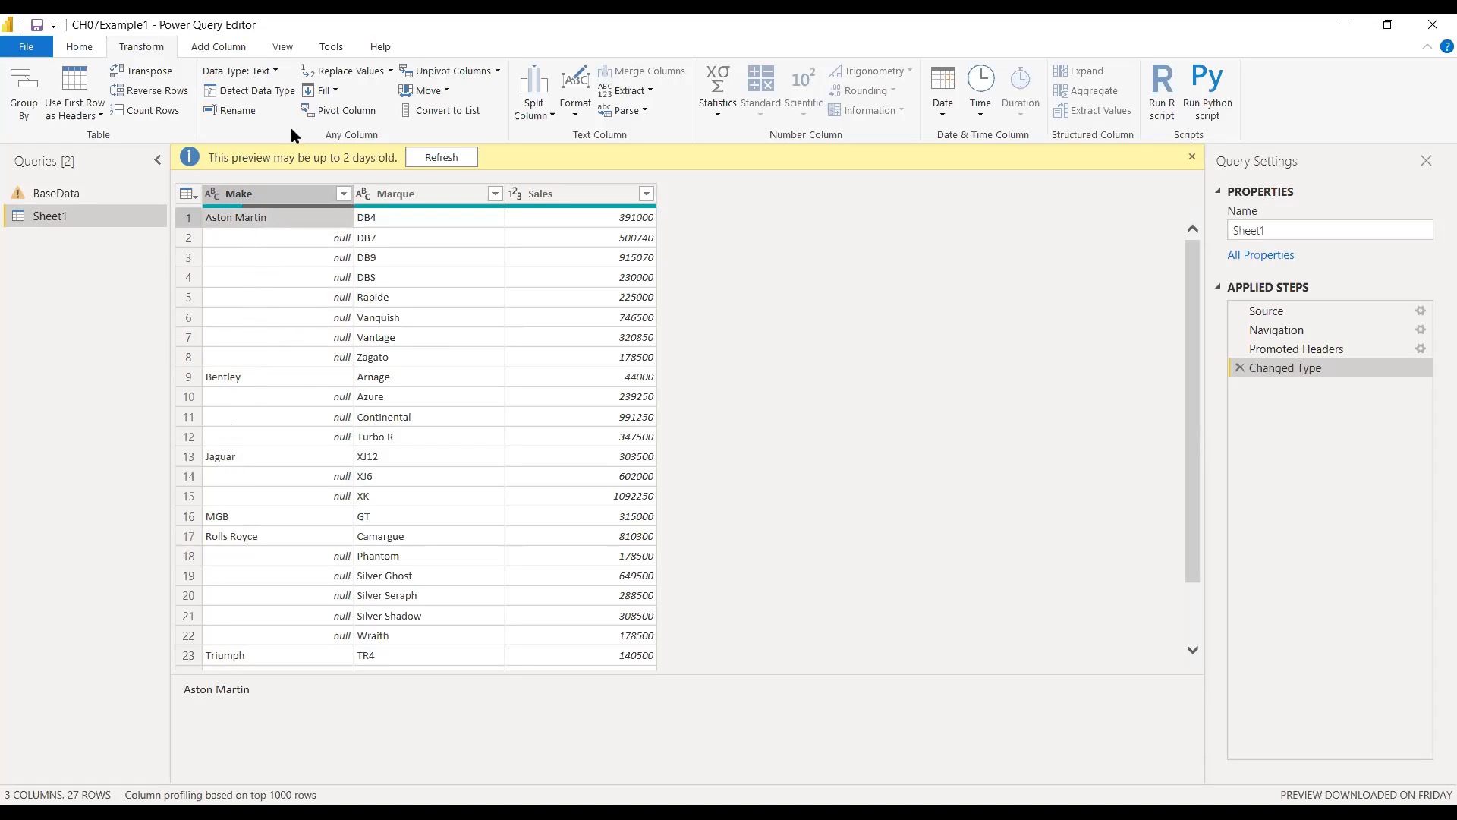
{"action": "left_click", "coordinate": [325, 90]}
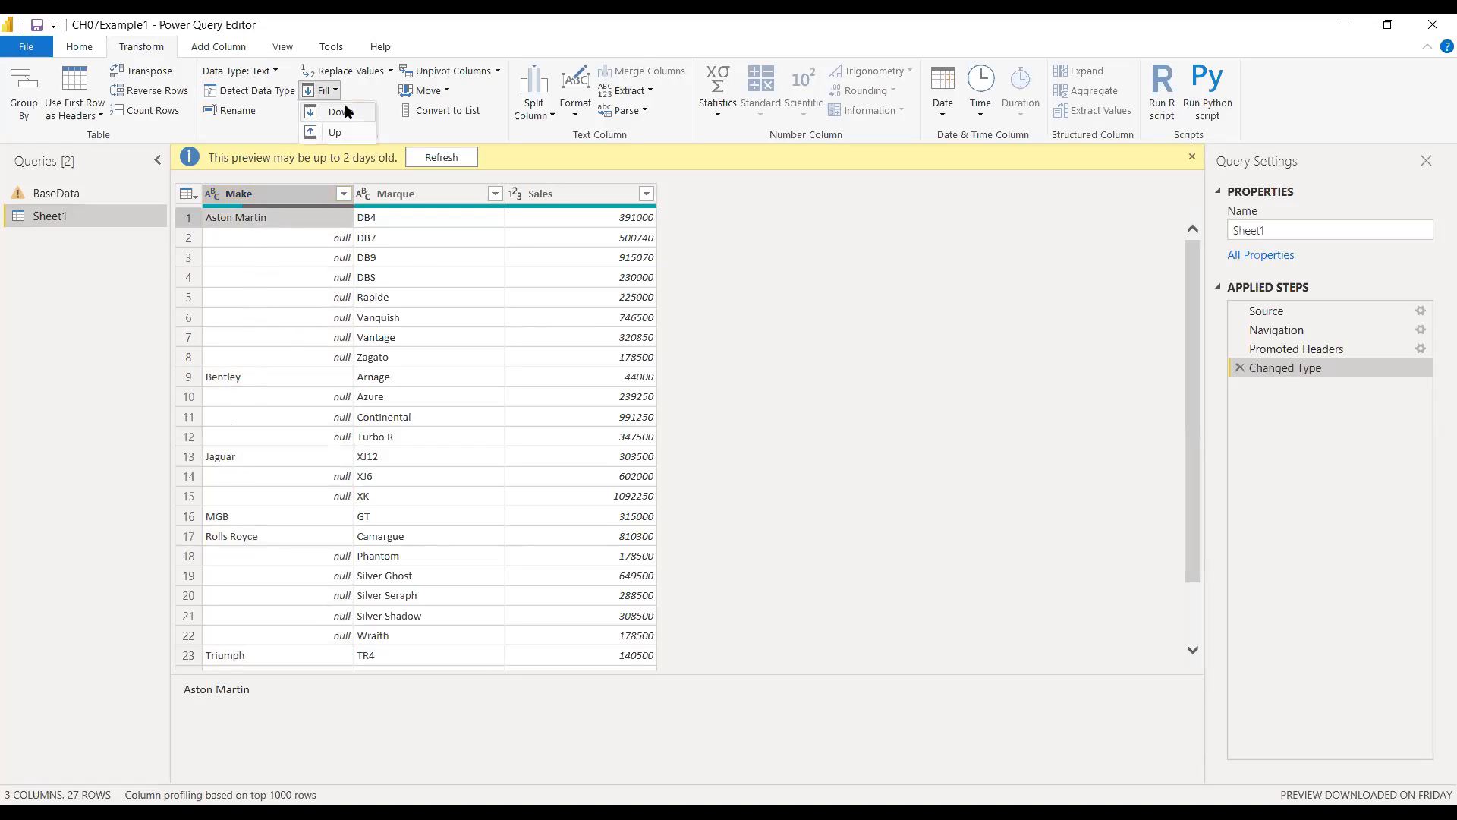
{"action": "left_click", "coordinate": [340, 112]}
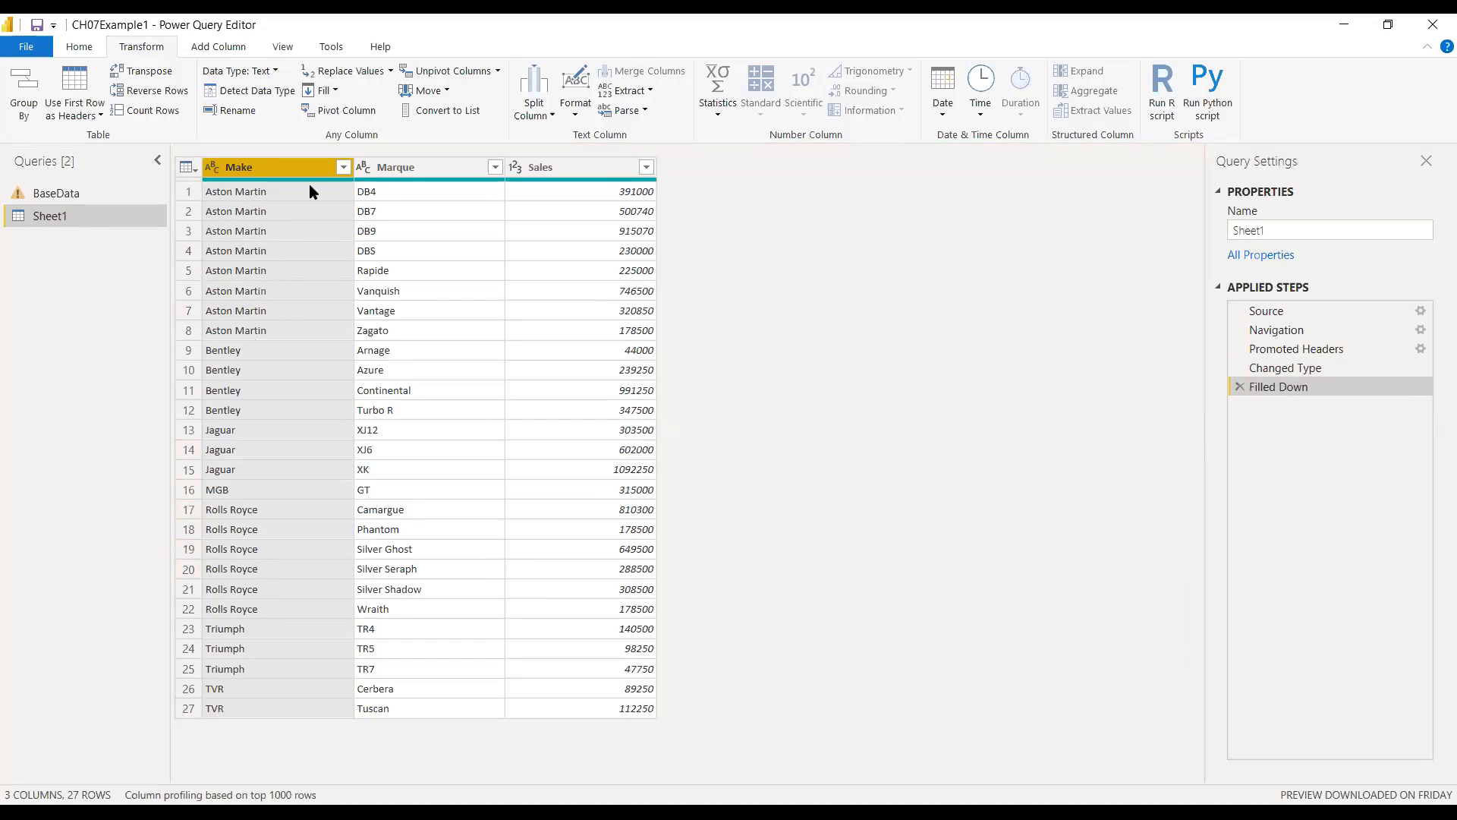
{"action": "left_click", "coordinate": [333, 92]}
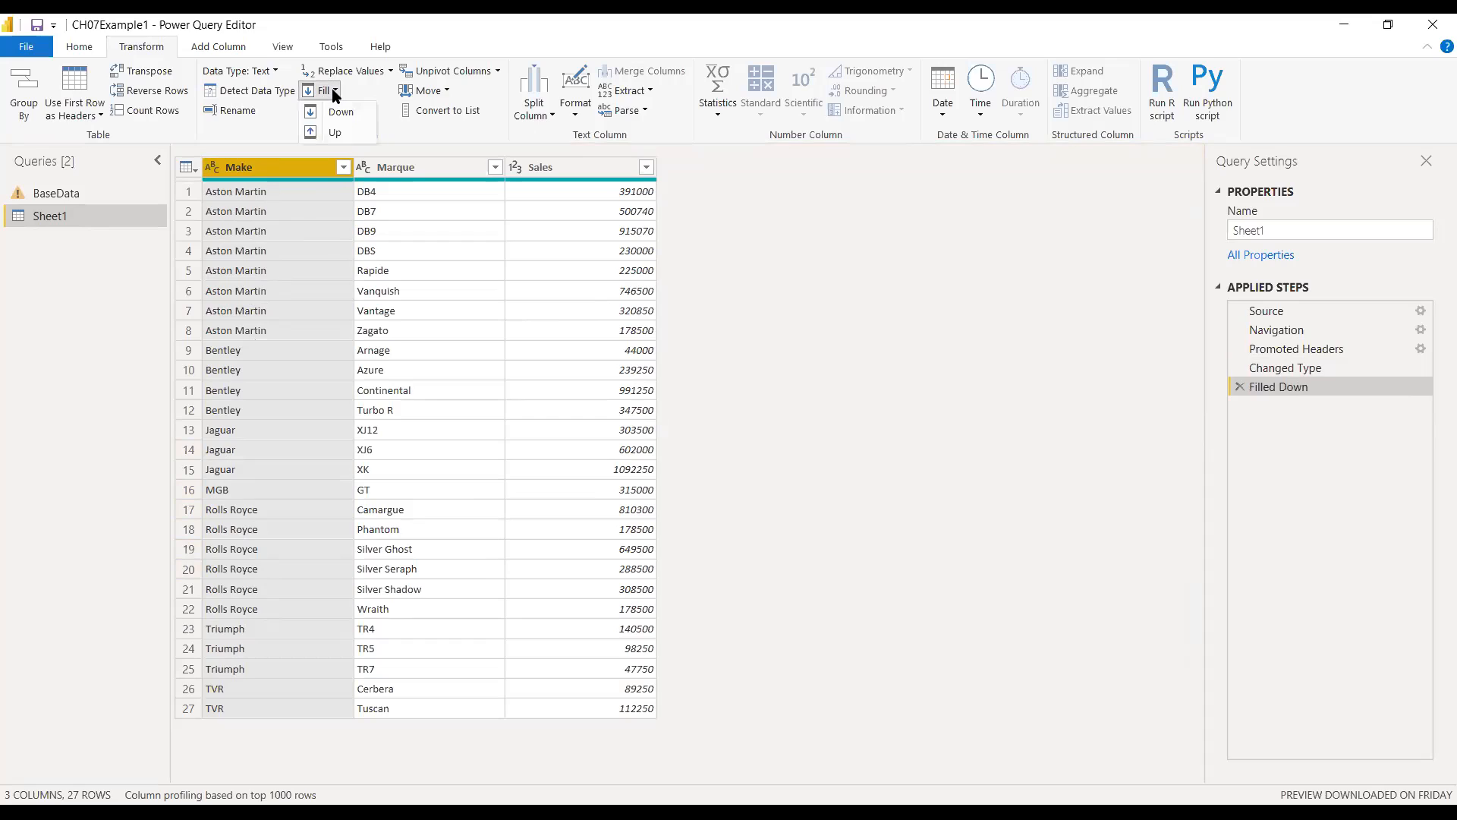
{"action": "left_click", "coordinate": [874, 300]}
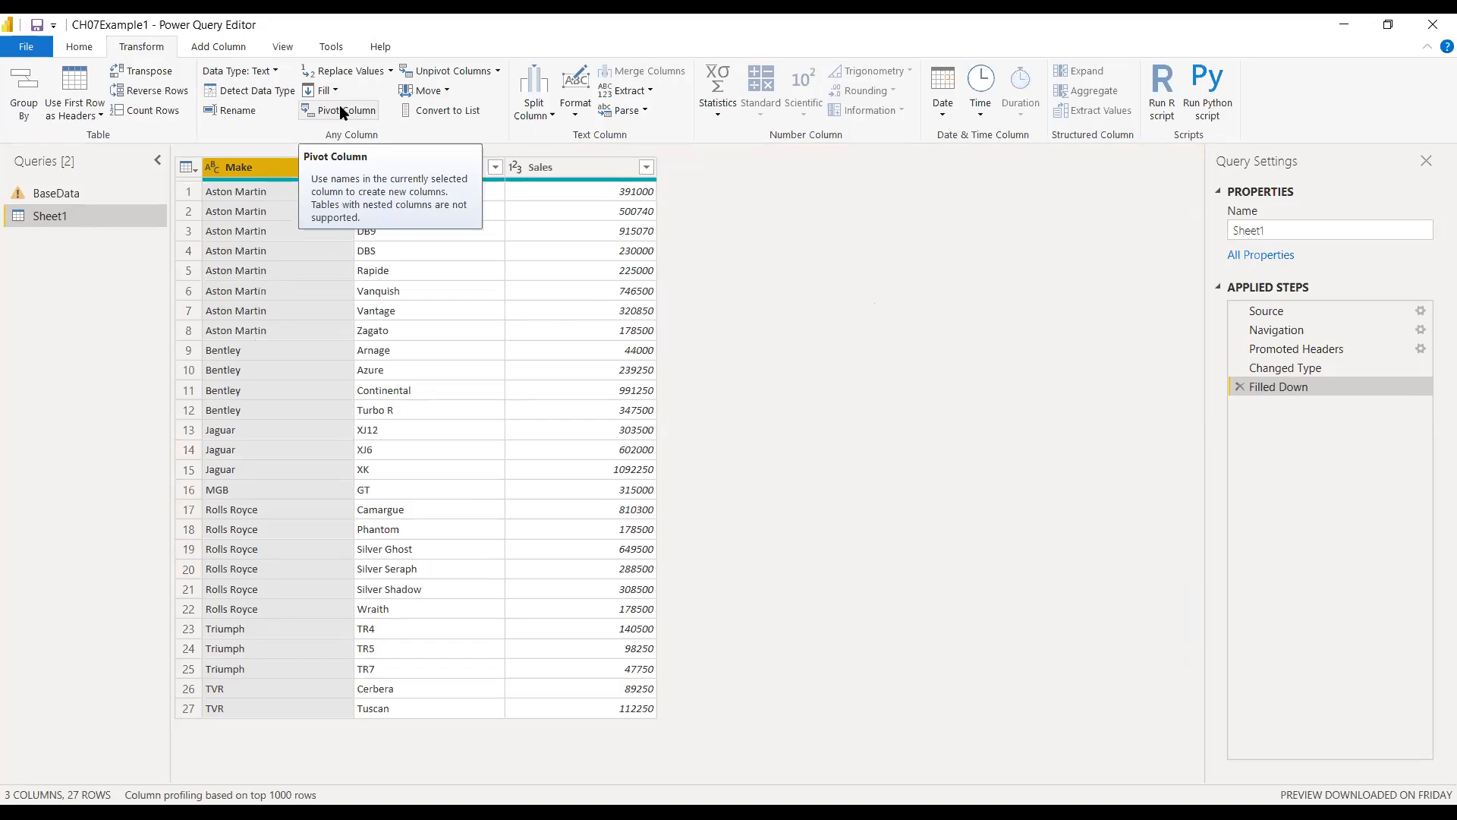
{"action": "left_click", "coordinate": [448, 93]}
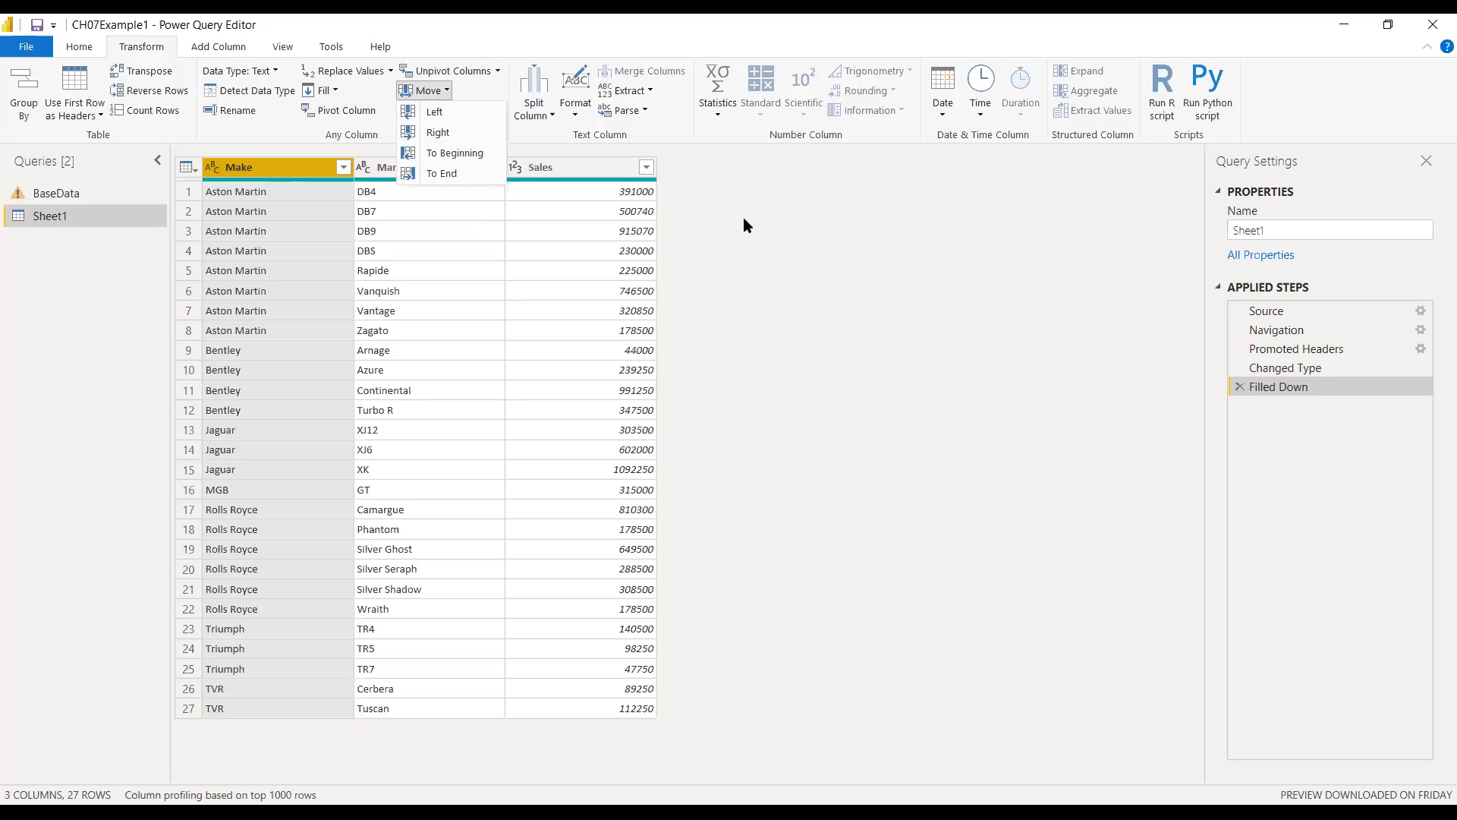
{"action": "left_click", "coordinate": [530, 175]}
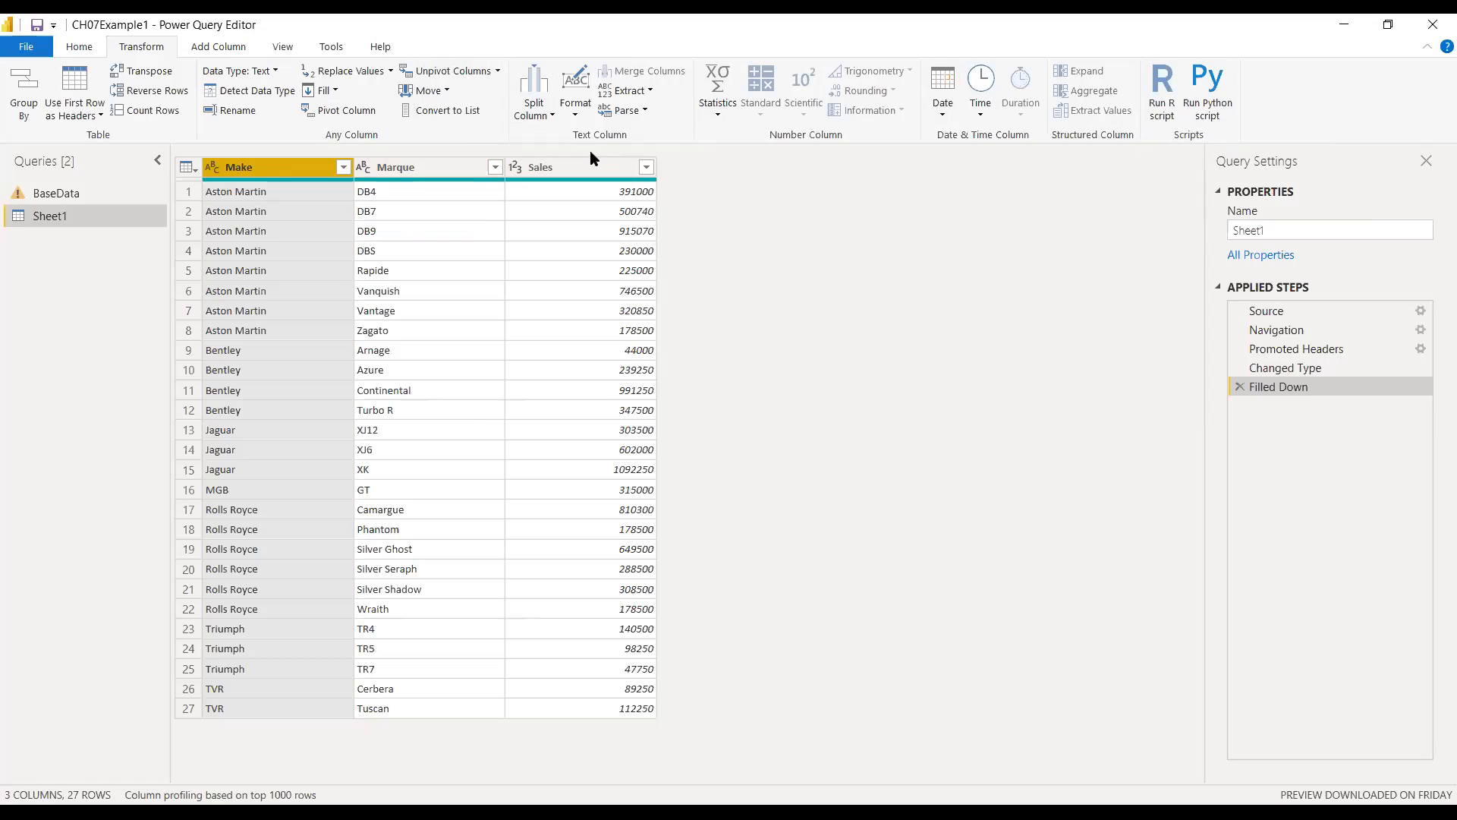
- Try the Sum statistic on the Sales column of Sheet1 and delete the resulting applied step
{"action": "left_click", "coordinate": [715, 116]}
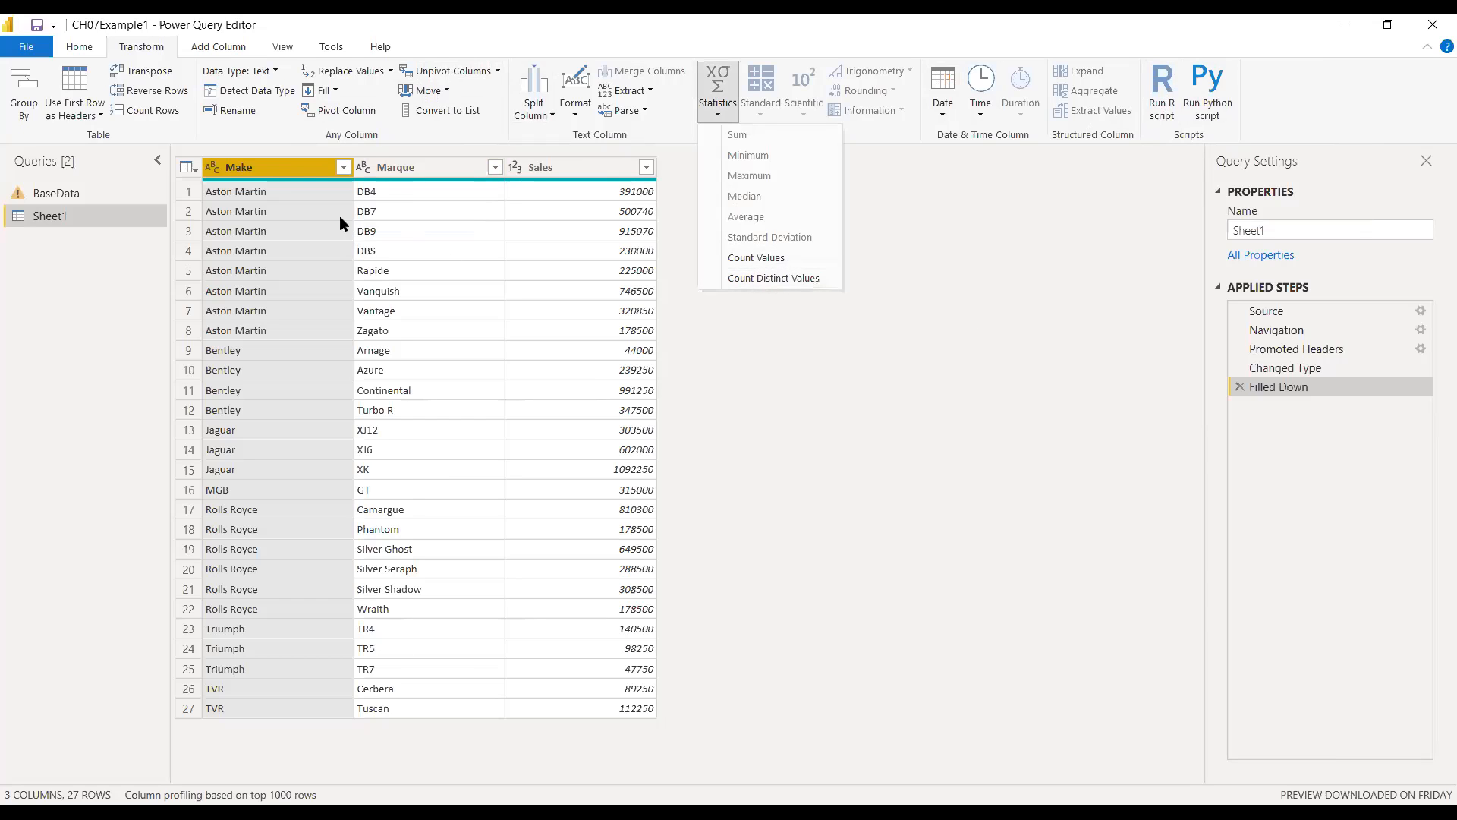
{"action": "left_click", "coordinate": [579, 168]}
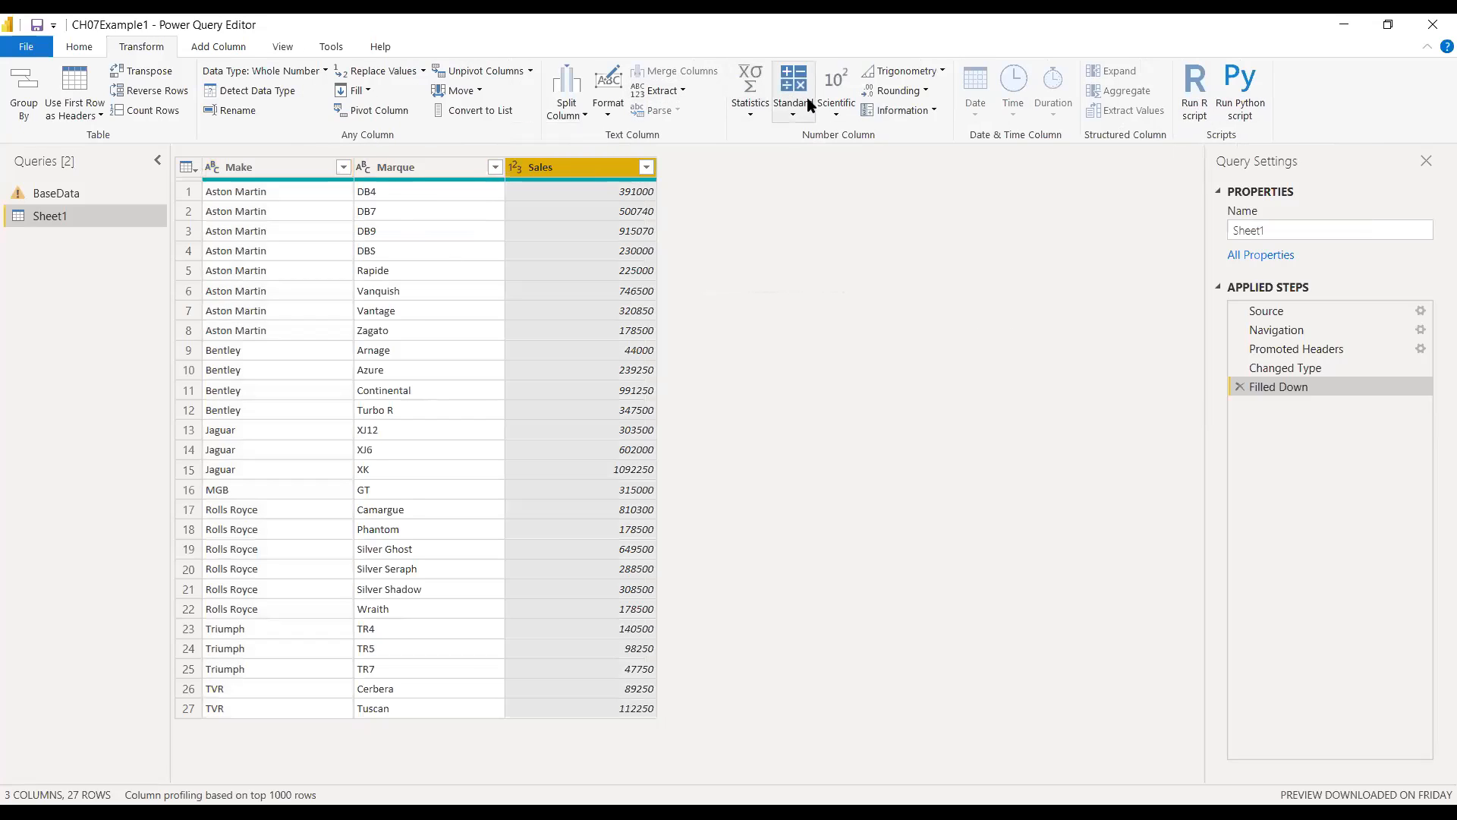
{"action": "left_click", "coordinate": [750, 114]}
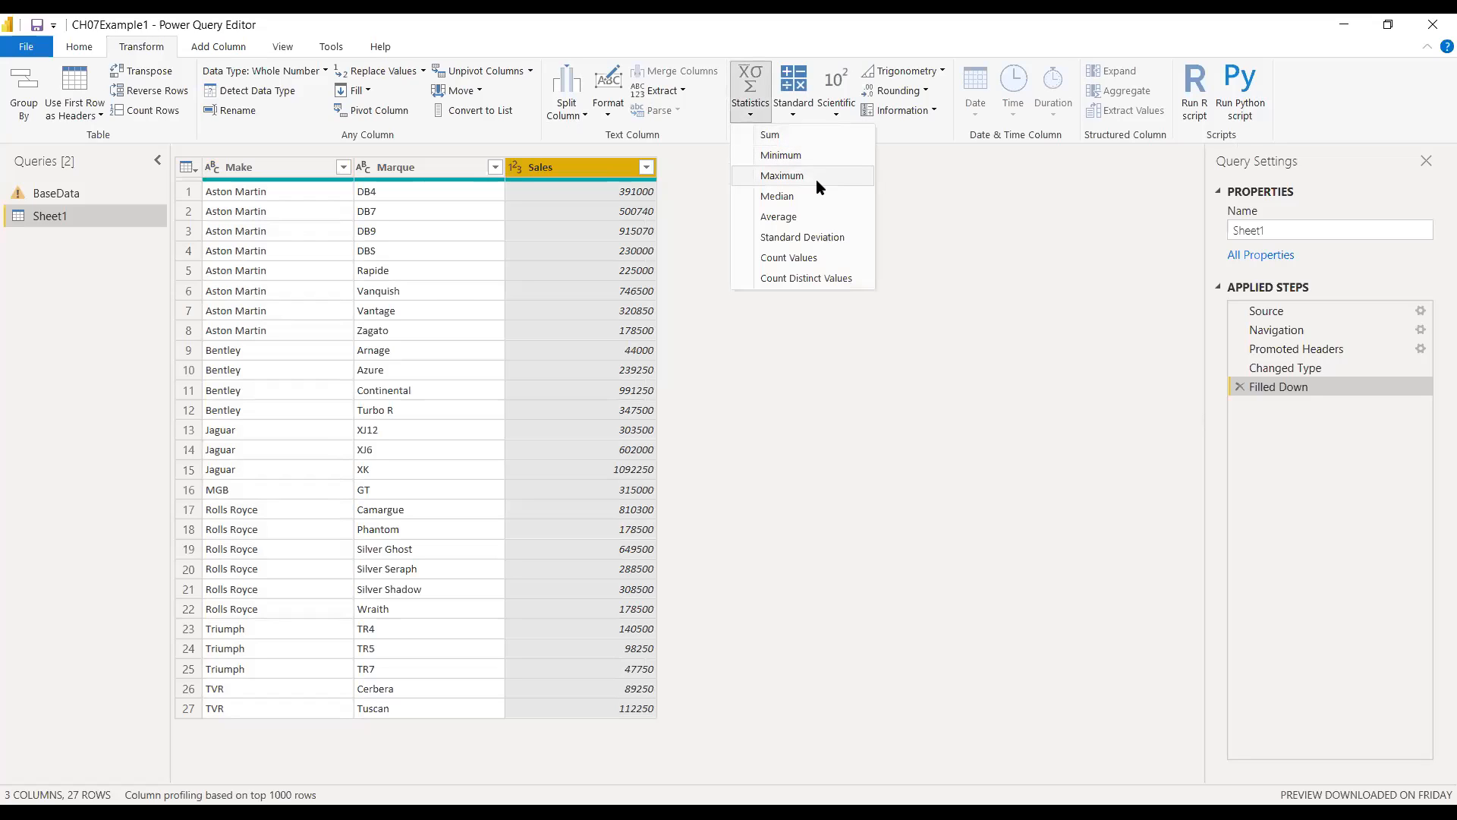
{"action": "left_click", "coordinate": [789, 137]}
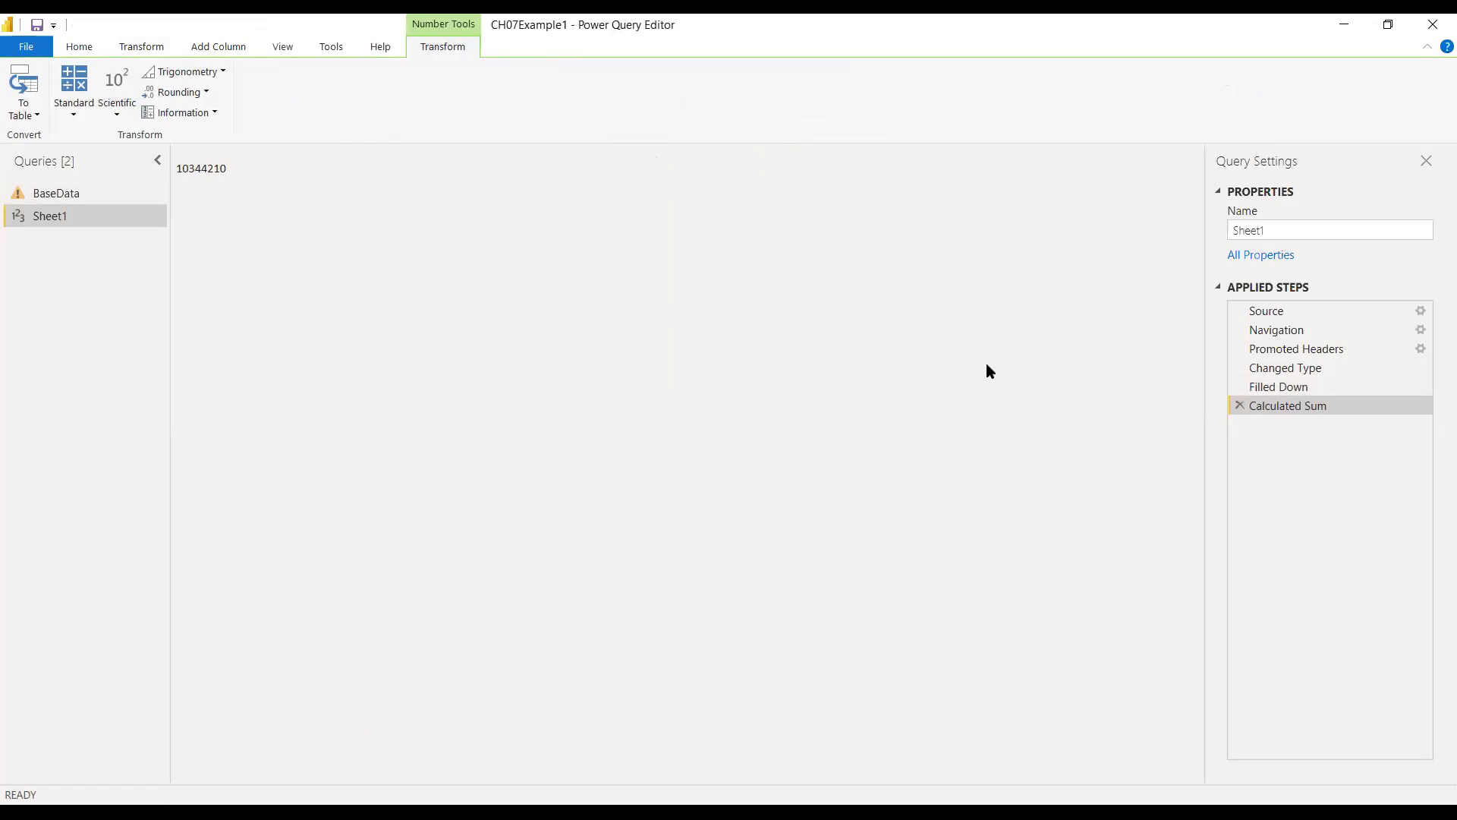
{"action": "left_click", "coordinate": [1240, 407]}
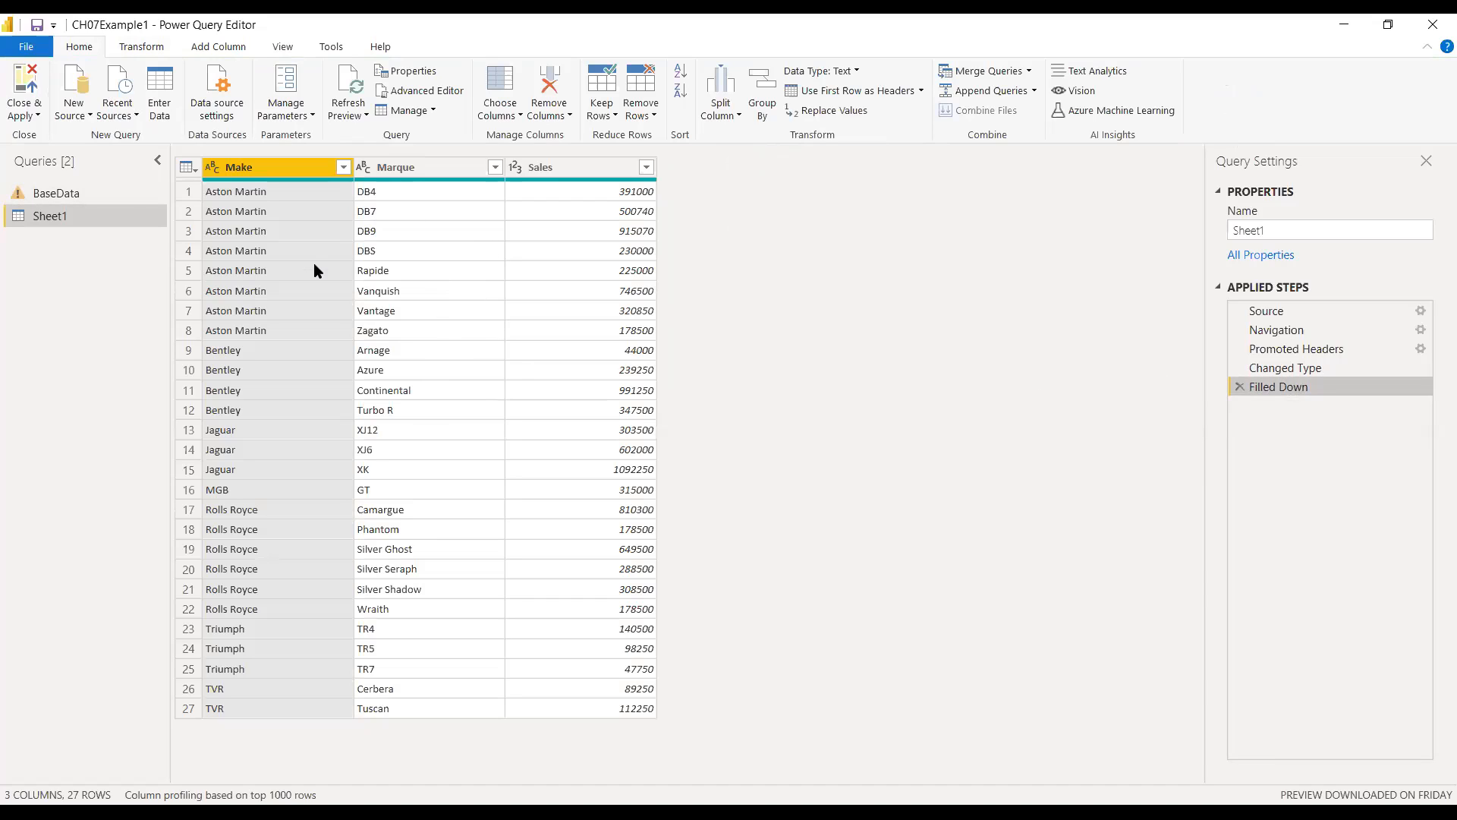
- Duplicate the Sheet1 query
{"action": "right_click", "coordinate": [69, 214]}
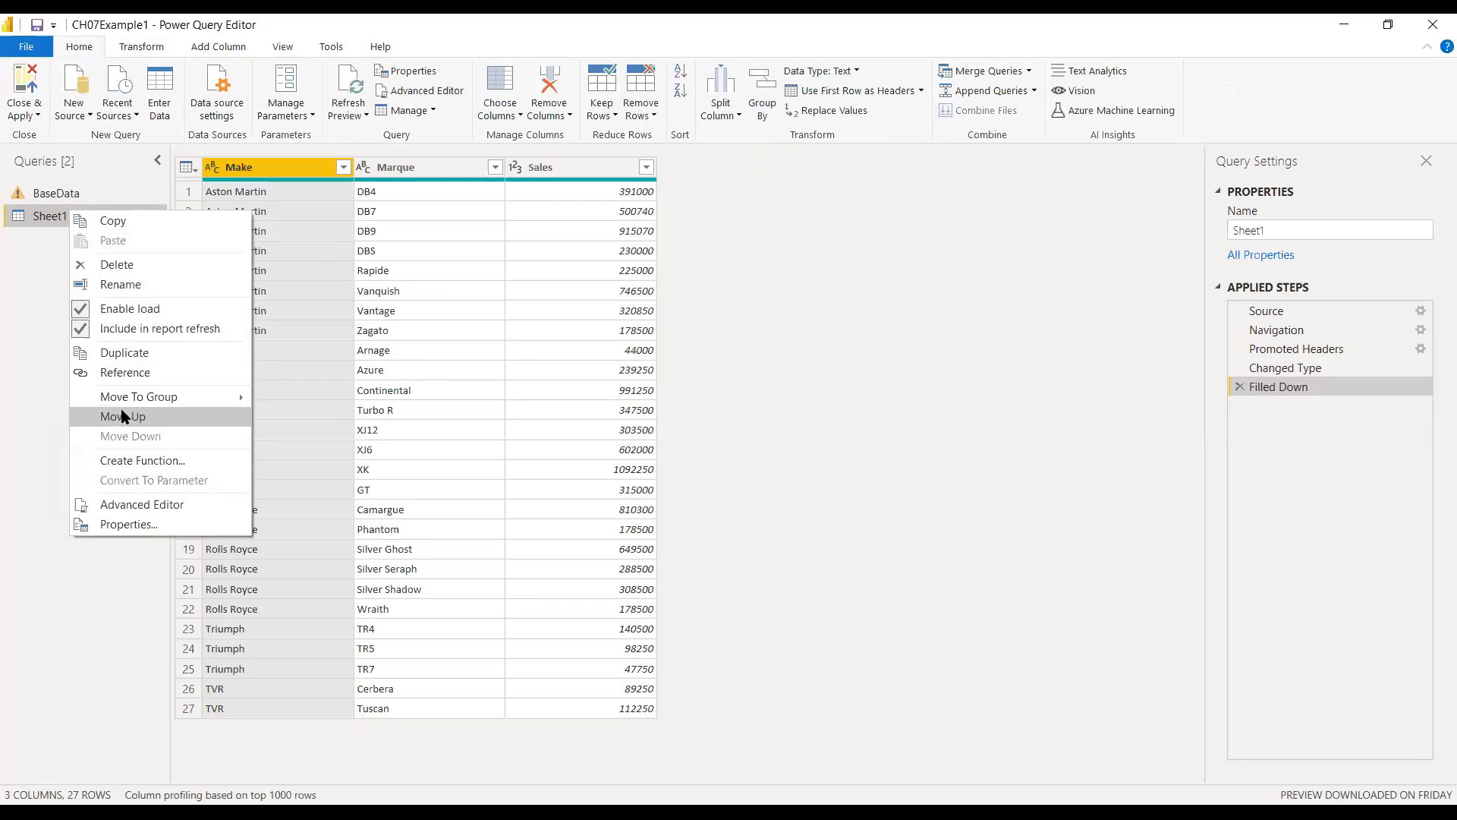
{"action": "left_click", "coordinate": [130, 353]}
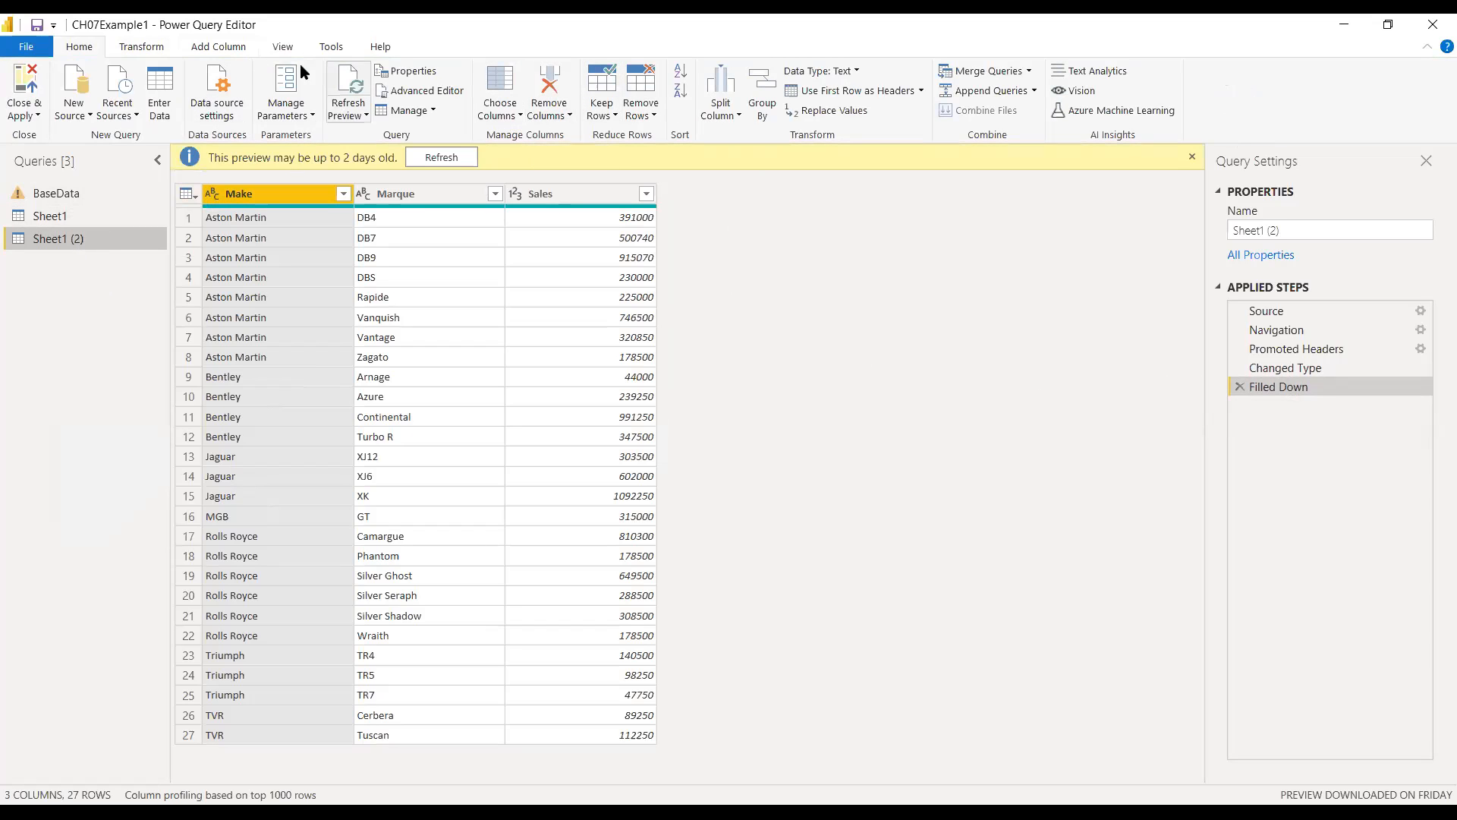
- Try the Sum statistic on the Sales column of the duplicated query, check it against Sheet1, and delete the sum step
{"action": "left_click", "coordinate": [160, 48]}
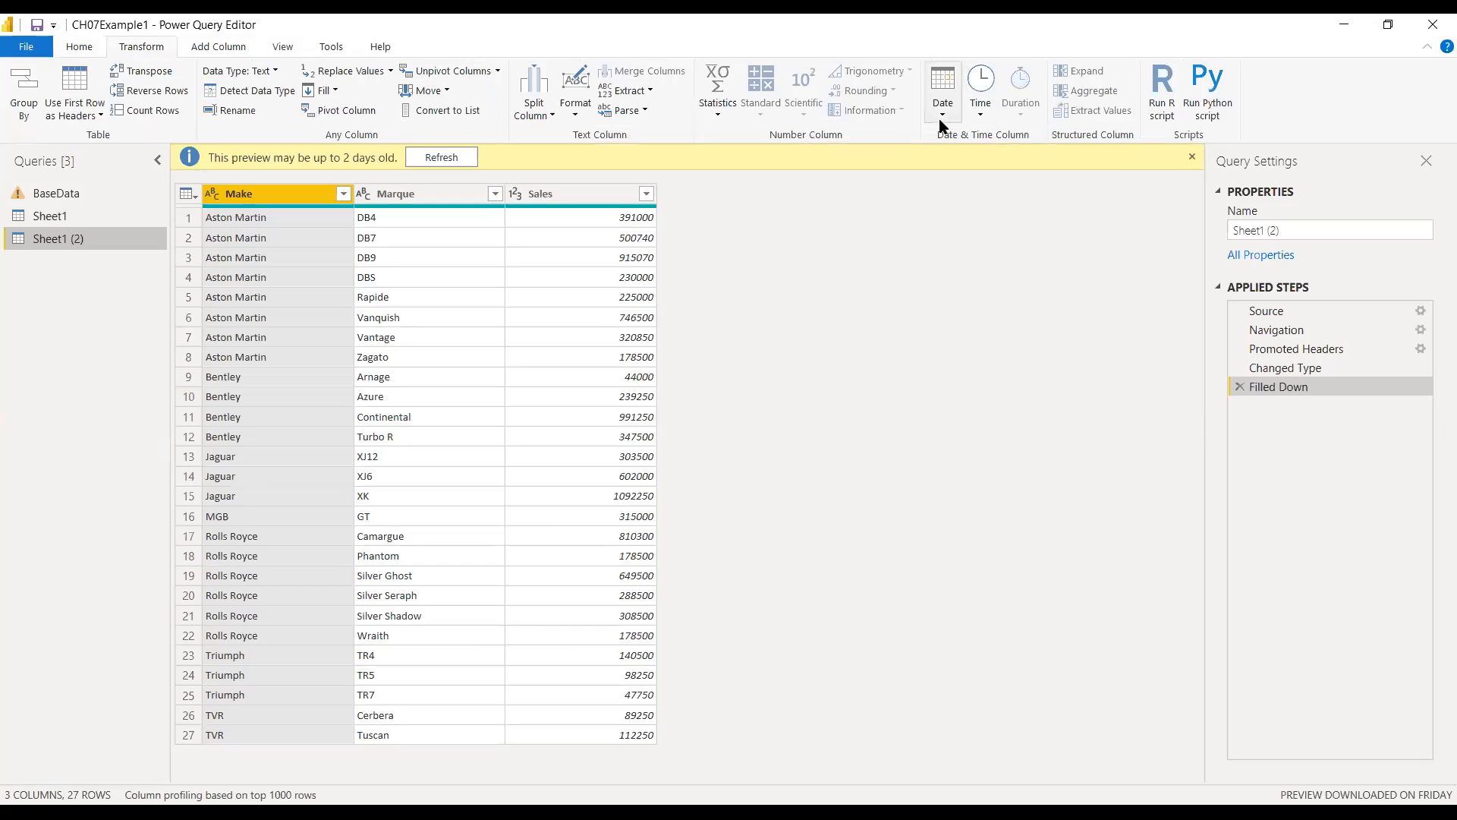
{"action": "left_click", "coordinate": [596, 193]}
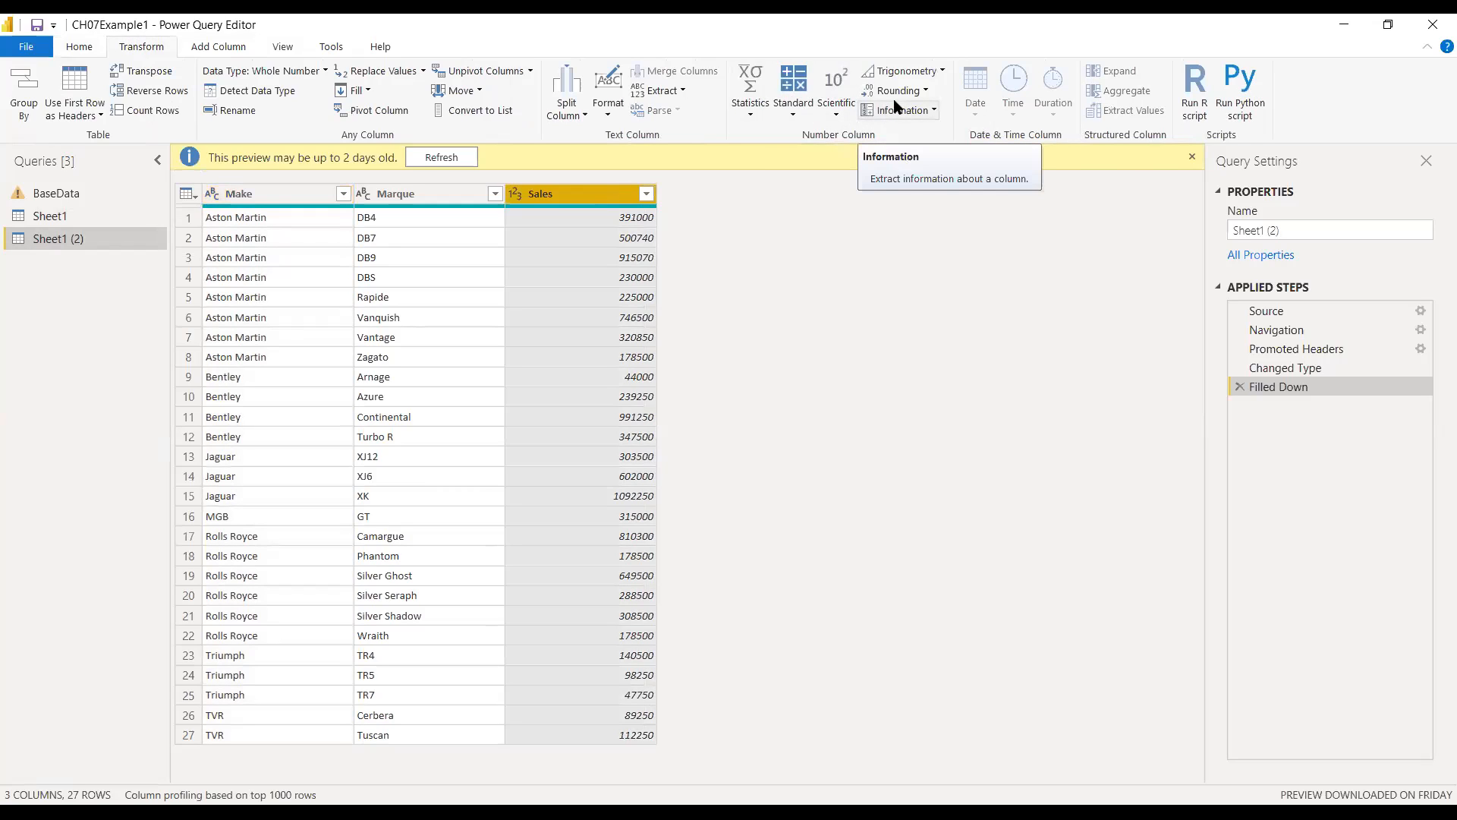
{"action": "left_click", "coordinate": [754, 108]}
{"action": "left_click", "coordinate": [776, 136]}
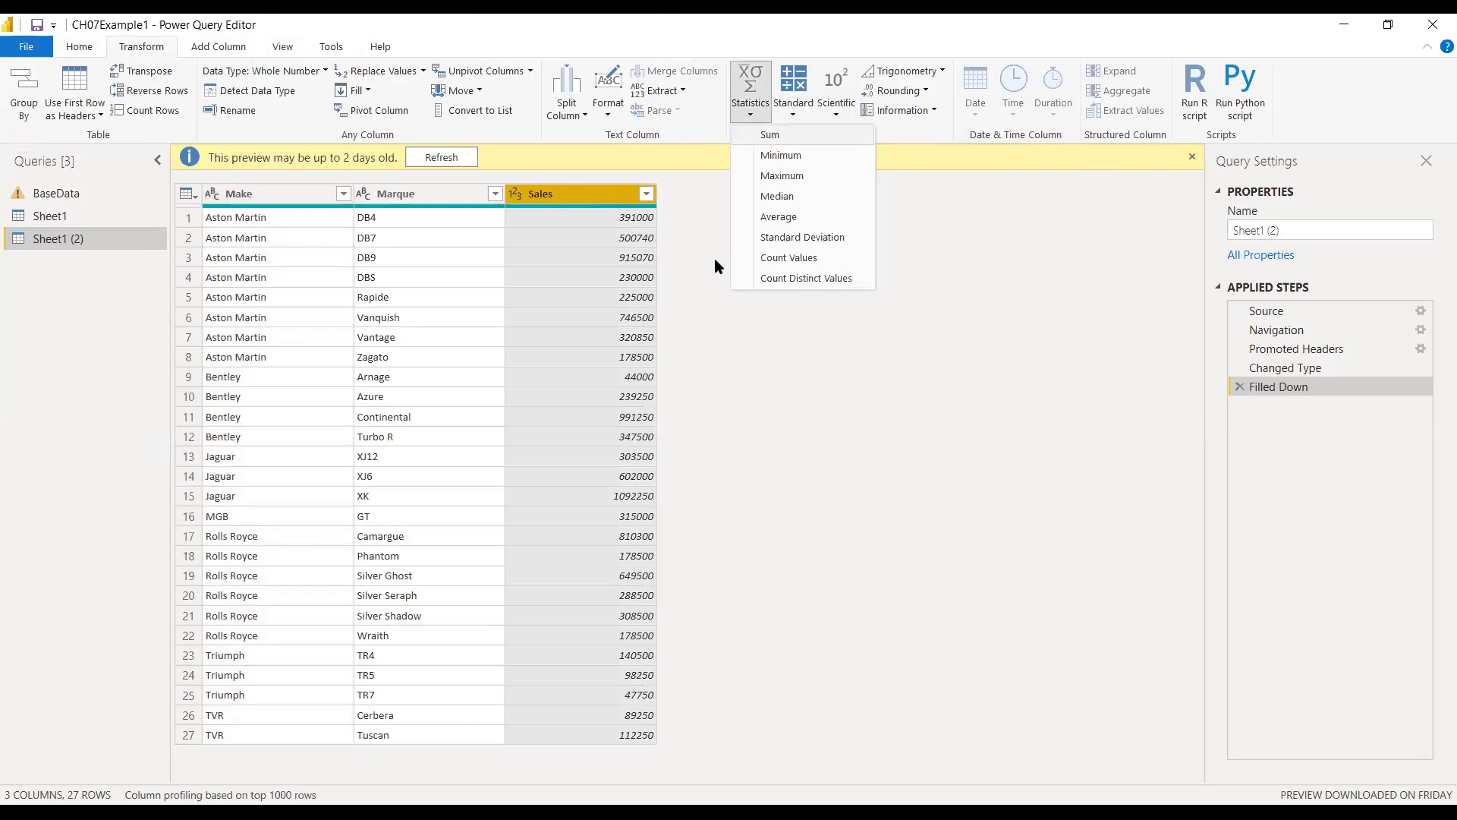
{"action": "left_click", "coordinate": [82, 218]}
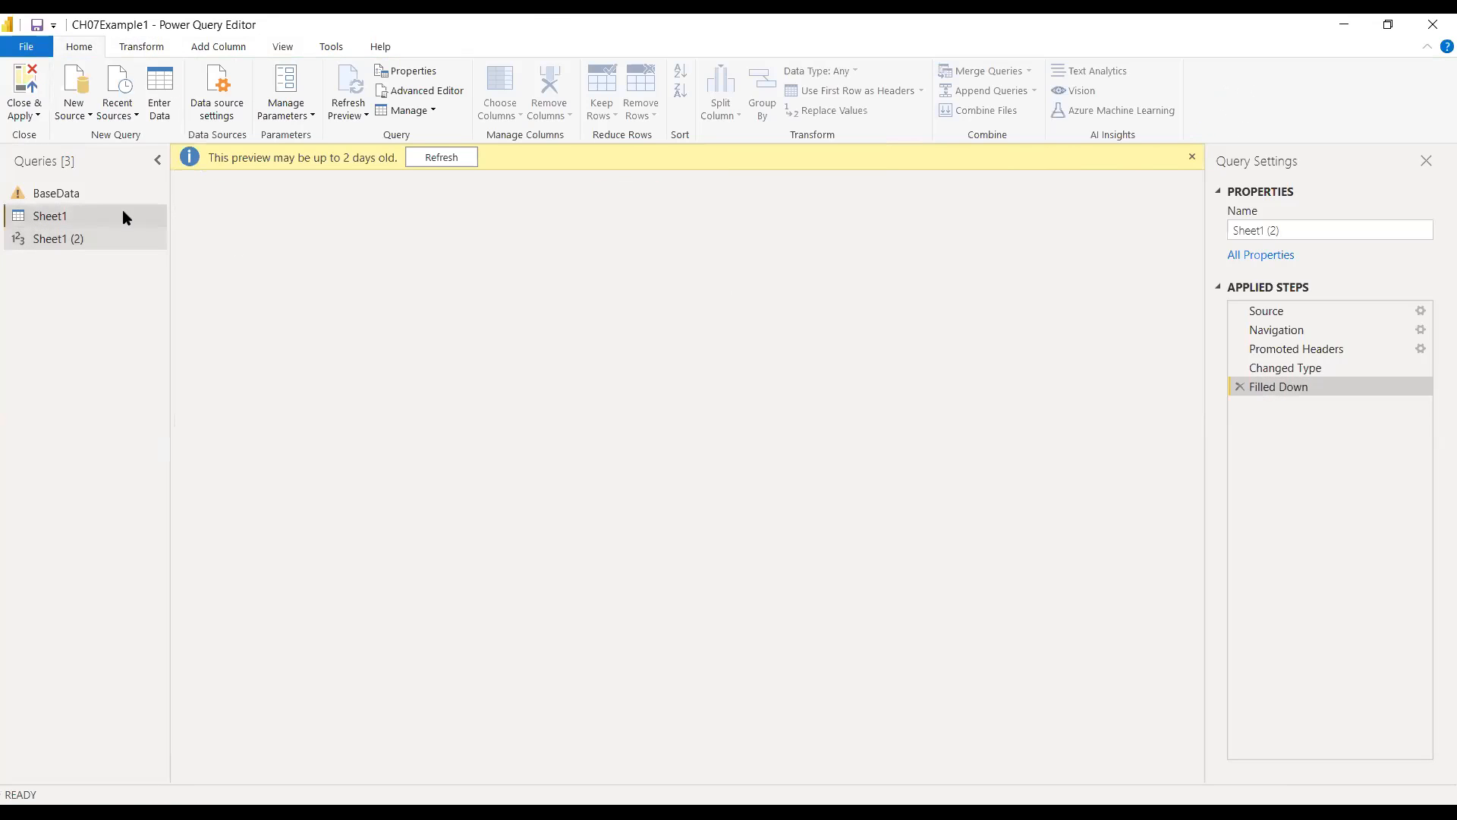
{"action": "left_click", "coordinate": [27, 239]}
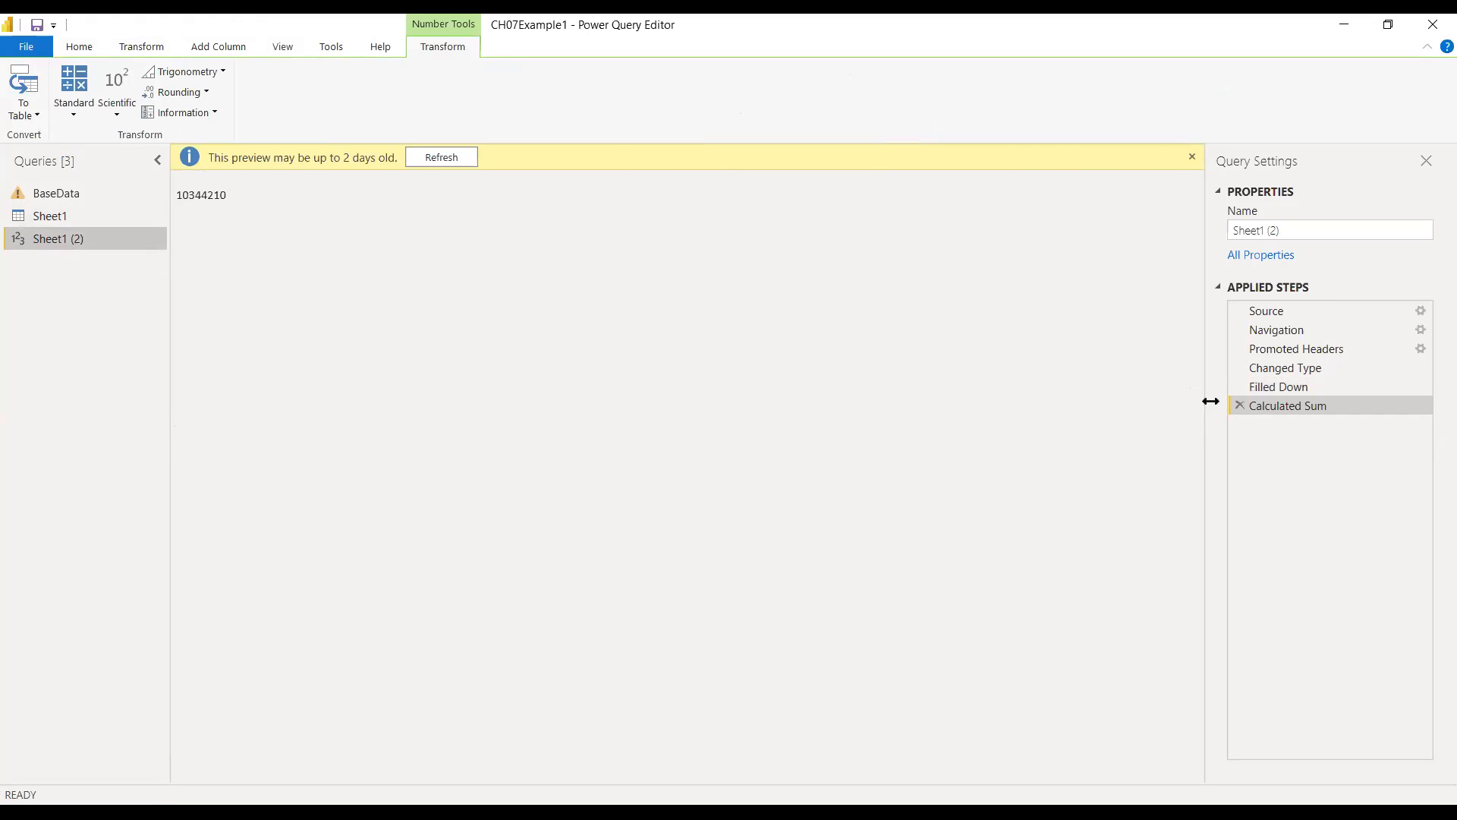
{"action": "left_click", "coordinate": [1240, 405]}
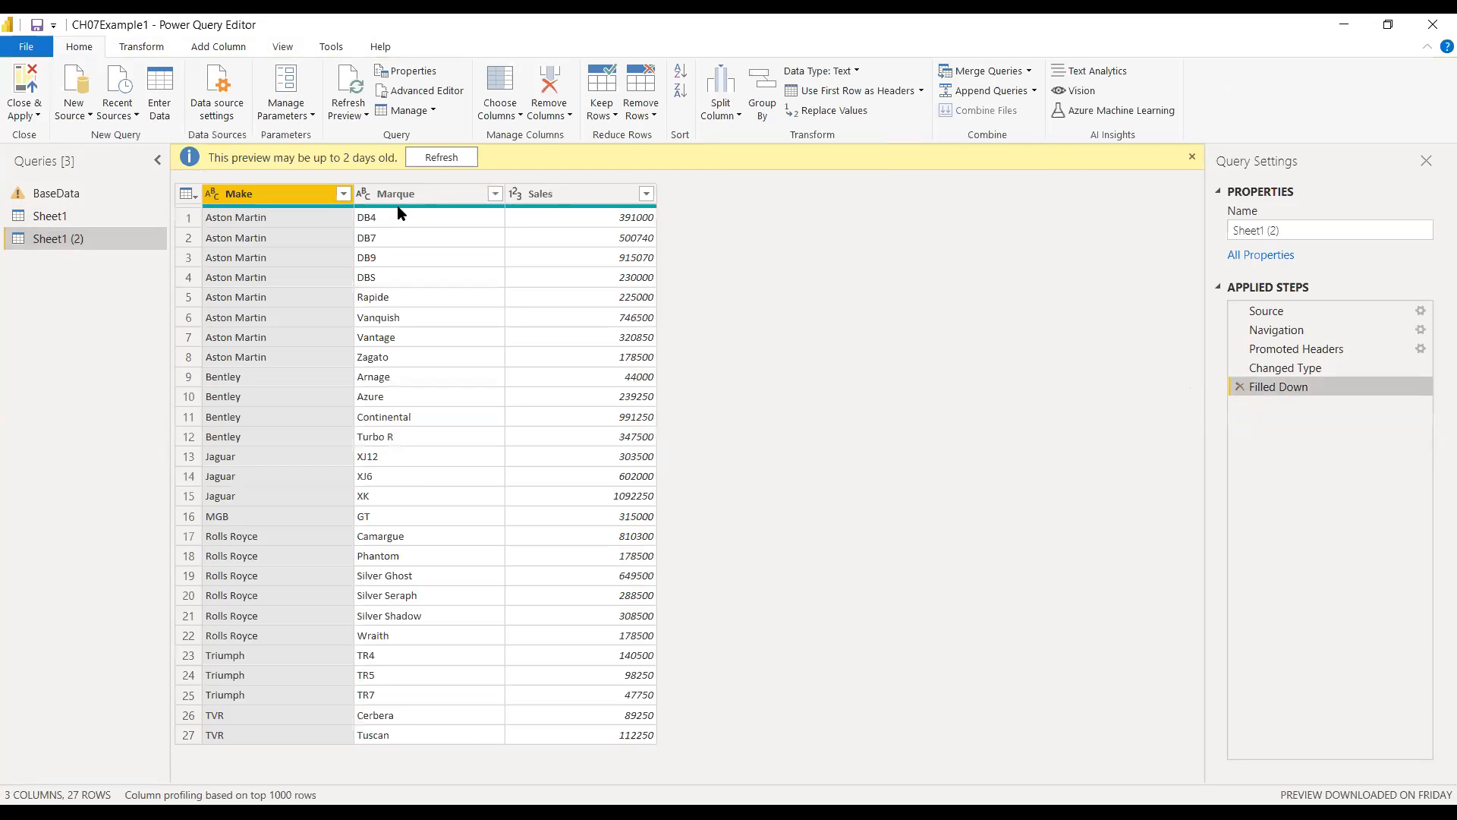
- Compare the duplicated query with the original and return to the Sheet1 query
{"action": "mouse_move", "coordinate": [401, 213]}
{"action": "left_click", "coordinate": [63, 217]}
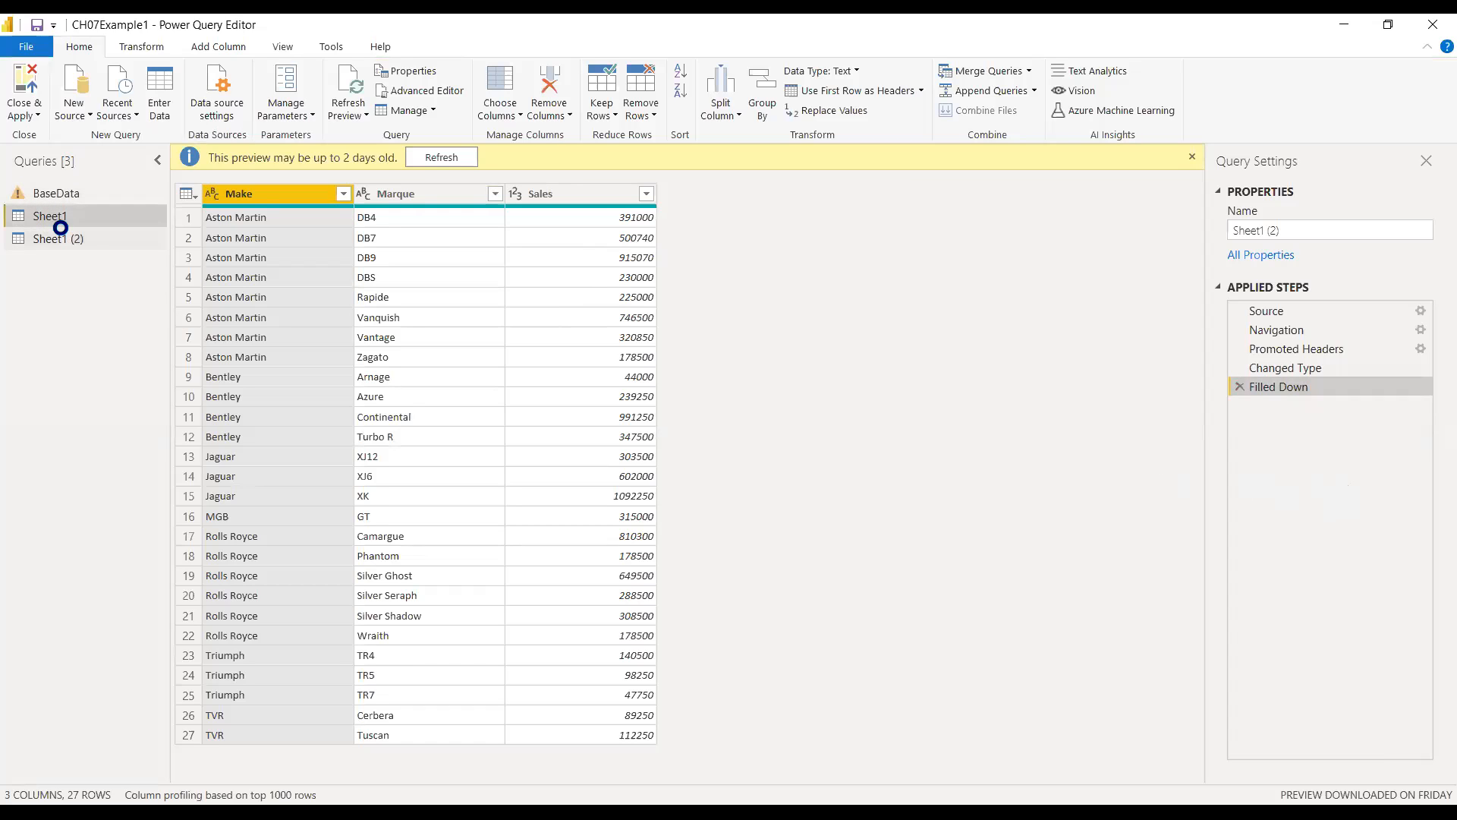
{"action": "left_click", "coordinate": [61, 240]}
{"action": "left_click", "coordinate": [62, 215], "text": "ctrl"}
{"action": "left_click", "coordinate": [70, 219]}
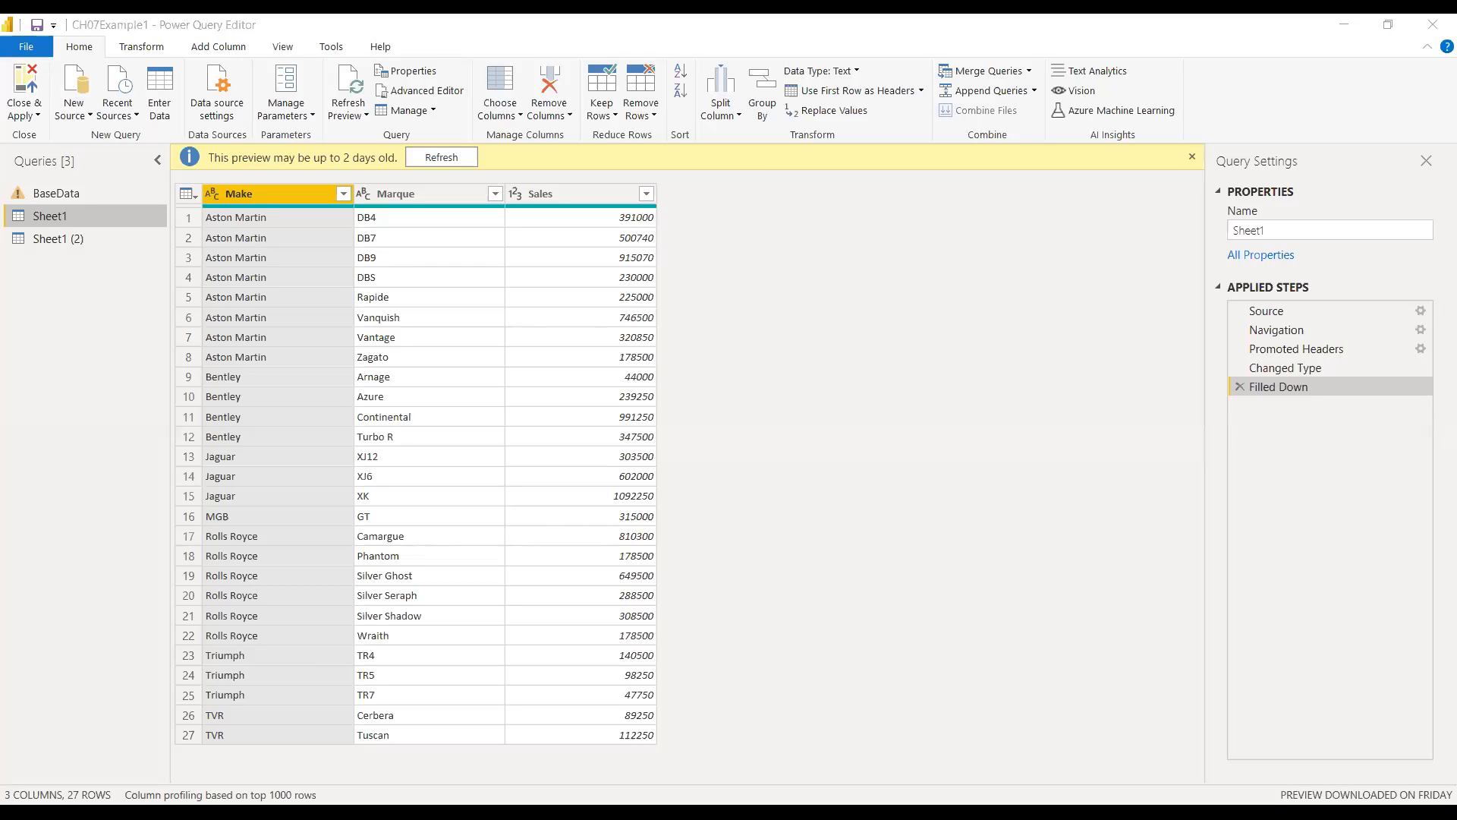
- Switch to Chrome and check the 64-bit Microsoft Access driver download page linked in the course site's Labs section, closing it again
{"action": "key", "text": "alt+Tab"}
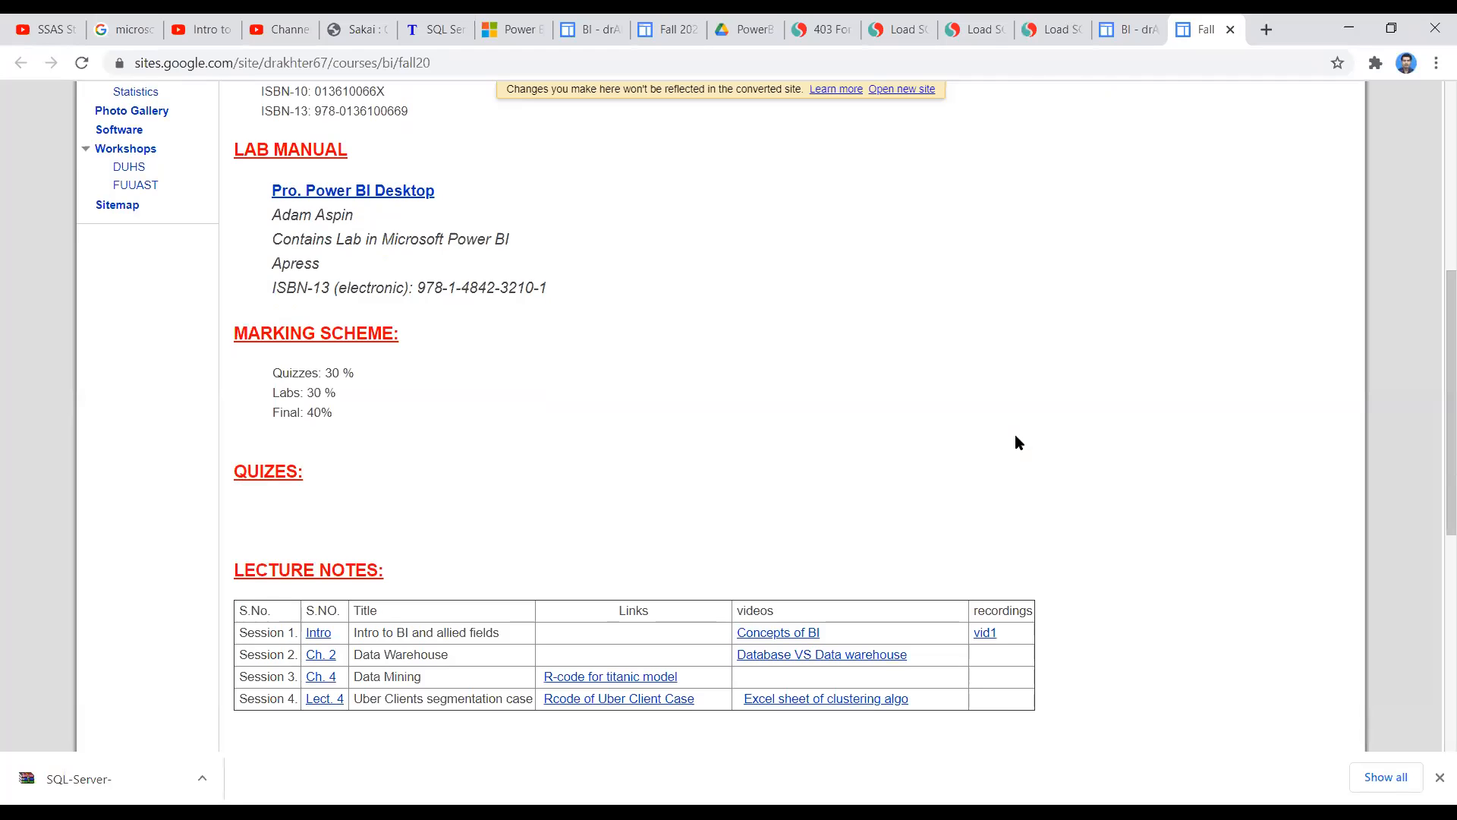
{"action": "scroll", "coordinate": [1025, 438], "scroll_direction": "down", "scroll_amount": 3}
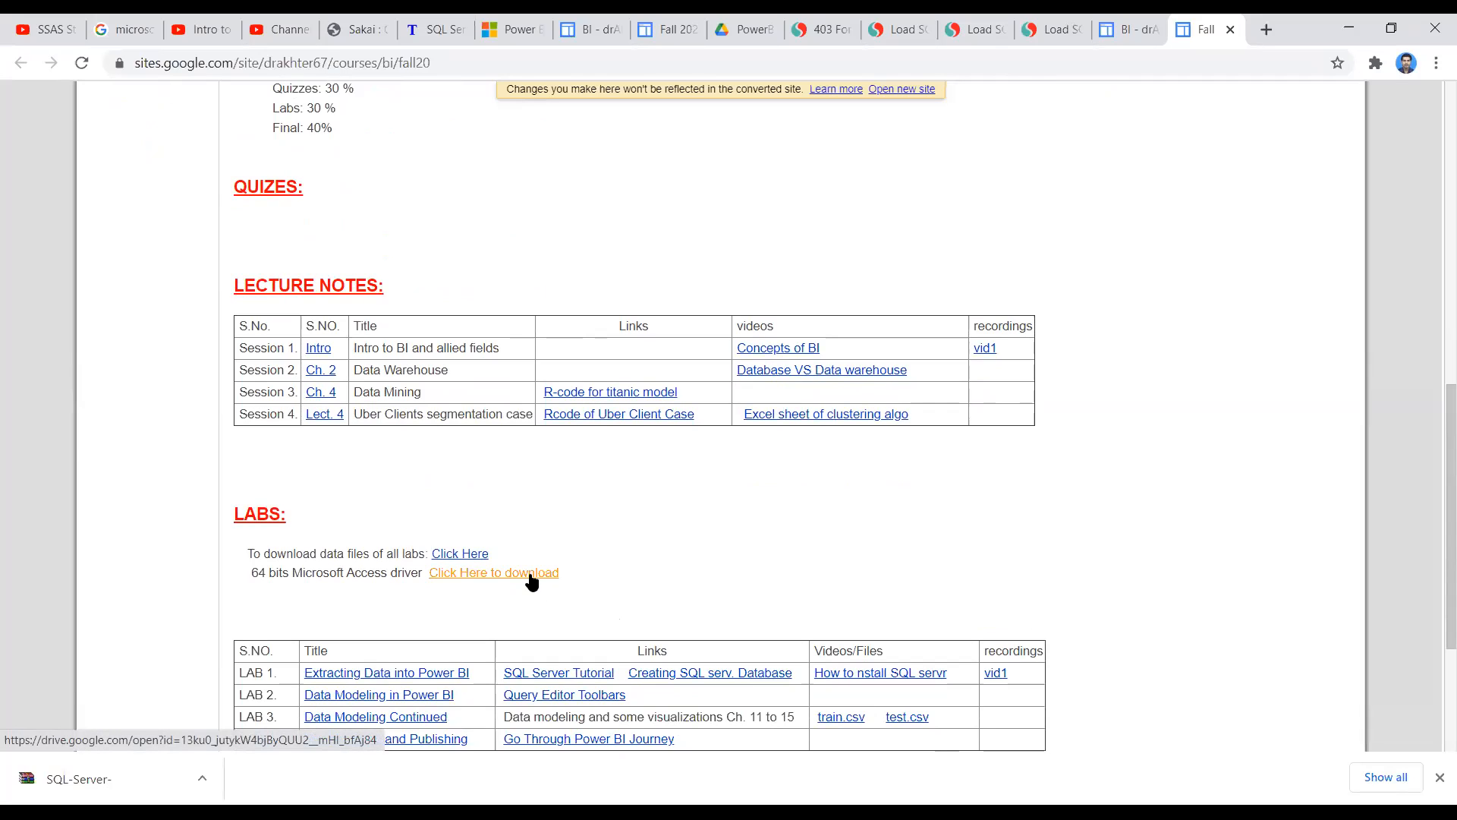
{"action": "left_click", "coordinate": [530, 577]}
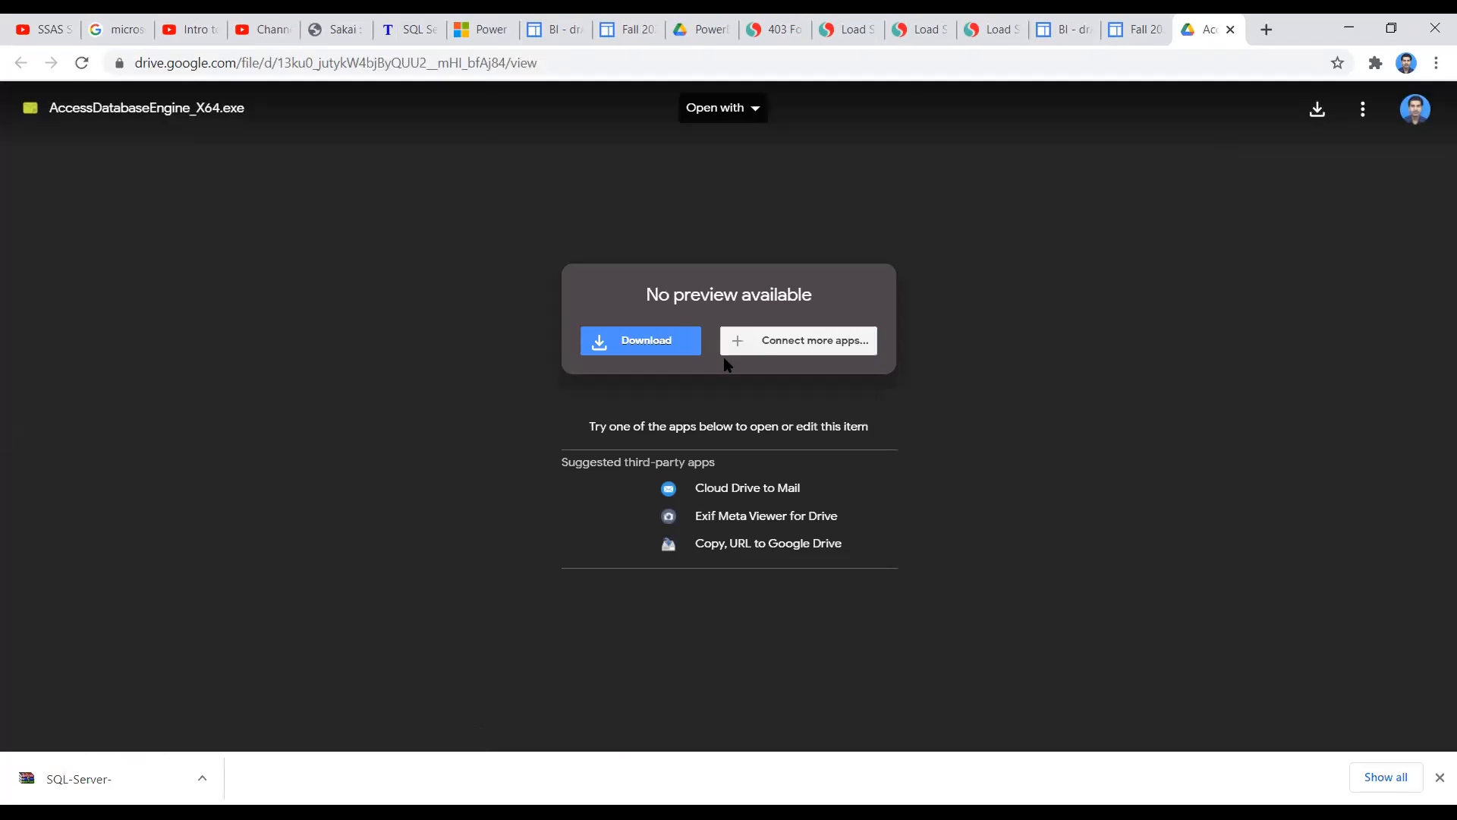
{"action": "left_click", "coordinate": [1231, 31]}
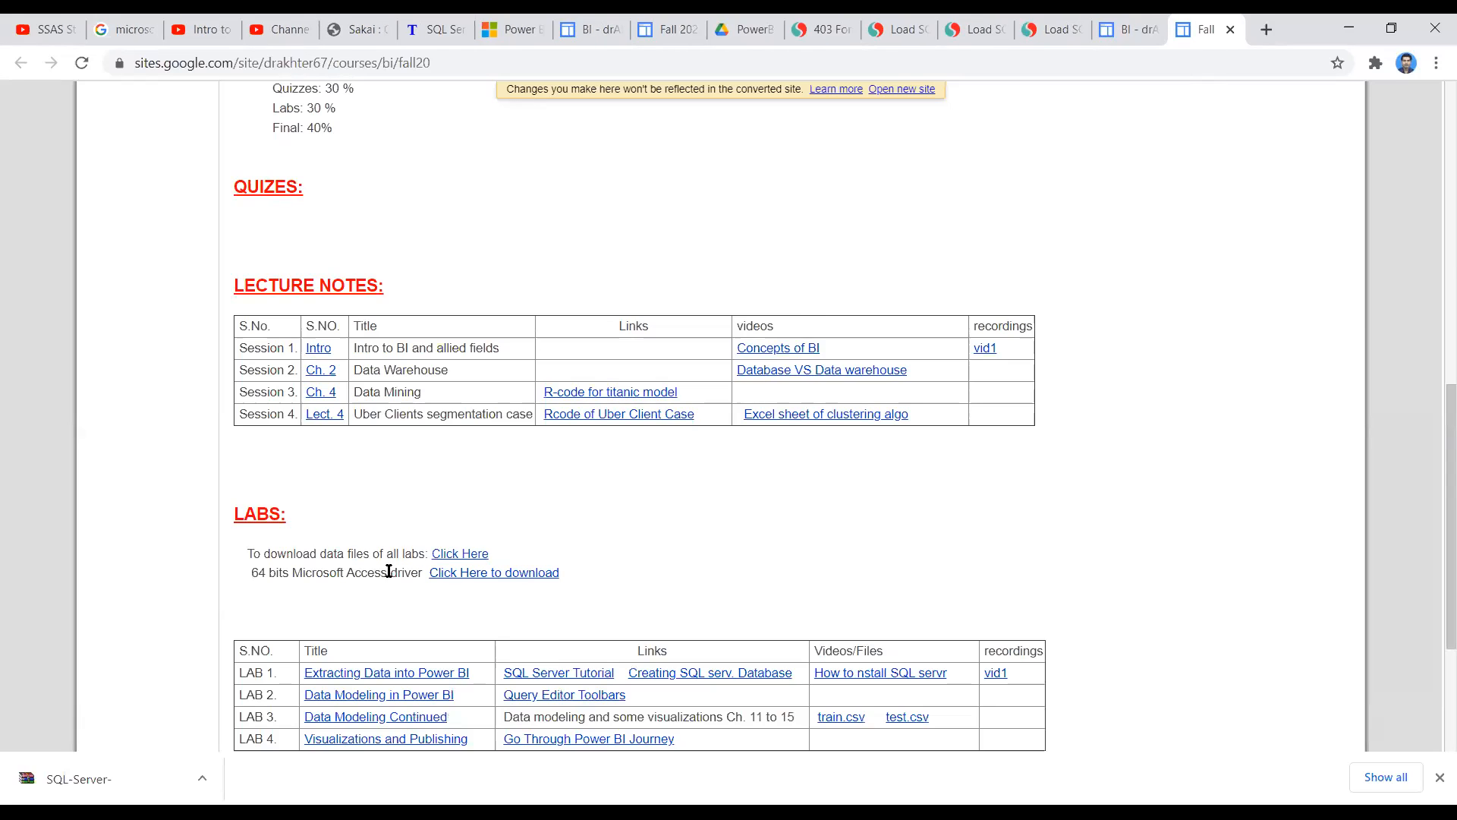
- Browse the chapter folders in the shared PowerBiDesktopSamples lab data folder and close it
{"action": "left_click", "coordinate": [459, 554]}
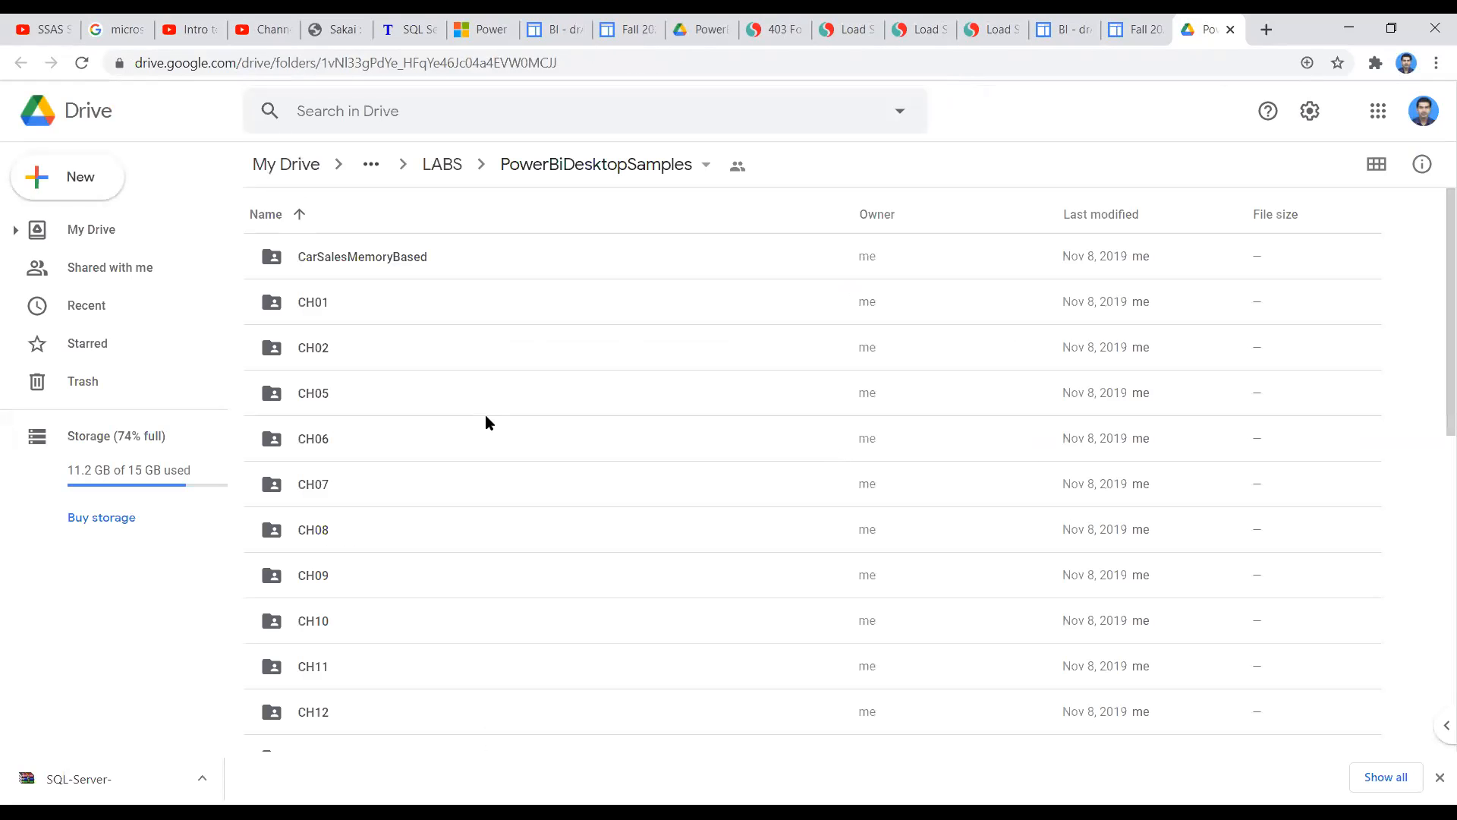
{"action": "scroll", "coordinate": [500, 419], "scroll_direction": "down", "scroll_amount": 10}
{"action": "scroll", "coordinate": [521, 436], "scroll_direction": "up", "scroll_amount": 10}
{"action": "scroll", "coordinate": [498, 547], "scroll_direction": "down", "scroll_amount": 10}
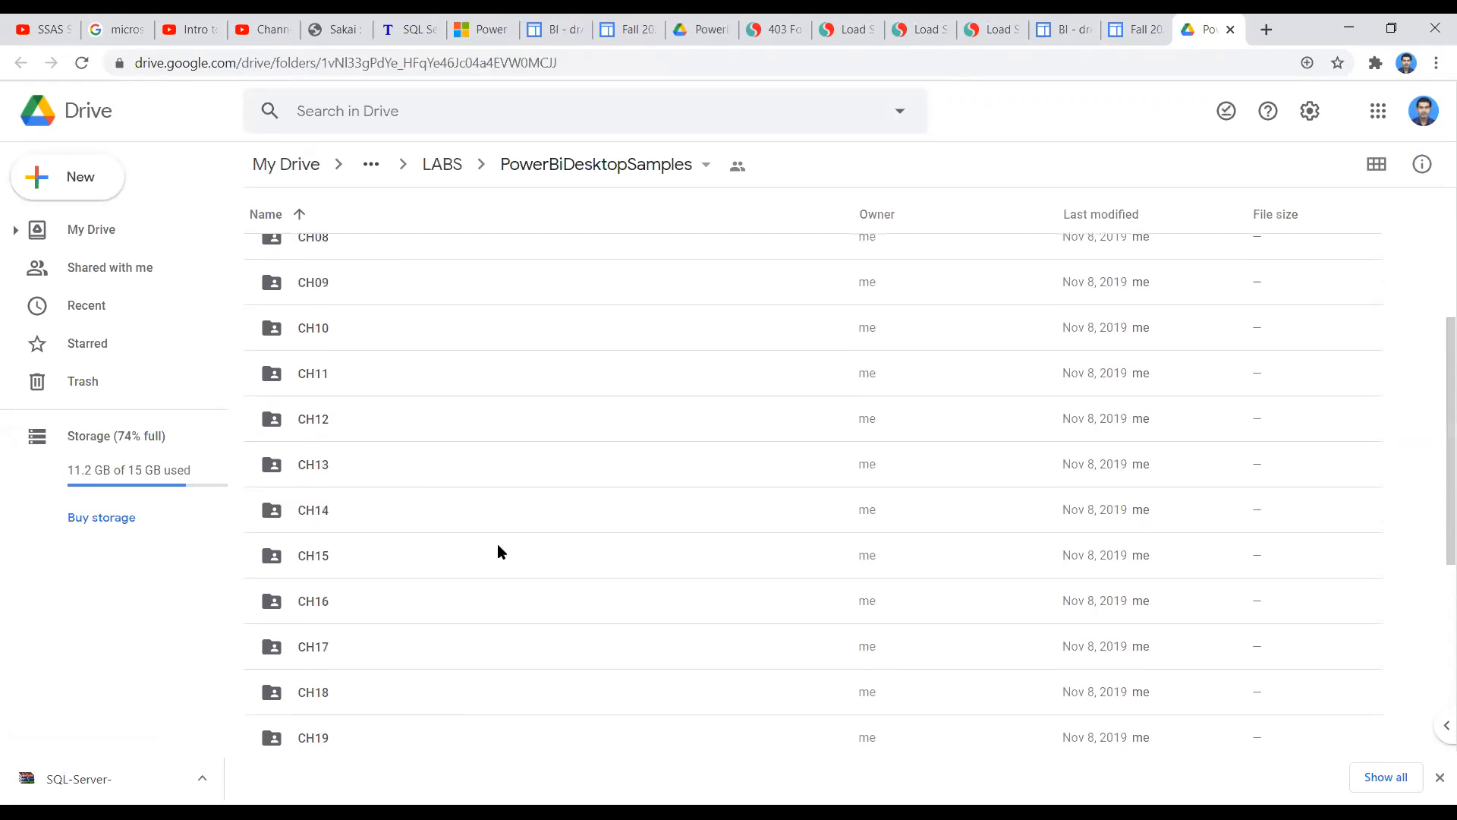
{"action": "scroll", "coordinate": [508, 546], "scroll_direction": "up", "scroll_amount": 10}
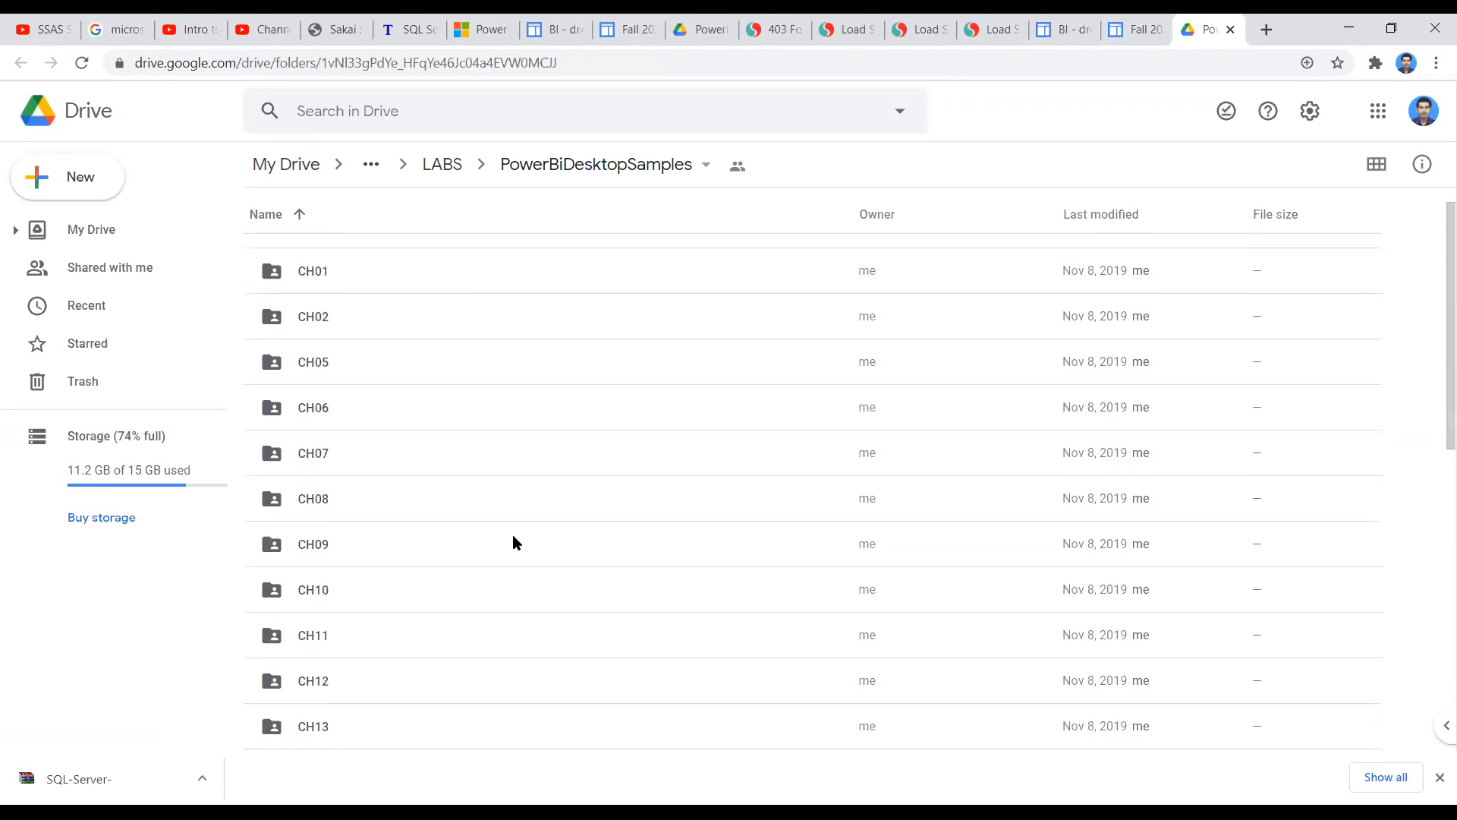
{"action": "left_click", "coordinate": [1230, 29]}
- Open the LAB 1 "Extracting Data into Power BI" PDF from the course site's Labs table, skim its slides and close it
{"action": "scroll", "coordinate": [1228, 353], "scroll_direction": "down", "scroll_amount": 3}
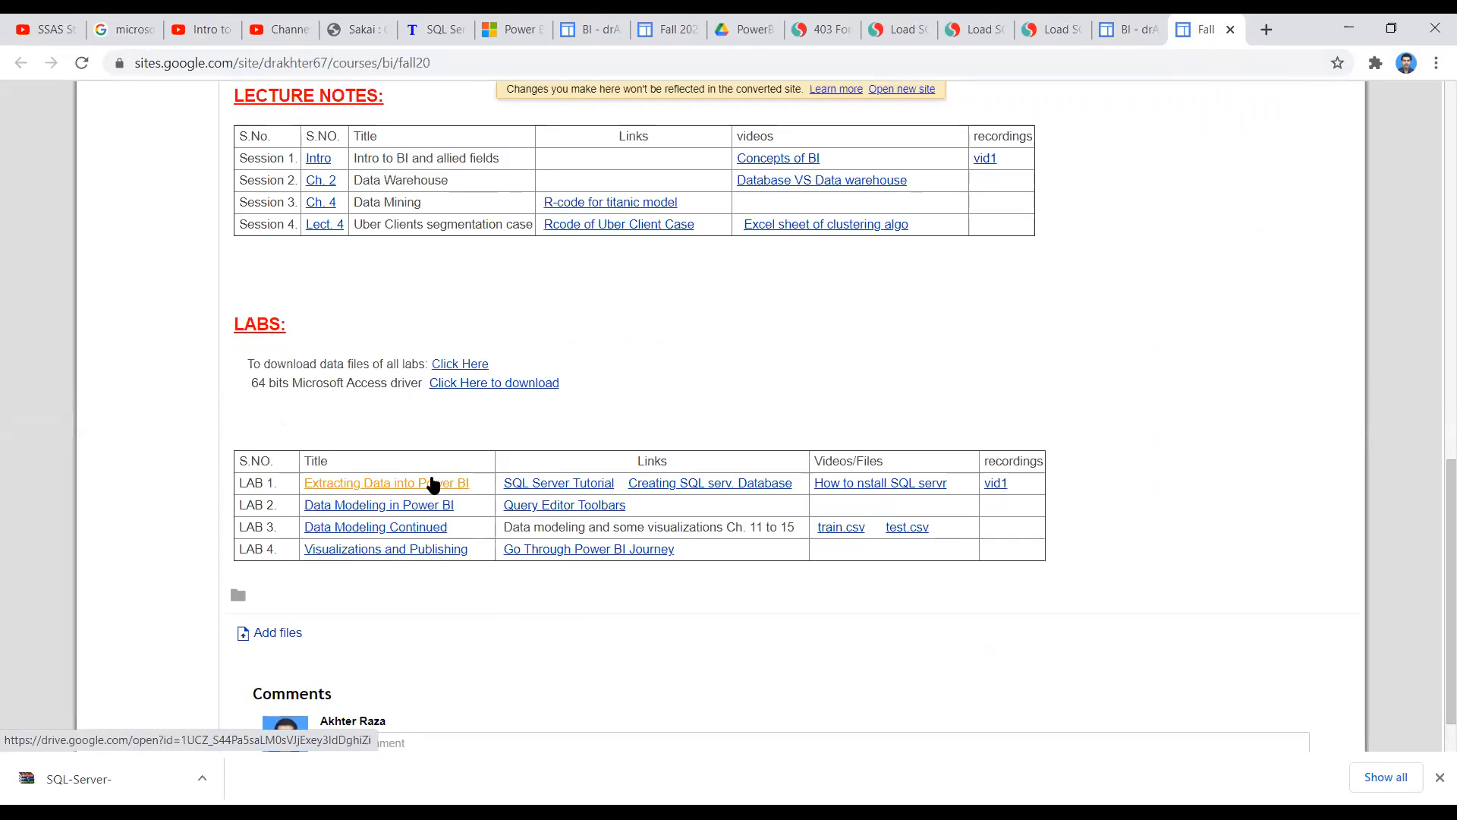
{"action": "scroll", "coordinate": [516, 461], "scroll_direction": "up", "scroll_amount": 1}
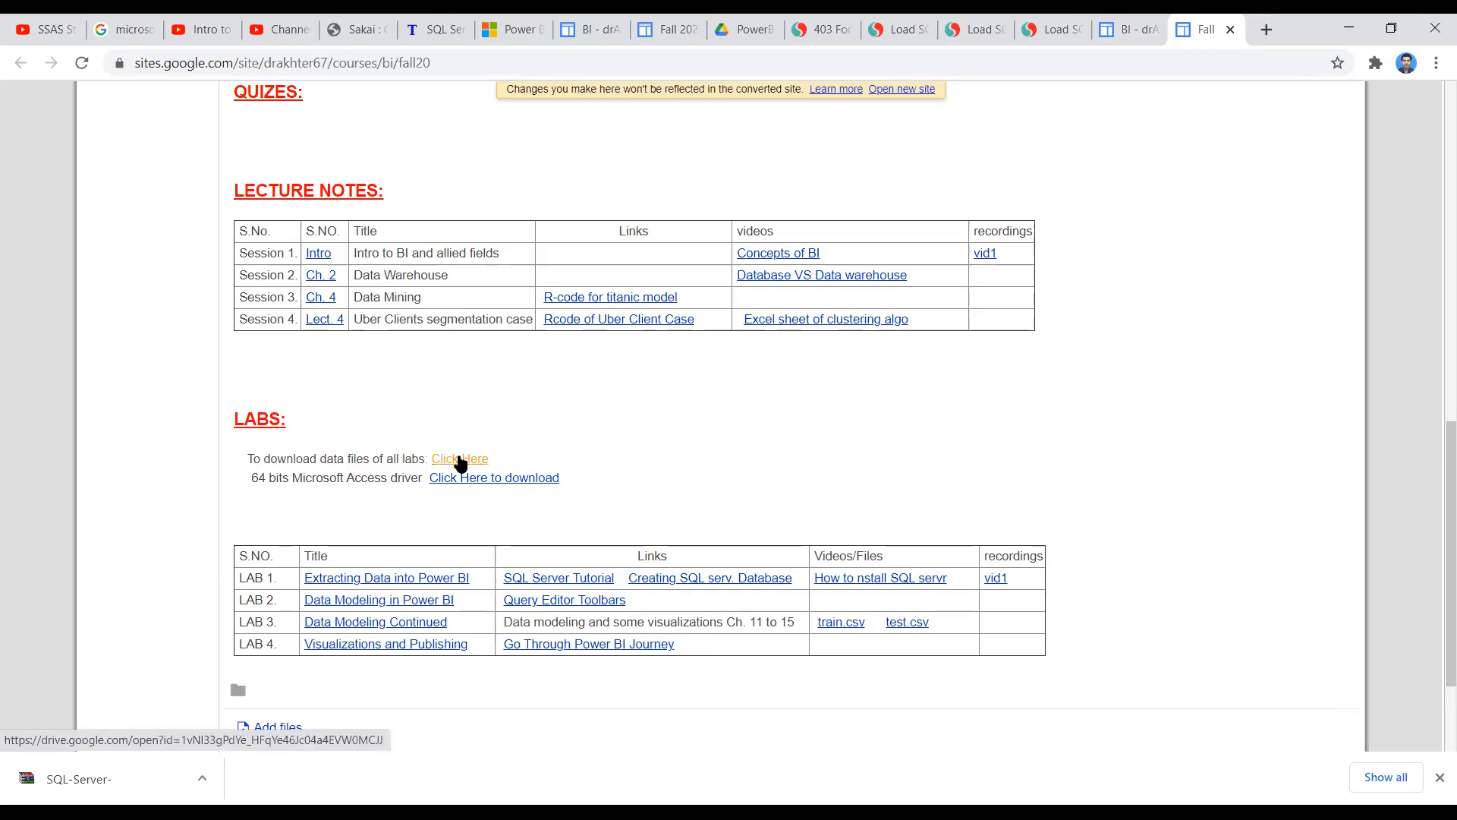
{"action": "left_click", "coordinate": [451, 582]}
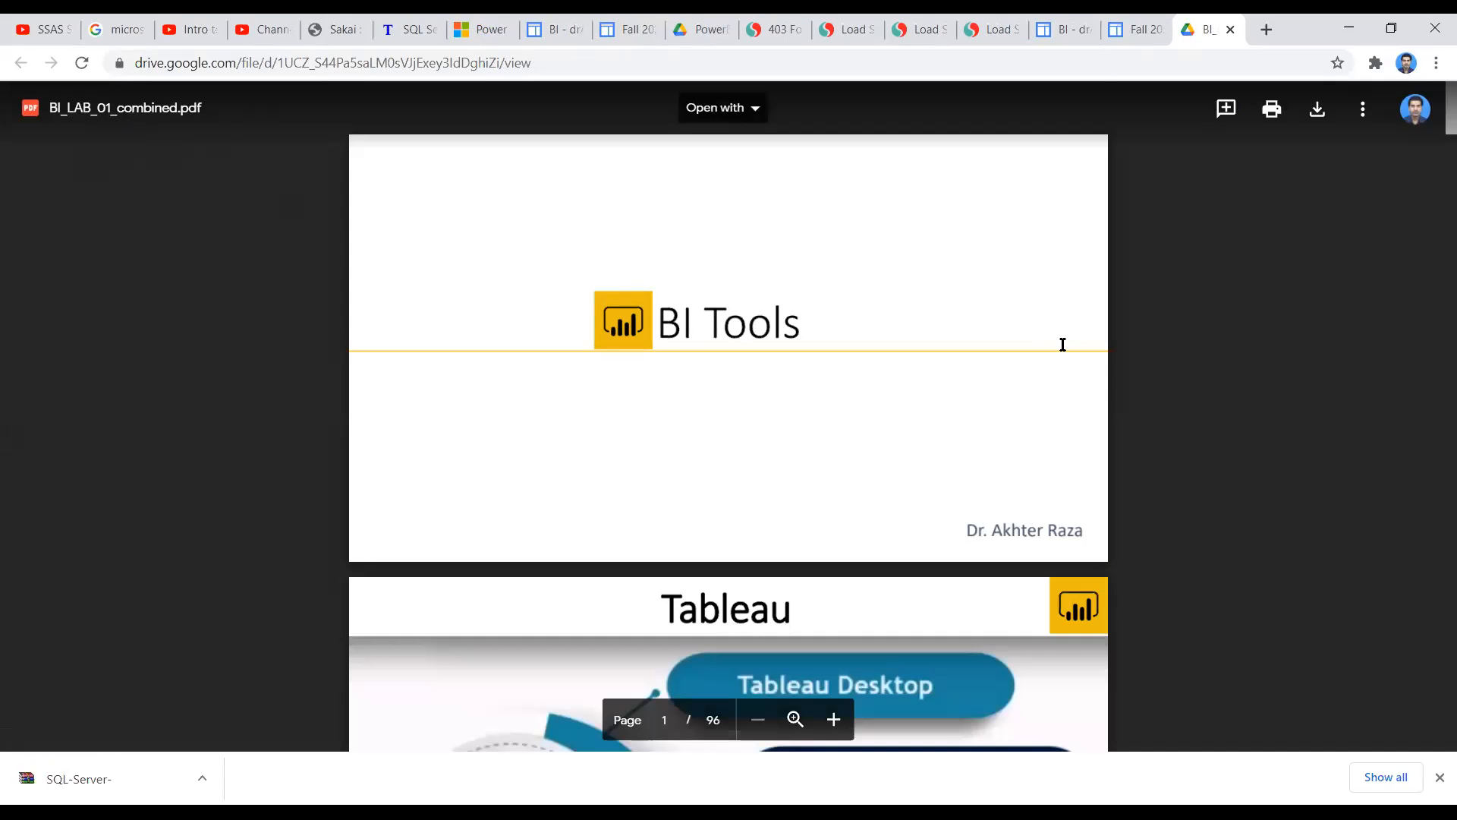
{"action": "scroll", "coordinate": [1062, 344], "scroll_direction": "down", "scroll_amount": 20}
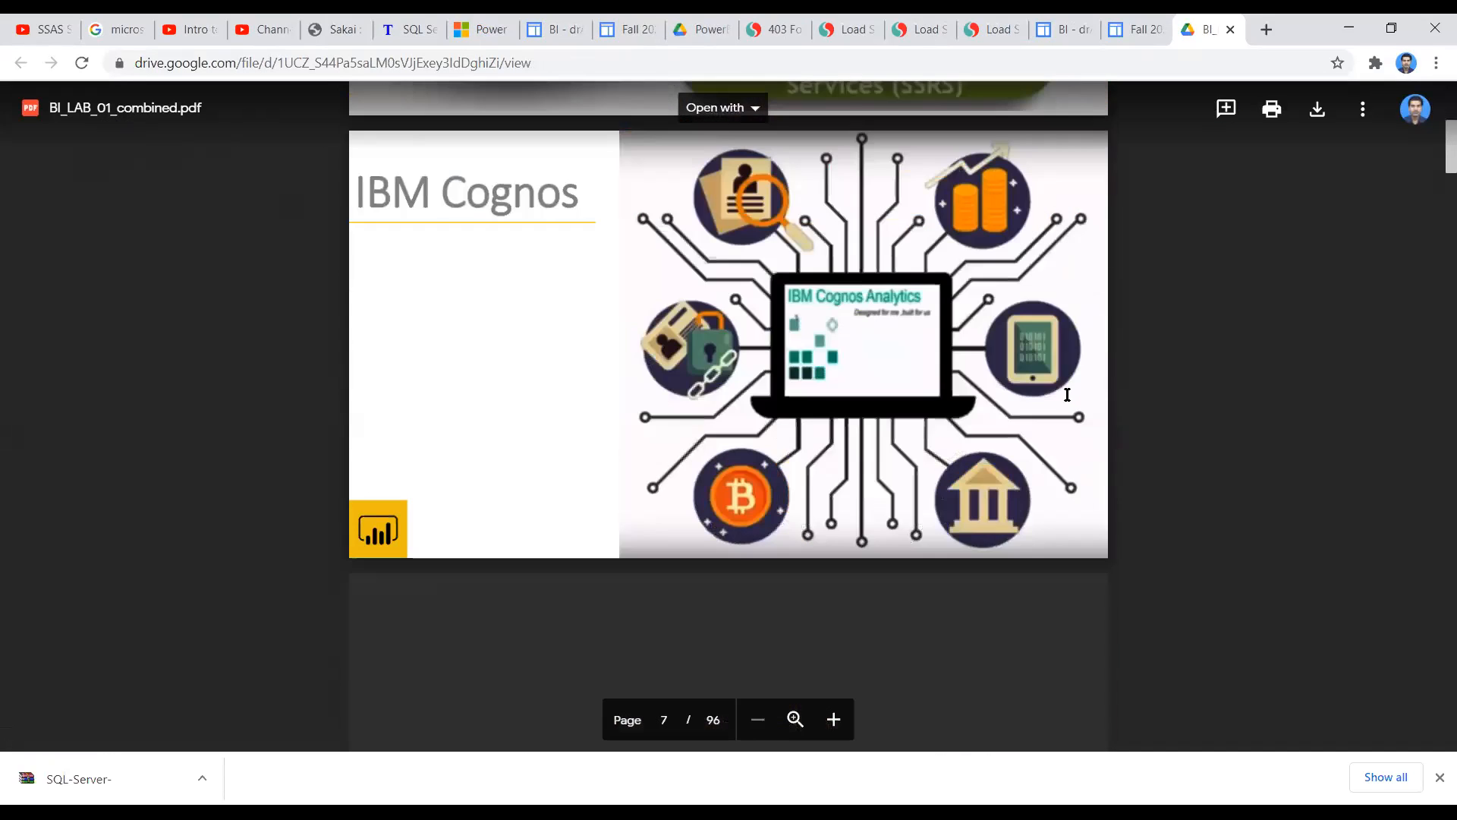
{"action": "scroll", "coordinate": [1064, 401], "scroll_direction": "down", "scroll_amount": 20}
{"action": "scroll", "coordinate": [1065, 408], "scroll_direction": "down", "scroll_amount": 20}
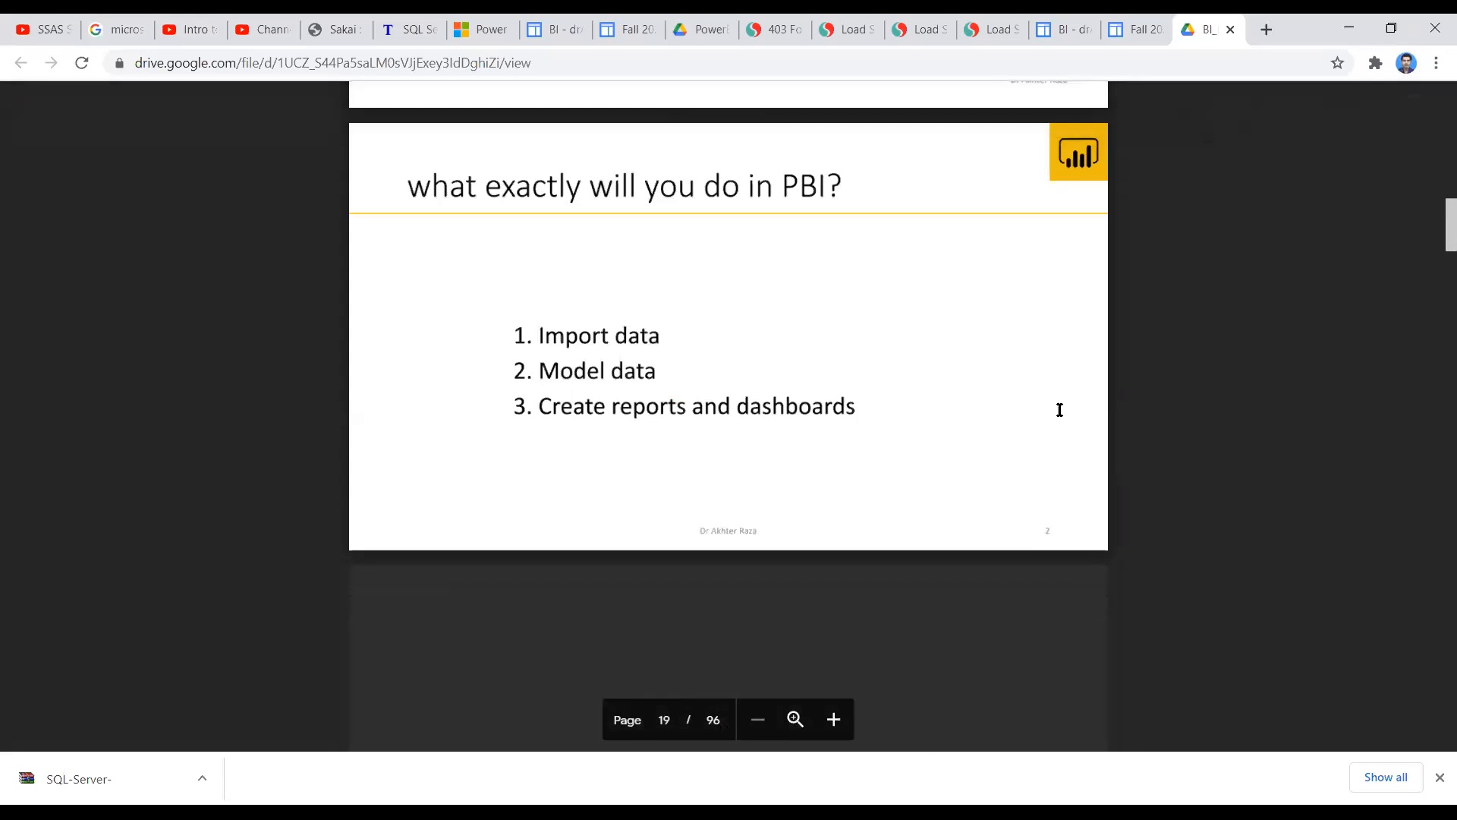
{"action": "scroll", "coordinate": [918, 406], "scroll_direction": "up", "scroll_amount": 8}
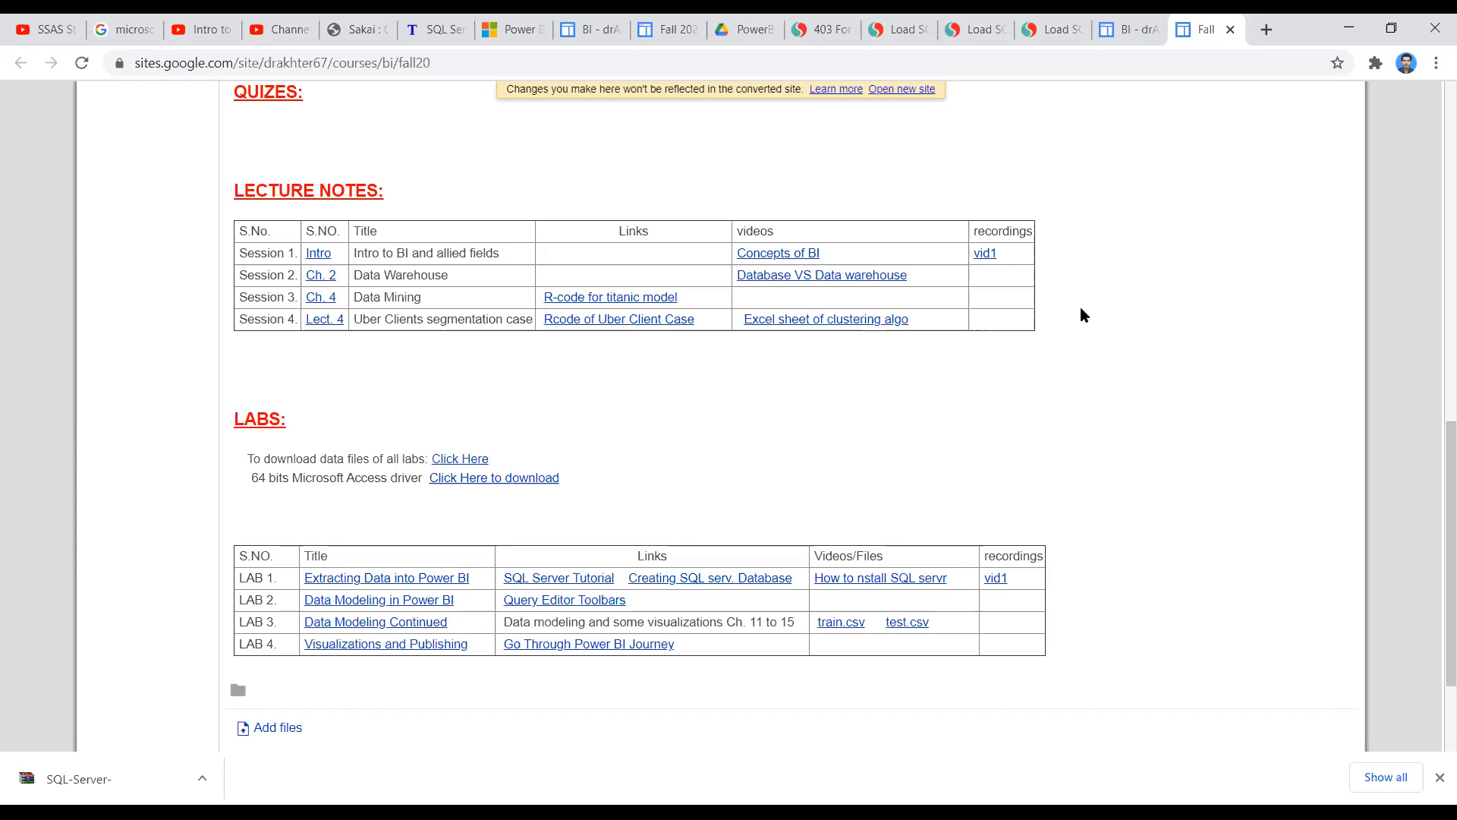
- Review the Fall 2020 Business Intelligence course page, from the course outline and lab manual to the marking scheme, lecture notes and labs
{"action": "scroll", "coordinate": [1108, 296], "scroll_direction": "up", "scroll_amount": 10}
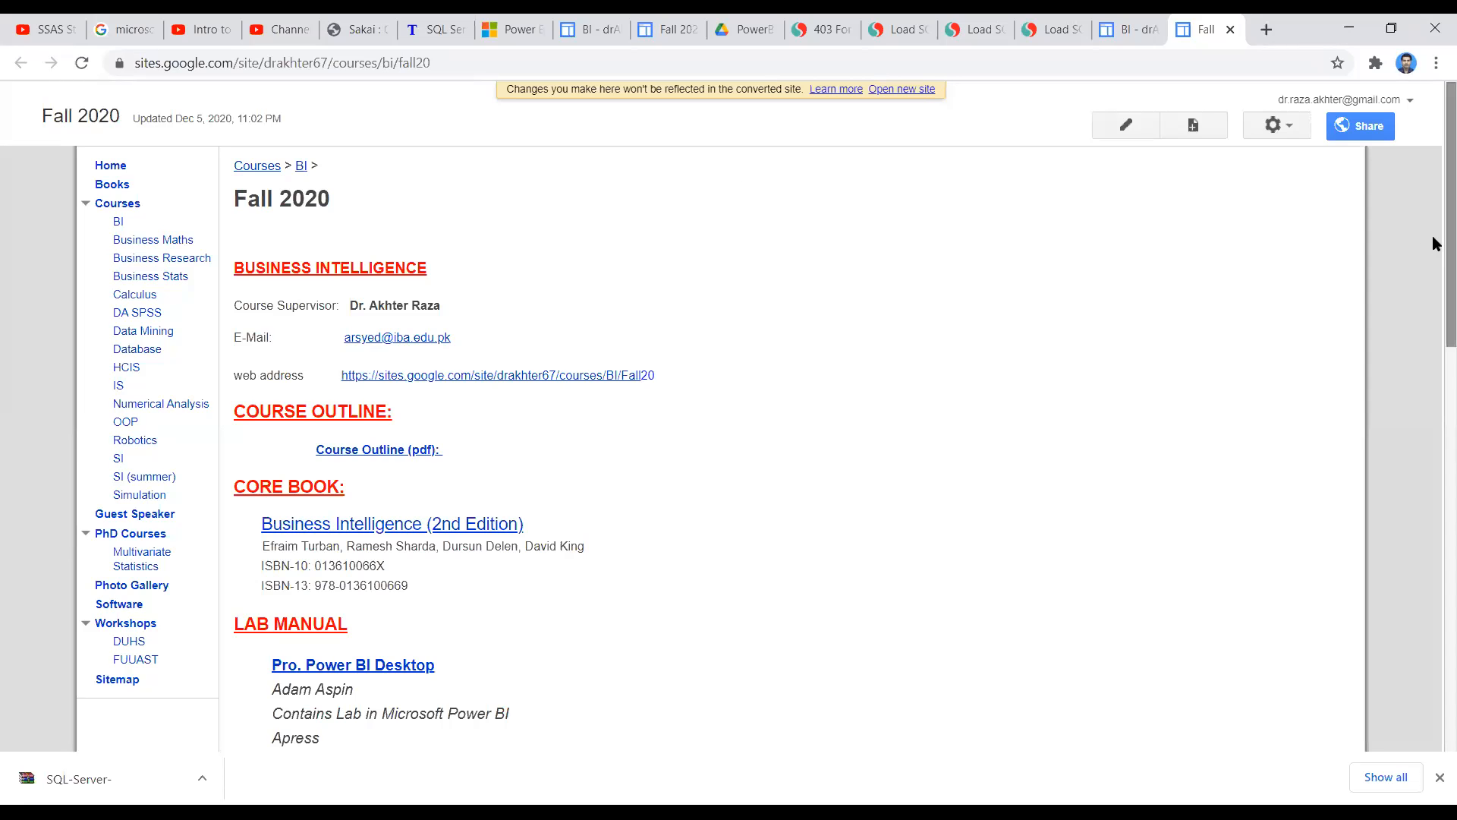
{"action": "scroll", "coordinate": [1433, 238], "scroll_direction": "down", "scroll_amount": 6}
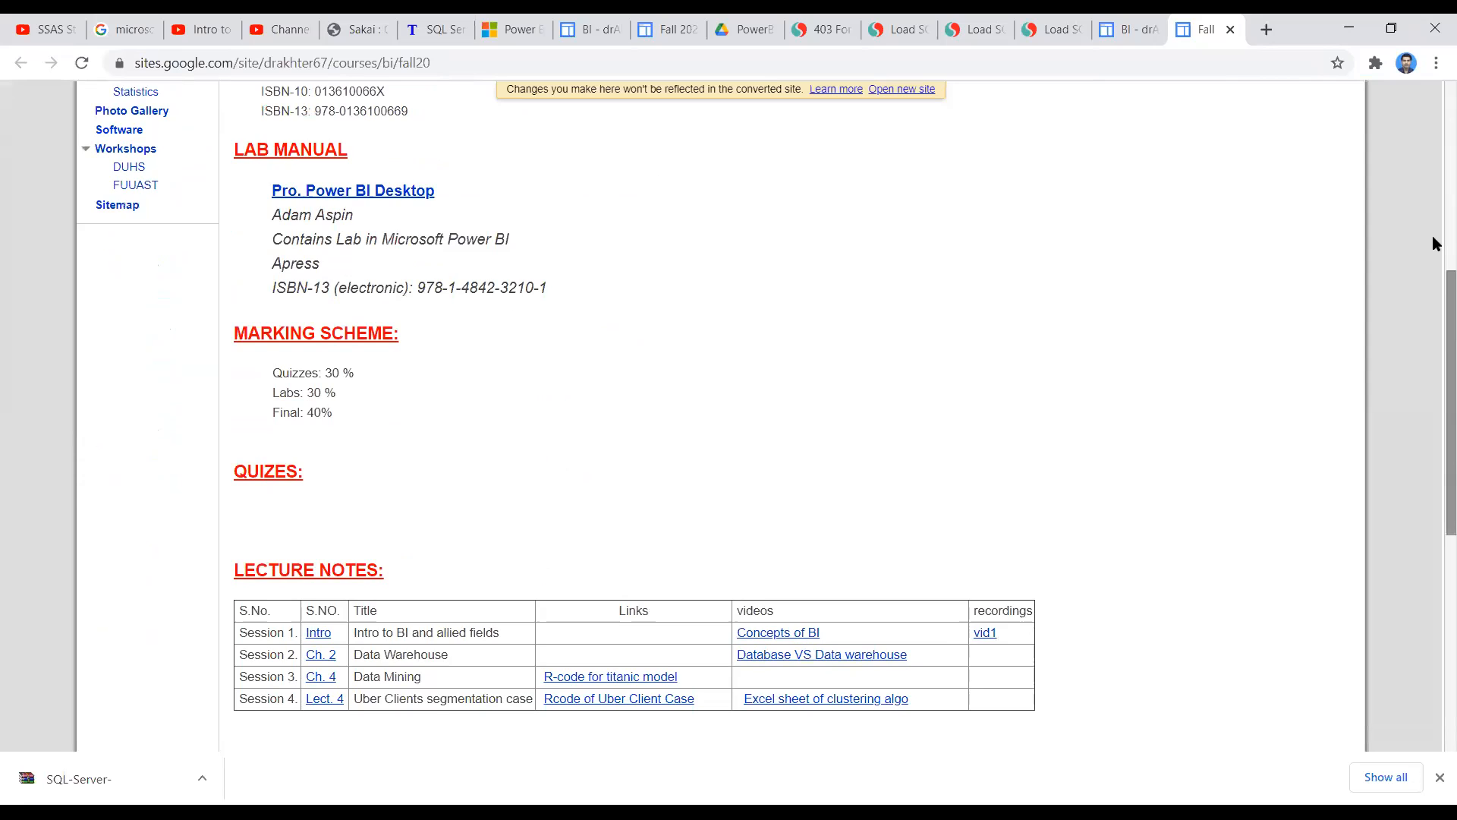
{"action": "scroll", "coordinate": [1433, 238], "scroll_direction": "up", "scroll_amount": 6}
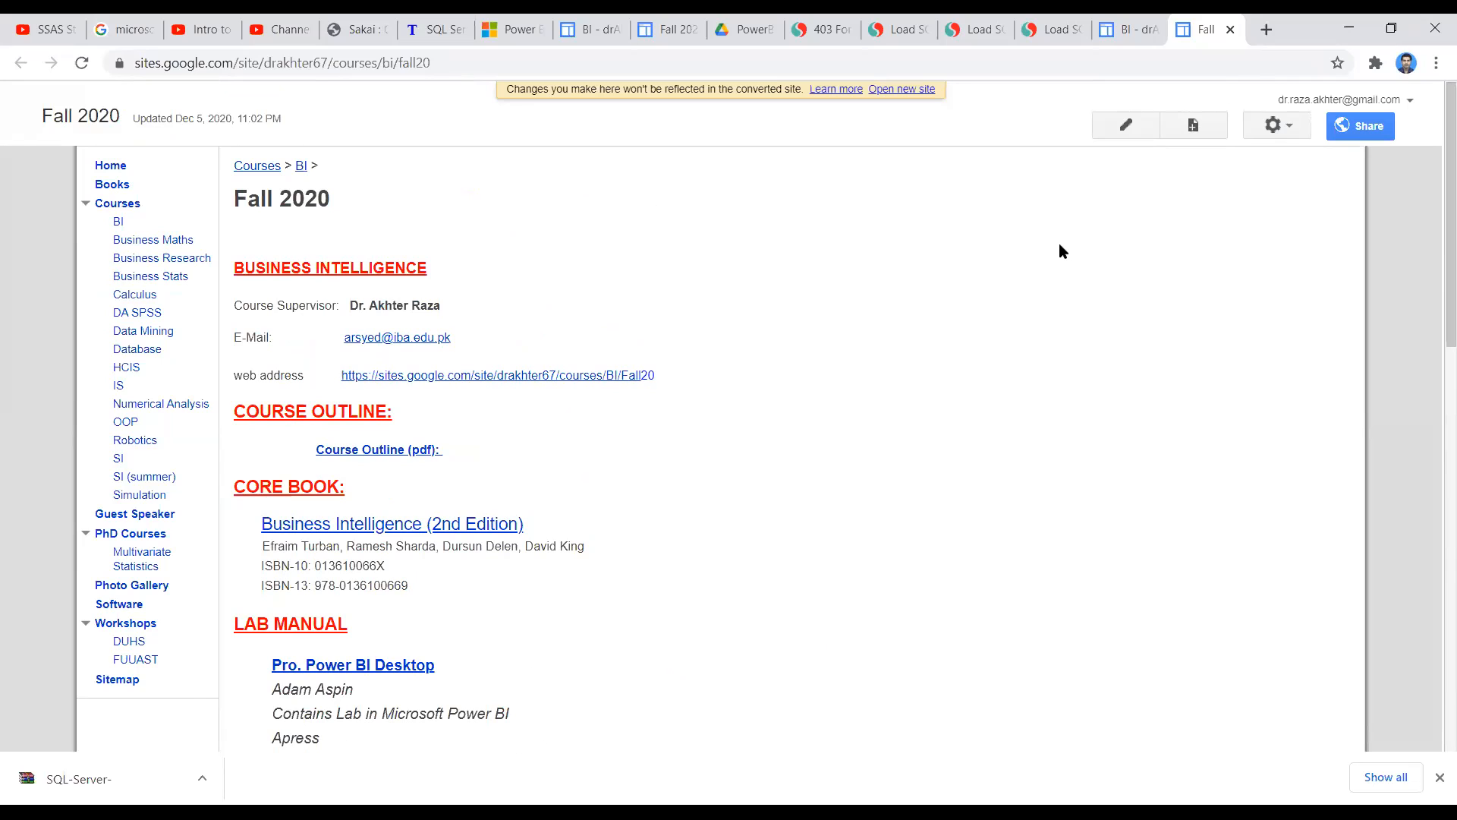
{"action": "scroll", "coordinate": [1061, 245], "scroll_direction": "down", "scroll_amount": 3}
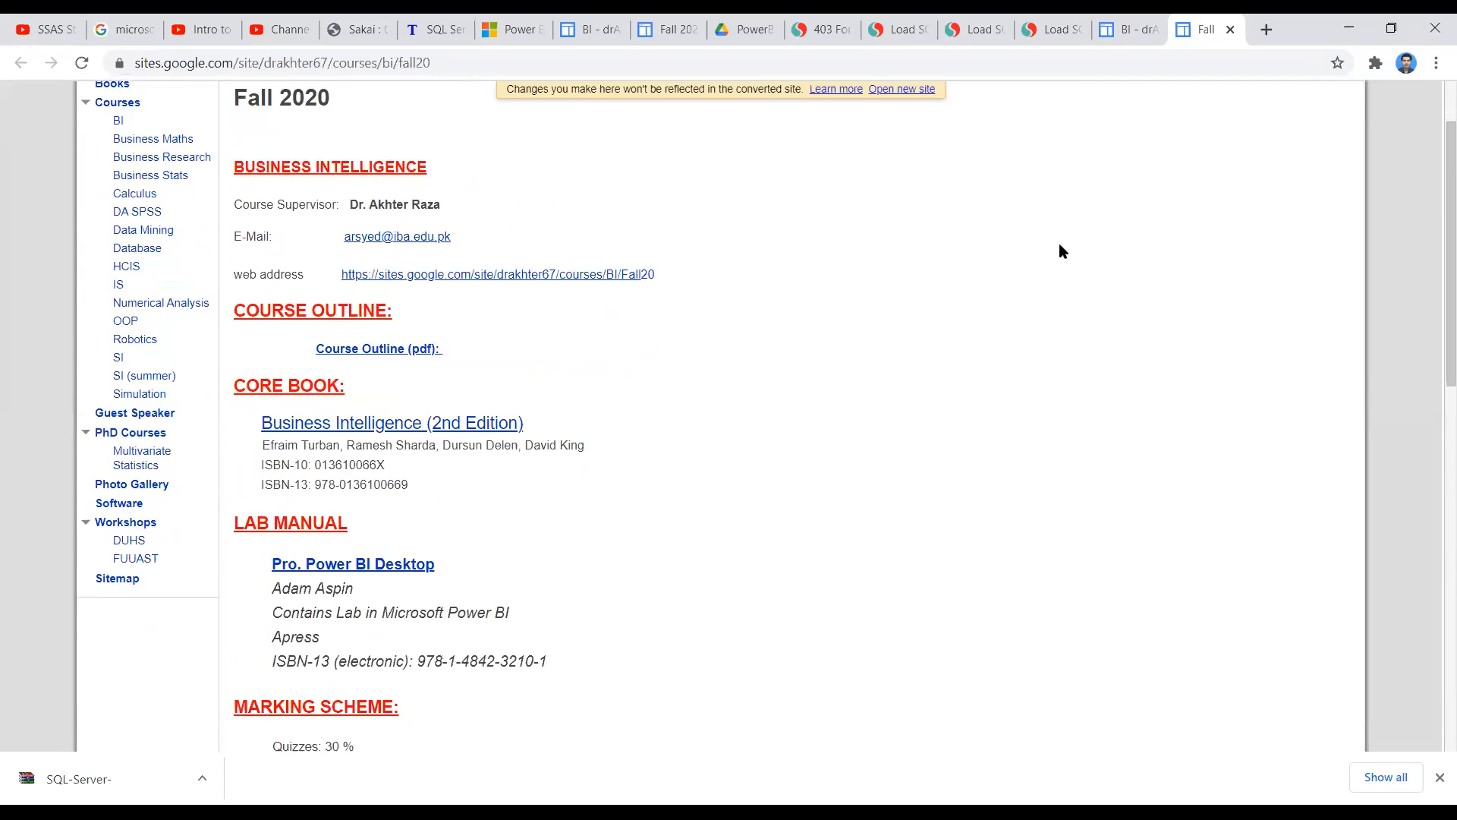
{"action": "scroll", "coordinate": [1060, 246], "scroll_direction": "down", "scroll_amount": 4}
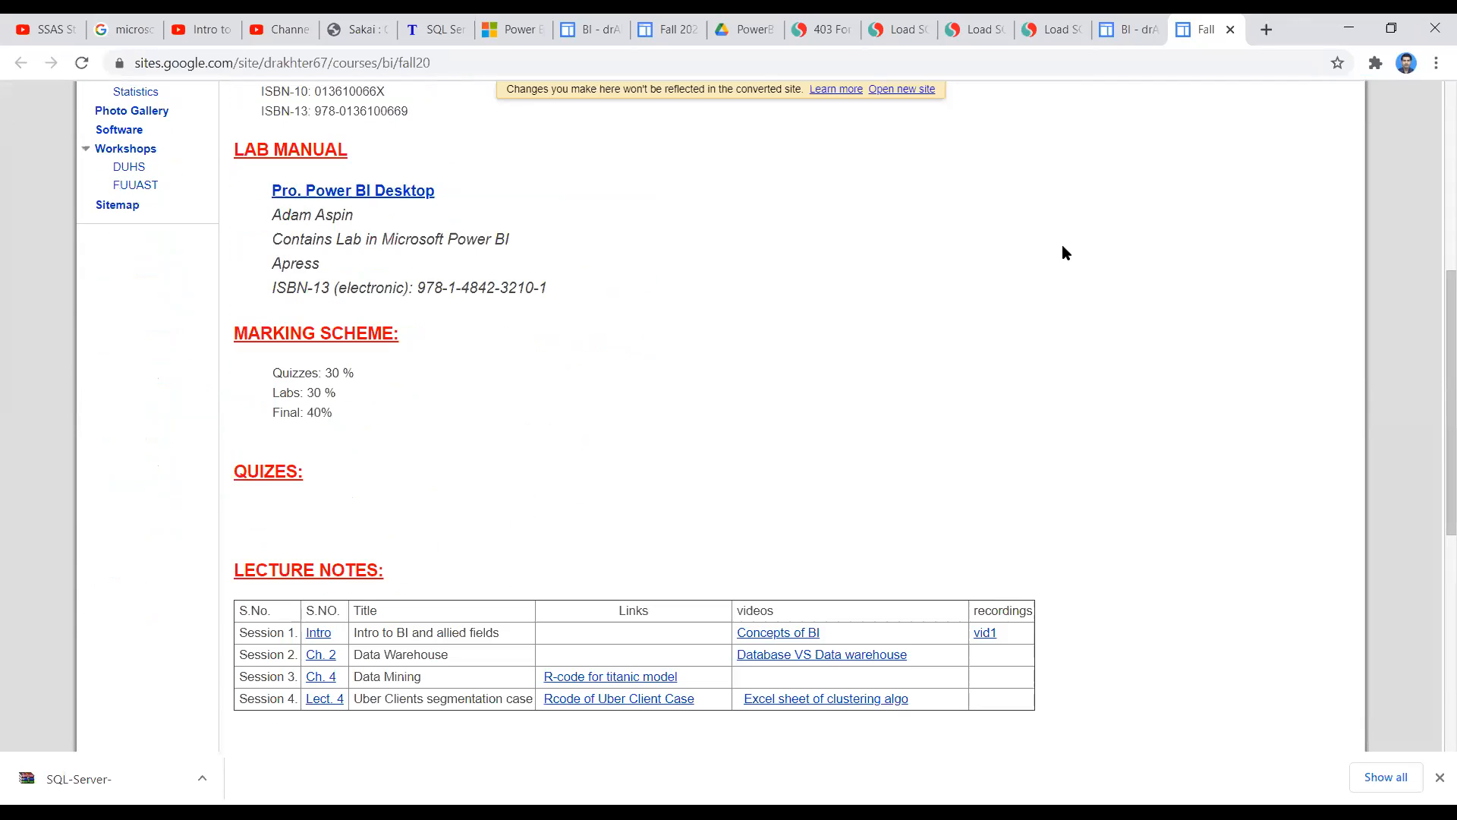
{"action": "scroll", "coordinate": [1063, 253], "scroll_direction": "down", "scroll_amount": 3}
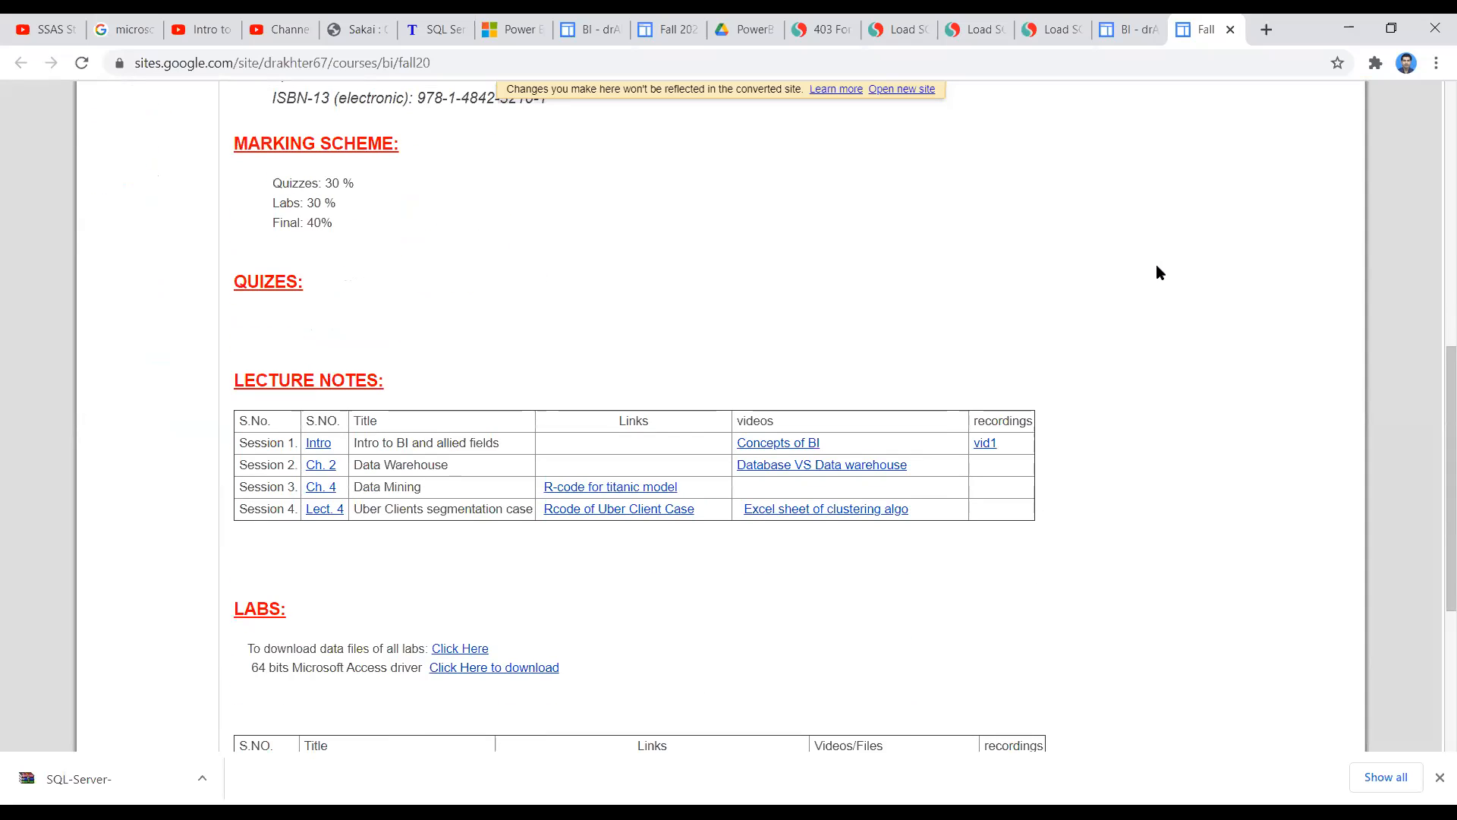
{"action": "scroll", "coordinate": [1159, 270], "scroll_direction": "up", "scroll_amount": 4}
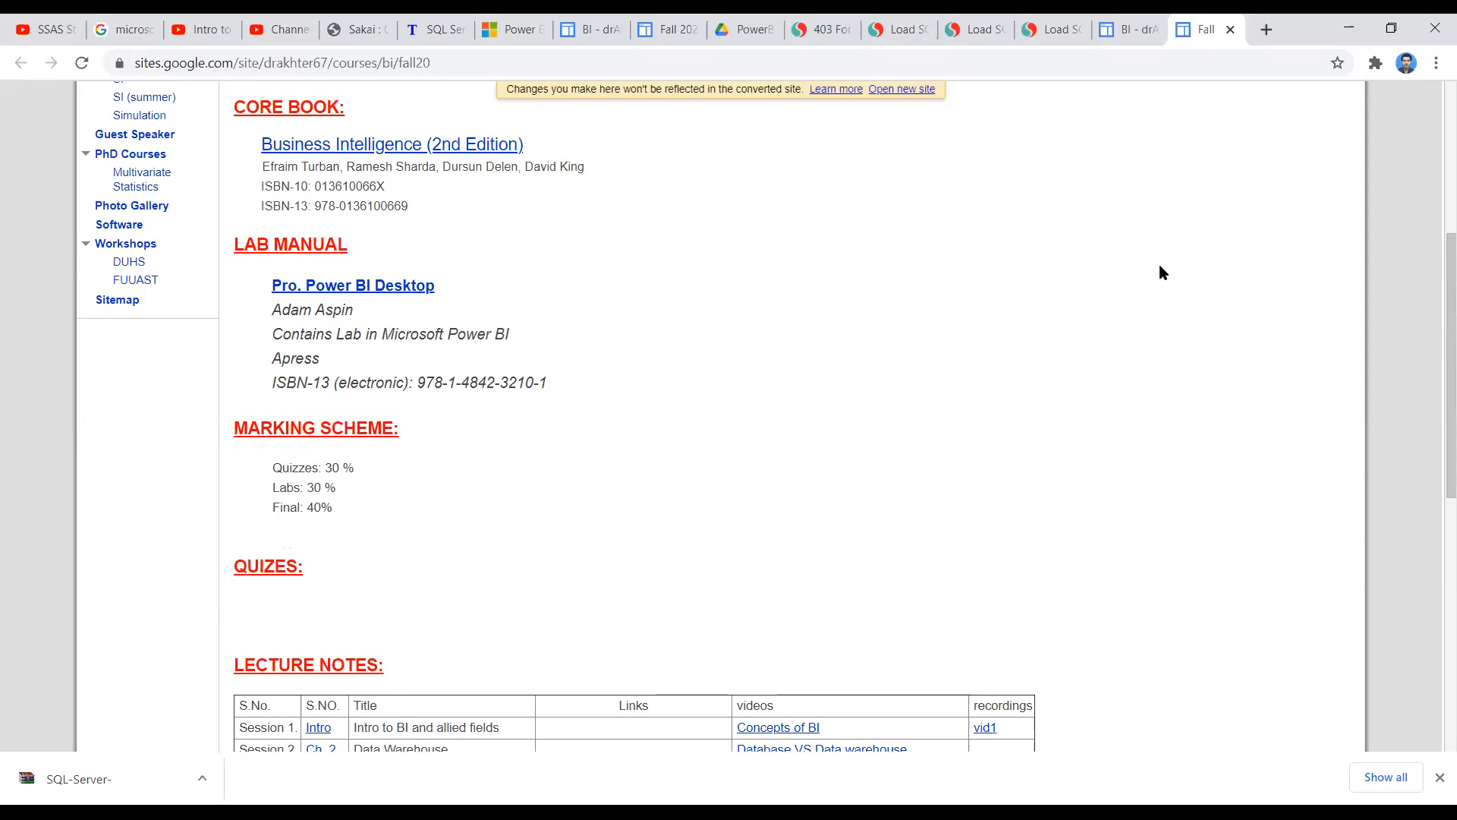
{"action": "scroll", "coordinate": [1161, 270], "scroll_direction": "up", "scroll_amount": 5}
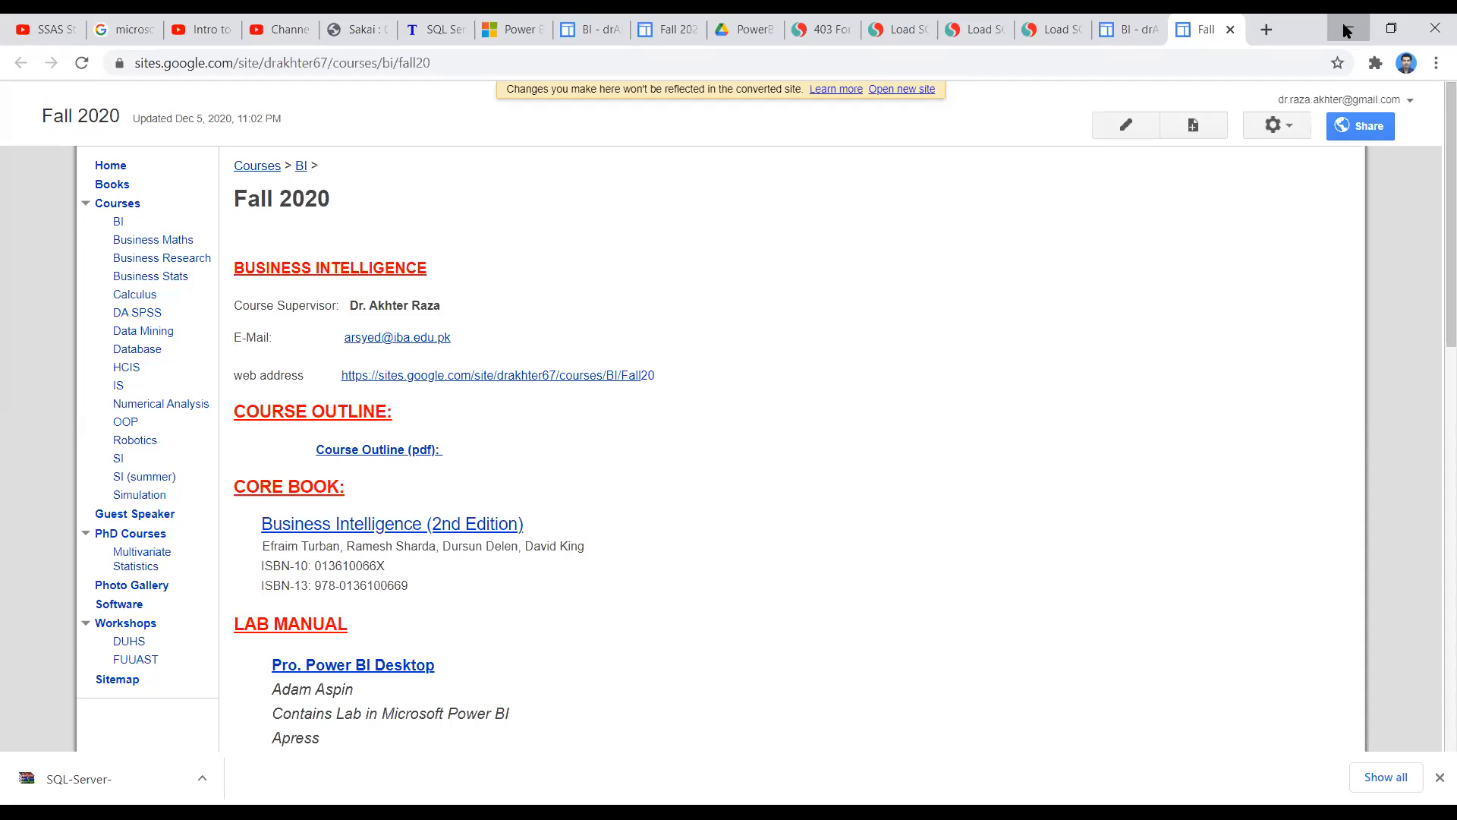
- Switch to the LAB2_DAX_DataAnalysisExpressions presentation in PowerPoint and go back through the slides to "Isolating year from data"
{"action": "left_click", "coordinate": [1345, 30]}
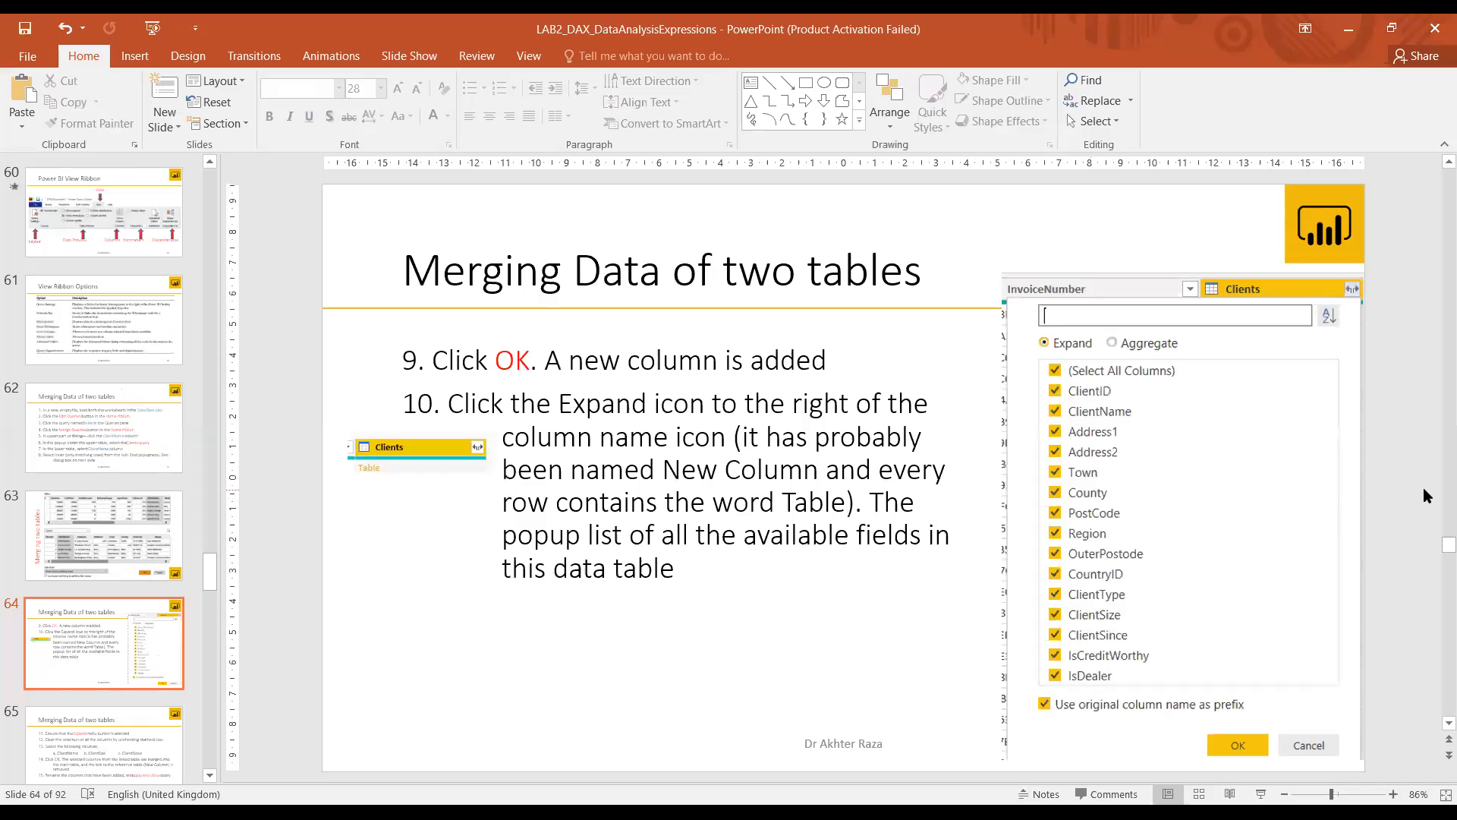
{"action": "scroll", "coordinate": [1423, 488], "scroll_direction": "up", "scroll_amount": 11}
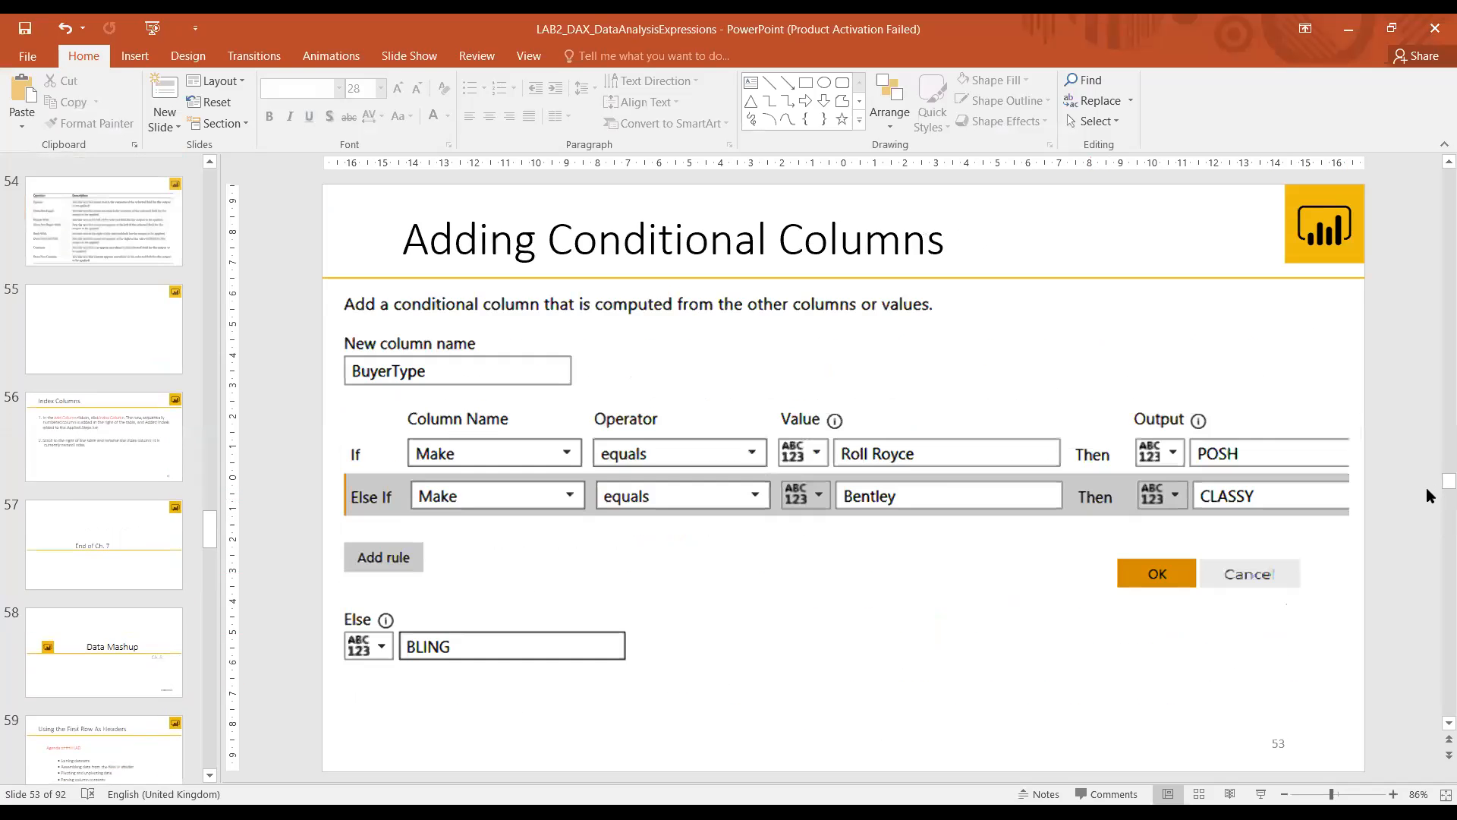
{"action": "scroll", "coordinate": [1428, 489], "scroll_direction": "up", "scroll_amount": 7}
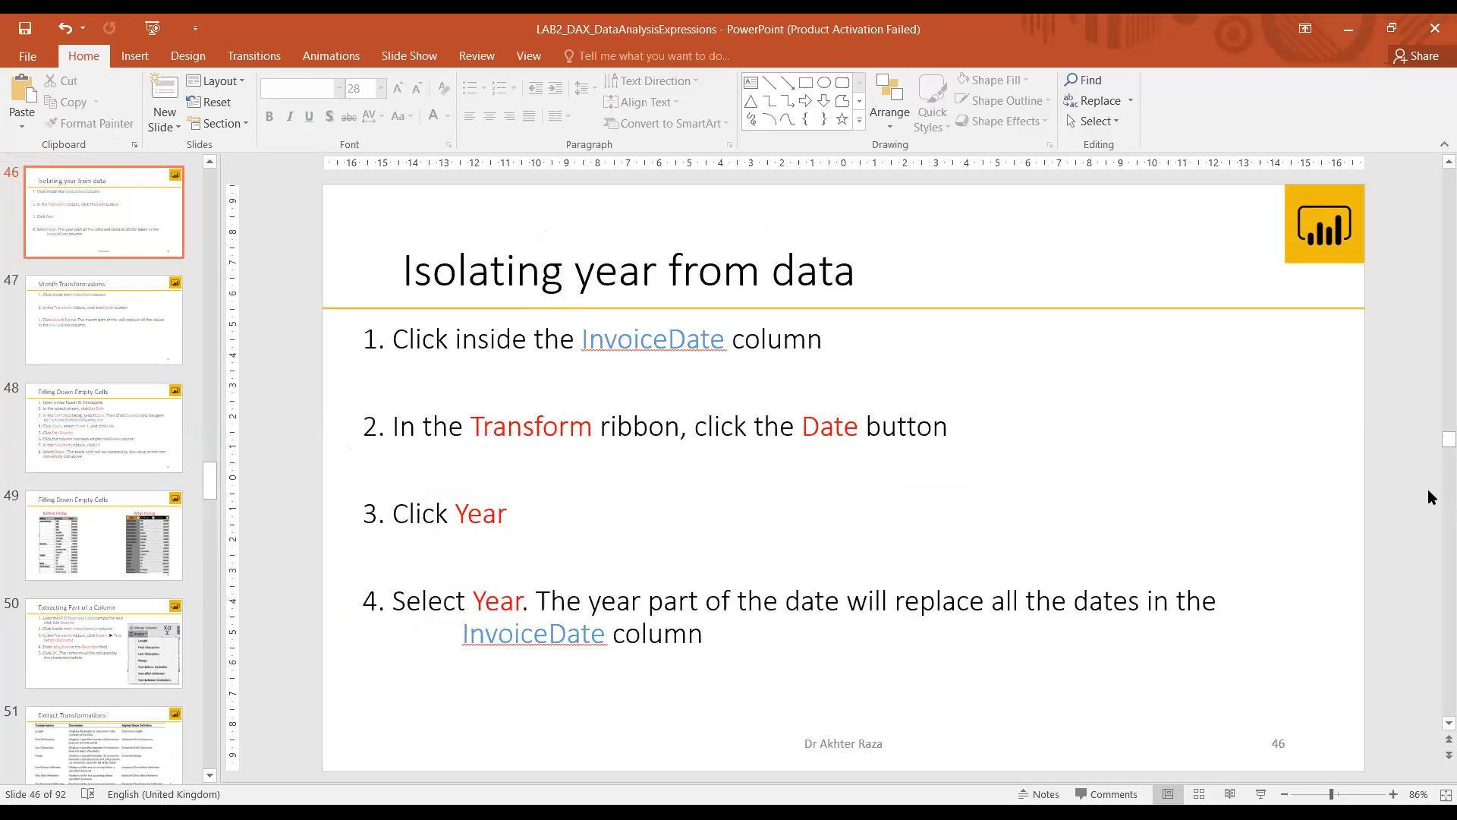